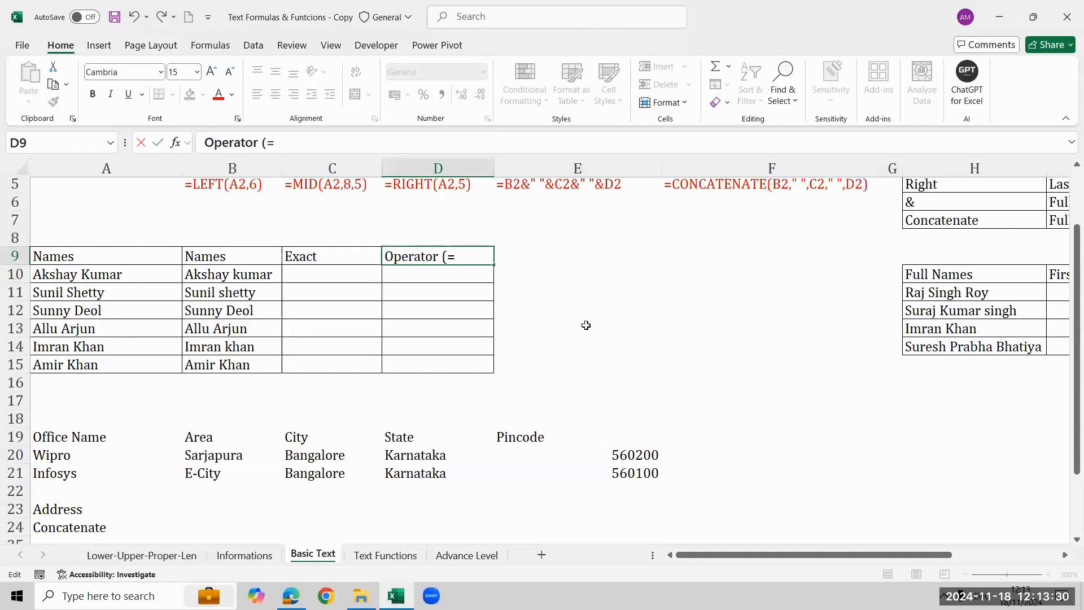
Complete the heading "Operator (=)" in cell D9.
{"action": "type", "text": ")"}
{"action": "key", "text": "Return"}
{"action": "key", "text": "Left"}
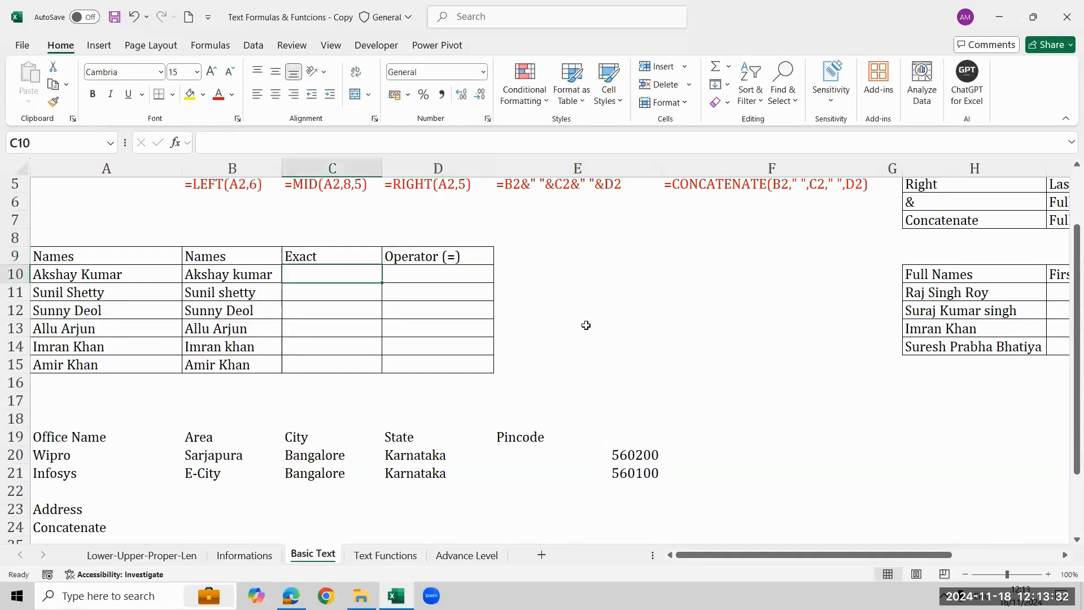
Enter the formula =A10=B10 in D10 to compare the first pair of names with the equals operator.
{"action": "key", "text": "Left"}
{"action": "key", "text": "Right"}
{"action": "key", "text": "Right"}
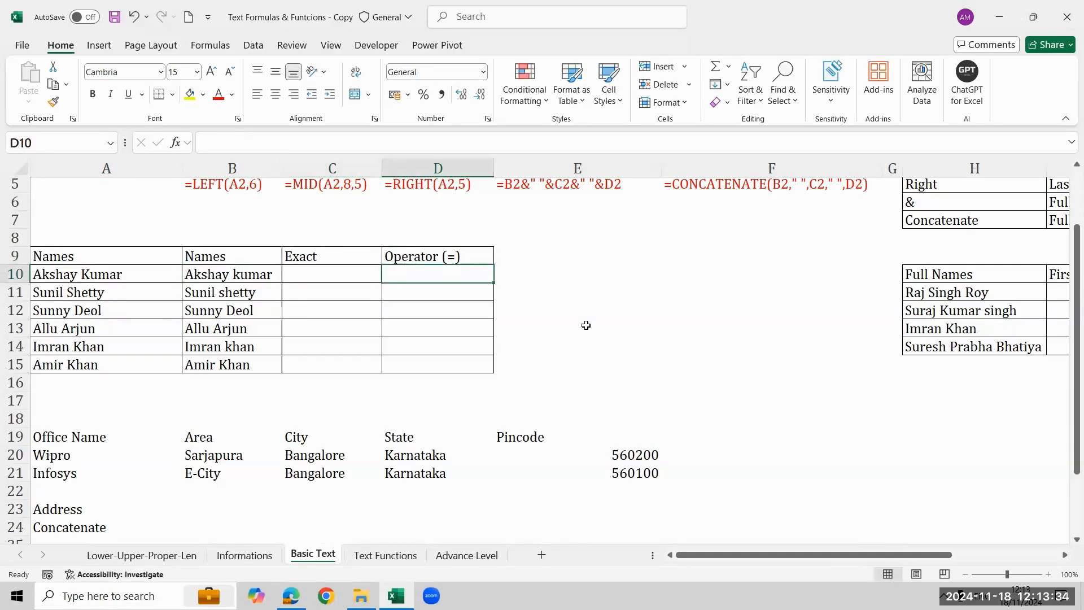
{"action": "type", "text": "="}
{"action": "key", "text": "Left"}
{"action": "key", "text": "Left"}
{"action": "key", "text": "Left"}
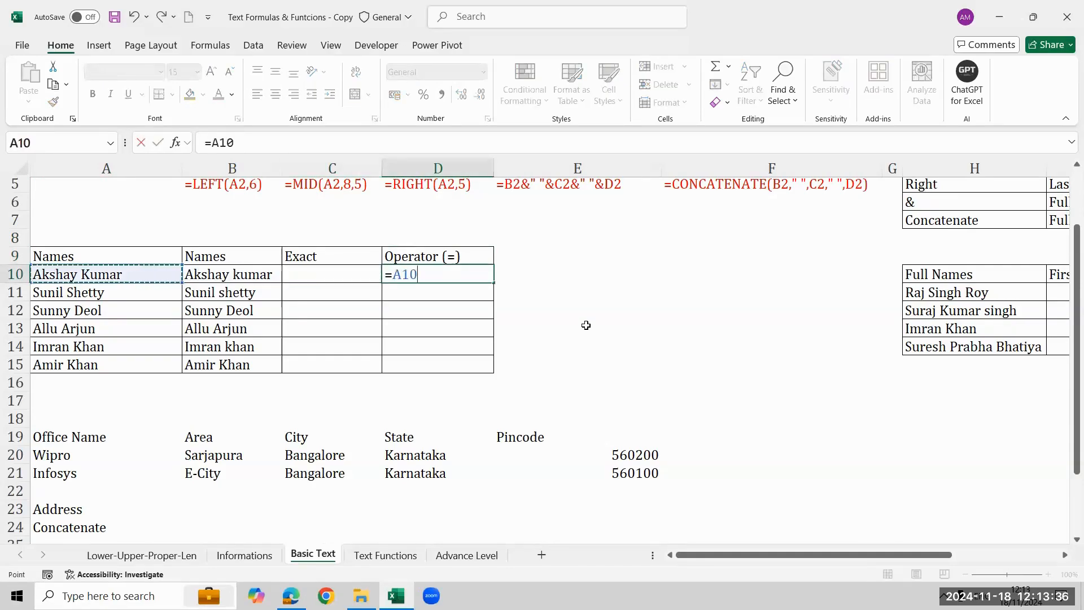
{"action": "type", "text": "="}
{"action": "key", "text": "Left"}
{"action": "key", "text": "Left"}
{"action": "key", "text": "Return"}
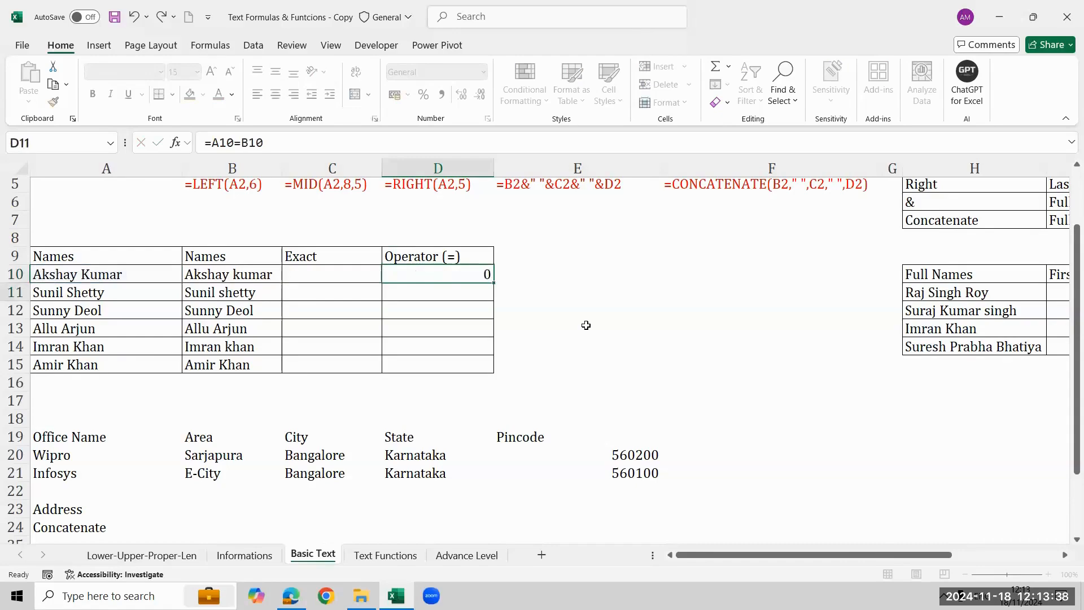
Fill the comparison formula from D10 down through D15.
{"action": "key", "text": "Up"}
{"action": "key", "text": "shift+Down"}
{"action": "key", "text": "shift+Down"}
{"action": "key", "text": "shift+Down"}
{"action": "key", "text": "shift+Down"}
{"action": "key", "text": "shift+Down"}
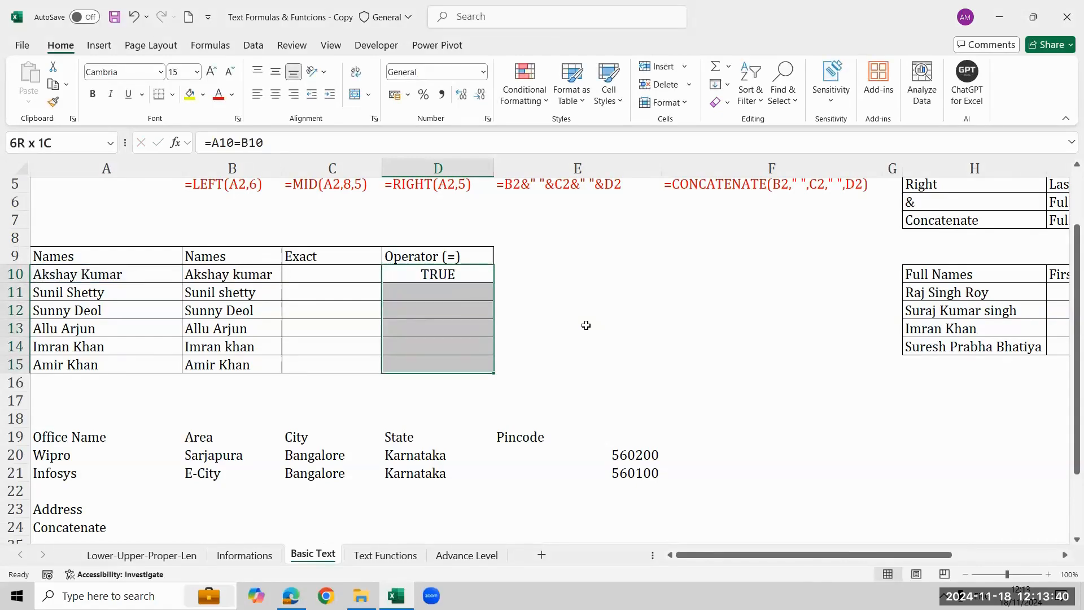
{"action": "key", "text": "ctrl+d"}
Enter =EXACT(A10,B10) in C10 to compare the first pair of names exactly.
{"action": "key", "text": "Left"}
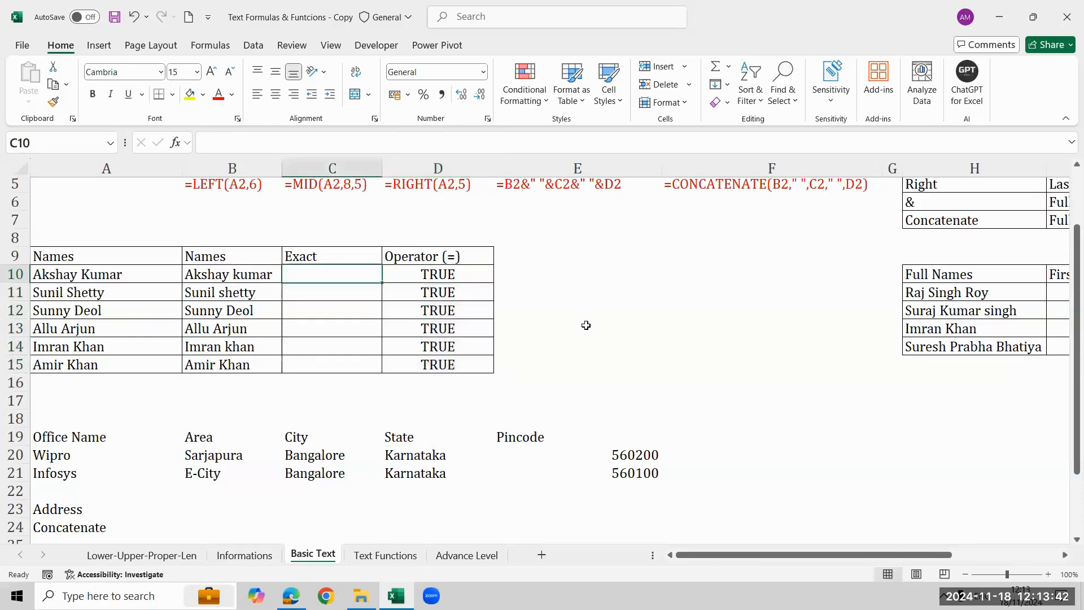
{"action": "type", "text": "=exa"}
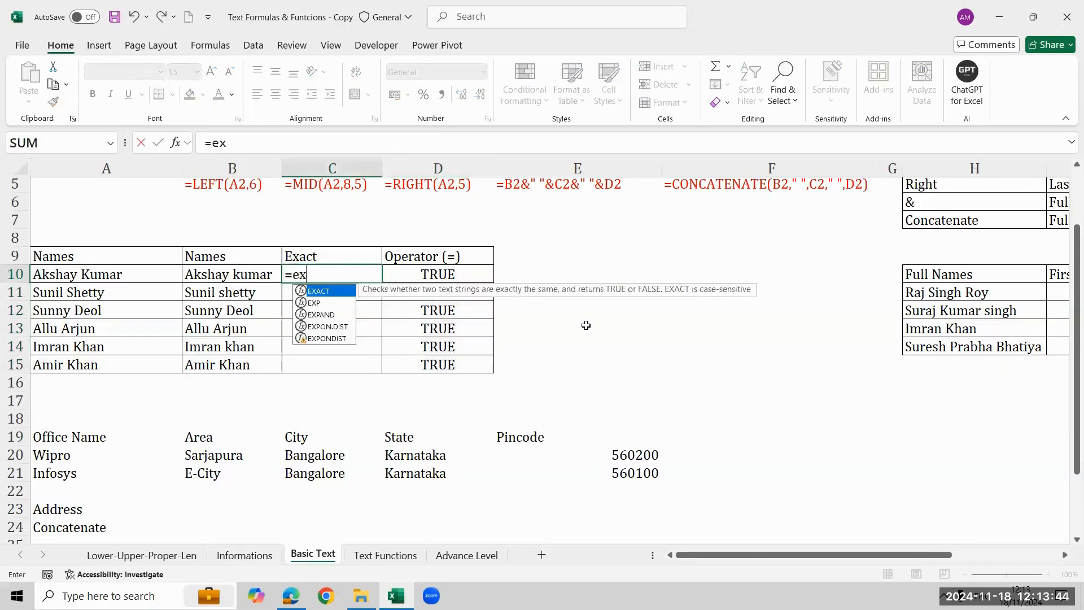
{"action": "key", "text": "Tab"}
{"action": "key", "text": "Left"}
{"action": "key", "text": "Left"}
{"action": "type", "text": ","}
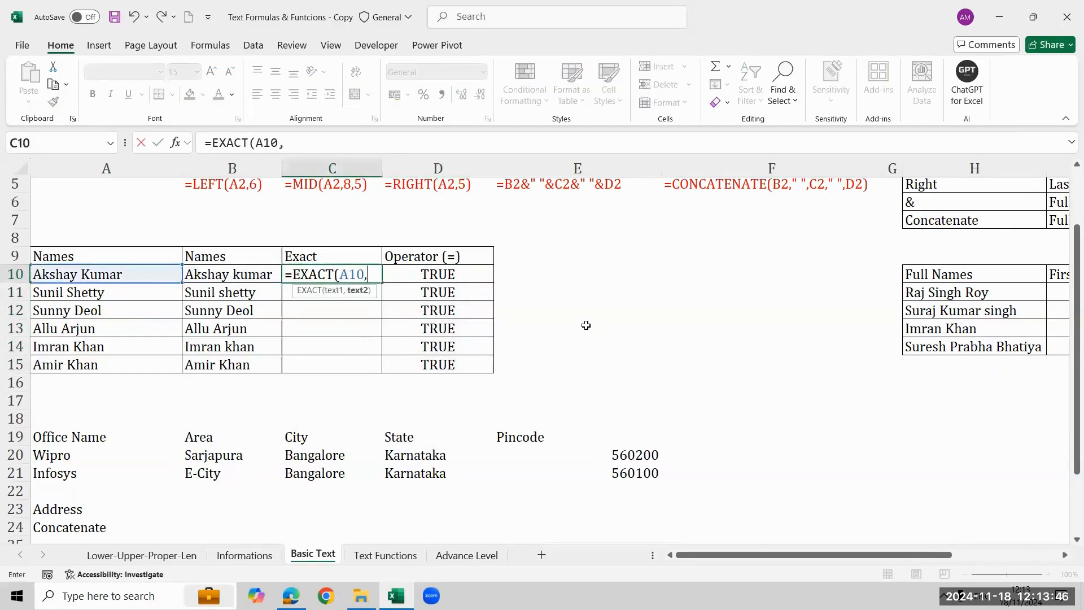
{"action": "key", "text": "Left"}
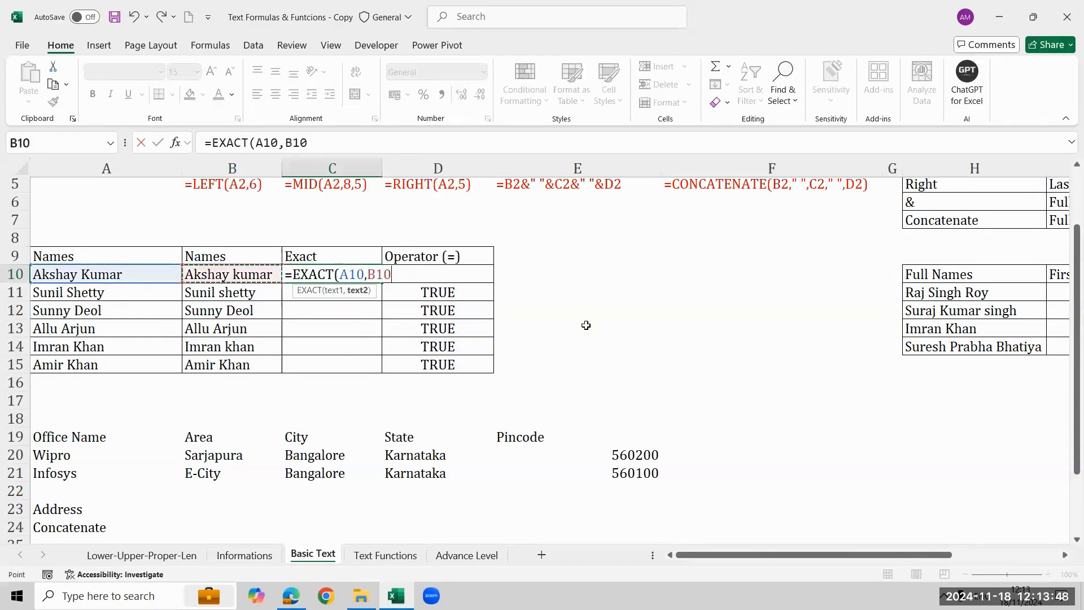
{"action": "type", "text": ")"}
{"action": "key", "text": "Return"}
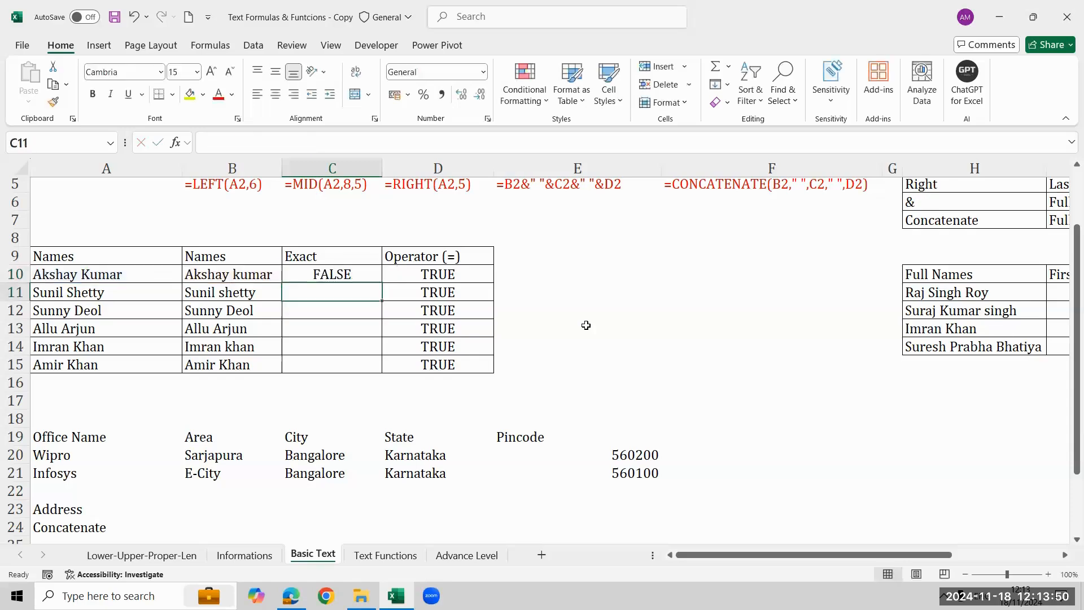
Fill the EXACT formula from C10 down through C15.
{"action": "key", "text": "Up"}
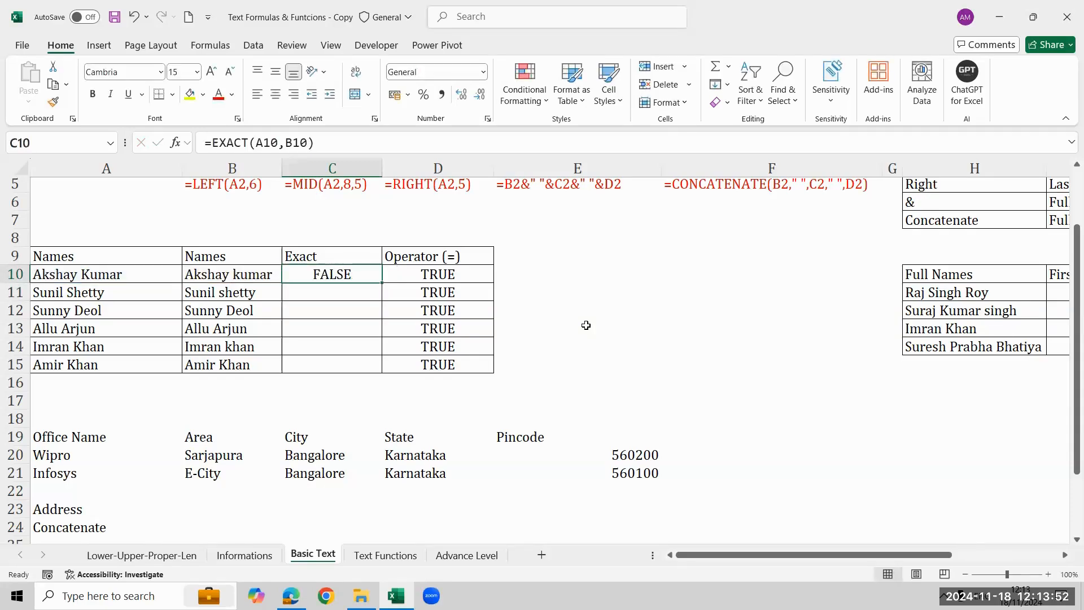
{"action": "key", "text": "shift+Down"}
{"action": "key", "text": "shift+Down"}
{"action": "key", "text": "shift+Down"}
{"action": "key", "text": "shift+Down"}
{"action": "key", "text": "shift+Down"}
{"action": "key", "text": "ctrl+d"}
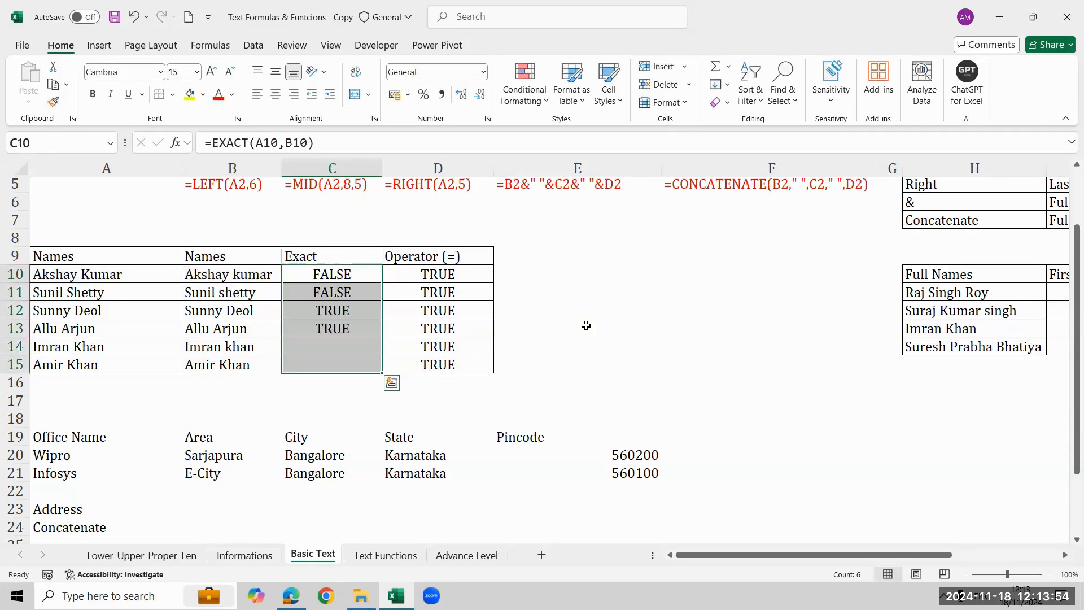
Examine the EXACT results in rows 12 and 11 against the name pairs beside them.
{"action": "key", "text": "Down"}
{"action": "key", "text": "Down"}
{"action": "key", "text": "Down"}
{"action": "key", "text": "Up"}
{"action": "key", "text": "shift+Left"}
{"action": "key", "text": "shift+Left"}
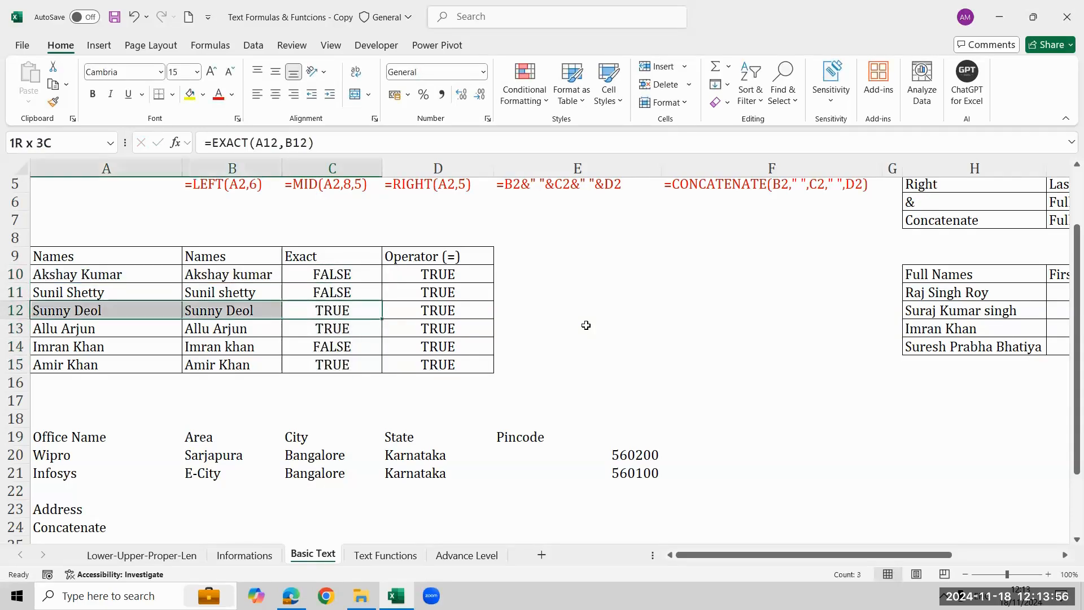
{"action": "key", "text": "Up"}
{"action": "key", "text": "shift+Left"}
{"action": "key", "text": "shift+Left"}
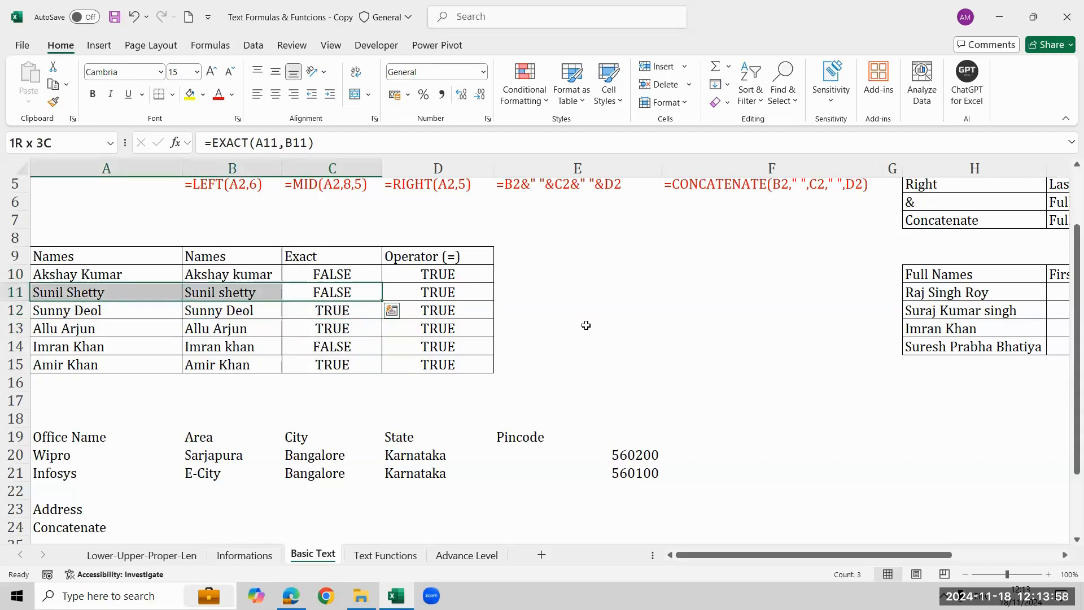
{"action": "key", "text": "shift+Right"}
{"action": "key", "text": "shift+Right"}
Label the Exact column as case sensitive in cell C8, above its heading.
{"action": "key", "text": "Up"}
{"action": "key", "text": "Up"}
{"action": "key", "text": "Up"}
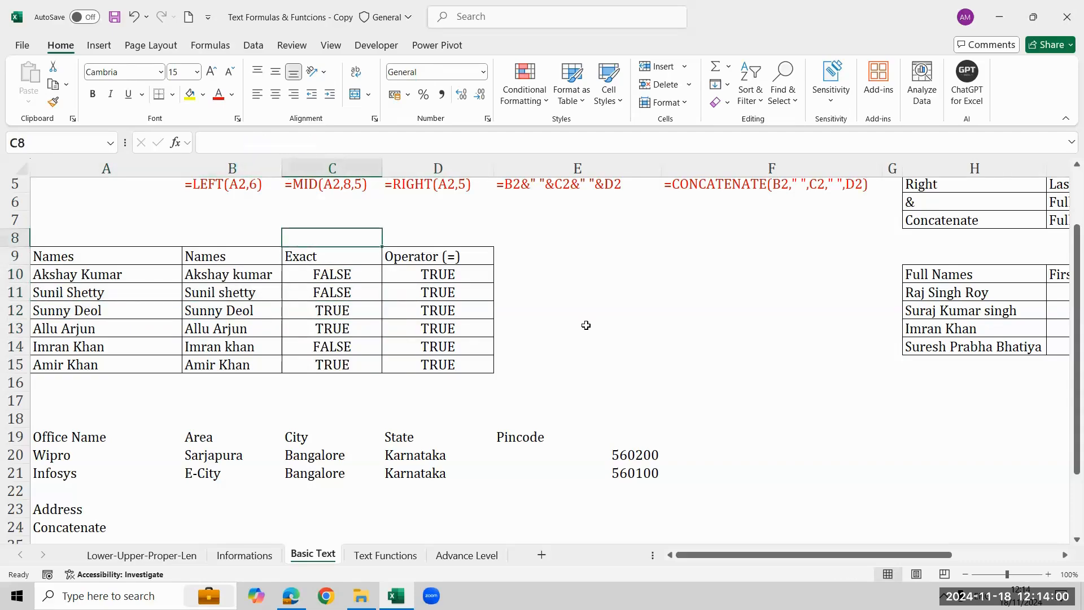
{"action": "type", "text": "Case"}
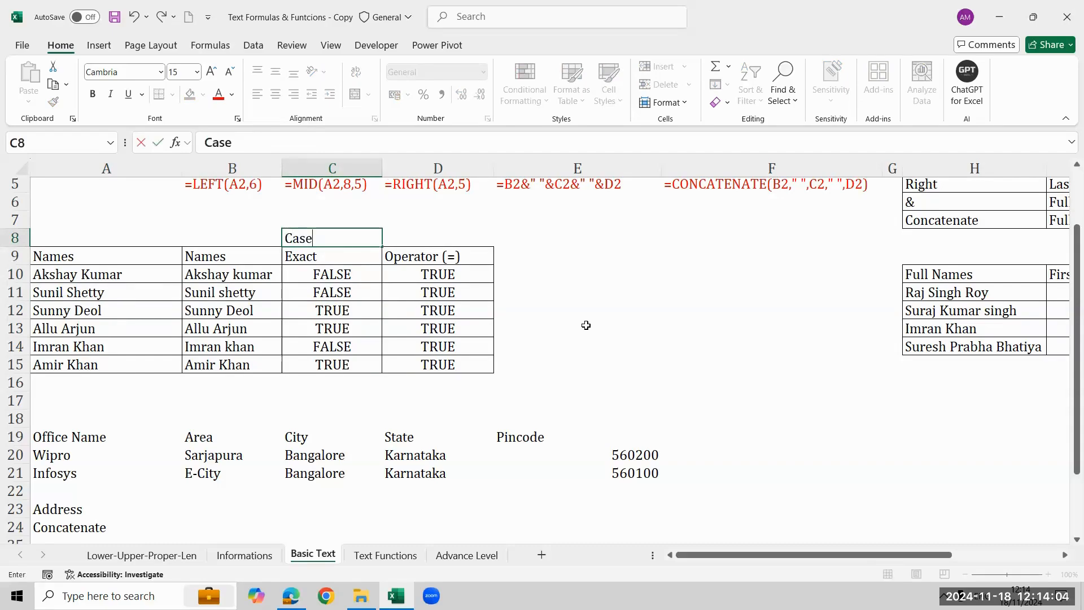
{"action": "type", "text": " sensitiv"}
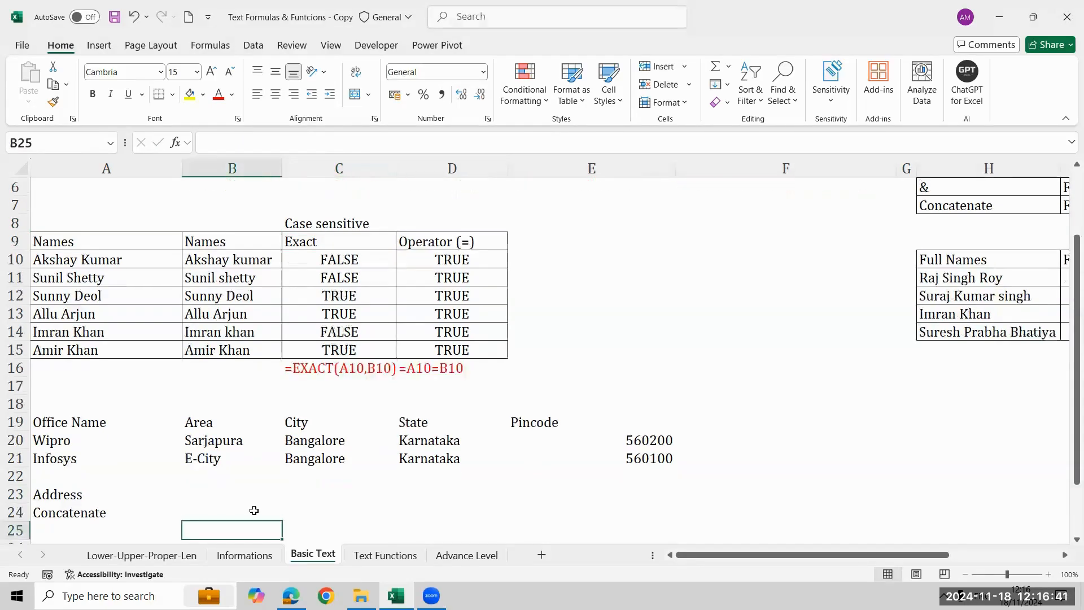
{"action": "key", "text": "Down"}
{"action": "key", "text": "Down"}
{"action": "key", "text": "Down"}
{"action": "key", "text": "Down"}
{"action": "key", "text": "Down"}
Examine the office address table, its row 20 fields, and the Address and Concatenate rows below it.
{"action": "key", "text": "Up"}
{"action": "key", "text": "Up"}
{"action": "key", "text": "Up"}
{"action": "key", "text": "Up"}
{"action": "key", "text": "Up"}
{"action": "key", "text": "Up"}
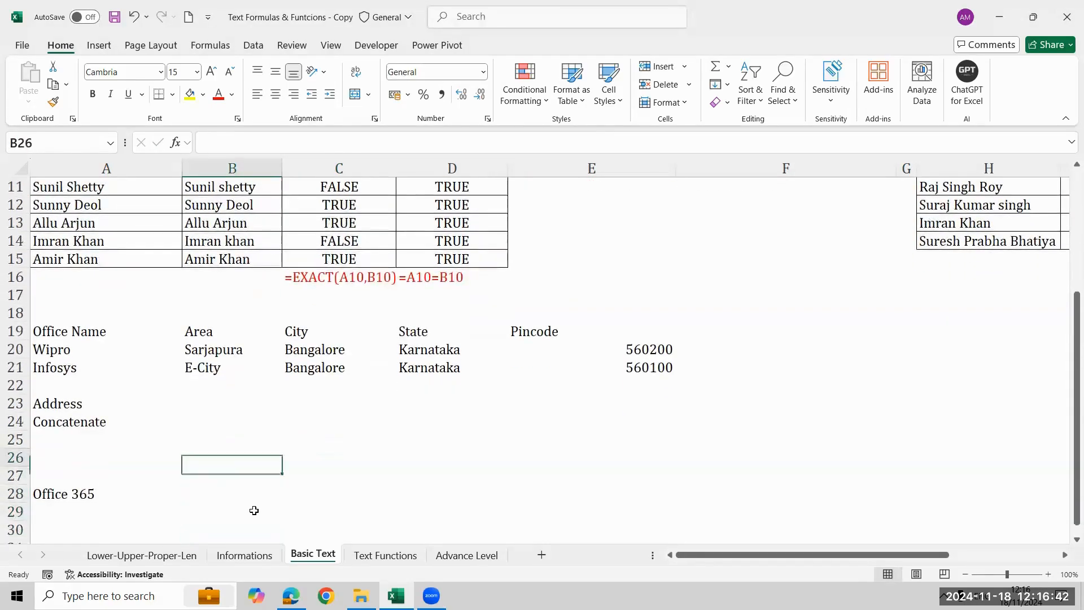
{"action": "key", "text": "Up"}
{"action": "key", "text": "Left"}
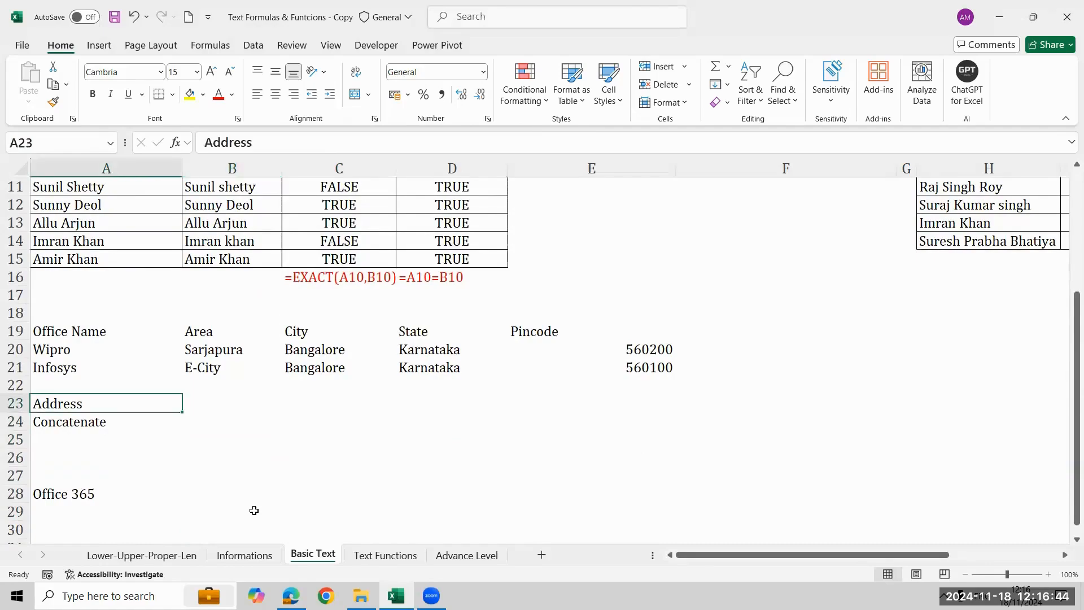
{"action": "key", "text": "Down"}
{"action": "key", "text": "Right"}
{"action": "key", "text": "Up"}
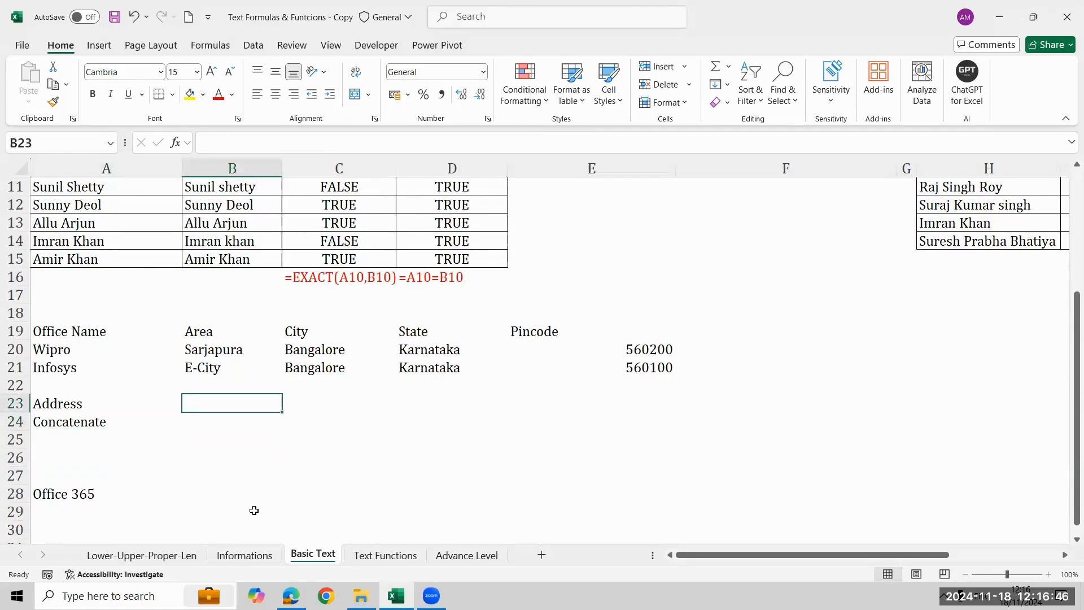
{"action": "key", "text": "Down"}
{"action": "key", "text": "Up"}
{"action": "key", "text": "Up"}
{"action": "key", "text": "Up"}
{"action": "key", "text": "Up"}
{"action": "key", "text": "Up"}
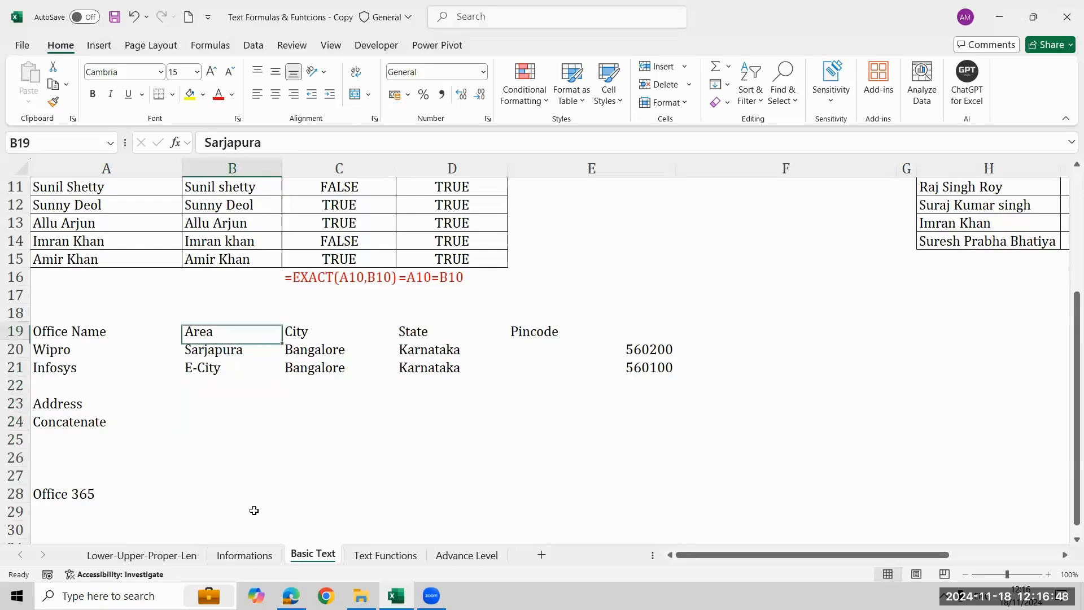
{"action": "key", "text": "Left"}
{"action": "key", "text": "Down"}
{"action": "key", "text": "shift+Right"}
{"action": "key", "text": "shift+Right"}
{"action": "key", "text": "shift+Right"}
{"action": "key", "text": "shift+Right"}
{"action": "key", "text": "shift+Right"}
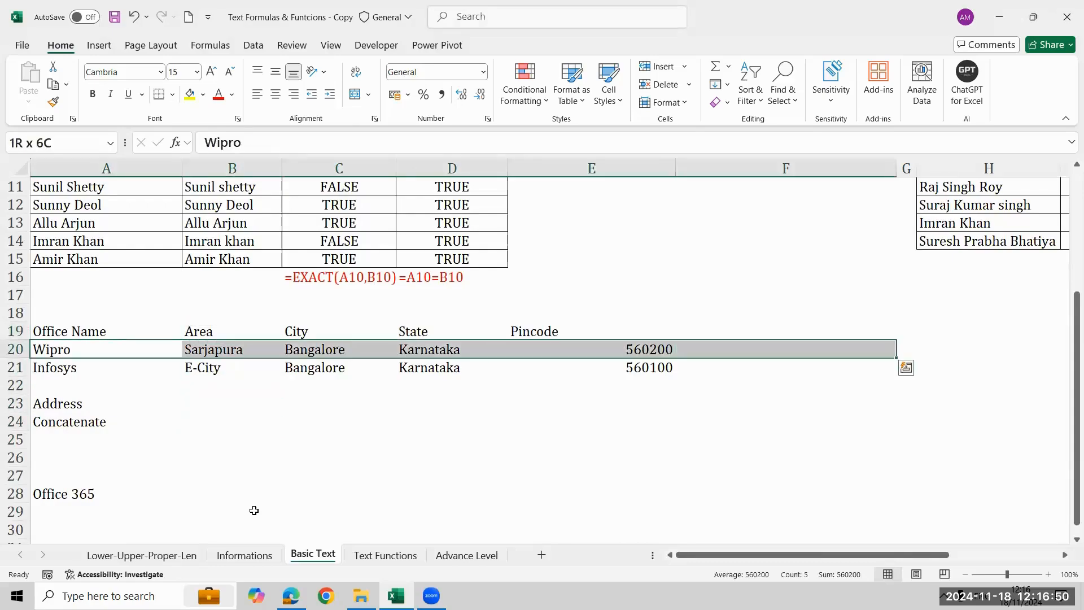
Start a CONCATENATE formula in B24 with the office name in A20 as its first text.
{"action": "key", "text": "Down"}
{"action": "key", "text": "Down"}
{"action": "key", "text": "Down"}
{"action": "key", "text": "Down"}
{"action": "key", "text": "Right"}
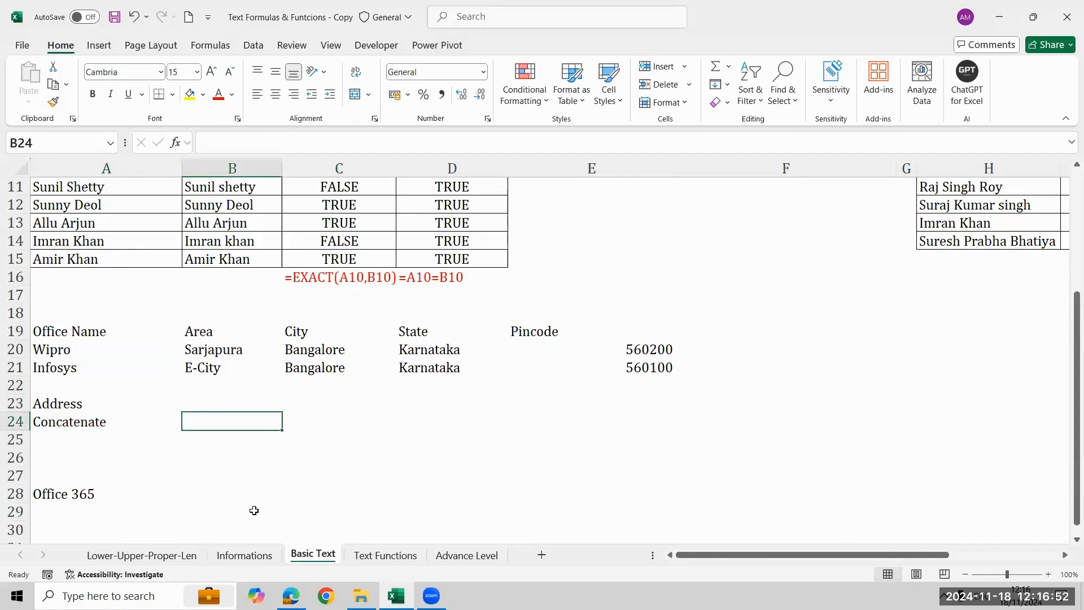
{"action": "type", "text": "=con"}
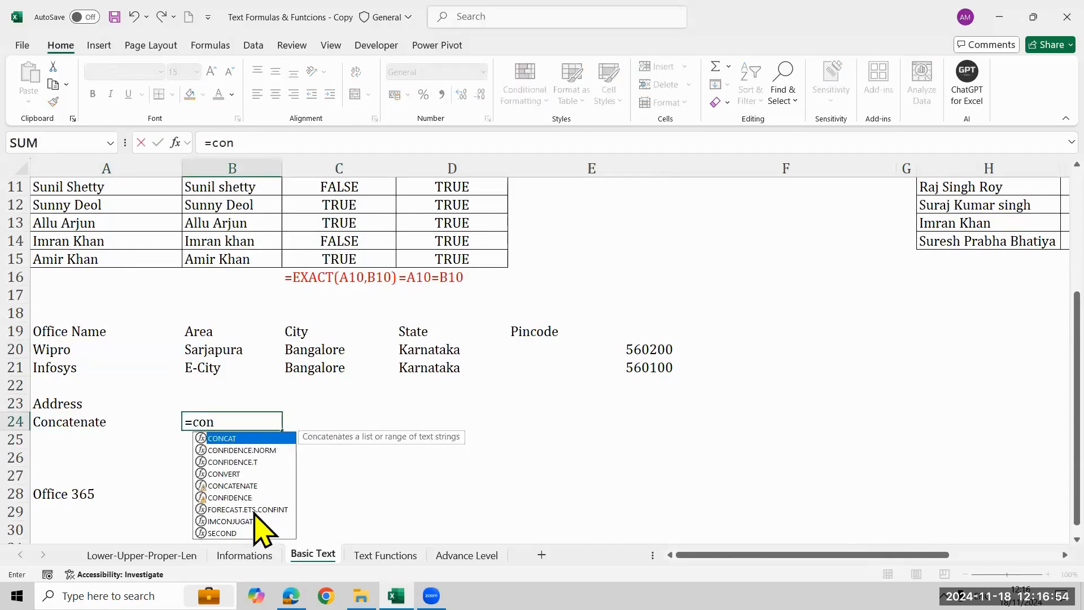
{"action": "key", "text": "Down"}
{"action": "key", "text": "Down"}
{"action": "key", "text": "Down"}
{"action": "key", "text": "Tab"}
{"action": "key", "text": "Left"}
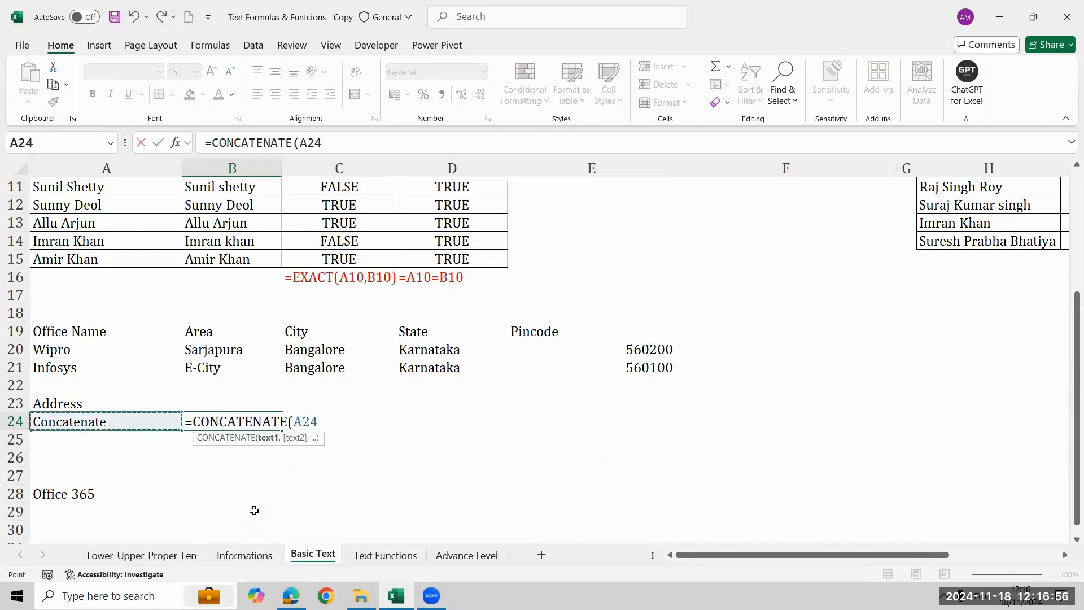
{"action": "key", "text": "Up"}
{"action": "key", "text": "Up"}
{"action": "key", "text": "Up"}
Extend the CONCATENATE formula with the area in B20 and the city in C20, each preceded by a " " separator.
{"action": "key", "text": "Up"}
{"action": "type", "text": ",\""}
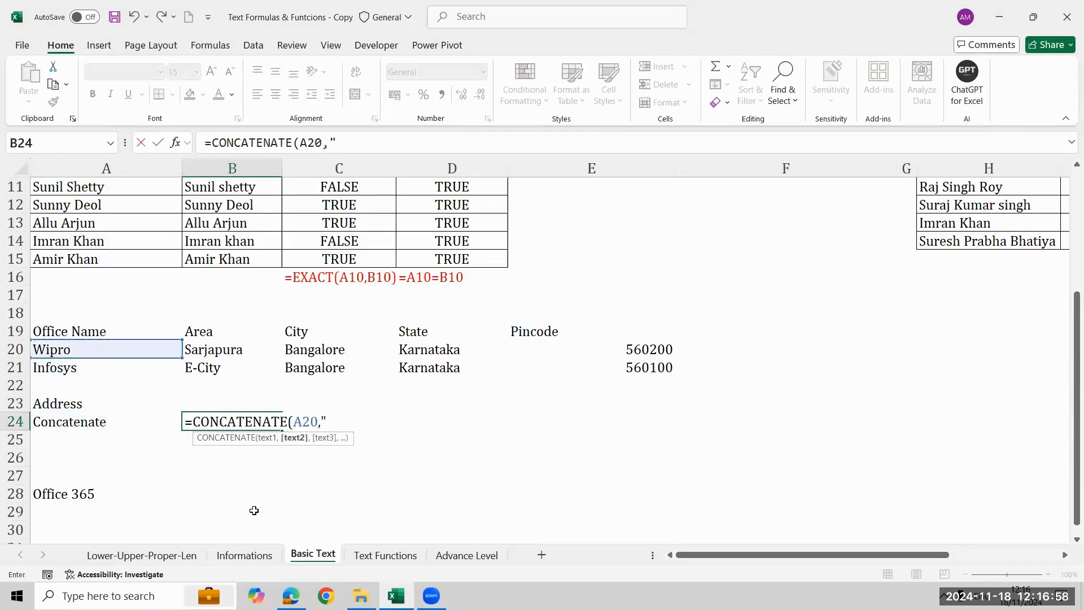
{"action": "type", "text": " \","}
{"action": "key", "text": "Up"}
{"action": "key", "text": "Up"}
{"action": "key", "text": "Up"}
{"action": "key", "text": "Up"}
{"action": "type", "text": ","}
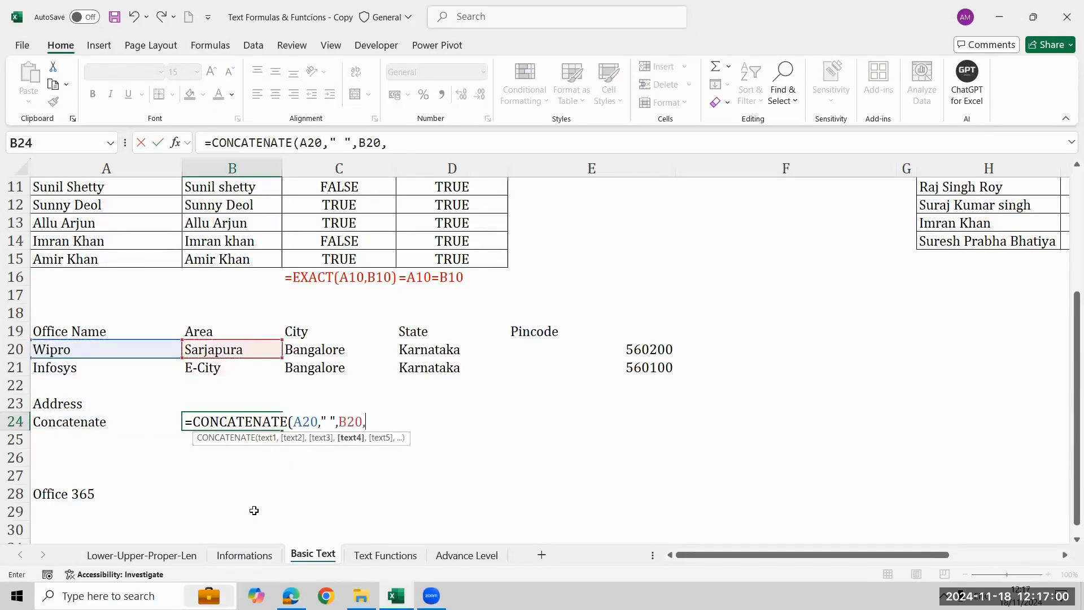
{"action": "type", "text": "\" \","}
{"action": "key", "text": "Up"}
{"action": "key", "text": "Up"}
{"action": "key", "text": "Up"}
{"action": "key", "text": "Up"}
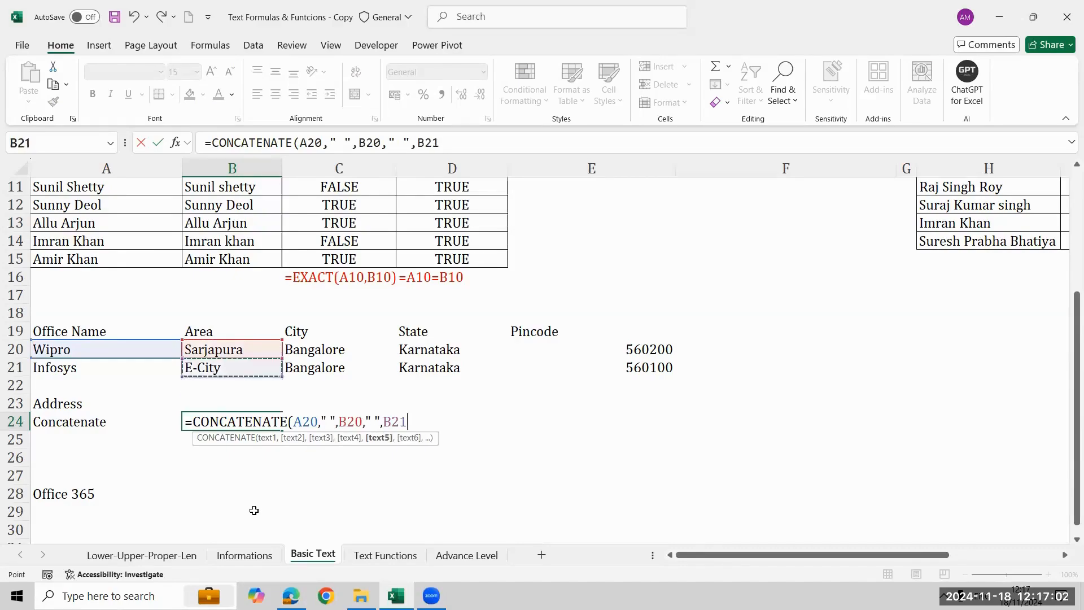
{"action": "key", "text": "Right"}
Append a " " separator and the state in D20 to the CONCATENATE formula.
{"action": "type", "text": ",\" "}
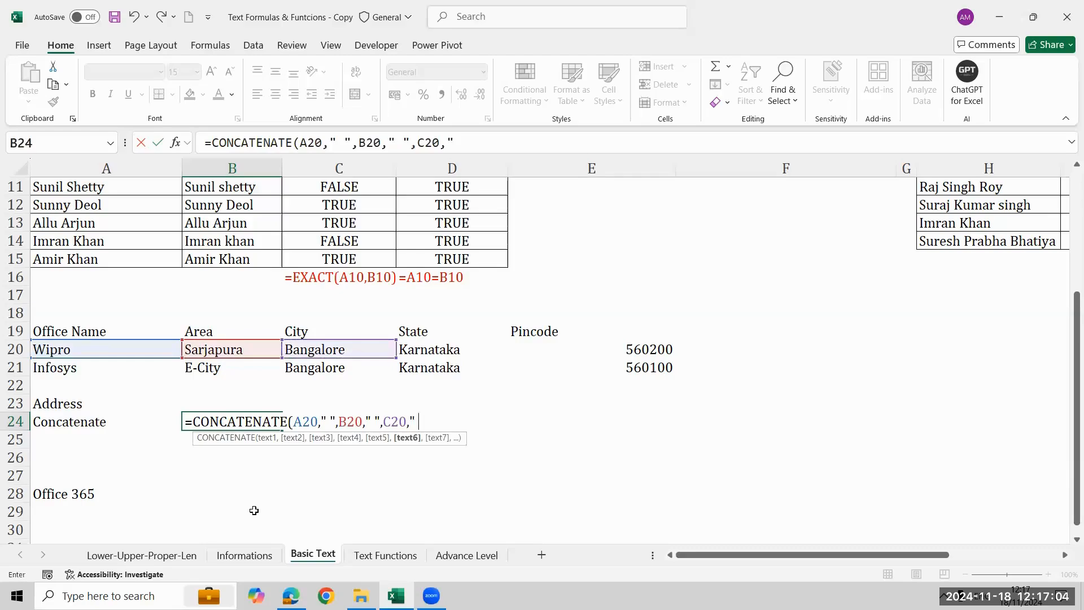
{"action": "type", "text": "\","}
{"action": "key", "text": "Up"}
{"action": "key", "text": "Up"}
{"action": "key", "text": "Up"}
{"action": "key", "text": "Up"}
{"action": "key", "text": "Right"}
{"action": "key", "text": "Right"}
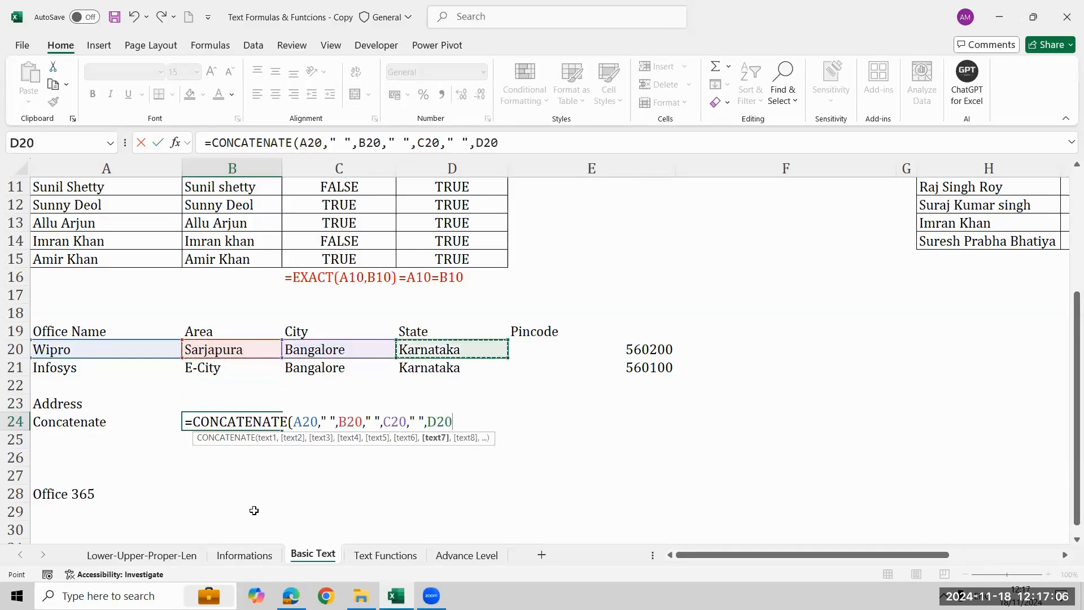
{"action": "key", "text": "Right"}
{"action": "key", "text": "Left"}
Append a " " separator and the pincode in E20, and complete the CONCATENATE formula in B24.
{"action": "type", "text": ",."}
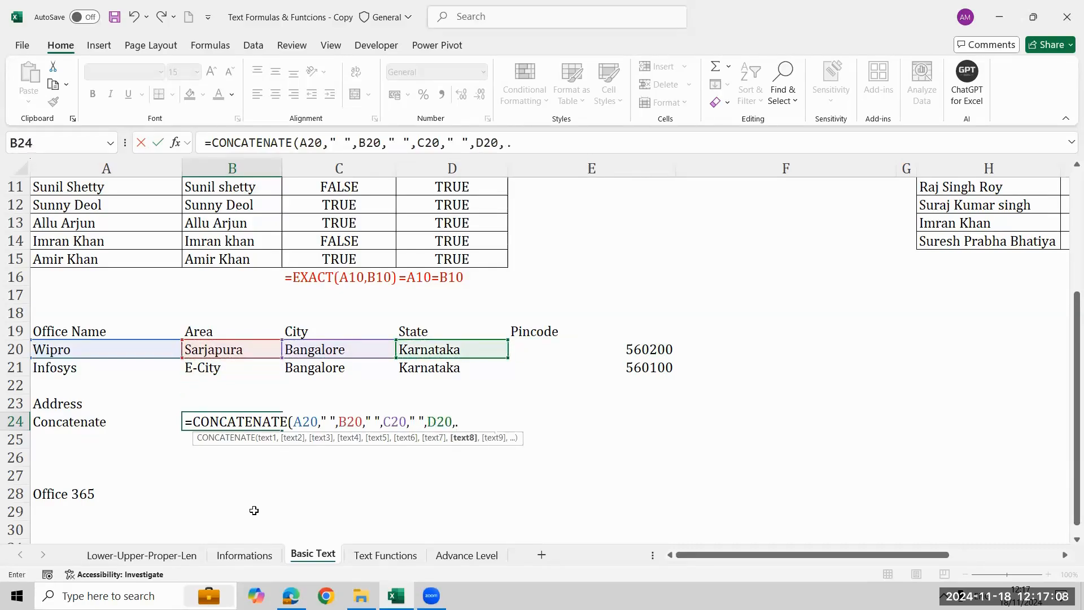
{"action": "type", "text": " \","}
{"action": "key", "text": "Up"}
{"action": "key", "text": "Up"}
{"action": "key", "text": "Up"}
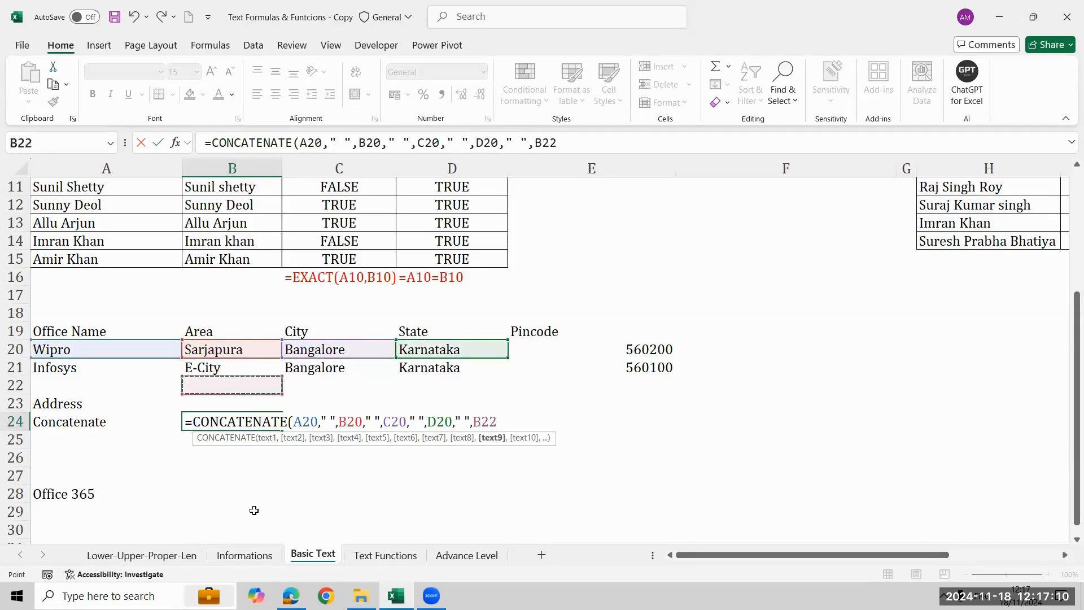
{"action": "key", "text": "Right"}
{"action": "key", "text": "Up"}
{"action": "key", "text": "Right"}
{"action": "key", "text": "Right"}
{"action": "key", "text": "Right"}
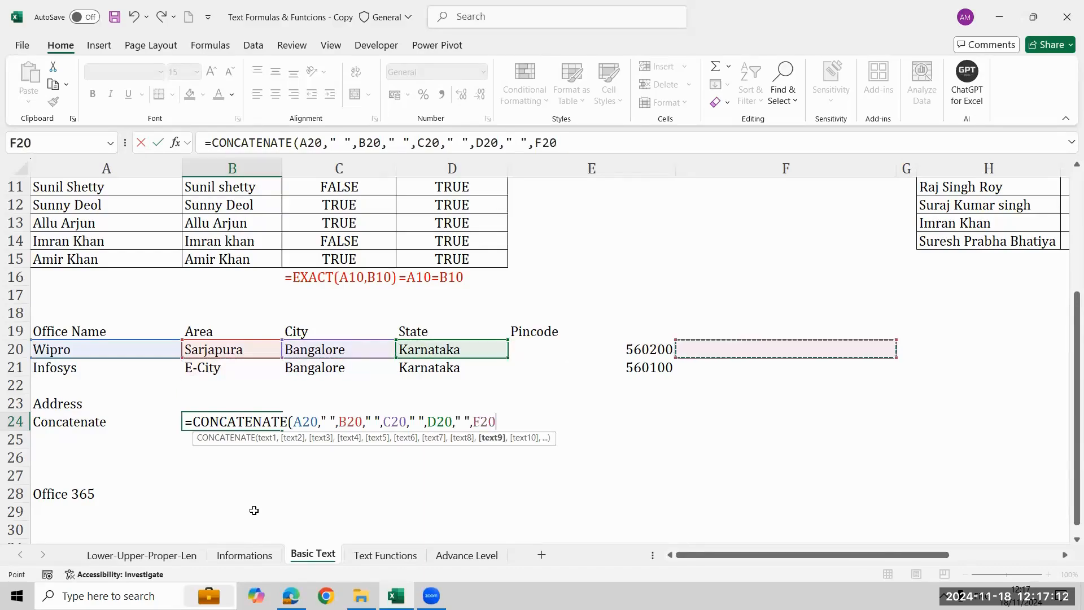
{"action": "key", "text": "Left"}
{"action": "key", "text": "Return"}
Fill the CONCATENATE formula from B24 down to B25 for the second office.
{"action": "key", "text": "Up"}
{"action": "key", "text": "shift+Down"}
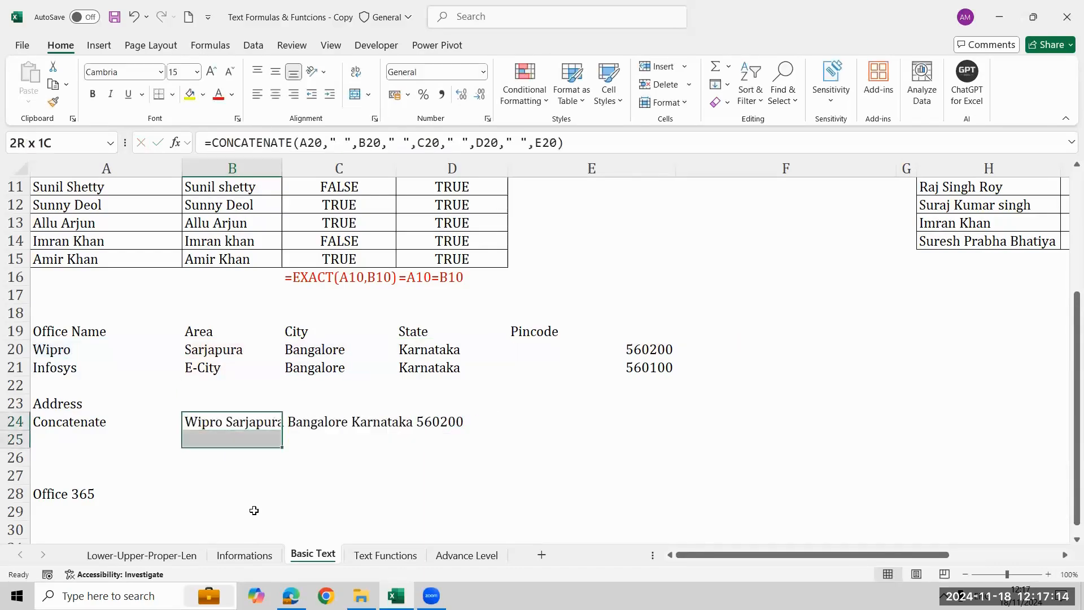
{"action": "key", "text": "ctrl+d"}
{"action": "key", "text": "Down"}
{"action": "key", "text": "Down"}
{"action": "key", "text": "Down"}
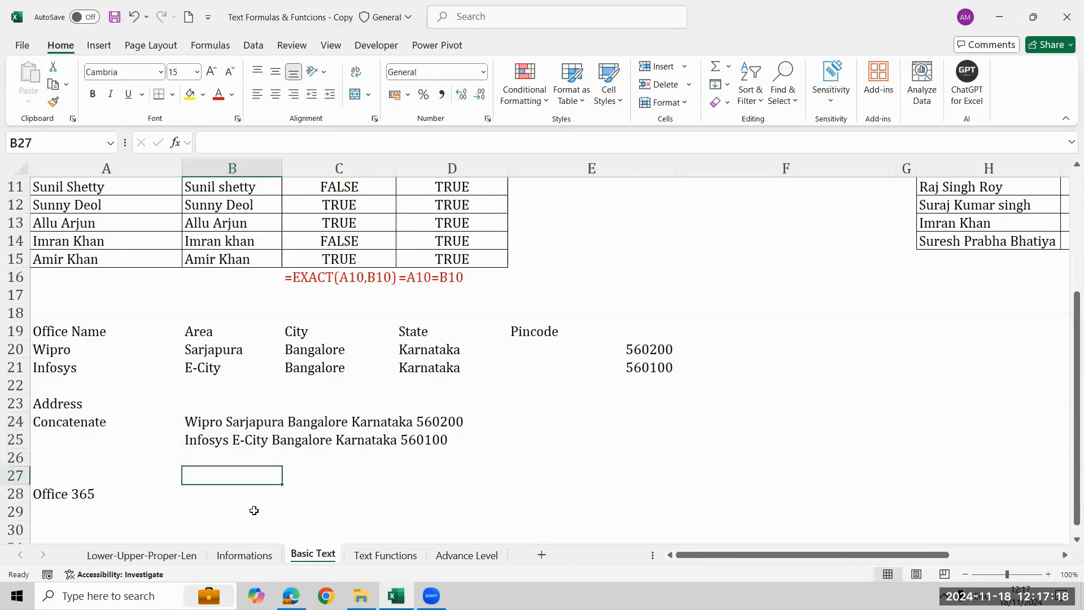
Show the CONCATENATE formula of B24 as text in B27 with FORMULATEXT.
{"action": "type", "text": "=formu"}
{"action": "key", "text": "Tab"}
{"action": "key", "text": "Up"}
{"action": "key", "text": "Up"}
{"action": "key", "text": "Up"}
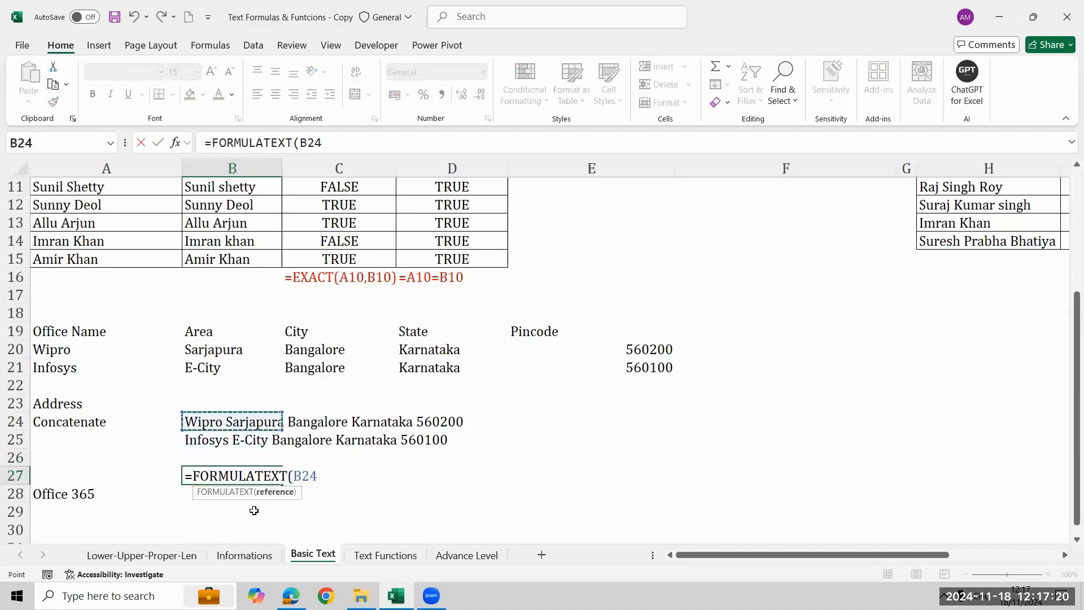
{"action": "key", "text": "Return"}
Move the "Office 365" label from A28 down to A29.
{"action": "key", "text": "Down"}
{"action": "key", "text": "Left"}
{"action": "key", "text": "Up"}
{"action": "key", "text": "ctrl+c"}
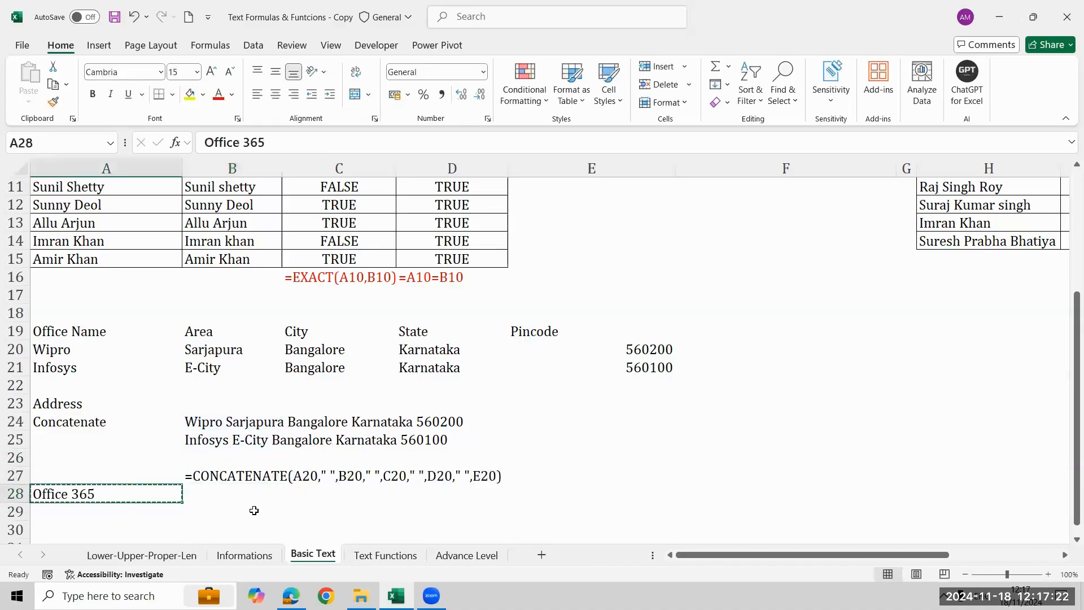
{"action": "key", "text": "Down"}
{"action": "key", "text": "ctrl+v"}
{"action": "key", "text": "Return"}
{"action": "key", "text": "Up"}
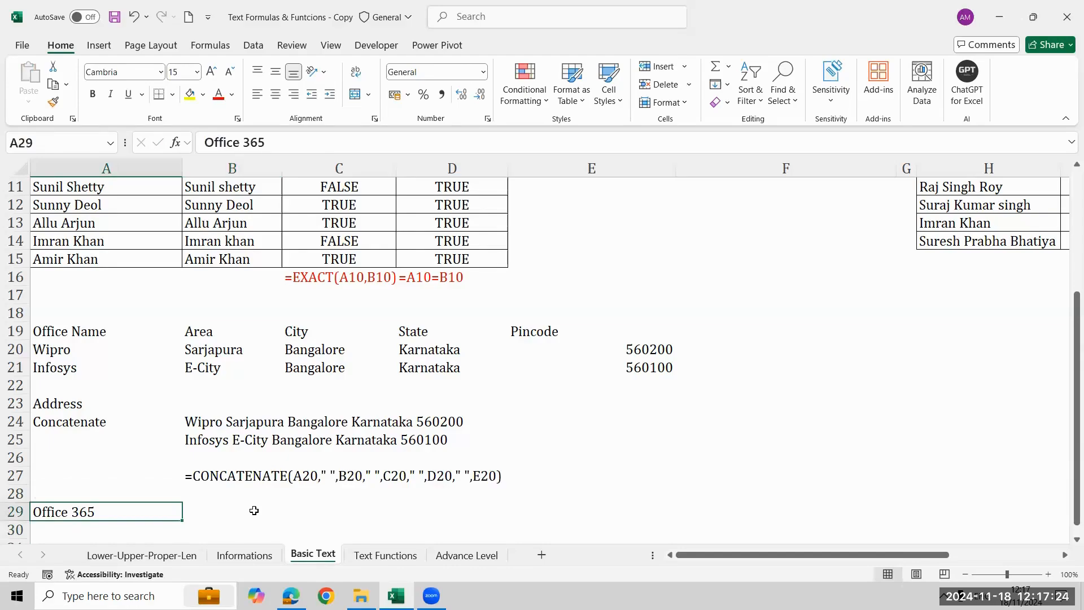
Enter the version note ">=2019" in A28, above the Office 365 label.
{"action": "key", "text": "Up"}
{"action": "key", "text": "Down"}
{"action": "key", "text": "Up"}
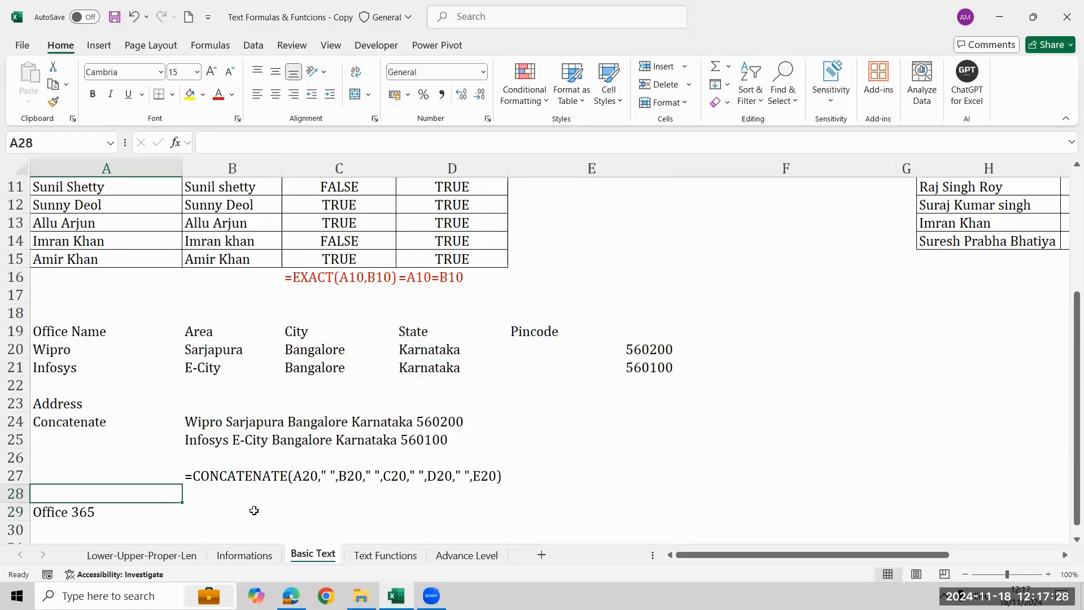
{"action": "type", "text": ">=2019"}
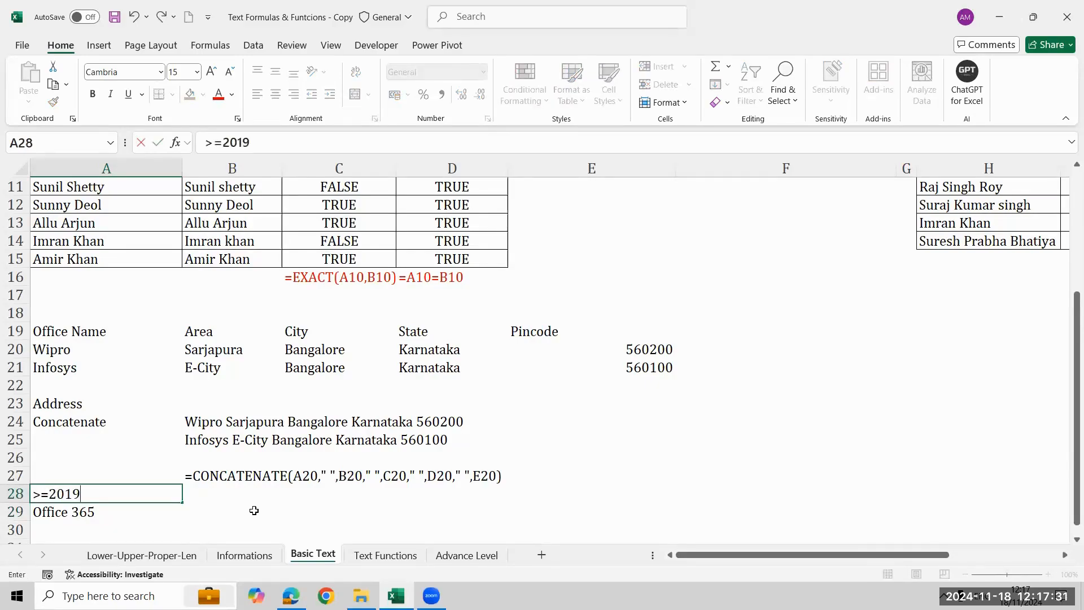
{"action": "key", "text": "Return"}
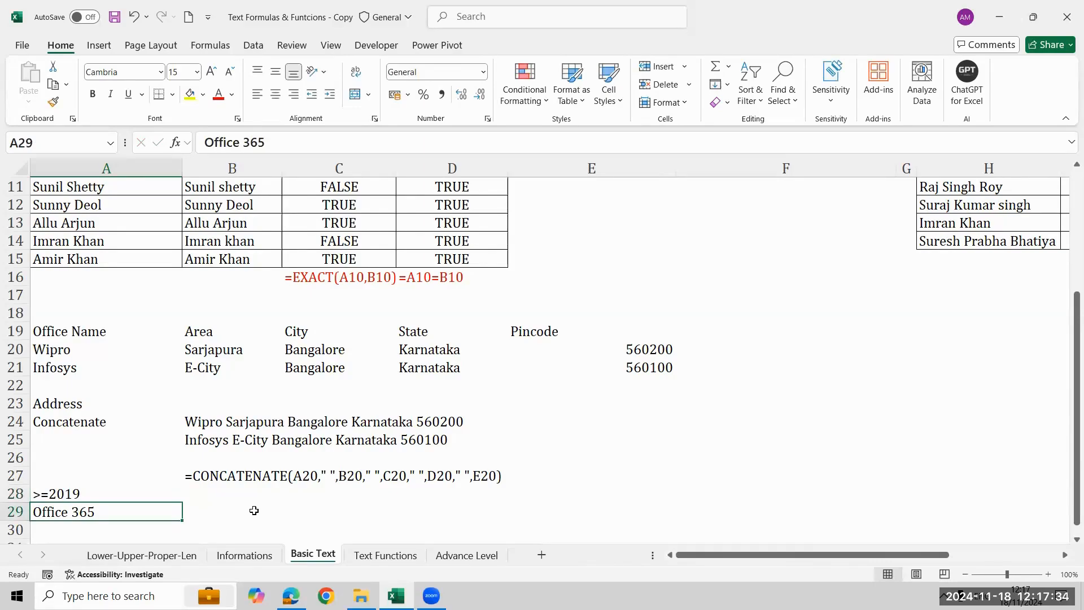
Start a TEXTJOIN formula in B29, beside the Office 365 label.
{"action": "left_click", "coordinate": [254, 510]}
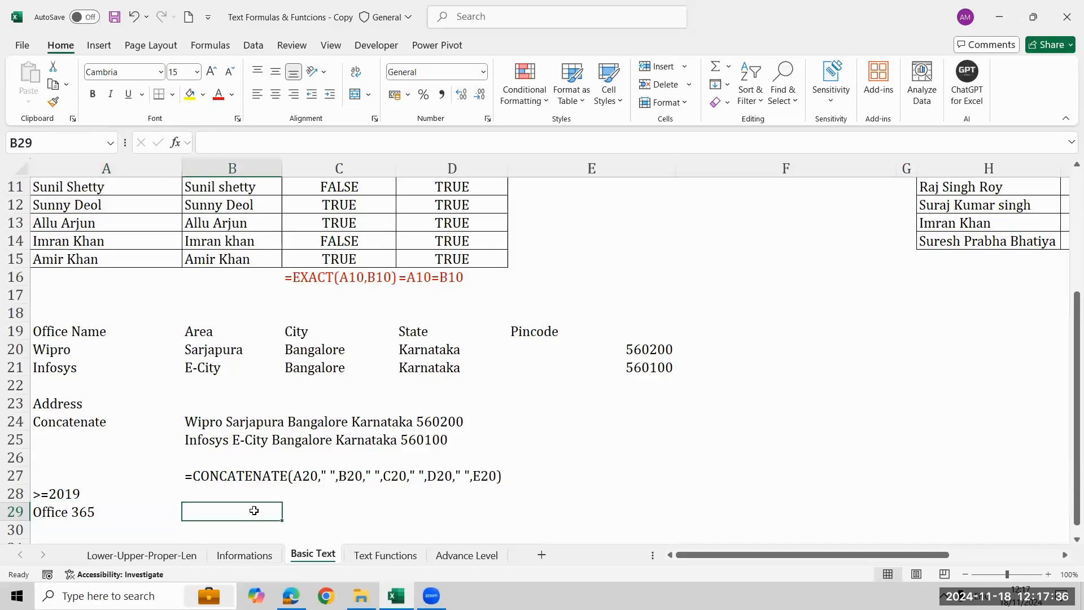
{"action": "type", "text": "="}
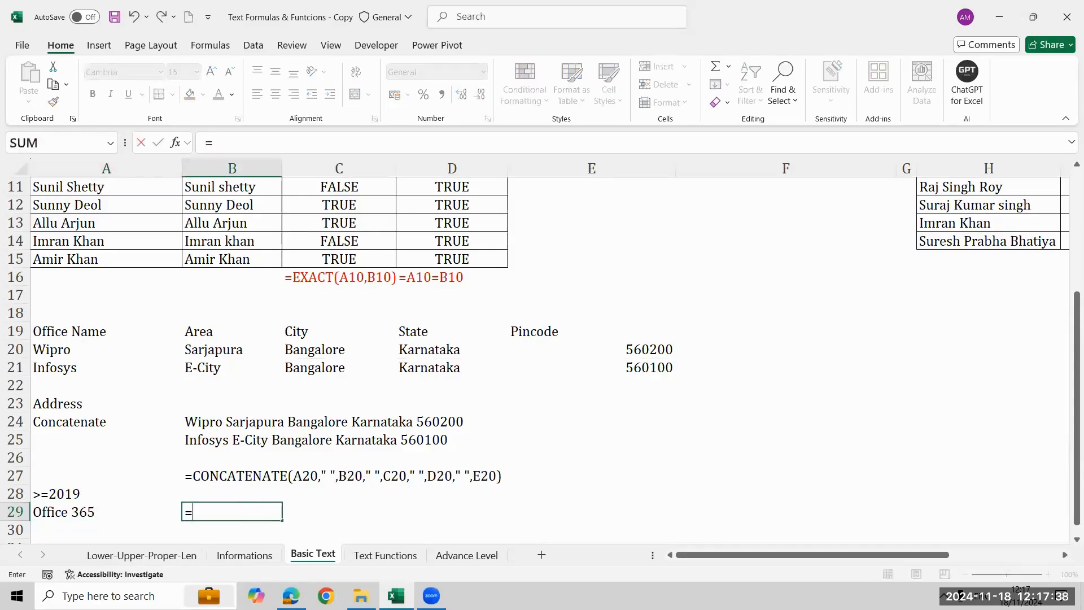
{"action": "type", "text": "te"}
{"action": "key", "text": "Down"}
{"action": "key", "text": "Down"}
{"action": "key", "text": "Down"}
{"action": "key", "text": "Tab"}
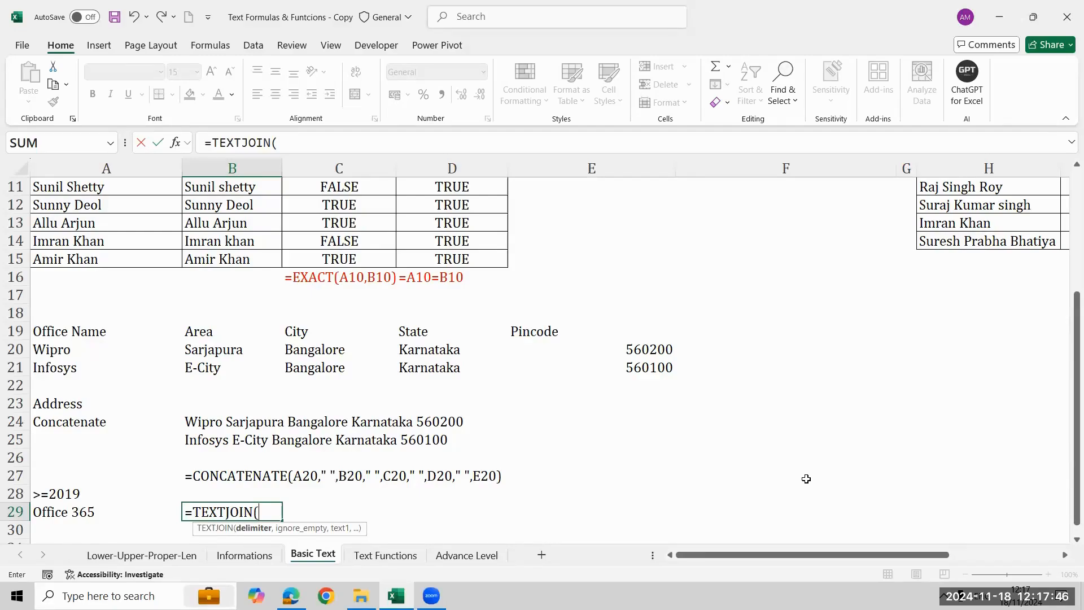
Give the TEXTJOIN formula a " " delimiter and set its ignore-empty argument to TRUE.
{"action": "left_click", "coordinate": [416, 527]}
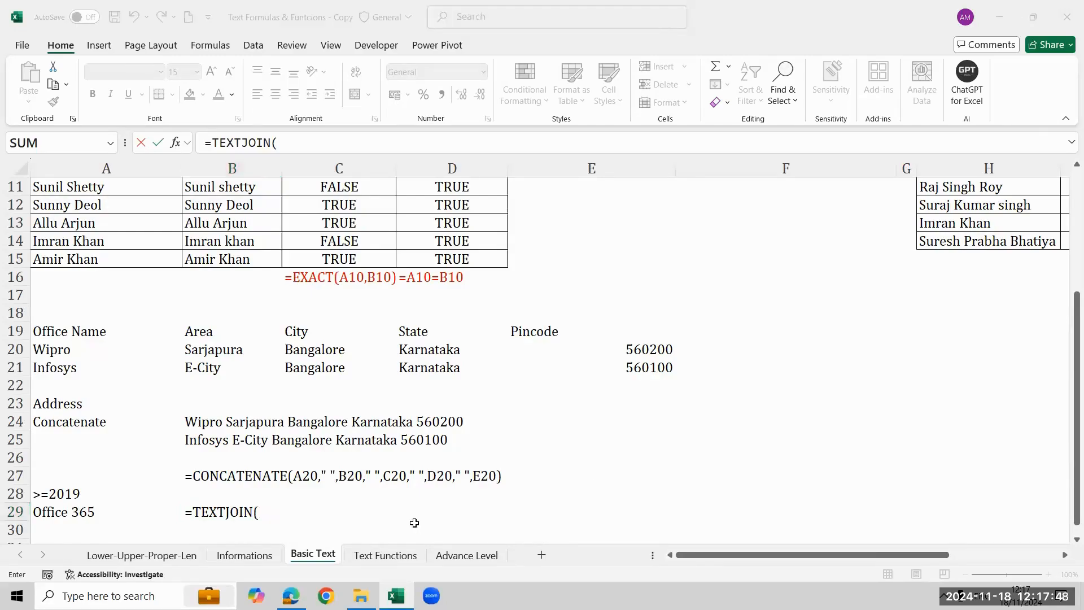
{"action": "left_click", "coordinate": [414, 523]}
{"action": "key", "text": "BackSpace"}
{"action": "type", "text": "("}
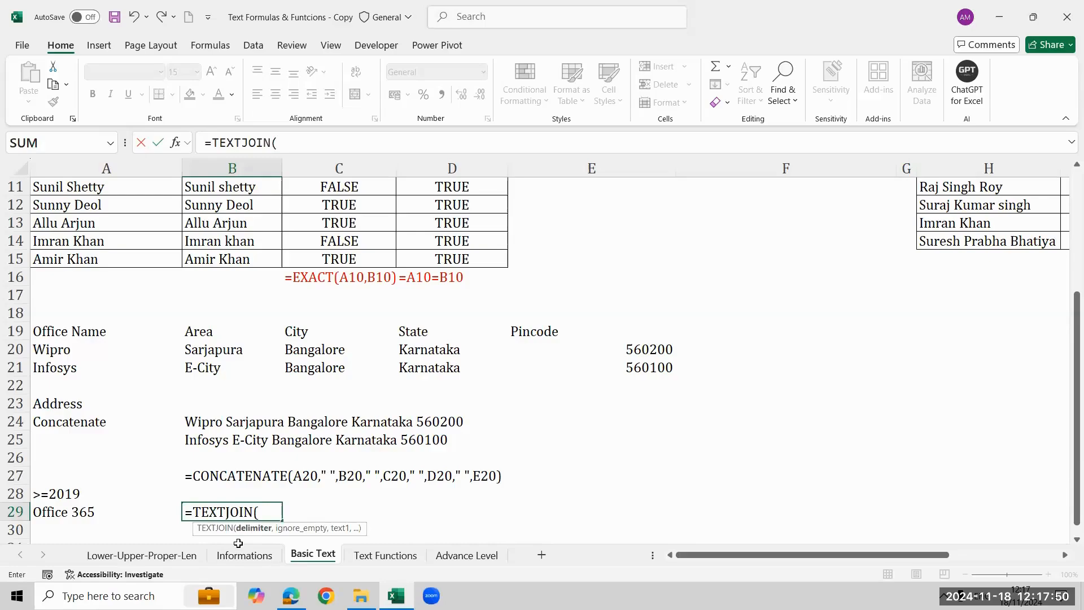
{"action": "type", "text": "\" \","}
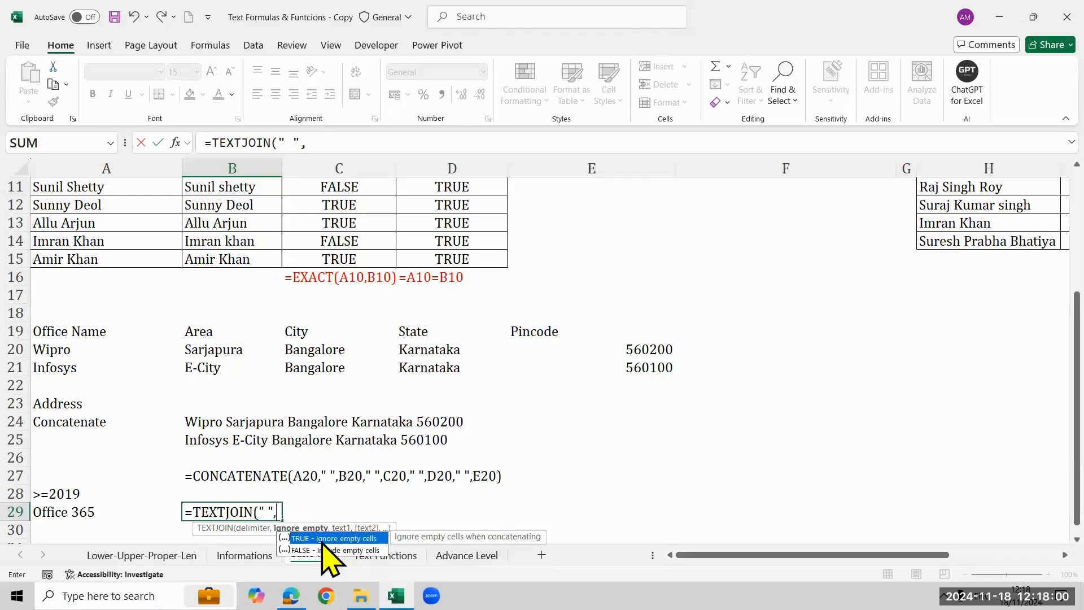
{"action": "key", "text": "Tab"}
{"action": "type", "text": ","}
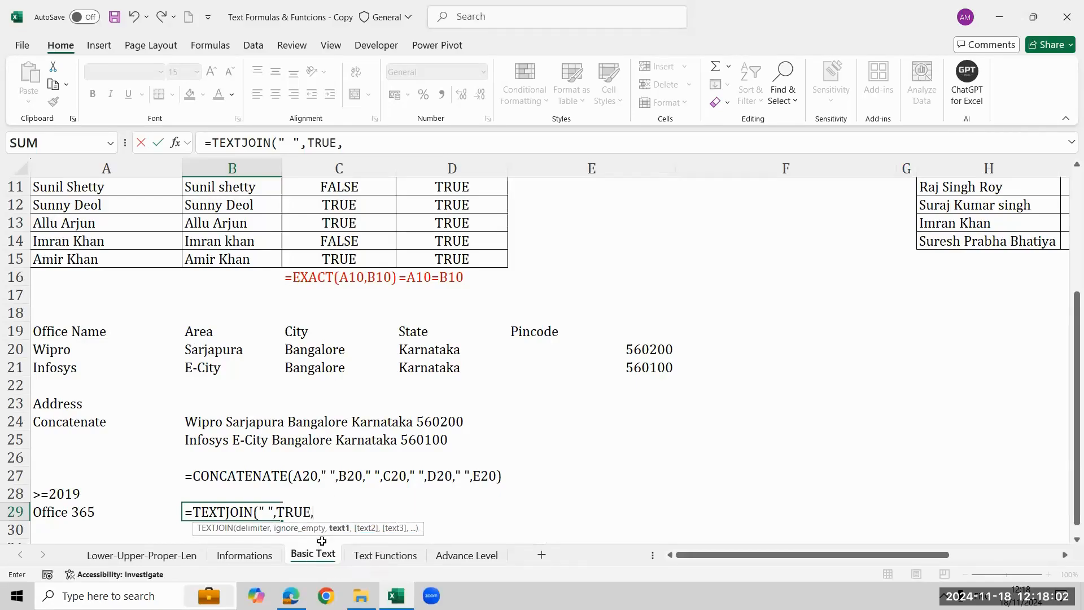
Add the Wipro address range A20:E20 as the text argument and complete the TEXTJOIN formula in B29.
{"action": "key", "text": "Up"}
{"action": "key", "text": "Up"}
{"action": "key", "text": "Up"}
{"action": "key", "text": "Up"}
{"action": "key", "text": "Up"}
{"action": "key", "text": "Up"}
{"action": "key", "text": "Up"}
{"action": "key", "text": "Up"}
{"action": "key", "text": "Up"}
{"action": "key", "text": "Left"}
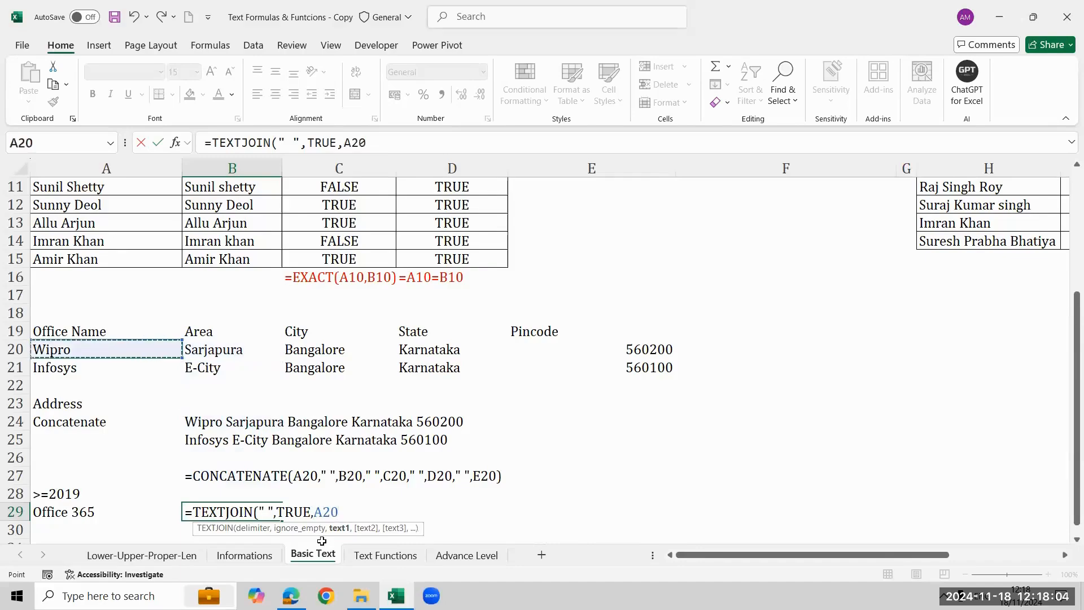
{"action": "key", "text": "shift+Right"}
{"action": "key", "text": "shift+Right"}
{"action": "key", "text": "shift+Right"}
{"action": "key", "text": "shift+Right"}
{"action": "type", "text": ")"}
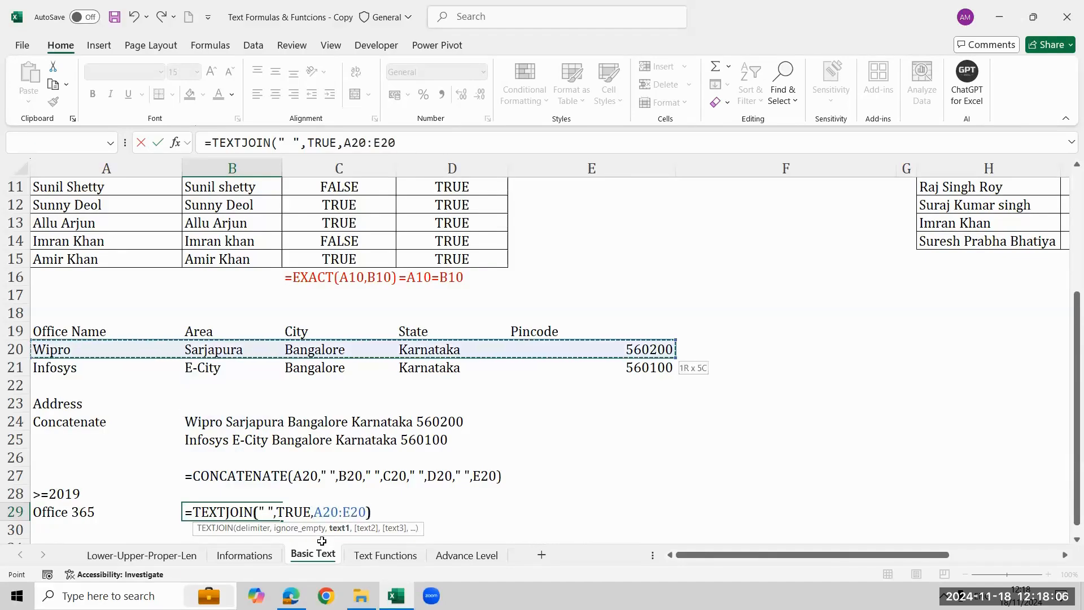
{"action": "key", "text": "Return"}
{"action": "key", "text": "Down"}
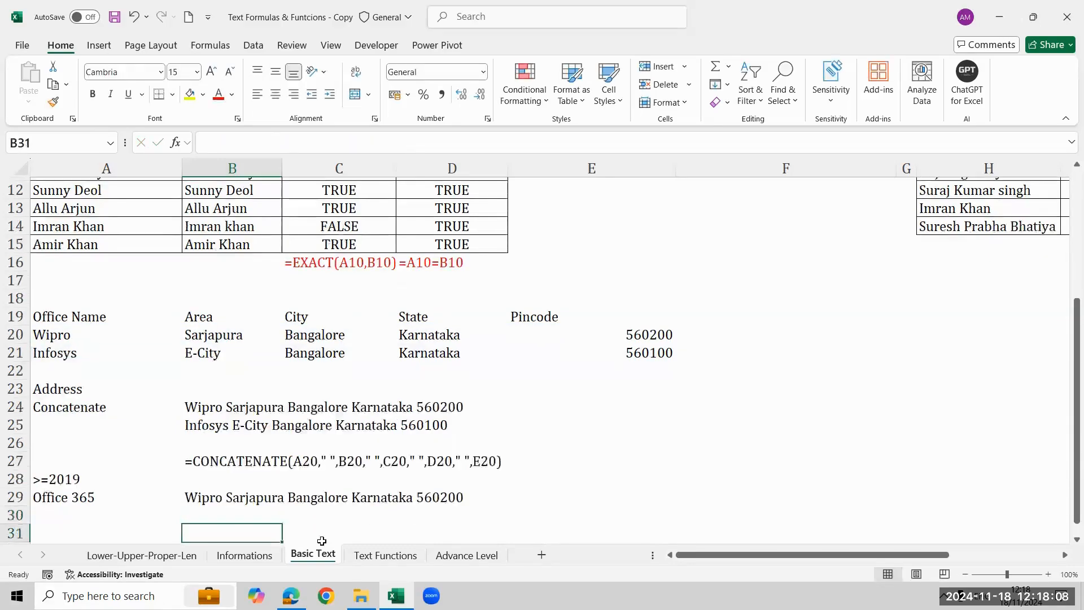
Fill the TEXTJOIN formula from B29 down to B30 for the second office.
{"action": "key", "text": "Up"}
{"action": "key", "text": "Up"}
{"action": "key", "text": "shift+Down"}
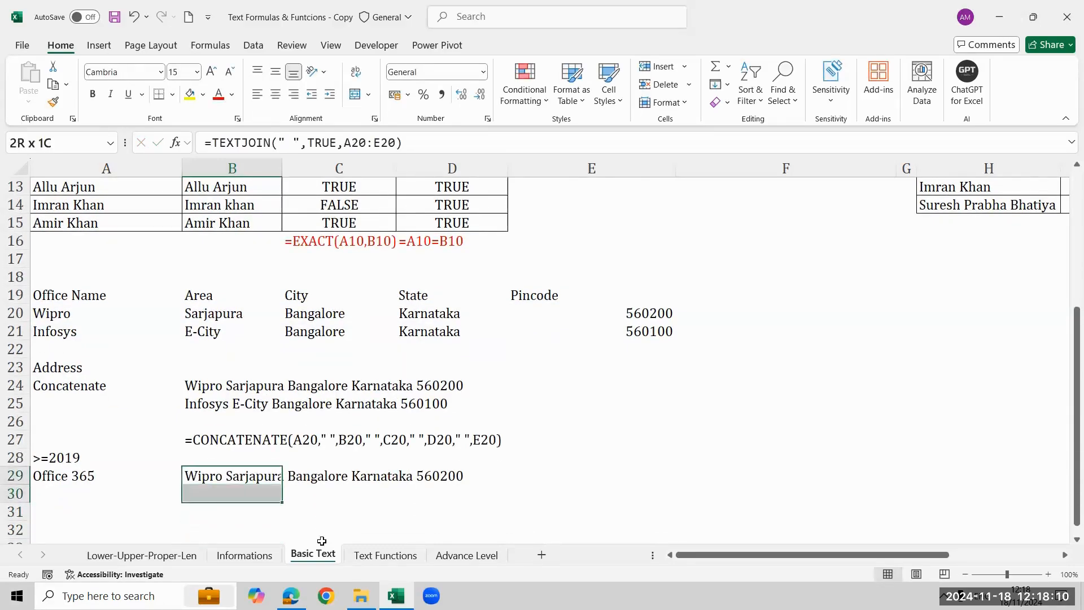
{"action": "key", "text": "ctrl+d"}
Enter the header "Rcode" in Q1 and the value US below it in Q2.
{"action": "key", "text": "Down"}
{"action": "key", "text": "Down"}
{"action": "key", "text": "Down"}
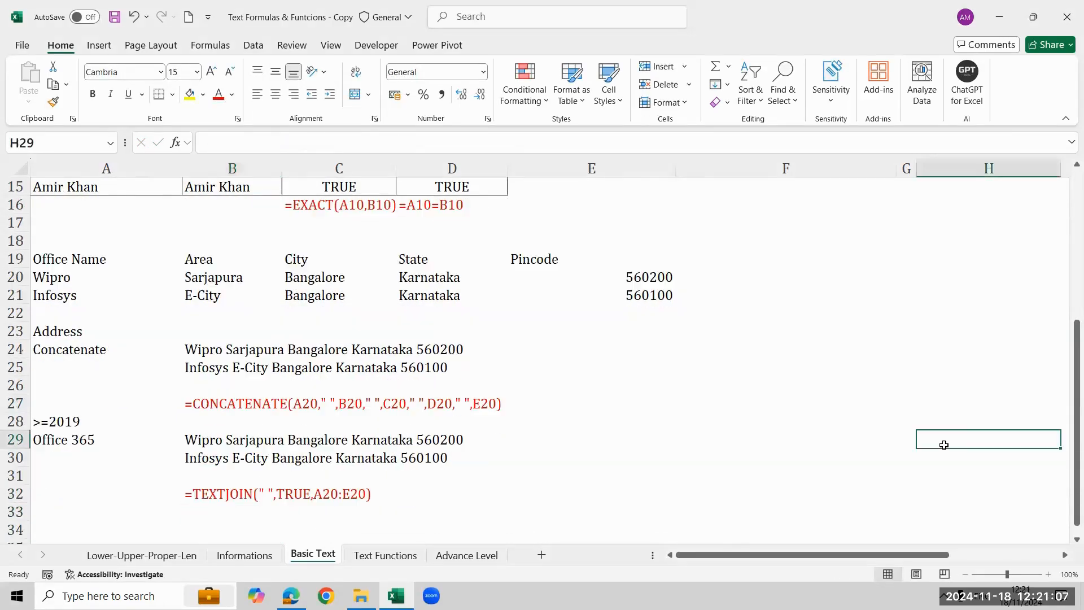
{"action": "key", "text": "Right"}
{"action": "key", "text": "Right"}
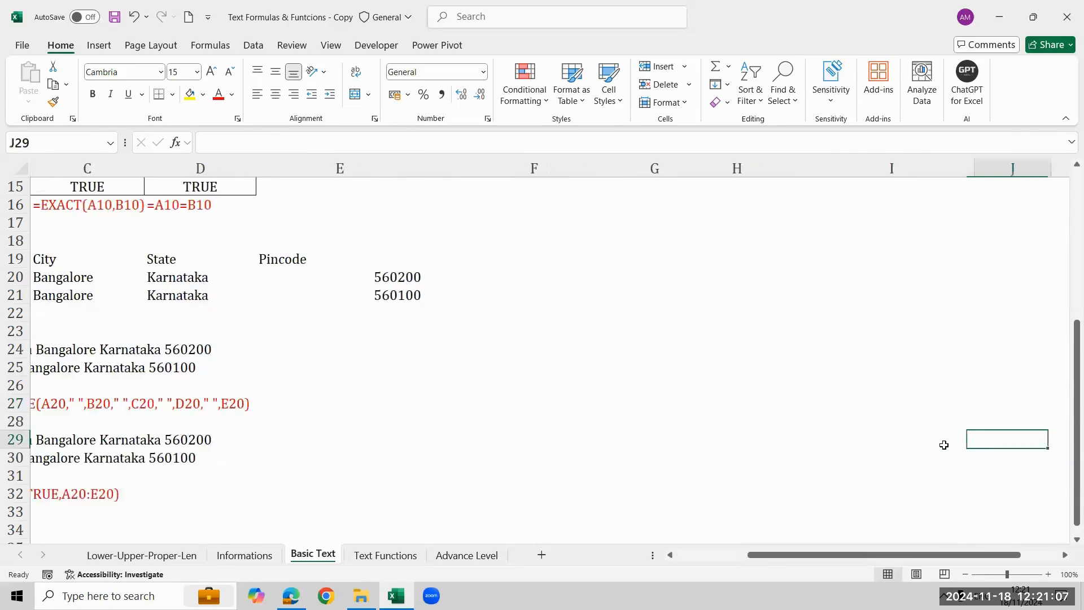
{"action": "key", "text": "Right"}
{"action": "key", "text": "Up"}
{"action": "key", "text": "Up"}
{"action": "key", "text": "Up"}
{"action": "key", "text": "Up"}
{"action": "key", "text": "Up"}
{"action": "key", "text": "Up"}
{"action": "key", "text": "Up"}
{"action": "key", "text": "Up"}
{"action": "key", "text": "Up"}
{"action": "key", "text": "Up"}
{"action": "key", "text": "Up"}
{"action": "key", "text": "Up"}
{"action": "key", "text": "Up"}
{"action": "key", "text": "Up"}
{"action": "key", "text": "Up"}
{"action": "key", "text": "Up"}
{"action": "key", "text": "Up"}
{"action": "key", "text": "Up"}
{"action": "key", "text": "Up"}
{"action": "key", "text": "Up"}
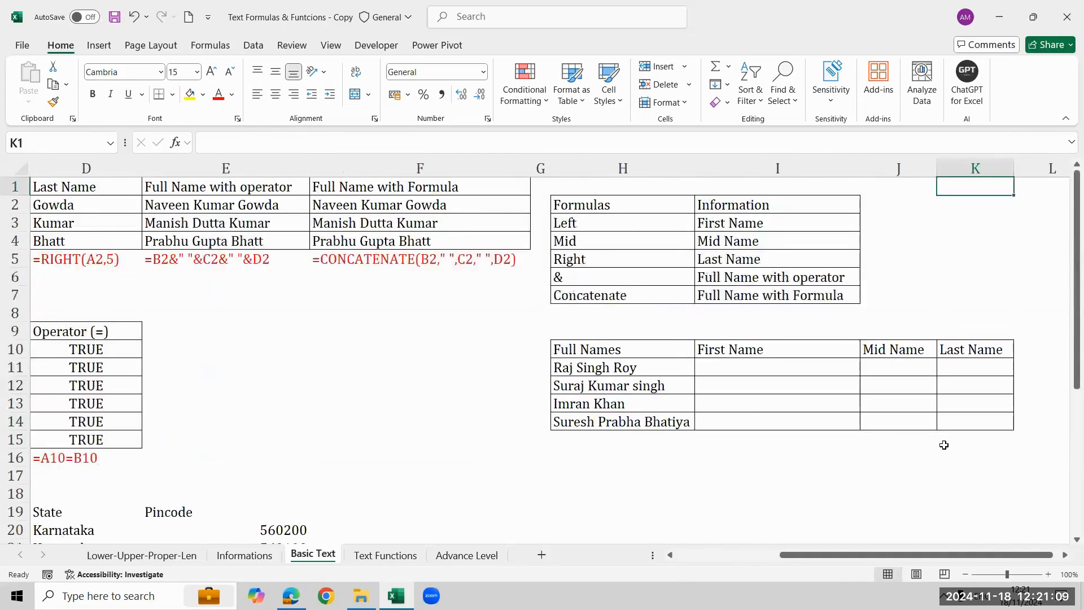
{"action": "key", "text": "Right"}
{"action": "key", "text": "Right"}
{"action": "key", "text": "Right"}
{"action": "key", "text": "Right"}
{"action": "key", "text": "Right"}
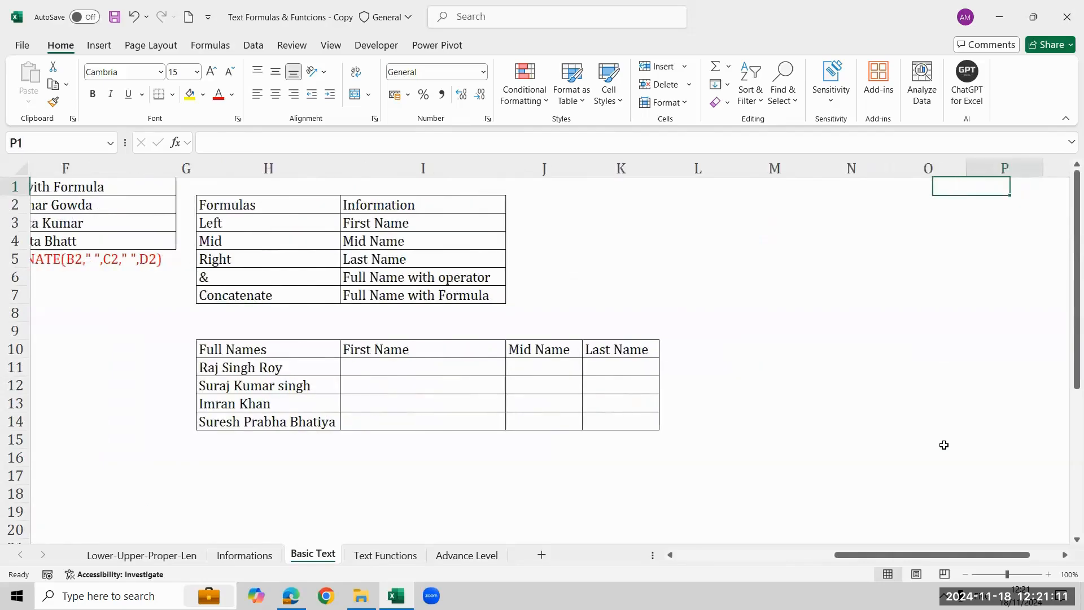
{"action": "key", "text": "Right"}
{"action": "key", "text": "Right"}
{"action": "key", "text": "Right"}
{"action": "key", "text": "Right"}
{"action": "key", "text": "Right"}
{"action": "key", "text": "Right"}
{"action": "key", "text": "Right"}
{"action": "key", "text": "Right"}
{"action": "key", "text": "Left"}
{"action": "key", "text": "Left"}
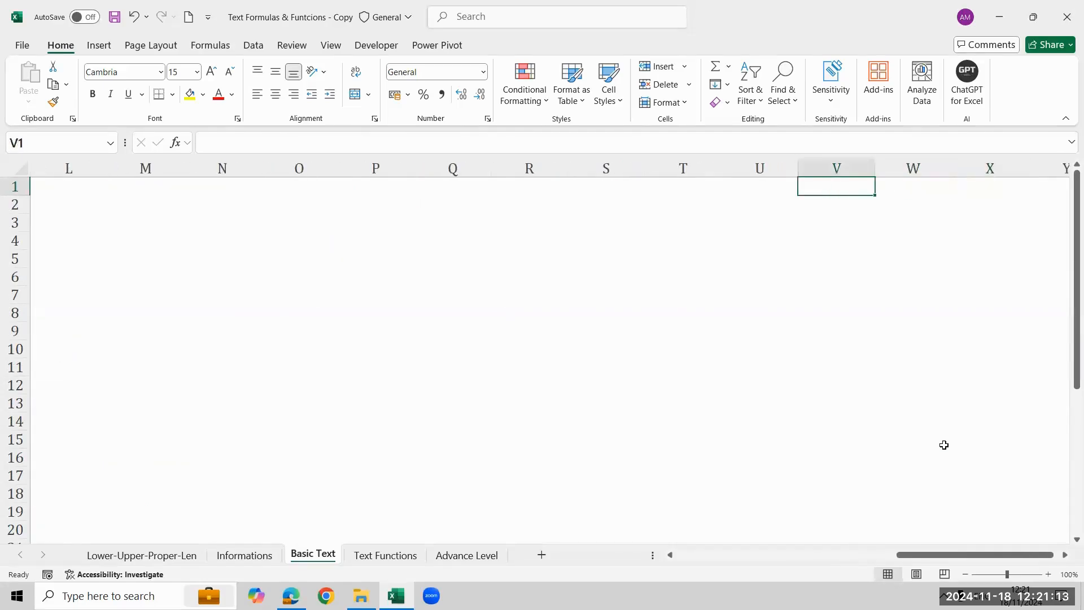
{"action": "key", "text": "Left"}
{"action": "key", "text": "Left"}
{"action": "key", "text": "Left"}
{"action": "key", "text": "Left"}
{"action": "key", "text": "Left"}
{"action": "key", "text": "Down"}
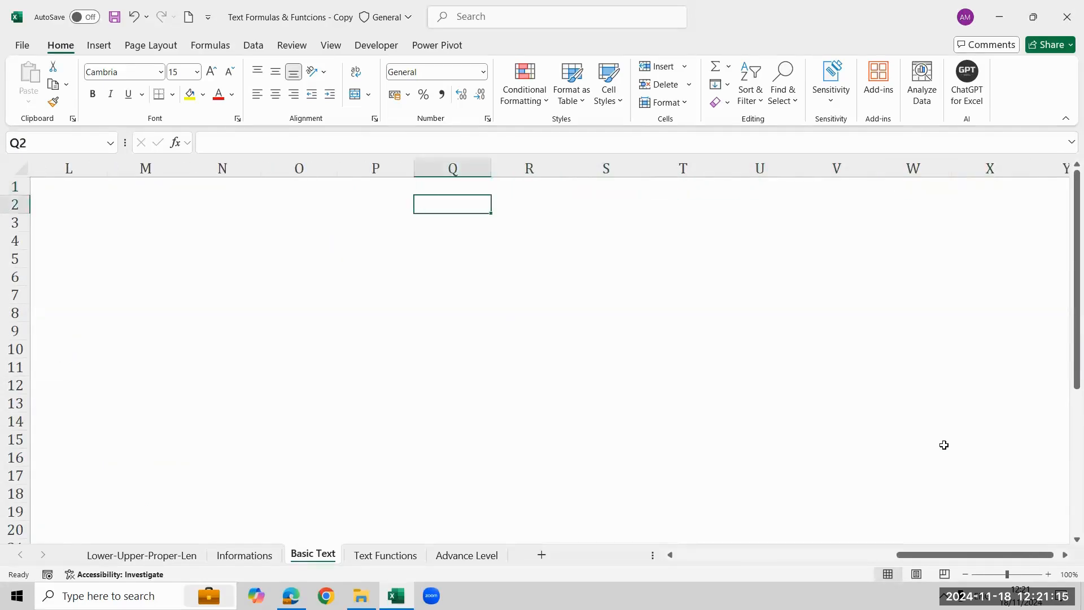
{"action": "key", "text": "Up"}
{"action": "type", "text": "RCode"}
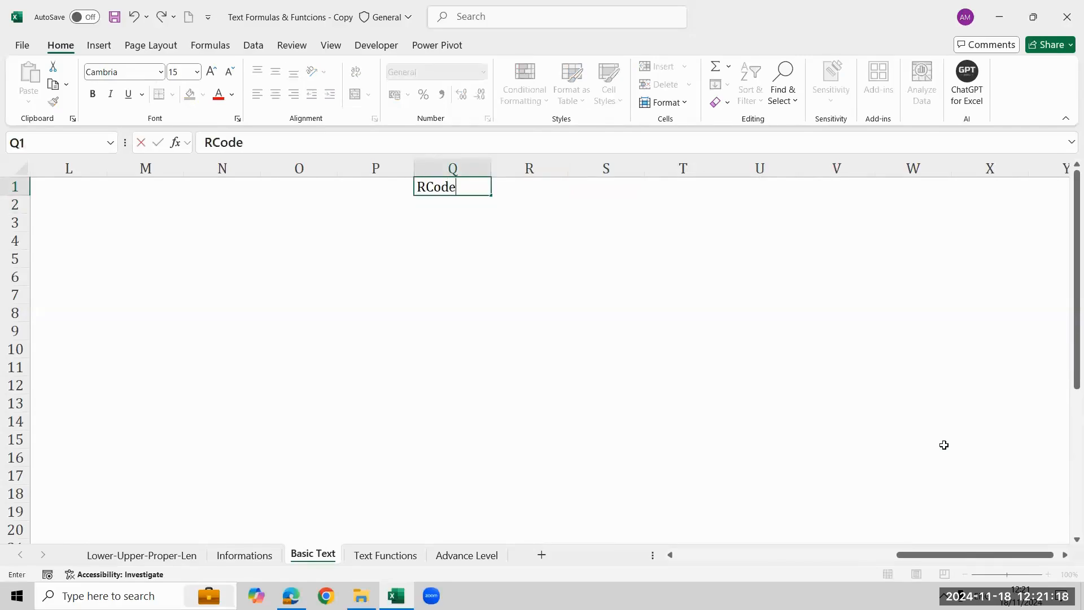
{"action": "key", "text": "Return"}
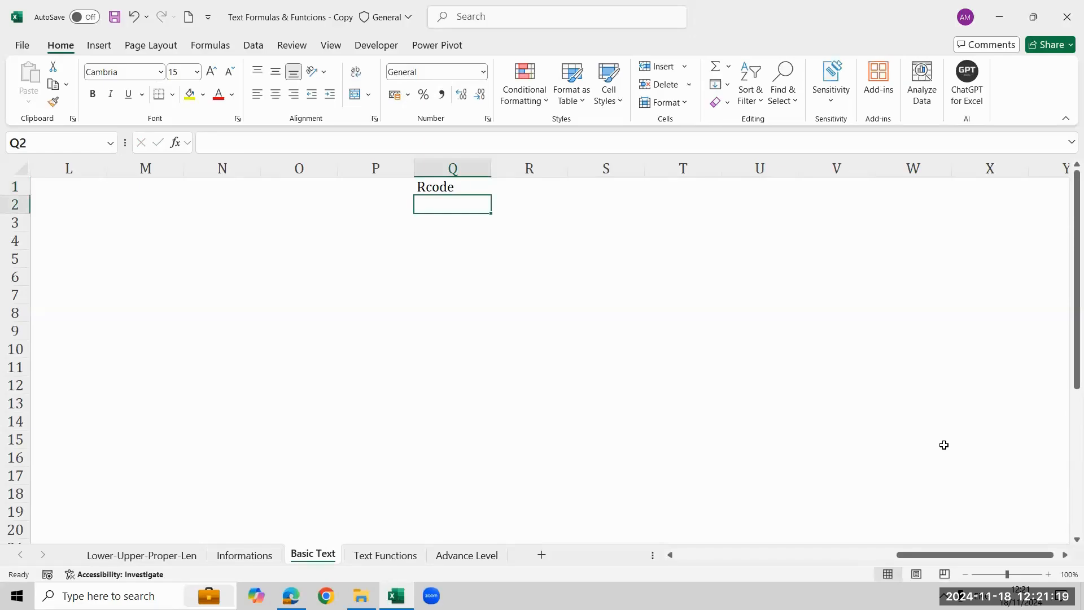
{"action": "type", "text": "US"}
{"action": "key", "text": "Return"}
Enter the header "Year" in R1 and the value 2022 below it in R2.
{"action": "key", "text": "Up"}
{"action": "key", "text": "Up"}
{"action": "key", "text": "Right"}
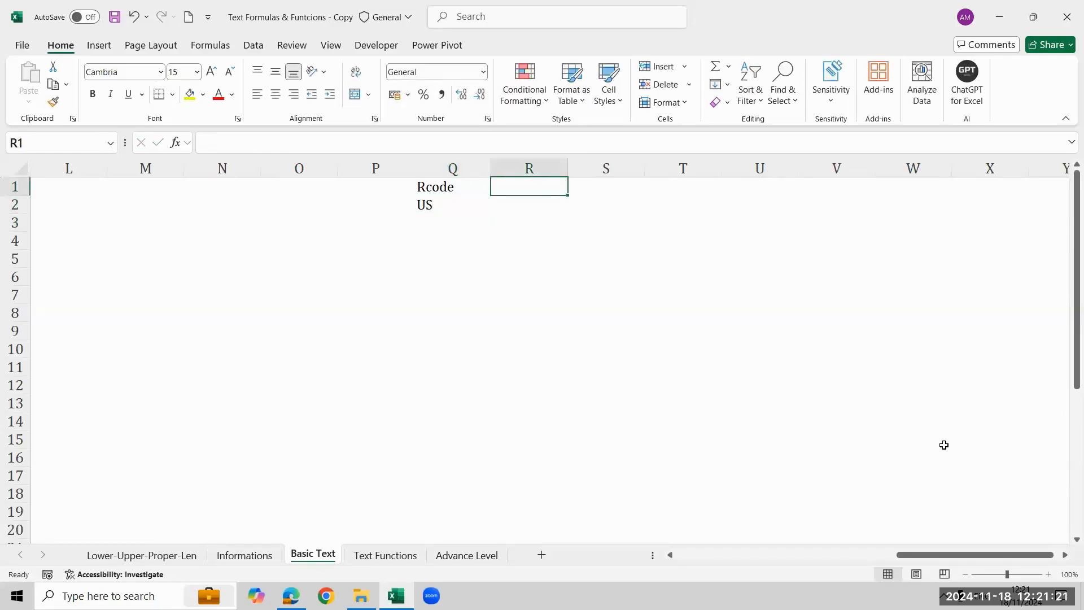
{"action": "type", "text": "Year"}
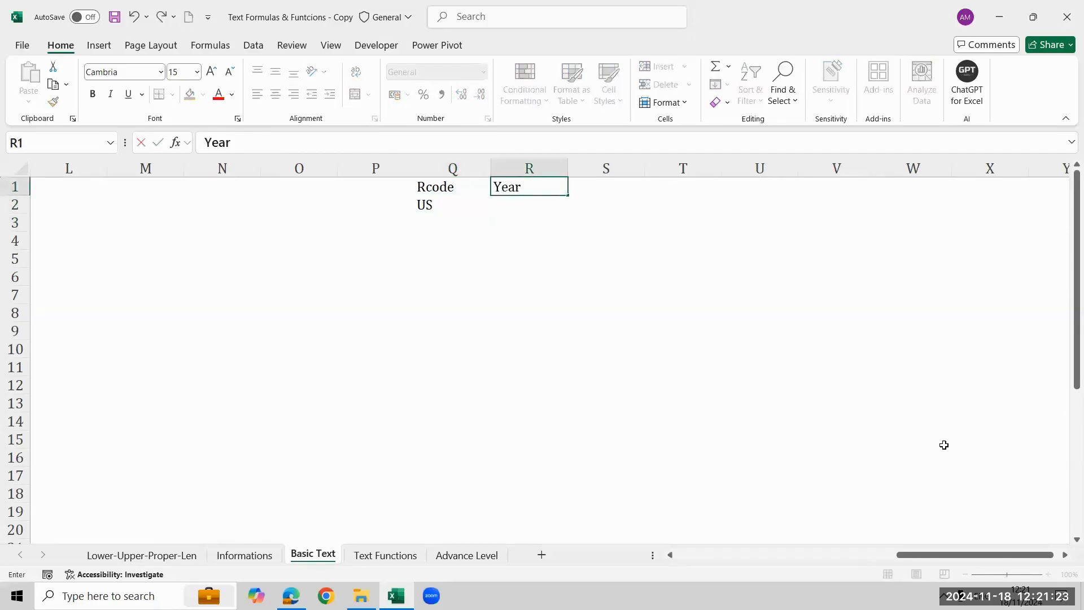
{"action": "key", "text": "Return"}
{"action": "type", "text": "2022"}
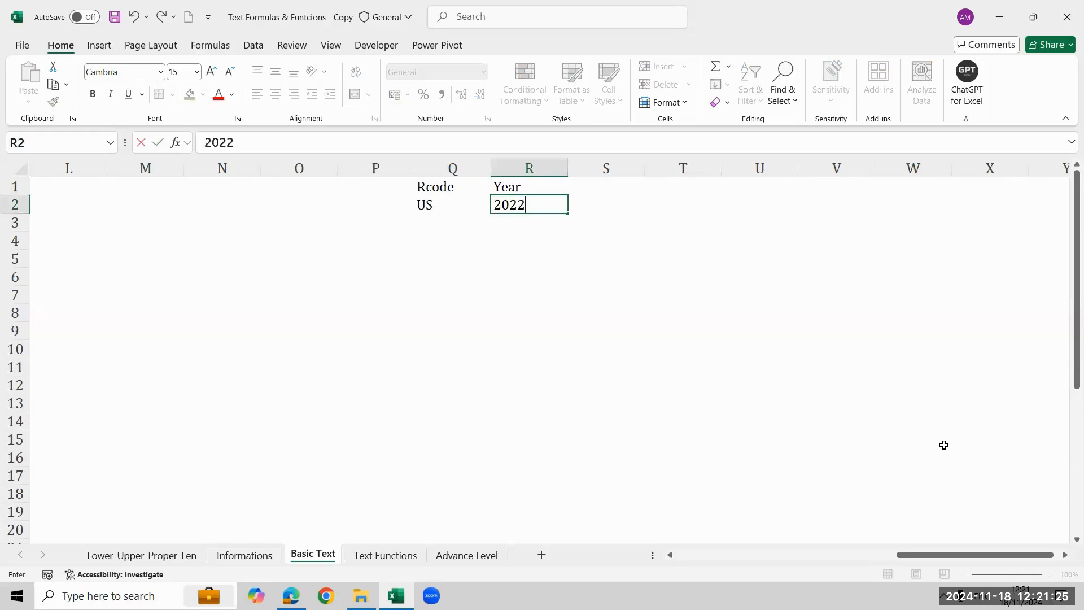
{"action": "key", "text": "Return"}
Enter the header "Order No" in S1.
{"action": "key", "text": "Up"}
{"action": "key", "text": "Up"}
{"action": "key", "text": "Right"}
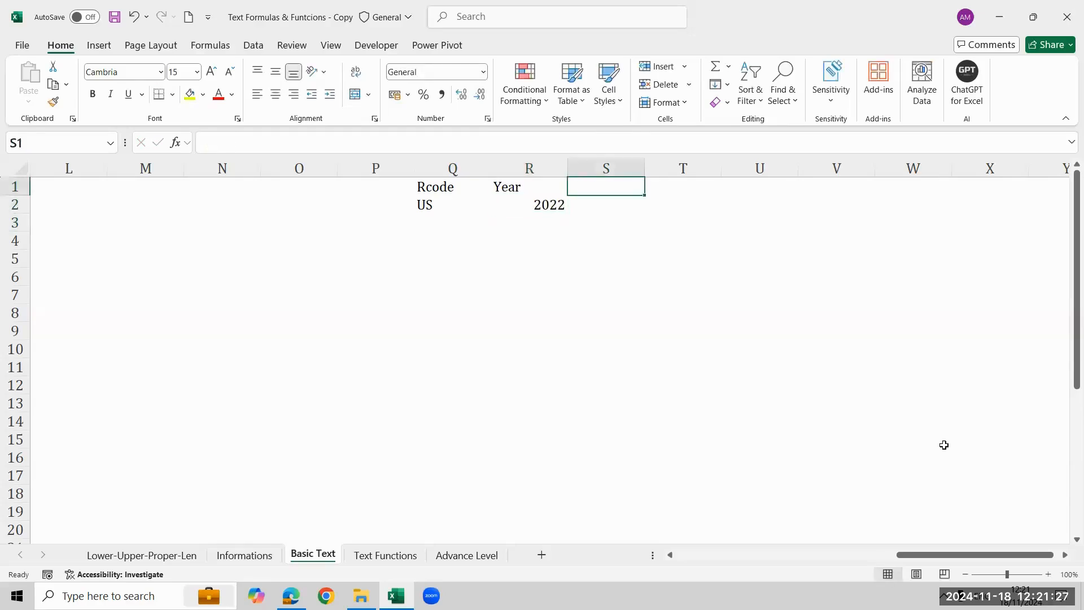
{"action": "type", "text": "R"}
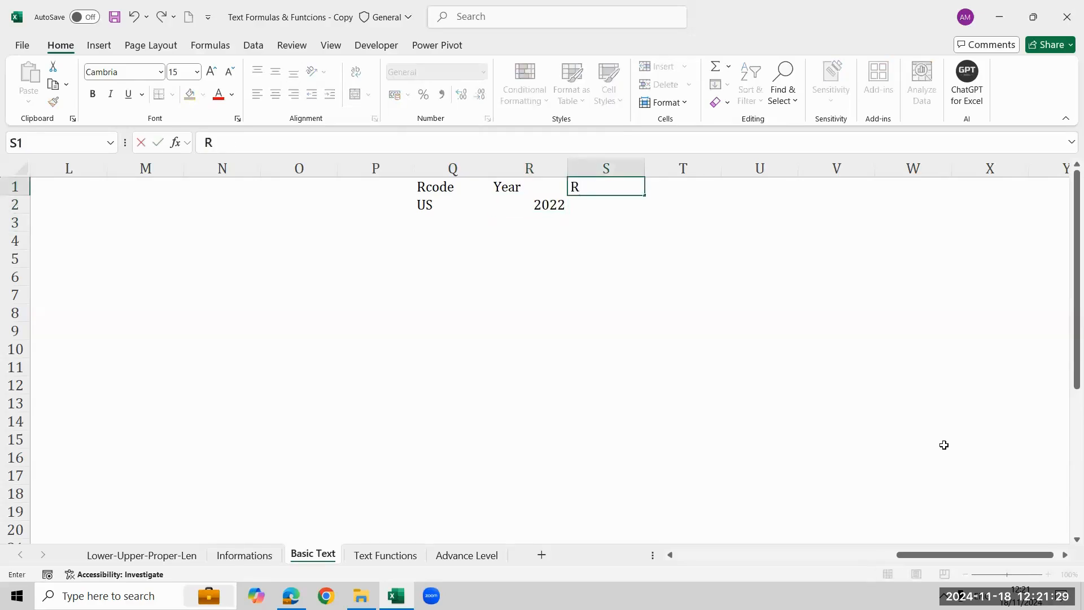
{"action": "key", "text": "BackSpace"}
{"action": "type", "text": "S"}
{"action": "key", "text": "BackSpace"}
{"action": "type", "text": "Orde No"}
{"action": "key", "text": "Return"}
{"action": "key", "text": "Up"}
{"action": "key", "text": "F2"}
{"action": "key", "text": "Left"}
{"action": "key", "text": "Left"}
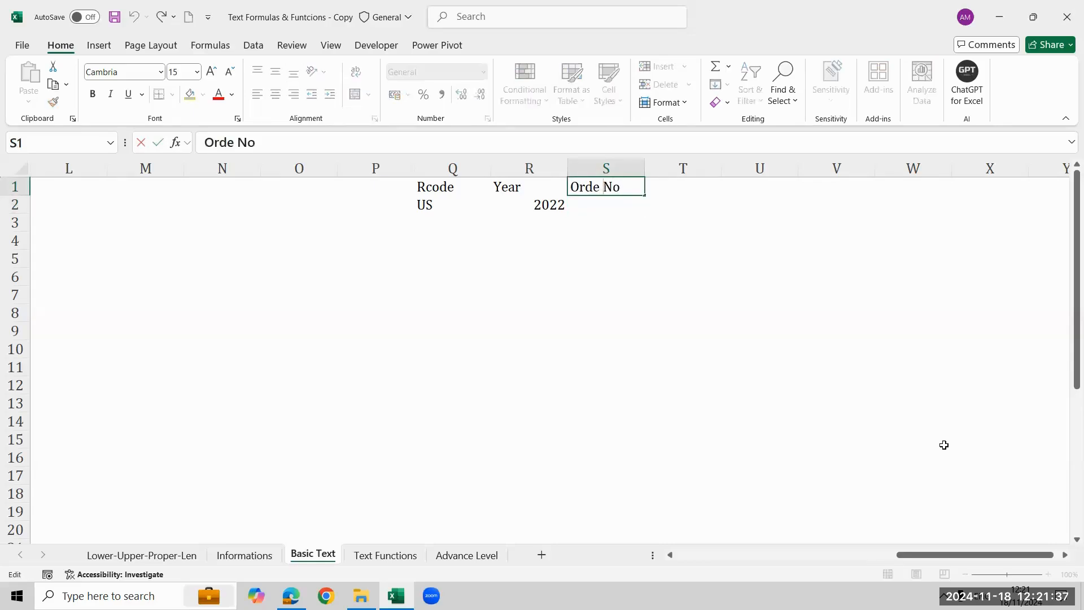
{"action": "type", "text": "r"}
{"action": "key", "text": "Return"}
Enter a five-digit sample order number in S2, under the Order No header.
{"action": "type", "text": "56879"}
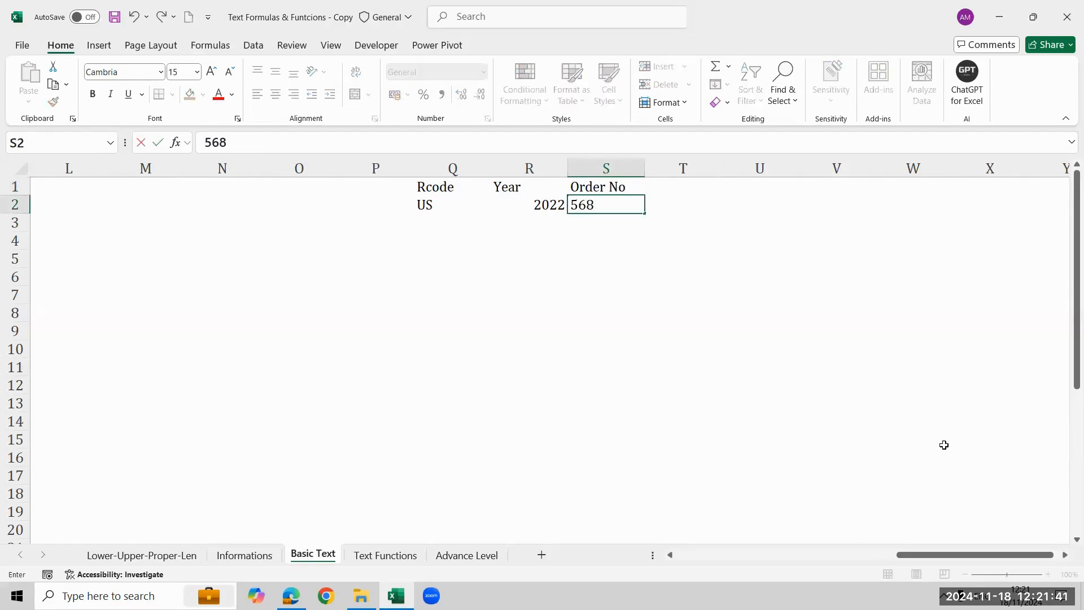
{"action": "key", "text": "Return"}
{"action": "key", "text": "Up"}
{"action": "key", "text": "Up"}
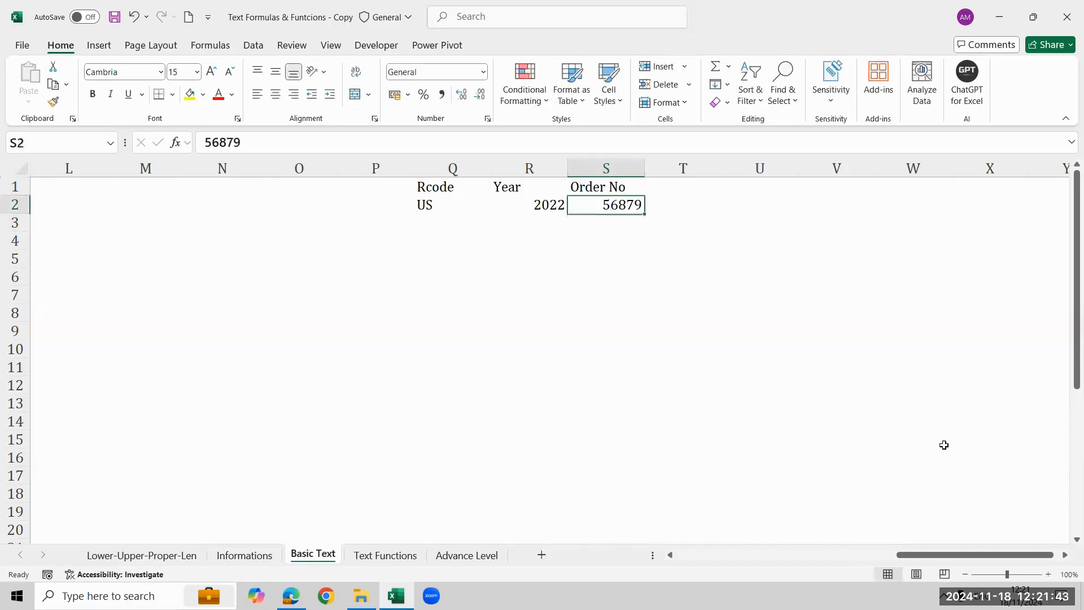
{"action": "key", "text": "Right"}
{"action": "key", "text": "Right"}
{"action": "key", "text": "Right"}
{"action": "key", "text": "Left"}
{"action": "key", "text": "Left"}
{"action": "key", "text": "Left"}
{"action": "key", "text": "Left"}
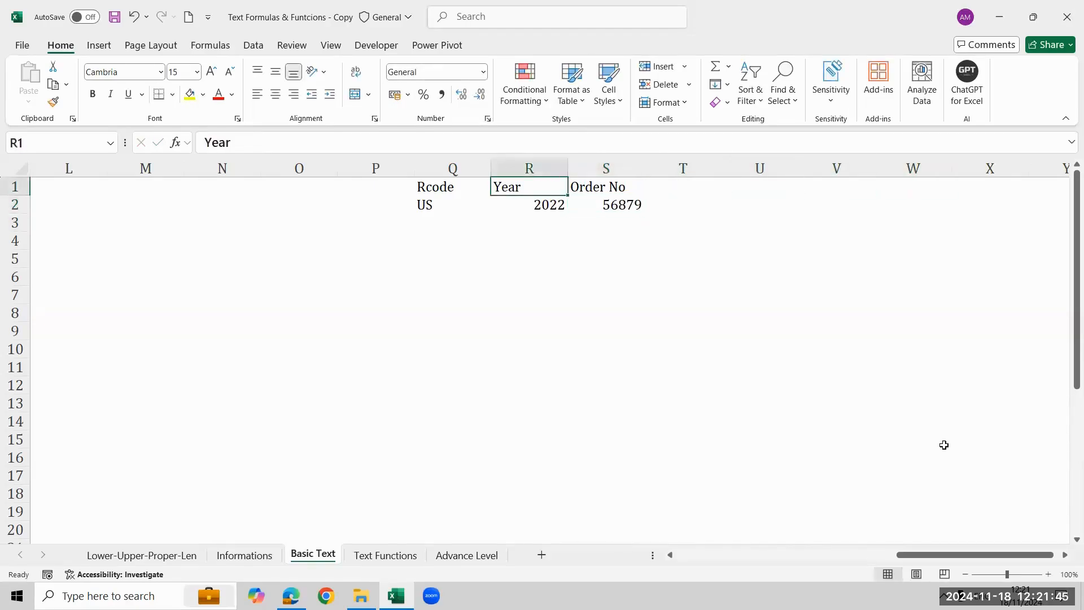
{"action": "key", "text": "Left"}
{"action": "key", "text": "Down"}
{"action": "key", "text": "shift+Right"}
{"action": "key", "text": "shift+Right"}
{"action": "key", "text": "shift+Right"}
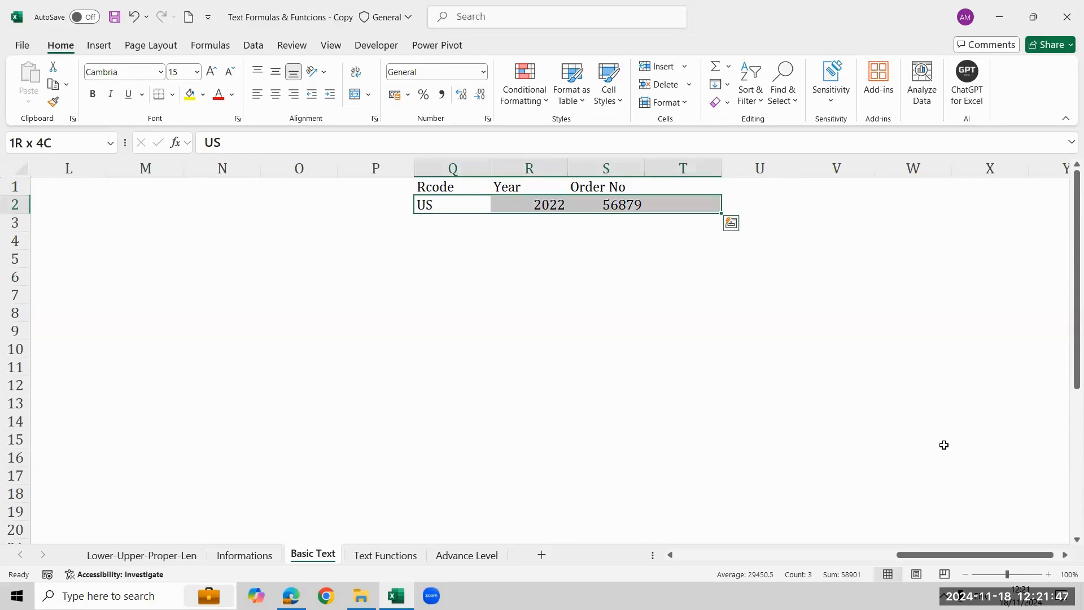
{"action": "key", "text": "shift+Left"}
{"action": "key", "text": "Left"}
{"action": "key", "text": "Right"}
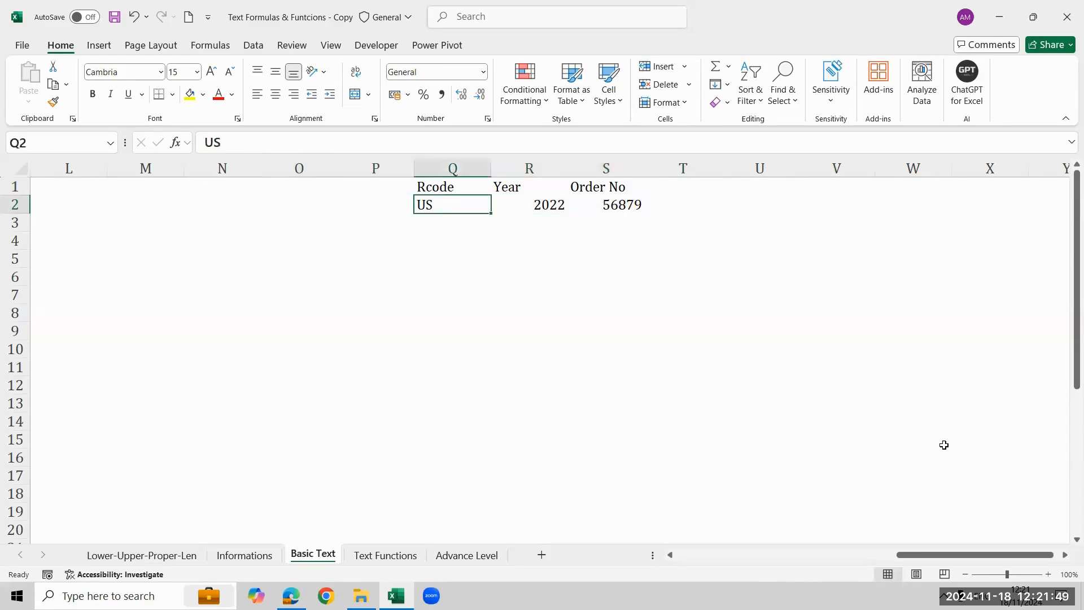
Combine the region code, year and order number in U2 with the formula =CONCATENATE(Q2:S2).
{"action": "key", "text": "Right"}
{"action": "key", "text": "Right"}
{"action": "key", "text": "Right"}
{"action": "key", "text": "Right"}
{"action": "key", "text": "Right"}
{"action": "key", "text": "Right"}
{"action": "key", "text": "Right"}
{"action": "key", "text": "Right"}
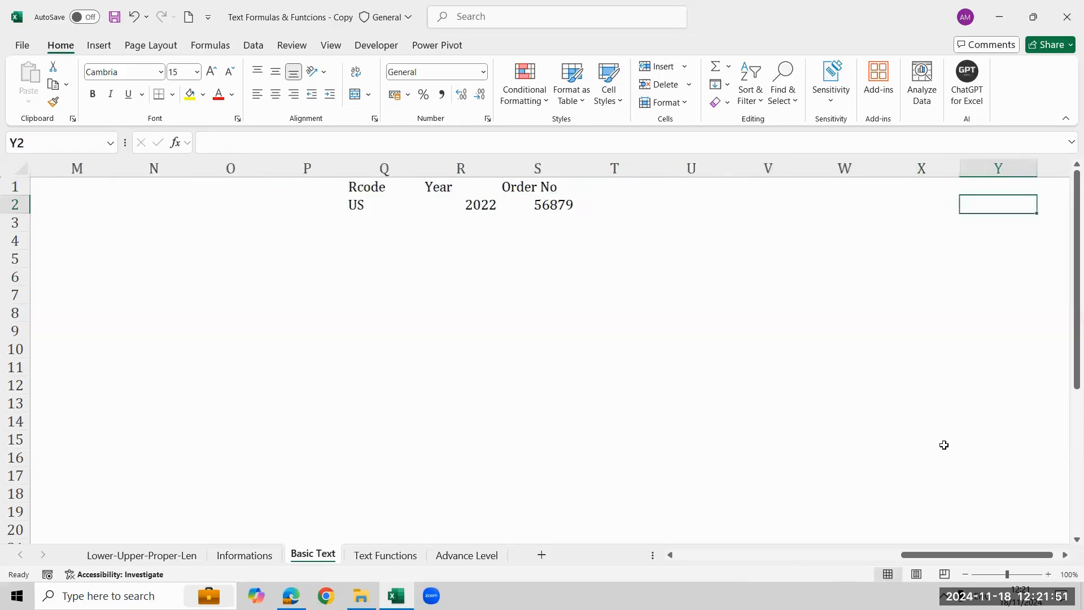
{"action": "key", "text": "Right"}
{"action": "key", "text": "Left"}
{"action": "key", "text": "Left"}
{"action": "key", "text": "Left"}
{"action": "key", "text": "Left"}
{"action": "key", "text": "Left"}
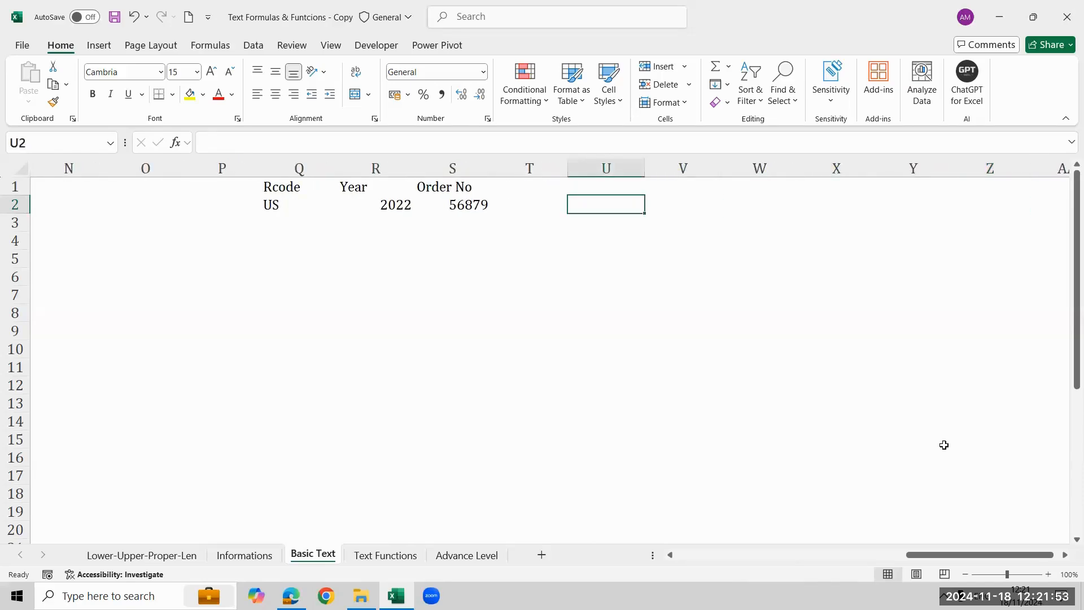
{"action": "type", "text": "=con"}
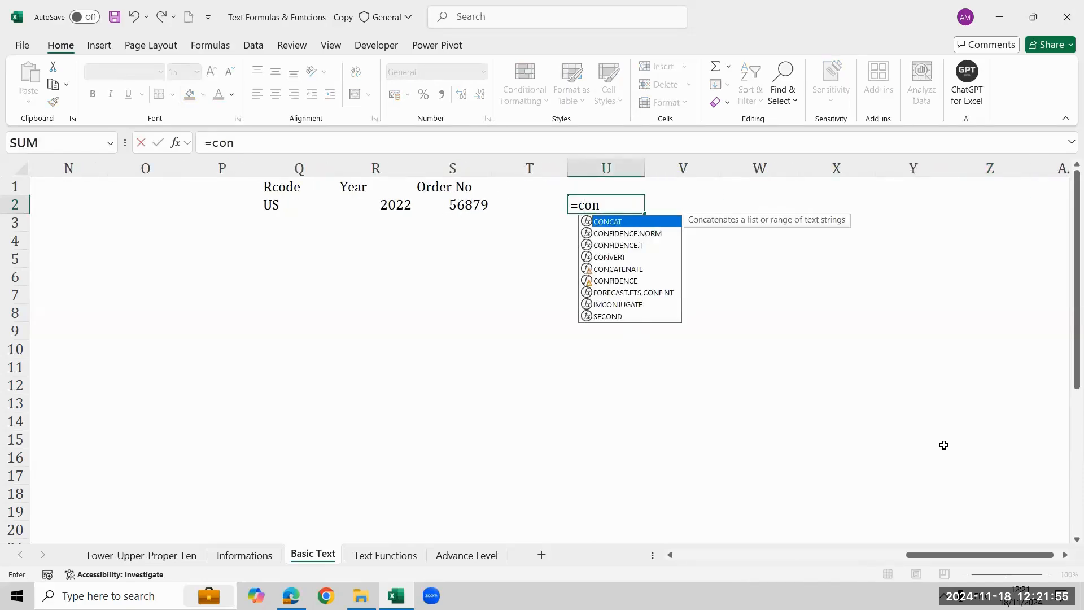
{"action": "key", "text": "Down"}
{"action": "key", "text": "Down"}
{"action": "key", "text": "Down"}
{"action": "key", "text": "Down"}
{"action": "key", "text": "Tab"}
{"action": "key", "text": "Left"}
{"action": "key", "text": "Left"}
{"action": "key", "text": "Left"}
{"action": "key", "text": "Left"}
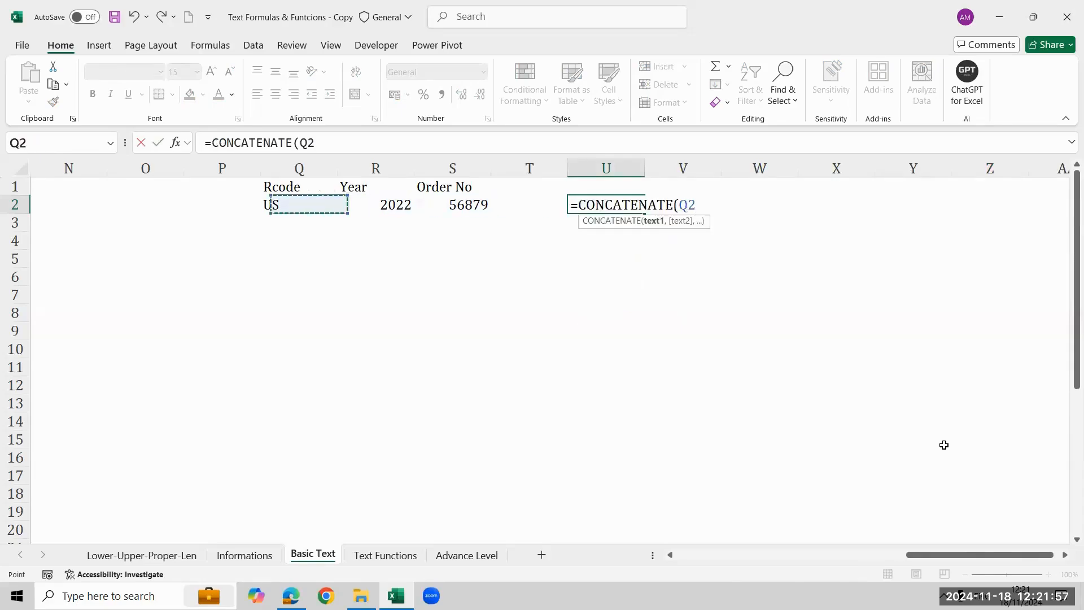
{"action": "key", "text": "shift+Right"}
{"action": "key", "text": "shift+Right"}
{"action": "key", "text": "Return"}
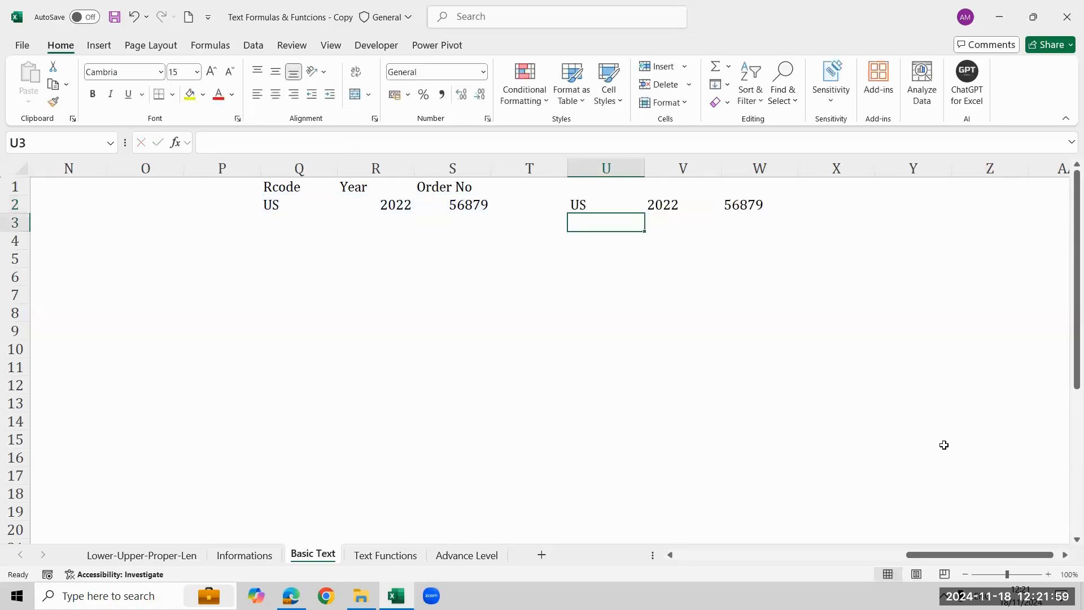
{"action": "key", "text": "Up"}
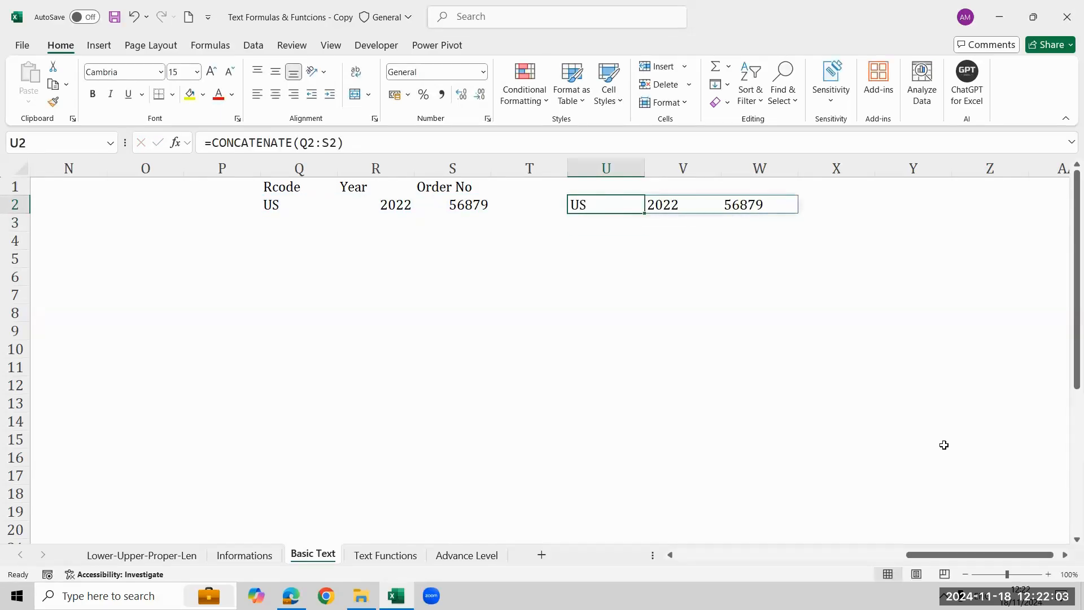
{"action": "key", "text": "F2"}
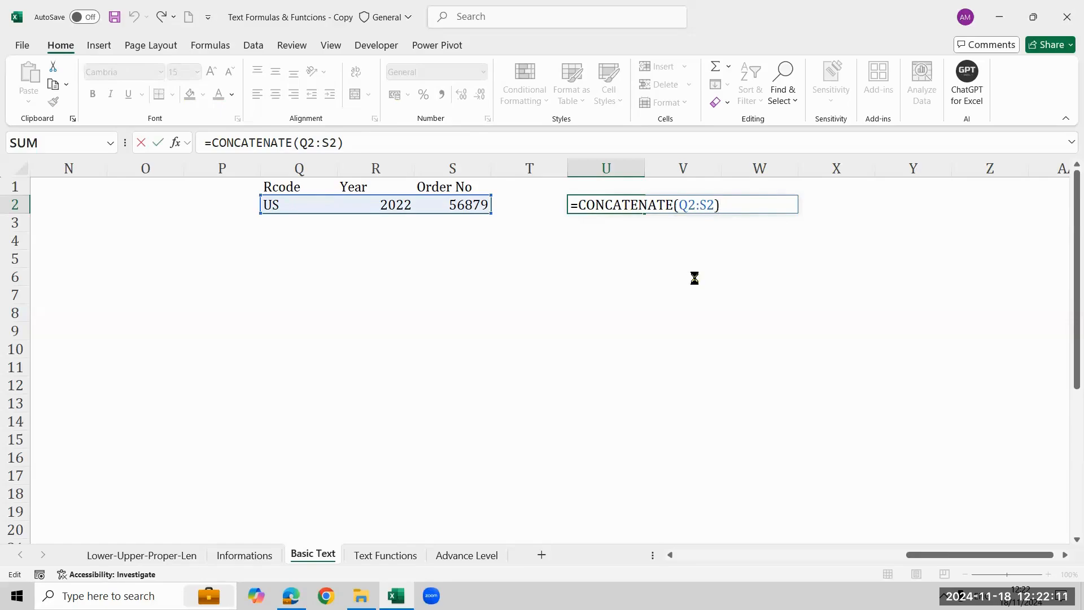
{"action": "key", "text": "Return"}
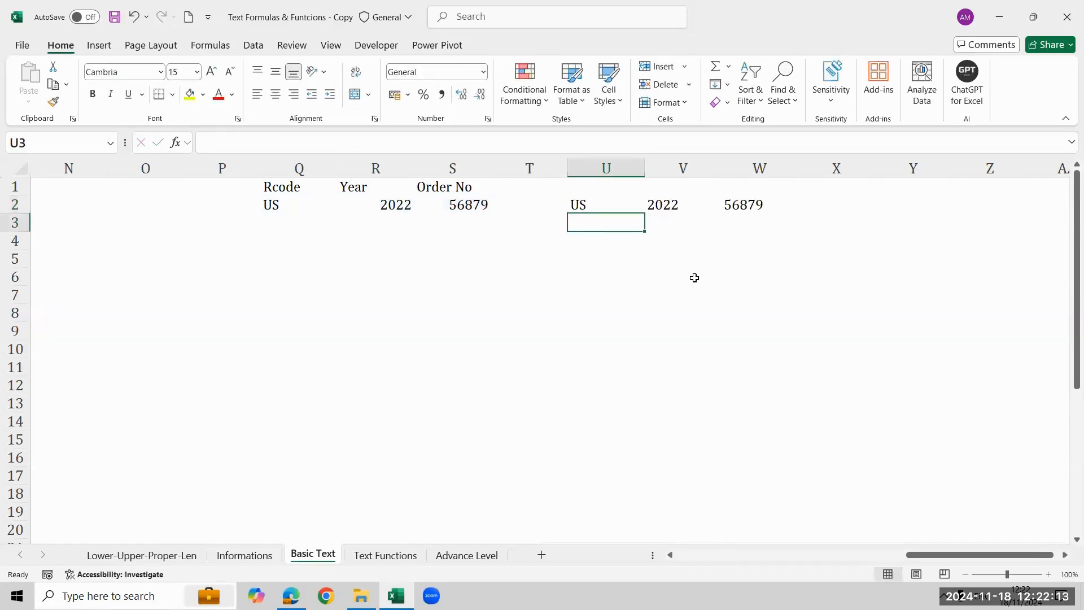
Join the same range Q2:S2 into a single text in U3 with the CONCAT function.
{"action": "key", "text": "Down"}
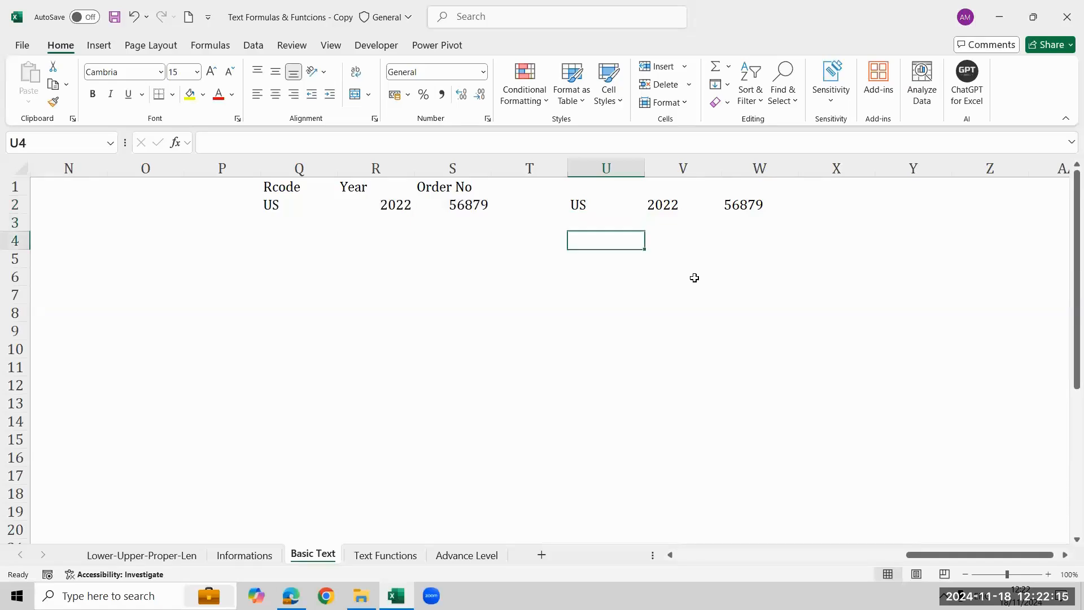
{"action": "key", "text": "Up"}
{"action": "type", "text": "=conc"}
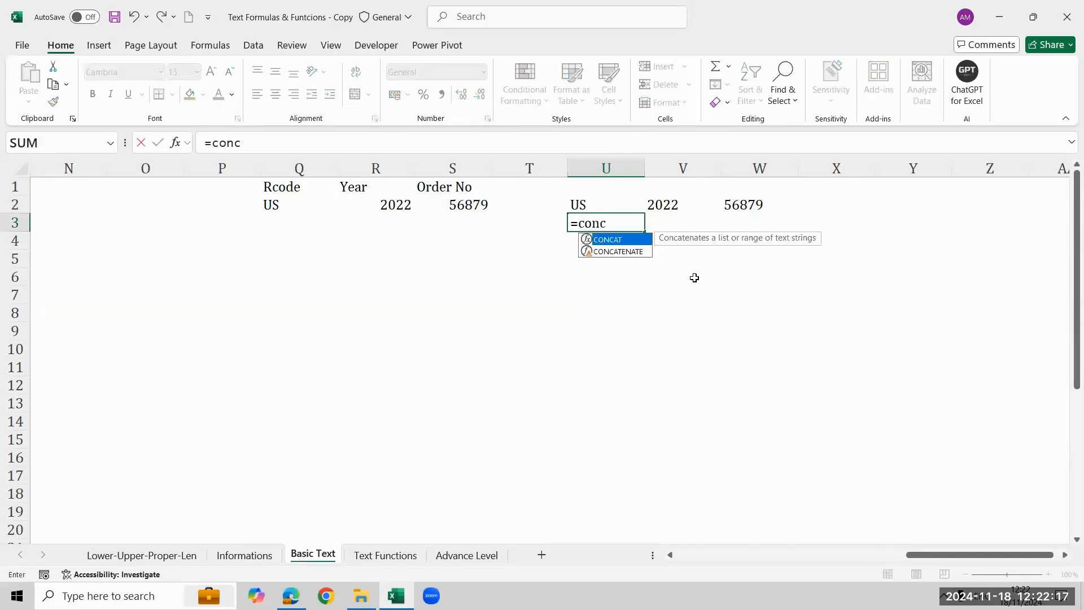
{"action": "key", "text": "Tab"}
{"action": "key", "text": "Left"}
{"action": "key", "text": "Left"}
{"action": "key", "text": "Left"}
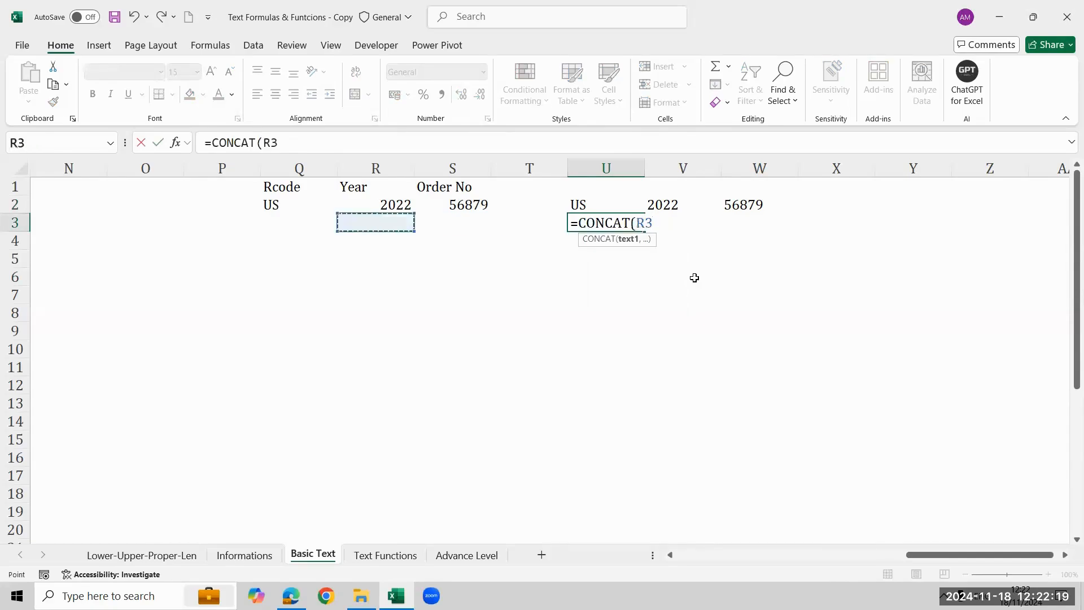
{"action": "key", "text": "Left"}
{"action": "key", "text": "Up"}
{"action": "key", "text": "shift+Right"}
{"action": "key", "text": "shift+Right"}
{"action": "key", "text": "Return"}
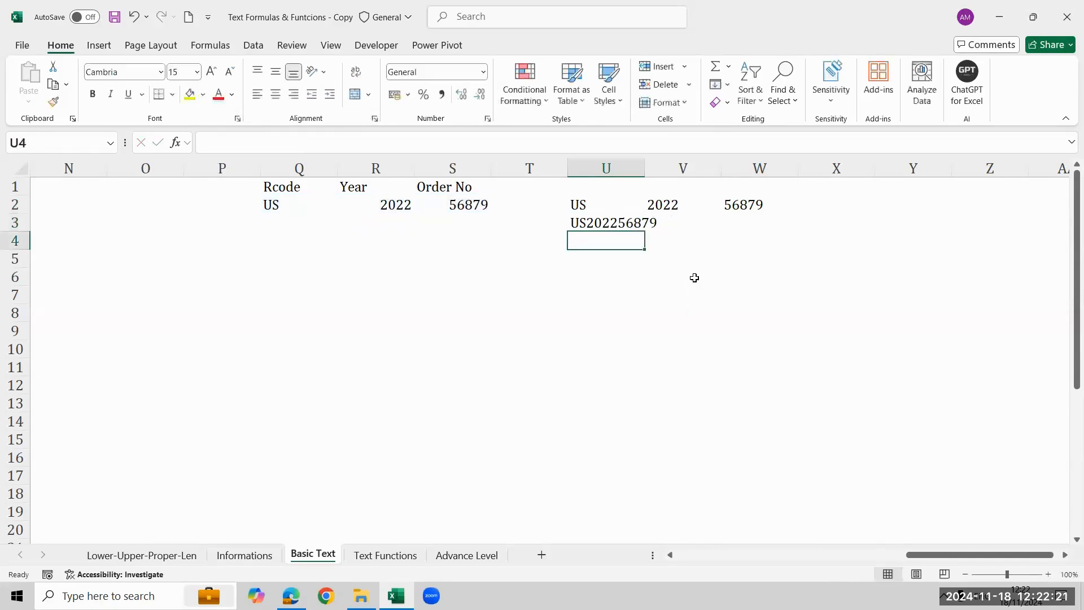
Compare the CONCATENATE formula in U2 and its result with the CONCAT formula in U3.
{"action": "key", "text": "Up"}
{"action": "key", "text": "Down"}
{"action": "key", "text": "Up"}
{"action": "key", "text": "Up"}
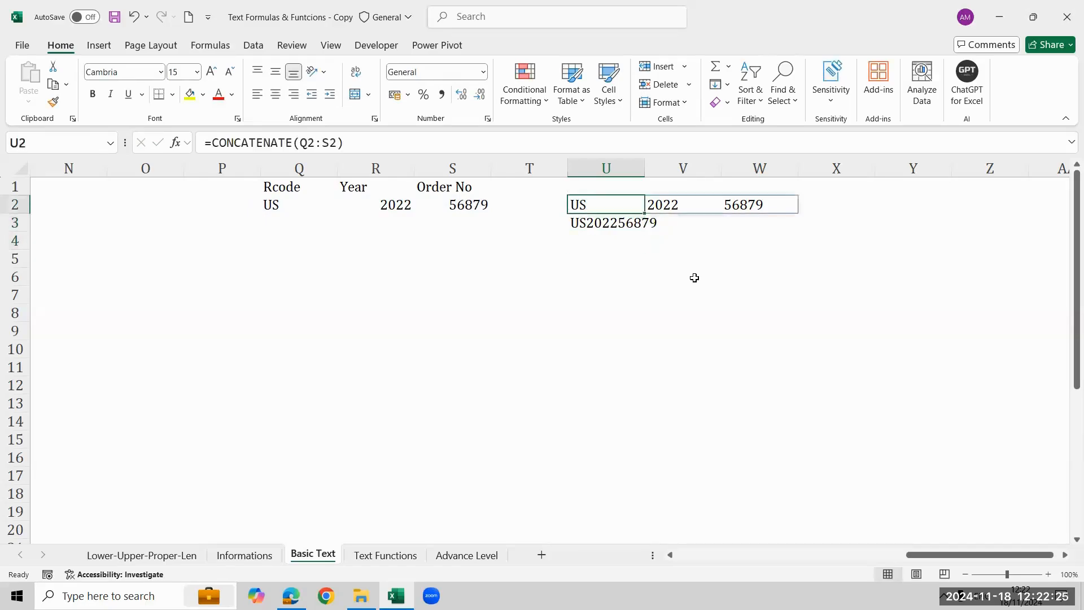
{"action": "key", "text": "Down"}
{"action": "key", "text": "Up"}
{"action": "key", "text": "Down"}
{"action": "key", "text": "Up"}
{"action": "key", "text": "Left"}
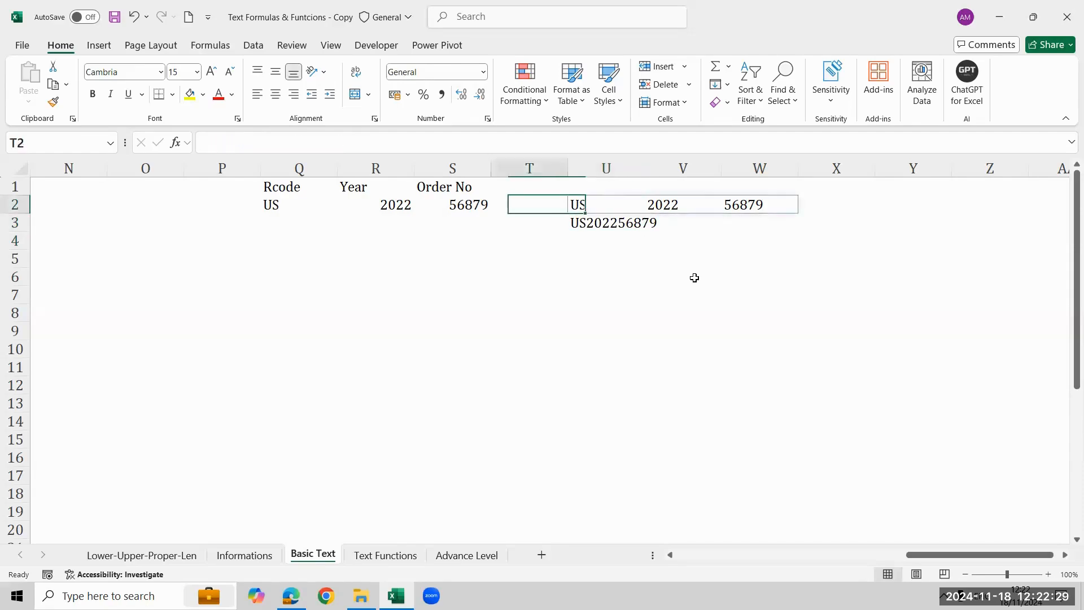
{"action": "key", "text": "Left"}
{"action": "key", "text": "Right"}
{"action": "key", "text": "Down"}
{"action": "key", "text": "Right"}
{"action": "key", "text": "Right"}
{"action": "key", "text": "Right"}
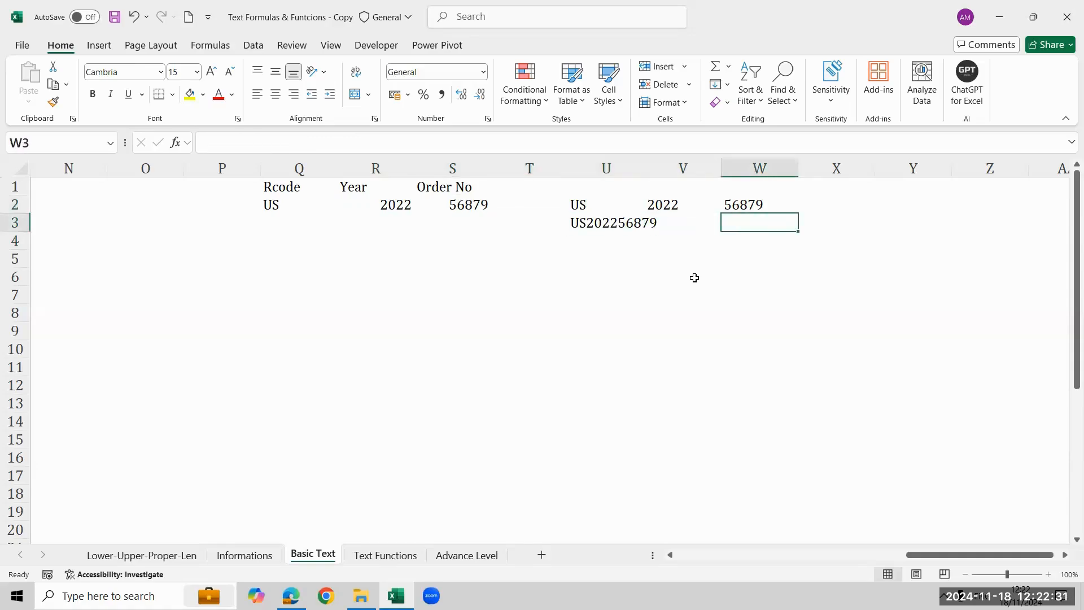
{"action": "type", "text": "=co"}
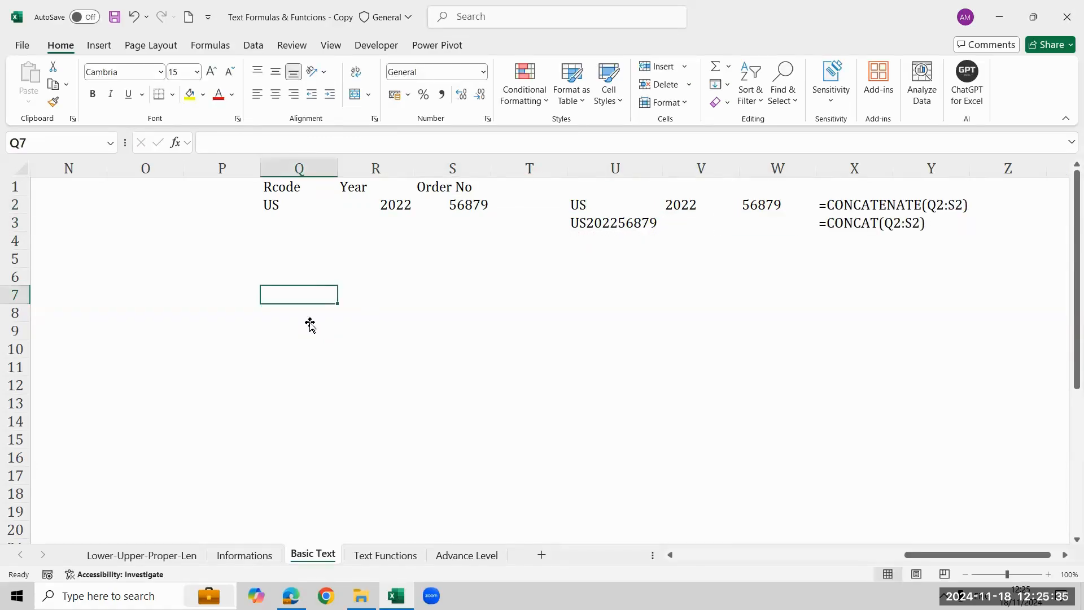
Look over the First Name, Mid Name and Last Name headers of the full-names table in row 10.
{"action": "left_click", "coordinate": [310, 322]}
{"action": "left_click", "coordinate": [297, 300]}
{"action": "key", "text": "Down"}
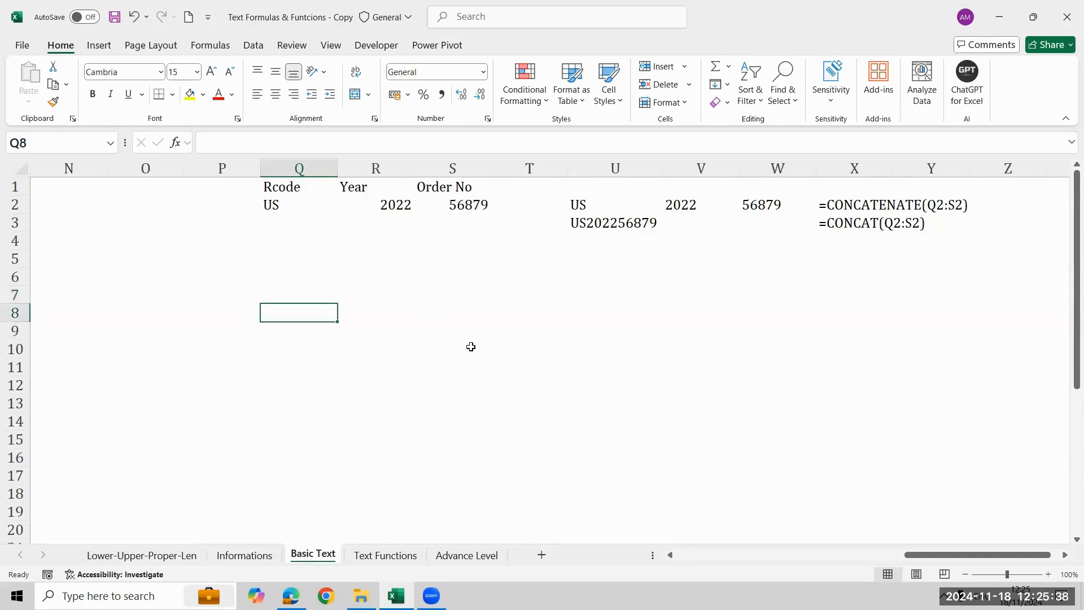
{"action": "key", "text": "Up"}
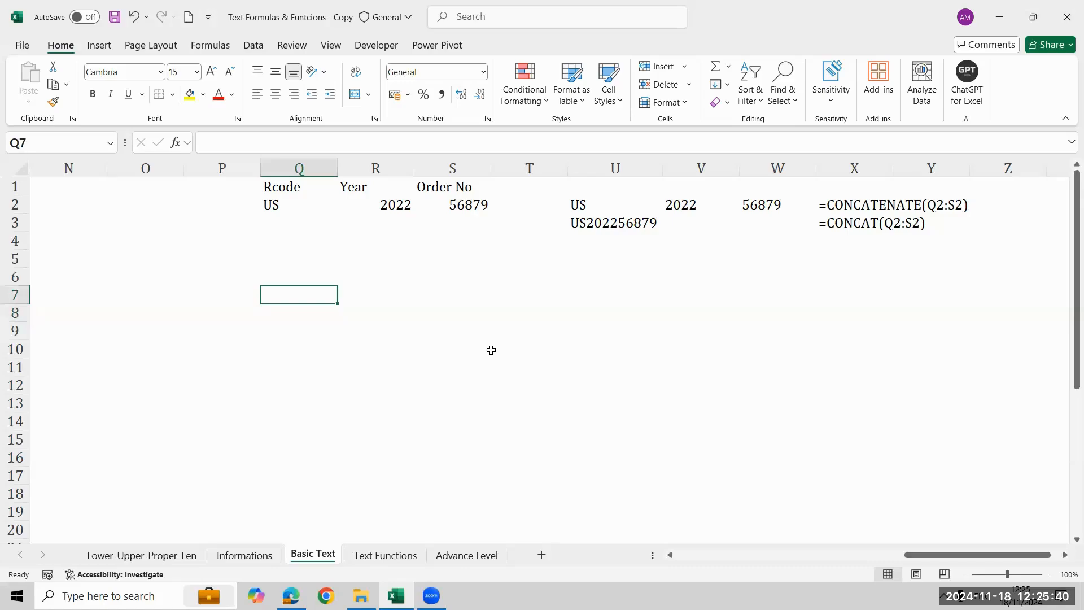
{"action": "key", "text": "Down"}
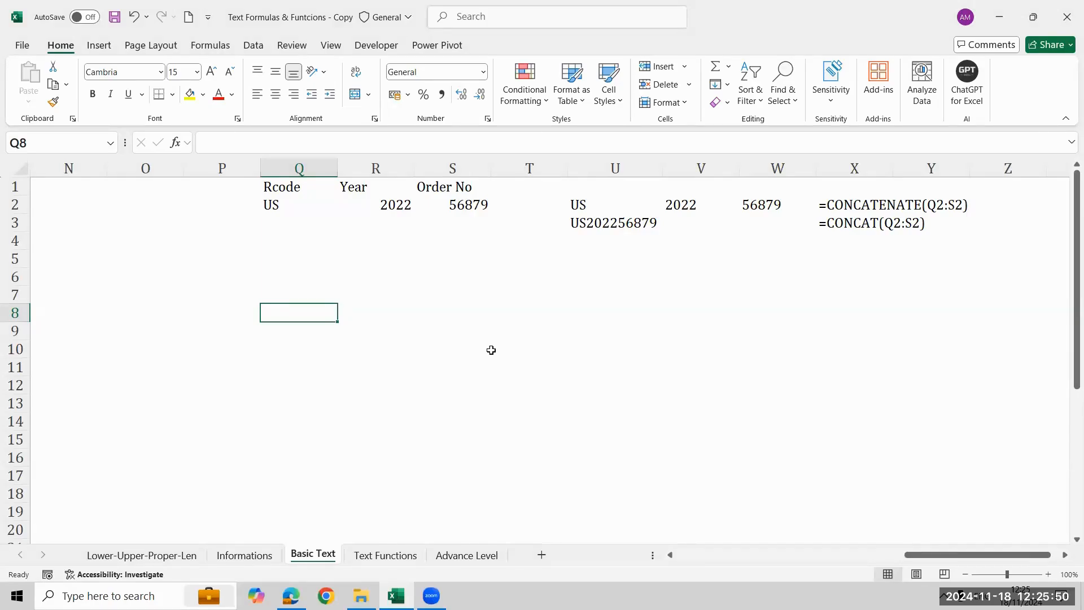
{"action": "key", "text": "Left"}
{"action": "key", "text": "Left"}
{"action": "key", "text": "Left"}
{"action": "key", "text": "Left"}
{"action": "key", "text": "Left"}
{"action": "key", "text": "Left"}
{"action": "key", "text": "Left"}
{"action": "key", "text": "Left"}
{"action": "key", "text": "Left"}
{"action": "key", "text": "Left"}
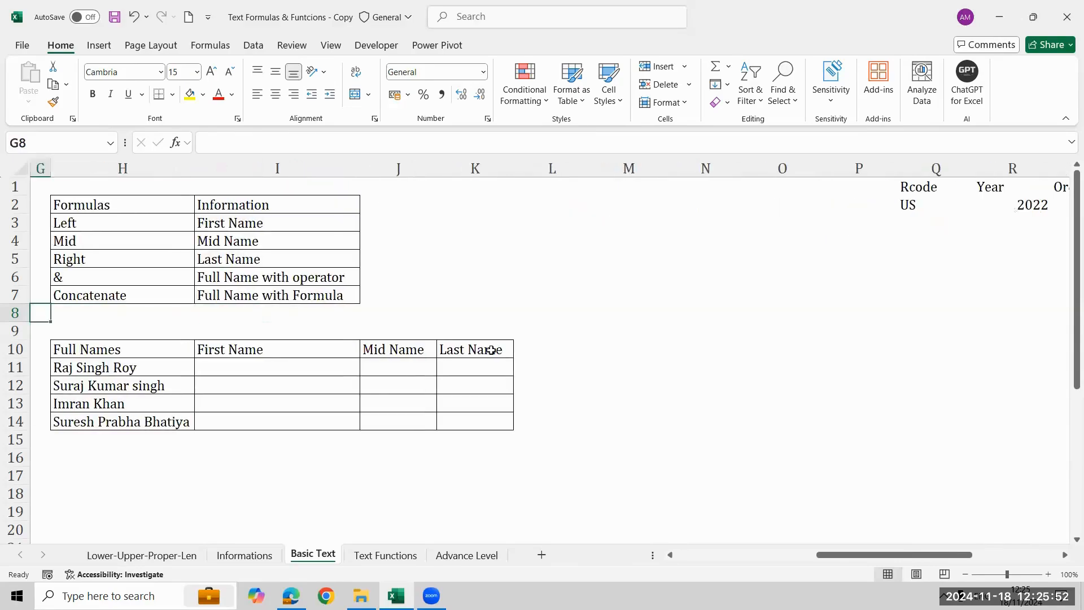
{"action": "key", "text": "Right"}
{"action": "key", "text": "Right"}
{"action": "key", "text": "Right"}
{"action": "key", "text": "Right"}
{"action": "key", "text": "Right"}
{"action": "key", "text": "Right"}
{"action": "key", "text": "Right"}
{"action": "key", "text": "Right"}
{"action": "key", "text": "Right"}
{"action": "key", "text": "Right"}
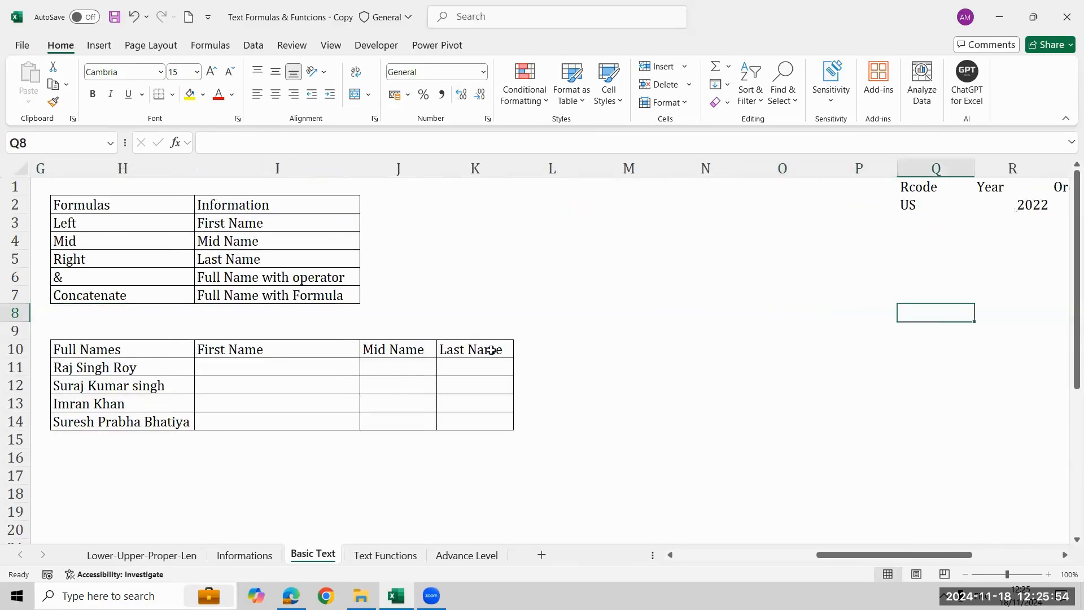
{"action": "key", "text": "Right"}
{"action": "key", "text": "Right"}
{"action": "key", "text": "Right"}
{"action": "key", "text": "Right"}
{"action": "key", "text": "Right"}
{"action": "key", "text": "Left"}
{"action": "key", "text": "Left"}
{"action": "key", "text": "Left"}
{"action": "key", "text": "Left"}
{"action": "key", "text": "Left"}
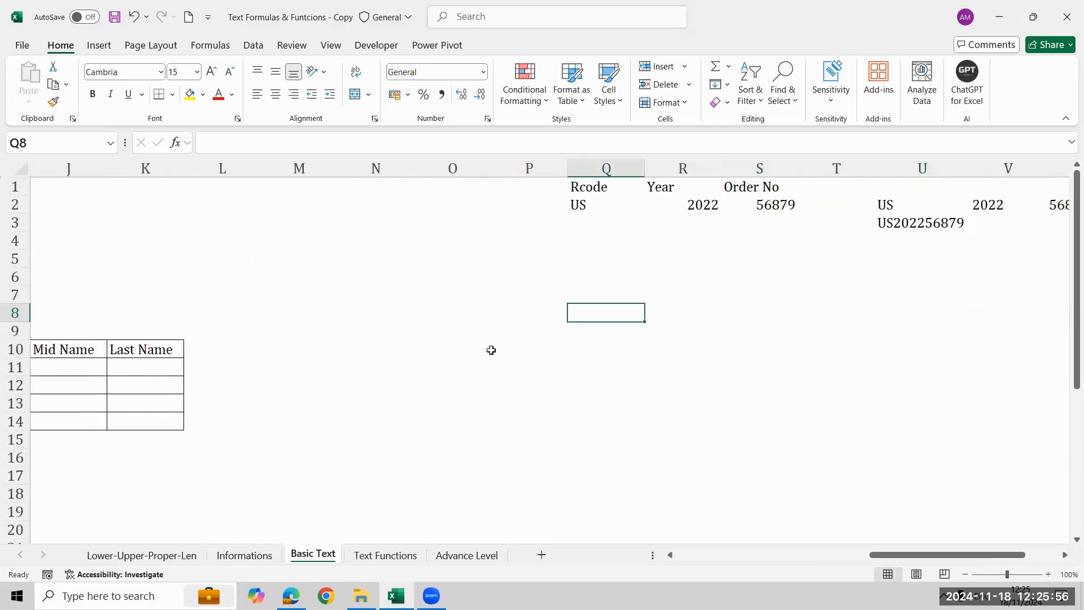
Enter the labels First Name, Mid Name and Last Name in cells Q8 to Q10.
{"action": "type", "text": "First Name"}
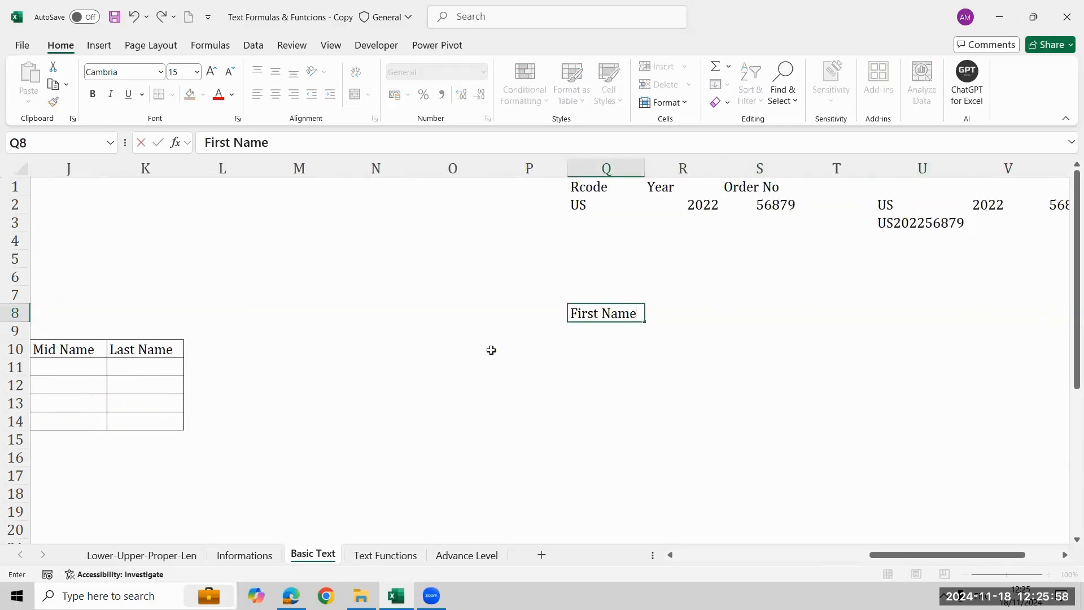
{"action": "key", "text": "Return"}
{"action": "key", "text": "Up"}
{"action": "key", "text": "Right"}
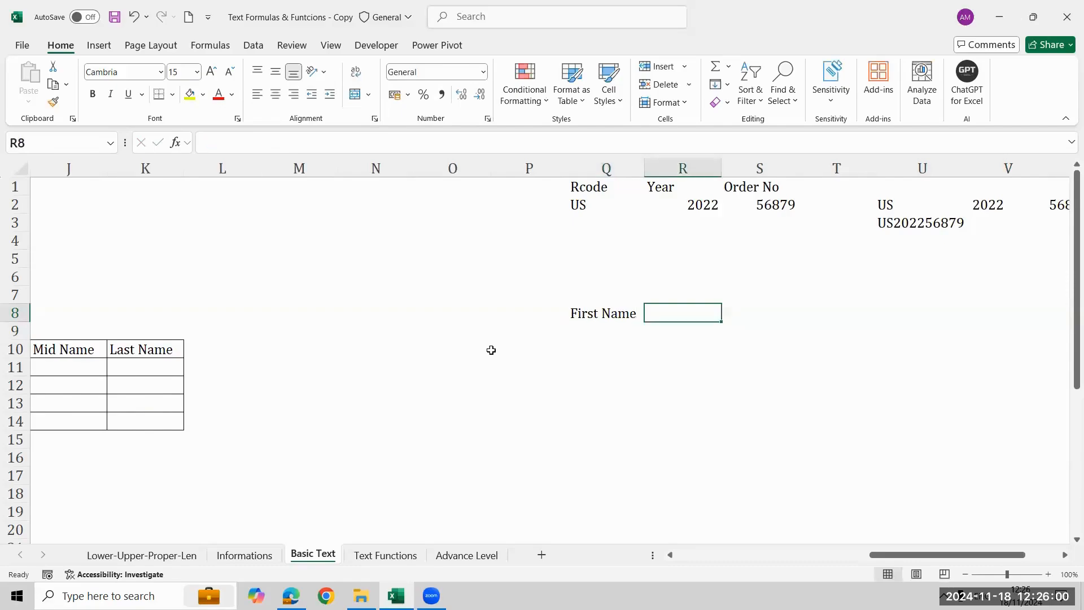
{"action": "key", "text": "Left"}
{"action": "key", "text": "Down"}
{"action": "type", "text": "Mid Name"}
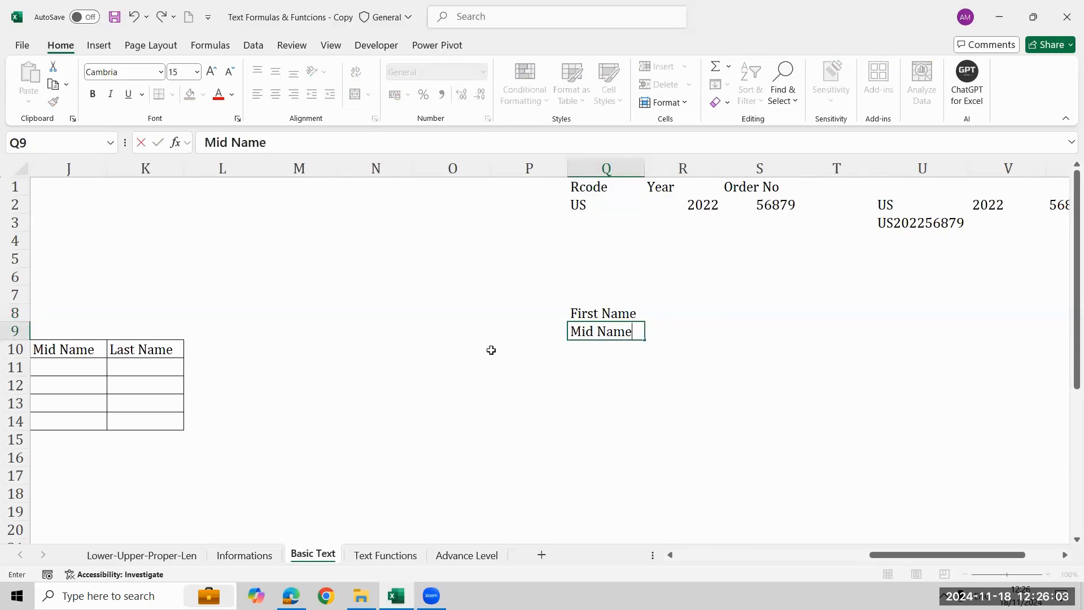
{"action": "key", "text": "Return"}
{"action": "type", "text": "Last Name"}
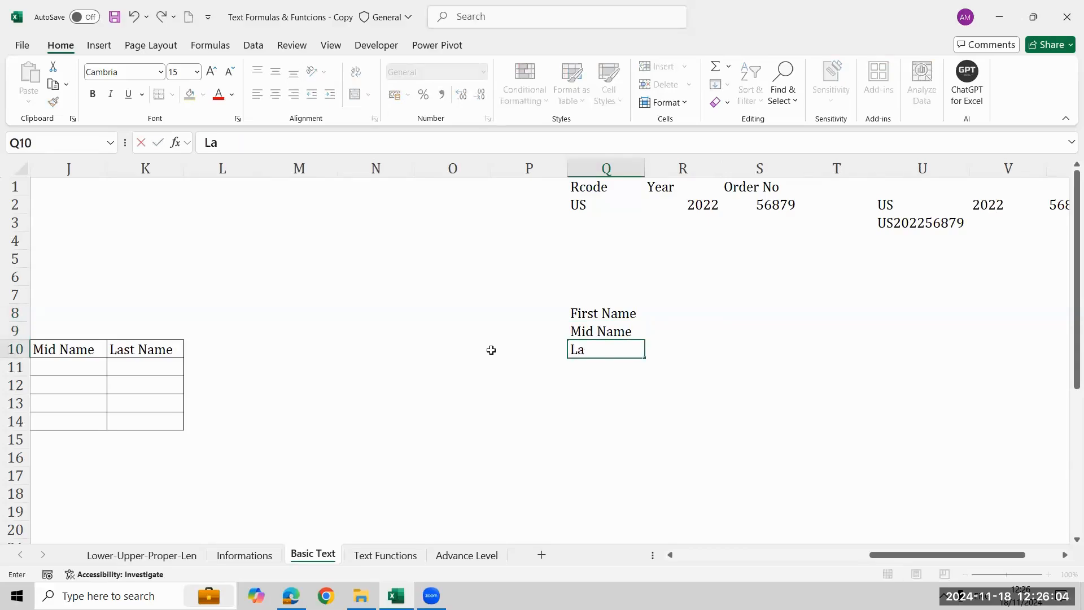
{"action": "key", "text": "Return"}
Fill in a sample first, middle and last name in R8:R10, beside the matching labels.
{"action": "key", "text": "Up"}
{"action": "key", "text": "Up"}
{"action": "key", "text": "Up"}
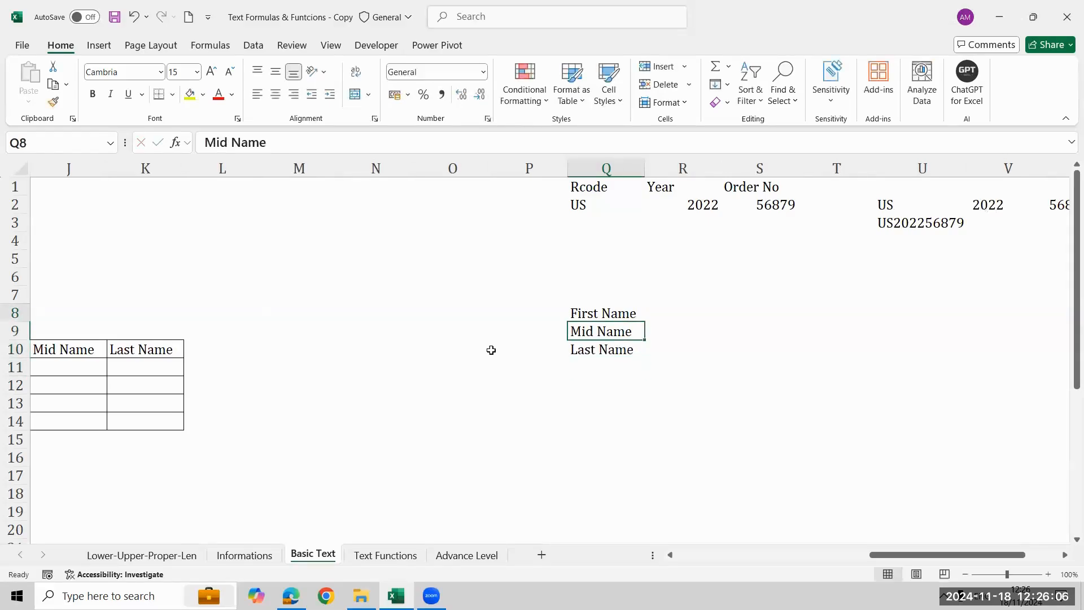
{"action": "key", "text": "Right"}
{"action": "key", "text": "Right"}
{"action": "key", "text": "Right"}
{"action": "key", "text": "Right"}
{"action": "key", "text": "Right"}
{"action": "key", "text": "Right"}
{"action": "key", "text": "Left"}
{"action": "key", "text": "Left"}
{"action": "key", "text": "Left"}
{"action": "key", "text": "Left"}
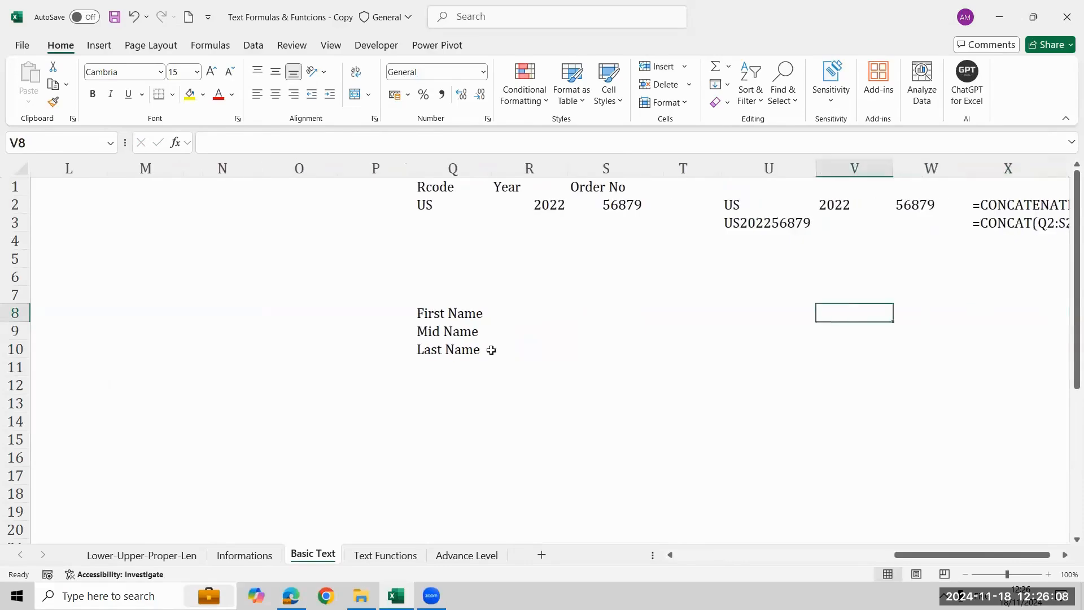
{"action": "key", "text": "Left"}
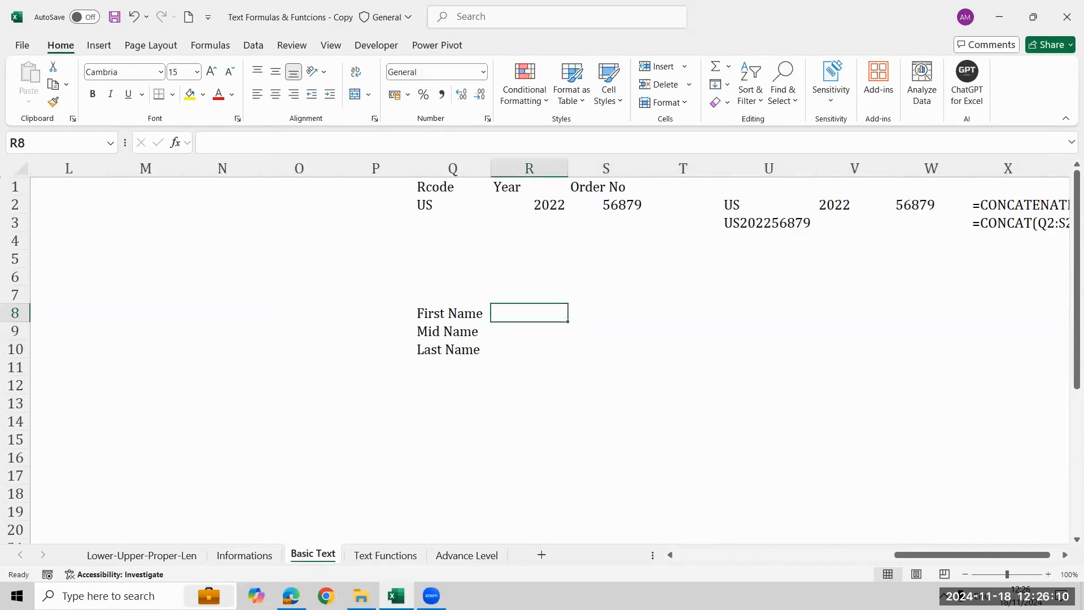
{"action": "type", "text": "Suraj"}
{"action": "key", "text": "Return"}
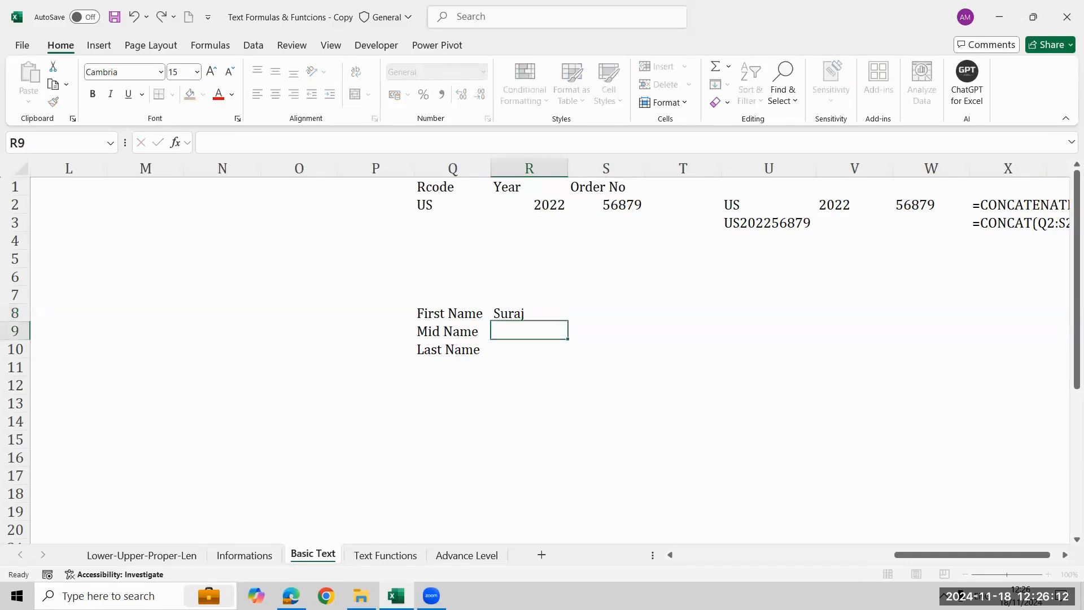
{"action": "type", "text": "Kumar"}
{"action": "key", "text": "Return"}
{"action": "type", "text": "Kha"}
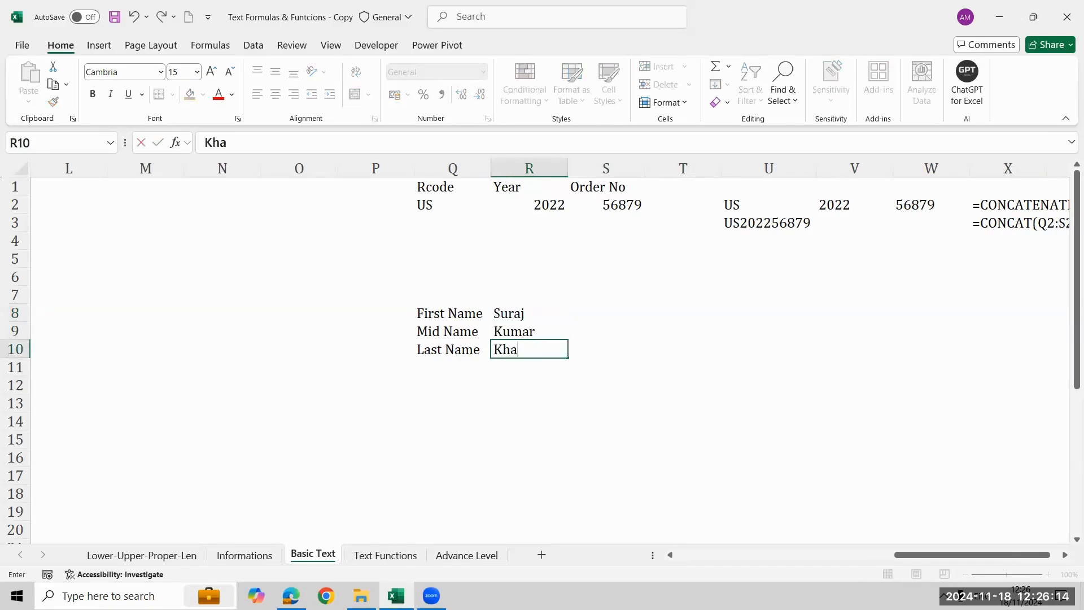
{"action": "type", "text": "nna"}
{"action": "key", "text": "Return"}
Confirm the last name in R10 and select the three sample name cells R8:R10.
{"action": "key", "text": "Up"}
{"action": "key", "text": "Up"}
{"action": "key", "text": "Up"}
{"action": "key", "text": "shift+Down"}
{"action": "key", "text": "shift+Down"}
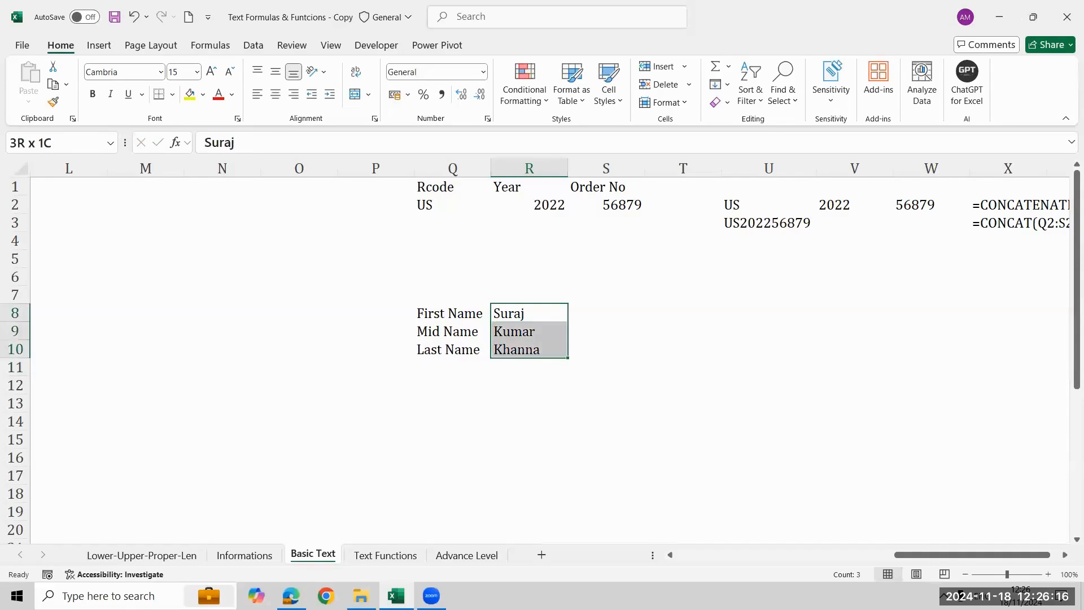
Start a CONCATENATE formula in T8 with the first name in R8 as its first argument.
{"action": "key", "text": "Right"}
{"action": "key", "text": "Right"}
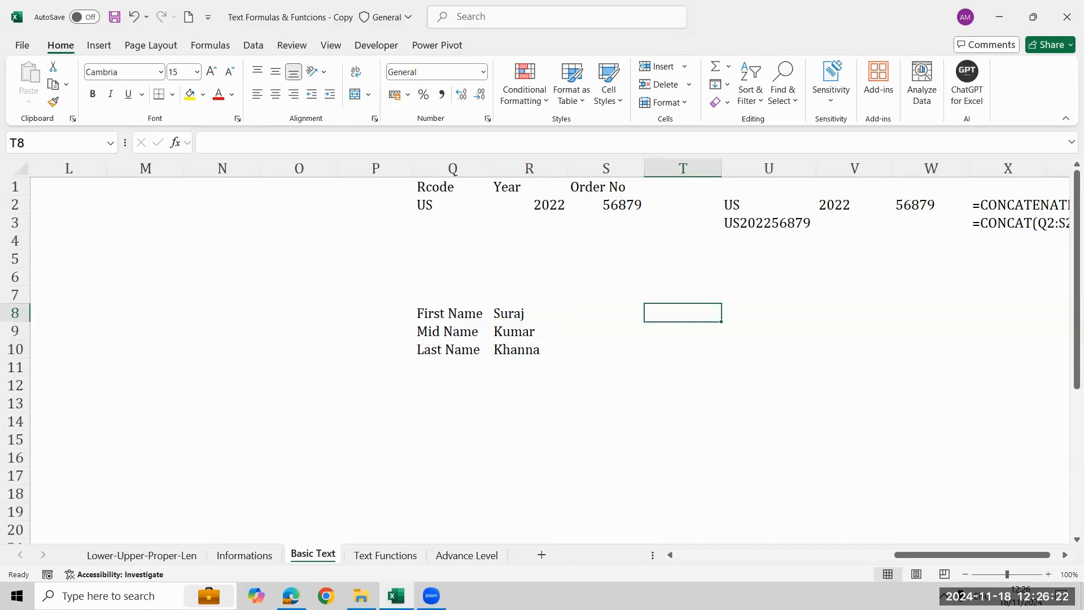
{"action": "key", "text": "Up"}
{"action": "key", "text": "Down"}
{"action": "key", "text": "Left"}
{"action": "key", "text": "Right"}
{"action": "type", "text": "=con"}
{"action": "key", "text": "Down"}
{"action": "key", "text": "Down"}
{"action": "key", "text": "Down"}
{"action": "key", "text": "Down"}
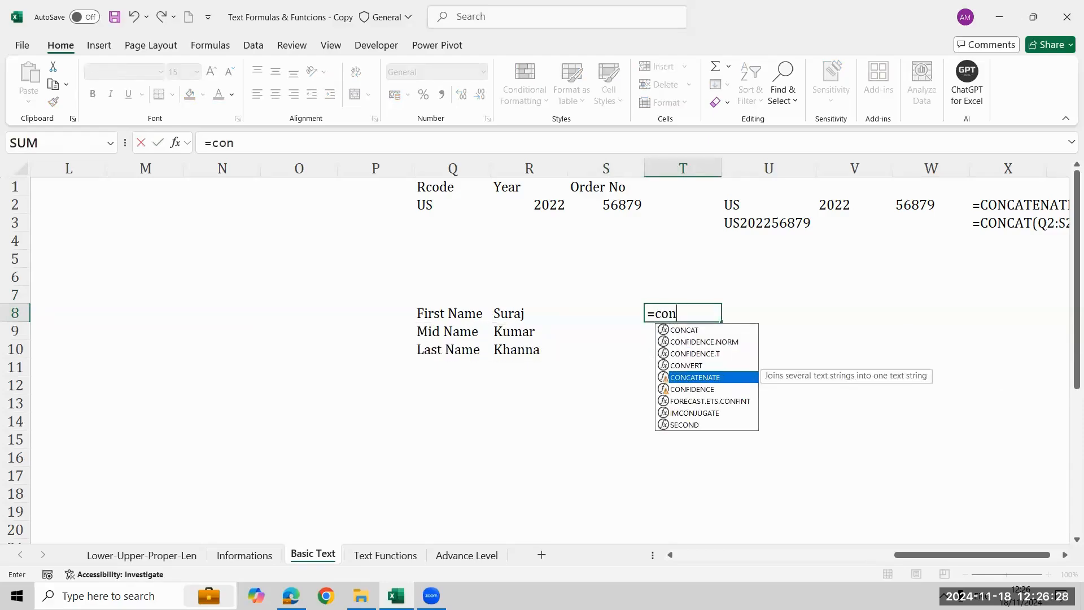
{"action": "key", "text": "Tab"}
{"action": "key", "text": "Left"}
{"action": "key", "text": "Left"}
{"action": "type", "text": ","}
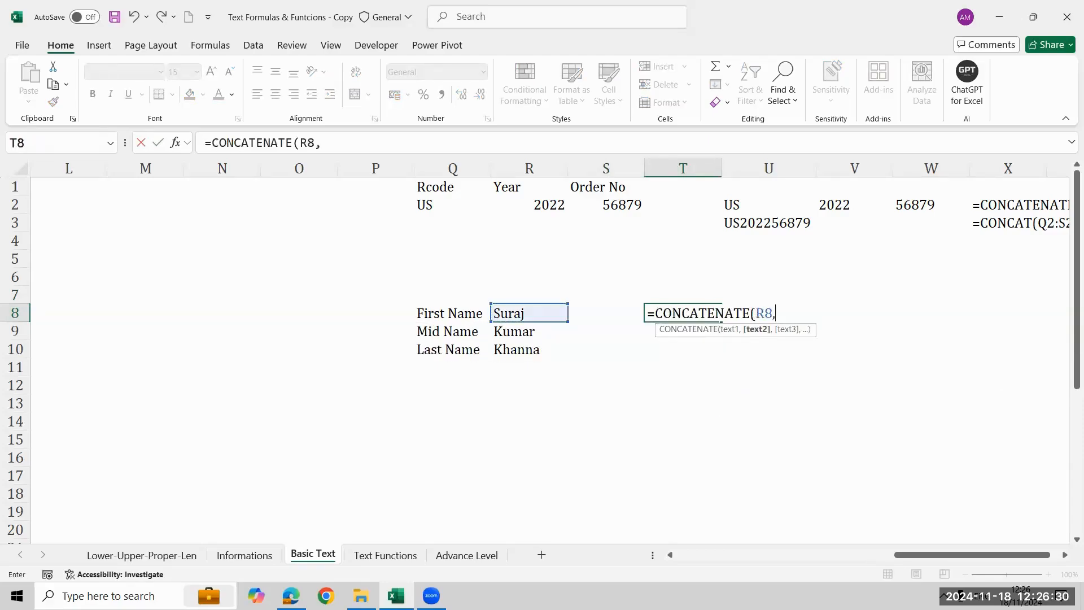
{"action": "type", "text": "\" \","}
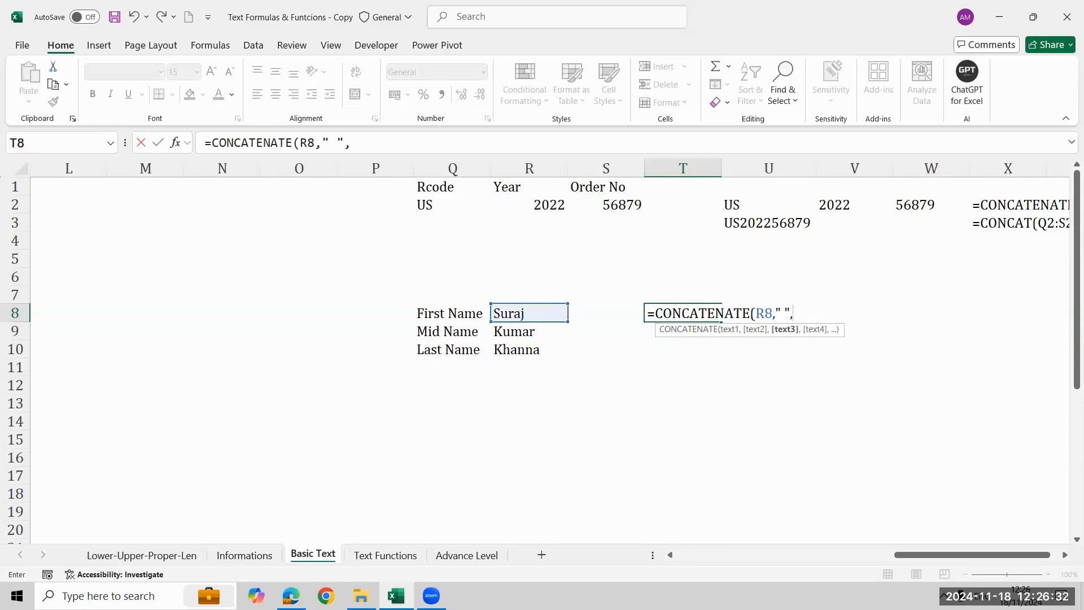
Add a quoted space and the middle name in R9 as the next arguments of the T8 formula.
{"action": "key", "text": "Left"}
{"action": "key", "text": "Left"}
{"action": "key", "text": "Left"}
{"action": "key", "text": "Down"}
{"action": "key", "text": "Right"}
{"action": "type", "text": ","}
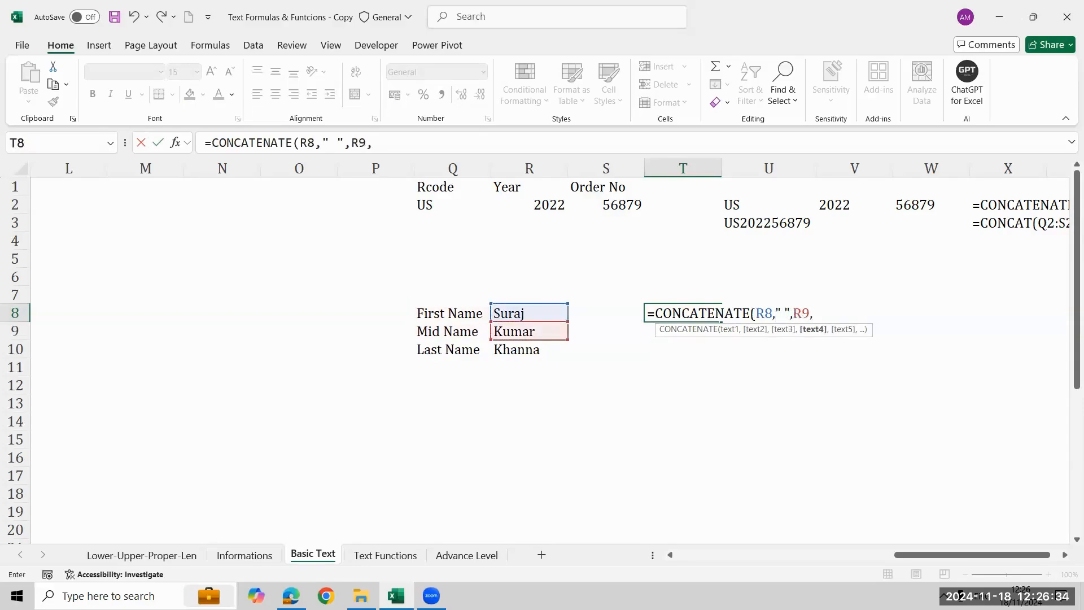
{"action": "type", "text": "\" \","}
Add another quoted space and the last name in R10, then complete the CONCATENATE formula in T8.
{"action": "key", "text": "Left"}
{"action": "key", "text": "Left"}
{"action": "key", "text": "Left"}
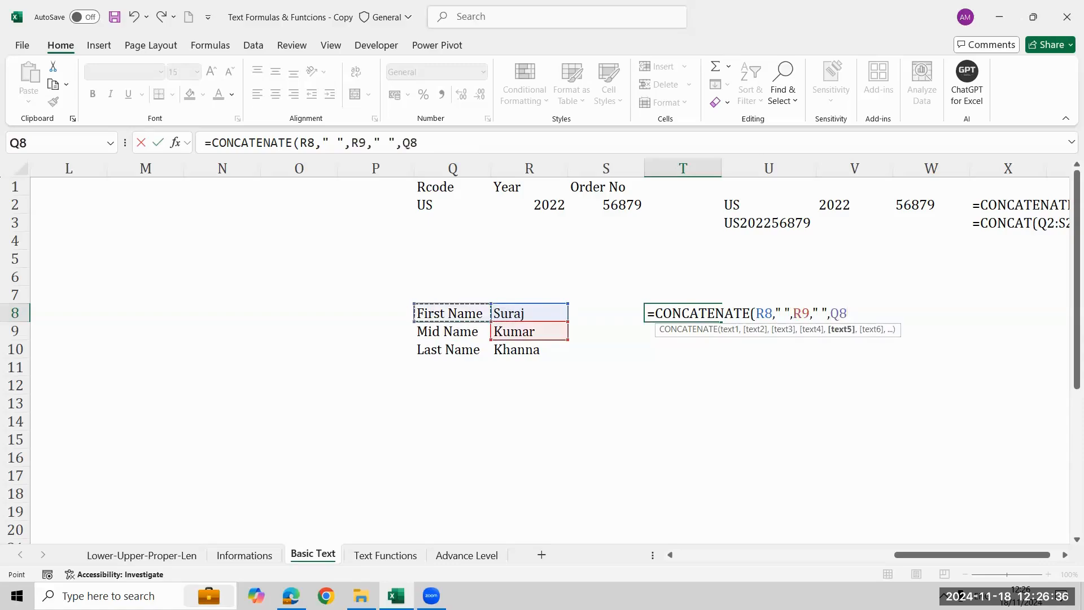
{"action": "key", "text": "Down"}
{"action": "key", "text": "Down"}
{"action": "key", "text": "Right"}
{"action": "type", "text": ")"}
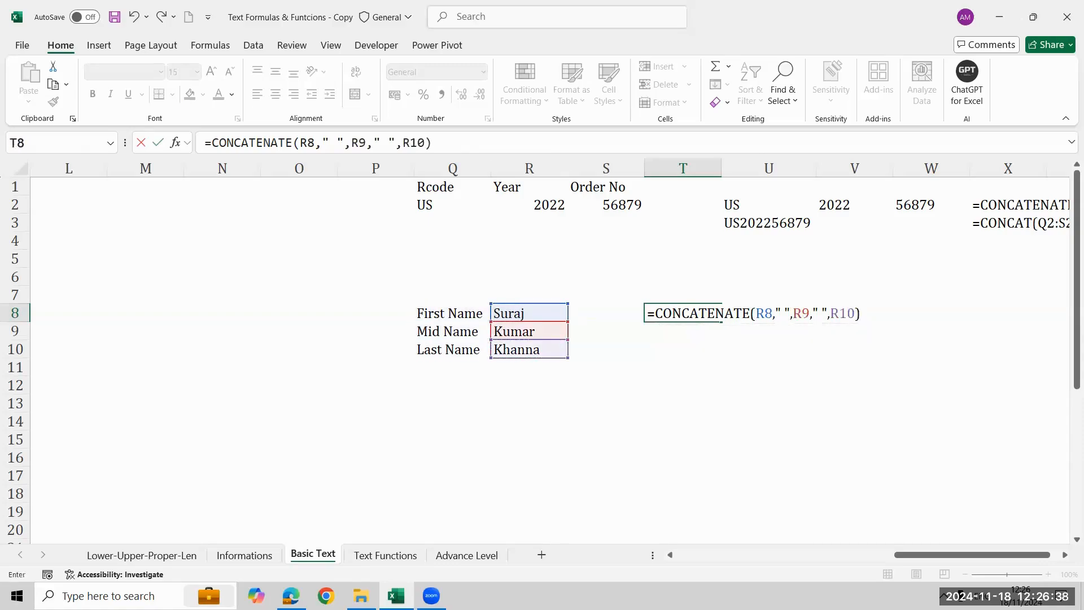
{"action": "key", "text": "Return"}
{"action": "key", "text": "Down"}
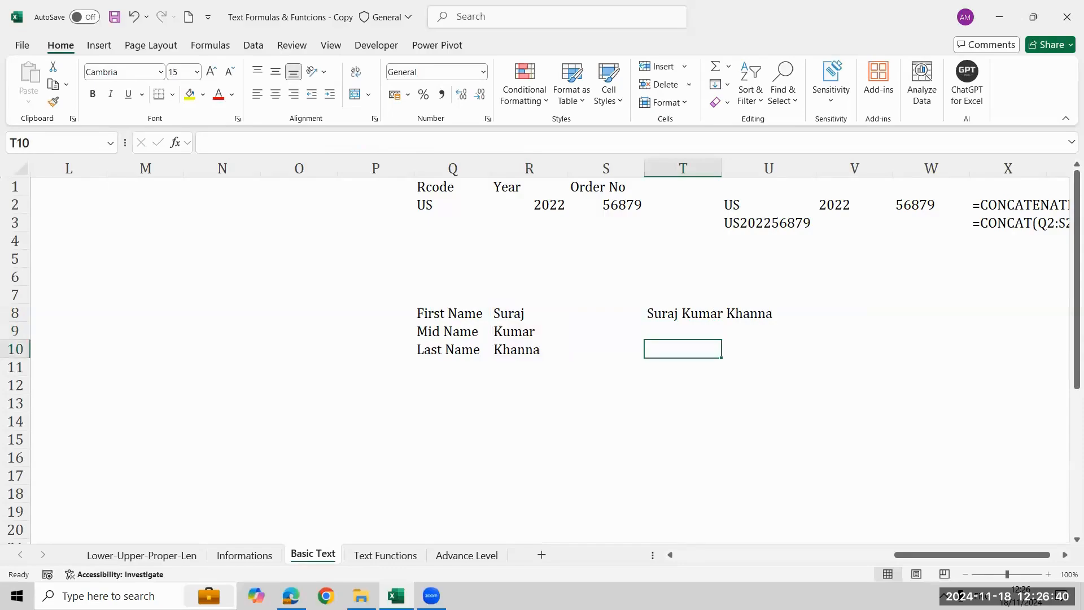
{"action": "key", "text": "Up"}
{"action": "key", "text": "Up"}
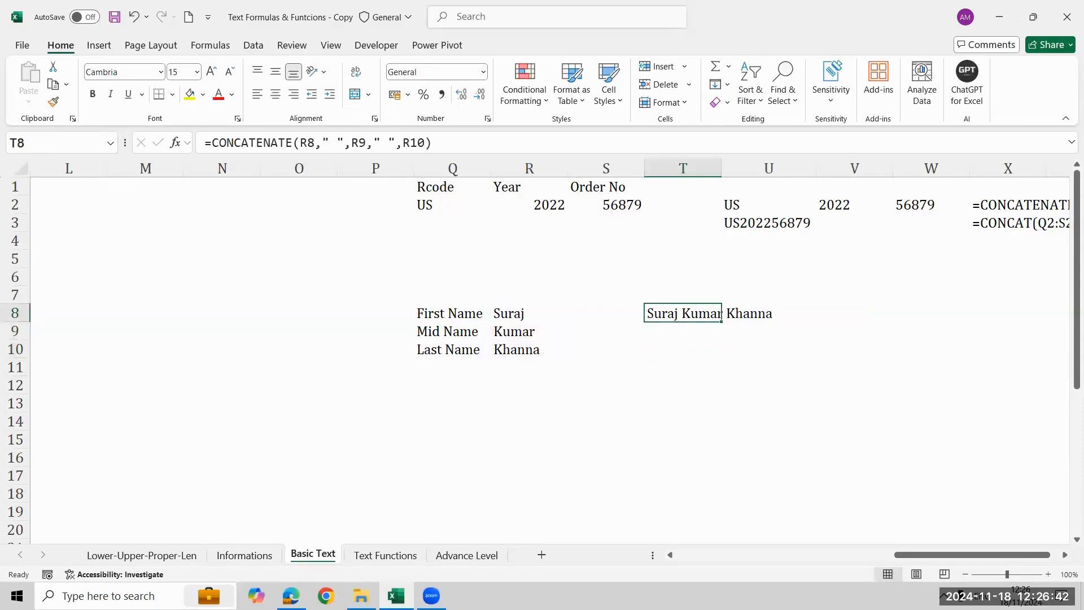
{"action": "key", "text": "Right"}
{"action": "key", "text": "Left"}
Enter a CONCAT formula in T9 that joins the name range R8:R10.
{"action": "key", "text": "Down"}
{"action": "type", "text": "=con"}
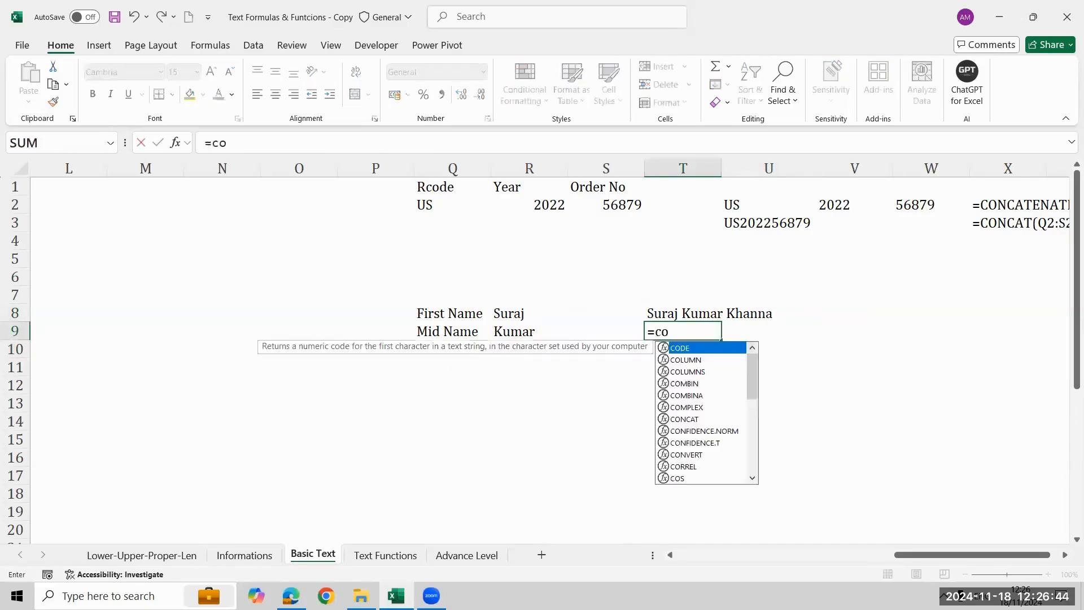
{"action": "key", "text": "Tab"}
{"action": "key", "text": "Left"}
{"action": "key", "text": "Left"}
{"action": "key", "text": "Up"}
{"action": "key", "text": "shift+Down"}
{"action": "key", "text": "shift+Down"}
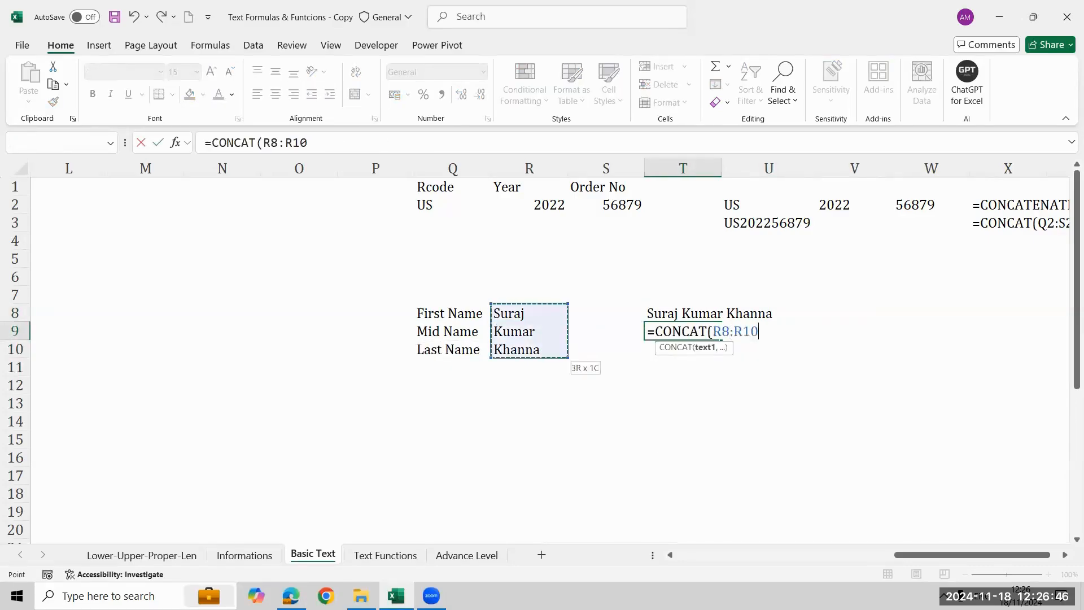
{"action": "key", "text": "Return"}
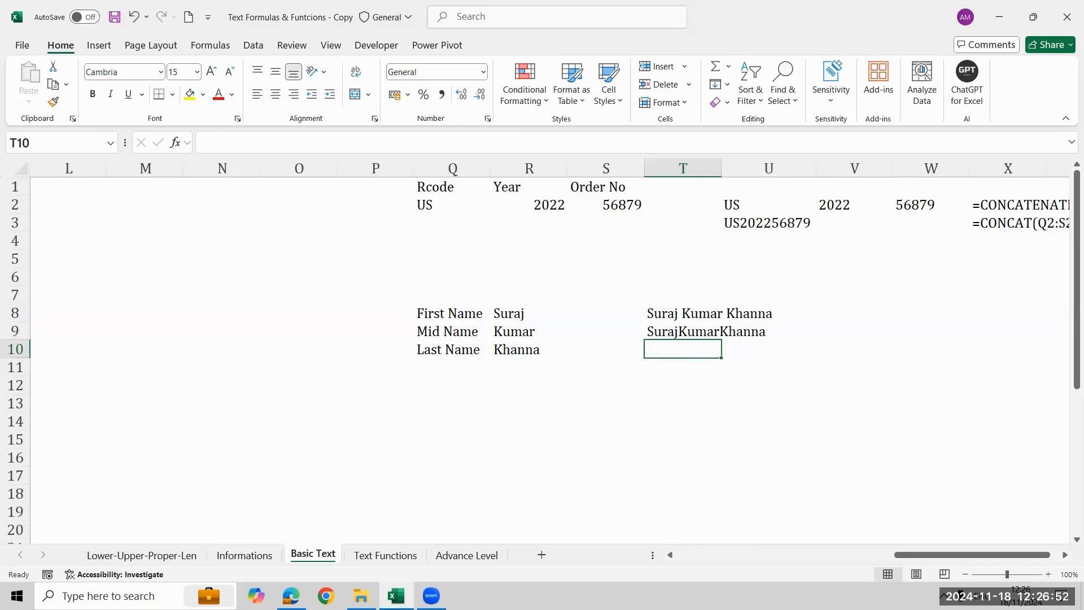
Edit the CONCAT formula in T9, replacing the range with R8 followed by a quoted space.
{"action": "key", "text": "Up"}
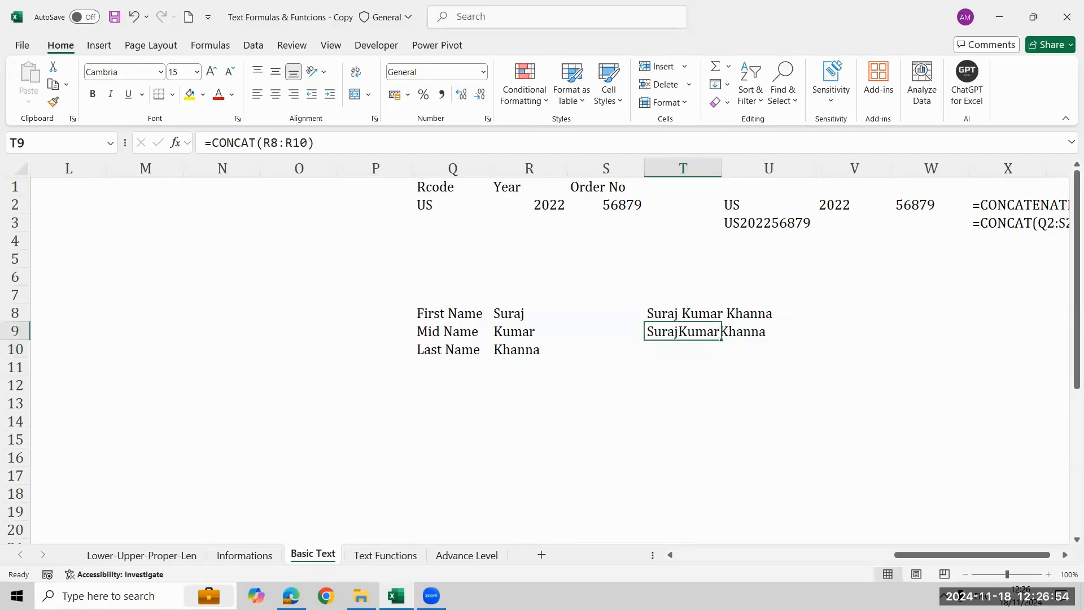
{"action": "key", "text": "F2"}
{"action": "key", "text": "BackSpace"}
{"action": "key", "text": "BackSpace"}
{"action": "key", "text": "BackSpace"}
{"action": "key", "text": "BackSpace"}
{"action": "key", "text": "BackSpace"}
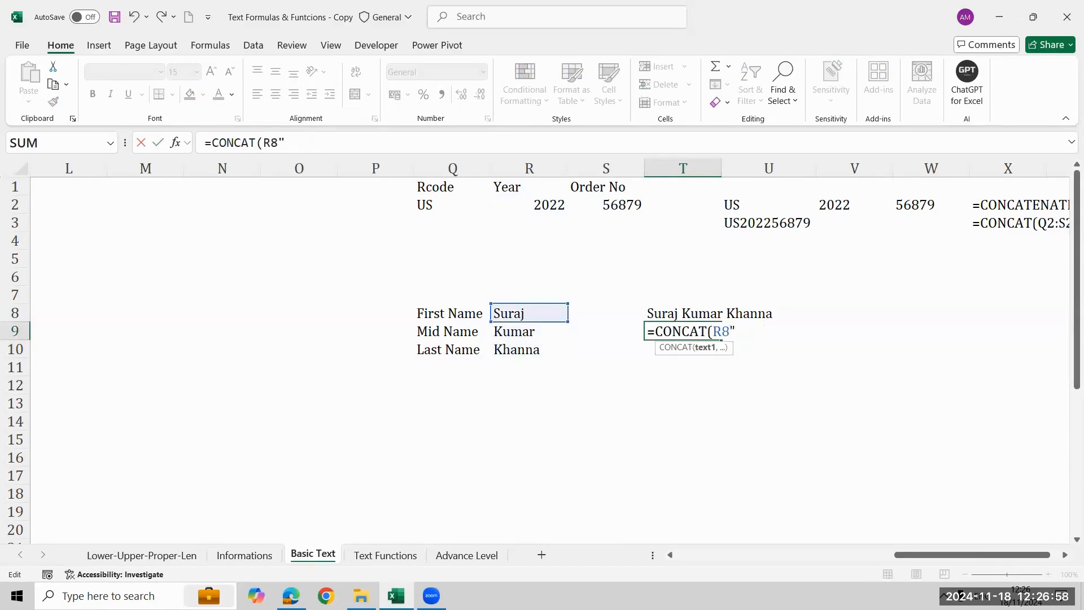
{"action": "type", "text": ",\" \","}
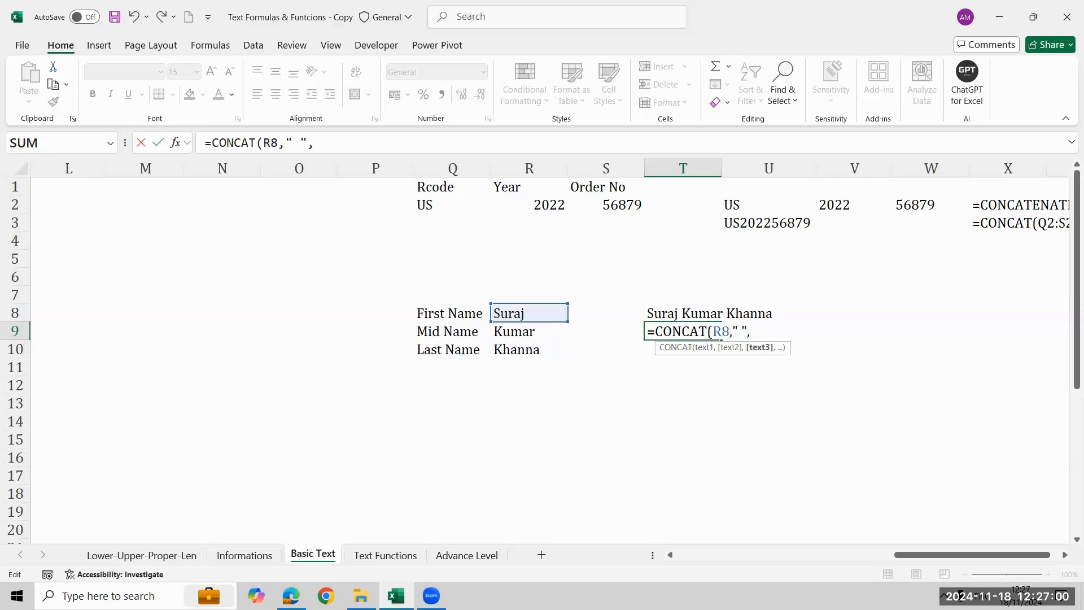
Add R9 and a second quoted space to the CONCAT formula in T9.
{"action": "key", "text": "F2"}
{"action": "key", "text": "Left"}
{"action": "key", "text": "Left"}
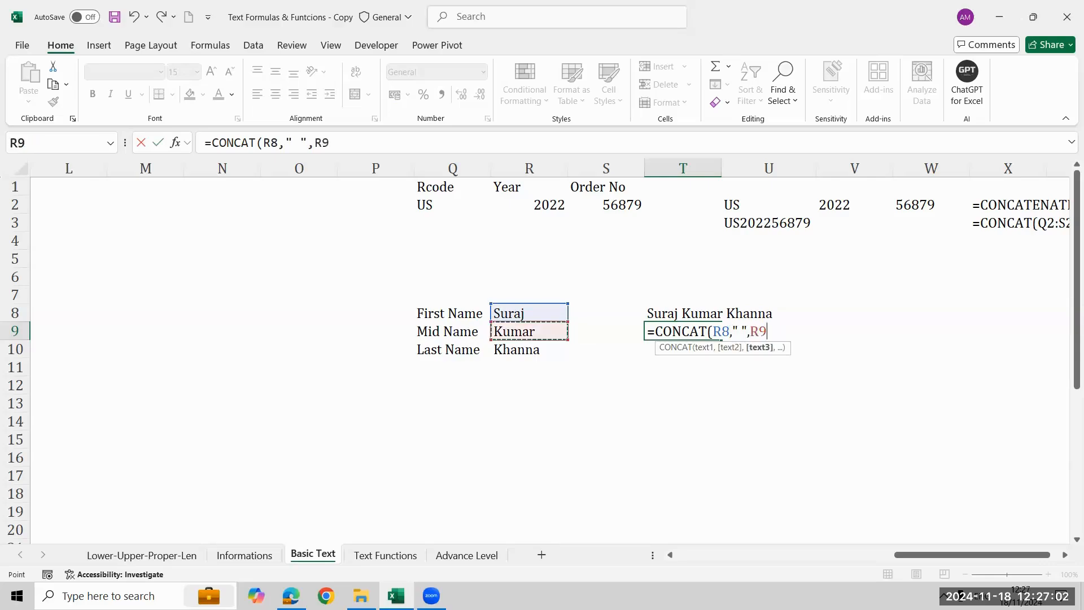
{"action": "type", "text": ",\" \","}
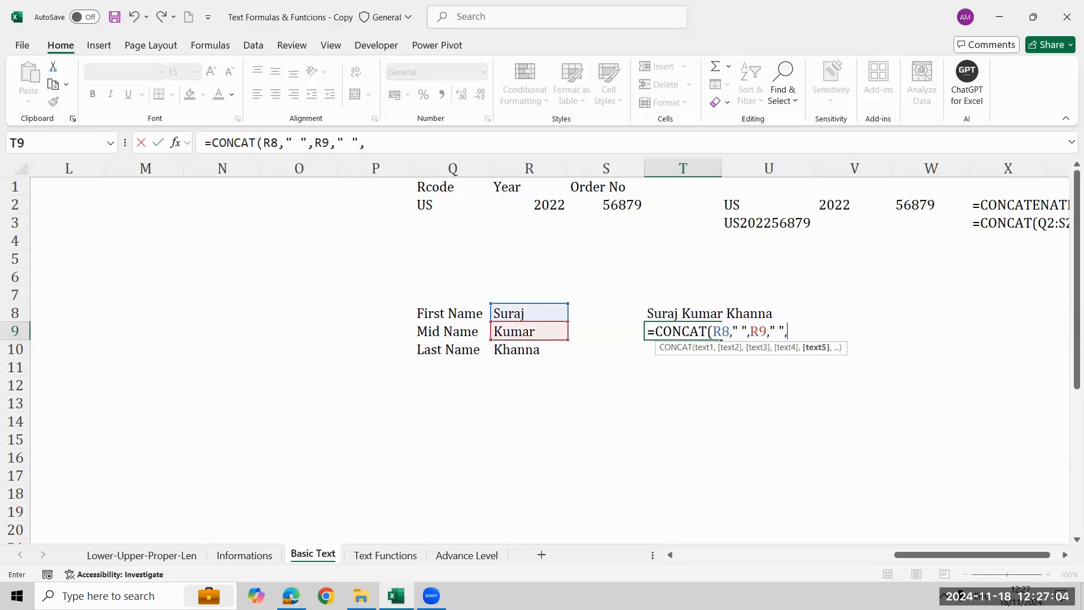
Add R10 as the final argument and complete the CONCAT formula in T9.
{"action": "key", "text": "Left"}
{"action": "key", "text": "Left"}
{"action": "key", "text": "Left"}
{"action": "key", "text": "Down"}
{"action": "key", "text": "Right"}
{"action": "key", "text": "Down"}
{"action": "key", "text": "Up"}
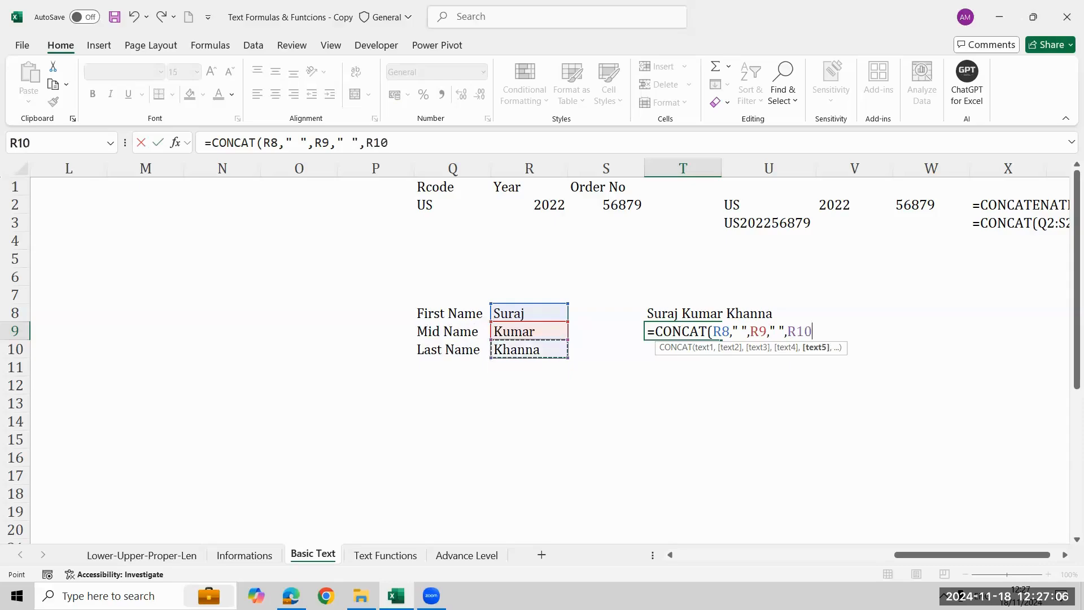
{"action": "type", "text": ")"}
{"action": "key", "text": "Return"}
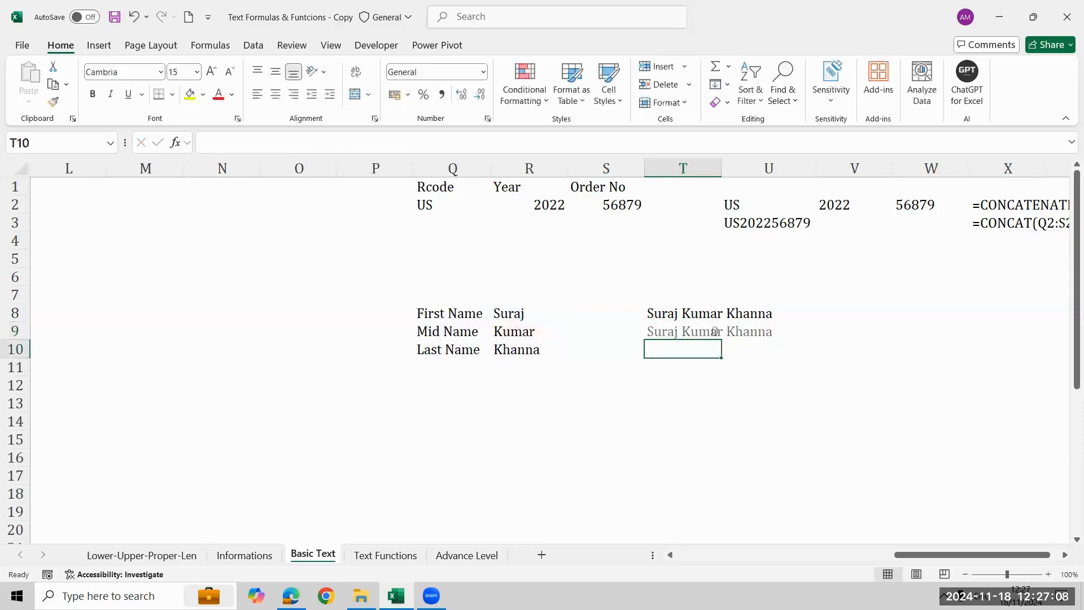
{"action": "key", "text": "Down"}
{"action": "key", "text": "Up"}
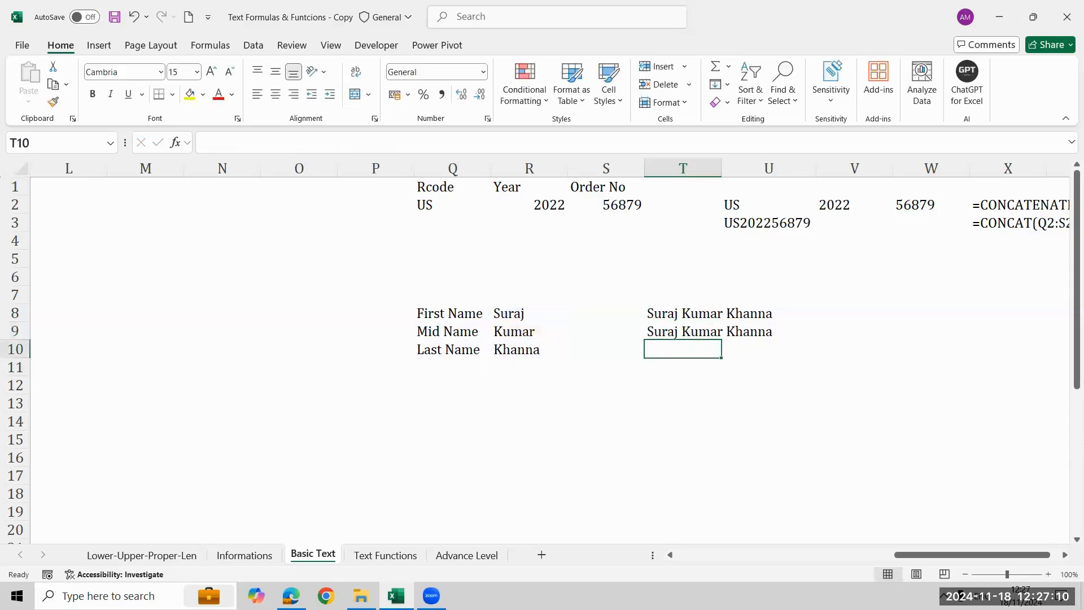
Start a TEXTJOIN formula in T10 with a quoted space as delimiter and FALSE to include empty cells.
{"action": "type", "text": "=te"}
{"action": "key", "text": "Down"}
{"action": "key", "text": "Down"}
{"action": "key", "text": "Down"}
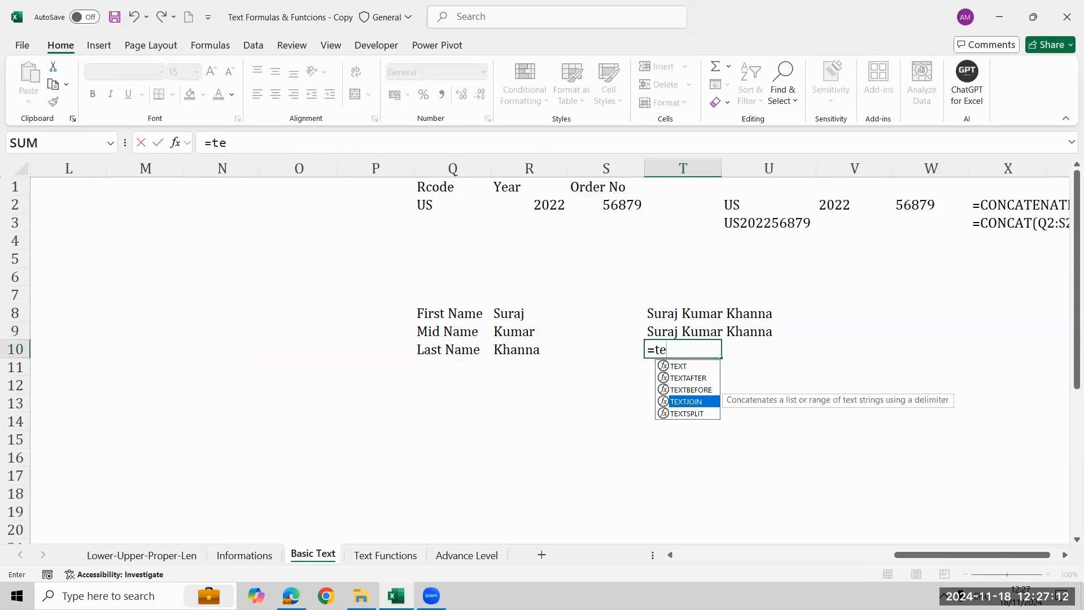
{"action": "key", "text": "Tab"}
{"action": "key", "text": "Left"}
{"action": "key", "text": "BackSpace"}
{"action": "key", "text": "BackSpace"}
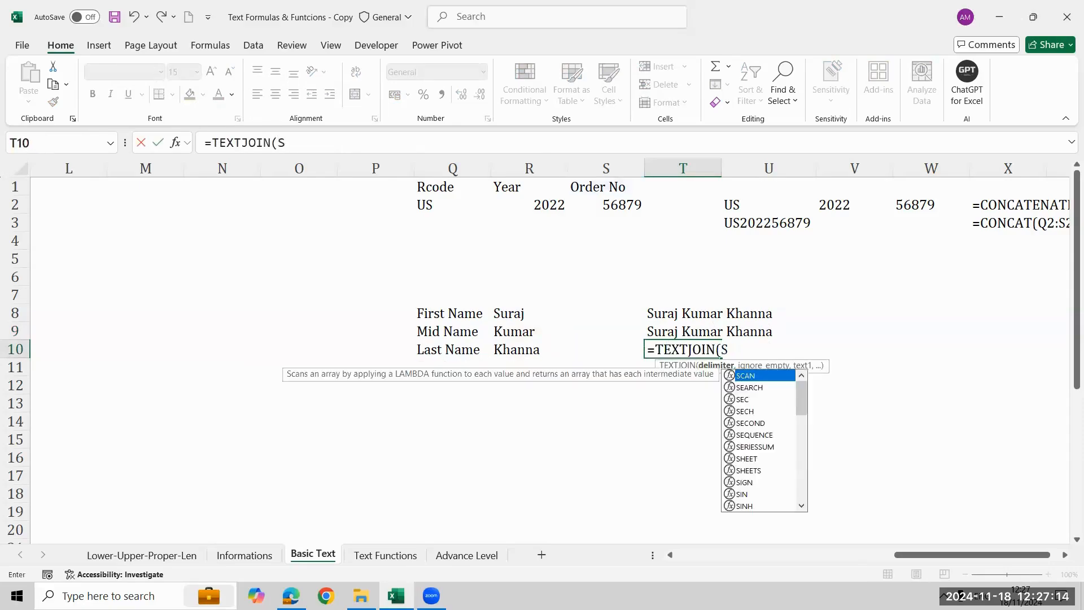
{"action": "key", "text": "BackSpace"}
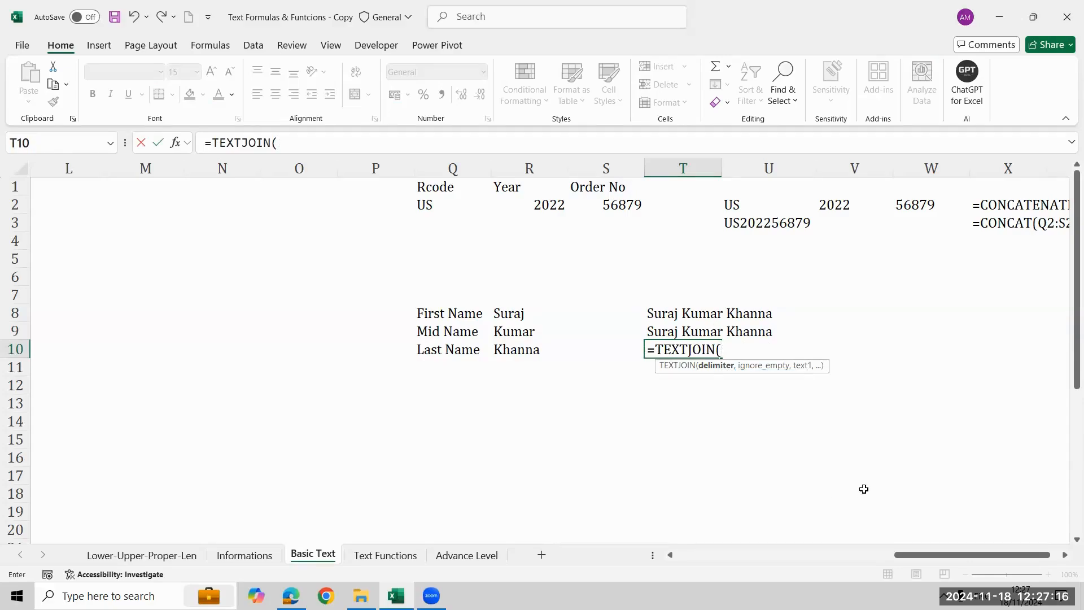
{"action": "type", "text": "\" \","}
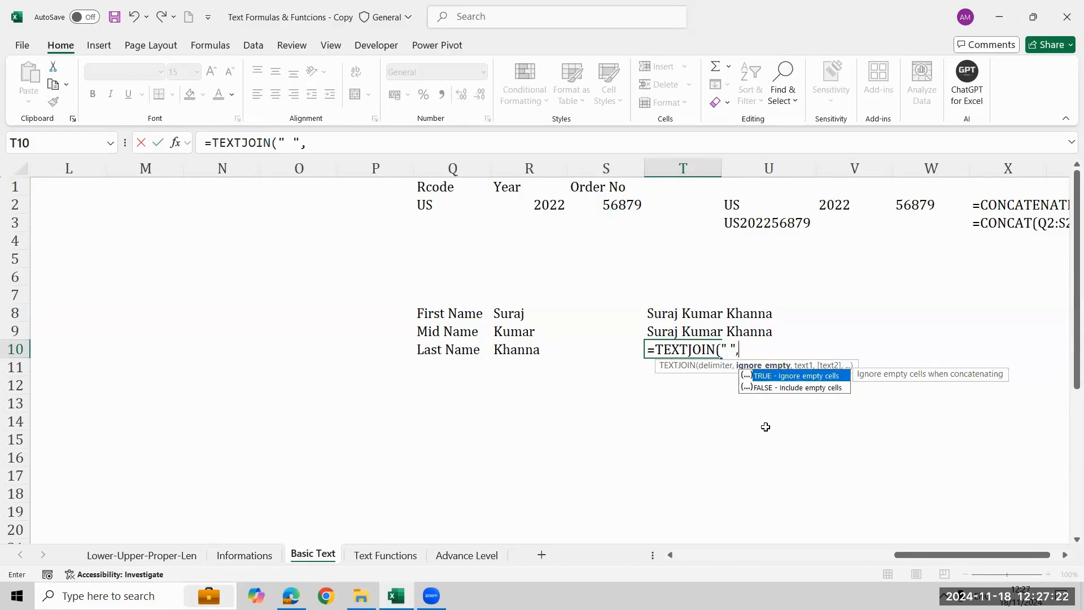
{"action": "key", "text": "Down"}
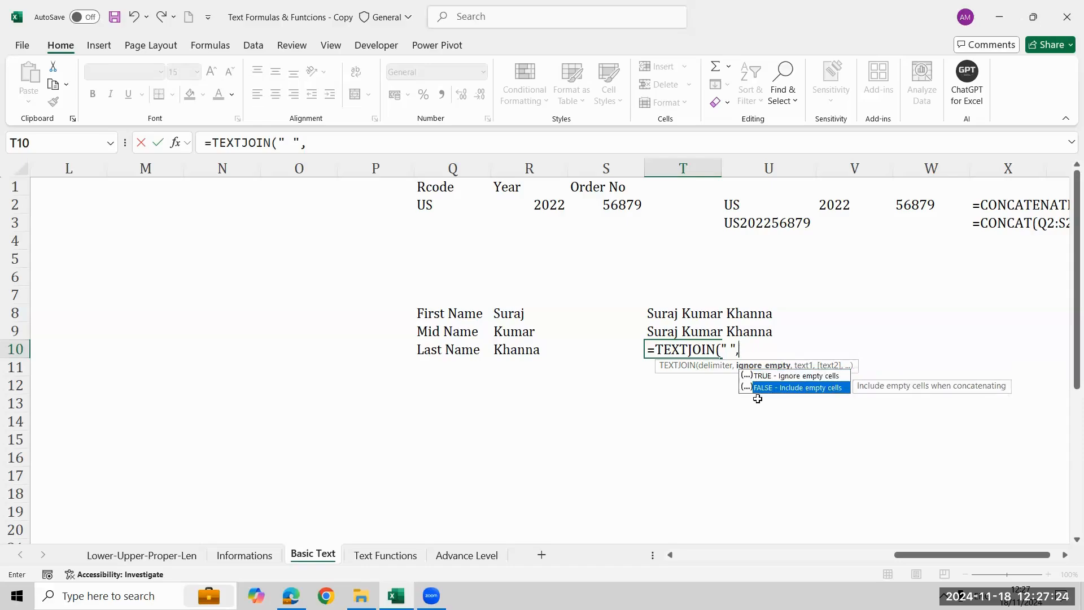
{"action": "key", "text": "Tab"}
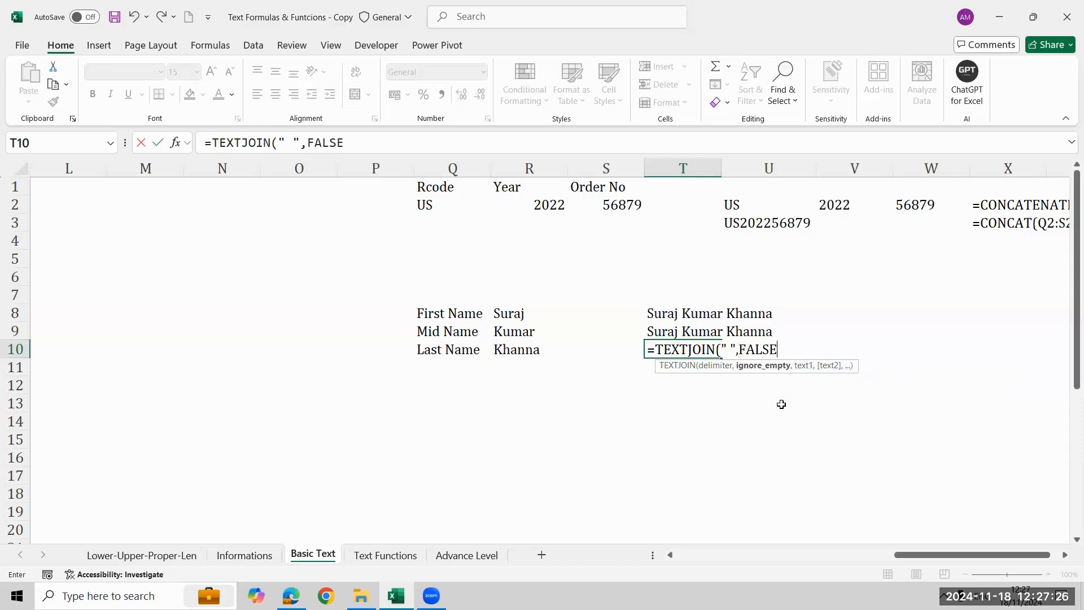
Add the name range R8:R10 as the text argument and complete the TEXTJOIN formula in T10.
{"action": "type", "text": ","}
{"action": "key", "text": "Left"}
{"action": "key", "text": "Left"}
{"action": "key", "text": "Left"}
{"action": "key", "text": "Right"}
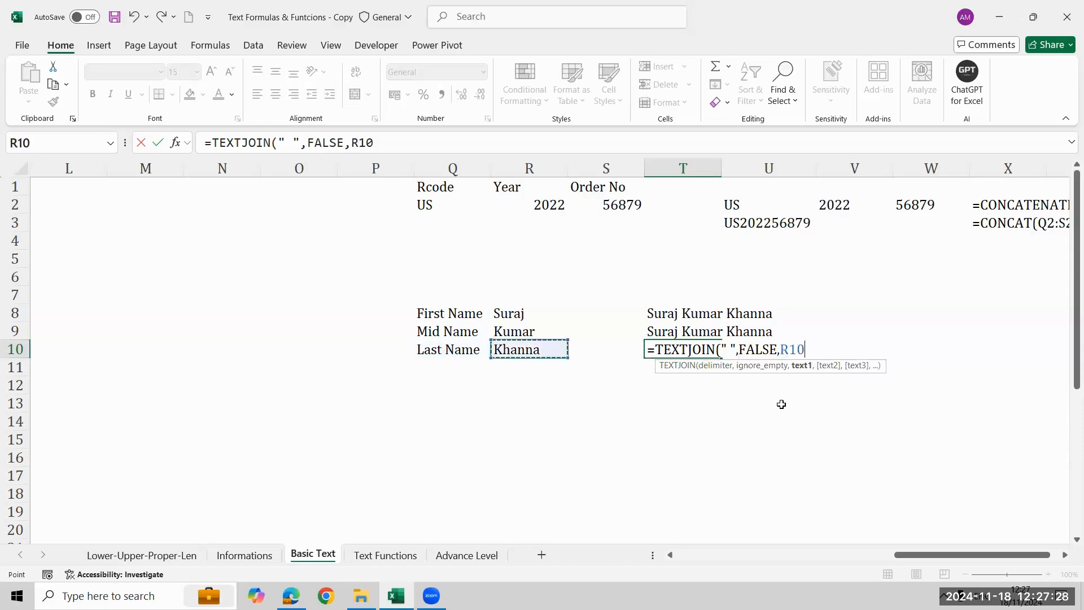
{"action": "key", "text": "Up"}
{"action": "key", "text": "Up"}
{"action": "key", "text": "shift+Down"}
{"action": "key", "text": "shift+Down"}
{"action": "type", "text": ")"}
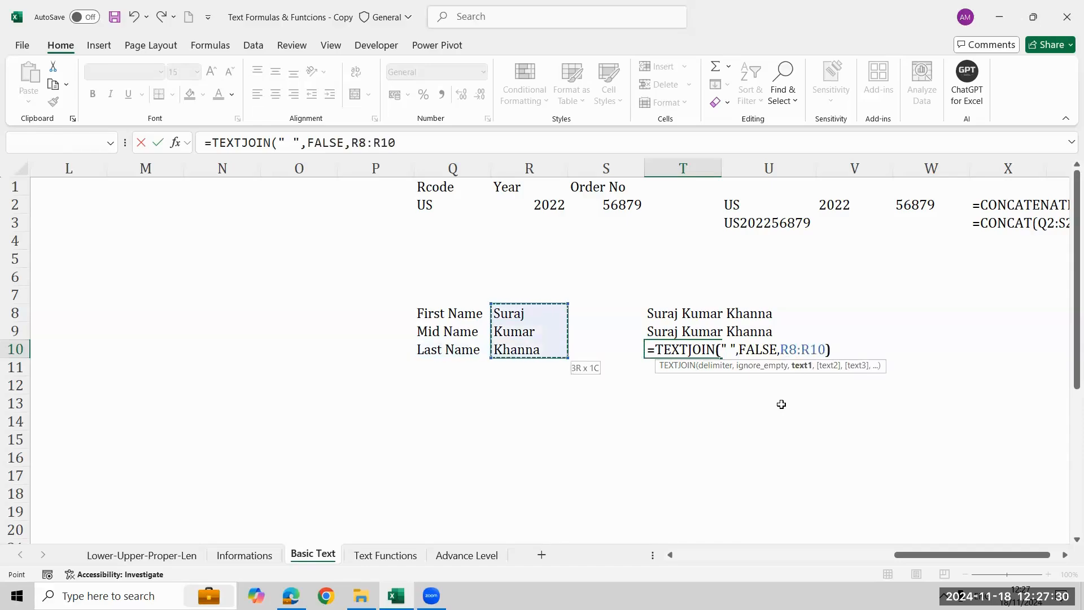
{"action": "key", "text": "Return"}
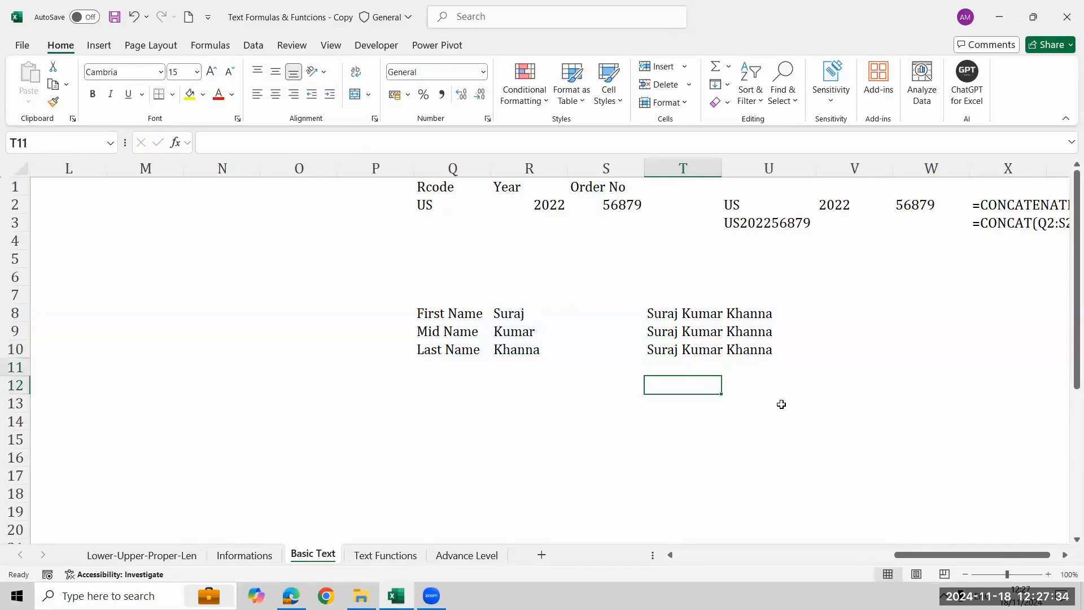
Start a TEXTJOIN formula in T11 with a quoted space as delimiter and TRUE to ignore empty cells.
{"action": "type", "text": "=su"}
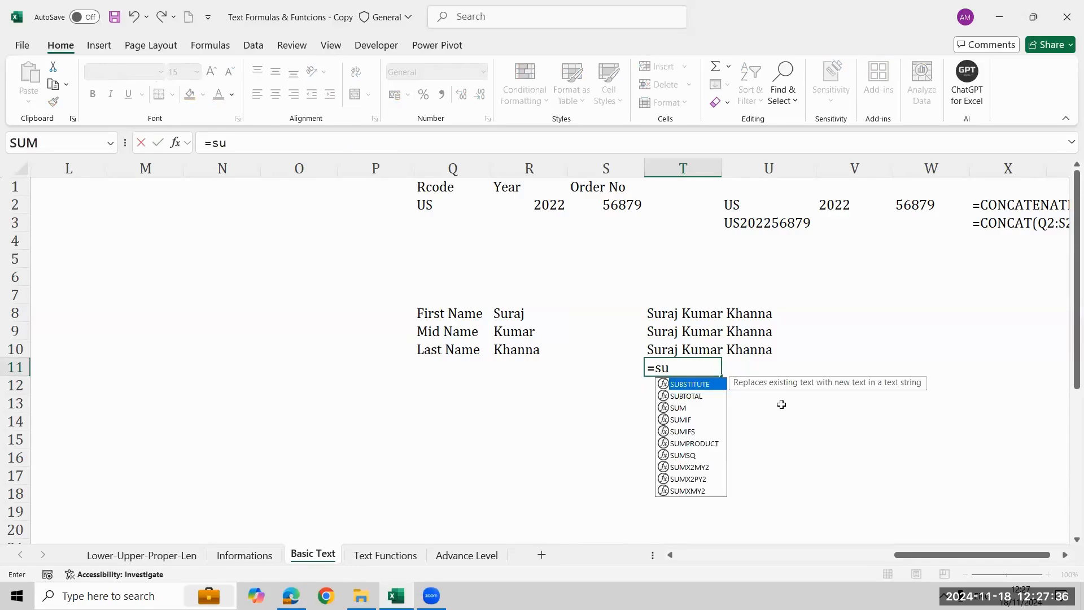
{"action": "key", "text": "BackSpace"}
{"action": "key", "text": "BackSpace"}
{"action": "type", "text": "te"}
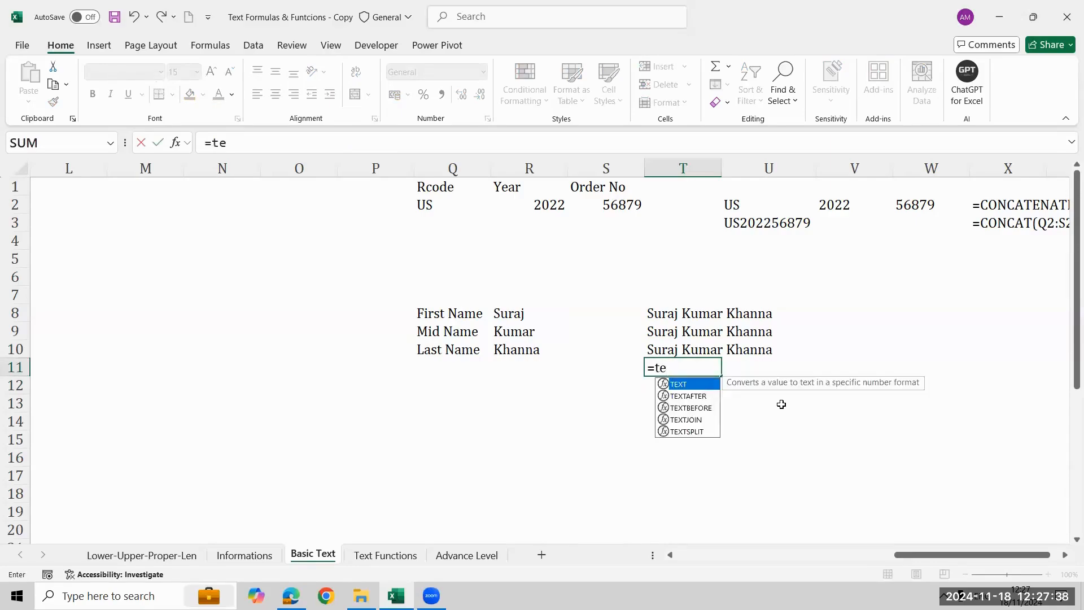
{"action": "key", "text": "Down"}
{"action": "key", "text": "Down"}
{"action": "key", "text": "Down"}
{"action": "key", "text": "Tab"}
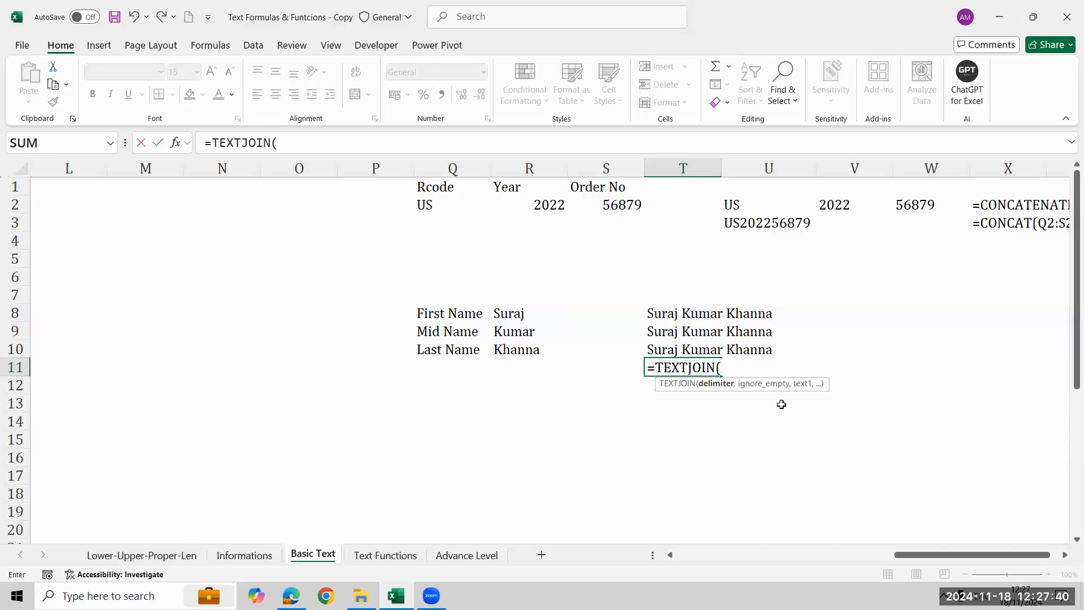
{"action": "type", "text": "\" \","}
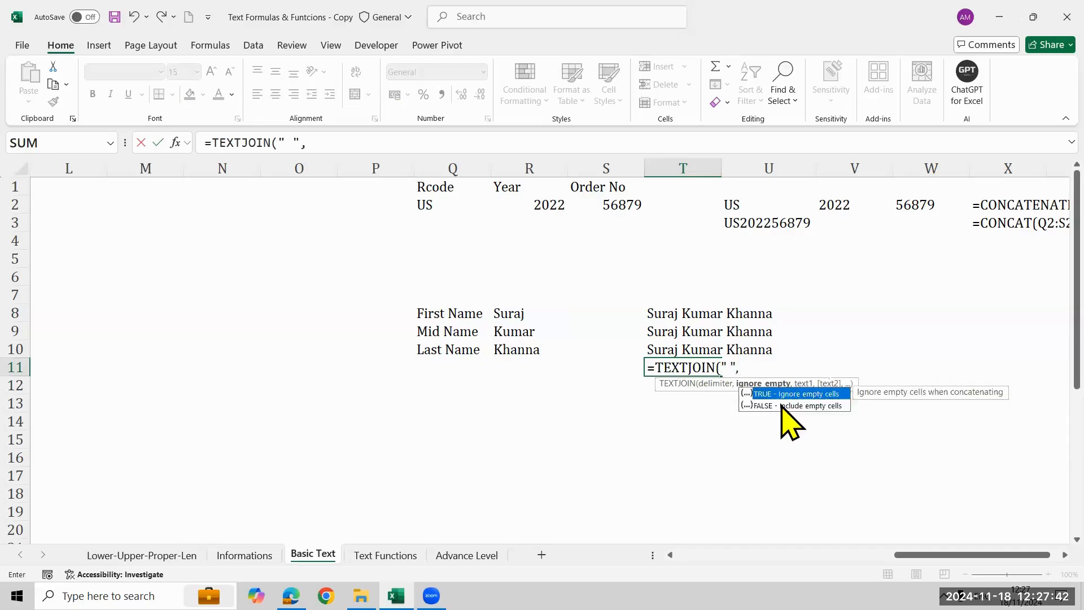
{"action": "key", "text": "Tab"}
{"action": "type", "text": ","}
Add the name range R8:R10 as the text argument and complete the TEXTJOIN formula in T11.
{"action": "key", "text": "Left"}
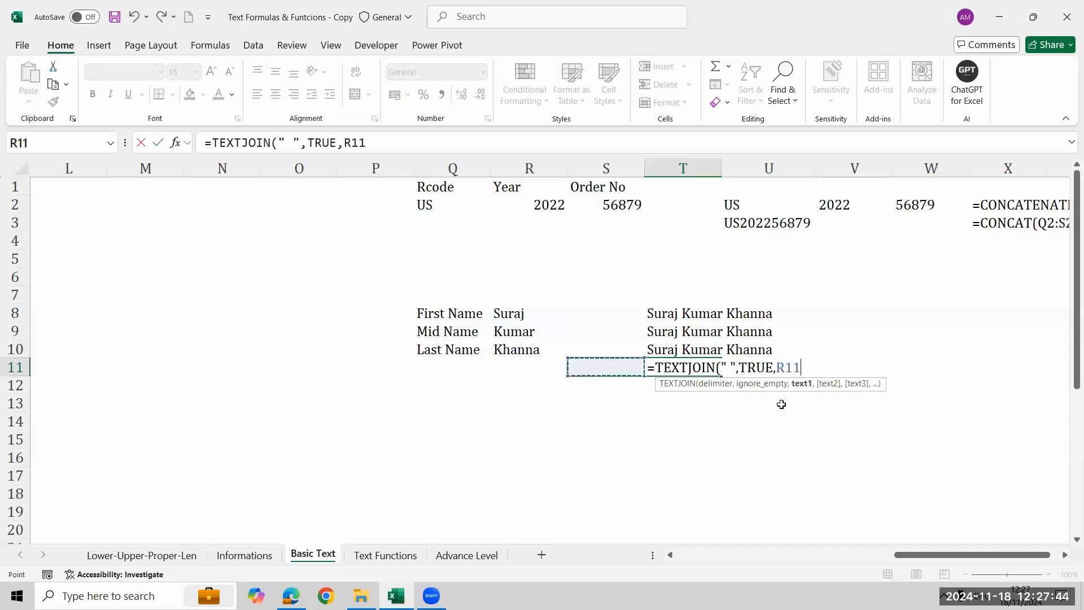
{"action": "key", "text": "Left"}
{"action": "key", "text": "Left"}
{"action": "key", "text": "Right"}
{"action": "key", "text": "Up"}
{"action": "key", "text": "Up"}
{"action": "key", "text": "Up"}
{"action": "key", "text": "shift+Down"}
{"action": "key", "text": "shift+Down"}
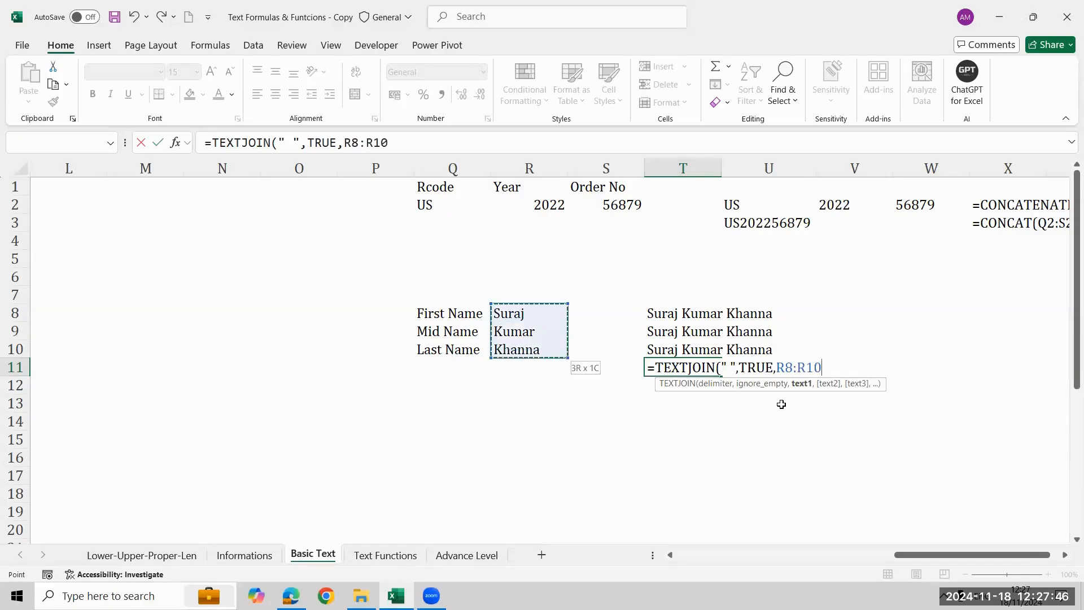
{"action": "type", "text": ")"}
{"action": "key", "text": "Return"}
{"action": "key", "text": "Up"}
{"action": "key", "text": "Up"}
{"action": "key", "text": "Up"}
{"action": "key", "text": "Up"}
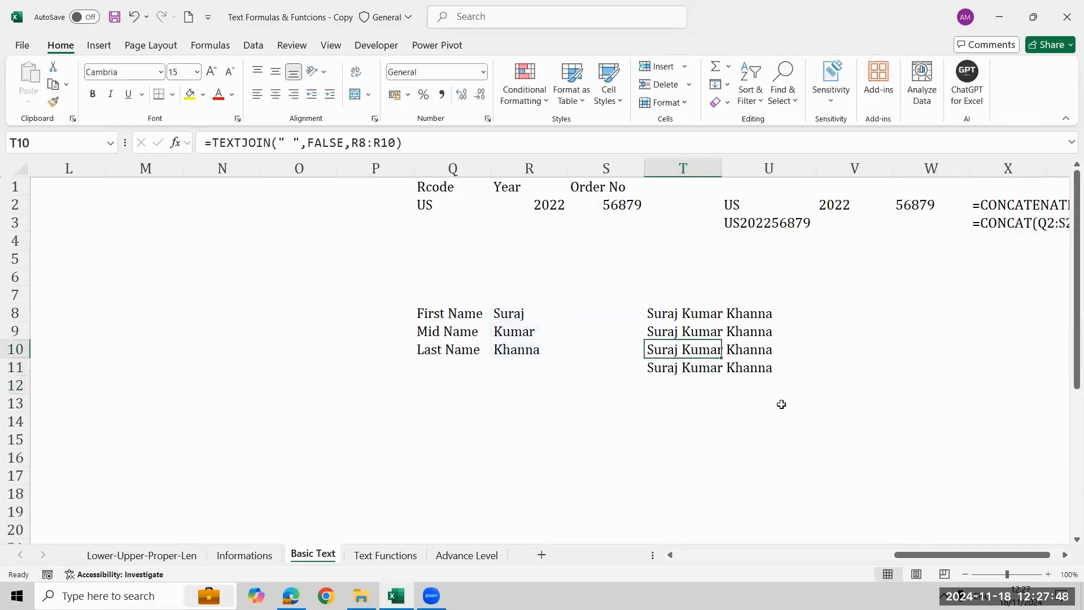
{"action": "key", "text": "shift+Down"}
{"action": "key", "text": "shift+Down"}
{"action": "key", "text": "shift+Down"}
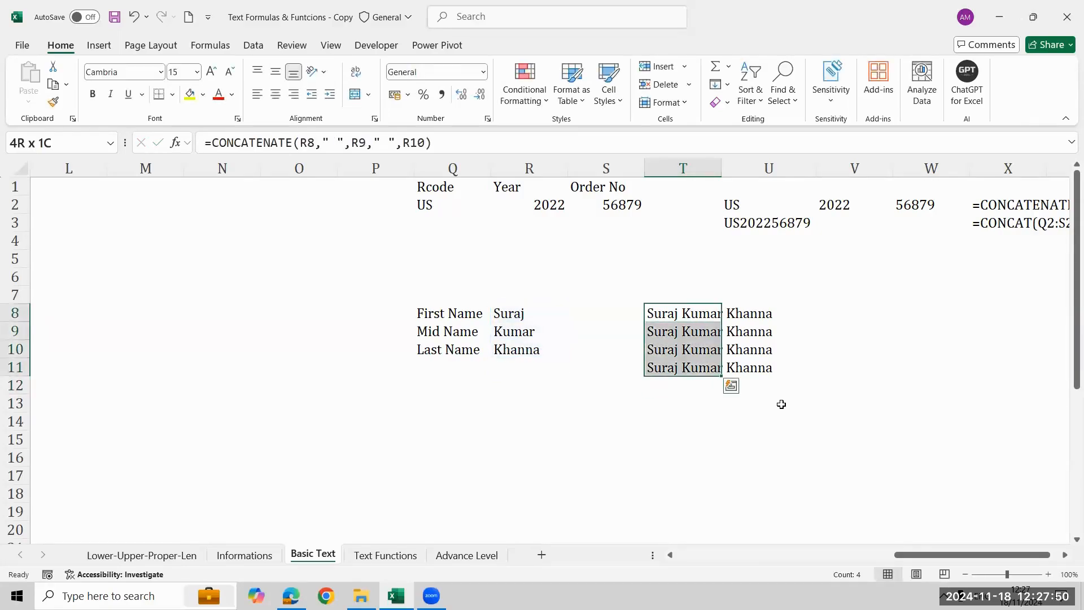
{"action": "key", "text": "Right"}
{"action": "key", "text": "Right"}
{"action": "key", "text": "Left"}
{"action": "key", "text": "Right"}
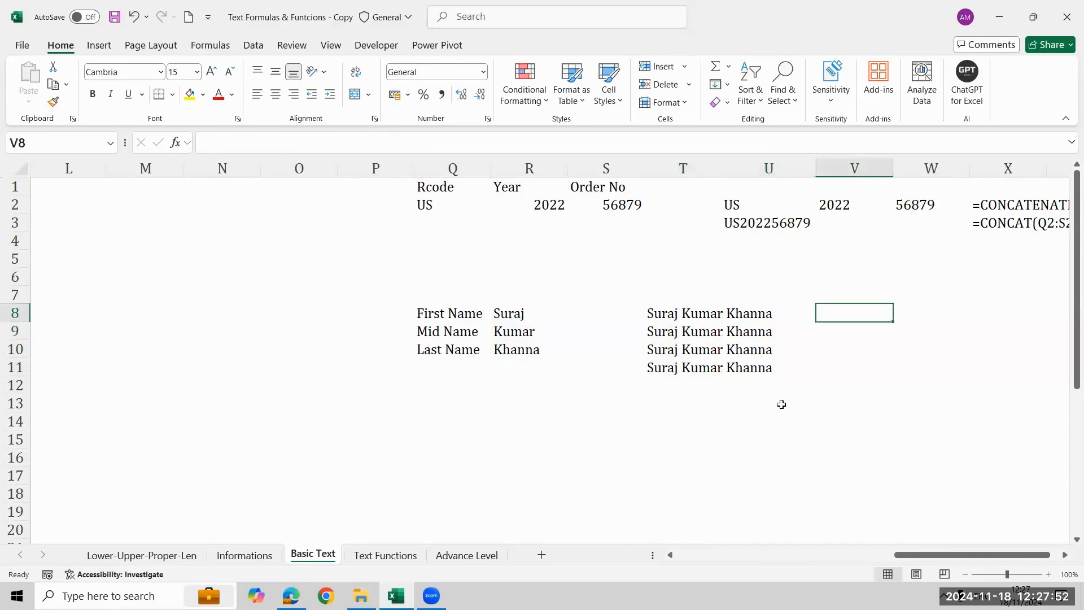
AutoFit the width of column T to the joined names in T8:T11.
{"action": "key", "text": "Left"}
{"action": "key", "text": "Left"}
{"action": "key", "text": "shift+Down"}
{"action": "key", "text": "shift+Down"}
{"action": "key", "text": "shift+Down"}
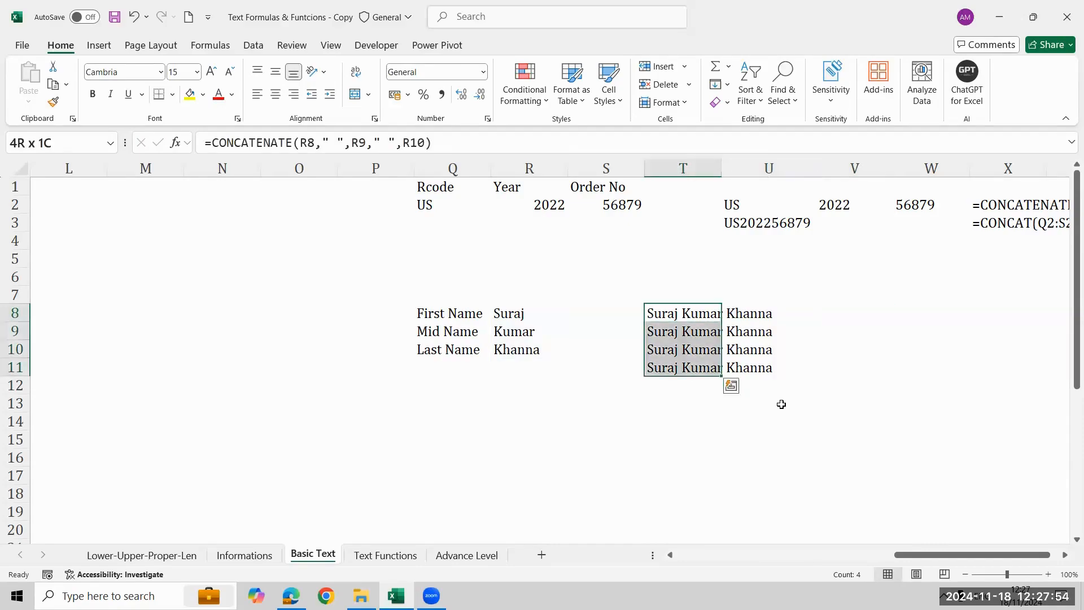
{"action": "key", "text": "alt+h"}
{"action": "key", "text": "o"}
{"action": "key", "text": "i"}
Enter a LEN formula in U8 that counts the characters of the joined name in T8.
{"action": "key", "text": "Right"}
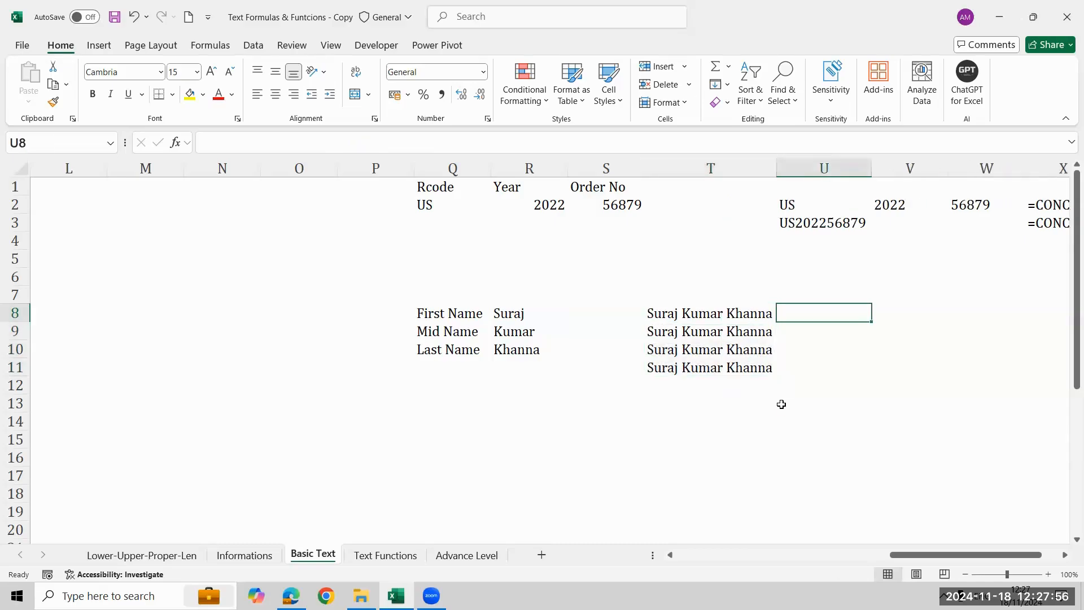
{"action": "type", "text": "=len"}
{"action": "key", "text": "Tab"}
{"action": "key", "text": "Left"}
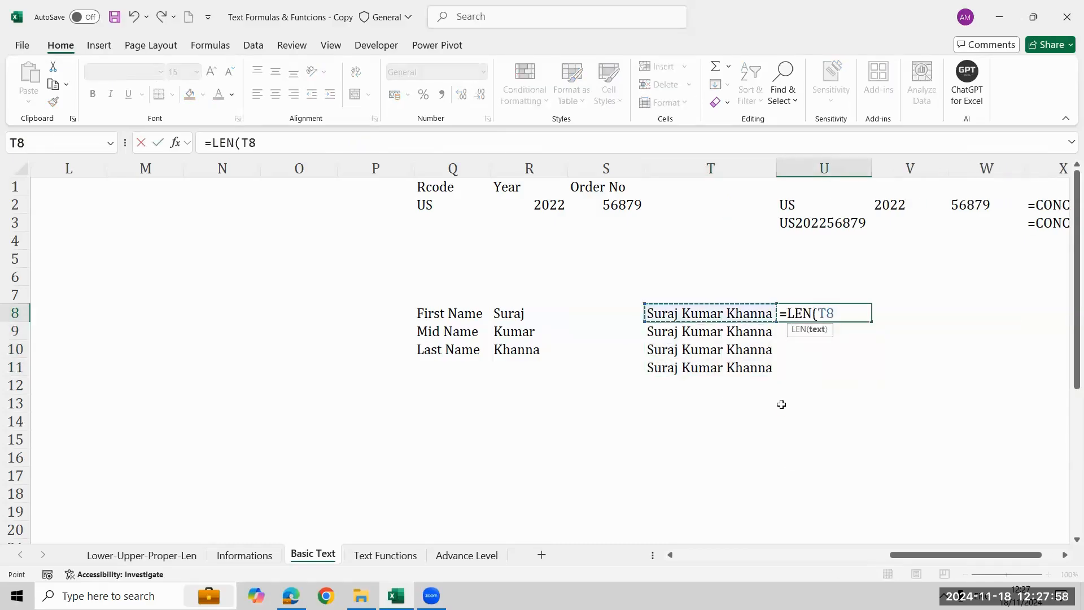
{"action": "key", "text": "Return"}
Fill the LEN formula from U8 down through U11.
{"action": "key", "text": "Up"}
{"action": "key", "text": "shift+Down"}
{"action": "key", "text": "shift+Down"}
{"action": "key", "text": "shift+Down"}
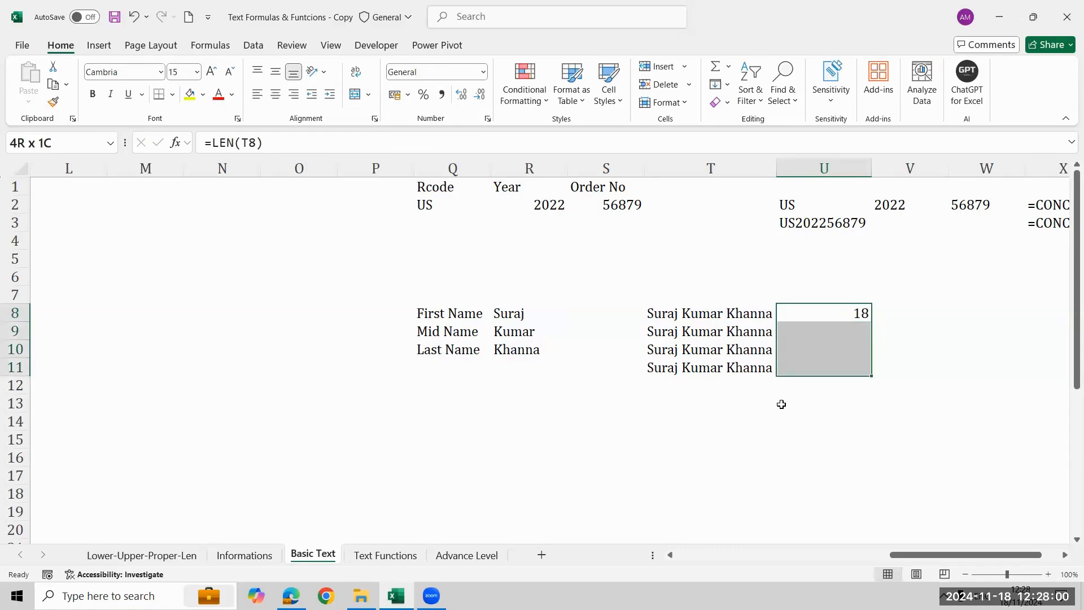
{"action": "key", "text": "ctrl+d"}
{"action": "key", "text": "ctrl+Down"}
{"action": "key", "text": "Down"}
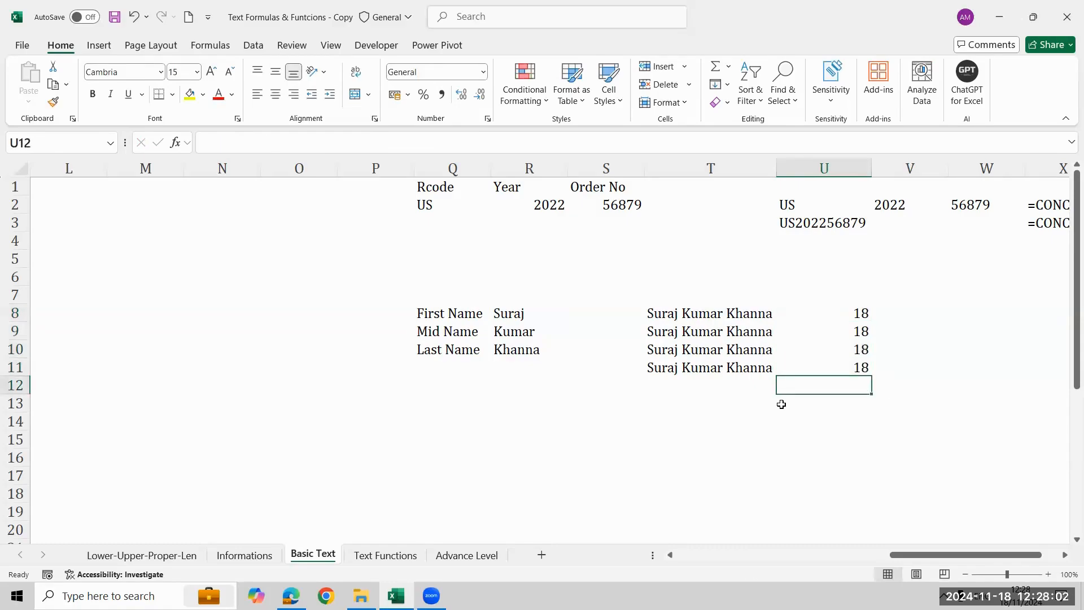
Clear the middle name in R9.
{"action": "key", "text": "Left"}
{"action": "key", "text": "Left"}
{"action": "key", "text": "Left"}
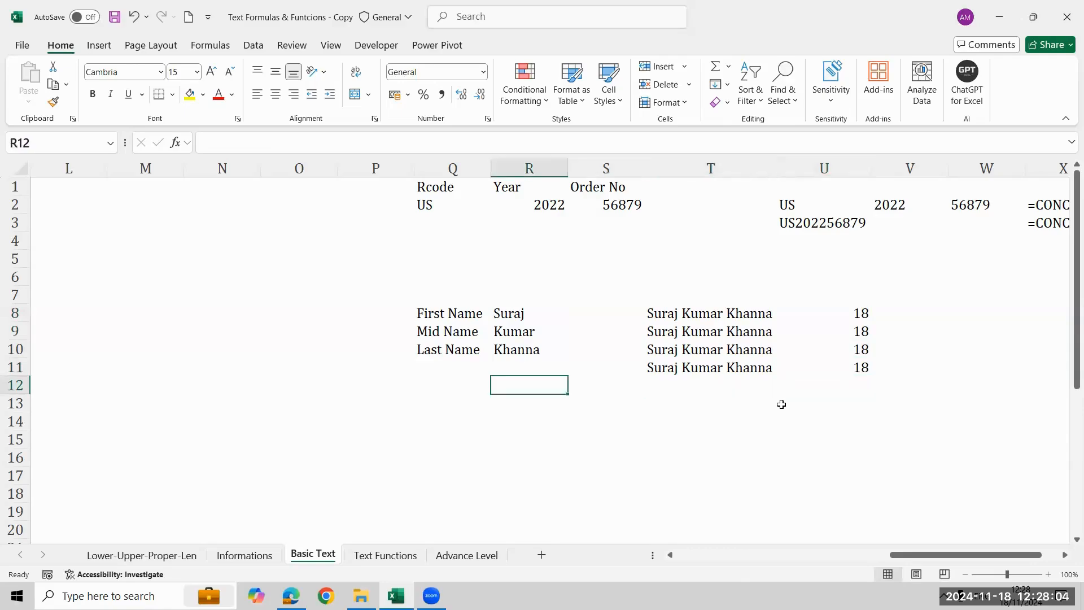
{"action": "key", "text": "Up"}
{"action": "key", "text": "Up"}
{"action": "key", "text": "Up"}
{"action": "key", "text": "Delete"}
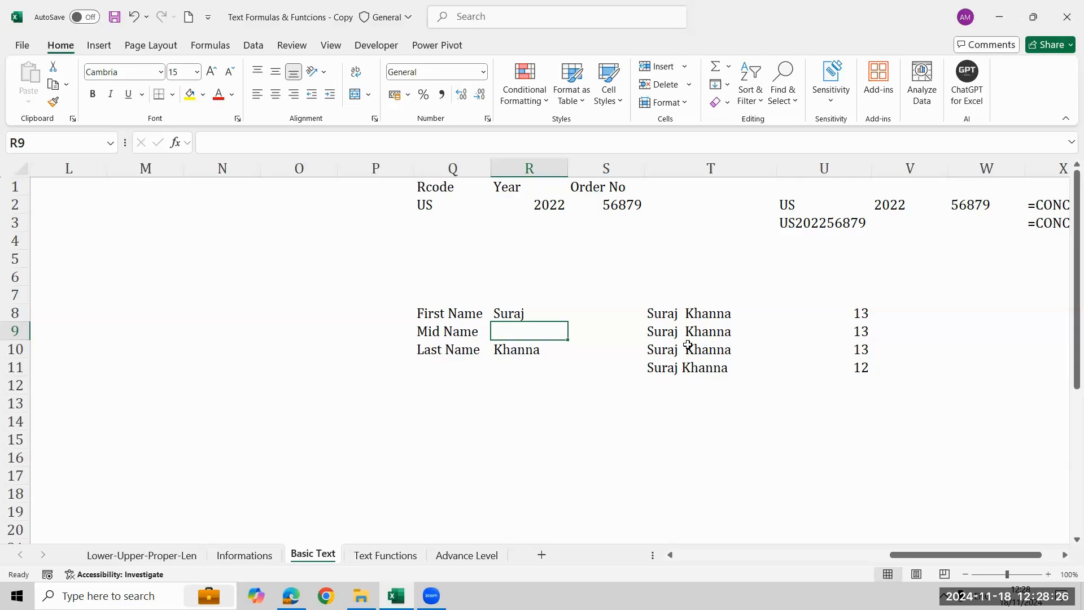
Examine the joined name in T11 and its TEXTJOIN formula that ignores empty cells.
{"action": "key", "text": "Right"}
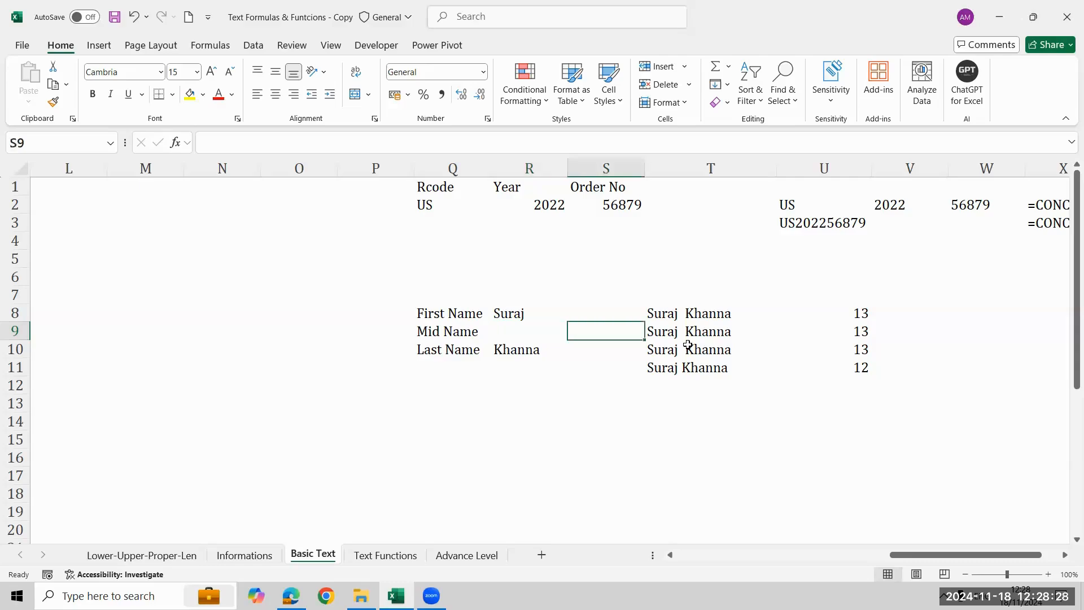
{"action": "key", "text": "Right"}
{"action": "key", "text": "Right"}
{"action": "key", "text": "Down"}
{"action": "key", "text": "Left"}
{"action": "key", "text": "Left"}
{"action": "key", "text": "Down"}
{"action": "key", "text": "Right"}
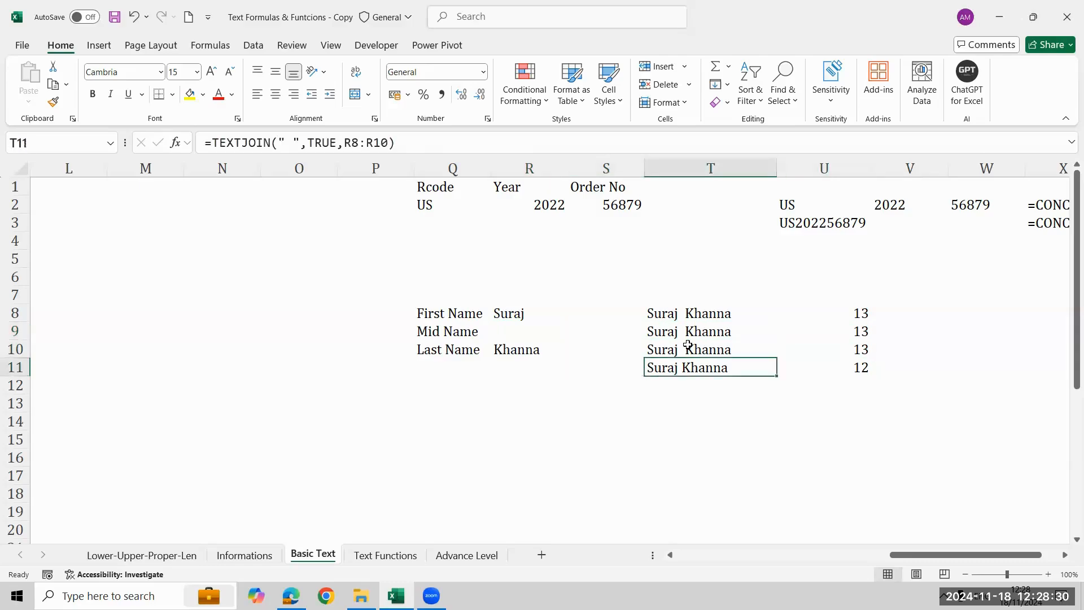
Enter a FORMULATEXT formula in V11 that references T11.
{"action": "key", "text": "Right"}
{"action": "key", "text": "Right"}
{"action": "key", "text": "Right"}
{"action": "key", "text": "Left"}
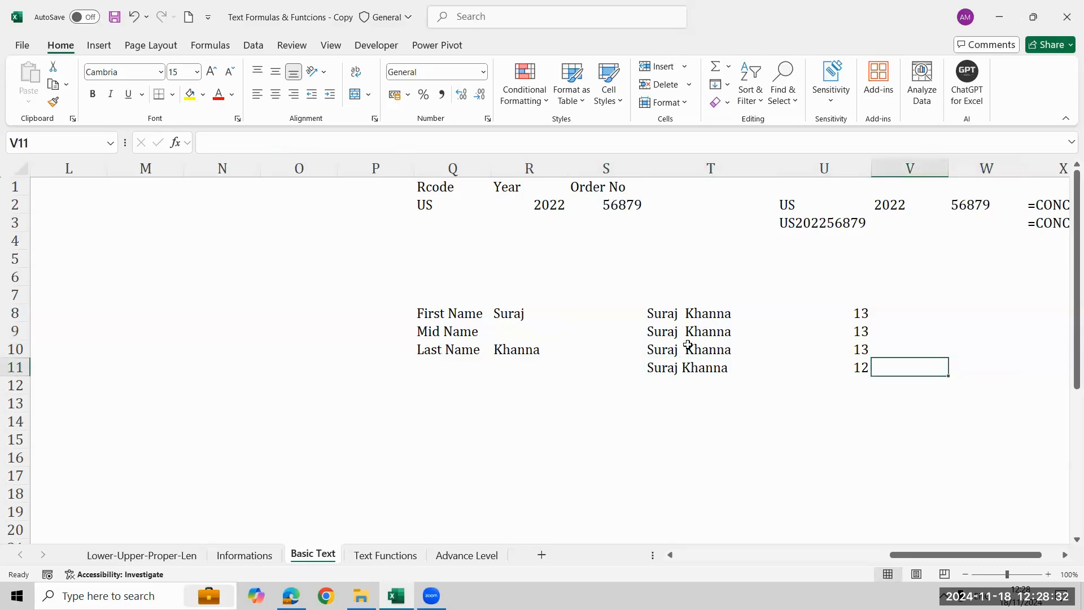
{"action": "key", "text": "Left"}
{"action": "key", "text": "Right"}
{"action": "type", "text": "="}
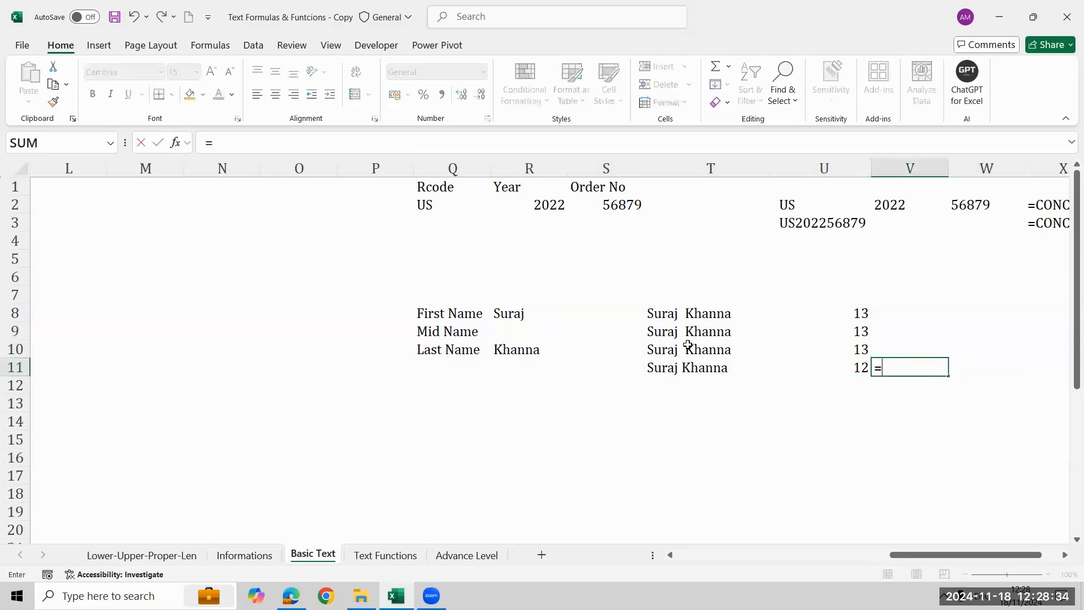
{"action": "type", "text": "form"}
{"action": "key", "text": "Tab"}
{"action": "key", "text": "Left"}
{"action": "key", "text": "Left"}
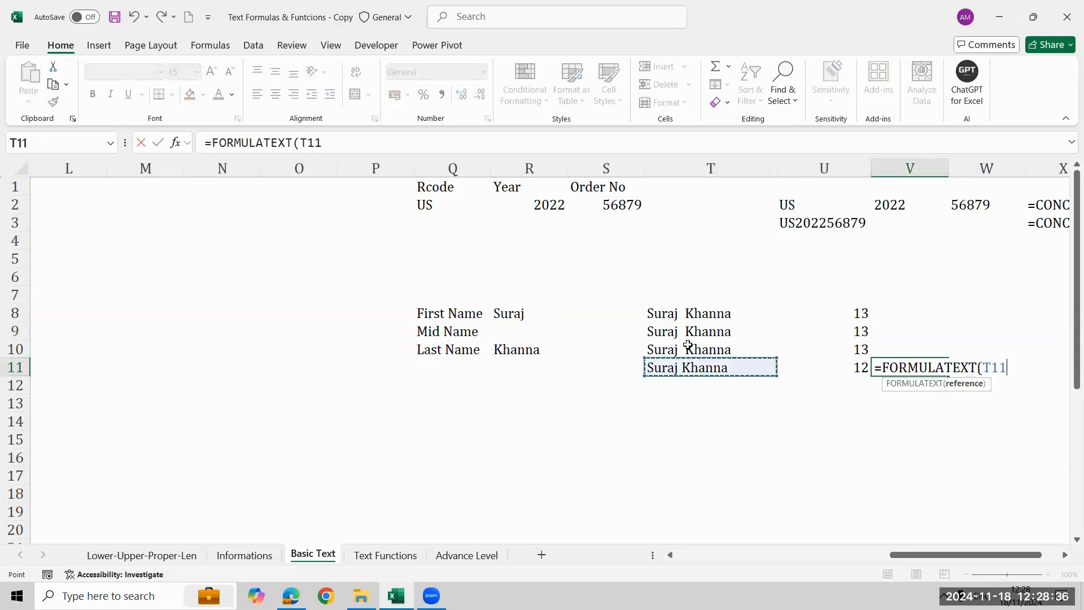
{"action": "key", "text": "Return"}
Move the FORMULATEXT formula from V11 up to V8.
{"action": "key", "text": "Up"}
{"action": "key", "text": "ctrl+c"}
{"action": "key", "text": "Up"}
{"action": "key", "text": "Up"}
{"action": "key", "text": "Up"}
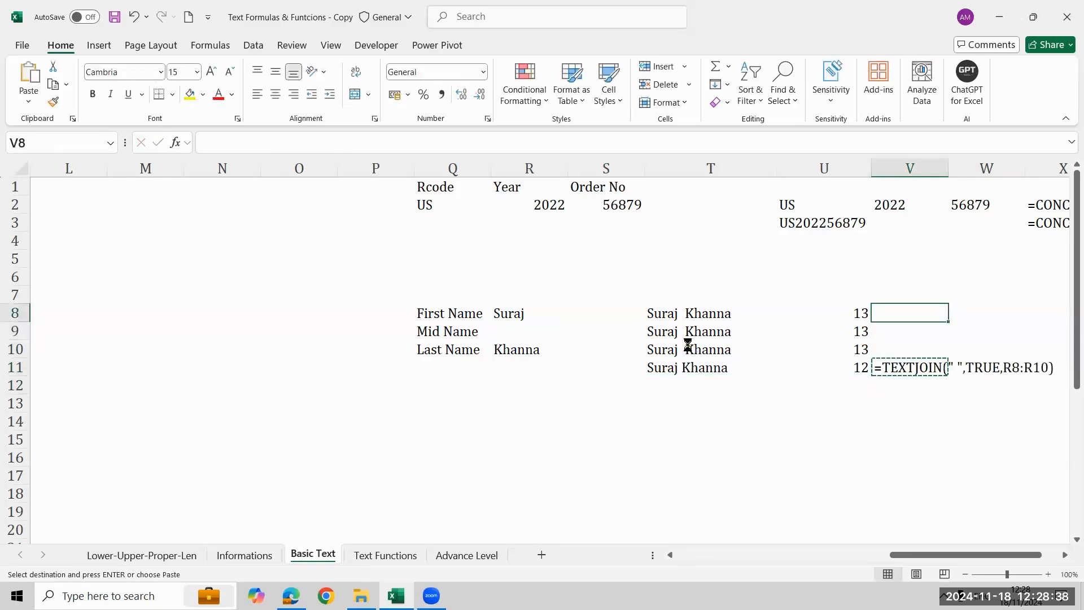
{"action": "key", "text": "ctrl+v"}
{"action": "key", "text": "shift+Down"}
{"action": "key", "text": "shift+Down"}
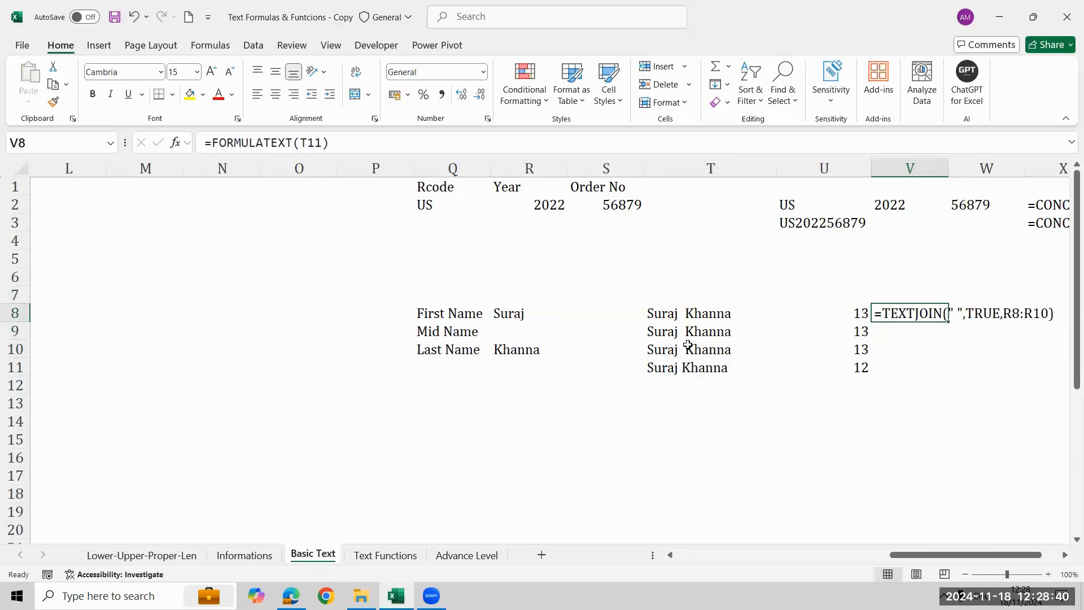
Replace the content of V8 with a FORMULATEXT formula that references T8.
{"action": "type", "text": "=FORMULATEXT("}
{"action": "key", "text": "Left"}
{"action": "key", "text": "Left"}
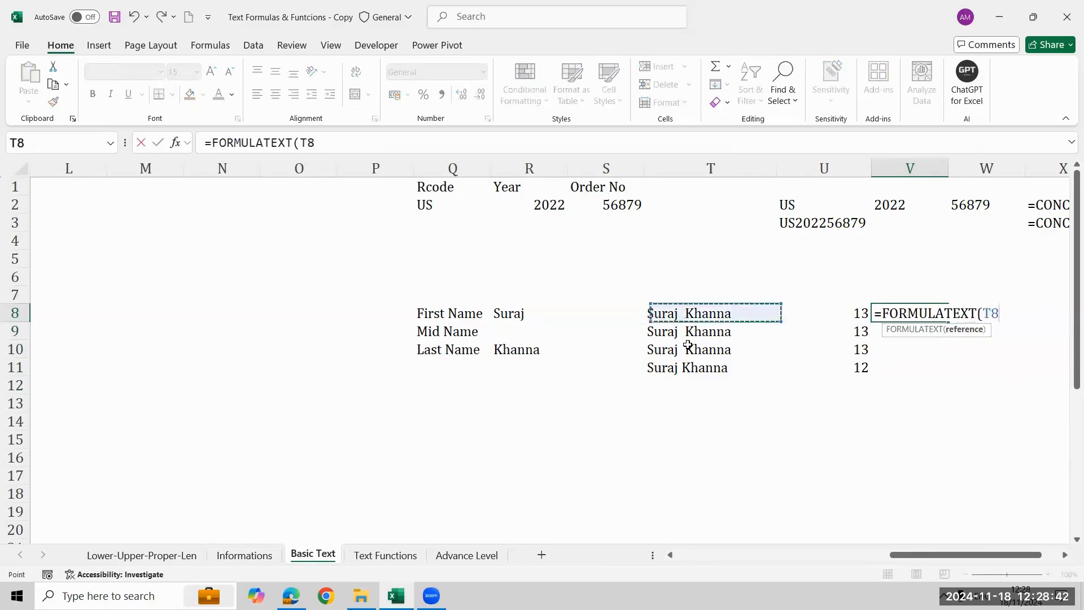
{"action": "key", "text": "ctrl+Return"}
Fill the FORMULATEXT formula from V8 down through V11.
{"action": "key", "text": "shift+Down"}
{"action": "key", "text": "shift+Down"}
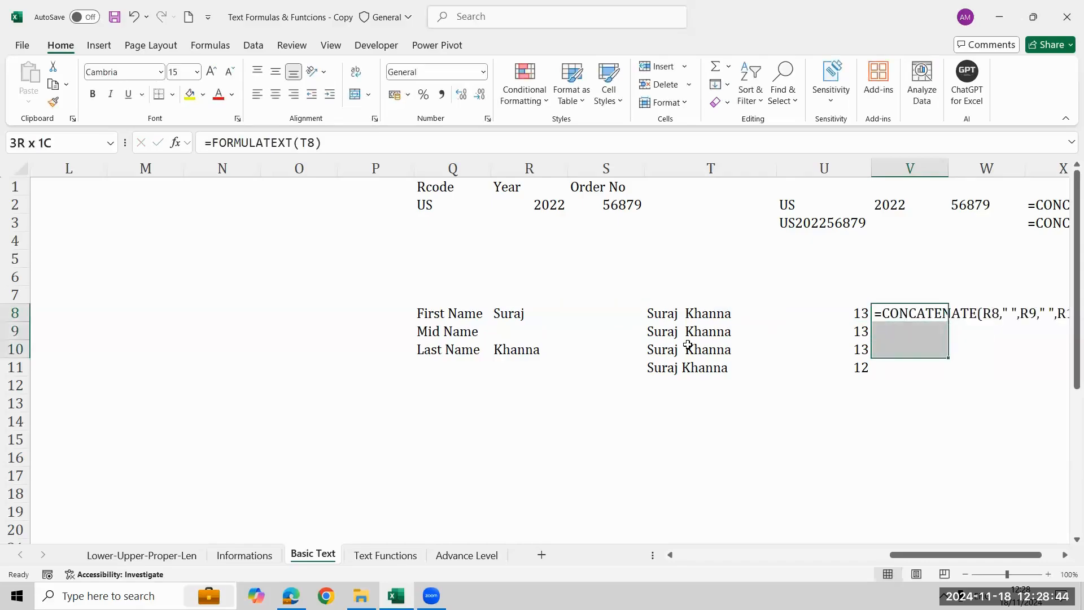
{"action": "key", "text": "ctrl+d"}
{"action": "key", "text": "Down"}
{"action": "key", "text": "Down"}
{"action": "key", "text": "Down"}
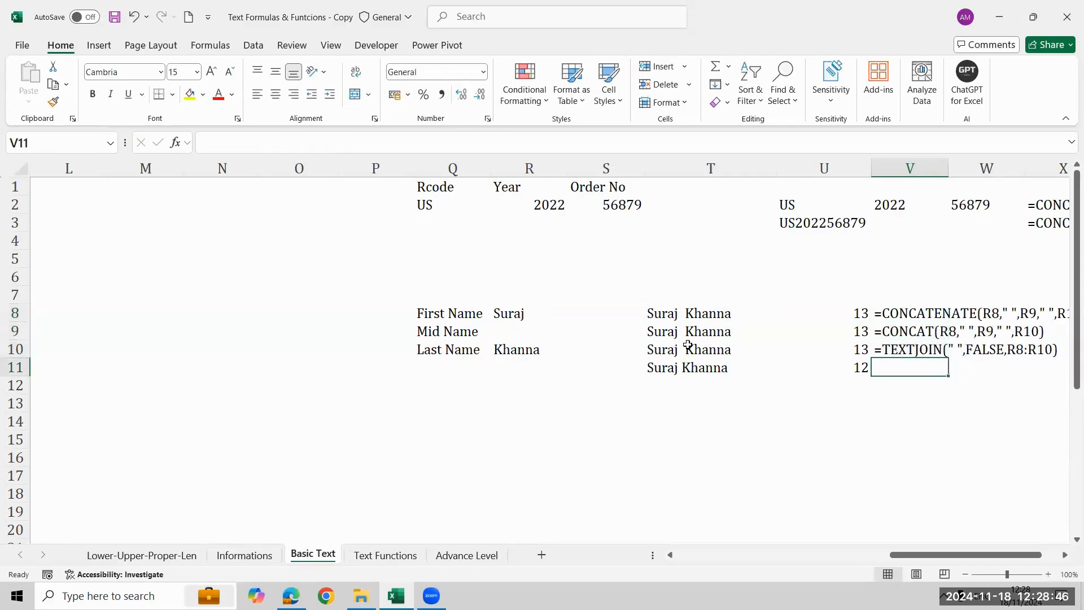
{"action": "key", "text": "ctrl+d"}
{"action": "key", "text": "Down"}
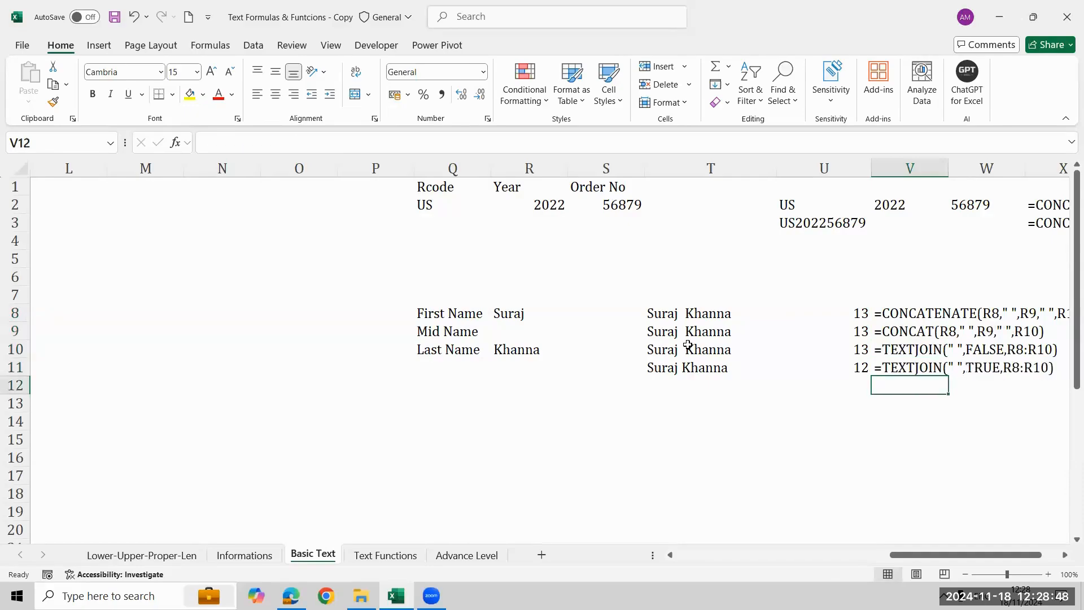
Compare the formula texts in V8:V10 with the TEXTJOIN formula using TRUE in V11.
{"action": "key", "text": "Right"}
{"action": "key", "text": "Right"}
{"action": "key", "text": "Right"}
{"action": "key", "text": "Left"}
{"action": "key", "text": "Left"}
{"action": "key", "text": "Left"}
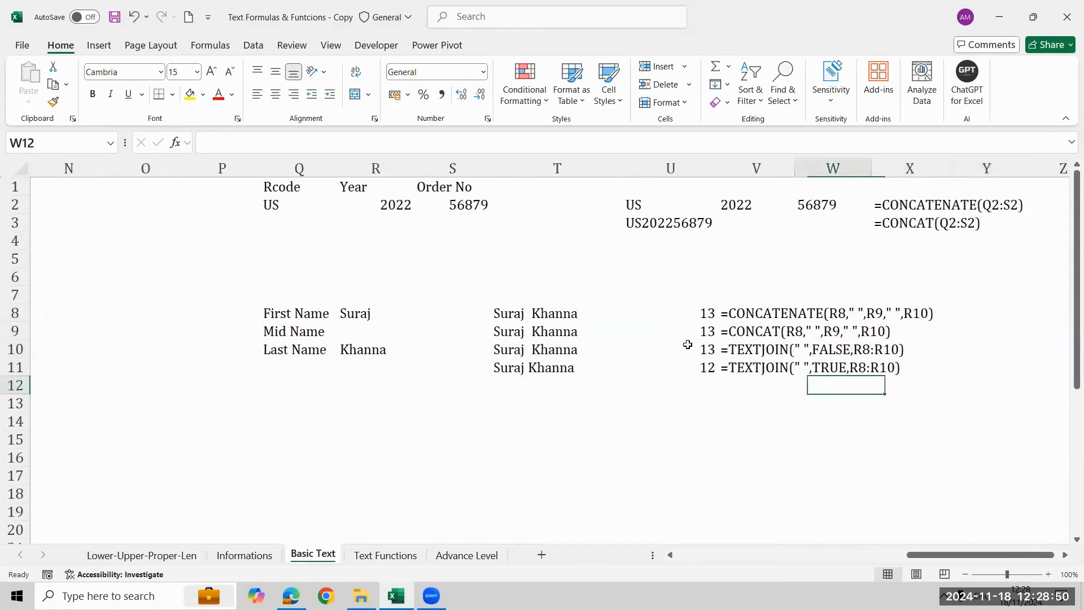
{"action": "key", "text": "Up"}
{"action": "key", "text": "Up"}
{"action": "key", "text": "shift+Up"}
{"action": "key", "text": "shift+Up"}
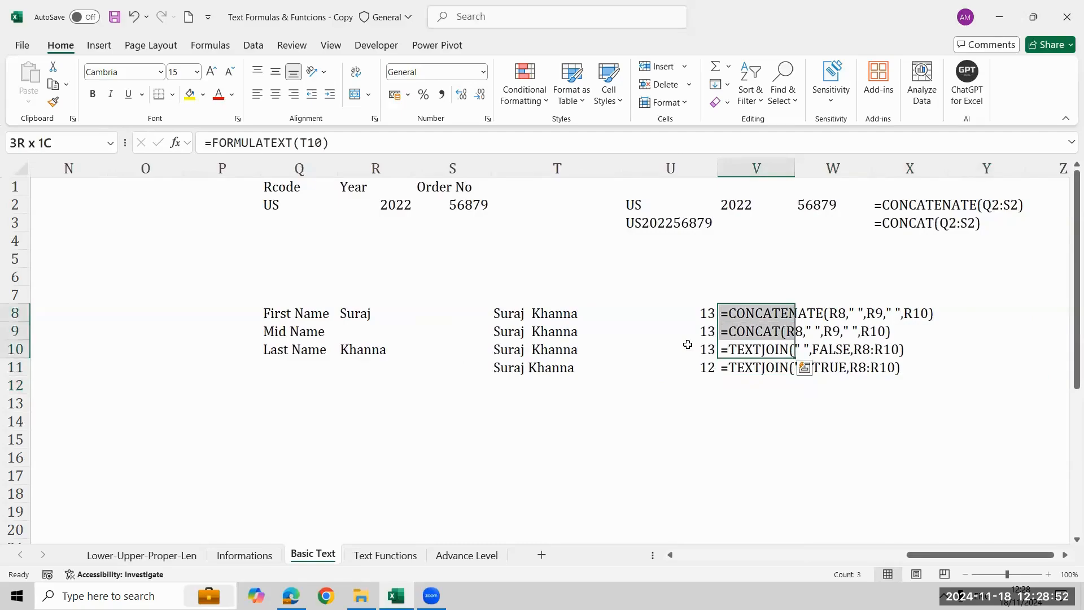
{"action": "key", "text": "Down"}
{"action": "key", "text": "shift+Right"}
{"action": "key", "text": "shift+Right"}
{"action": "key", "text": "shift+Right"}
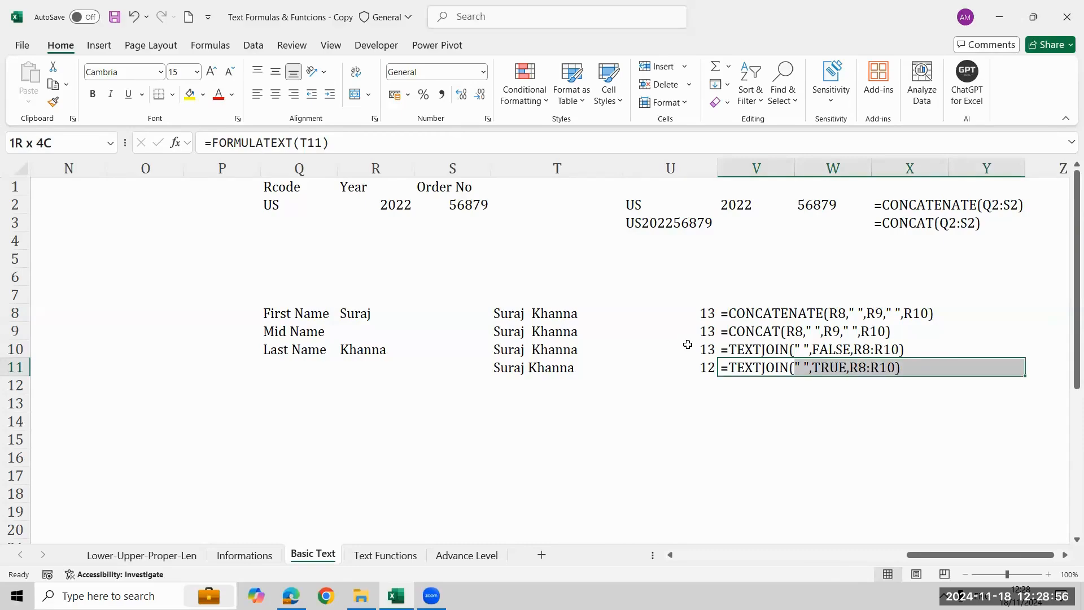
{"action": "key", "text": "Left"}
{"action": "key", "text": "Left"}
{"action": "key", "text": "Down"}
{"action": "key", "text": "Down"}
{"action": "key", "text": "Left"}
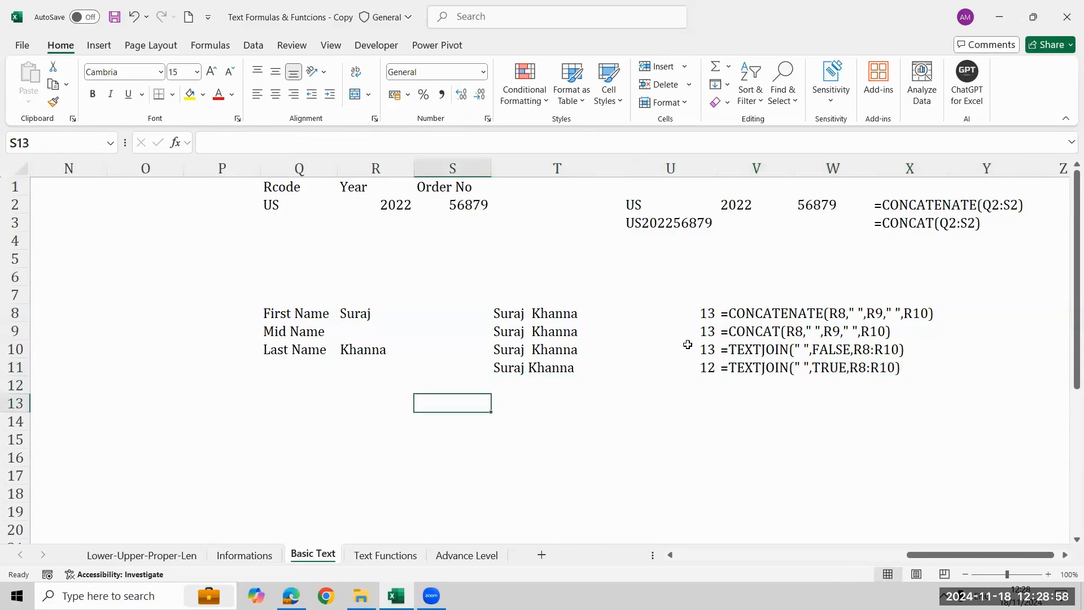
{"action": "key", "text": "Right"}
{"action": "type", "text": "=te"}
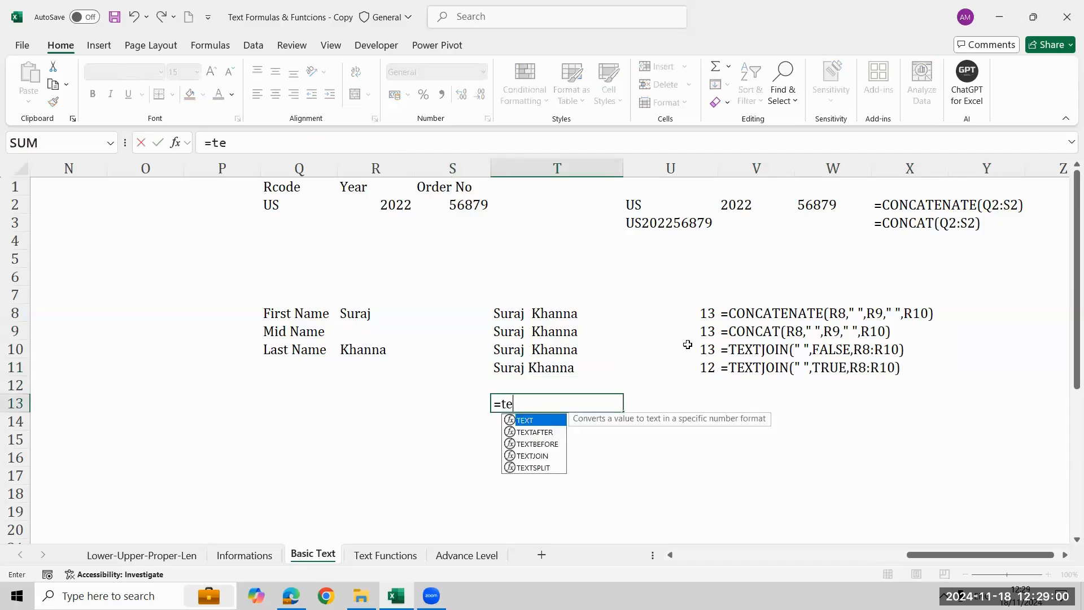
{"action": "key", "text": "Down"}
{"action": "key", "text": "Down"}
{"action": "key", "text": "Down"}
{"action": "key", "text": "Tab"}
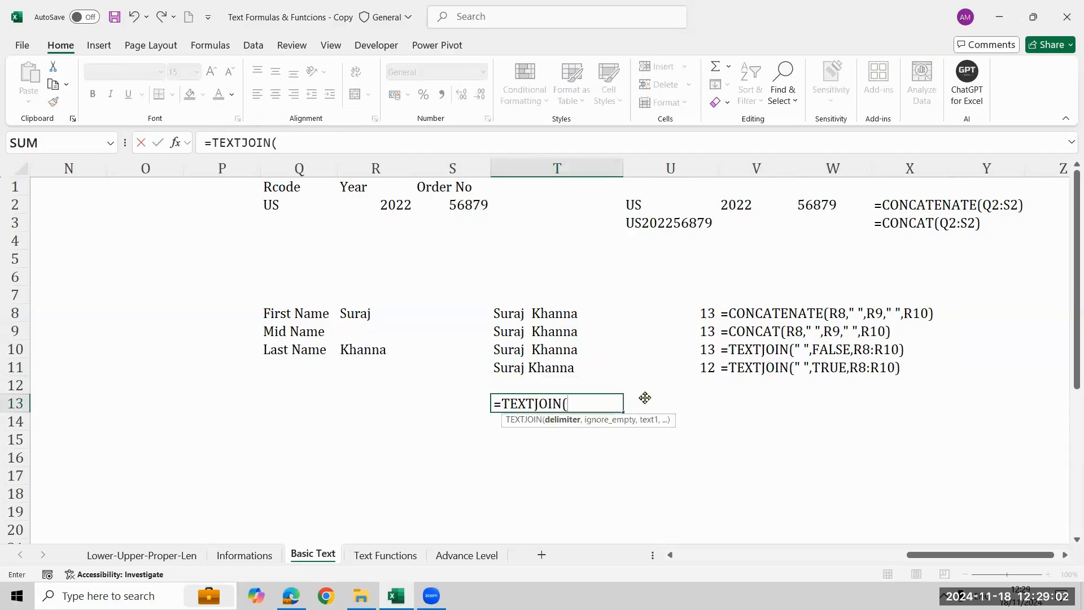
{"action": "type", "text": "\" \","}
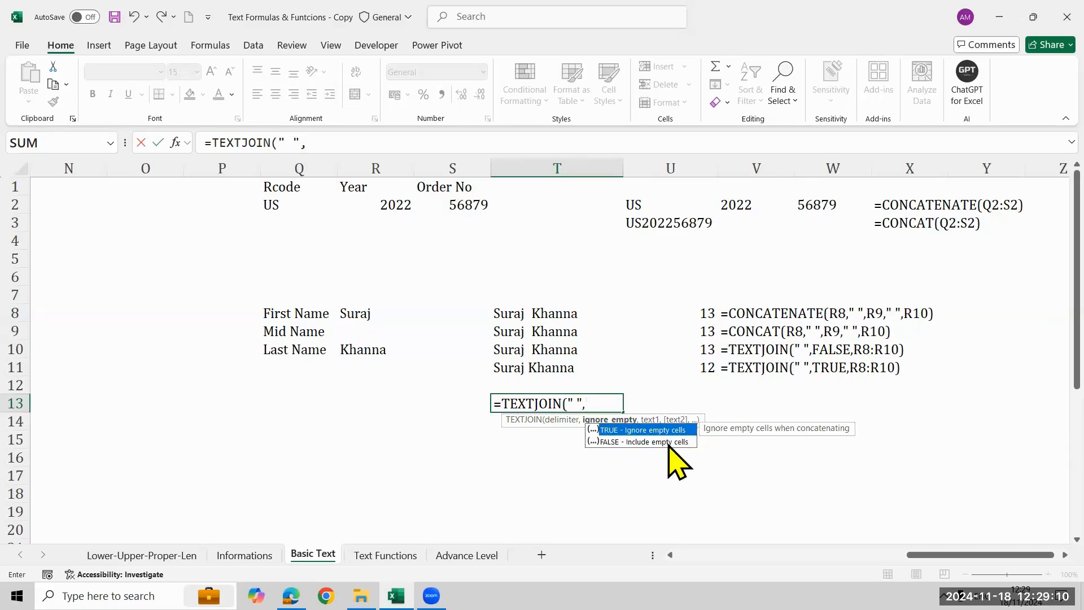
{"action": "key", "text": "Tab"}
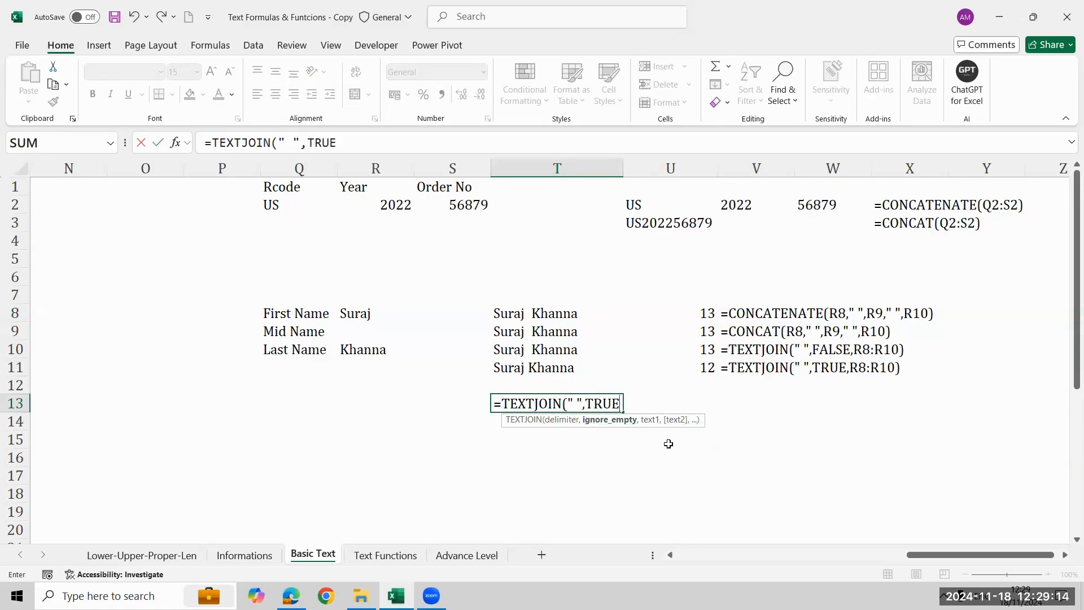
{"action": "key", "text": "Escape"}
Enter a middle initial in cell R9 beside the Mid Name label.
{"action": "key", "text": "Left"}
{"action": "key", "text": "Left"}
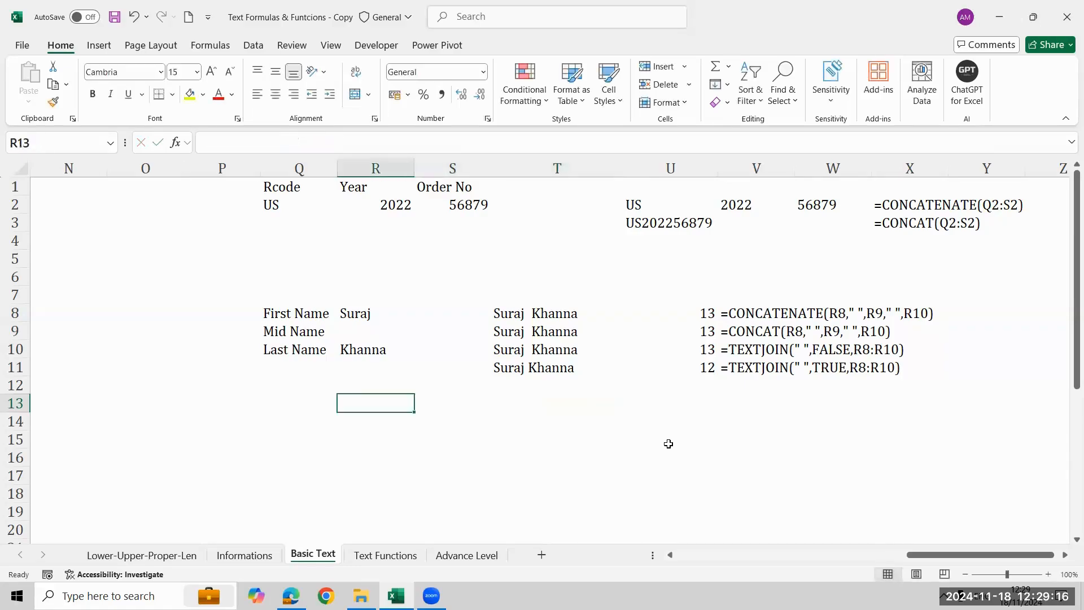
{"action": "key", "text": "Up"}
{"action": "key", "text": "Up"}
{"action": "key", "text": "Up"}
{"action": "key", "text": "Up"}
{"action": "type", "text": "K"}
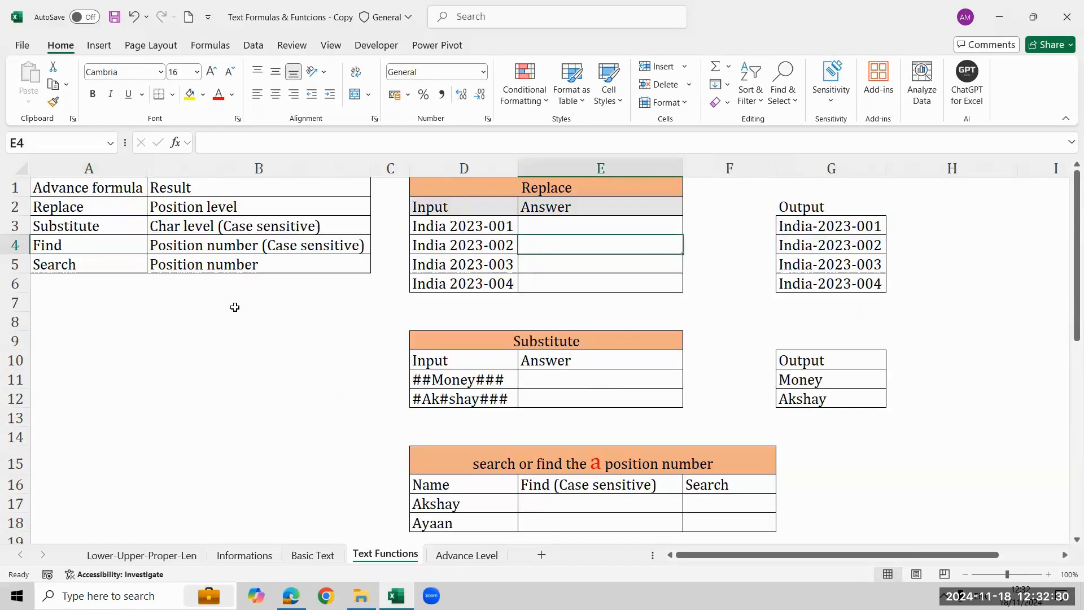
Compare the Replace table's input text in D3 with the expected output in G3, focusing on the character after India.
{"action": "left_click", "coordinate": [212, 210]}
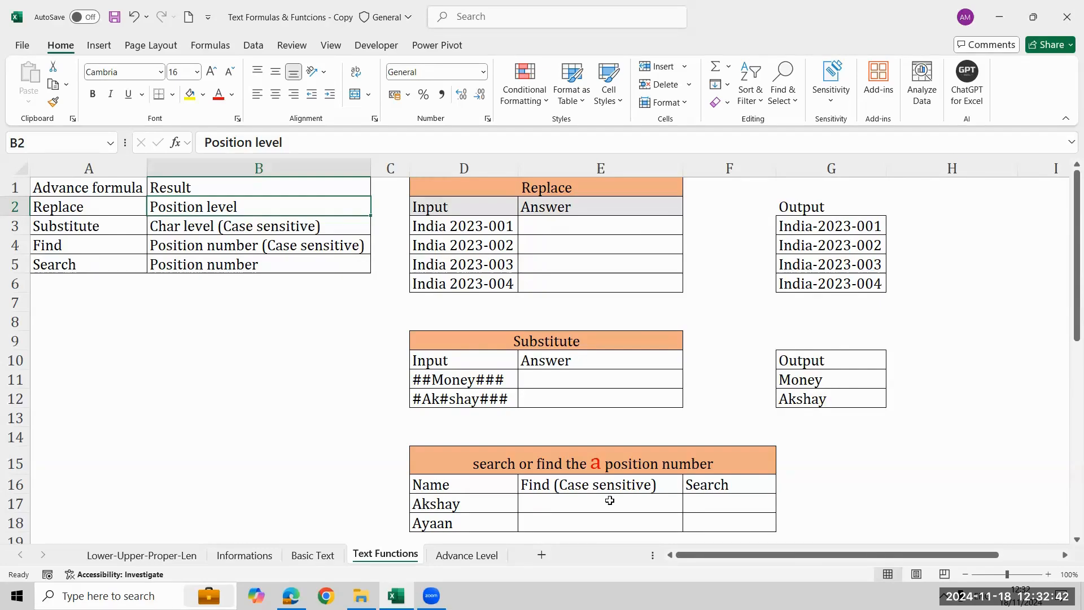
{"action": "left_click", "coordinate": [4, 178]}
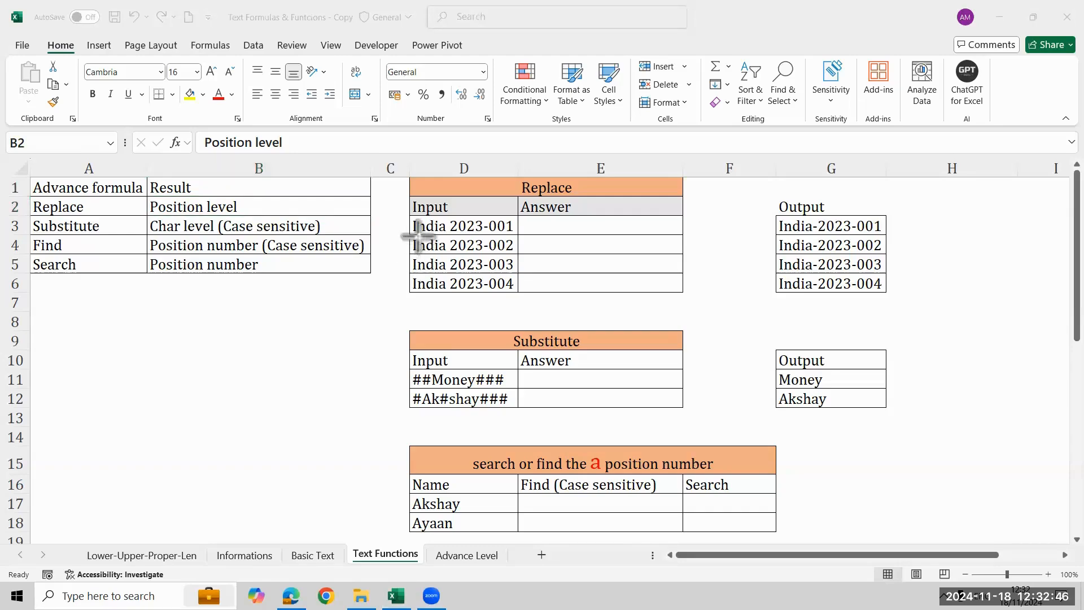
{"action": "left_click_drag", "start_coordinate": [418, 236], "coordinate": [514, 234]}
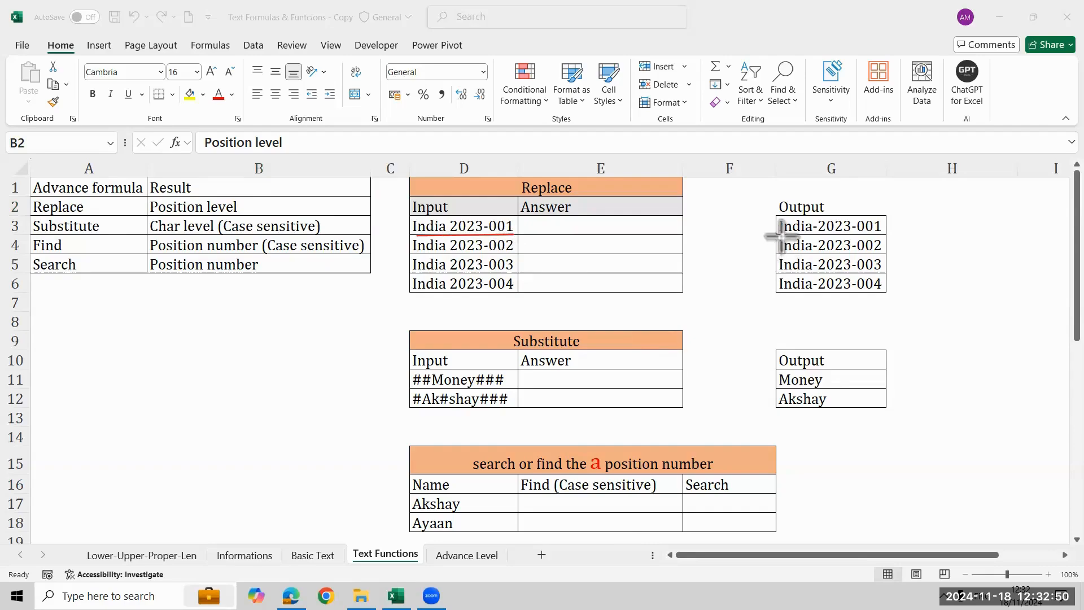
{"action": "left_click_drag", "start_coordinate": [781, 236], "coordinate": [857, 234]}
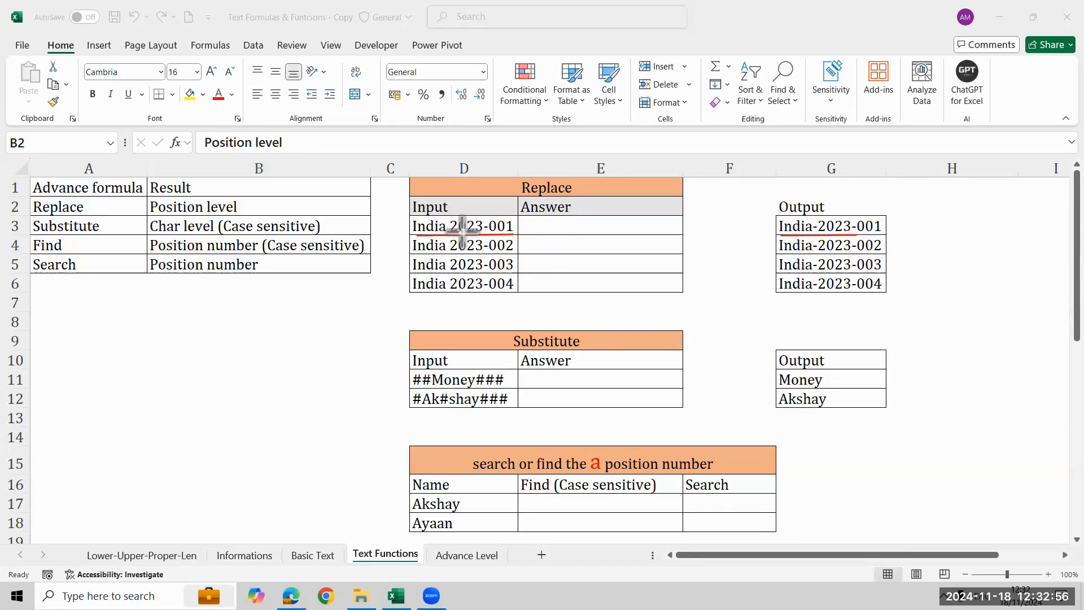
{"action": "left_click_drag", "start_coordinate": [436, 213], "coordinate": [447, 231]}
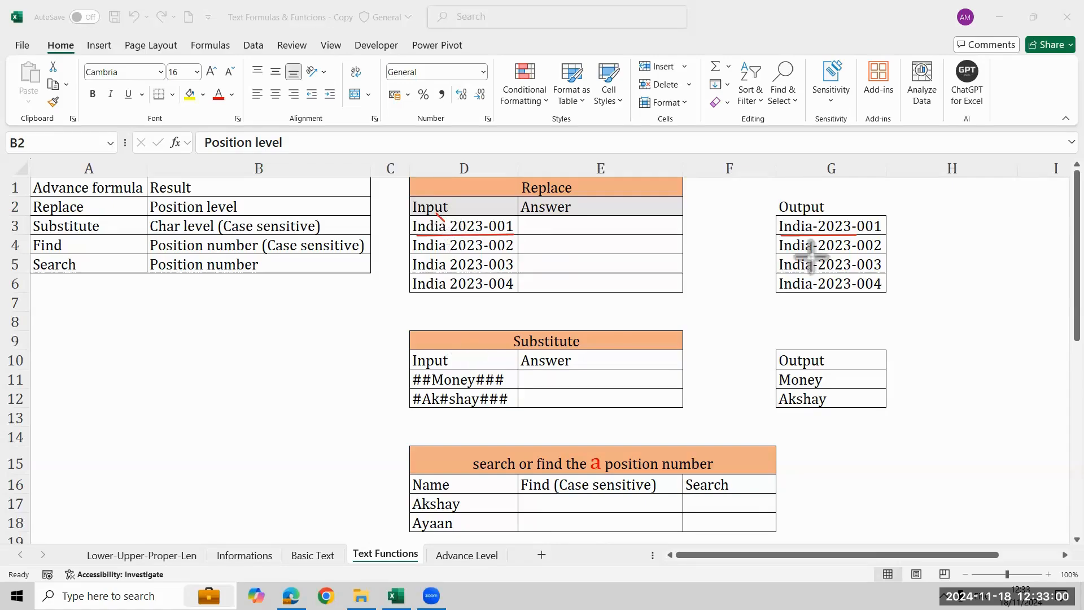
{"action": "left_click_drag", "start_coordinate": [830, 205], "coordinate": [815, 224]}
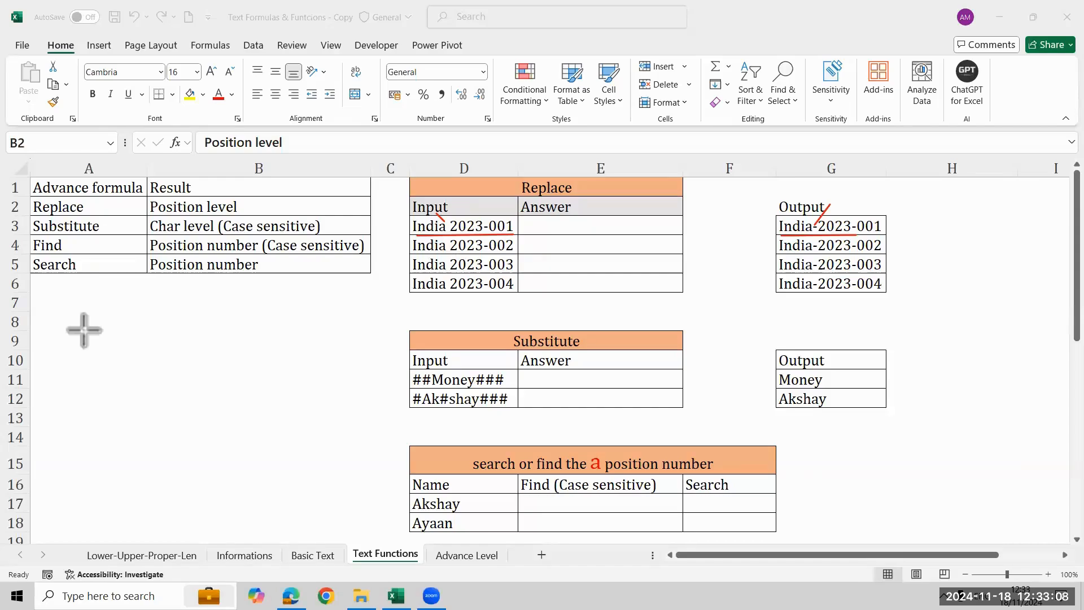
Enter =REPLACE(D3,6,1,"-") in E3 to swap the space after India for a hyphen.
{"action": "left_click", "coordinate": [545, 229]}
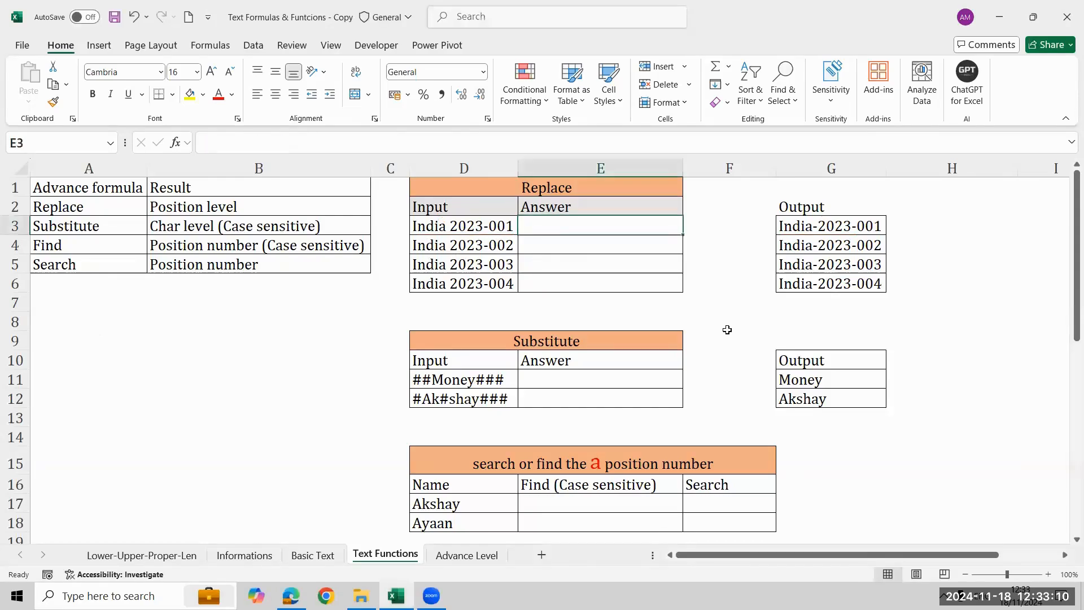
{"action": "type", "text": "=re"}
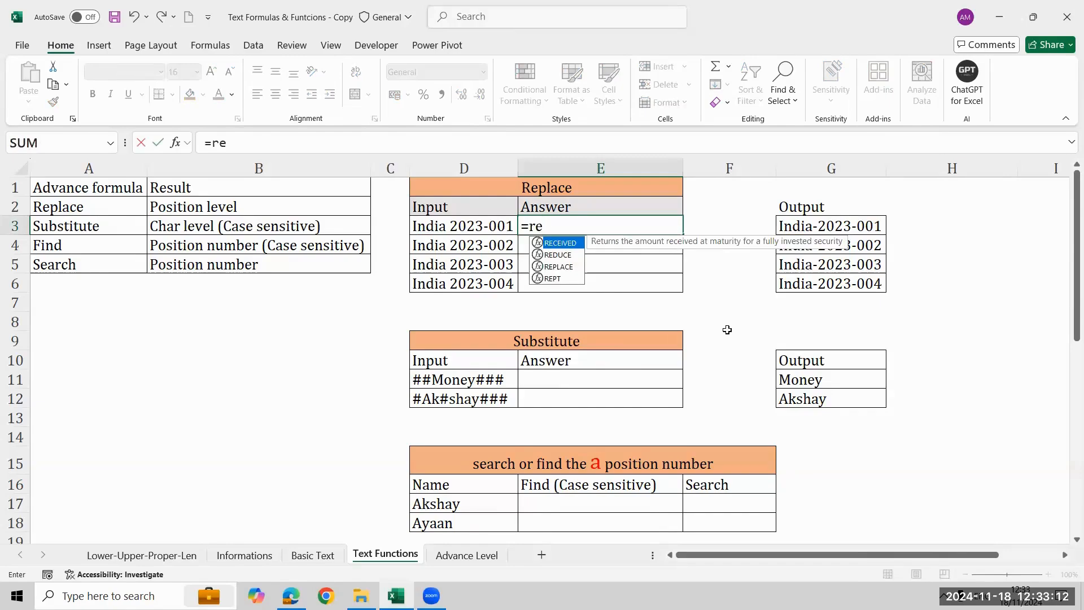
{"action": "key", "text": "Down"}
{"action": "key", "text": "Down"}
{"action": "key", "text": "Tab"}
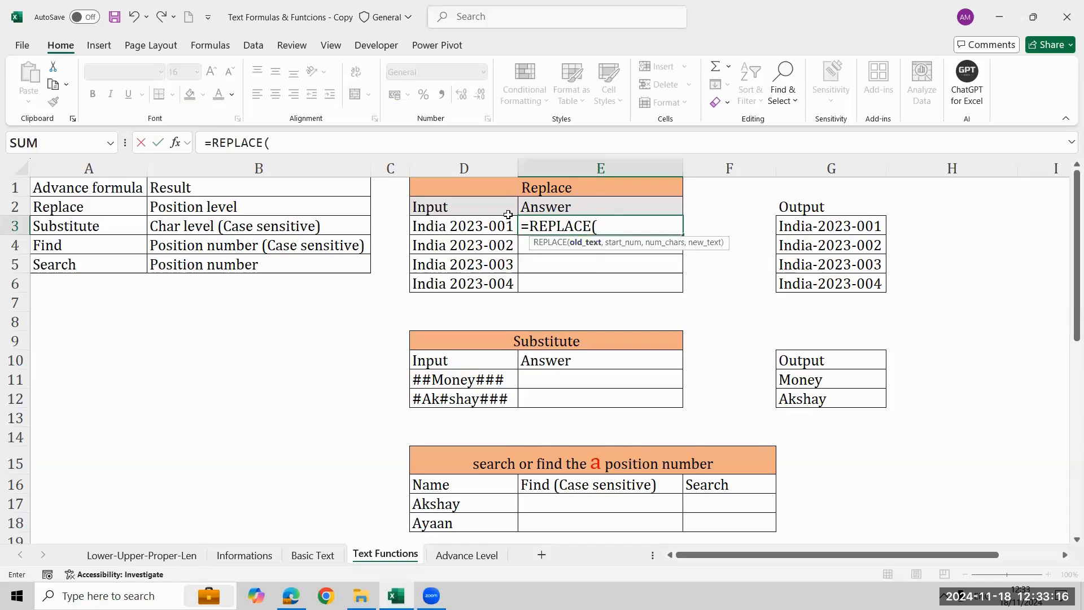
{"action": "left_click", "coordinate": [481, 222]}
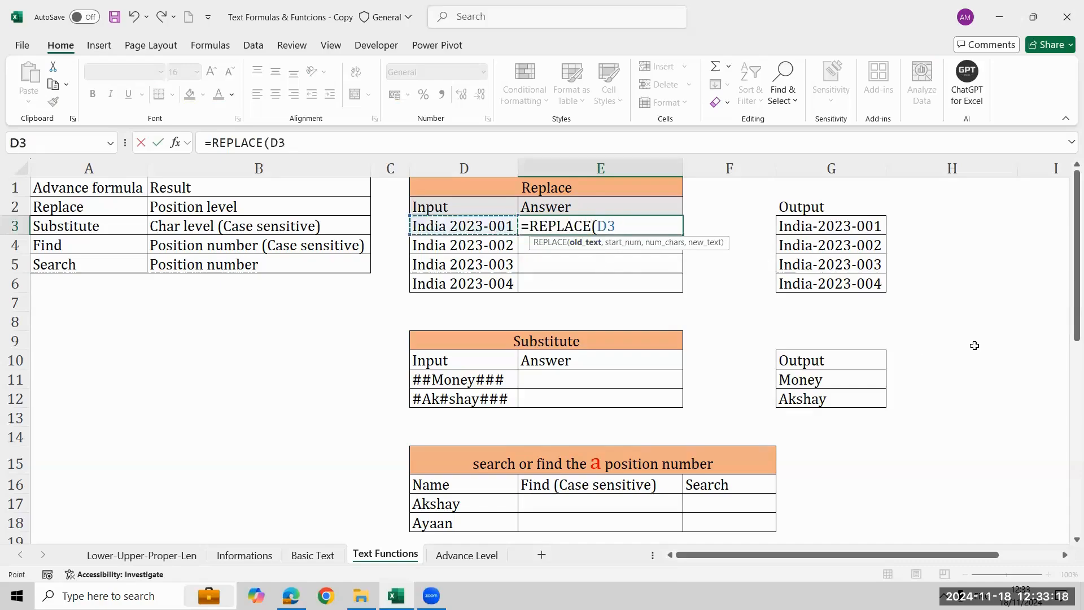
{"action": "type", "text": ","}
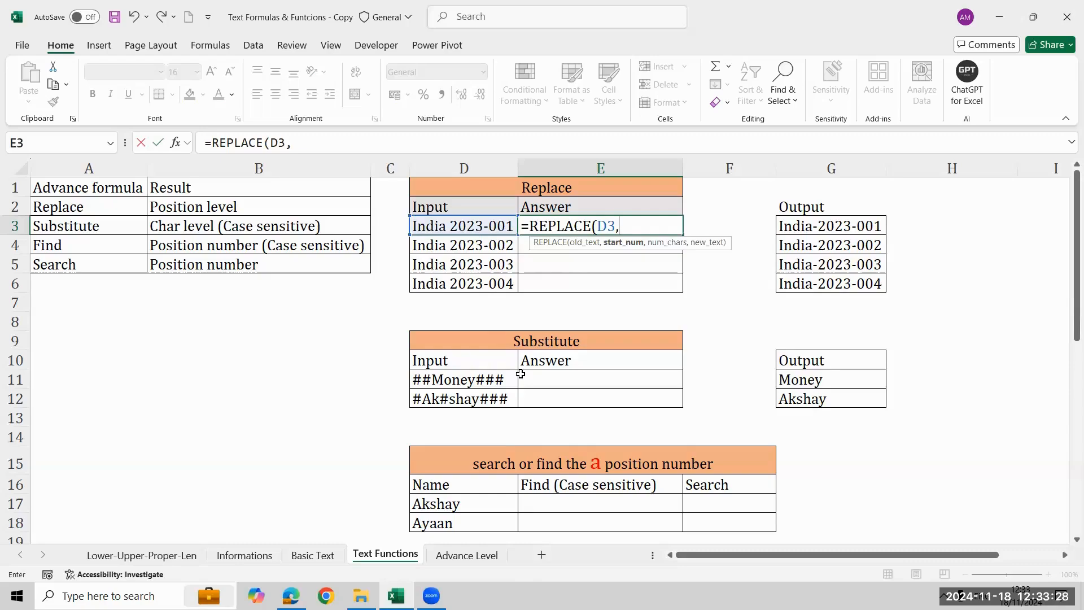
{"action": "type", "text": "6,"}
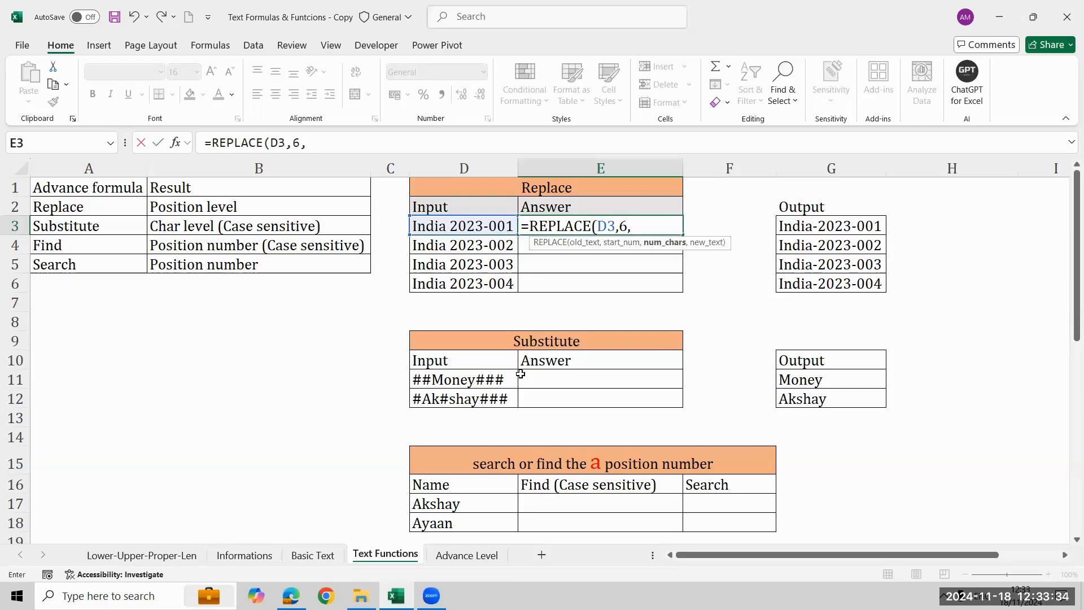
{"action": "type", "text": "1,\"-\")"}
{"action": "key", "text": "Return"}
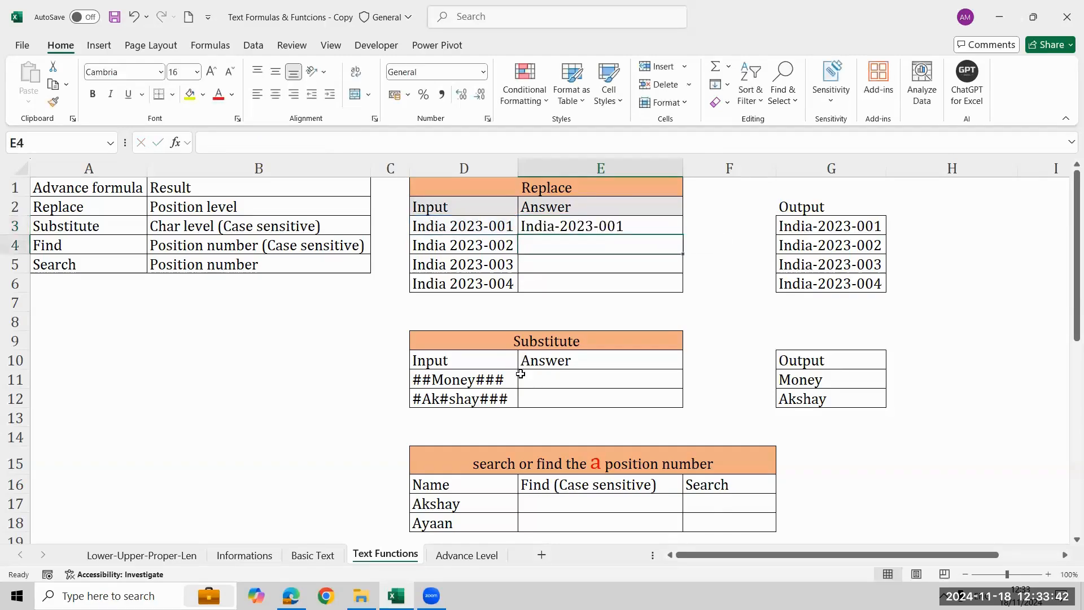
Fill the REPLACE formula from E3 down through E6.
{"action": "key", "text": "Up"}
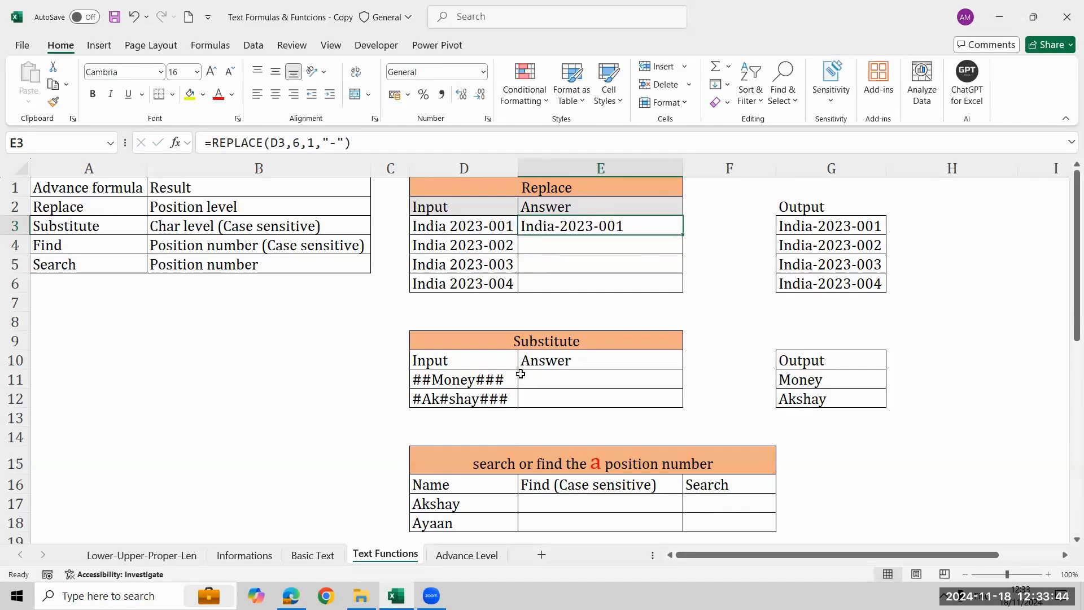
{"action": "key", "text": "shift+Down"}
{"action": "key", "text": "shift+Down"}
{"action": "key", "text": "shift+Down"}
{"action": "key", "text": "shift+Down"}
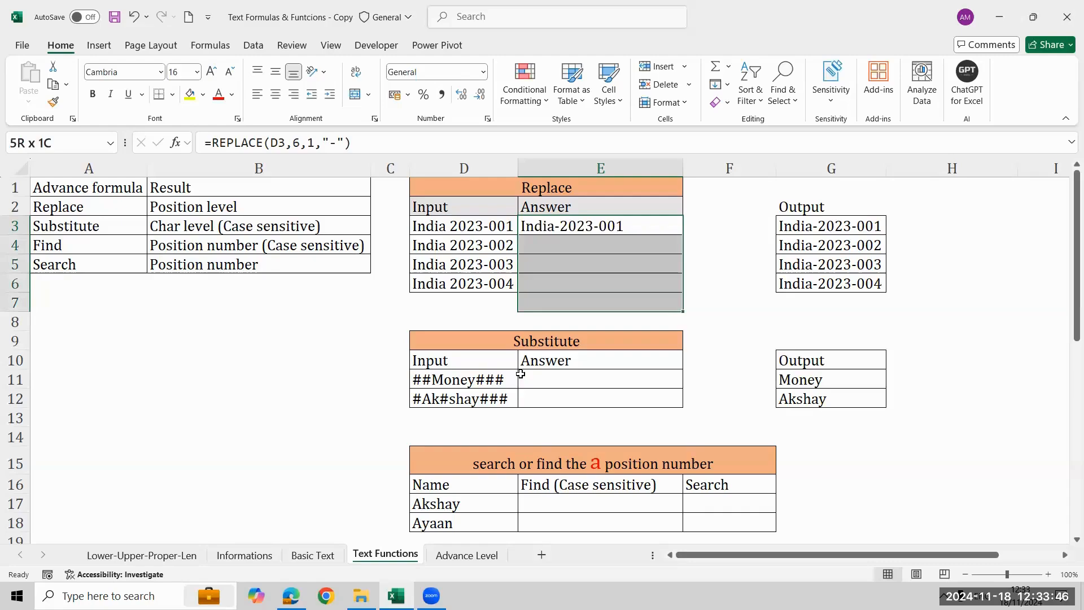
{"action": "key", "text": "shift+Up"}
{"action": "key", "text": "ctrl+d"}
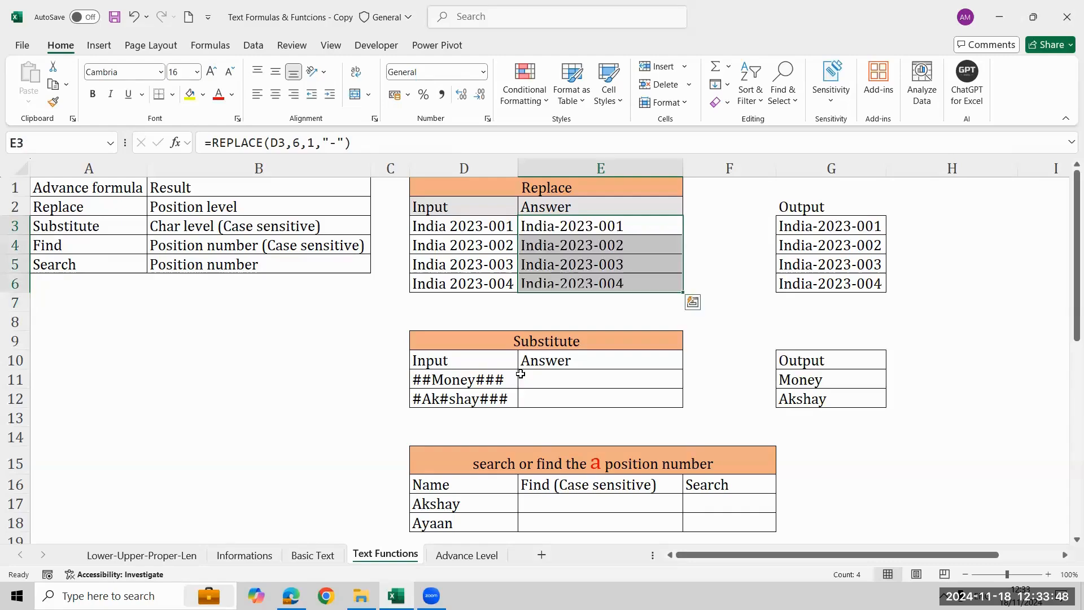
{"action": "key", "text": "Down"}
{"action": "key", "text": "Down"}
{"action": "key", "text": "Down"}
{"action": "key", "text": "Down"}
{"action": "key", "text": "Down"}
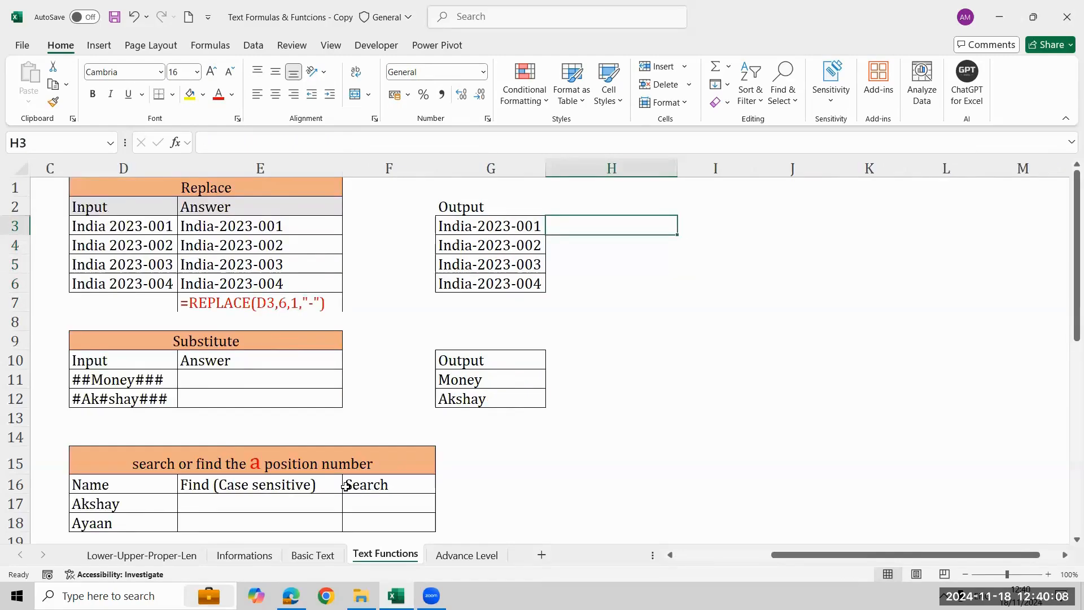
Enter =REPLACE(G3,10,1,"4") in H3 to change the year's last digit to 4.
{"action": "type", "text": "="}
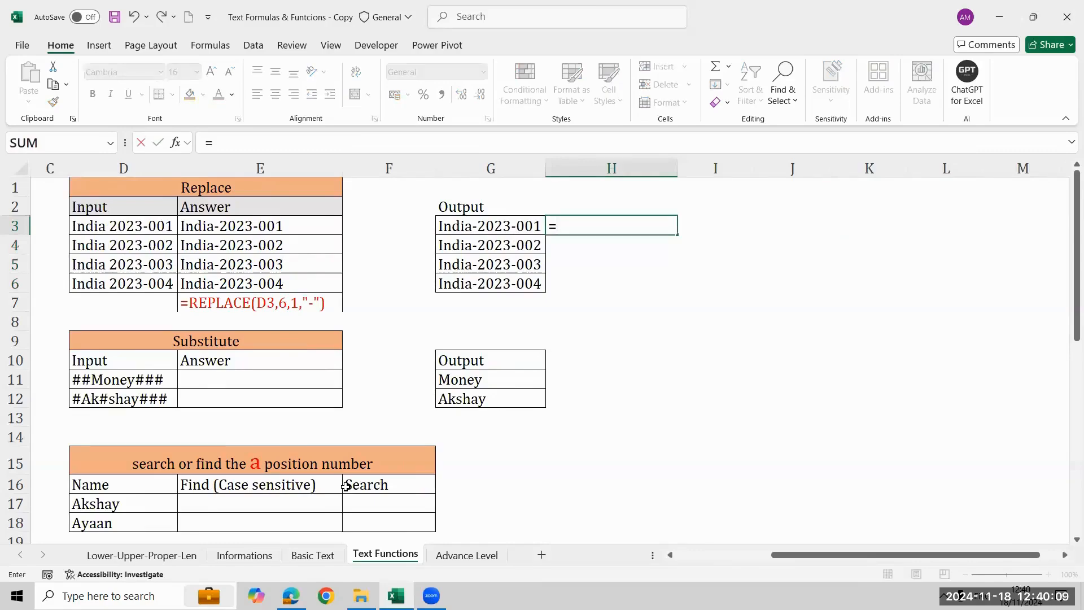
{"action": "type", "text": "replace("}
{"action": "key", "text": "Left"}
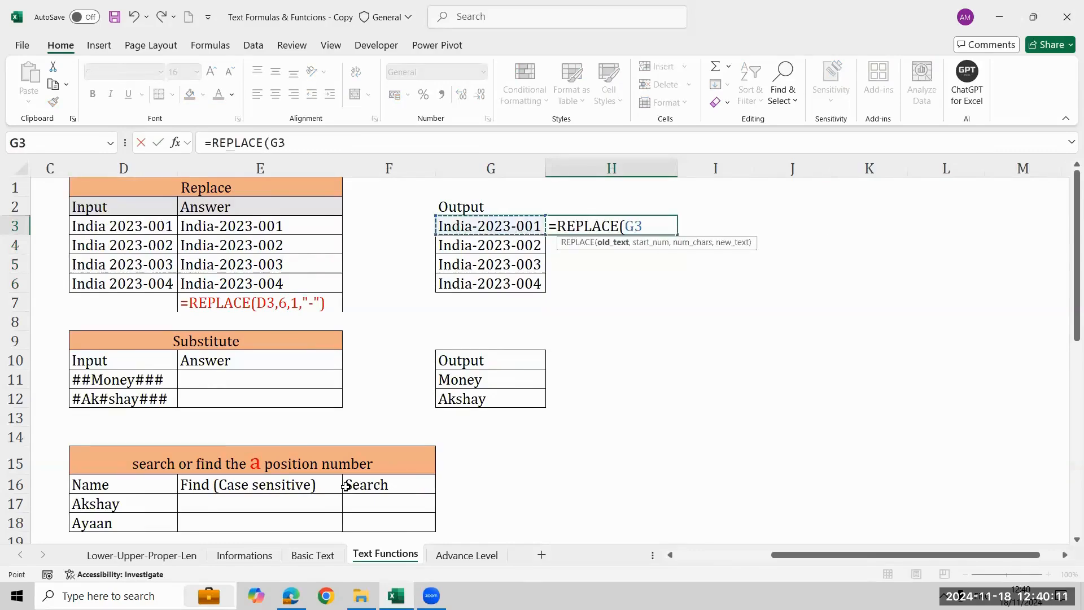
{"action": "type", "text": ","}
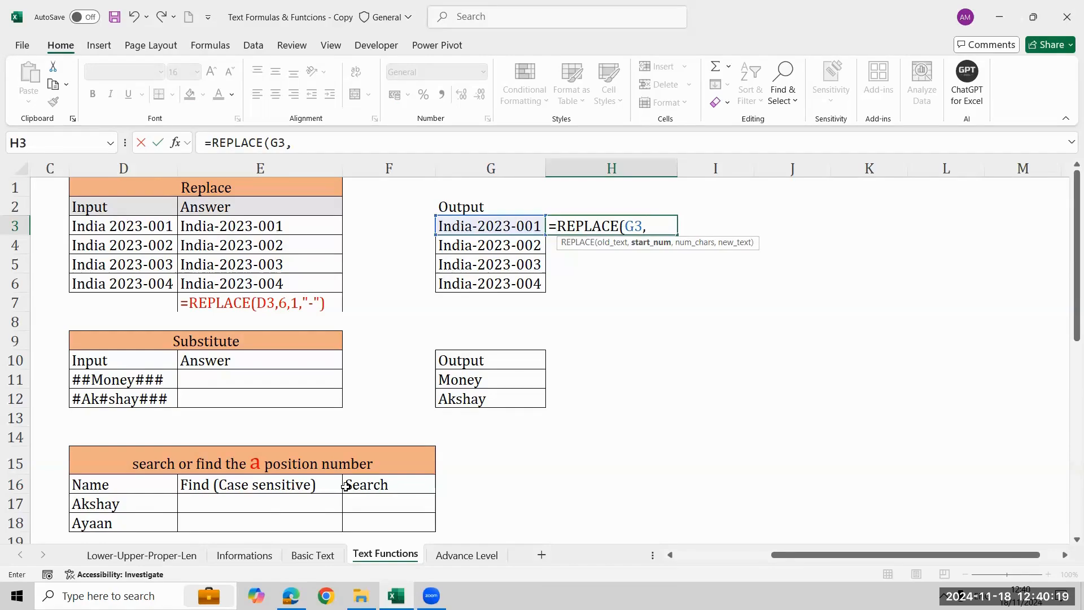
{"action": "type", "text": "10,"}
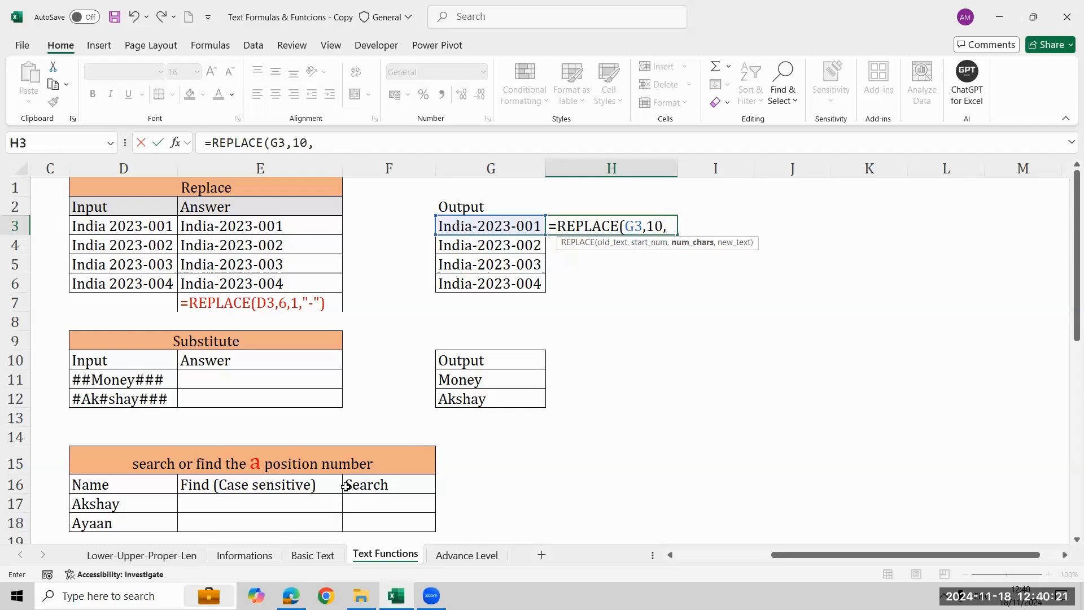
{"action": "type", "text": "1,\""}
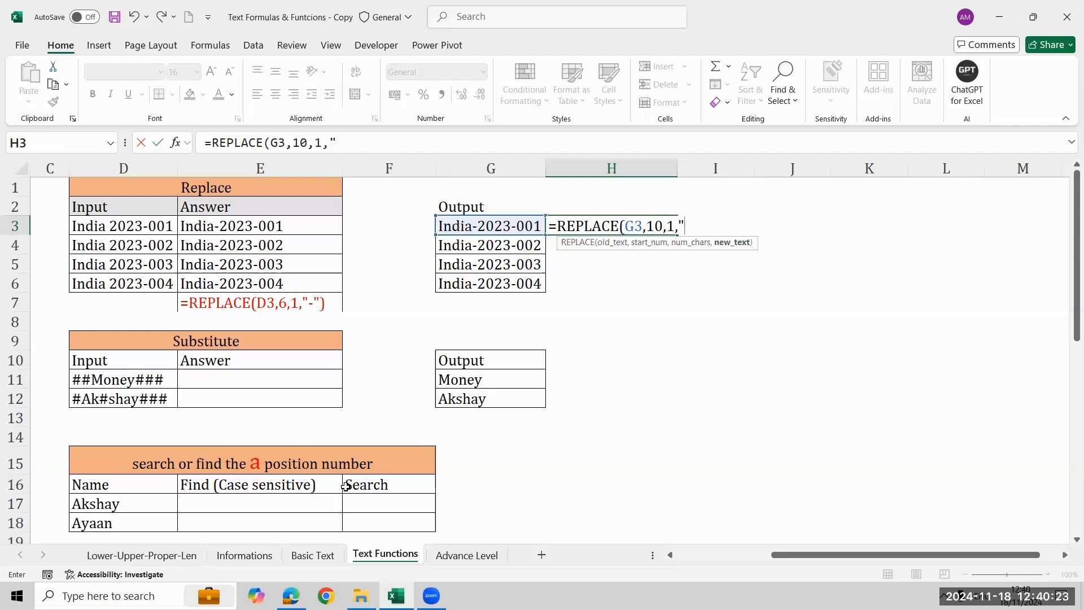
{"action": "type", "text": "4:"}
{"action": "type", "text": "\")"}
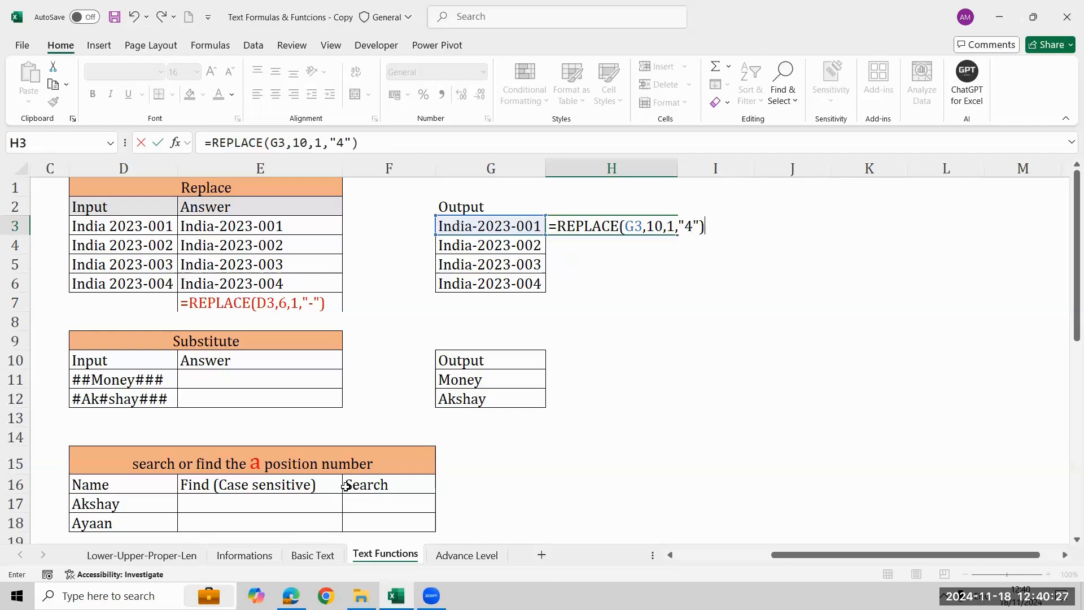
{"action": "key", "text": "Return"}
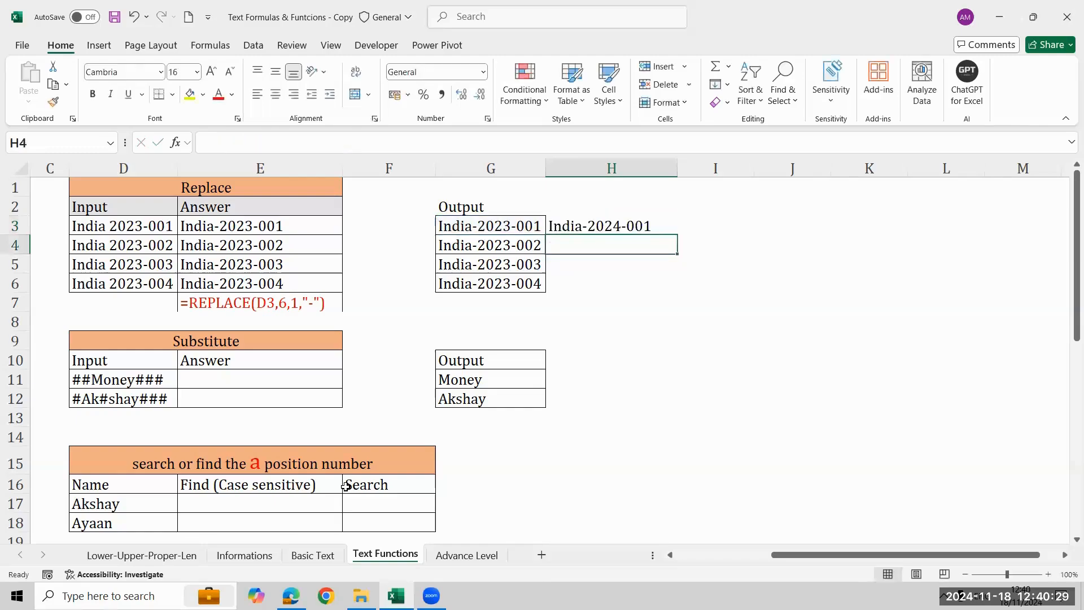
Fill the year-changing REPLACE formula from H3 down through H6.
{"action": "key", "text": "Left"}
{"action": "key", "text": "Down"}
{"action": "key", "text": "Down"}
{"action": "key", "text": "Right"}
{"action": "key", "text": "shift+Up"}
{"action": "key", "text": "shift+Up"}
{"action": "key", "text": "shift+Up"}
{"action": "key", "text": "ctrl+d"}
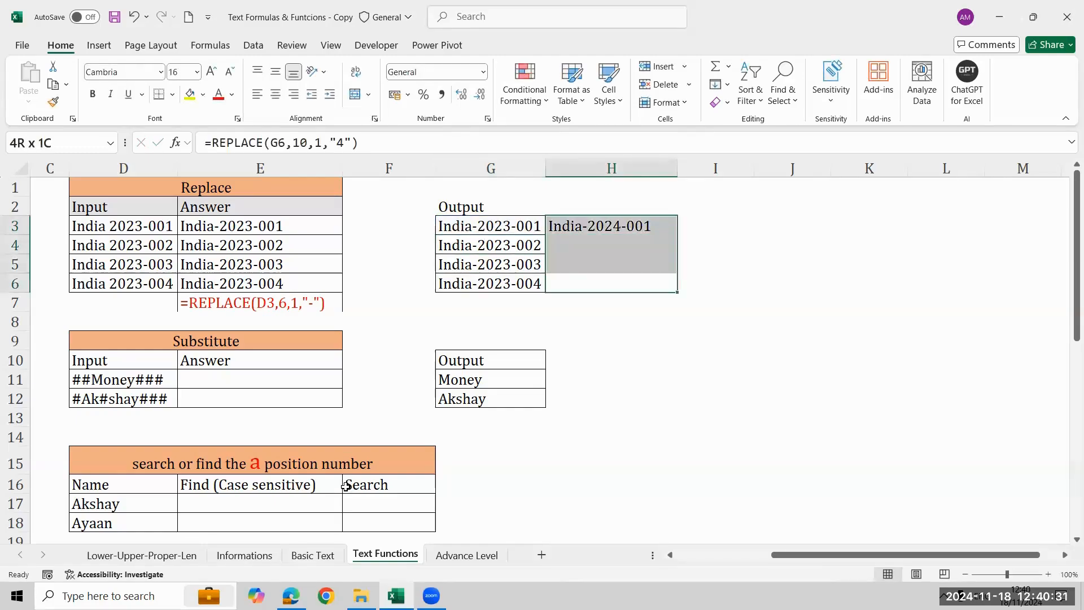
Enter =REPLACE(G3,7,4,2024) in I3 to swap the whole four-character year for 2024.
{"action": "key", "text": "Up"}
{"action": "key", "text": "Up"}
{"action": "key", "text": "Right"}
{"action": "key", "text": "Right"}
{"action": "key", "text": "Up"}
{"action": "key", "text": "Left"}
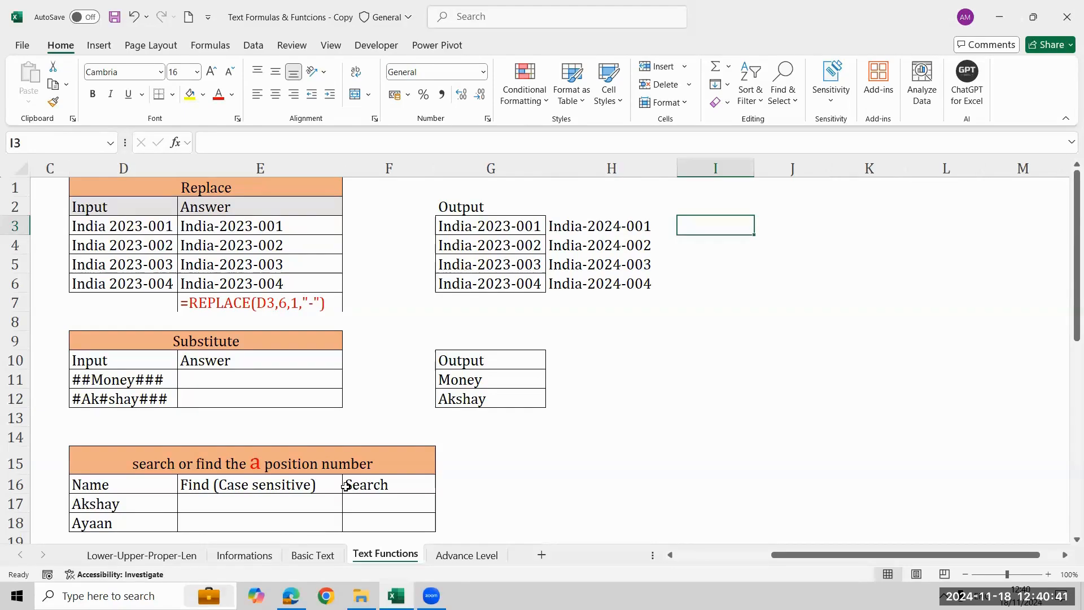
{"action": "type", "text": "=rep"}
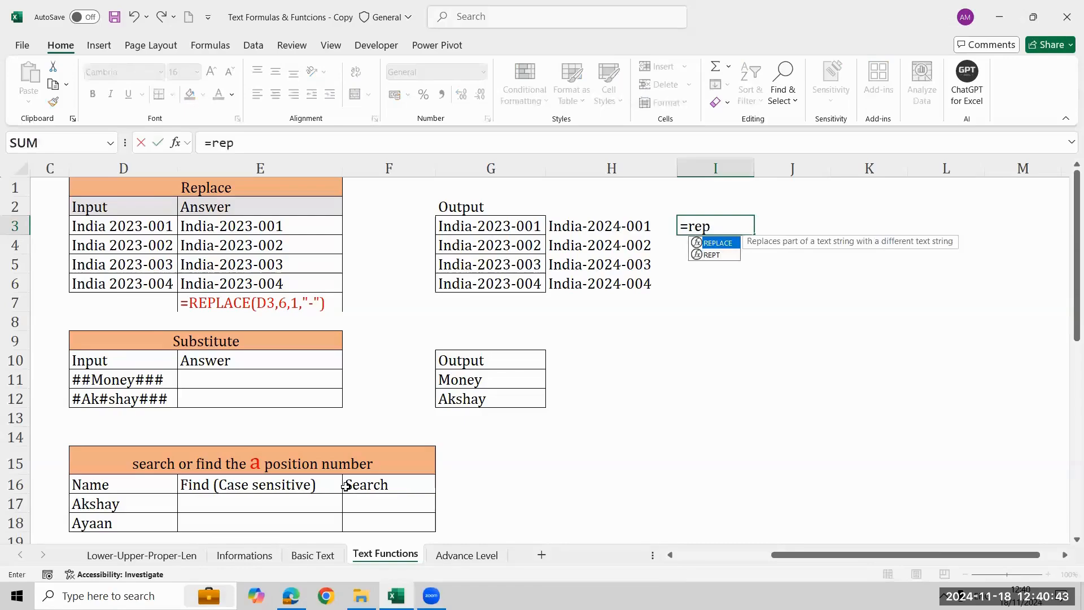
{"action": "key", "text": "Tab"}
{"action": "key", "text": "Left"}
{"action": "key", "text": "Left"}
{"action": "key", "text": "Left"}
{"action": "key", "text": "Right"}
{"action": "type", "text": ","}
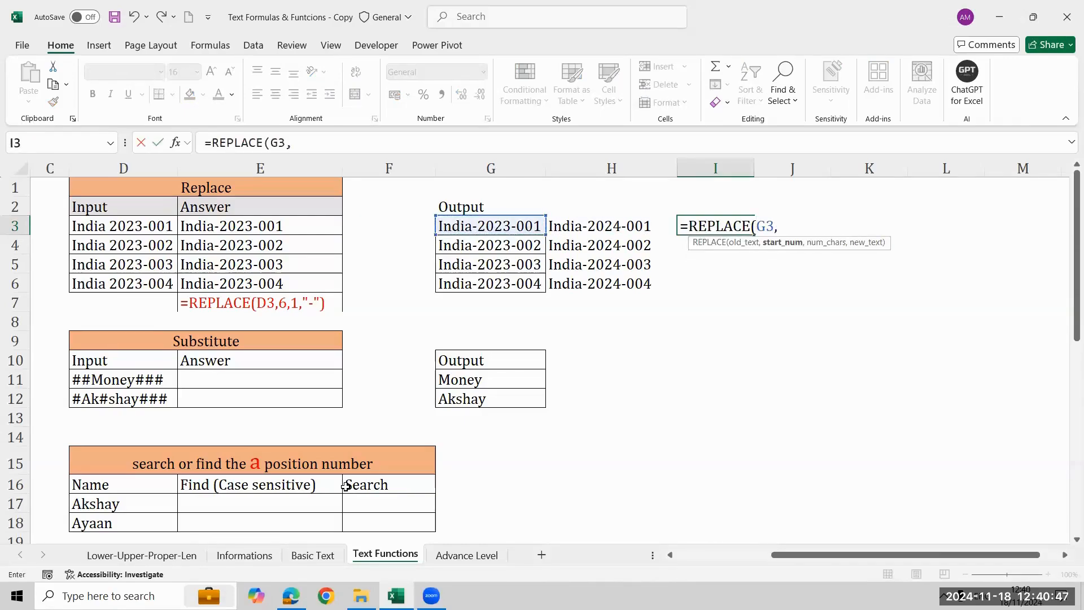
{"action": "type", "text": "7,5"}
{"action": "key", "text": "BackSpace"}
{"action": "type", "text": "4"}
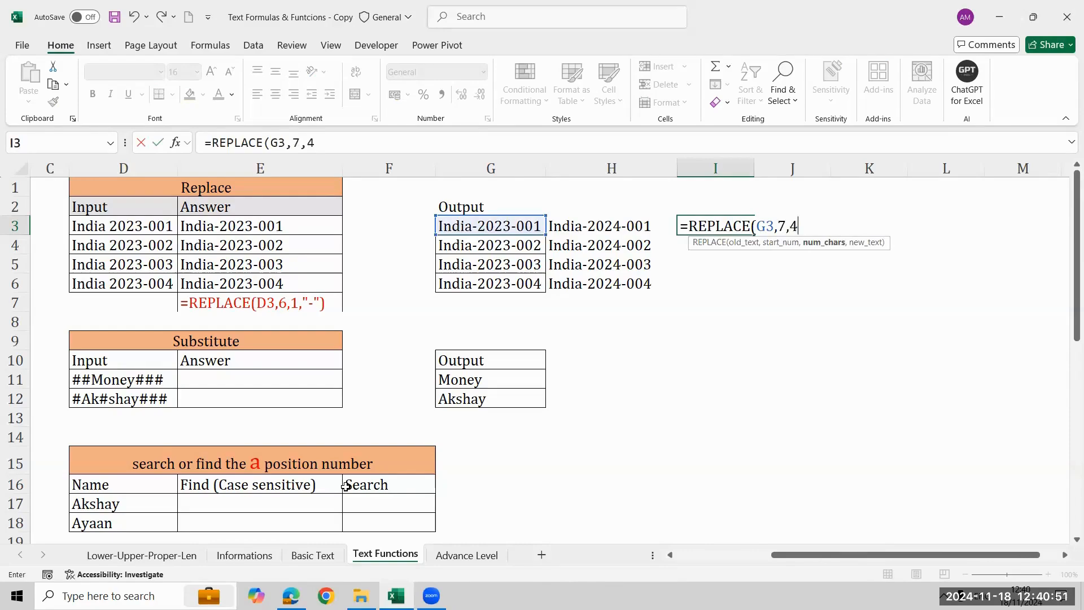
{"action": "type", "text": ",2024)"}
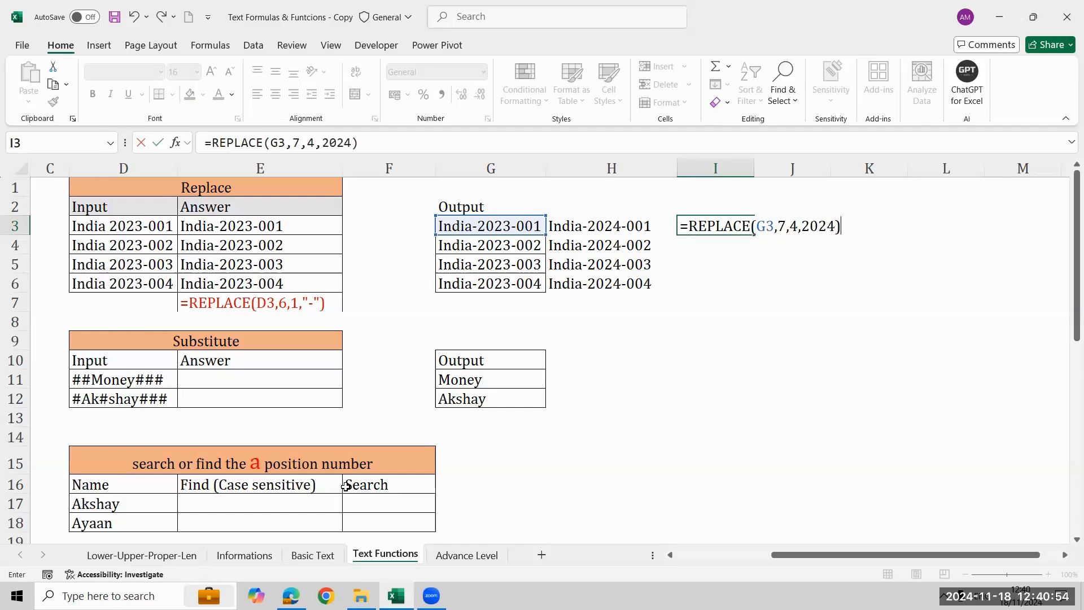
{"action": "key", "text": "Return"}
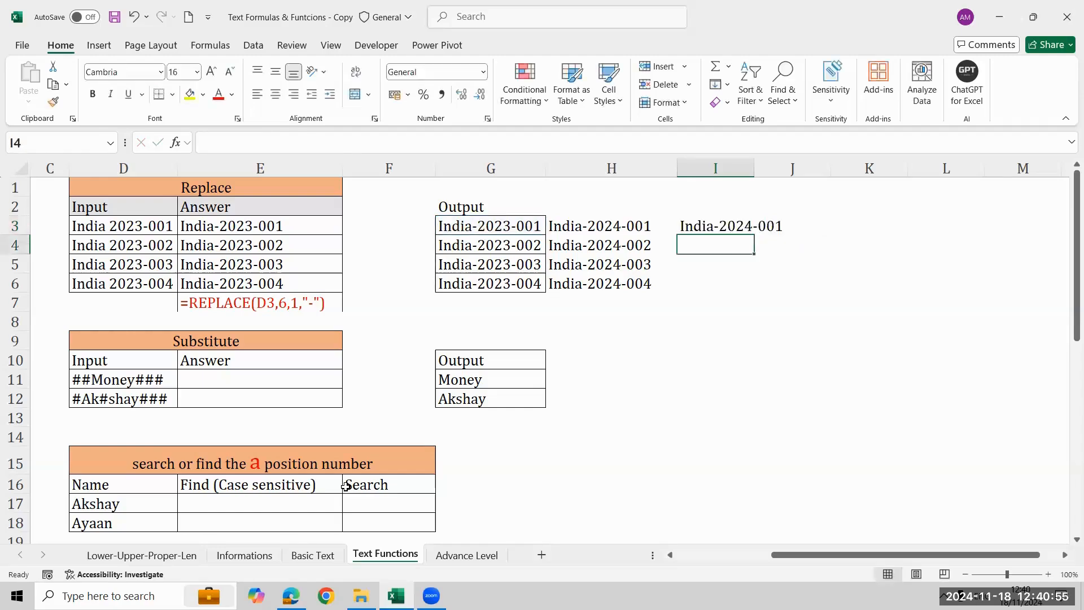
Fill the whole-year REPLACE formula from I3 down through I6.
{"action": "key", "text": "Left"}
{"action": "key", "text": "Left"}
{"action": "key", "text": "Right"}
{"action": "key", "text": "Down"}
{"action": "key", "text": "Down"}
{"action": "key", "text": "Right"}
{"action": "key", "text": "shift+Up"}
{"action": "key", "text": "shift+Up"}
{"action": "key", "text": "shift+Up"}
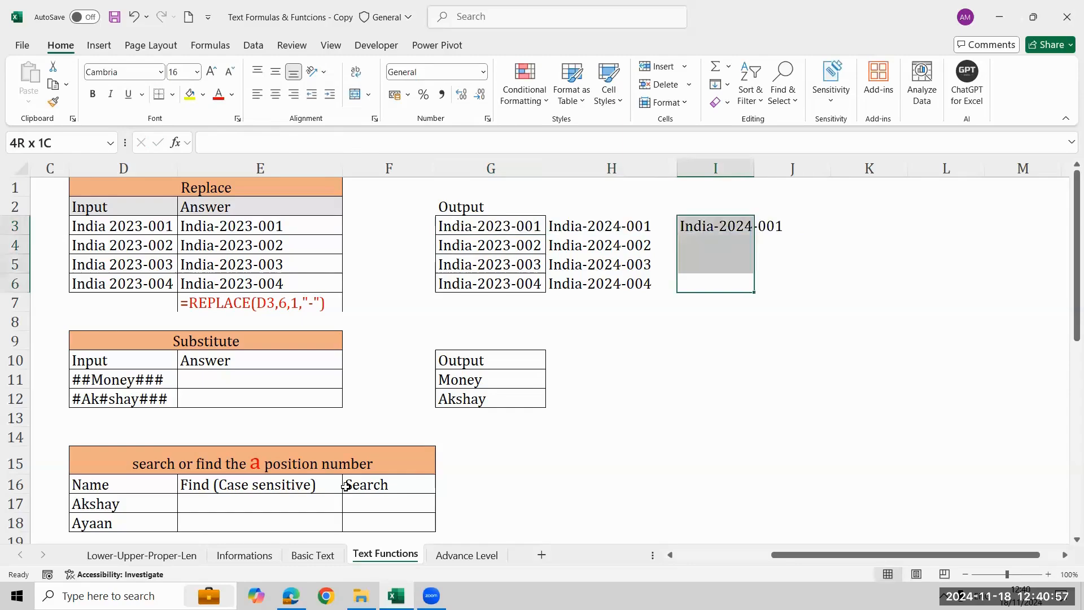
{"action": "key", "text": "ctrl+d"}
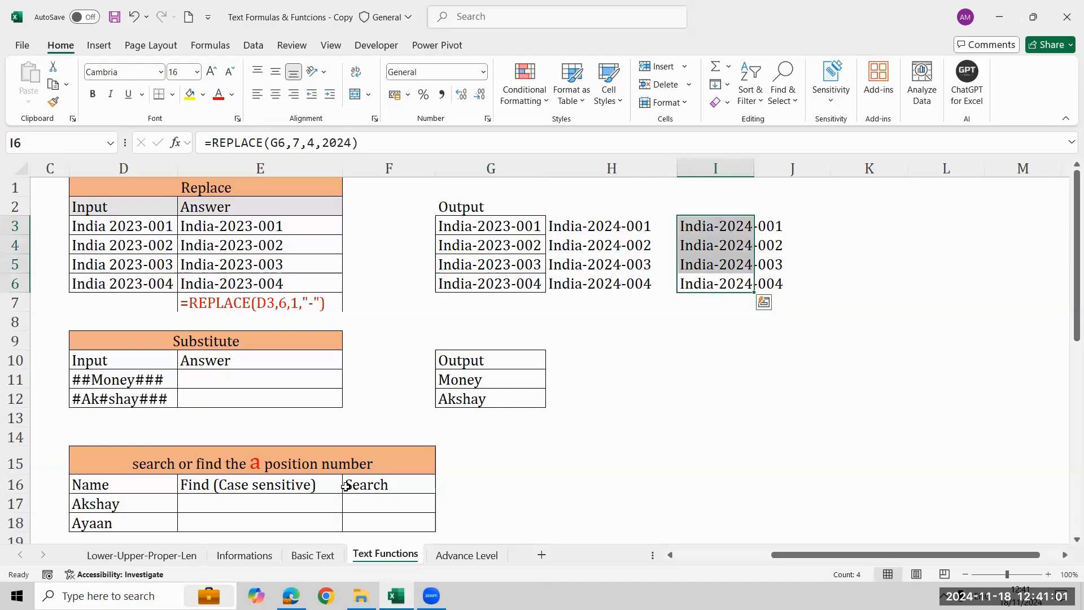
Compare the results of the two REPLACE formulas in columns H and I with the source text in column G.
{"action": "key", "text": "Left"}
{"action": "key", "text": "Left"}
{"action": "key", "text": "Right"}
{"action": "key", "text": "Up"}
{"action": "key", "text": "Up"}
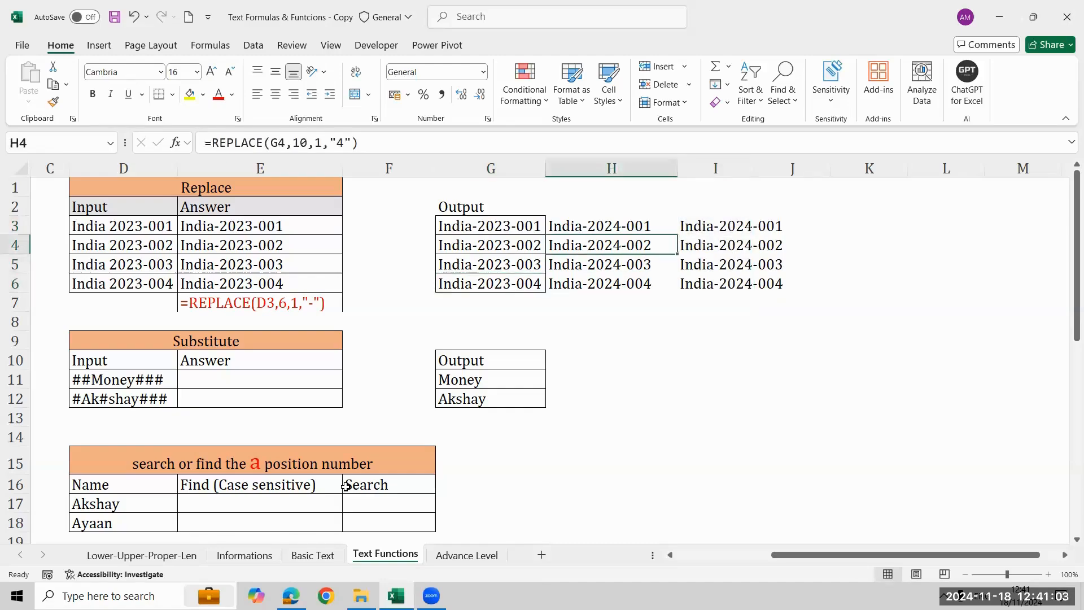
{"action": "key", "text": "Up"}
{"action": "key", "text": "Right"}
{"action": "key", "text": "Left"}
{"action": "key", "text": "Left"}
{"action": "key", "text": "Left"}
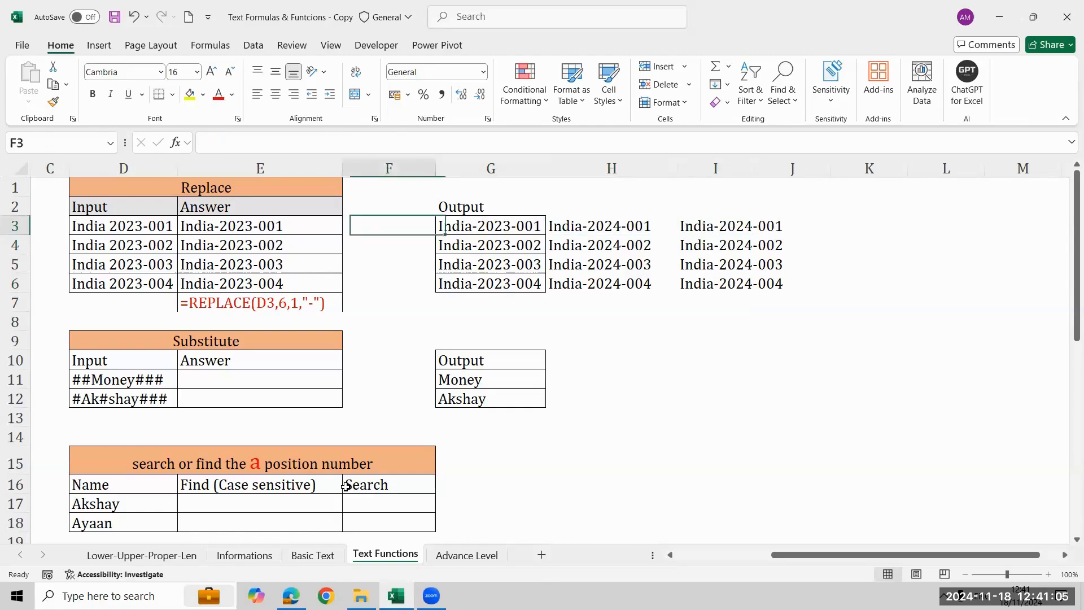
{"action": "key", "text": "Right"}
{"action": "key", "text": "Right"}
{"action": "key", "text": "Right"}
{"action": "key", "text": "Right"}
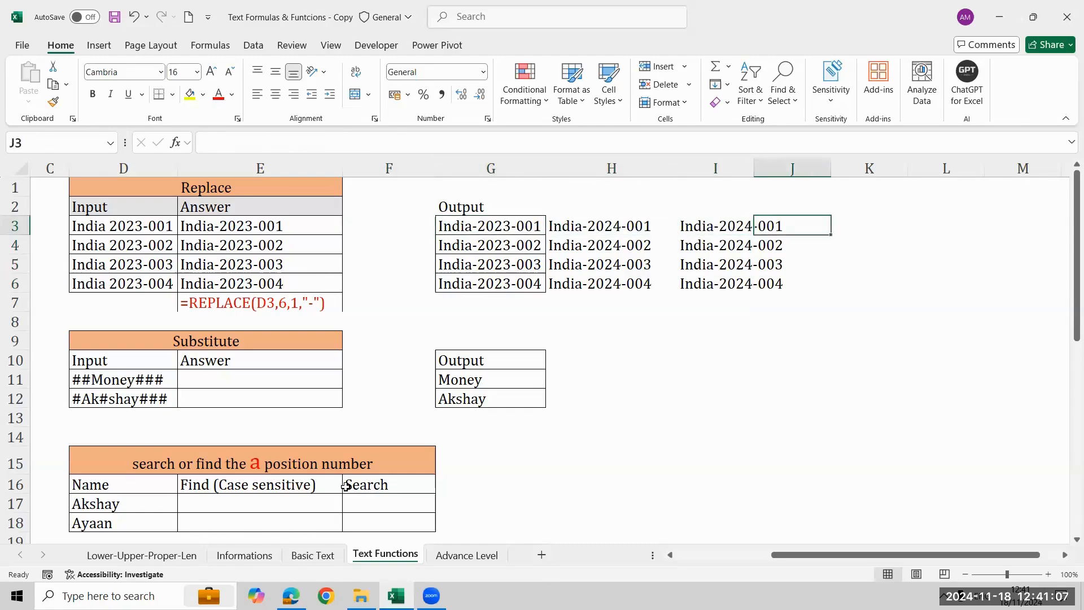
{"action": "key", "text": "Left"}
{"action": "key", "text": "Down"}
{"action": "key", "text": "Down"}
{"action": "key", "text": "Down"}
{"action": "key", "text": "Down"}
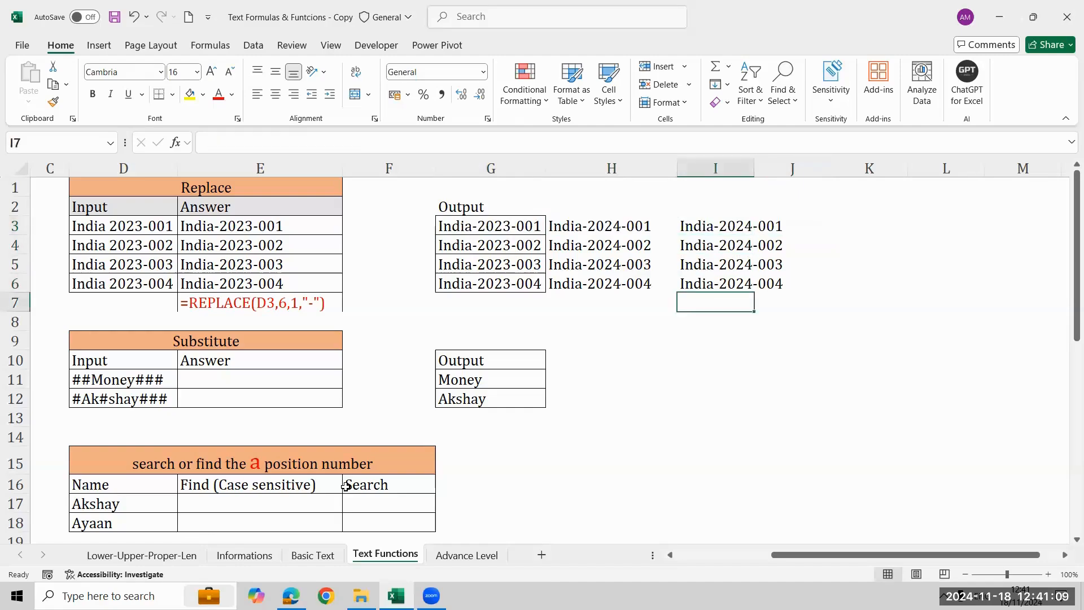
{"action": "key", "text": "Left"}
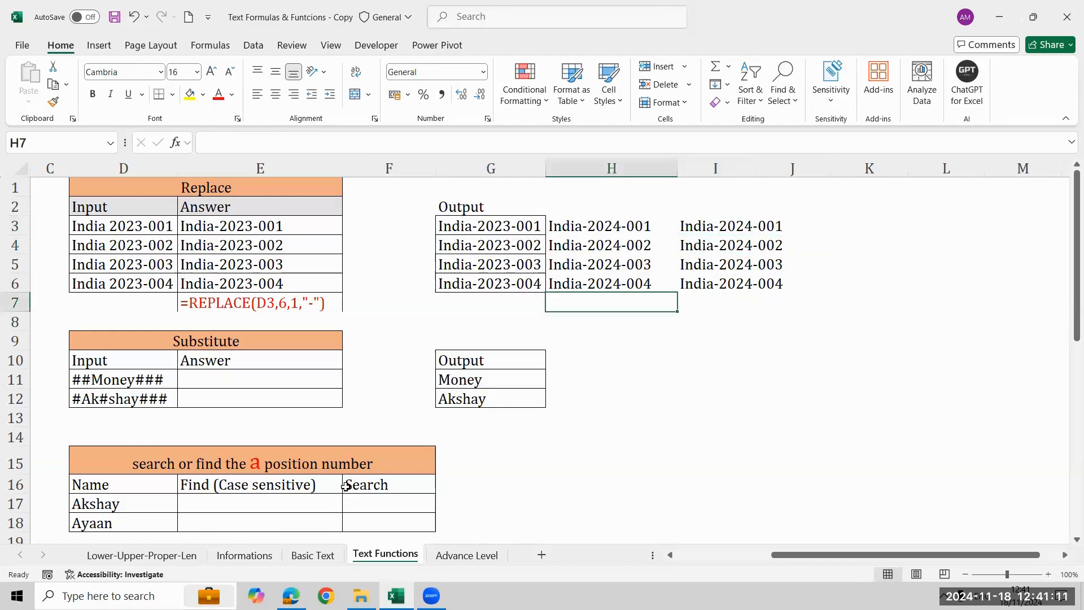
{"action": "key", "text": "Right"}
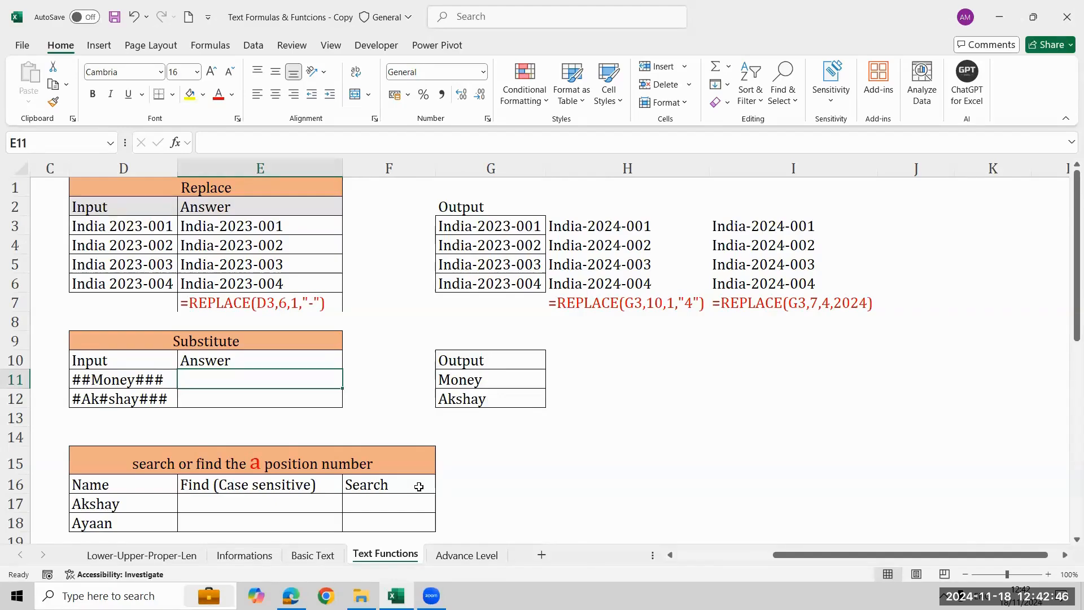
Examine the Substitute entry and its result description in the formula overview table, row 3.
{"action": "key", "text": "Left"}
{"action": "key", "text": "Left"}
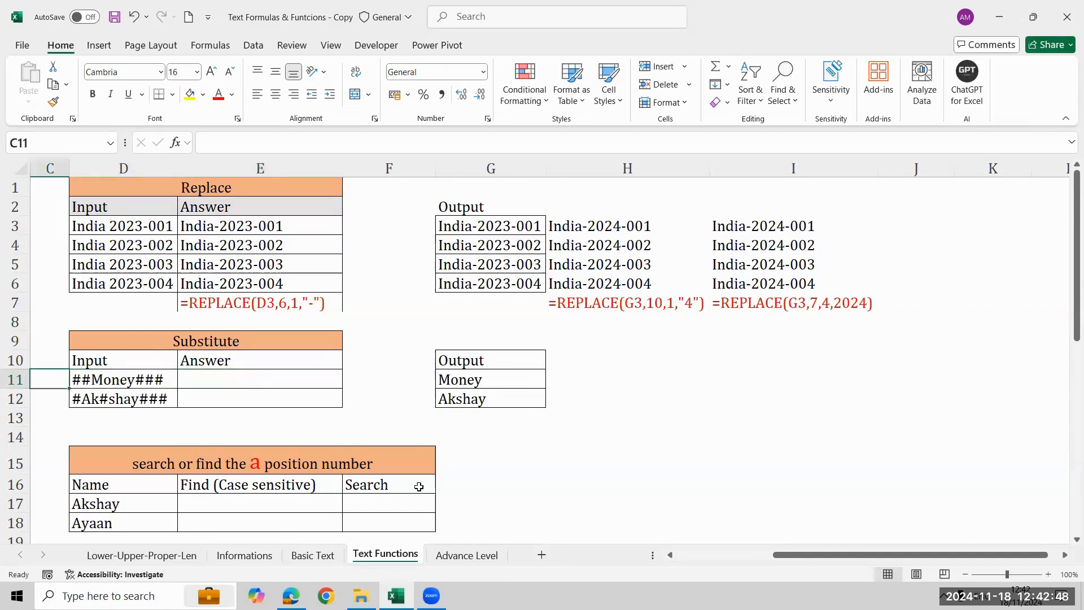
{"action": "key", "text": "Left"}
{"action": "key", "text": "Left"}
{"action": "key", "text": "Right"}
{"action": "key", "text": "Up"}
{"action": "key", "text": "Up"}
{"action": "key", "text": "Up"}
{"action": "key", "text": "Up"}
{"action": "key", "text": "Up"}
{"action": "key", "text": "Up"}
{"action": "key", "text": "Up"}
{"action": "key", "text": "Up"}
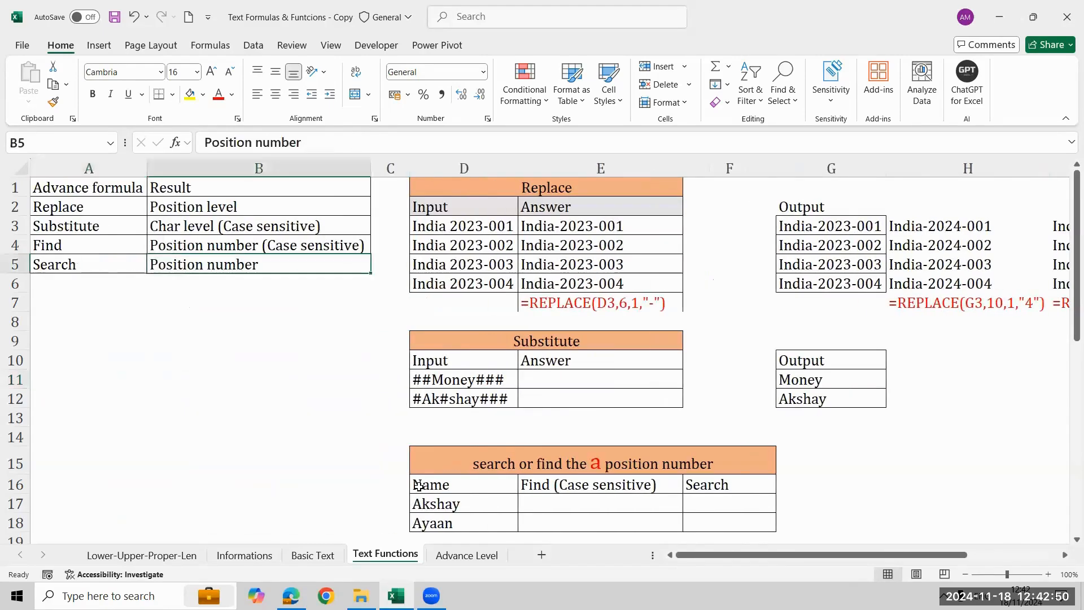
{"action": "key", "text": "Up"}
{"action": "key", "text": "Down"}
{"action": "key", "text": "shift+Left"}
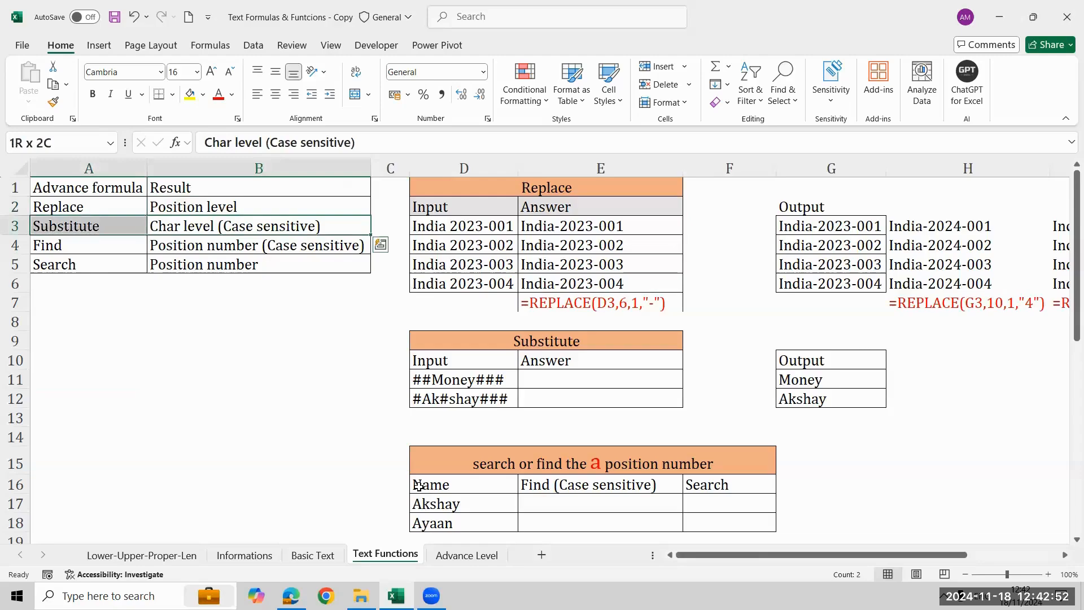
{"action": "key", "text": "Right"}
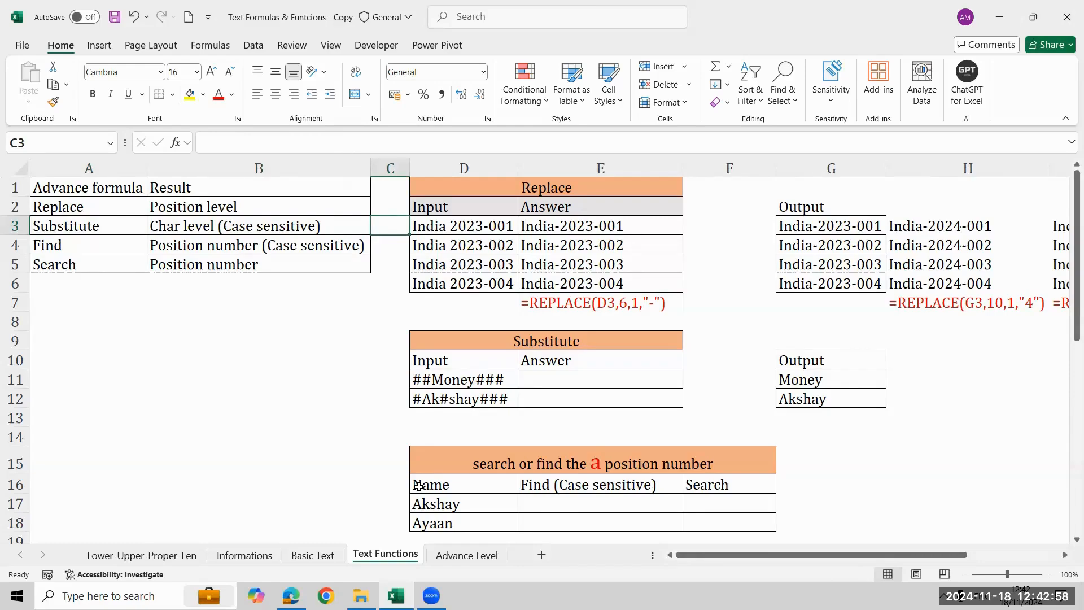
Enter a sample first name in lowercase in the empty cell I10.
{"action": "key", "text": "Down"}
{"action": "key", "text": "Down"}
{"action": "key", "text": "Down"}
{"action": "key", "text": "Down"}
{"action": "key", "text": "Down"}
{"action": "key", "text": "Down"}
{"action": "key", "text": "Down"}
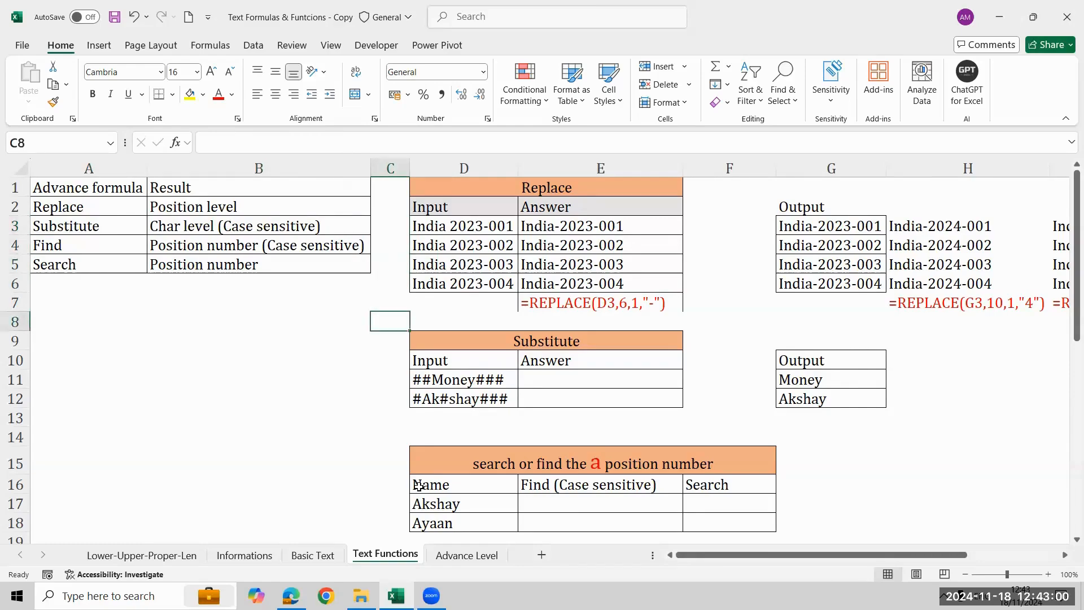
{"action": "key", "text": "Right"}
{"action": "key", "text": "Right"}
{"action": "key", "text": "Right"}
{"action": "key", "text": "Right"}
{"action": "key", "text": "Right"}
{"action": "key", "text": "Right"}
{"action": "key", "text": "Right"}
{"action": "key", "text": "Right"}
{"action": "key", "text": "Right"}
{"action": "key", "text": "Right"}
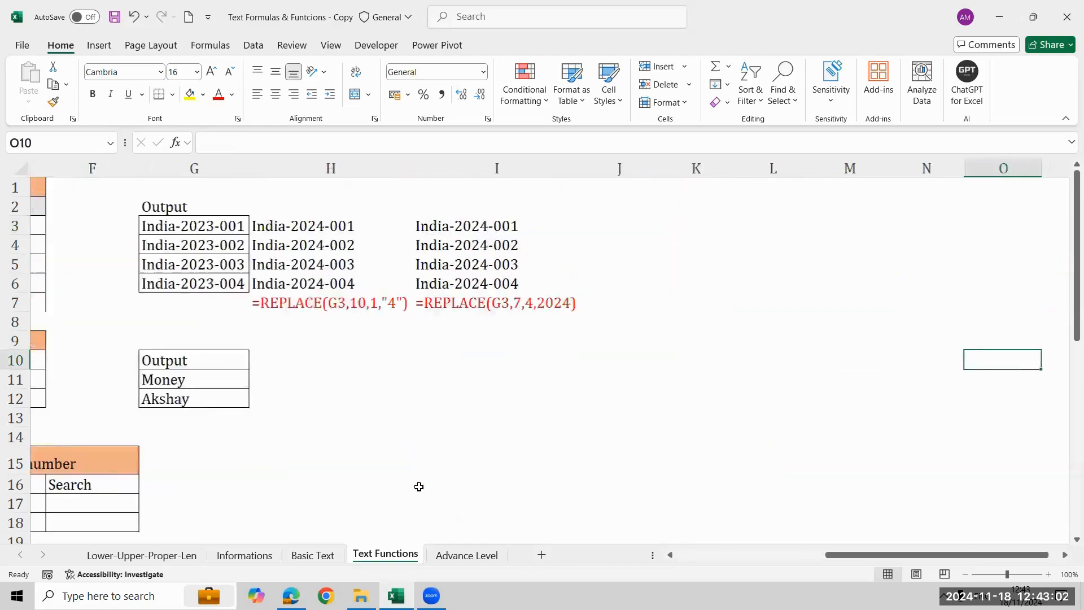
{"action": "key", "text": "Left"}
{"action": "key", "text": "Left"}
{"action": "key", "text": "Left"}
{"action": "key", "text": "Left"}
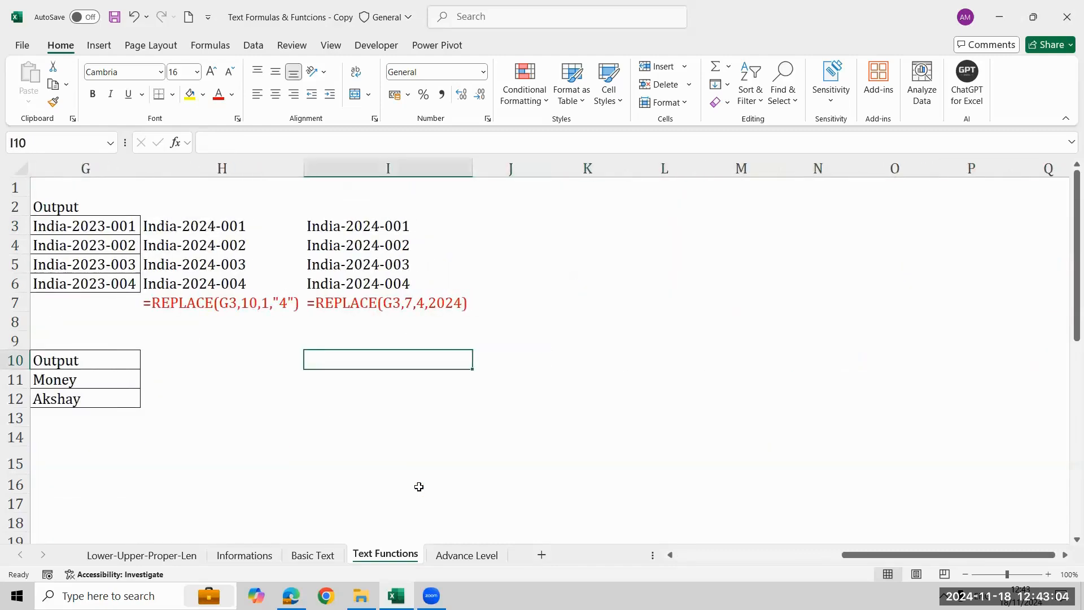
{"action": "type", "text": "aaks"}
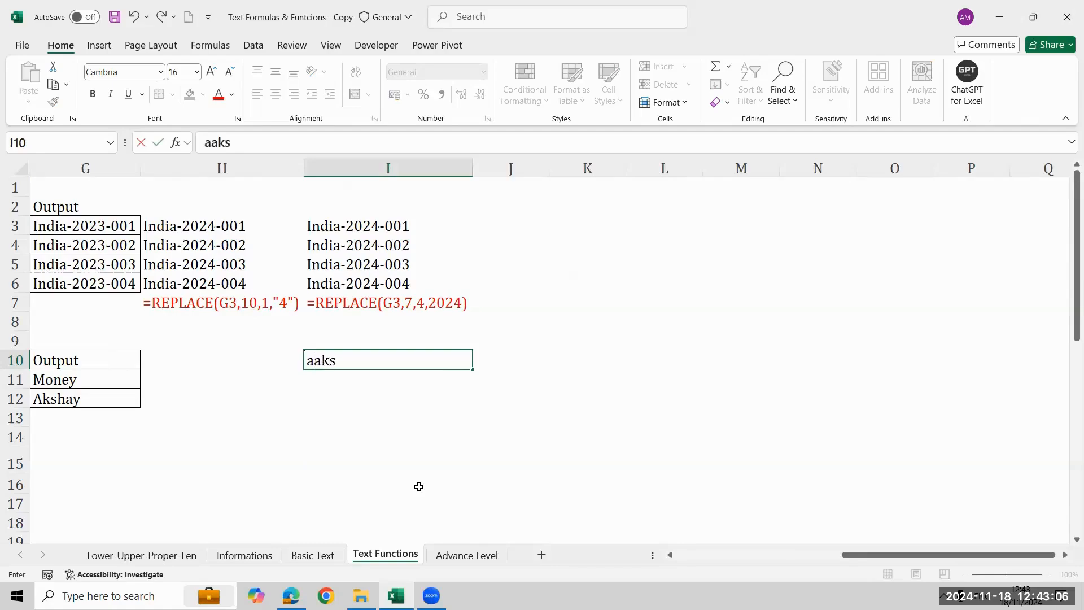
{"action": "key", "text": "BackSpace"}
{"action": "type", "text": "ash"}
{"action": "key", "text": "Return"}
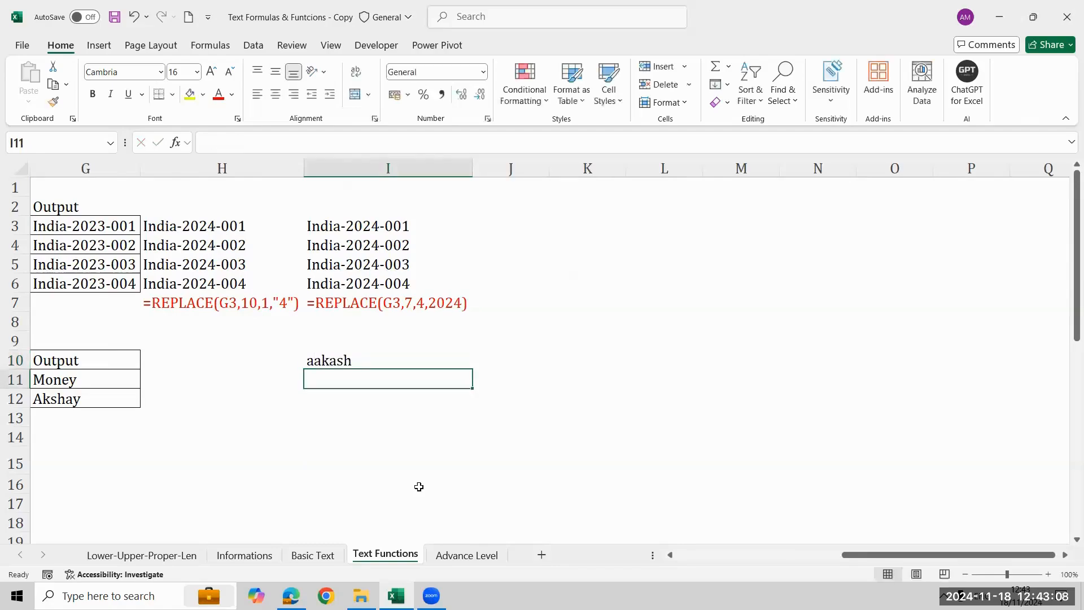
Change the first letter of the sample name in I10 to a capital A.
{"action": "key", "text": "Up"}
{"action": "key", "text": "Right"}
{"action": "key", "text": "Left"}
{"action": "key", "text": "F2"}
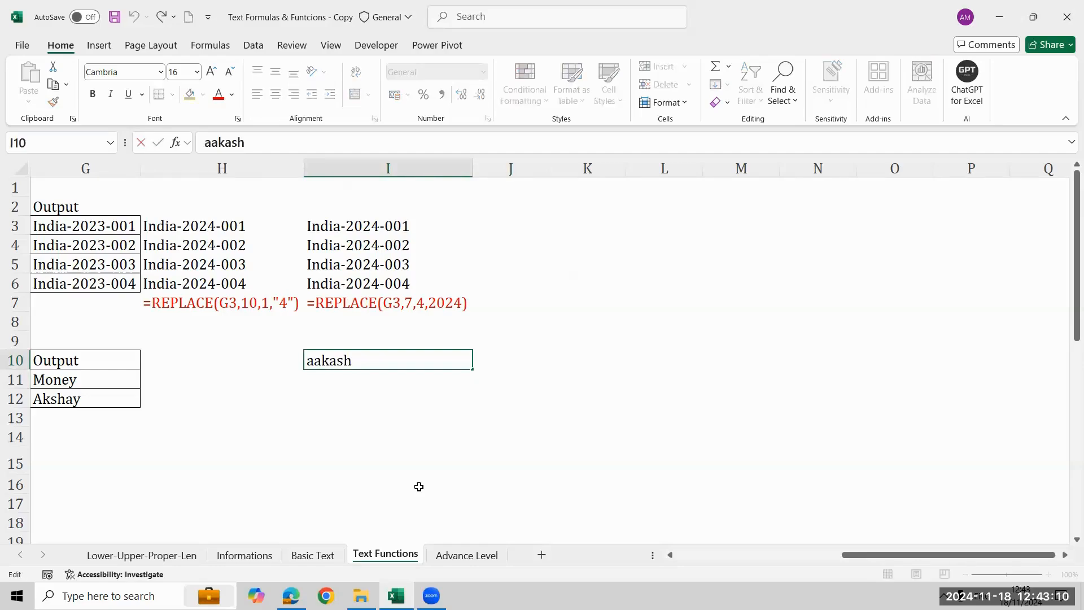
{"action": "key", "text": "Home"}
{"action": "key", "text": "Delete"}
{"action": "type", "text": "A"}
{"action": "key", "text": "Return"}
{"action": "key", "text": "Right"}
{"action": "key", "text": "Right"}
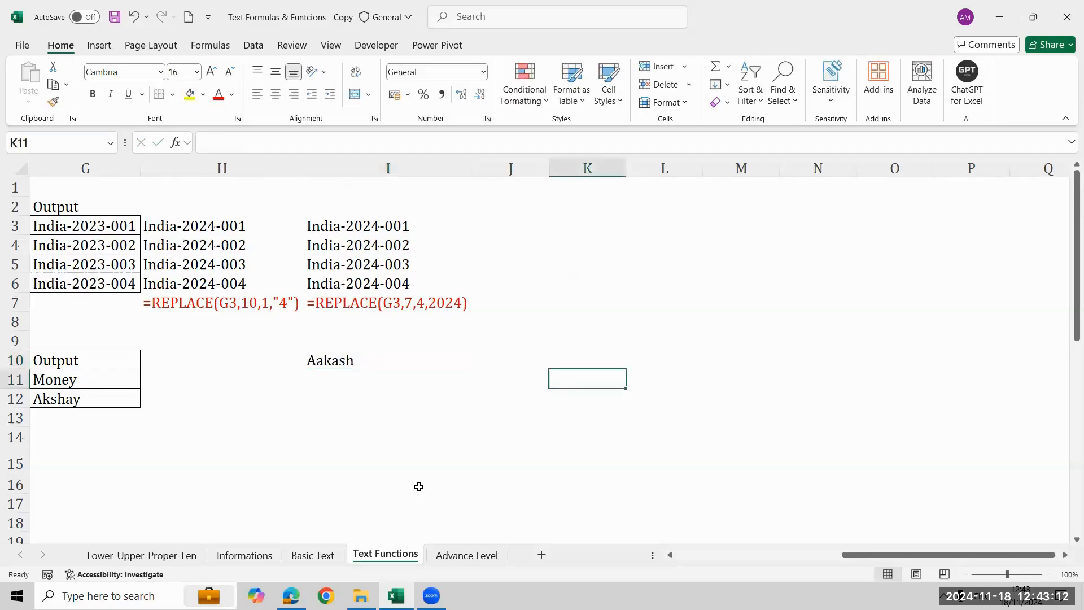
Enter =SUBSTITUTE(I10,"a","-") in J10 to replace every lowercase a in the sample name with a hyphen.
{"action": "key", "text": "Left"}
{"action": "key", "text": "Left"}
{"action": "key", "text": "Up"}
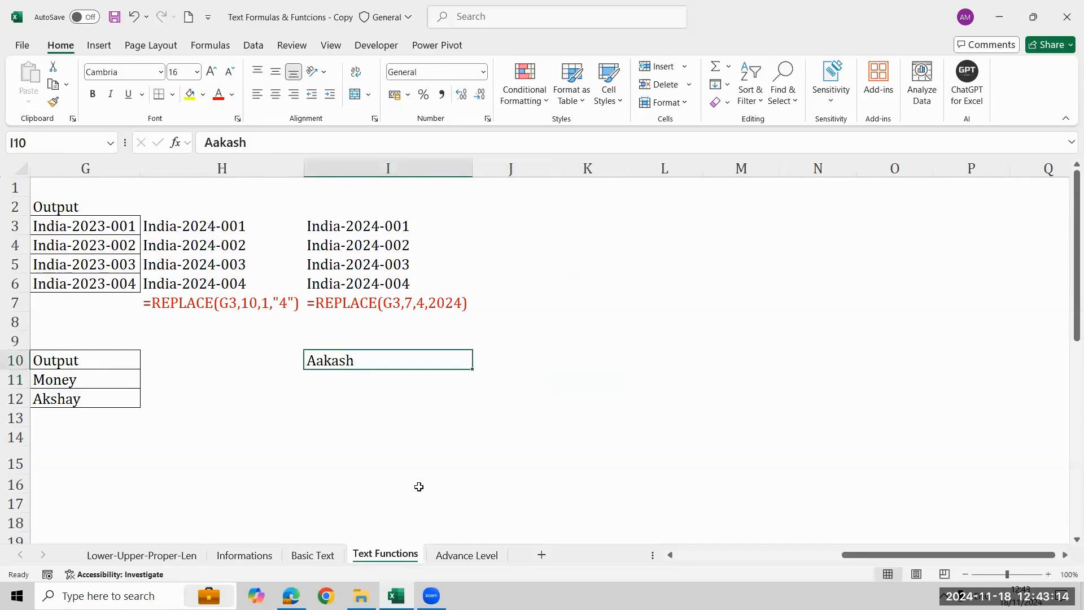
{"action": "key", "text": "Right"}
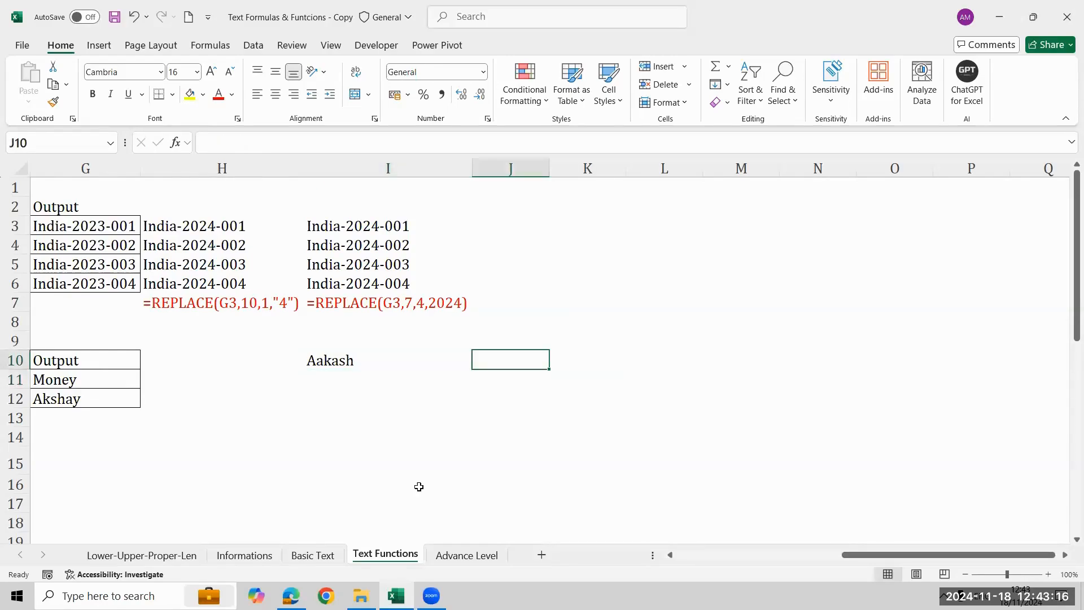
{"action": "type", "text": "=sub"}
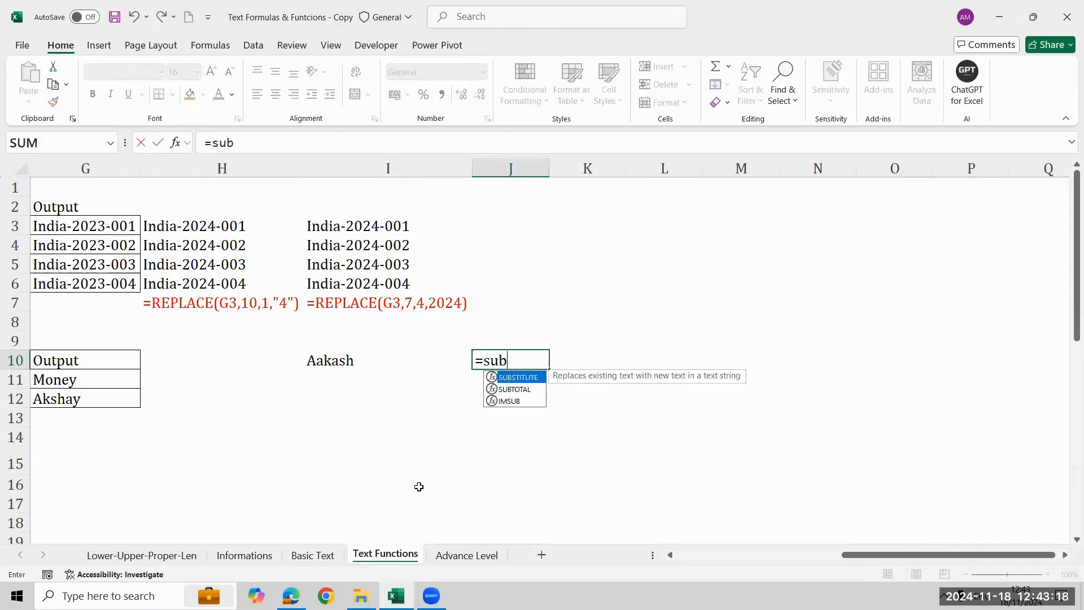
{"action": "key", "text": "Tab"}
{"action": "key", "text": "Left"}
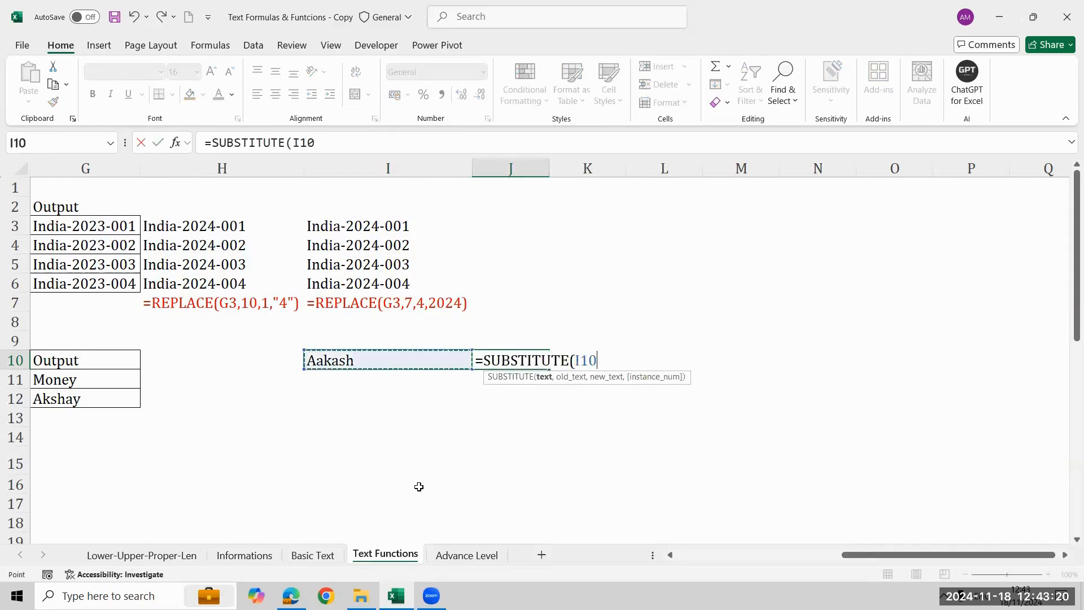
{"action": "type", "text": ","}
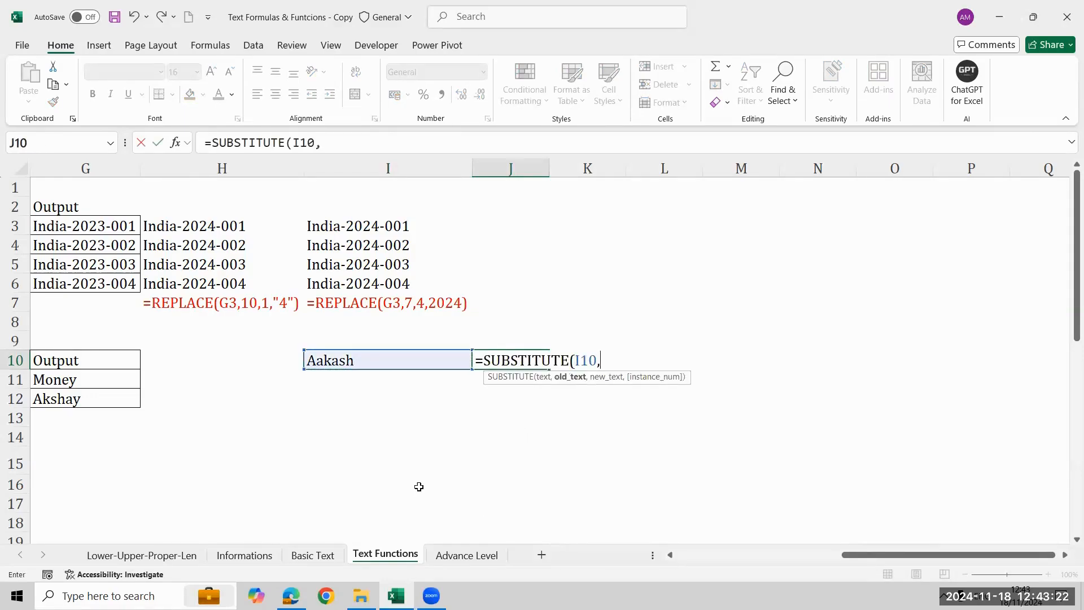
{"action": "type", "text": "\"a\",\""}
{"action": "key", "text": "BackSpace"}
{"action": "key", "text": "BackSpace"}
{"action": "type", "text": ",\""}
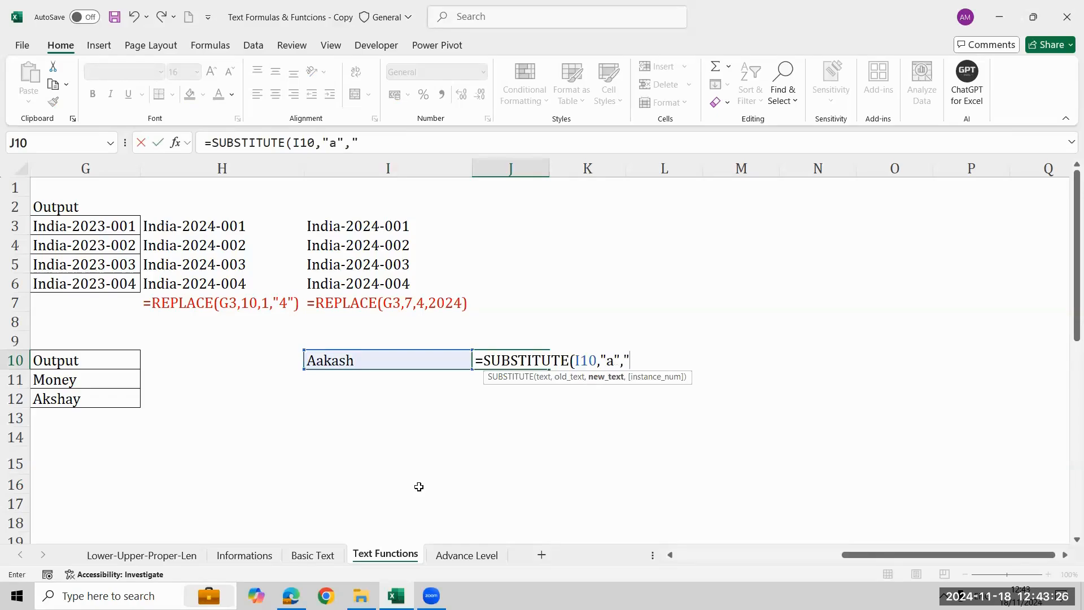
{"action": "type", "text": "-\")"}
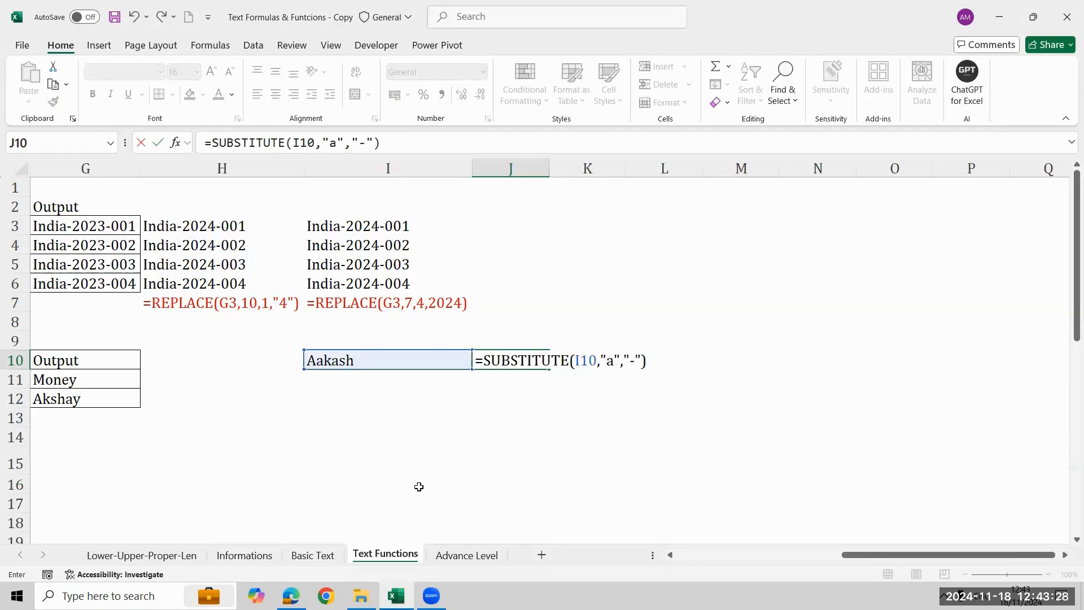
{"action": "key", "text": "Return"}
{"action": "key", "text": "Up"}
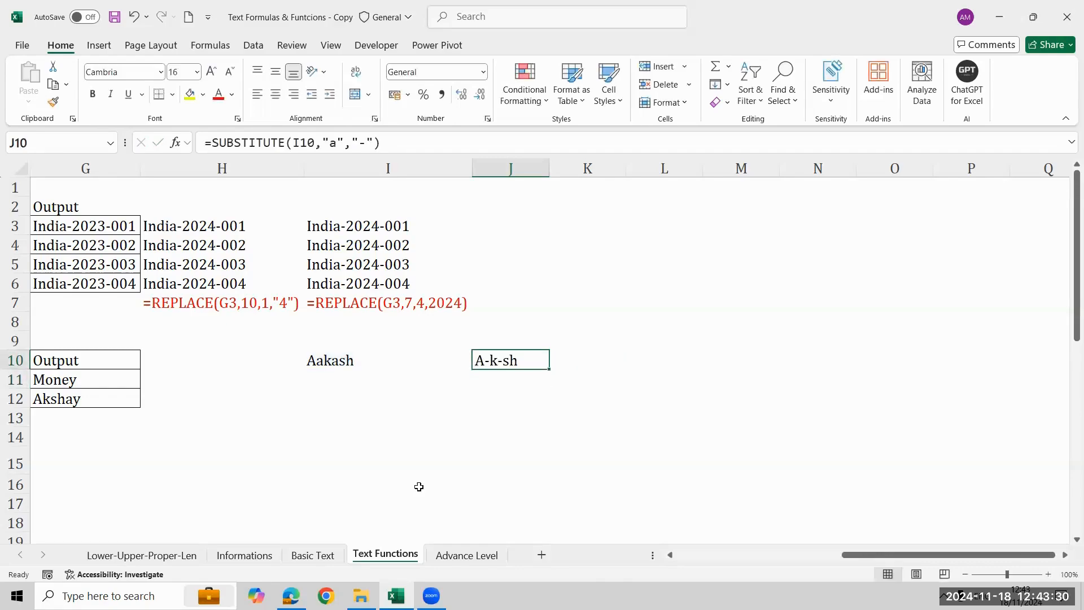
Open the SUBSTITUTE formula in J10 for editing and select the character a in its old-text argument.
{"action": "key", "text": "Left"}
{"action": "key", "text": "Left"}
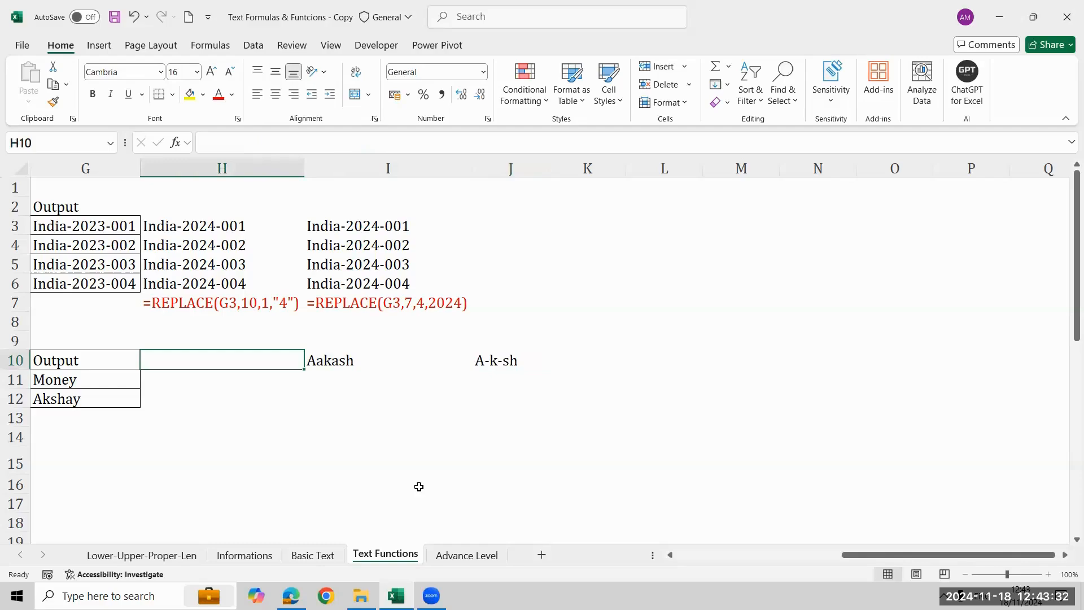
{"action": "key", "text": "Right"}
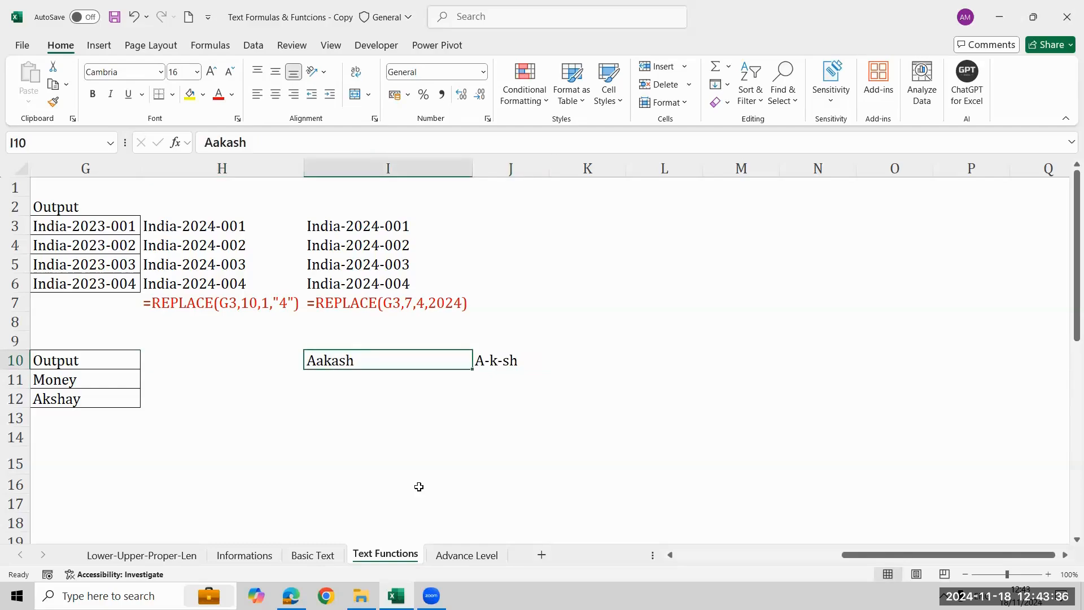
{"action": "key", "text": "Right"}
{"action": "key", "text": "F2"}
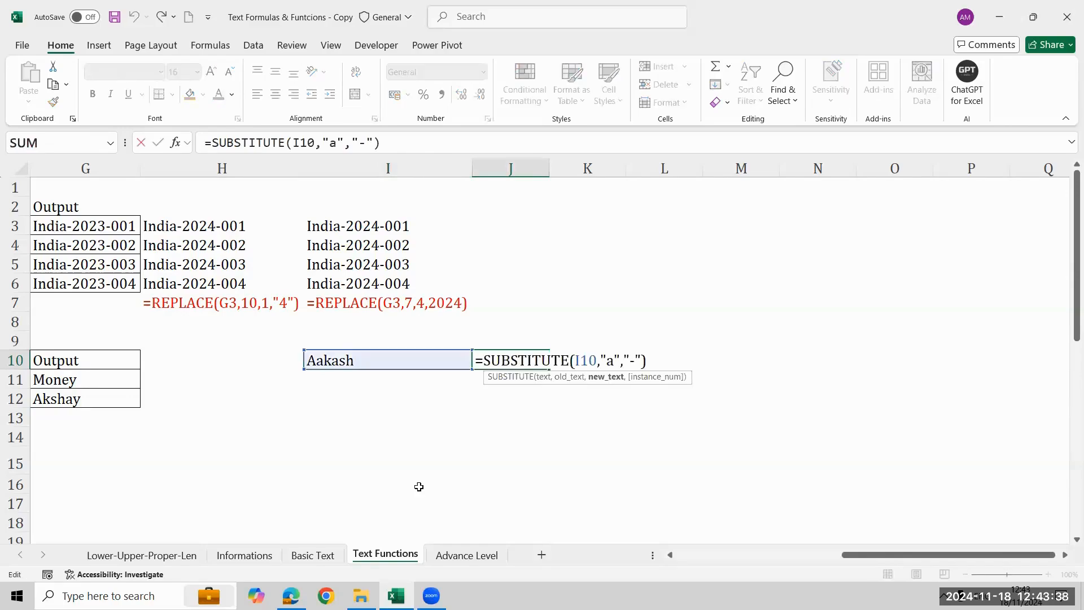
{"action": "key", "text": "Left"}
{"action": "key", "text": "Left"}
{"action": "key", "text": "Left"}
{"action": "key", "text": "Left"}
{"action": "key", "text": "Left"}
{"action": "key", "text": "shift+Left"}
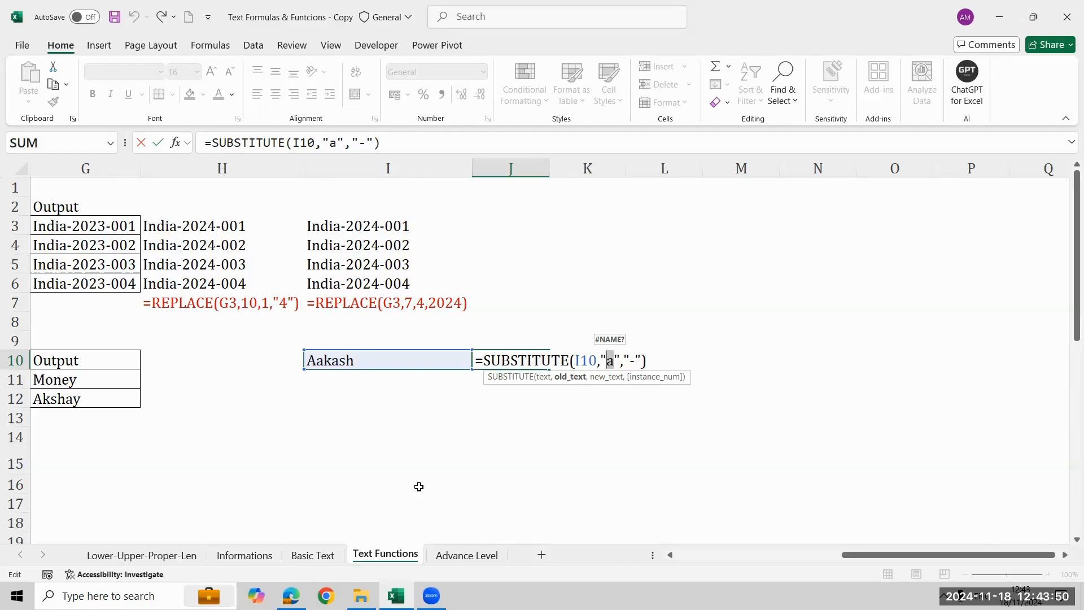
Clear the sample name and its SUBSTITUTE formula from I10:J10.
{"action": "key", "text": "ctrl+Return"}
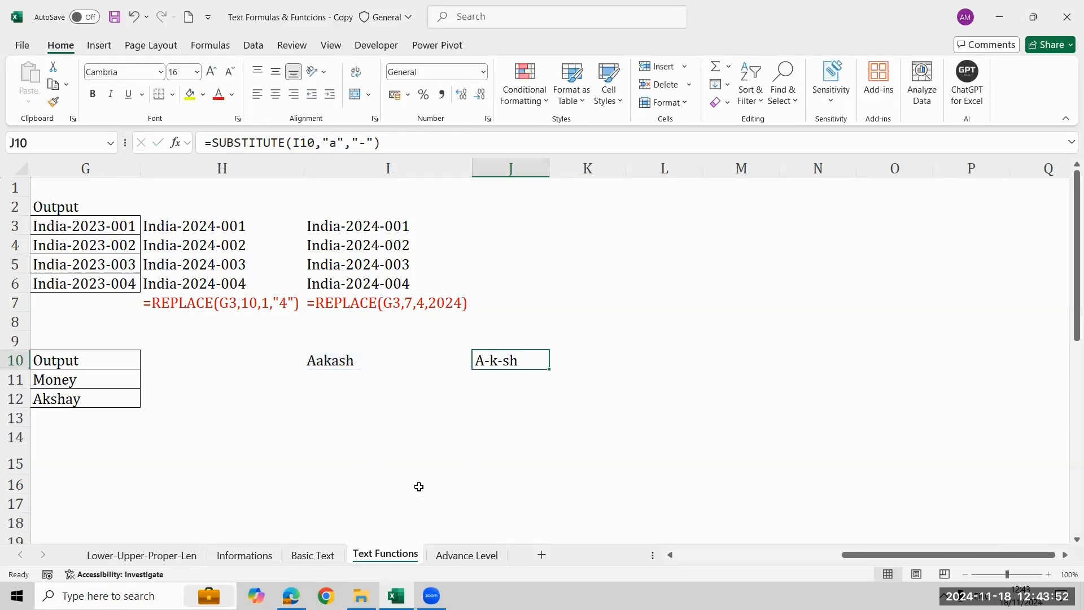
{"action": "key", "text": "Left"}
{"action": "key", "text": "Left"}
Review the description of Substitute in the formula reference table in columns A and B.
{"action": "key", "text": "Left"}
{"action": "key", "text": "Right"}
{"action": "key", "text": "Right"}
{"action": "key", "text": "shift+Right"}
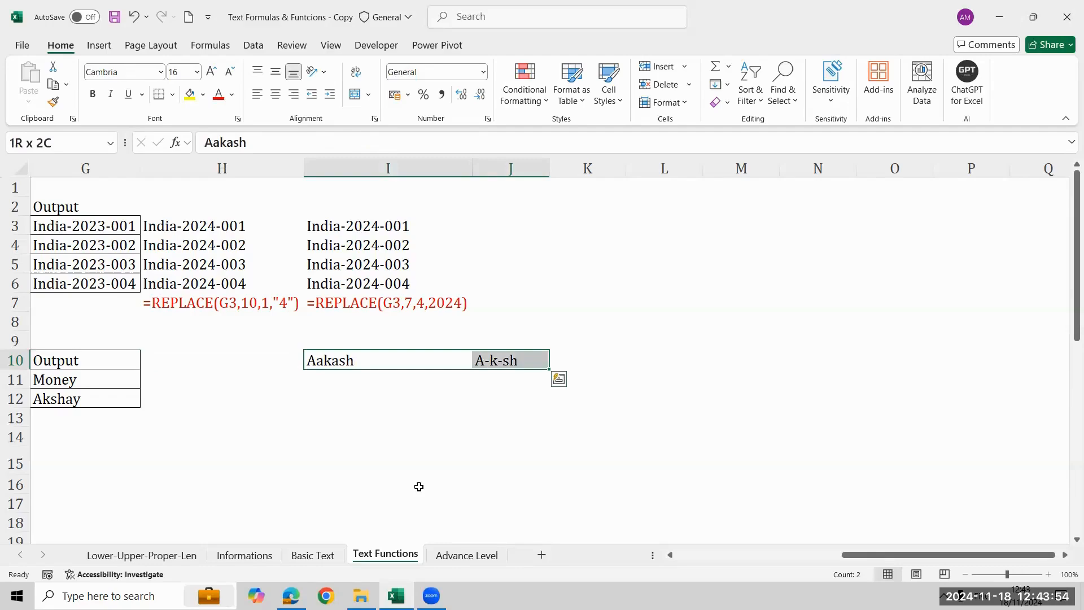
{"action": "key", "text": "Delete"}
{"action": "key", "text": "Left"}
{"action": "key", "text": "Left"}
{"action": "key", "text": "Left"}
{"action": "key", "text": "Left"}
{"action": "key", "text": "Left"}
{"action": "key", "text": "Left"}
{"action": "key", "text": "Left"}
{"action": "key", "text": "Left"}
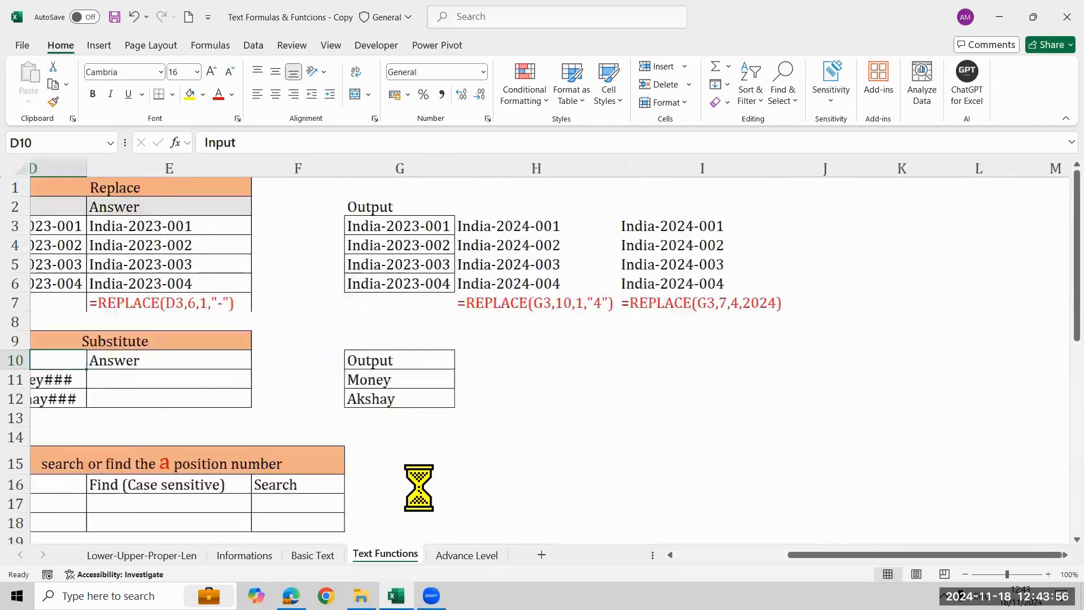
{"action": "key", "text": "Up"}
{"action": "key", "text": "Right"}
{"action": "key", "text": "Up"}
{"action": "key", "text": "Up"}
{"action": "key", "text": "Up"}
{"action": "key", "text": "Up"}
{"action": "key", "text": "Up"}
{"action": "key", "text": "Up"}
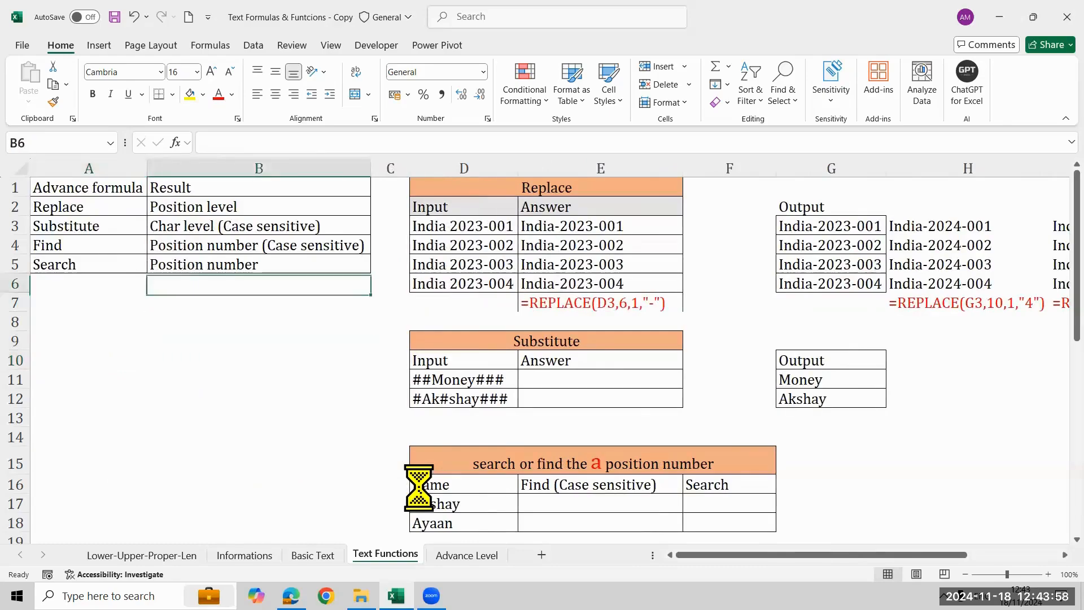
Enter =SUBSTITUTE(D11,"#","") in E11 to remove every # from the first input of the Substitute table.
{"action": "left_click", "coordinate": [625, 376]}
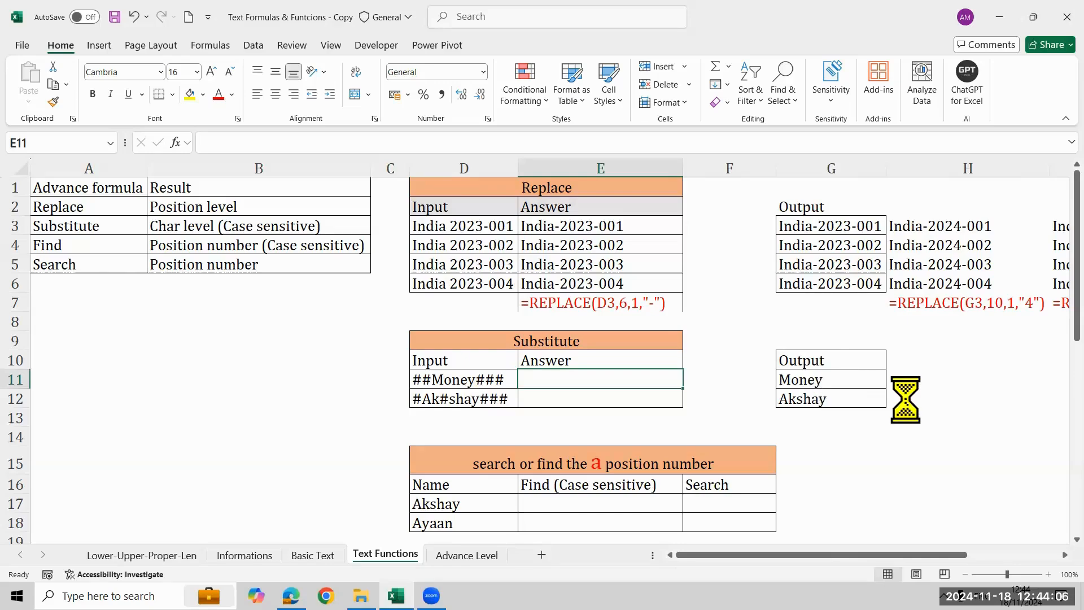
{"action": "type", "text": "="}
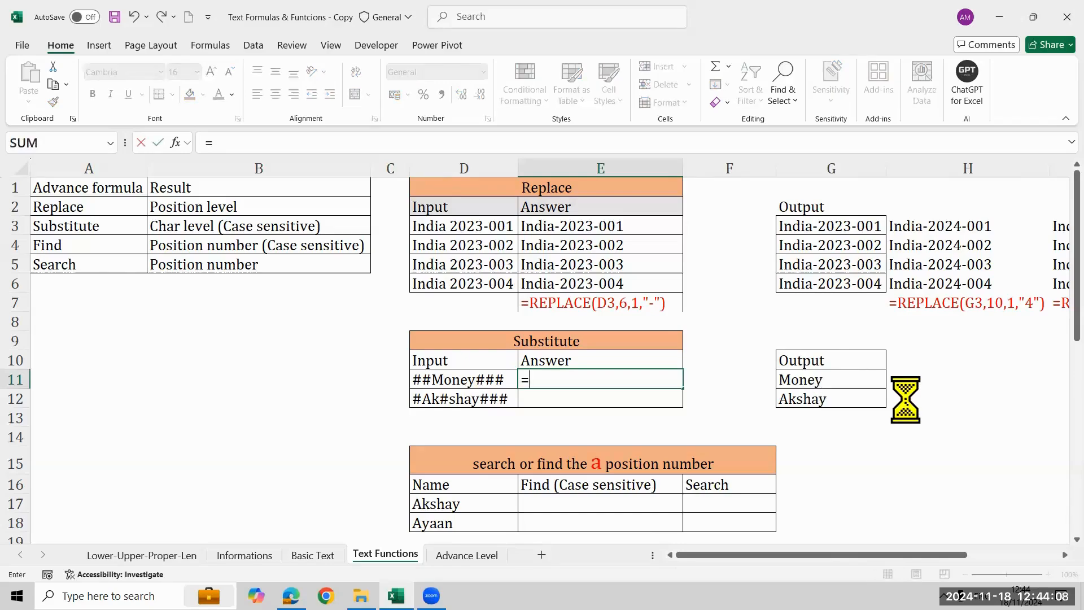
{"action": "type", "text": "sub"}
{"action": "key", "text": "Tab"}
{"action": "key", "text": "Left"}
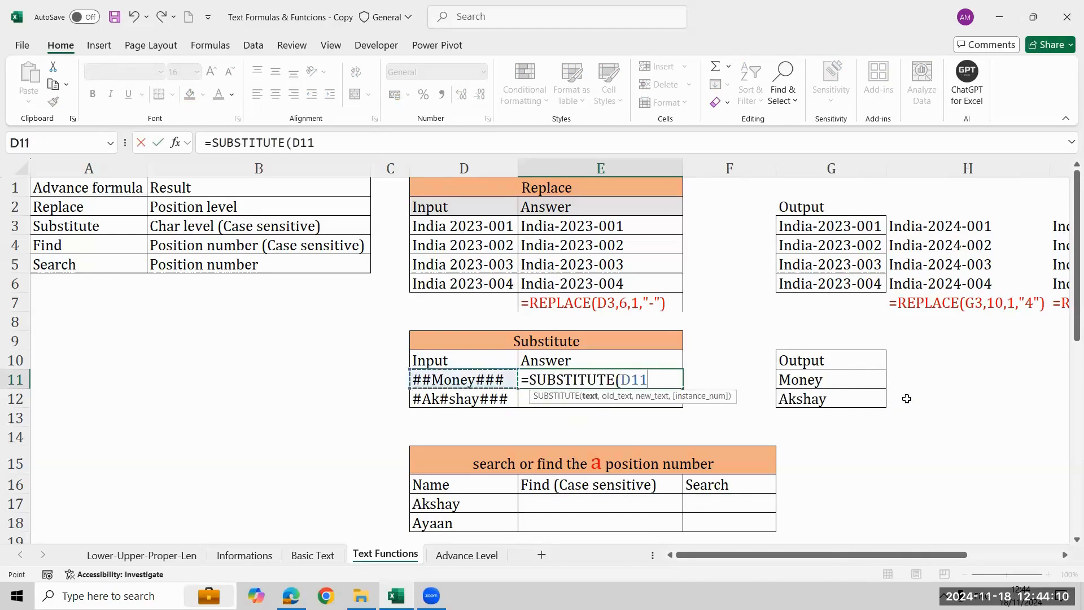
{"action": "type", "text": ",\""}
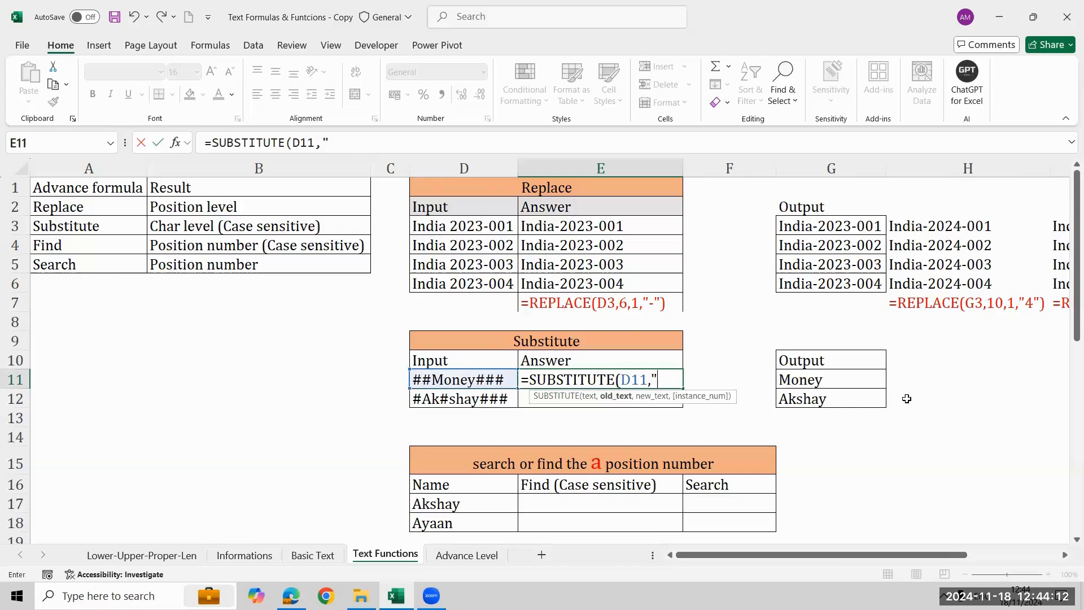
{"action": "type", "text": "#\","}
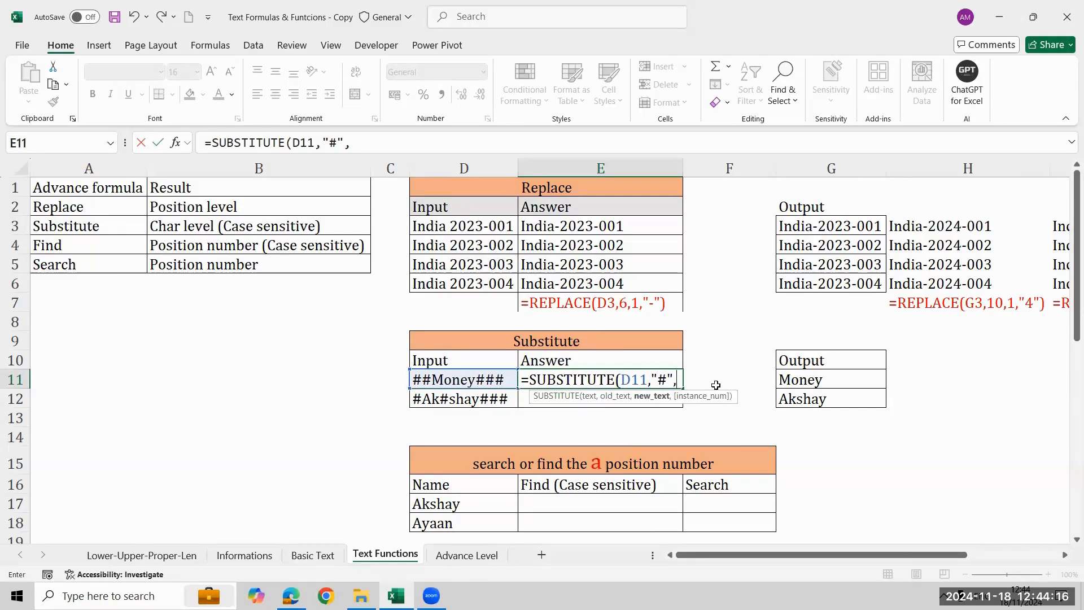
{"action": "type", "text": "\"\")"}
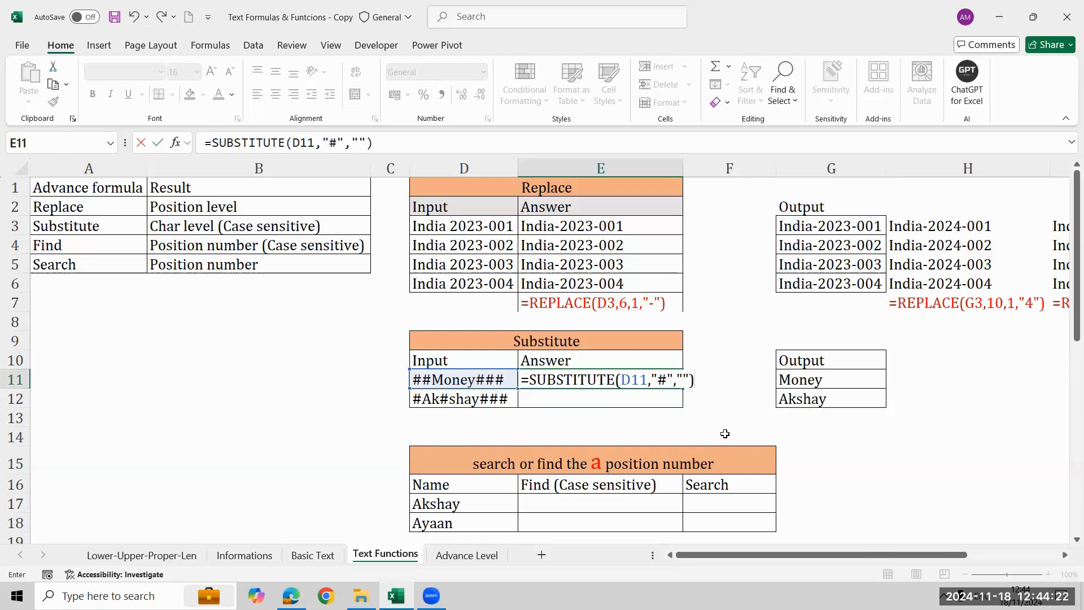
{"action": "key", "text": "Return"}
Fill the SUBSTITUTE formula from E11 down to E12.
{"action": "key", "text": "Up"}
{"action": "key", "text": "shift+Down"}
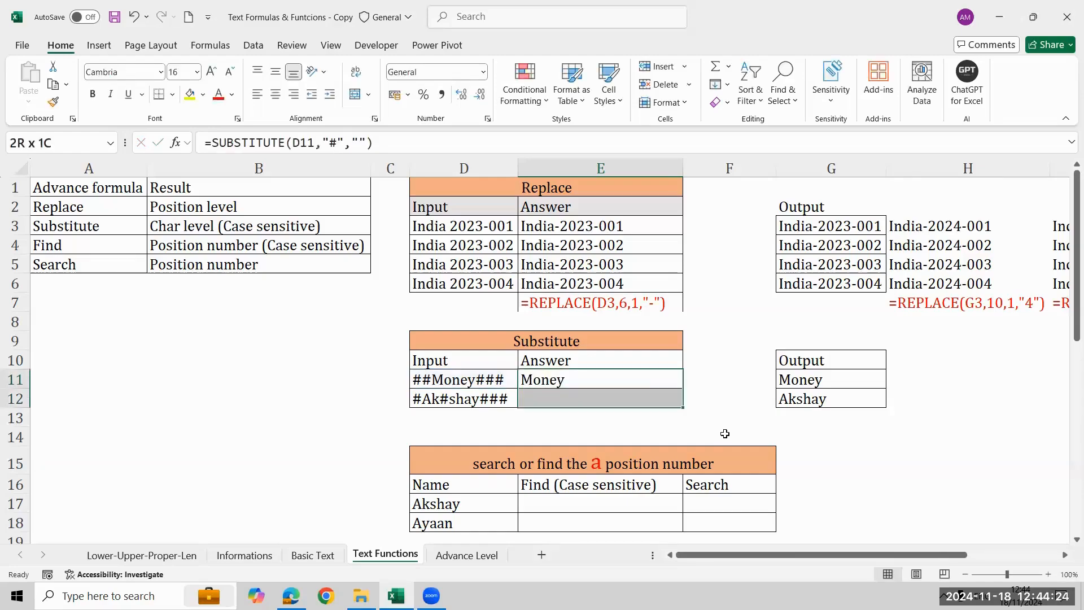
{"action": "key", "text": "ctrl+d"}
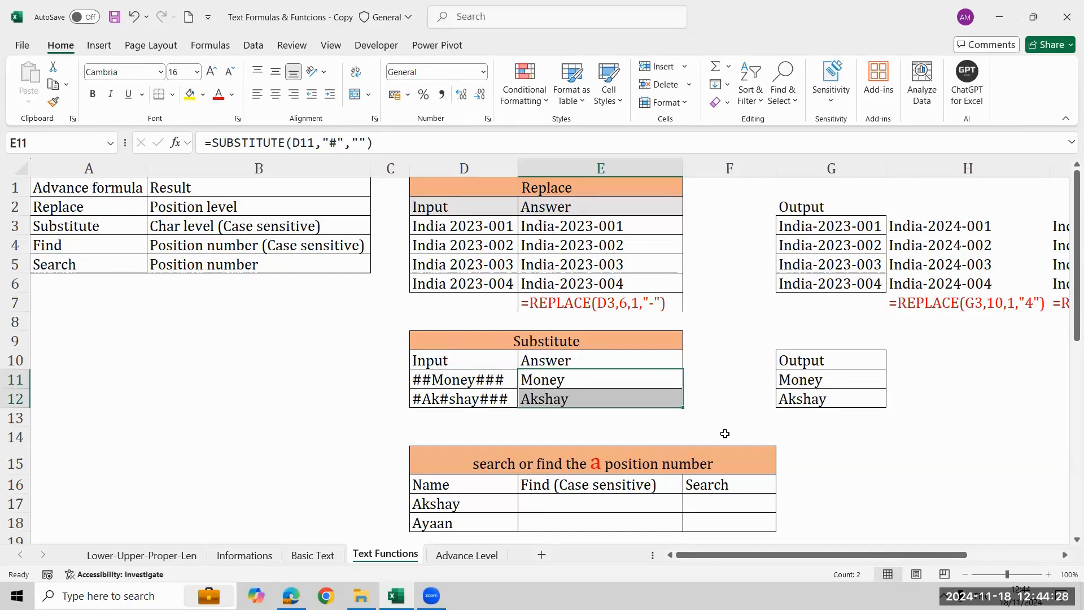
{"action": "key", "text": "Down"}
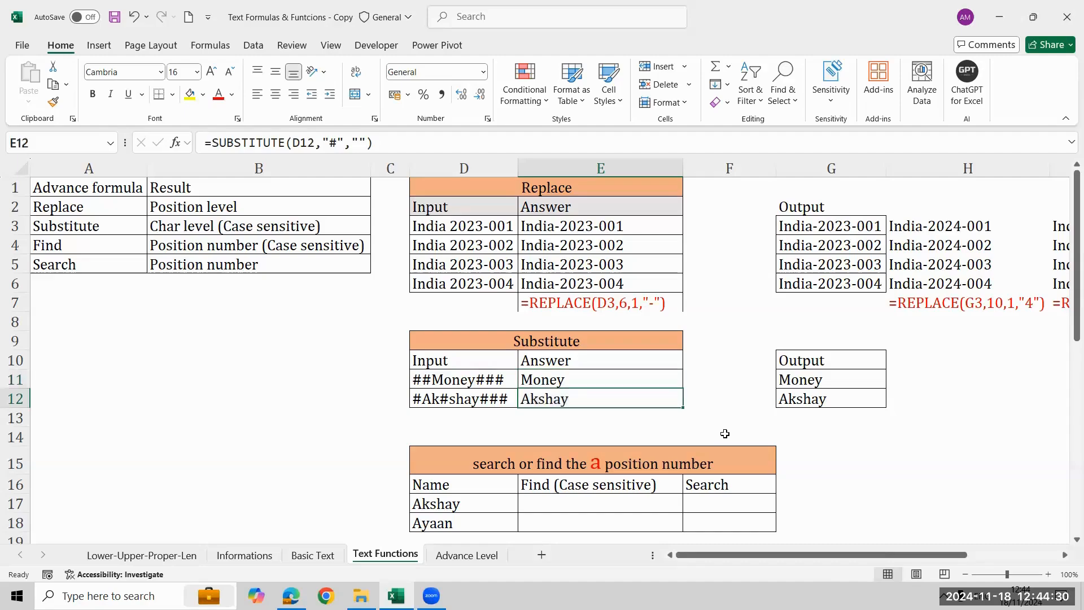
Show the SUBSTITUTE formula of E11 as text in E13, below the Answer column.
{"action": "key", "text": "Down"}
{"action": "type", "text": "="}
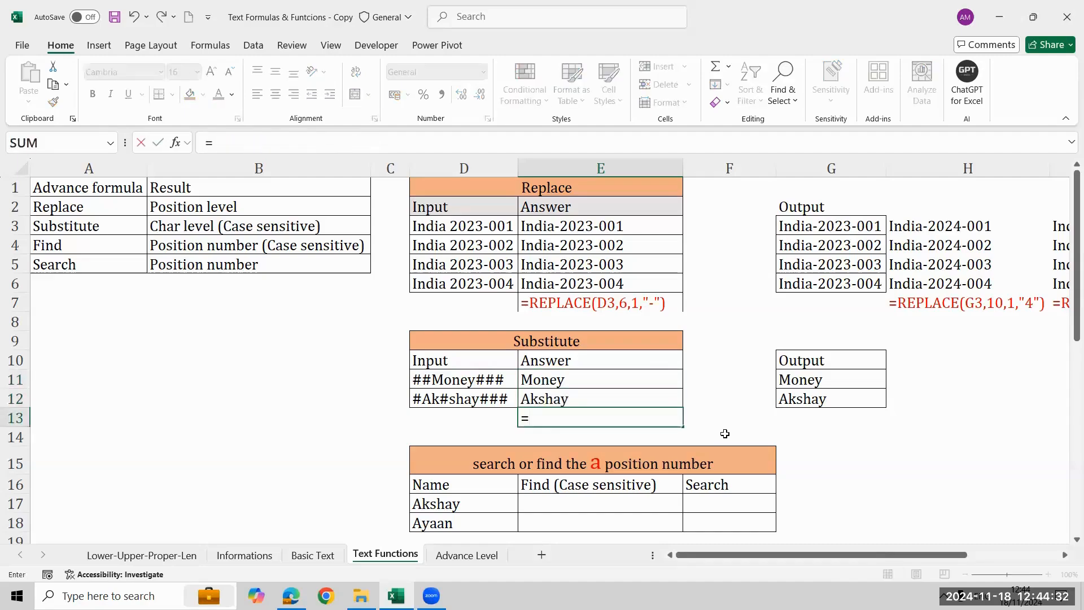
{"action": "type", "text": "form"}
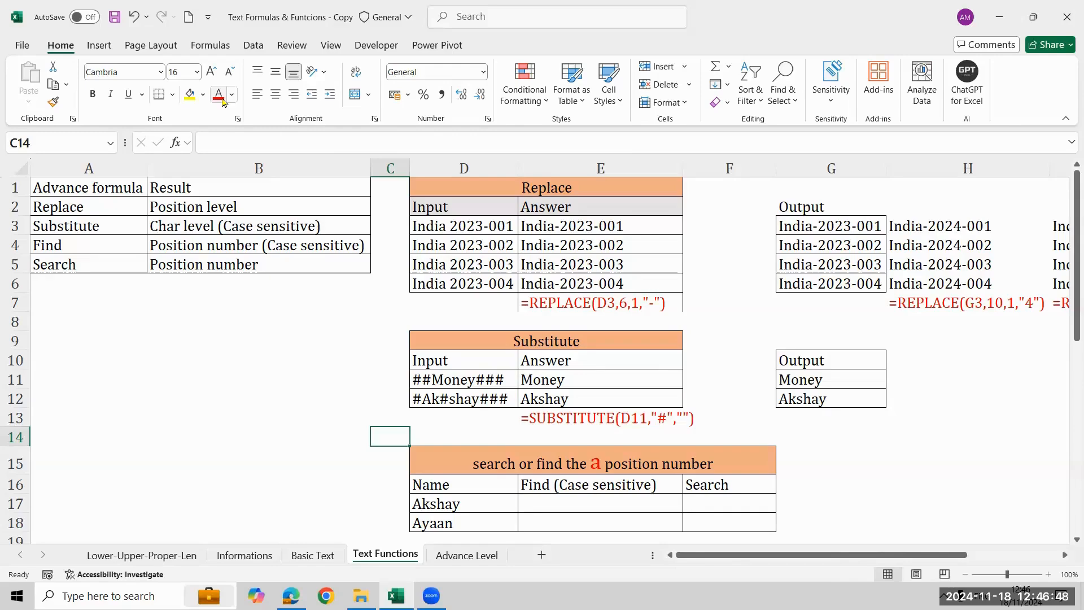
Look over the two exercise tables for finding the position of the letter a and of the space.
{"action": "key", "text": "Down"}
{"action": "key", "text": "Down"}
{"action": "key", "text": "Down"}
{"action": "key", "text": "Down"}
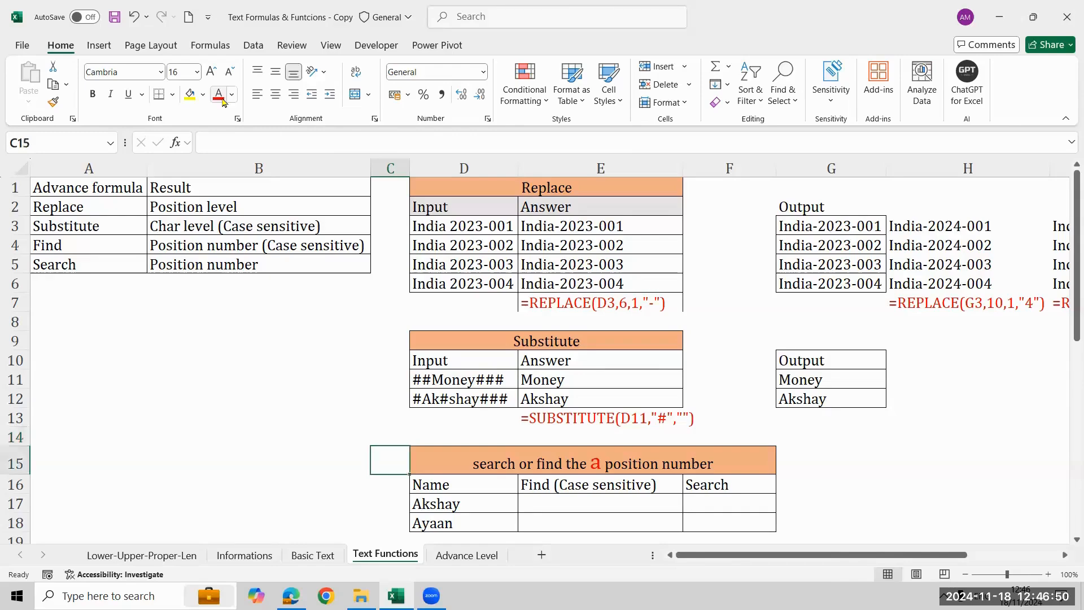
{"action": "key", "text": "Down"}
{"action": "key", "text": "Down"}
{"action": "key", "text": "Down"}
{"action": "key", "text": "Down"}
{"action": "key", "text": "Down"}
{"action": "key", "text": "Down"}
{"action": "key", "text": "Down"}
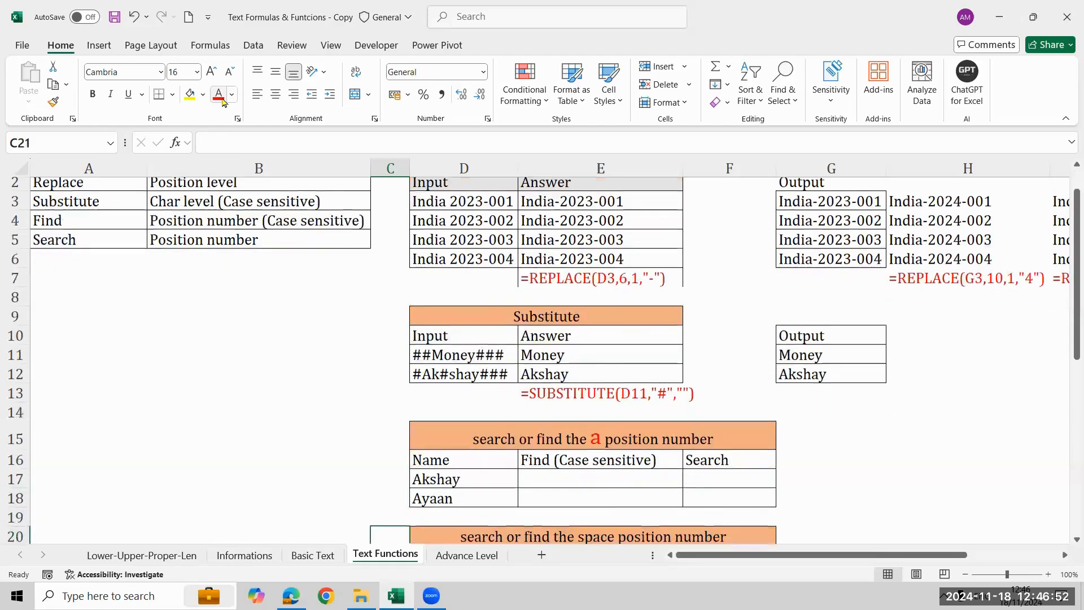
{"action": "key", "text": "Down"}
{"action": "key", "text": "Up"}
{"action": "key", "text": "Up"}
{"action": "key", "text": "Up"}
{"action": "key", "text": "Up"}
{"action": "key", "text": "Up"}
{"action": "key", "text": "Up"}
{"action": "key", "text": "Up"}
{"action": "key", "text": "Up"}
{"action": "key", "text": "Up"}
{"action": "key", "text": "Up"}
{"action": "key", "text": "Up"}
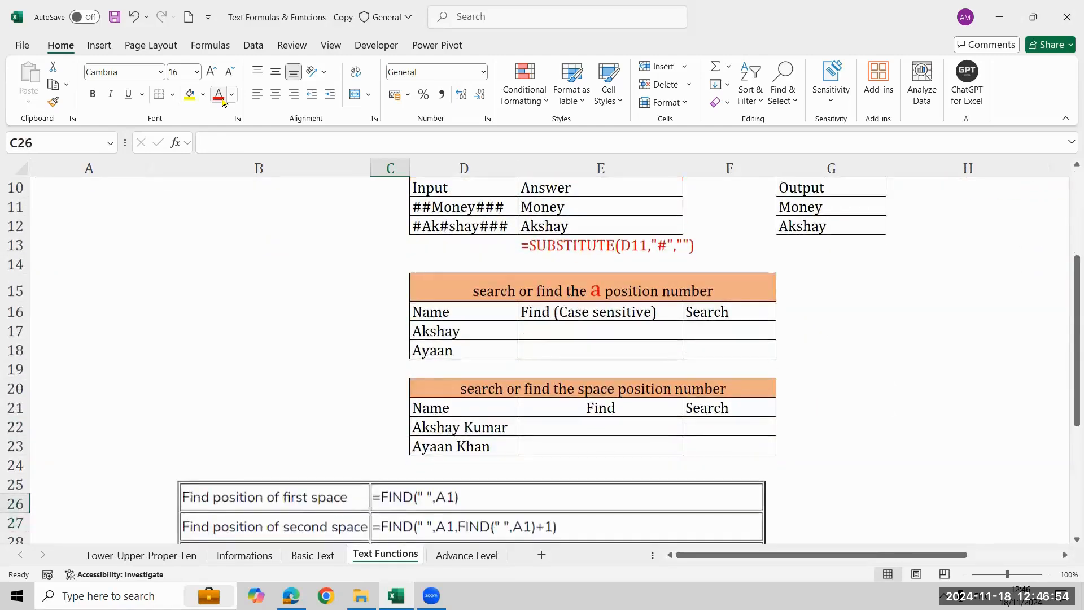
{"action": "key", "text": "Down"}
{"action": "key", "text": "Right"}
{"action": "key", "text": "Right"}
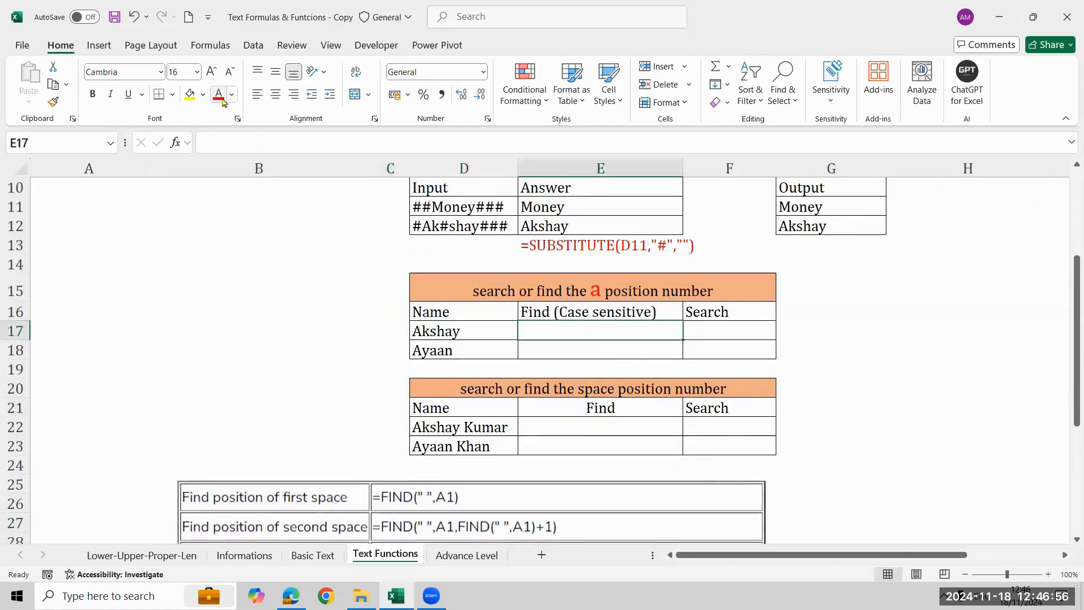
Compare the descriptions of Find and Search in A4:B5 of the formula reference table.
{"action": "key", "text": "Left"}
{"action": "key", "text": "Left"}
{"action": "key", "text": "Left"}
{"action": "key", "text": "Left"}
{"action": "key", "text": "Up"}
{"action": "key", "text": "Up"}
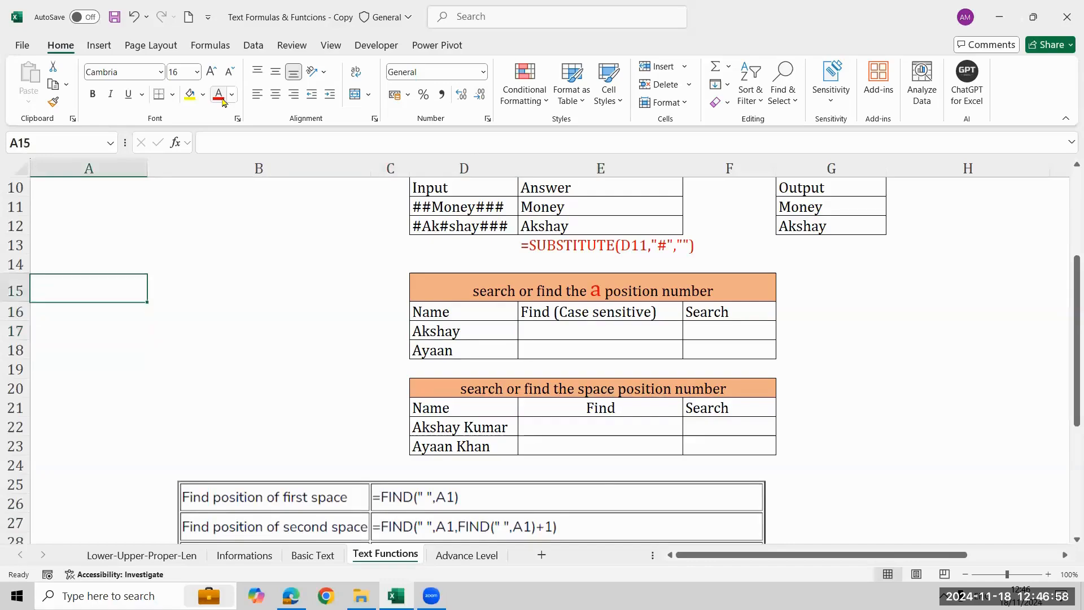
{"action": "key", "text": "Up"}
{"action": "key", "text": "Up"}
{"action": "key", "text": "Up"}
{"action": "key", "text": "Up"}
{"action": "key", "text": "Up"}
{"action": "key", "text": "Up"}
{"action": "key", "text": "Up"}
{"action": "key", "text": "Up"}
{"action": "key", "text": "Up"}
{"action": "key", "text": "Up"}
{"action": "key", "text": "Up"}
{"action": "key", "text": "Up"}
{"action": "key", "text": "Up"}
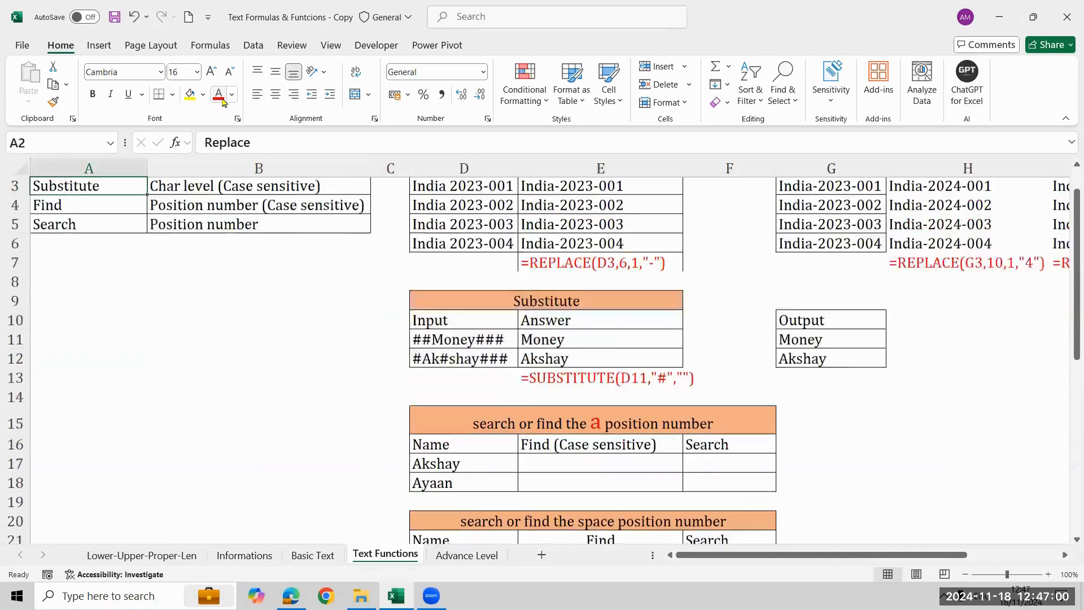
{"action": "key", "text": "Down"}
{"action": "key", "text": "Down"}
{"action": "key", "text": "shift+Down"}
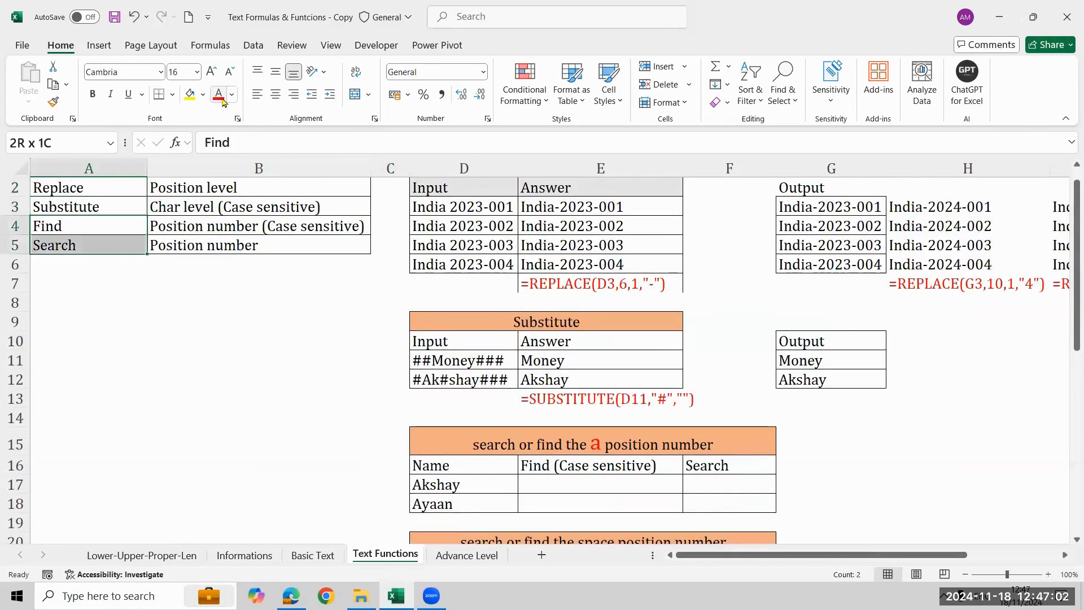
{"action": "key", "text": "shift+Right"}
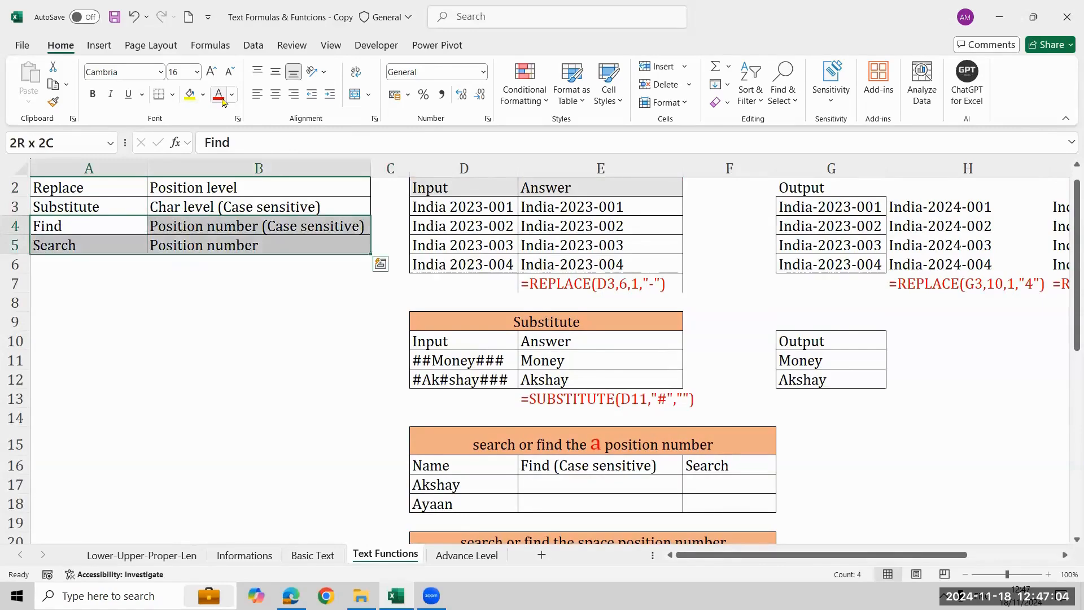
{"action": "key", "text": "Right"}
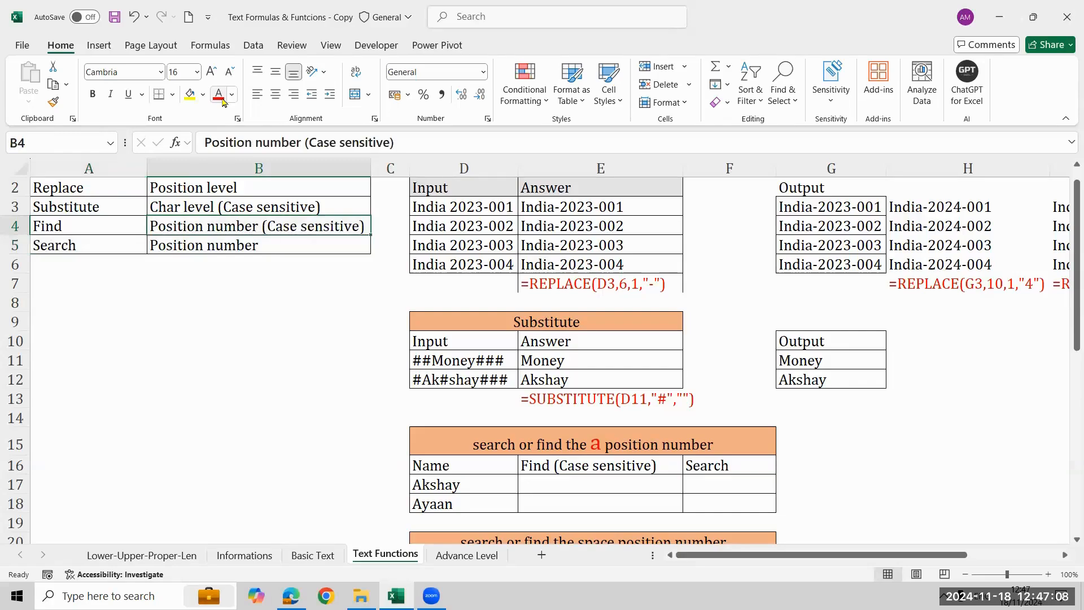
{"action": "key", "text": "Left"}
{"action": "key", "text": "Right"}
{"action": "key", "text": "Down"}
{"action": "key", "text": "Left"}
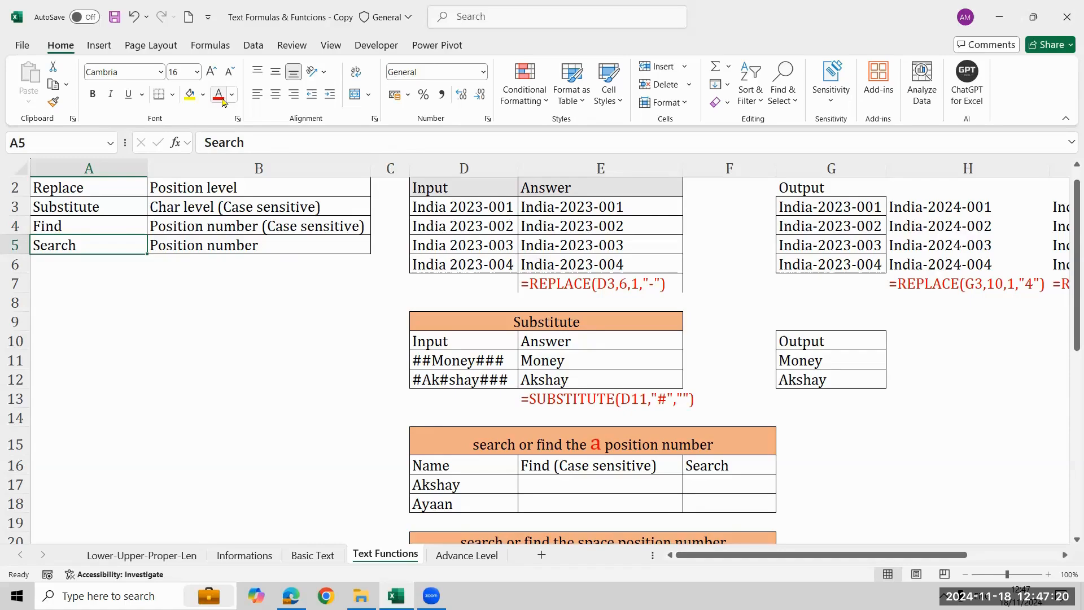
Examine the heading and the names of the exercise table for the position number of a, in D15:D18.
{"action": "key", "text": "Down"}
{"action": "key", "text": "Down"}
{"action": "key", "text": "Down"}
{"action": "key", "text": "Down"}
{"action": "key", "text": "Down"}
{"action": "key", "text": "Down"}
{"action": "key", "text": "Down"}
{"action": "key", "text": "Down"}
{"action": "key", "text": "Down"}
{"action": "key", "text": "Down"}
{"action": "key", "text": "Down"}
{"action": "key", "text": "Down"}
{"action": "key", "text": "Down"}
{"action": "key", "text": "Down"}
{"action": "key", "text": "Down"}
{"action": "key", "text": "Down"}
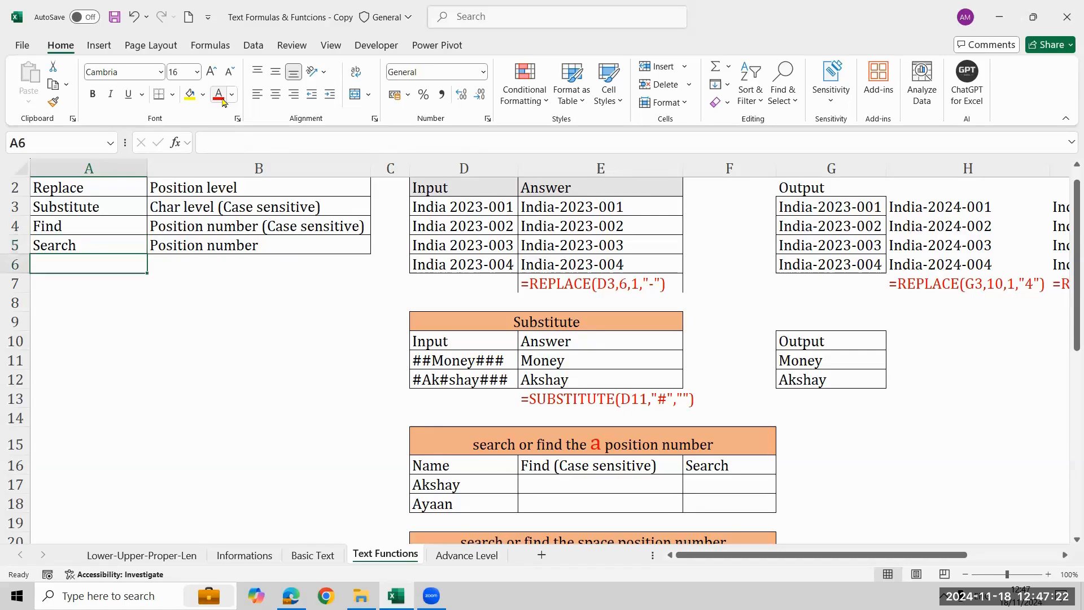
{"action": "key", "text": "Down"}
{"action": "key", "text": "Down"}
{"action": "key", "text": "Down"}
{"action": "key", "text": "Down"}
{"action": "key", "text": "Down"}
{"action": "key", "text": "Right"}
{"action": "key", "text": "Right"}
{"action": "key", "text": "Right"}
{"action": "key", "text": "Right"}
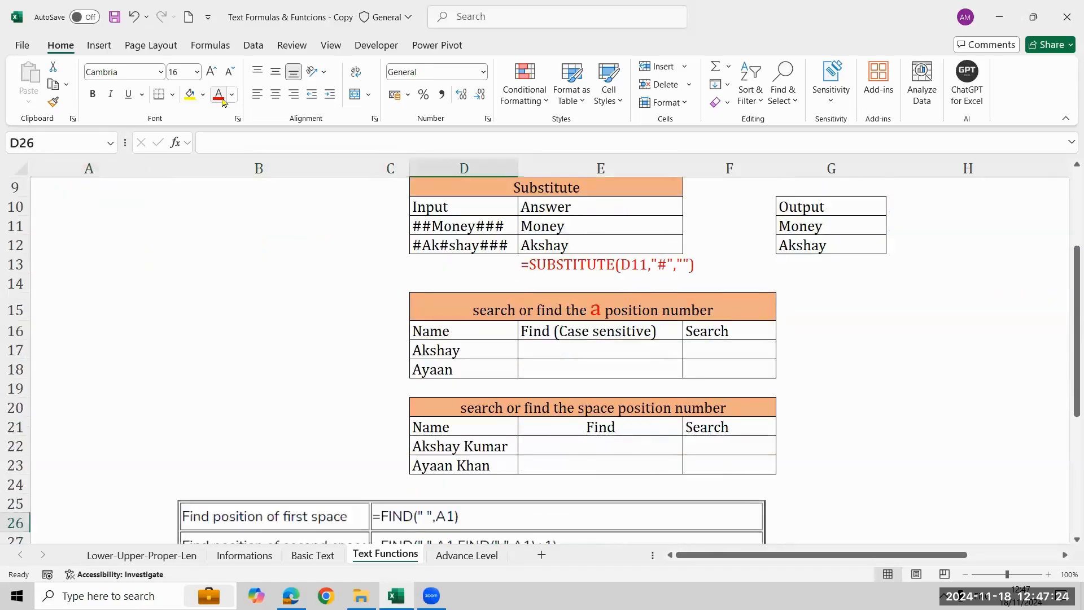
{"action": "key", "text": "Up"}
{"action": "key", "text": "Up"}
{"action": "key", "text": "Up"}
{"action": "key", "text": "Up"}
{"action": "key", "text": "Up"}
{"action": "key", "text": "Up"}
{"action": "key", "text": "Up"}
{"action": "key", "text": "Up"}
{"action": "key", "text": "Up"}
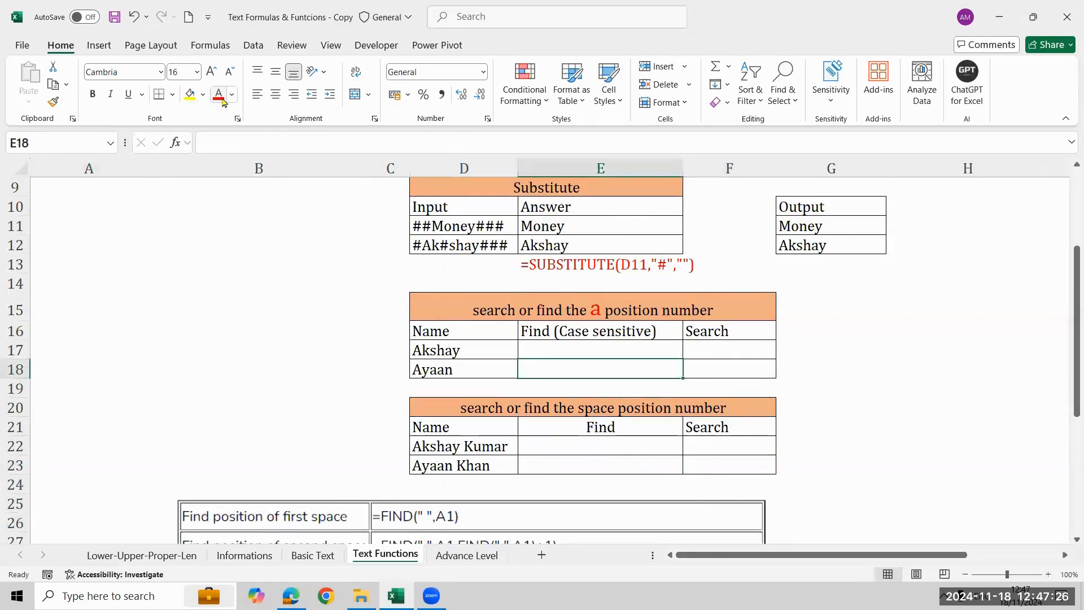
{"action": "key", "text": "Left"}
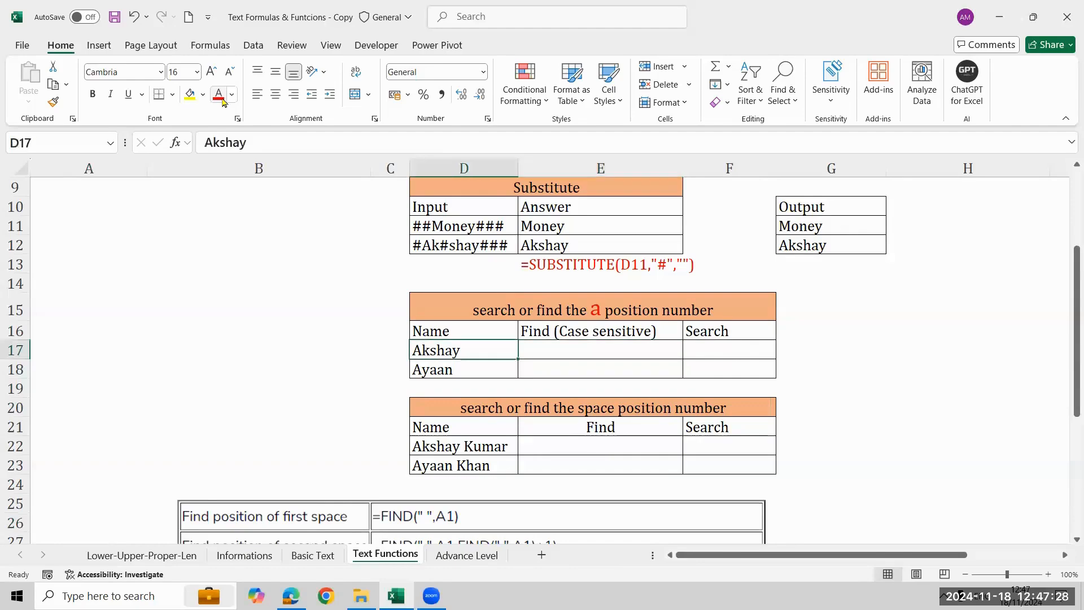
{"action": "key", "text": "Up"}
{"action": "key", "text": "Up"}
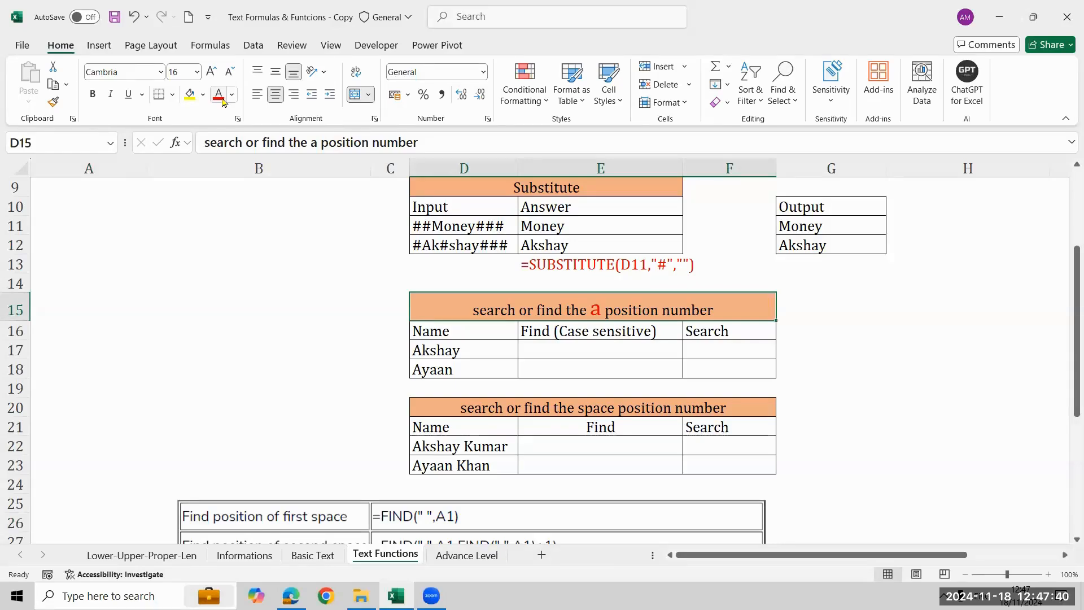
{"action": "key", "text": "Down"}
{"action": "key", "text": "Down"}
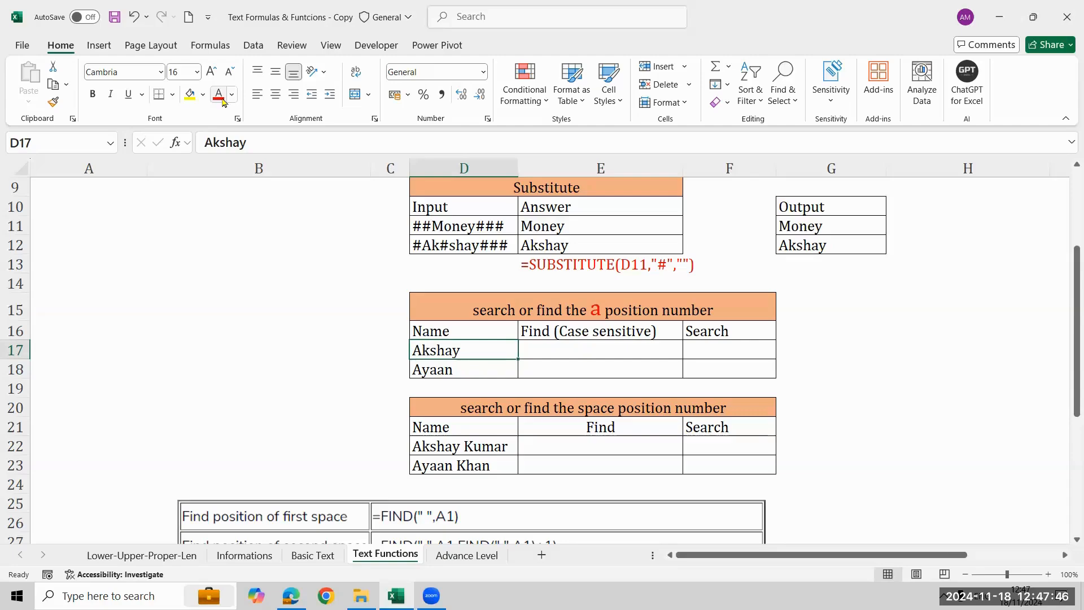
{"action": "key", "text": "Down"}
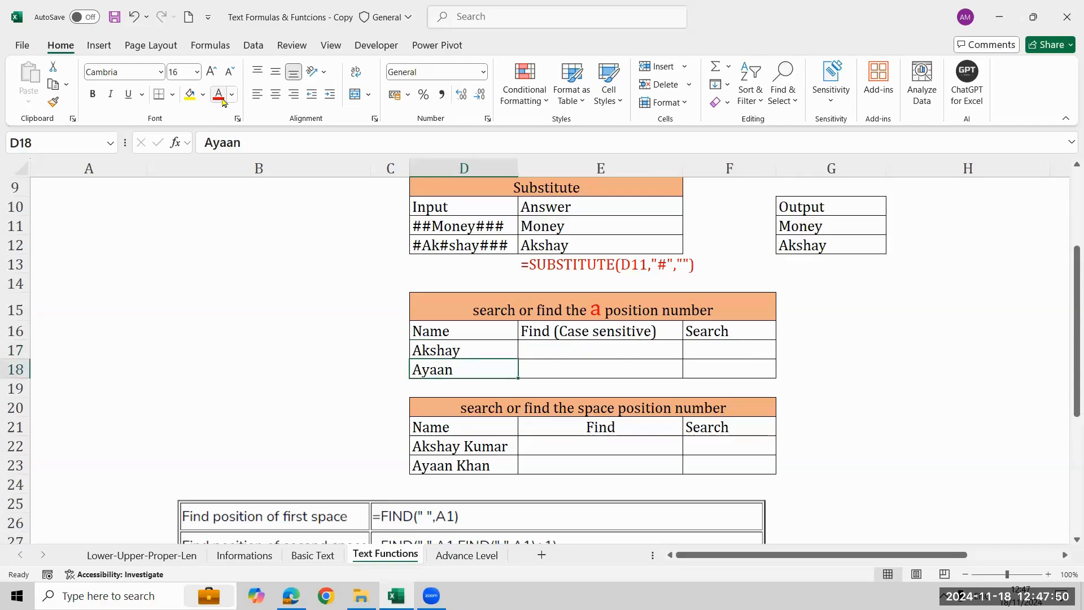
Enter =FIND("a",D17) in E17 to get the case-sensitive position of the letter a in the first name.
{"action": "key", "text": "Up"}
{"action": "key", "text": "Right"}
{"action": "type", "text": "="}
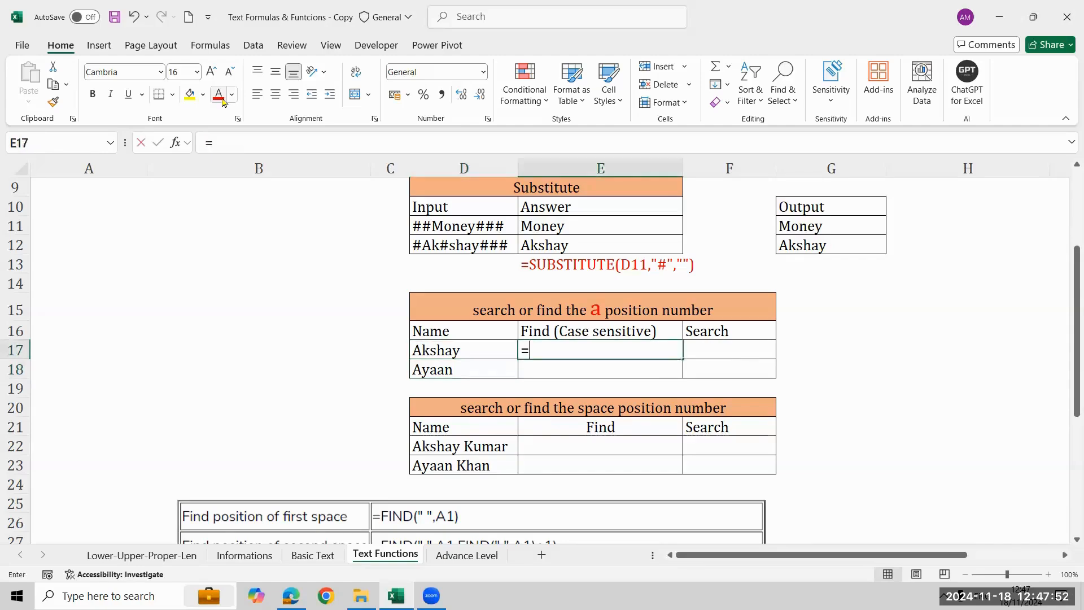
{"action": "type", "text": "fin"}
{"action": "key", "text": "Tab"}
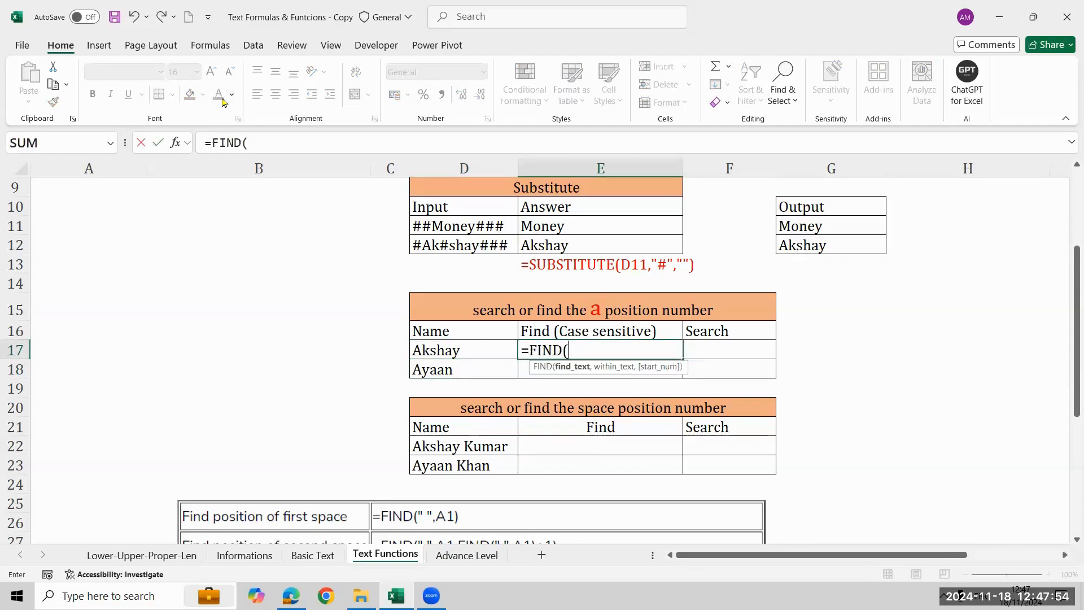
{"action": "type", "text": "\"a\","}
{"action": "key", "text": "Left"}
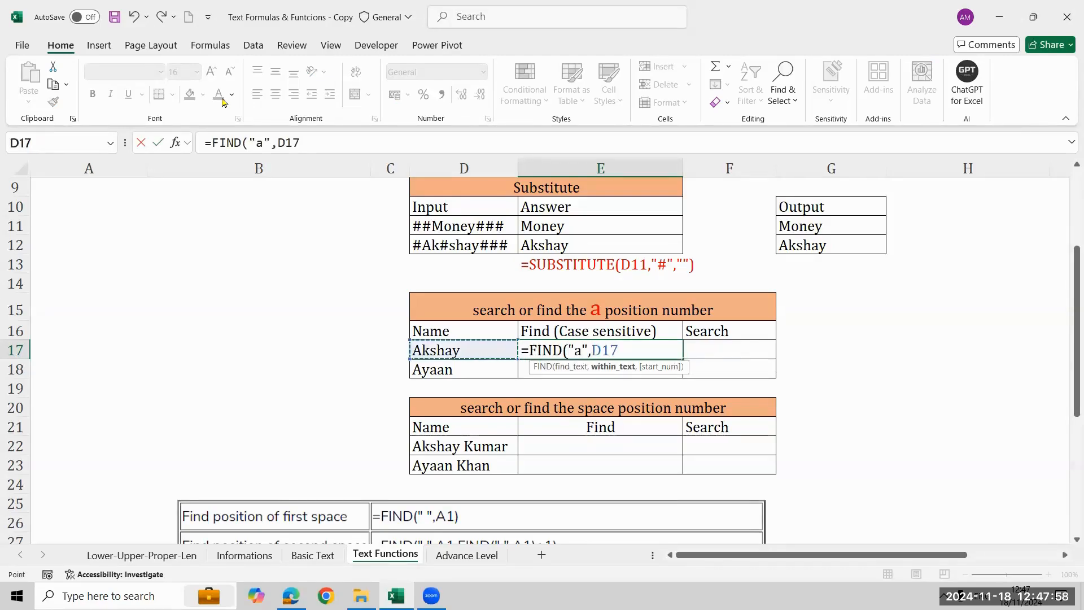
{"action": "type", "text": ")"}
{"action": "key", "text": "Return"}
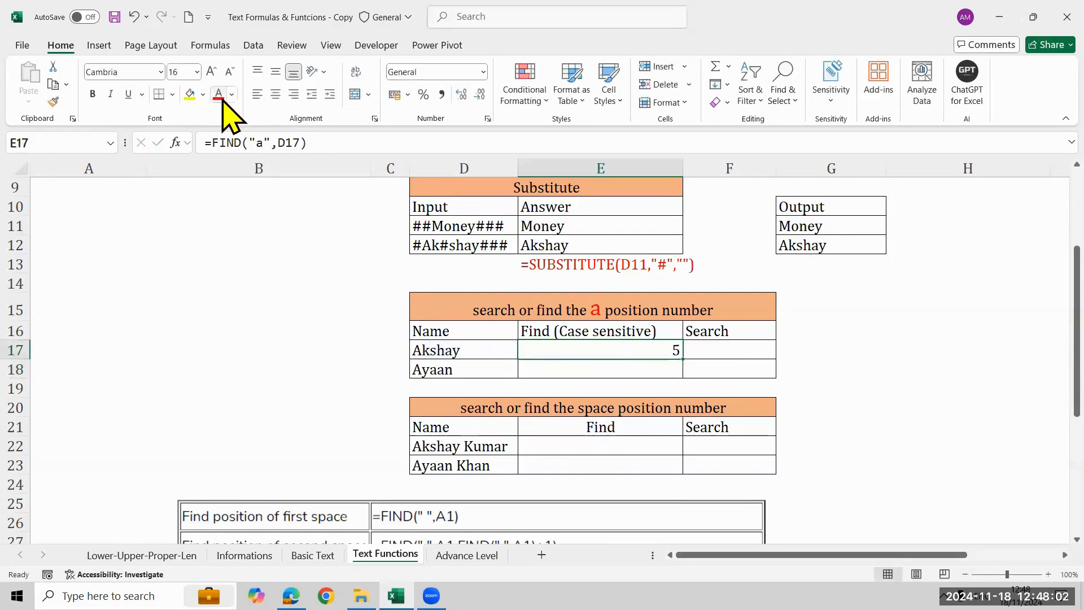
Enter =SEARCH("a",D17) in F17 to get the position of a regardless of case.
{"action": "key", "text": "Right"}
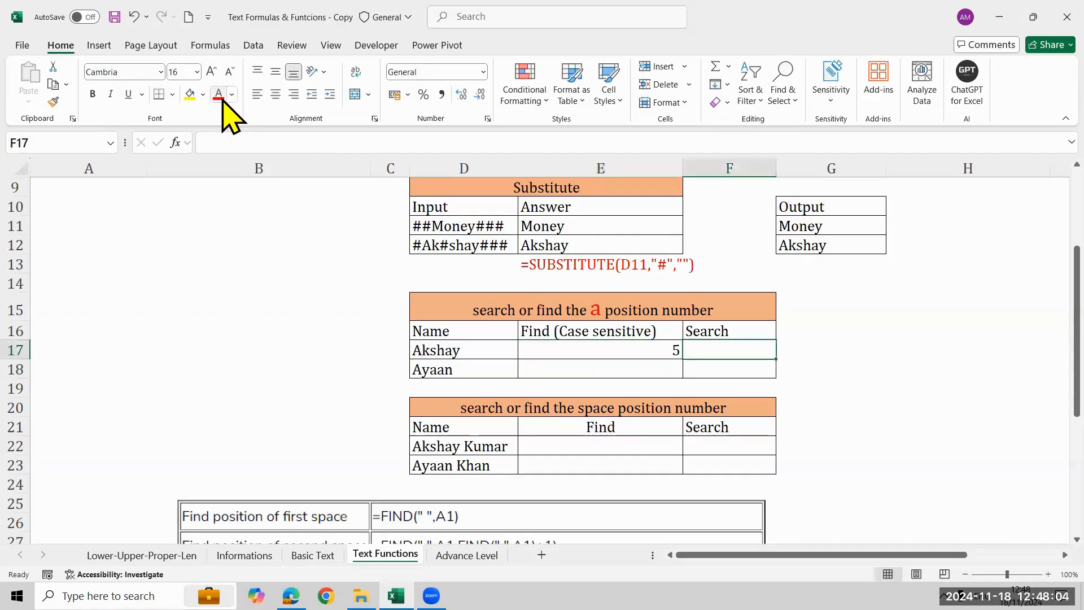
{"action": "type", "text": "=se"}
{"action": "key", "text": "Tab"}
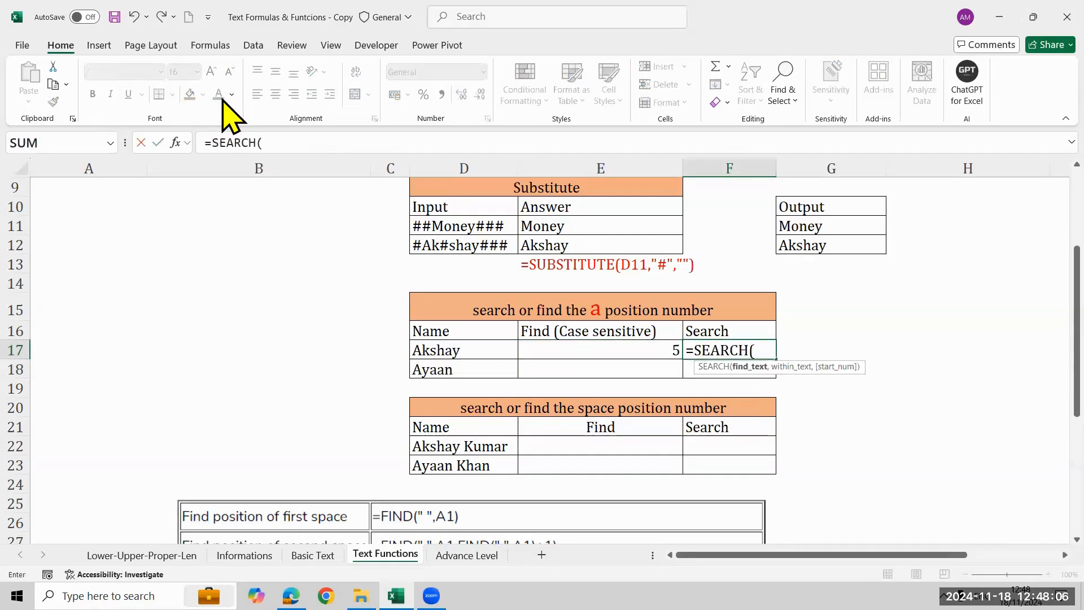
{"action": "type", "text": "\"a\","}
{"action": "key", "text": "Left"}
{"action": "key", "text": "Left"}
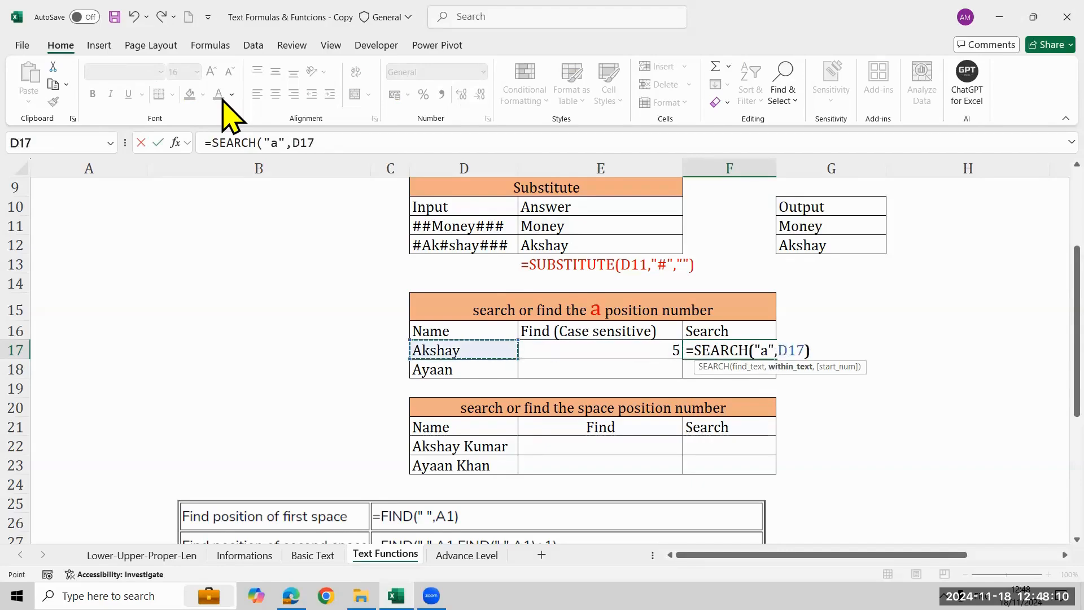
{"action": "type", "text": ")"}
{"action": "key", "text": "Return"}
{"action": "key", "text": "Up"}
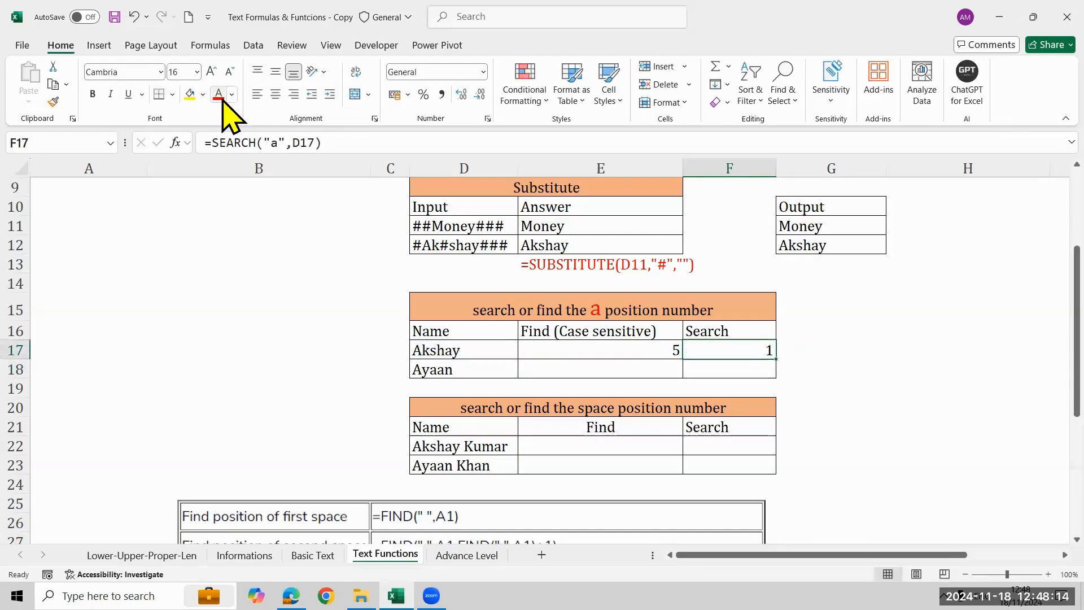
Compare the Find and Search results in E17:F17 with the name in D17 and the heading of the table.
{"action": "key", "text": "Left"}
{"action": "key", "text": "Right"}
{"action": "key", "text": "Left"}
{"action": "key", "text": "Left"}
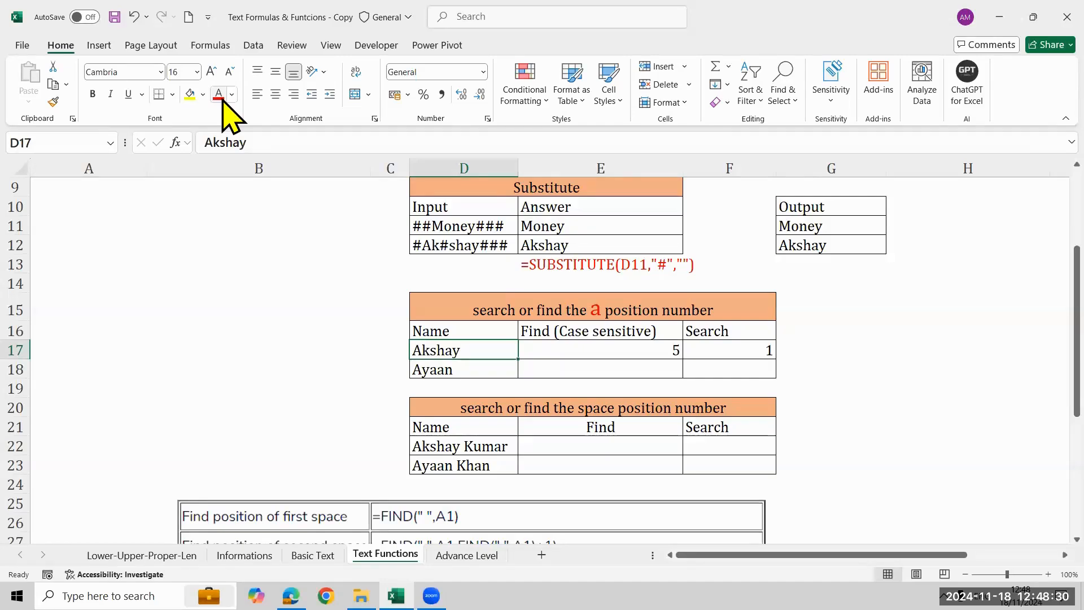
{"action": "key", "text": "Right"}
{"action": "key", "text": "Right"}
{"action": "key", "text": "Left"}
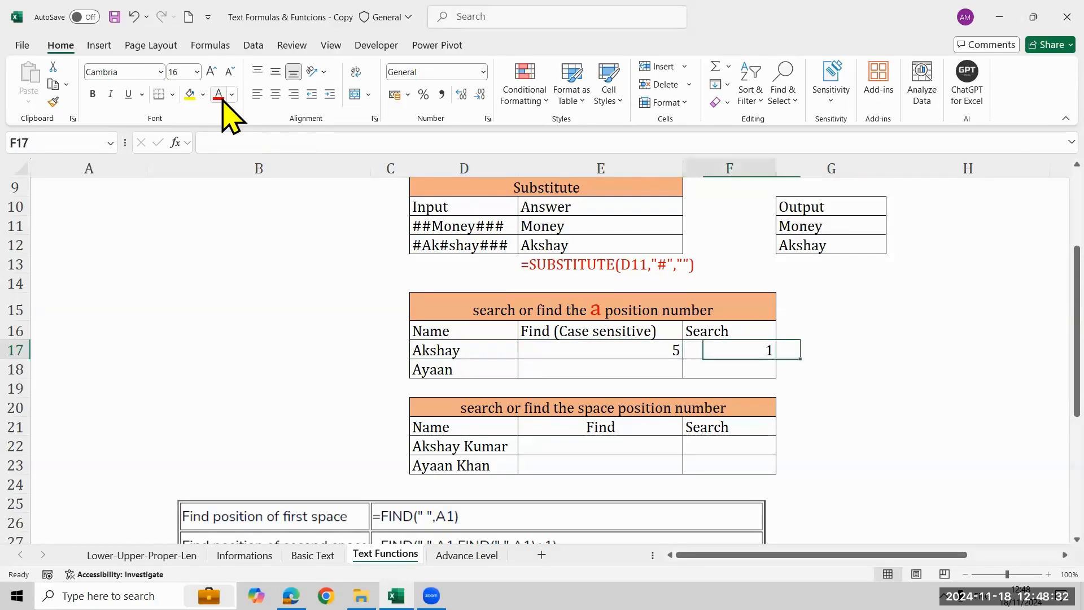
{"action": "key", "text": "Left"}
{"action": "key", "text": "Up"}
{"action": "key", "text": "Up"}
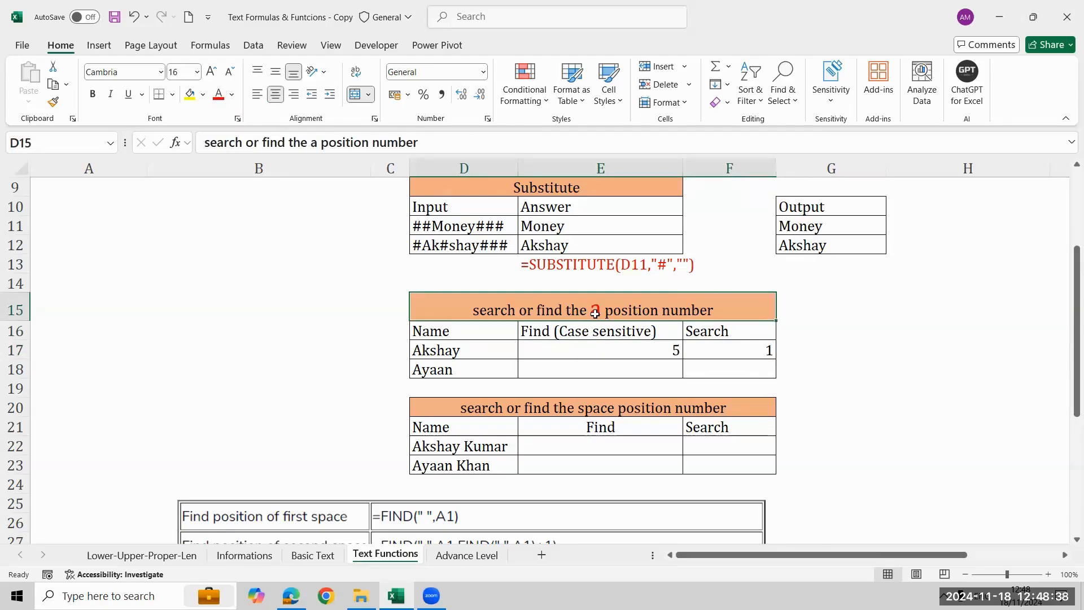
{"action": "key", "text": "Down"}
{"action": "key", "text": "Down"}
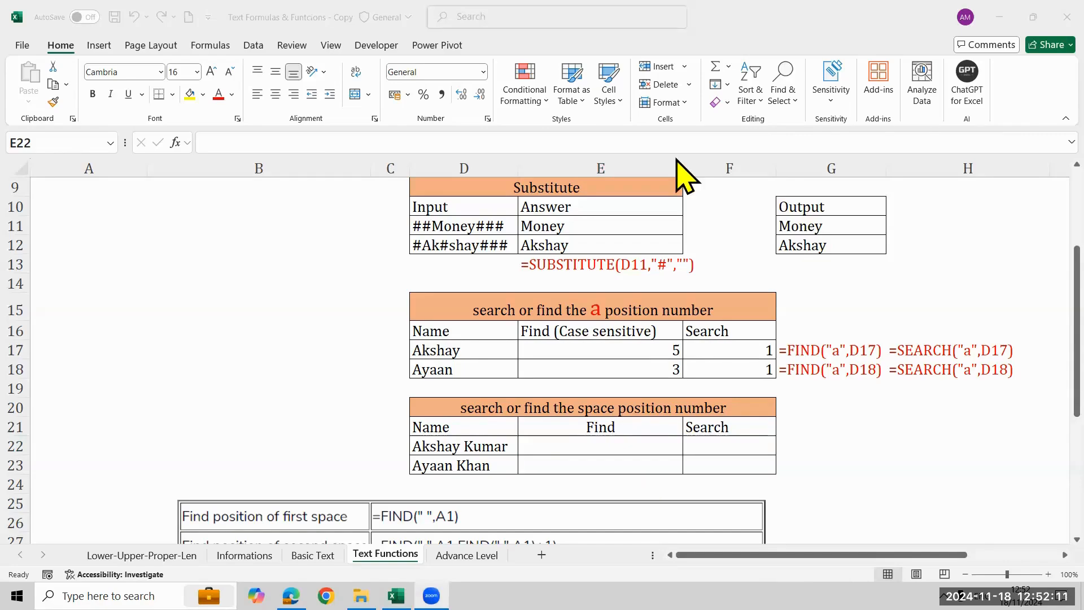
Enter =FIND(" ",D22) in E22 to get the position of the space in the first full name.
{"action": "left_click", "coordinate": [702, 459]}
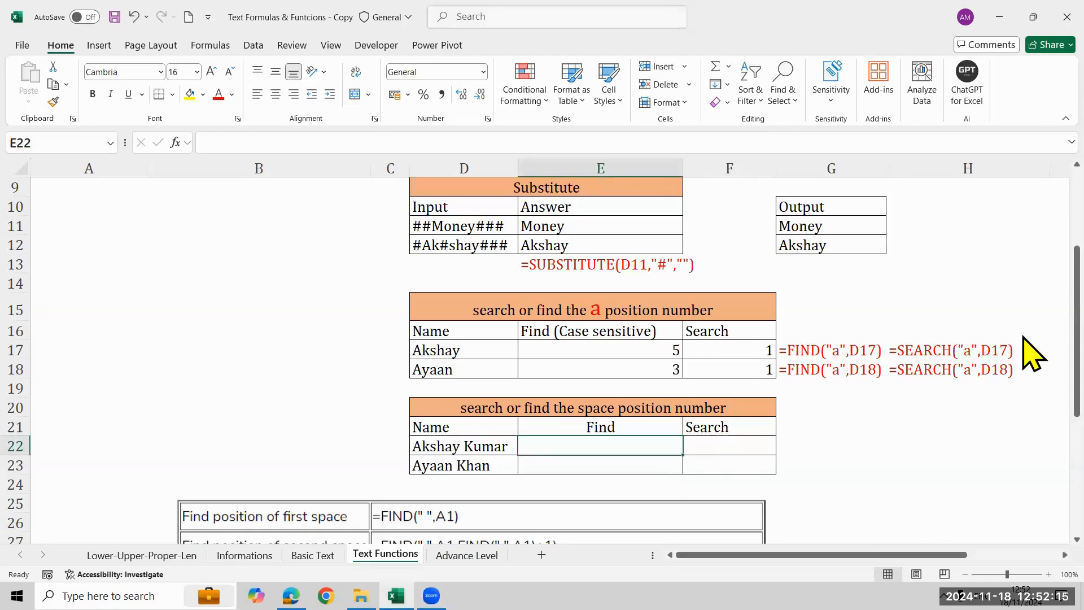
{"action": "type", "text": "=fin"}
{"action": "key", "text": "Tab"}
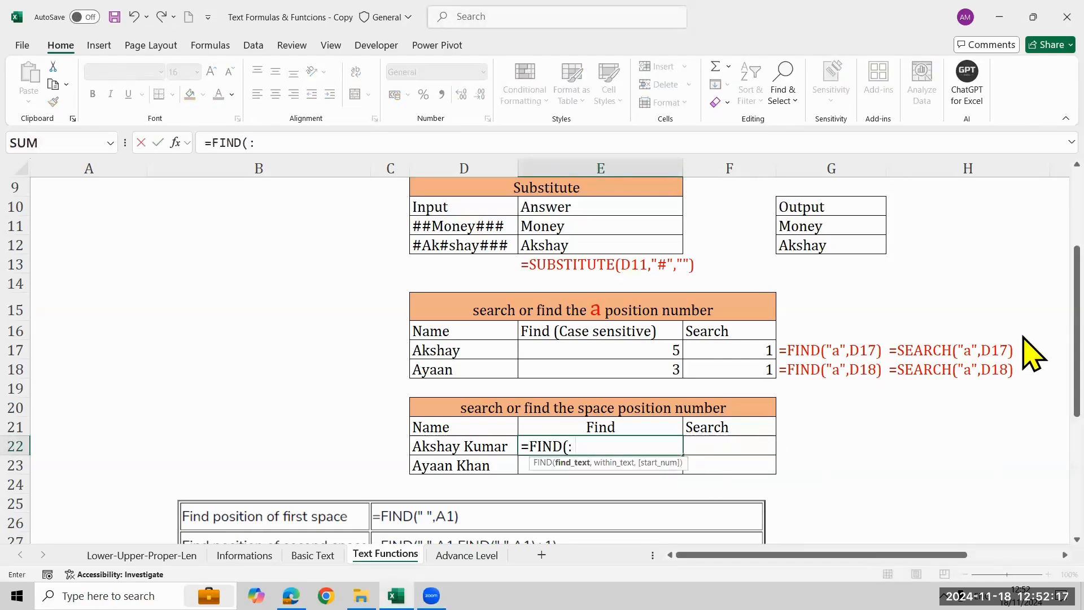
{"action": "type", "text": "\" \","}
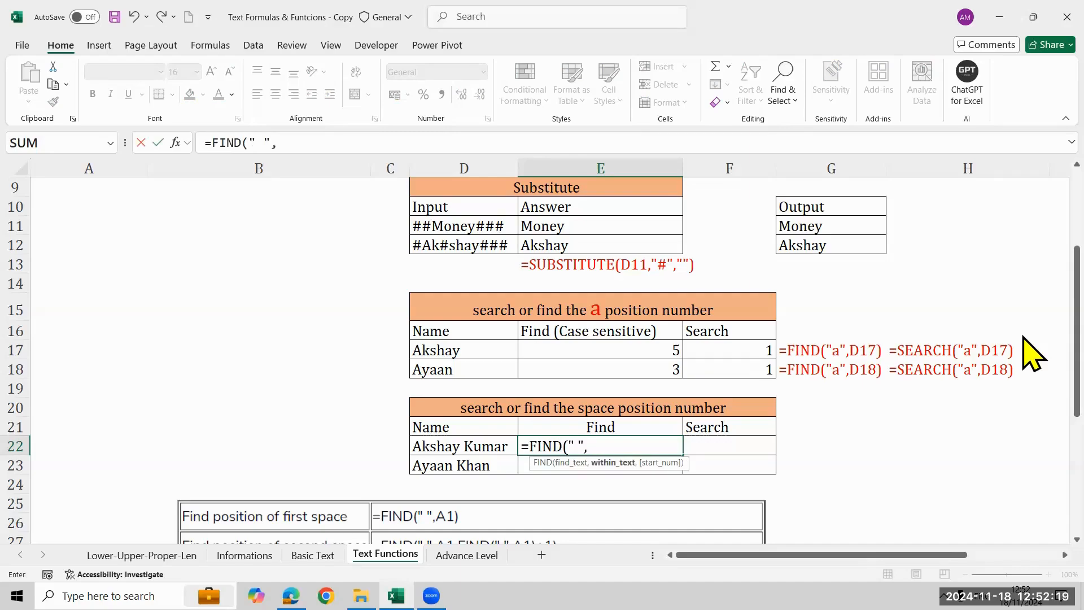
{"action": "key", "text": "Left"}
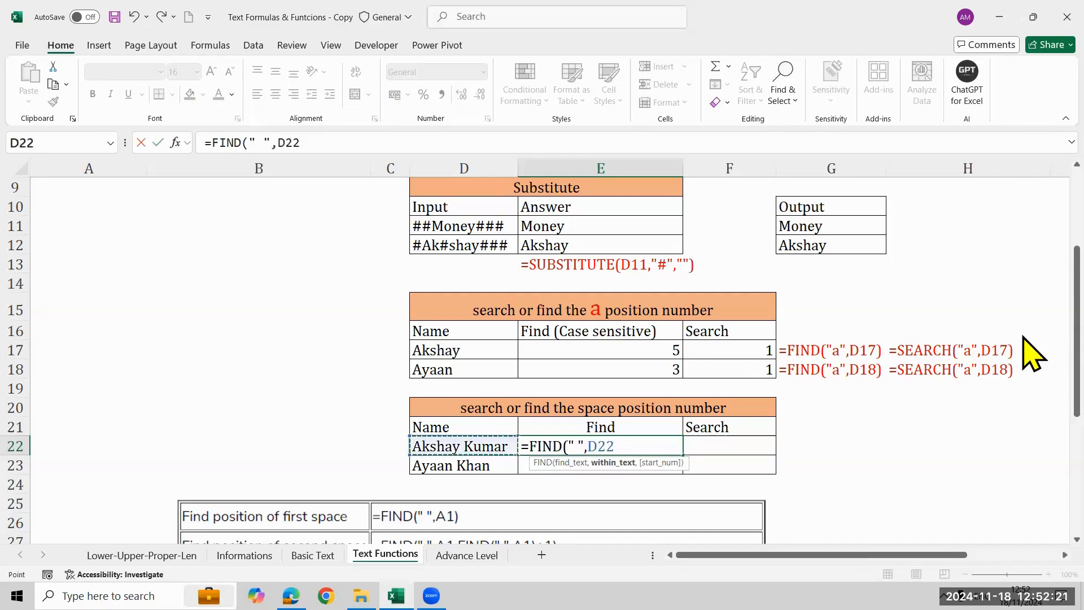
{"action": "type", "text": "."}
{"action": "key", "text": "BackSpace"}
{"action": "key", "text": "Return"}
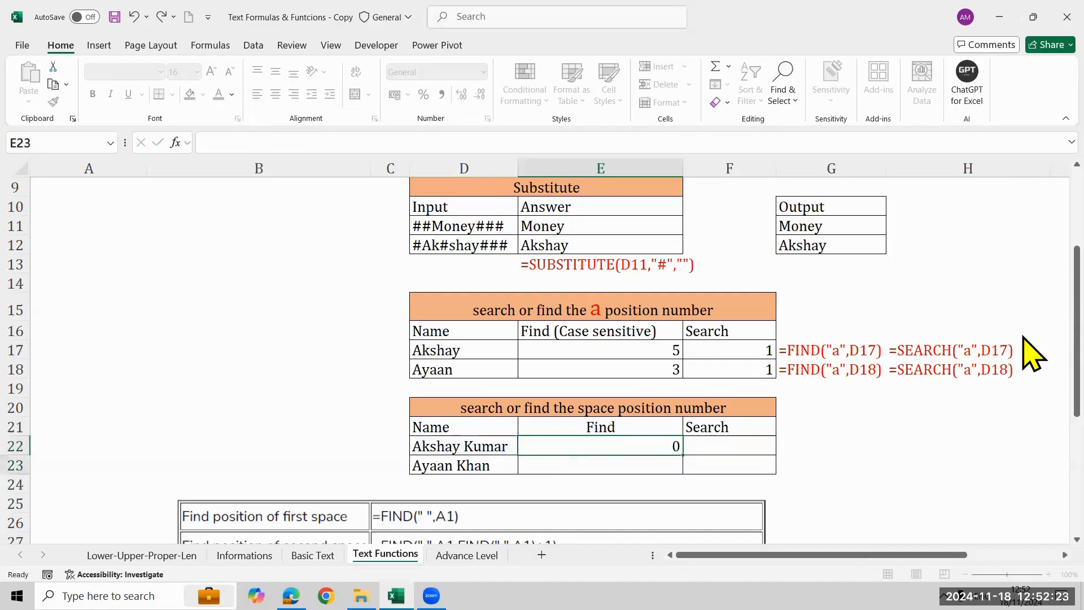
Copy the FIND formula from E22 down to E23.
{"action": "key", "text": "Up"}
{"action": "key", "text": "shift+Down"}
{"action": "key", "text": "ctrl+d"}
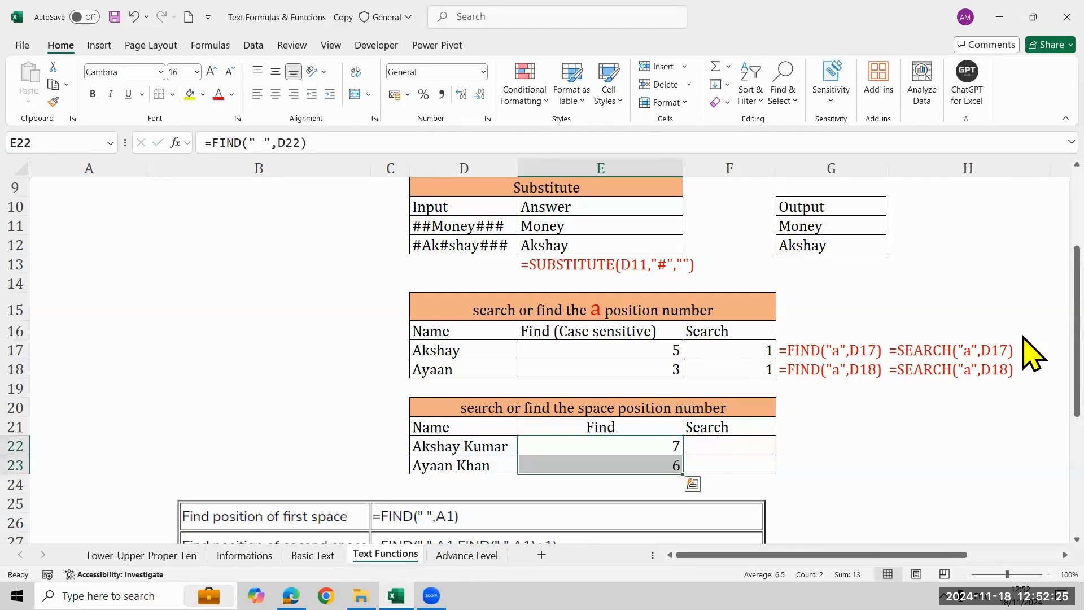
Try to copy the FIND formulas of E22:E23 across into the Search cells F22:F23, and clear them again.
{"action": "key", "text": "Right"}
{"action": "key", "text": "Left"}
{"action": "key", "text": "shift+Right"}
{"action": "key", "text": "shift+Down"}
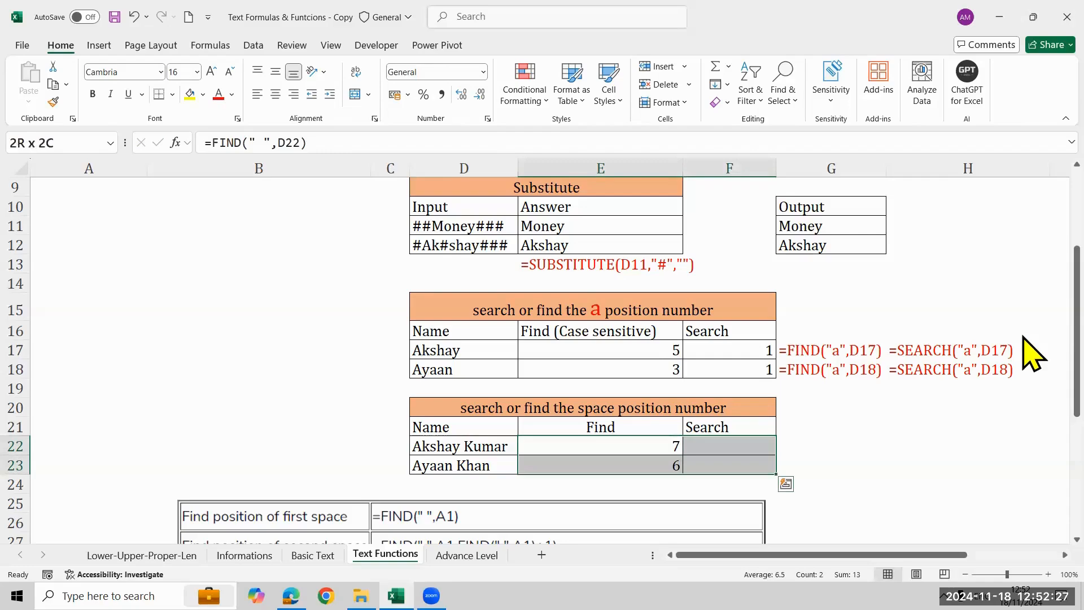
{"action": "key", "text": "ctrl+r"}
{"action": "key", "text": "Right"}
{"action": "key", "text": "shift+Down"}
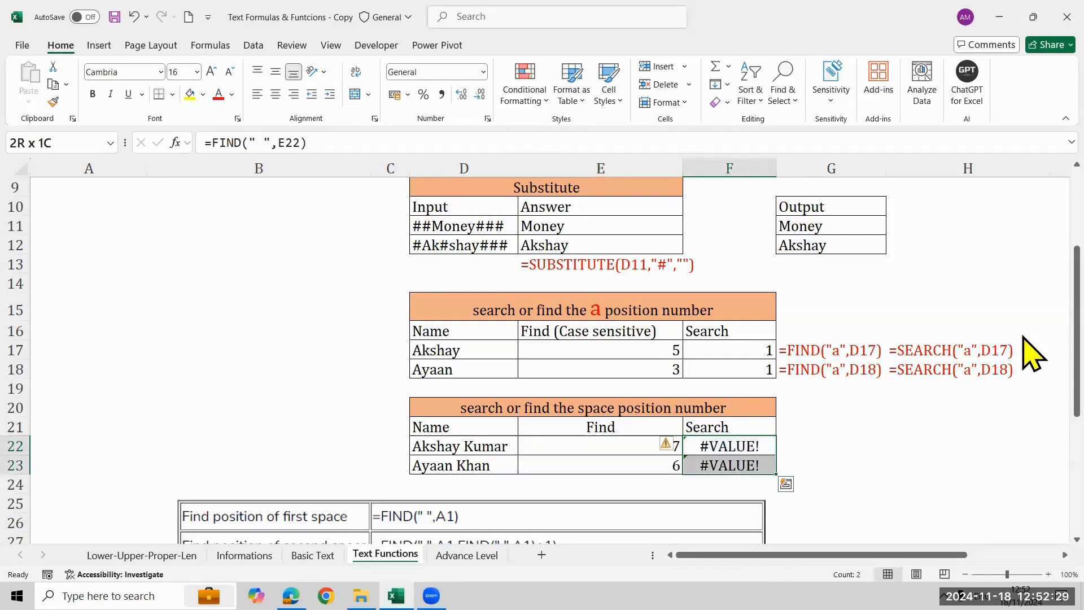
{"action": "key", "text": "Delete"}
Enter =SEARCH(" ",D22) in F22 and copy it down to F23.
{"action": "type", "text": "=sear"}
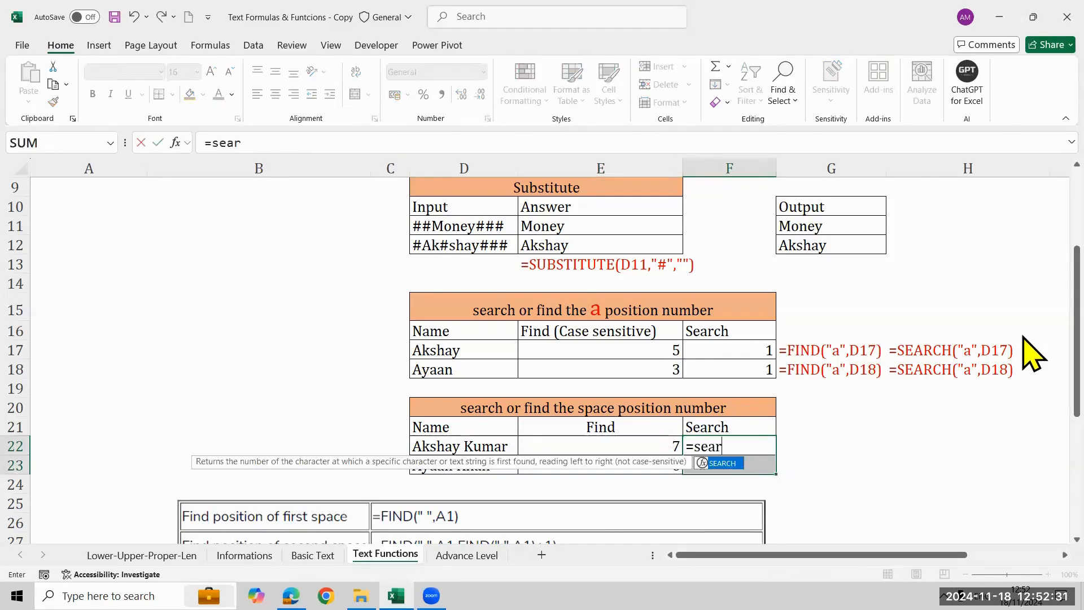
{"action": "key", "text": "Tab"}
{"action": "key", "text": "Left"}
{"action": "key", "text": "BackSpace"}
{"action": "key", "text": "BackSpace"}
{"action": "key", "text": "BackSpace"}
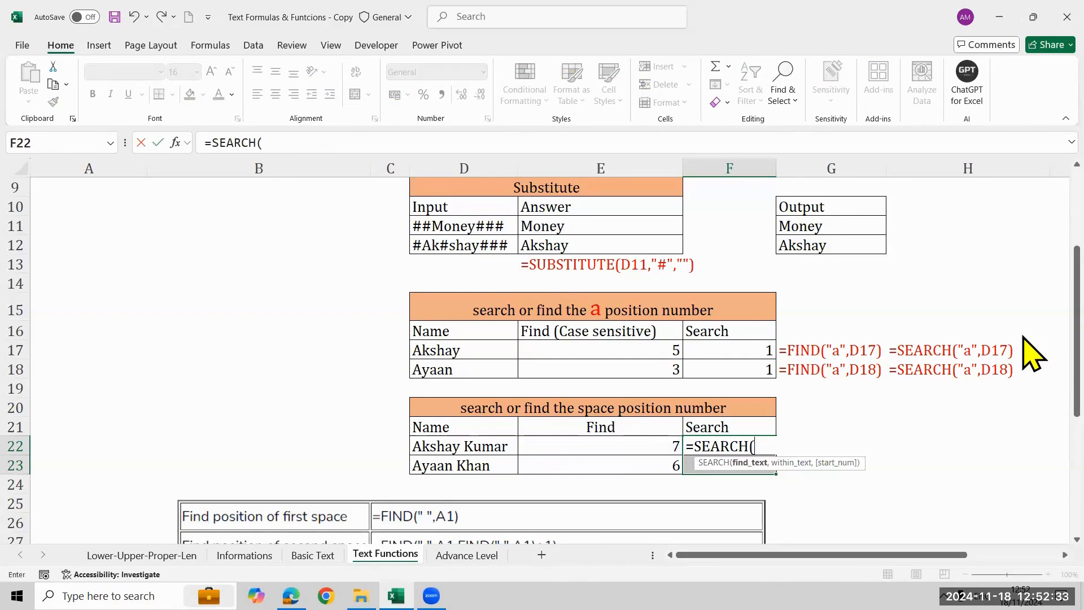
{"action": "type", "text": "\" \","}
{"action": "key", "text": "Left"}
{"action": "key", "text": "Left"}
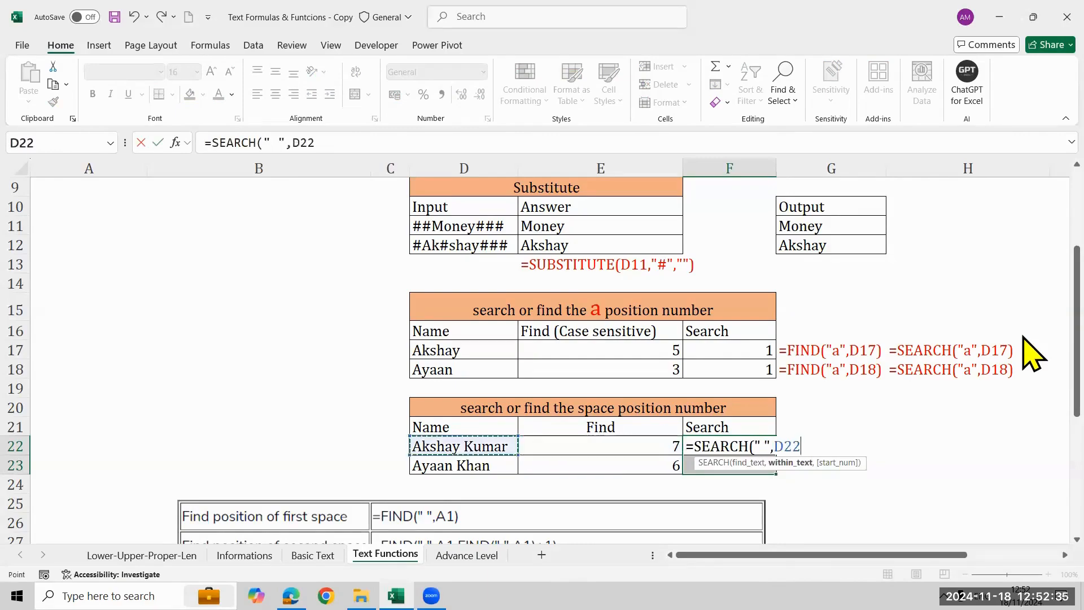
{"action": "type", "text": ")"}
{"action": "key", "text": "Return"}
{"action": "key", "text": "shift+Up"}
{"action": "key", "text": "ctrl+d"}
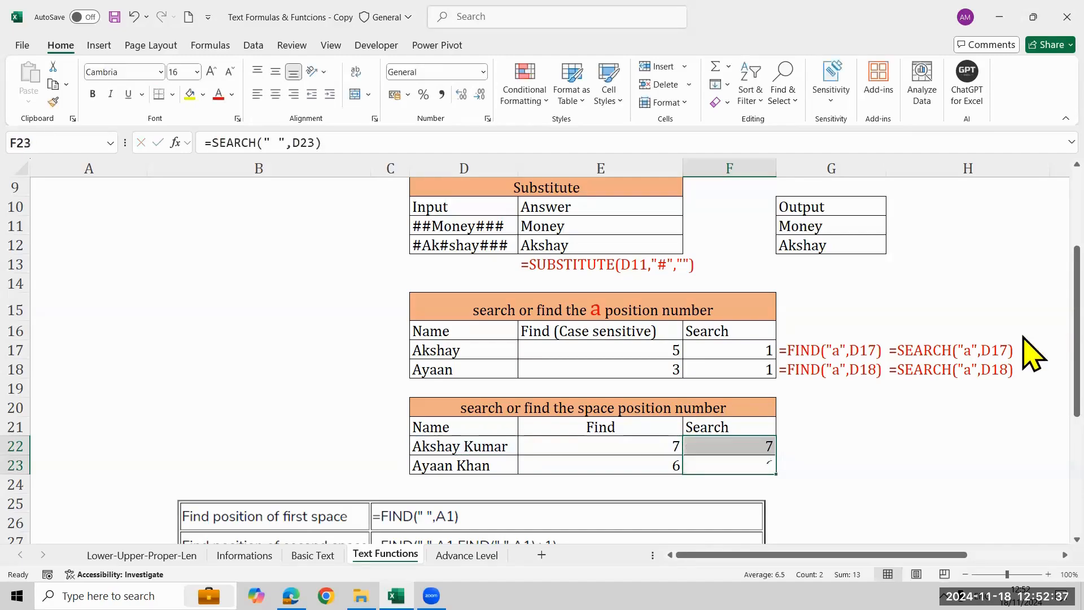
Compare the Find and Search results for the space in E22:F23 with those for the letter a in E17:F18.
{"action": "key", "text": "Down"}
{"action": "key", "text": "Up"}
{"action": "key", "text": "Up"}
{"action": "key", "text": "Left"}
{"action": "key", "text": "shift+Right"}
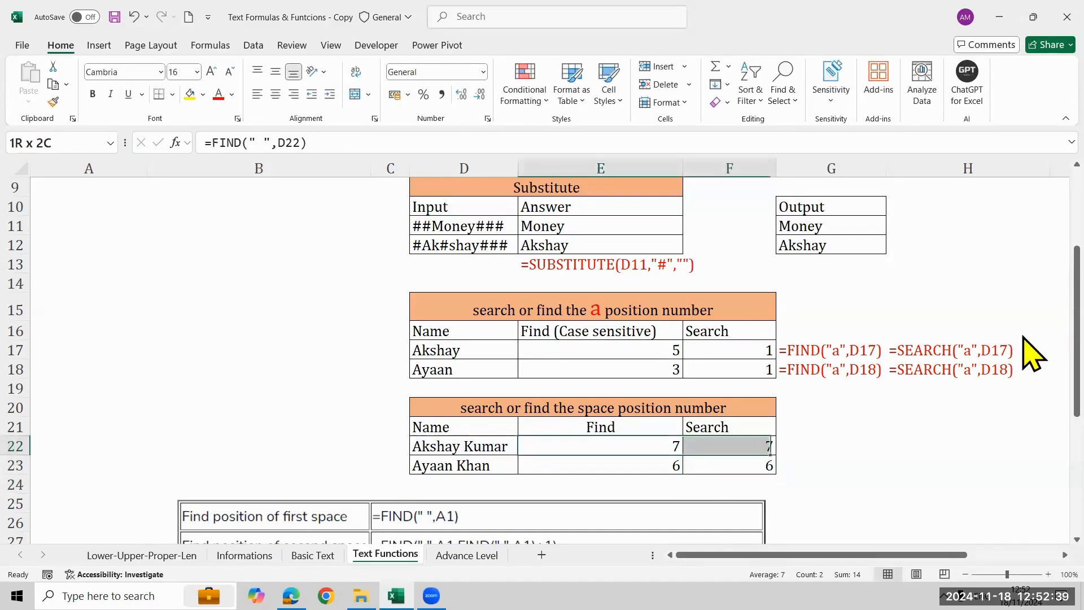
{"action": "key", "text": "Up"}
{"action": "key", "text": "Up"}
{"action": "key", "text": "Up"}
{"action": "key", "text": "Up"}
{"action": "key", "text": "Up"}
{"action": "key", "text": "Up"}
{"action": "key", "text": "Up"}
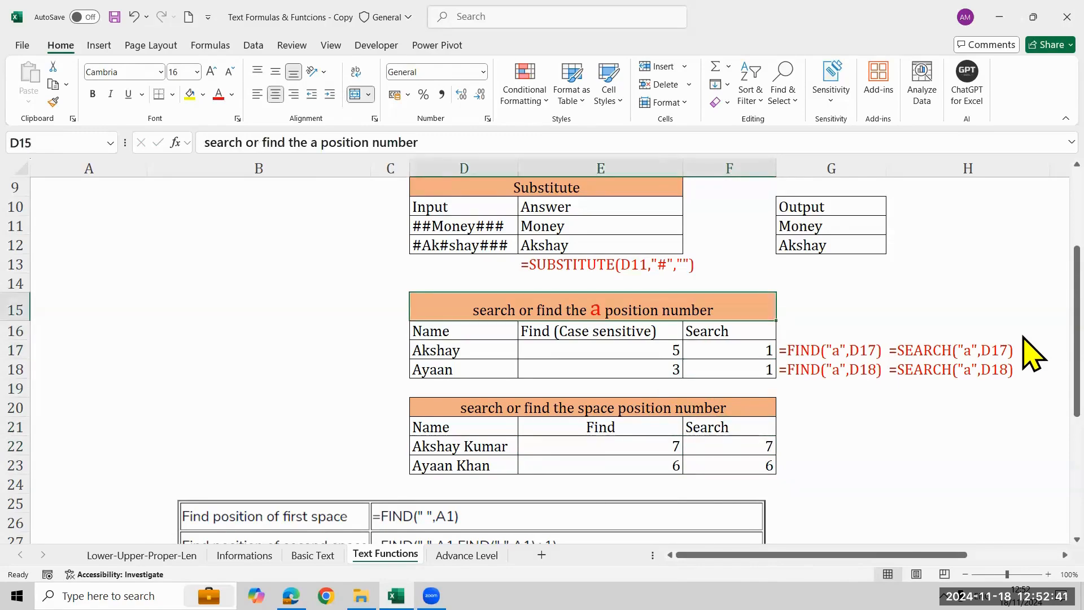
{"action": "key", "text": "Down"}
{"action": "key", "text": "Down"}
{"action": "key", "text": "shift+Left"}
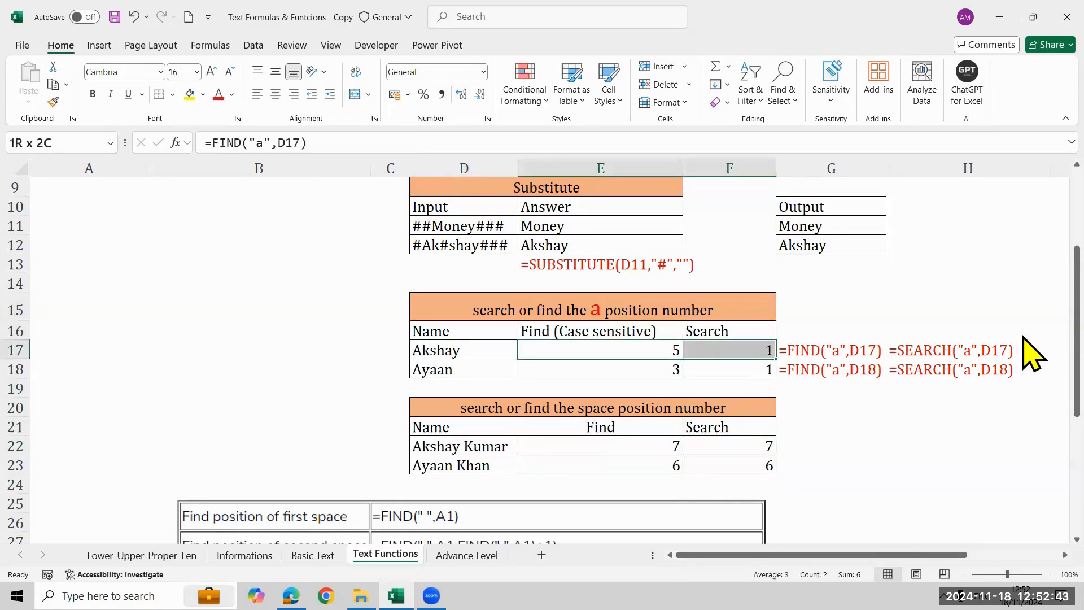
{"action": "key", "text": "shift+Down"}
{"action": "key", "text": "Down"}
{"action": "key", "text": "Down"}
{"action": "key", "text": "Down"}
{"action": "key", "text": "Down"}
{"action": "key", "text": "Down"}
{"action": "key", "text": "Down"}
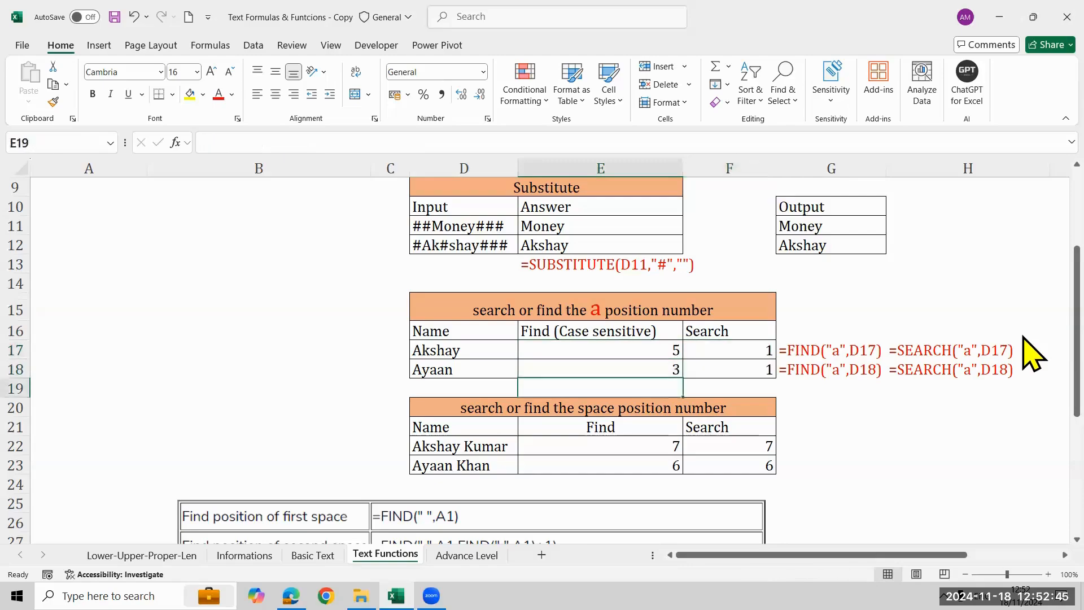
{"action": "key", "text": "Up"}
{"action": "key", "text": "shift+Down"}
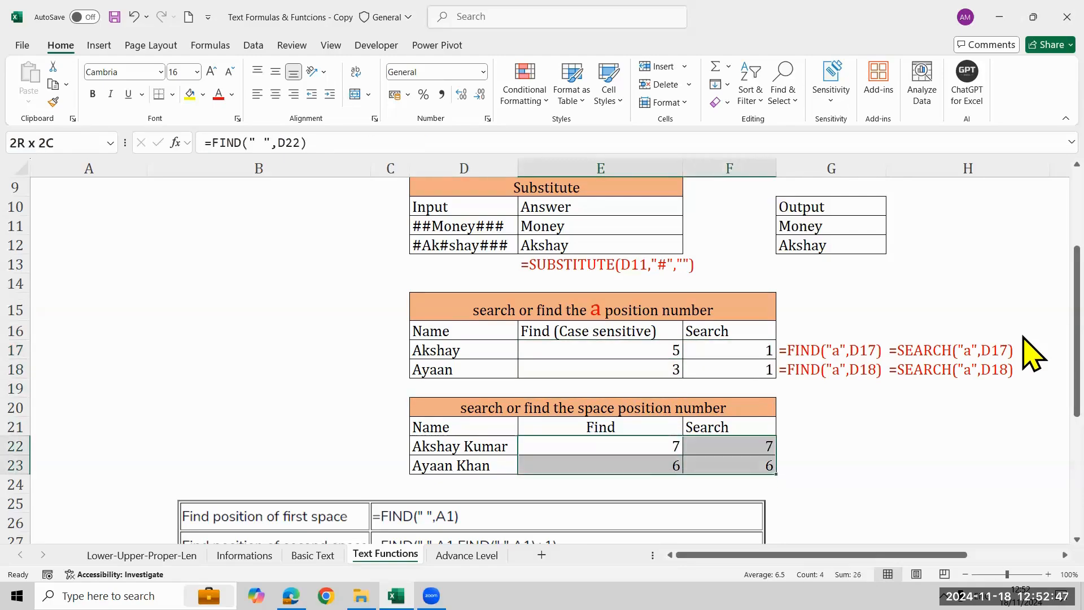
{"action": "key", "text": "shift+Right"}
Show the FIND formula of E22 as text in G22 with =FORMULATEXT(E22).
{"action": "key", "text": "Right"}
{"action": "key", "text": "Right"}
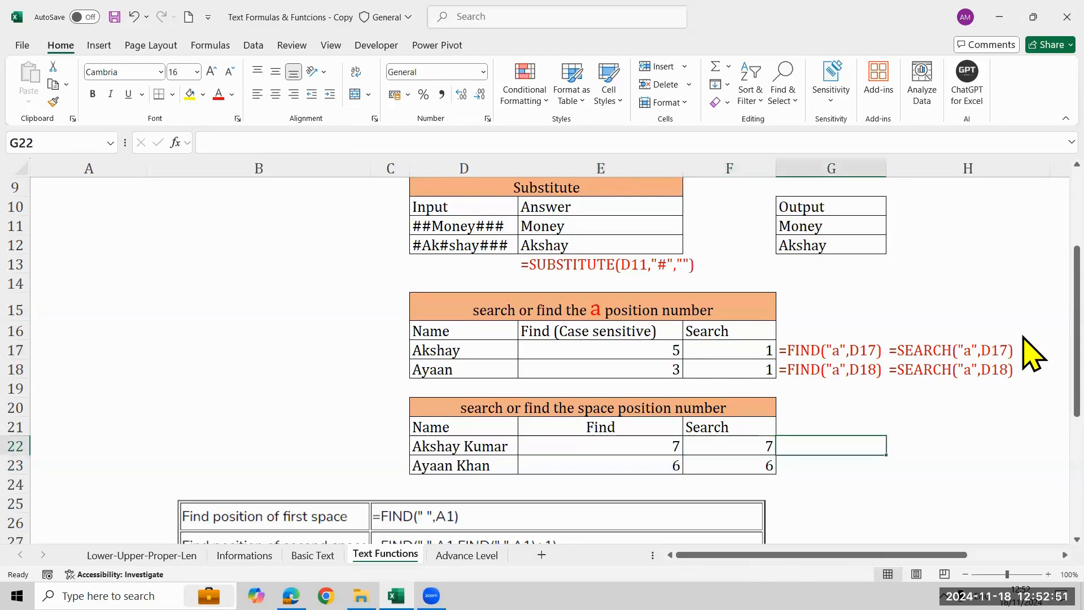
{"action": "type", "text": "=form"}
{"action": "key", "text": "Tab"}
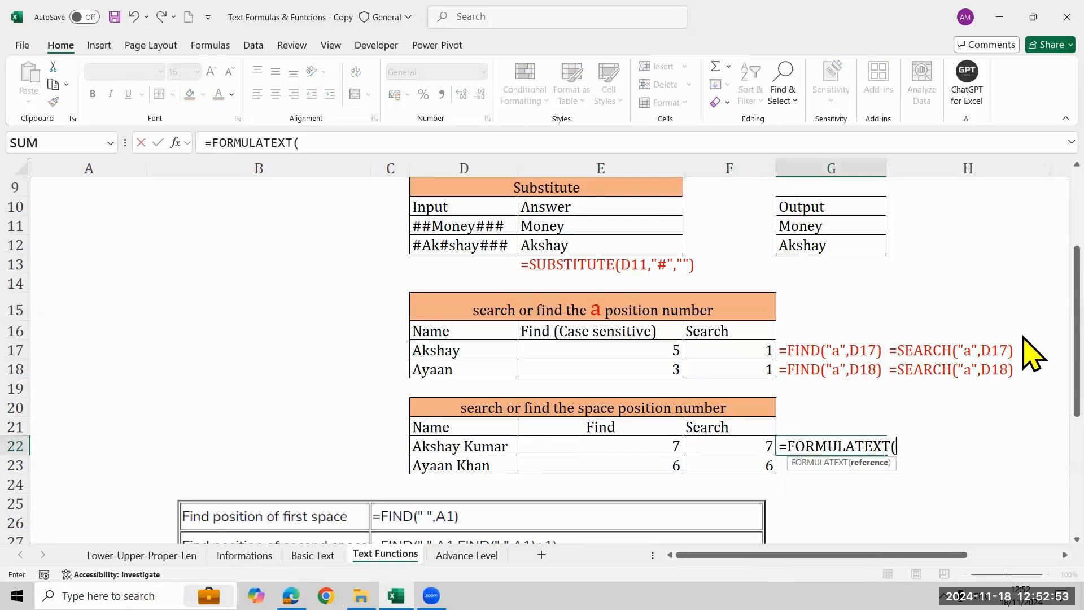
{"action": "key", "text": "Left"}
{"action": "key", "text": "Left"}
{"action": "key", "text": "Return"}
Fill the FORMULATEXT formula of G22 across G22:H23 and colour the text of these cells red.
{"action": "key", "text": "Up"}
{"action": "key", "text": "shift+Right"}
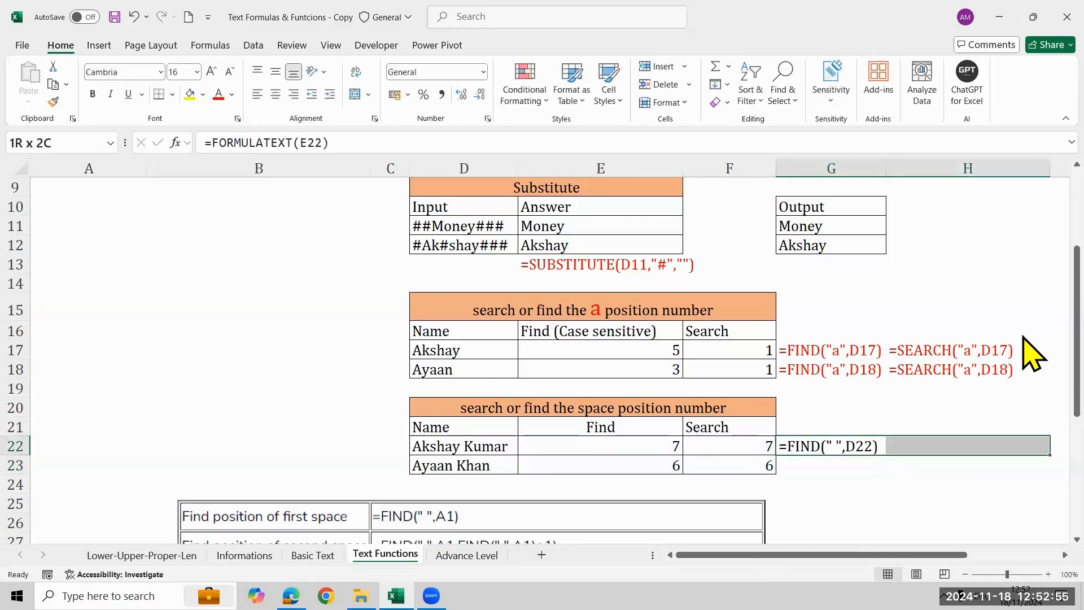
{"action": "key", "text": "shift+Down"}
{"action": "key", "text": "ctrl+r"}
{"action": "key", "text": "ctrl+d"}
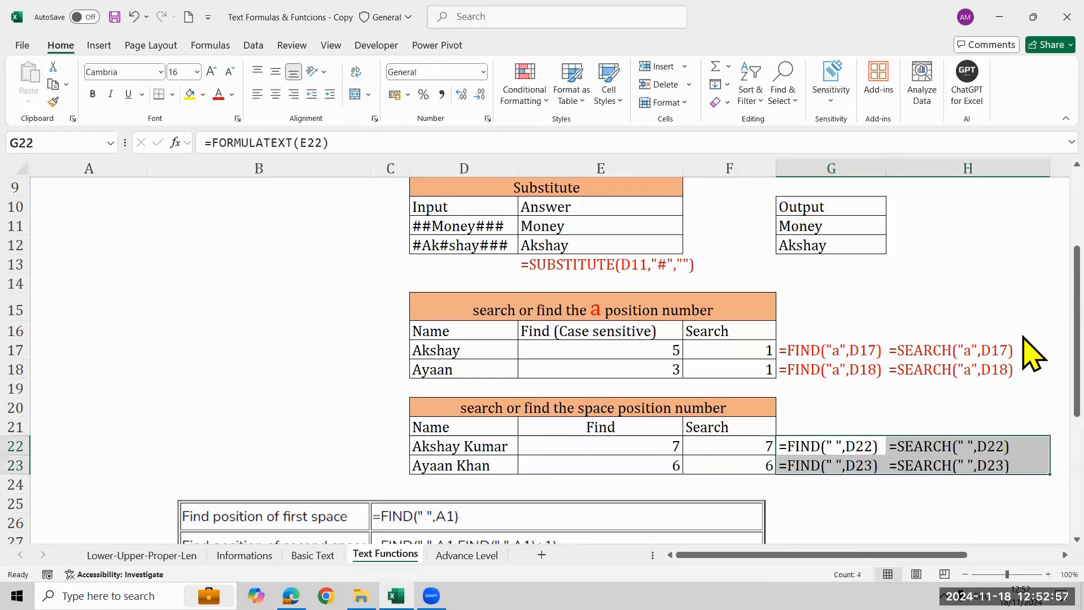
{"action": "left_click", "coordinate": [214, 96]}
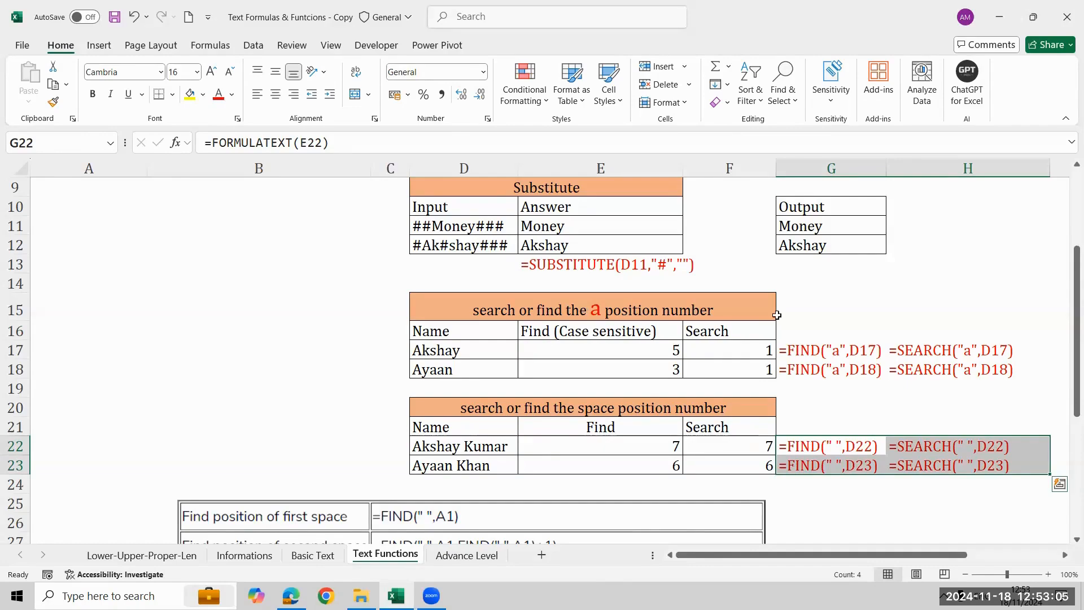
{"action": "left_click", "coordinate": [972, 414]}
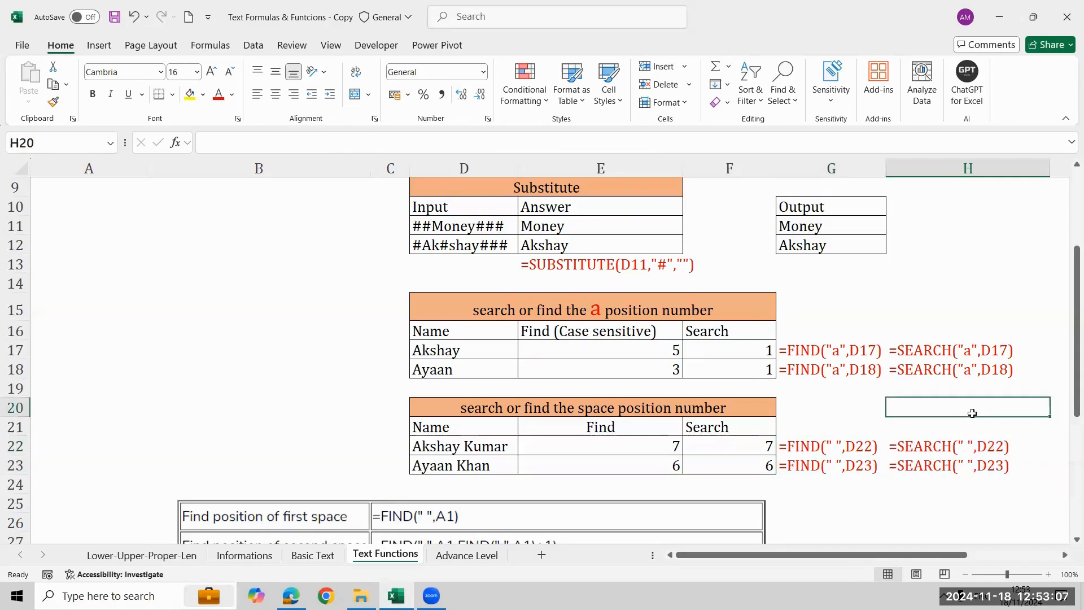
Examine the reference formulas for first to fourth space positions and the empty Find and Search table for the 2nd space.
{"action": "key", "text": "Right"}
{"action": "key", "text": "Right"}
{"action": "key", "text": "Right"}
{"action": "key", "text": "Right"}
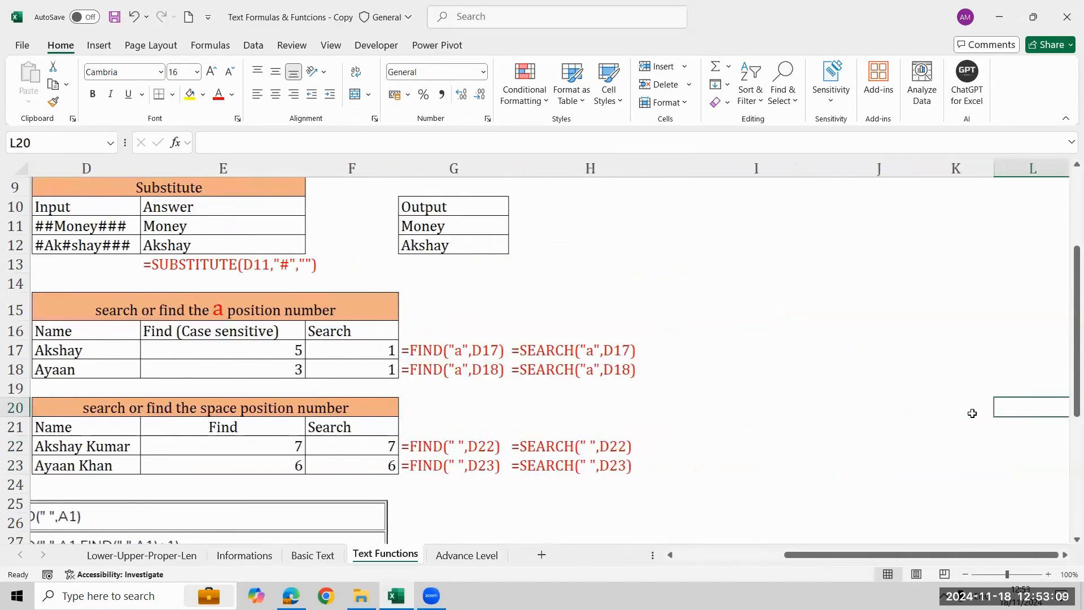
{"action": "key", "text": "Left"}
{"action": "key", "text": "Left"}
{"action": "key", "text": "Left"}
{"action": "key", "text": "Left"}
{"action": "key", "text": "Left"}
{"action": "key", "text": "Left"}
{"action": "key", "text": "Left"}
{"action": "key", "text": "Left"}
{"action": "key", "text": "Left"}
{"action": "key", "text": "Left"}
{"action": "key", "text": "Down"}
{"action": "key", "text": "Down"}
{"action": "key", "text": "Down"}
{"action": "key", "text": "Down"}
{"action": "key", "text": "Down"}
{"action": "key", "text": "Down"}
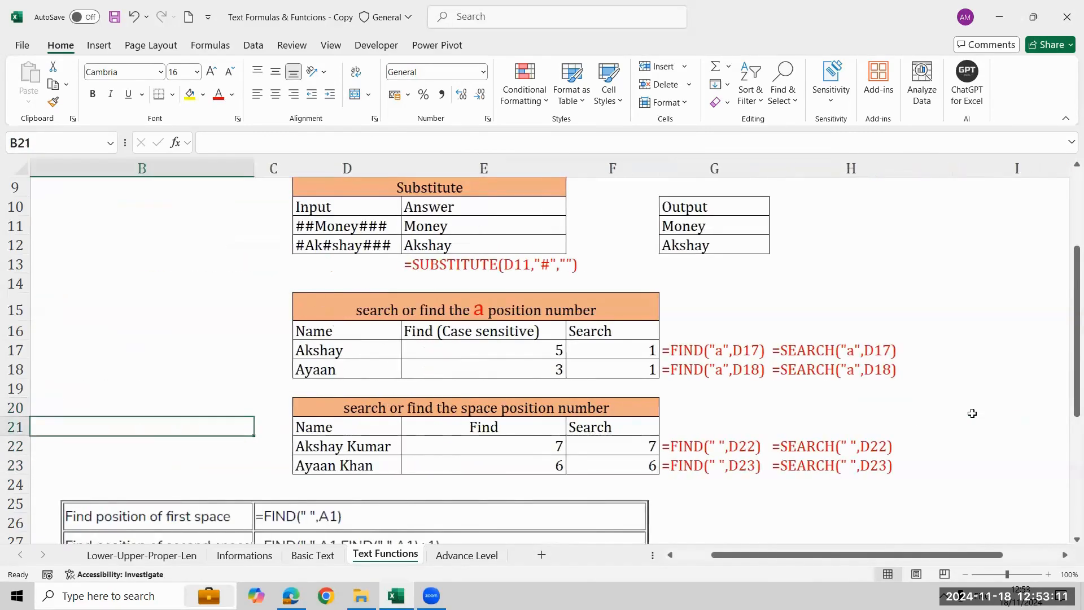
{"action": "key", "text": "Down"}
{"action": "key", "text": "Down"}
{"action": "key", "text": "Down"}
{"action": "key", "text": "Down"}
{"action": "key", "text": "Down"}
{"action": "key", "text": "Down"}
{"action": "key", "text": "Down"}
{"action": "key", "text": "Down"}
{"action": "key", "text": "Down"}
{"action": "key", "text": "Down"}
{"action": "key", "text": "Down"}
{"action": "key", "text": "Down"}
{"action": "key", "text": "Down"}
{"action": "key", "text": "Down"}
{"action": "key", "text": "Down"}
{"action": "key", "text": "Down"}
{"action": "key", "text": "Down"}
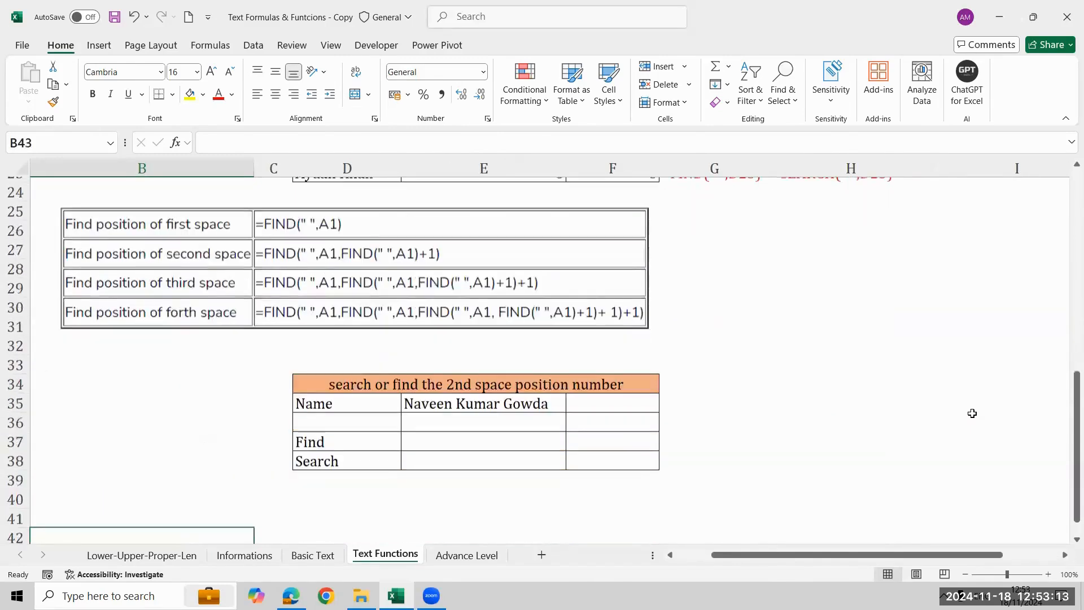
{"action": "key", "text": "Up"}
{"action": "key", "text": "Up"}
{"action": "key", "text": "Up"}
{"action": "key", "text": "Up"}
{"action": "key", "text": "Right"}
{"action": "key", "text": "Right"}
{"action": "key", "text": "Up"}
{"action": "key", "text": "Up"}
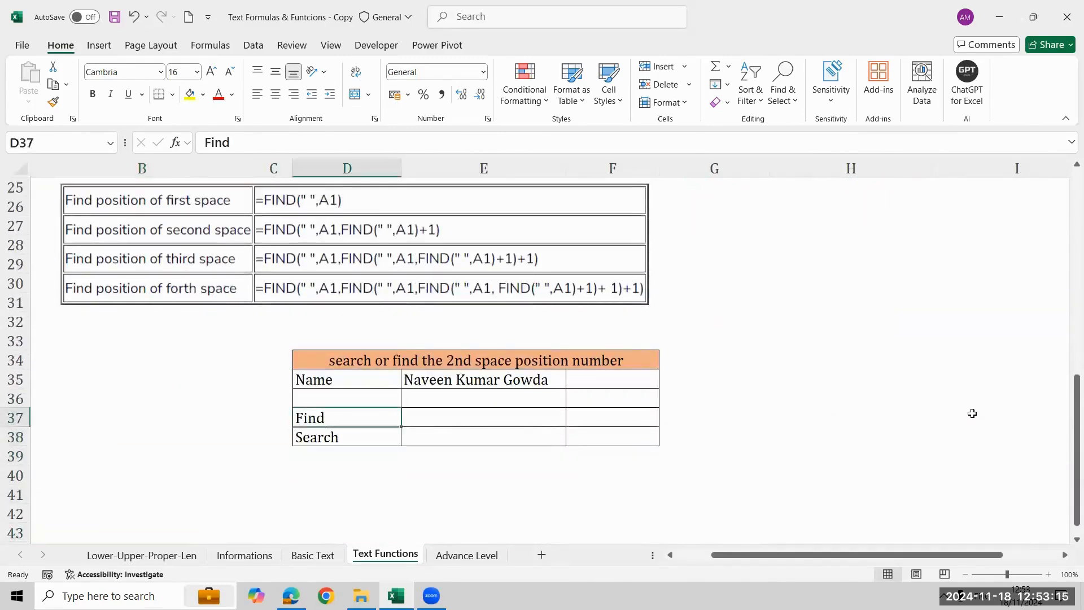
{"action": "key", "text": "Up"}
{"action": "key", "text": "Right"}
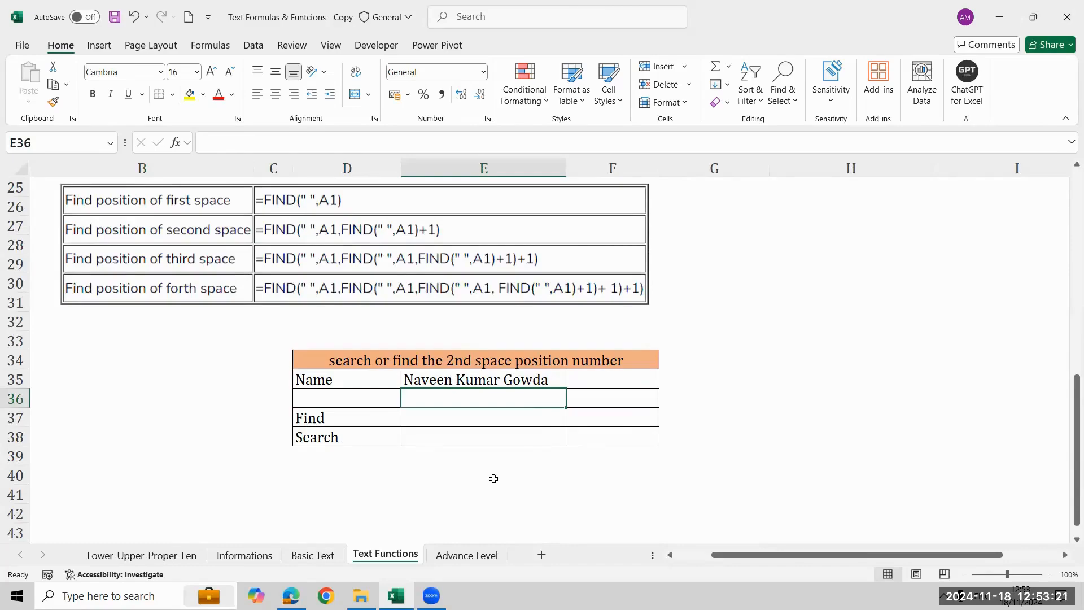
{"action": "key", "text": "Up"}
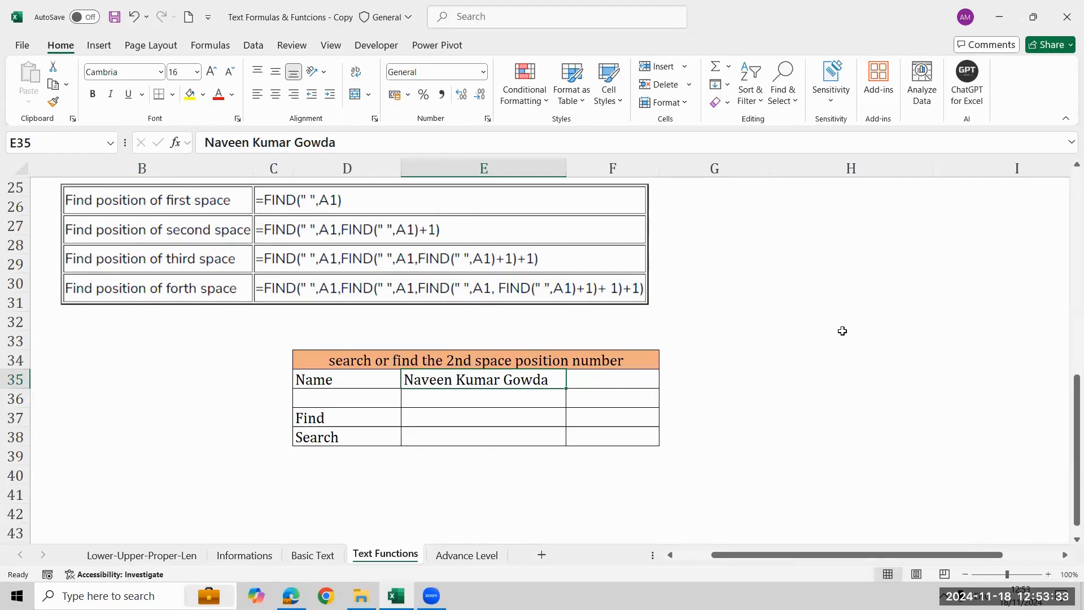
{"action": "key", "text": "Right"}
{"action": "key", "text": "Right"}
{"action": "key", "text": "Up"}
{"action": "key", "text": "Up"}
{"action": "key", "text": "Right"}
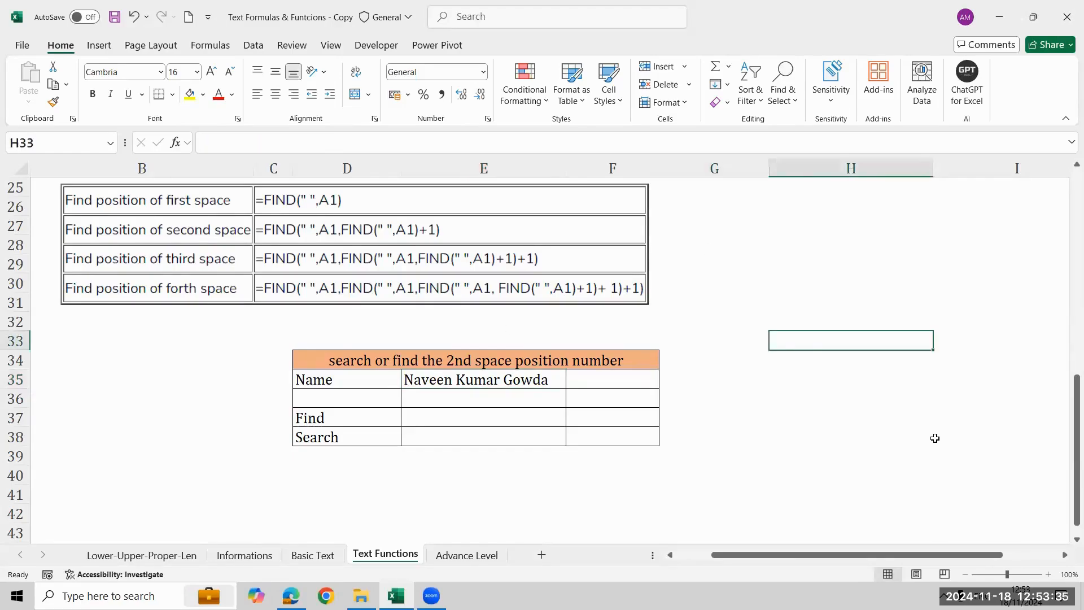
{"action": "type", "text": "Naveen"}
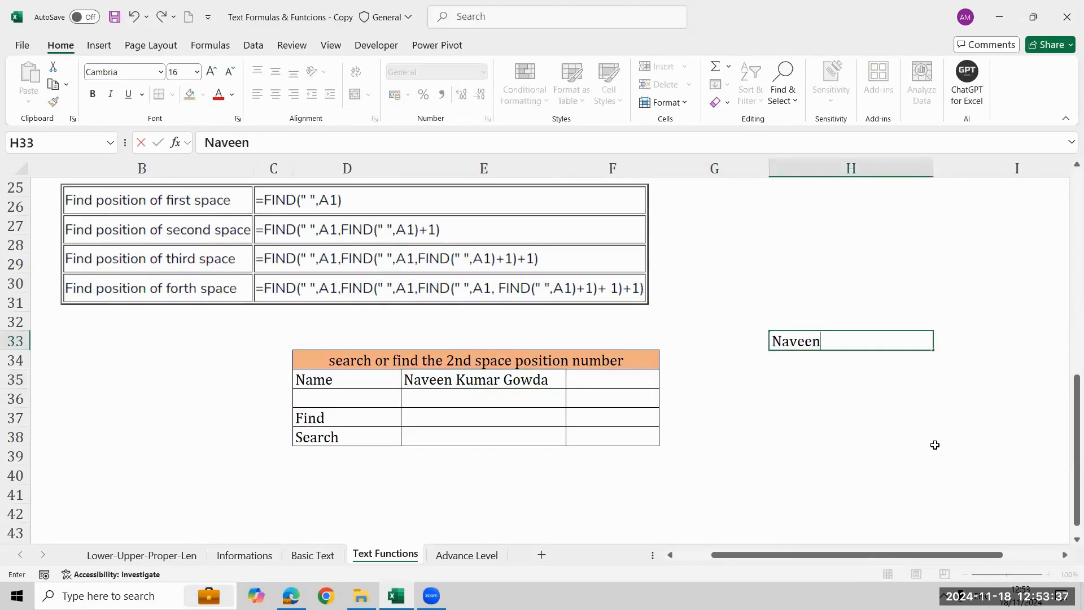
{"action": "key", "text": "Return"}
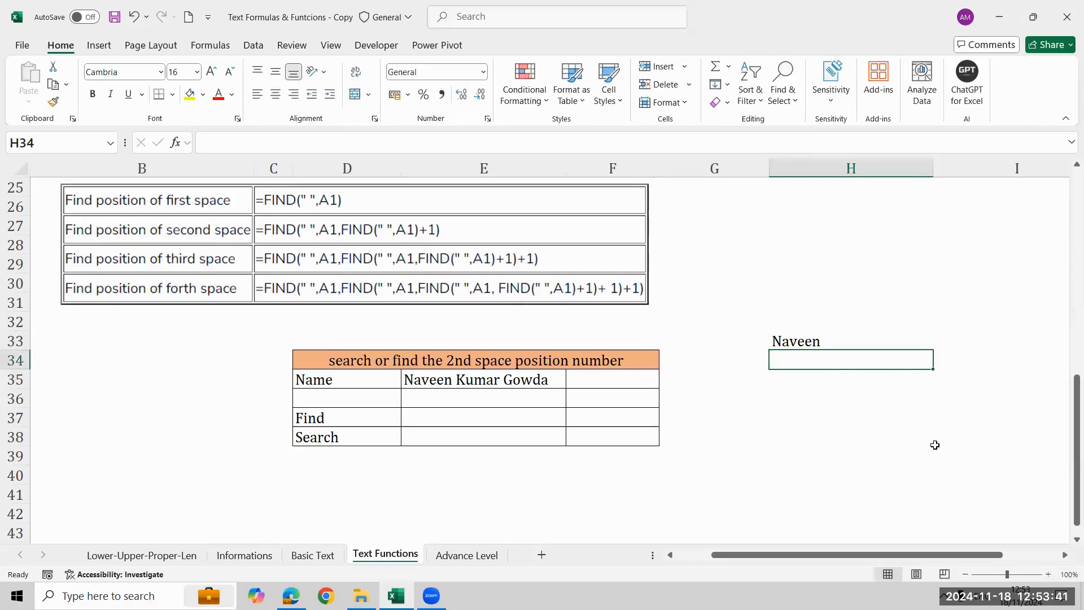
{"action": "key", "text": "Down"}
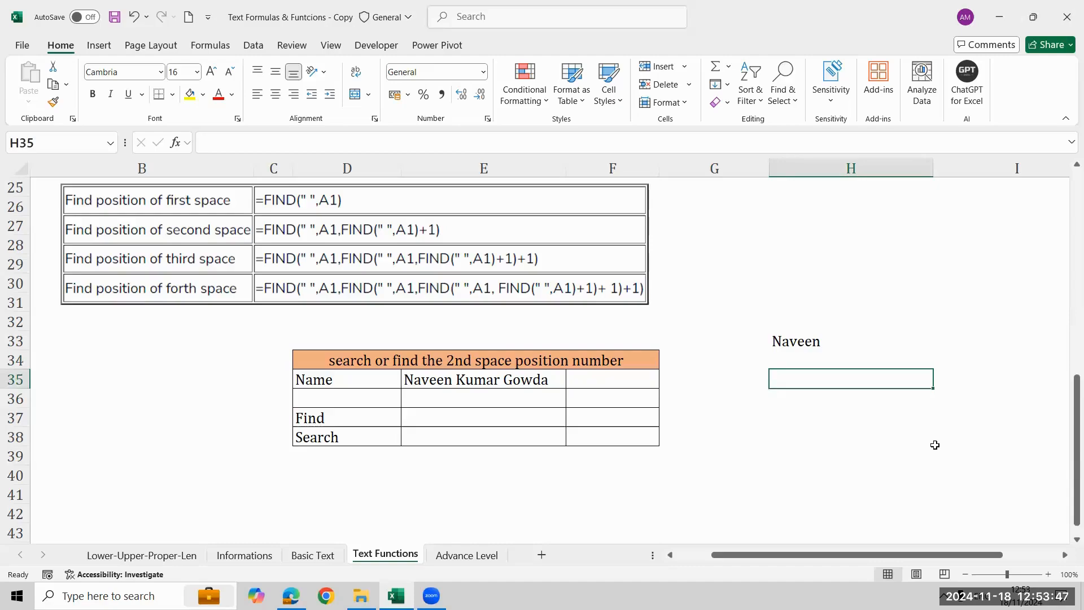
{"action": "key", "text": "Up"}
{"action": "key", "text": "Up"}
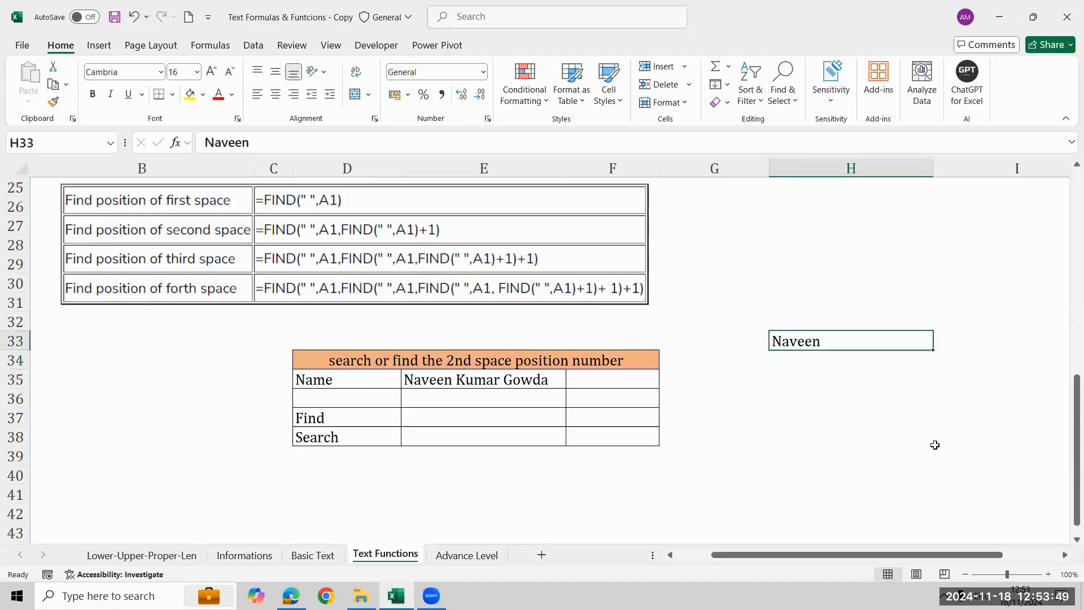
Replace the content of H33 with a sample two-word name that contains the letter i in both words.
{"action": "key", "text": "BackSpace"}
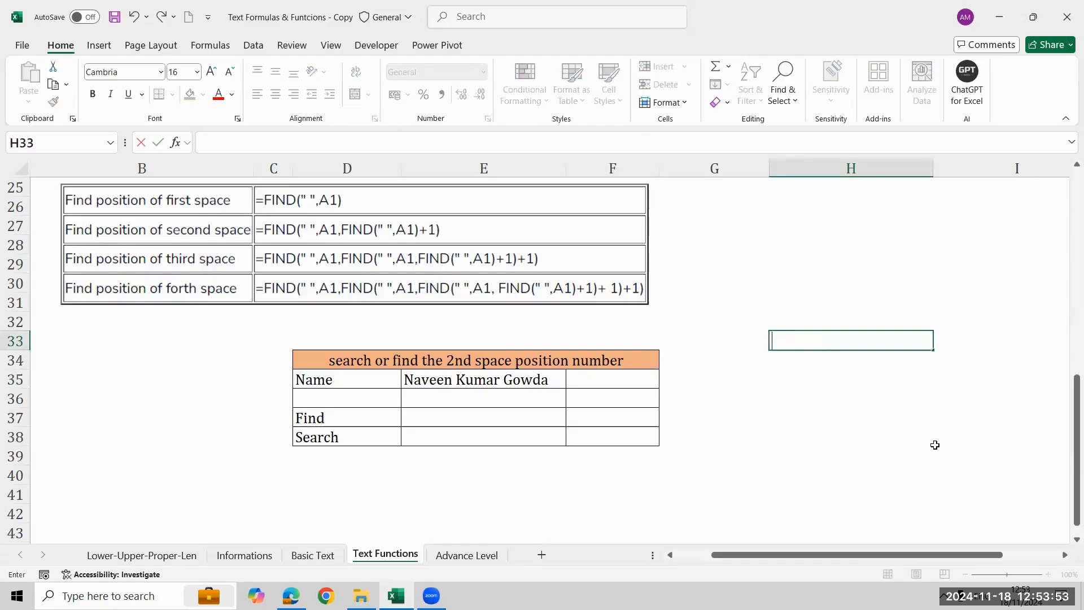
{"action": "type", "text": "Suriya Rohit"}
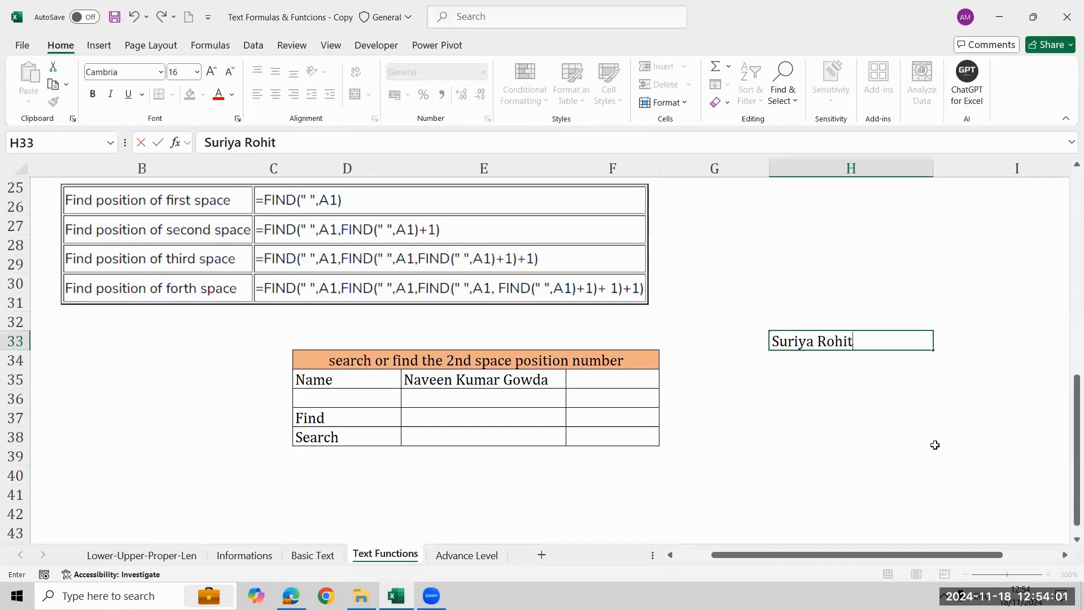
{"action": "key", "text": "Return"}
{"action": "key", "text": "Return"}
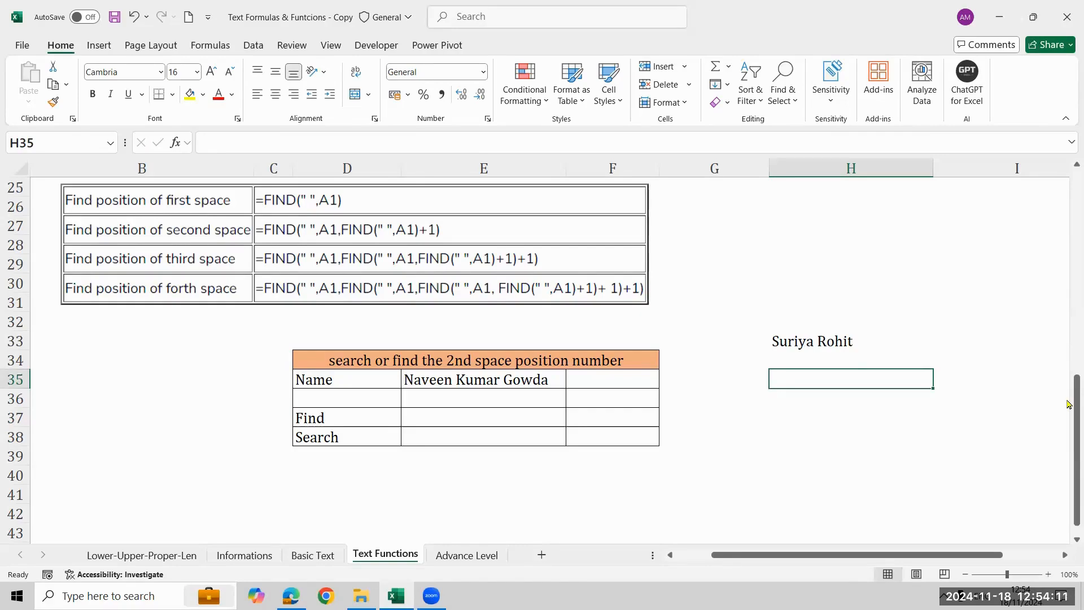
{"action": "type", "text": "="}
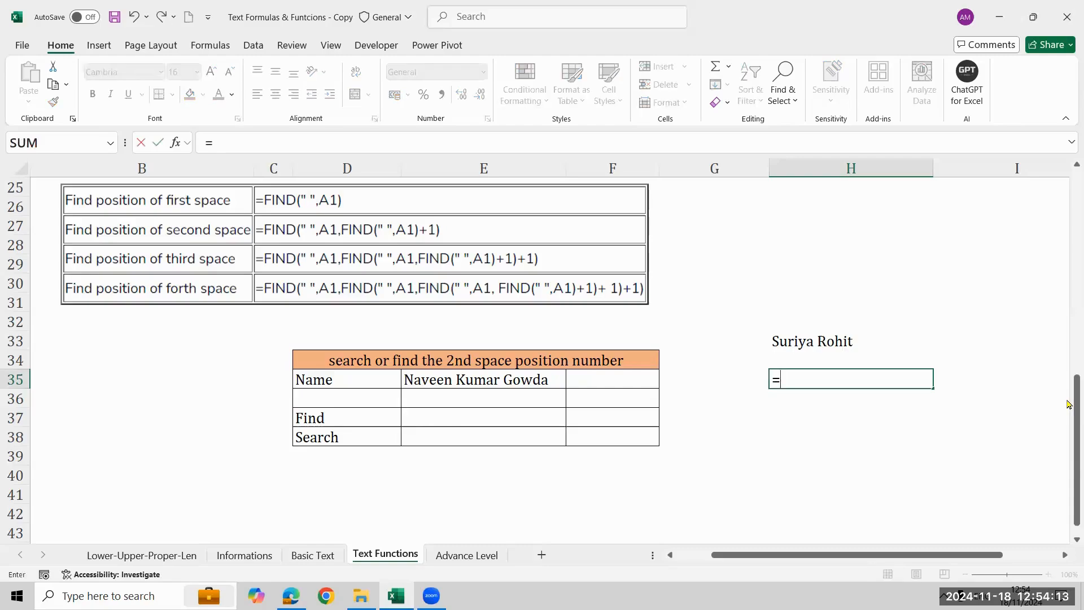
{"action": "type", "text": "fin"}
{"action": "key", "text": "Tab"}
{"action": "type", "text": "\""}
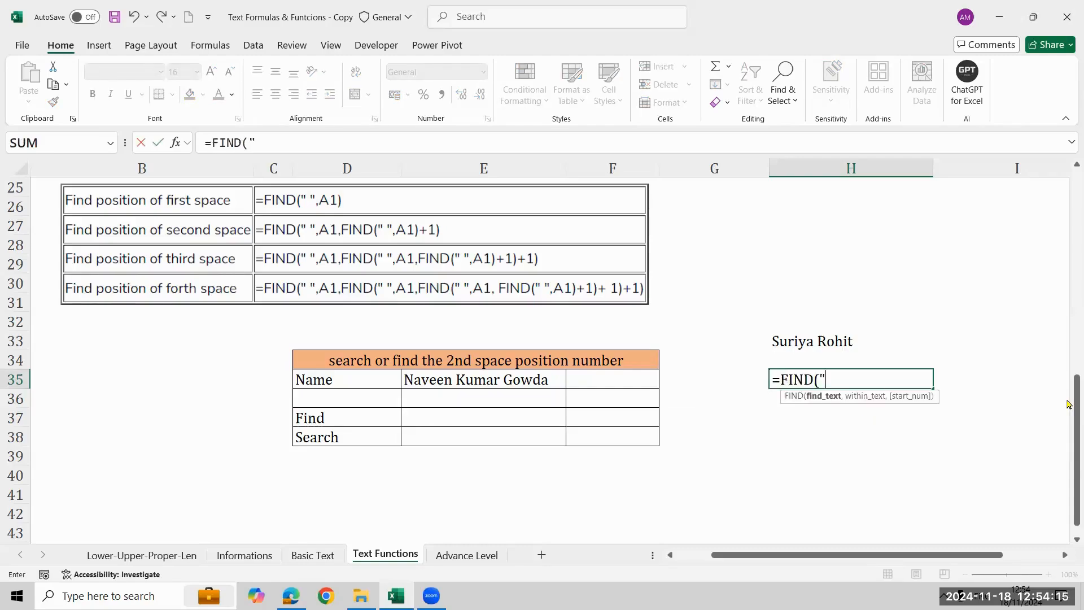
{"action": "type", "text": "I\""}
{"action": "key", "text": "BackSpace"}
{"action": "key", "text": "BackSpace"}
{"action": "key", "text": "BackSpace"}
{"action": "key", "text": "BackSpace"}
{"action": "key", "text": "BackSpace"}
{"action": "key", "text": "BackSpace"}
{"action": "key", "text": "BackSpace"}
{"action": "key", "text": "BackSpace"}
Enter =SEARCH("I",H33) in H35 to locate the first letter i in the sample name.
{"action": "type", "text": "se"}
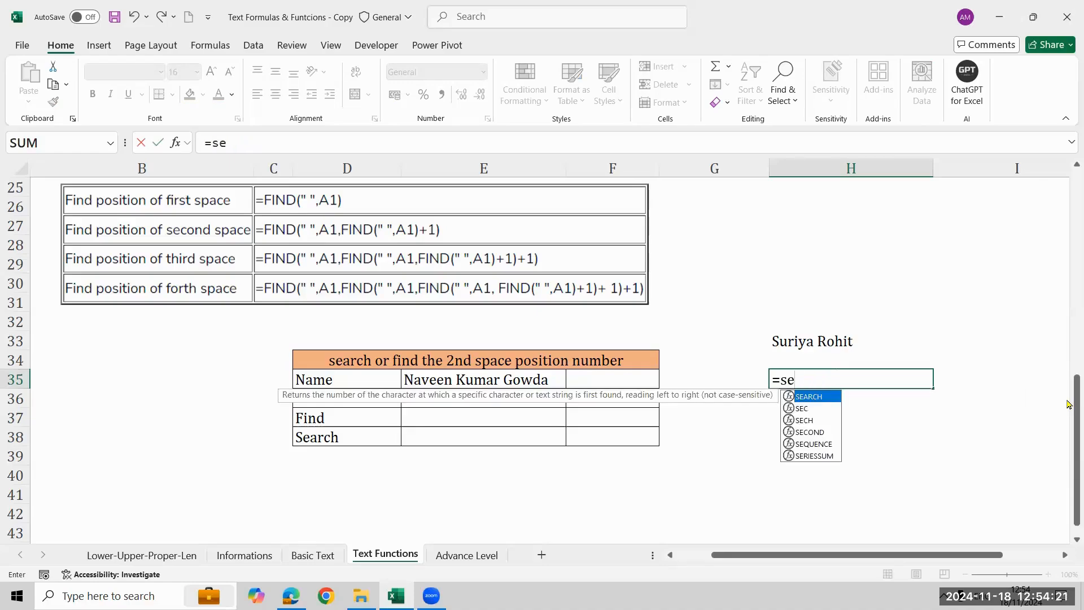
{"action": "key", "text": "Tab"}
{"action": "type", "text": "\"I\","}
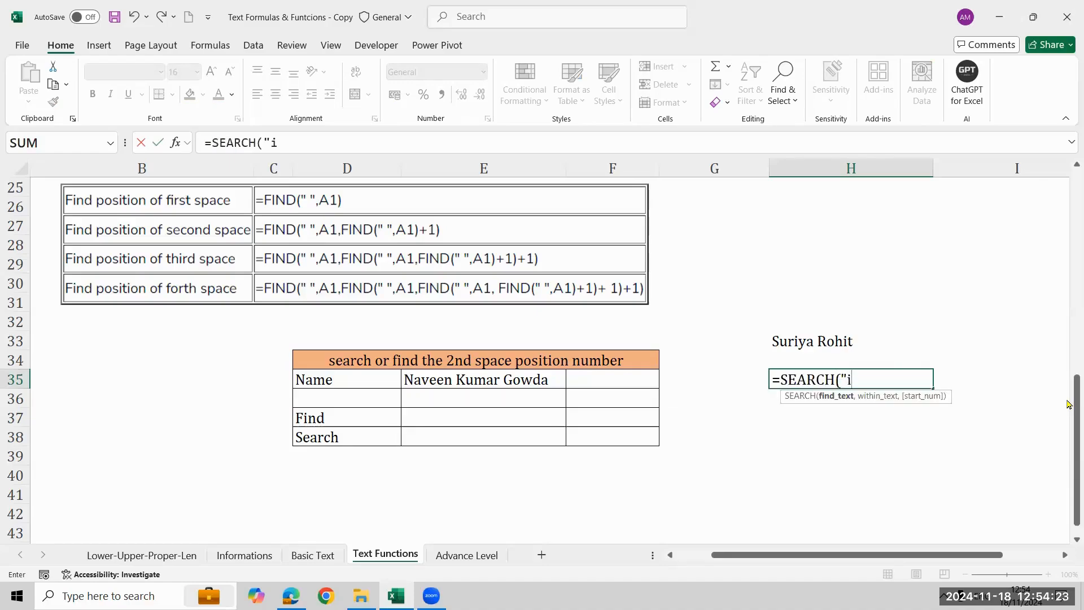
{"action": "key", "text": "Up"}
{"action": "key", "text": "Up"}
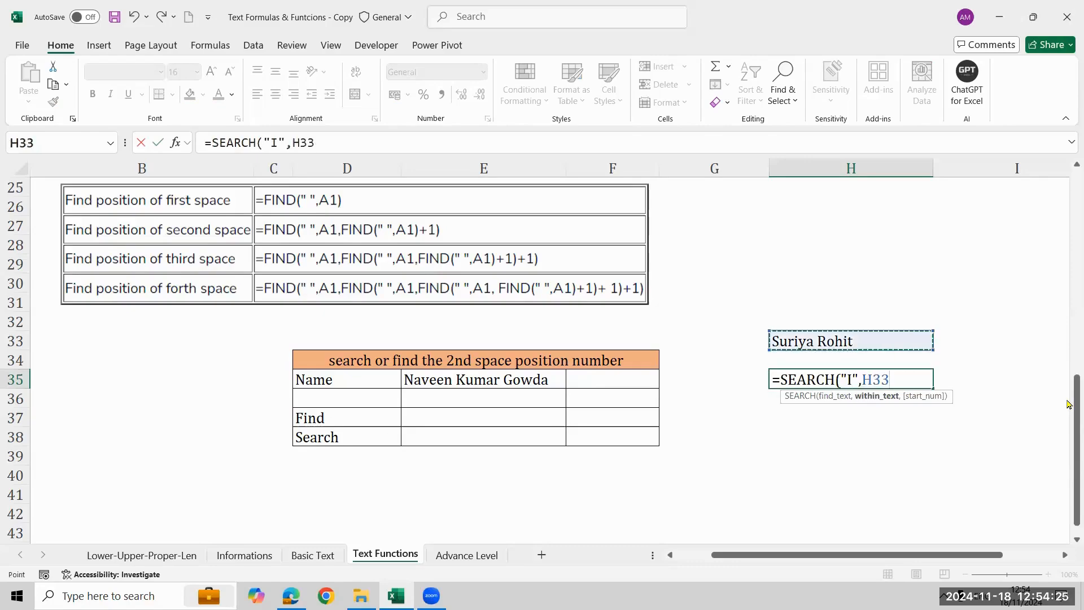
{"action": "type", "text": ")"}
{"action": "key", "text": "Return"}
{"action": "key", "text": "Up"}
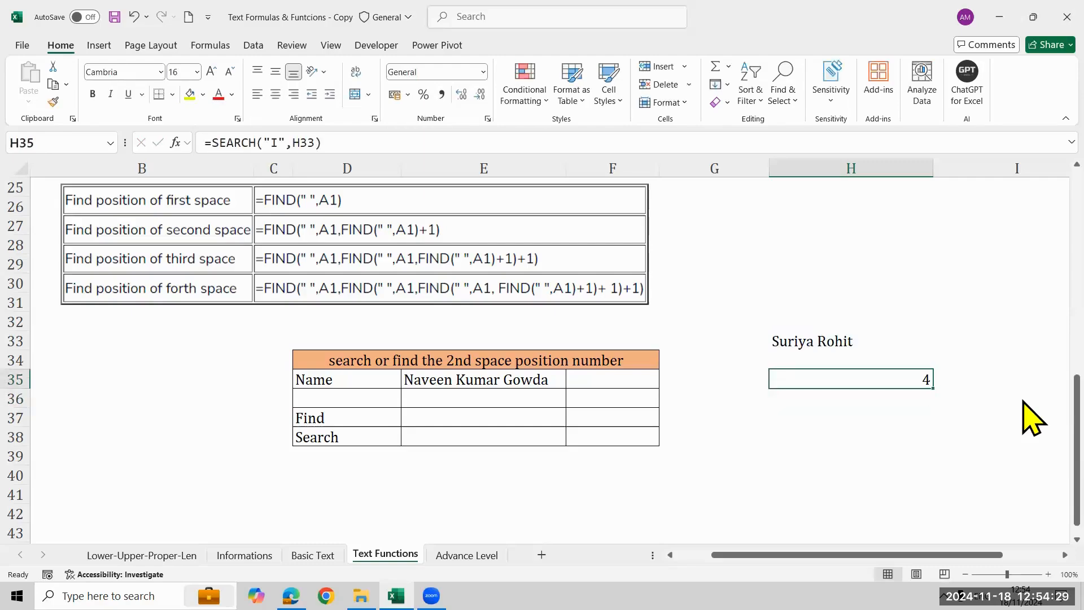
Add a start number of 1 to the formula in H35, making it =SEARCH("I",H33,1).
{"action": "key", "text": "F2"}
{"action": "key", "text": "BackSpace"}
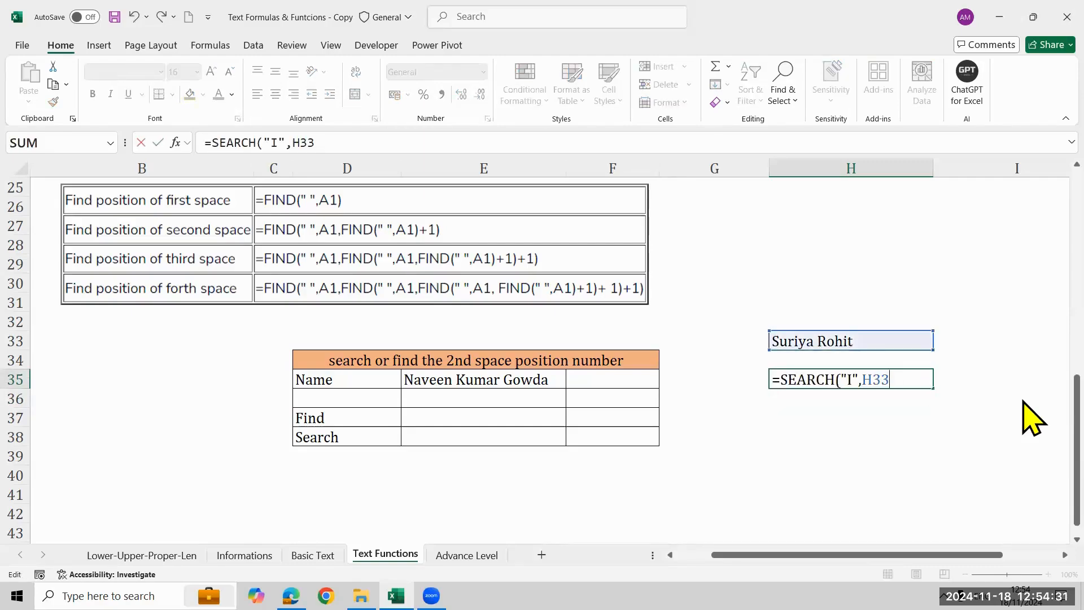
{"action": "type", "text": ","}
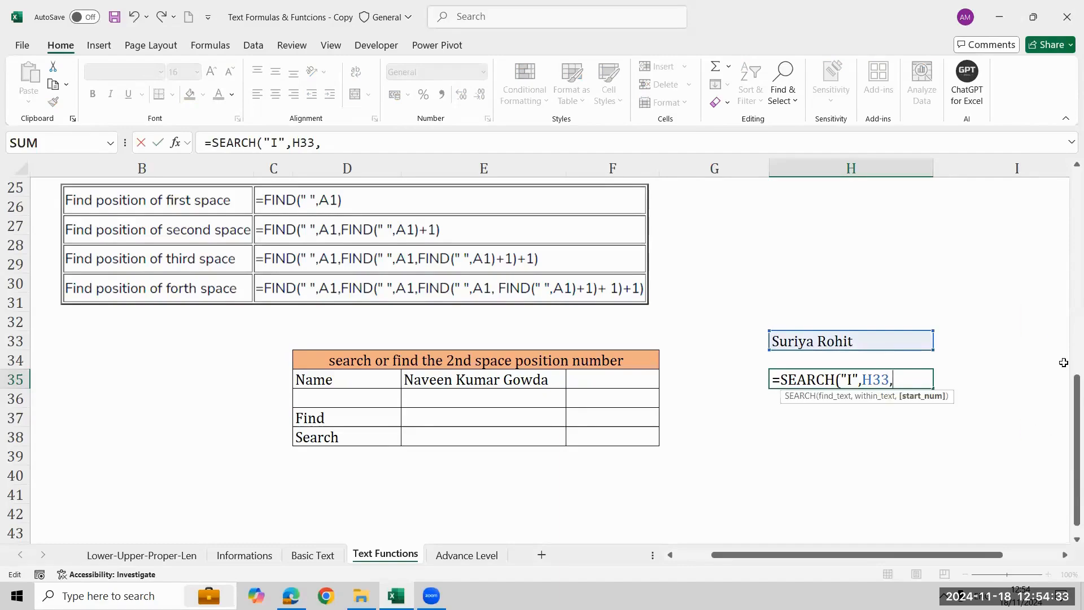
{"action": "type", "text": "+1)"}
{"action": "key", "text": "Return"}
{"action": "key", "text": "Up"}
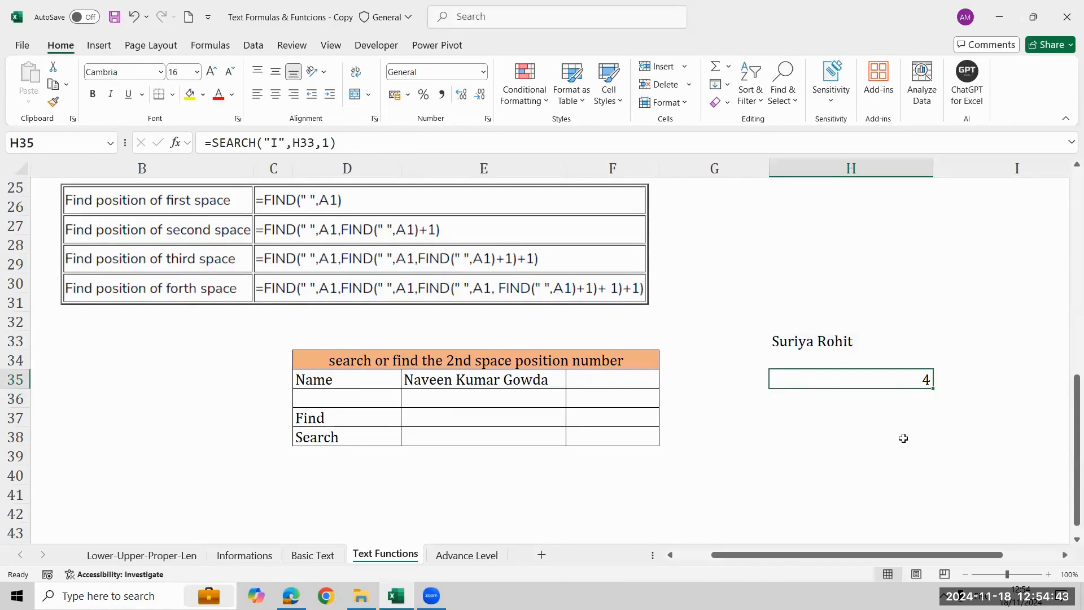
Change the formula in H35 to =SEARCH("I",H33)+1, without a start number argument.
{"action": "key", "text": "F2"}
{"action": "key", "text": "BackSpace"}
{"action": "key", "text": "BackSpace"}
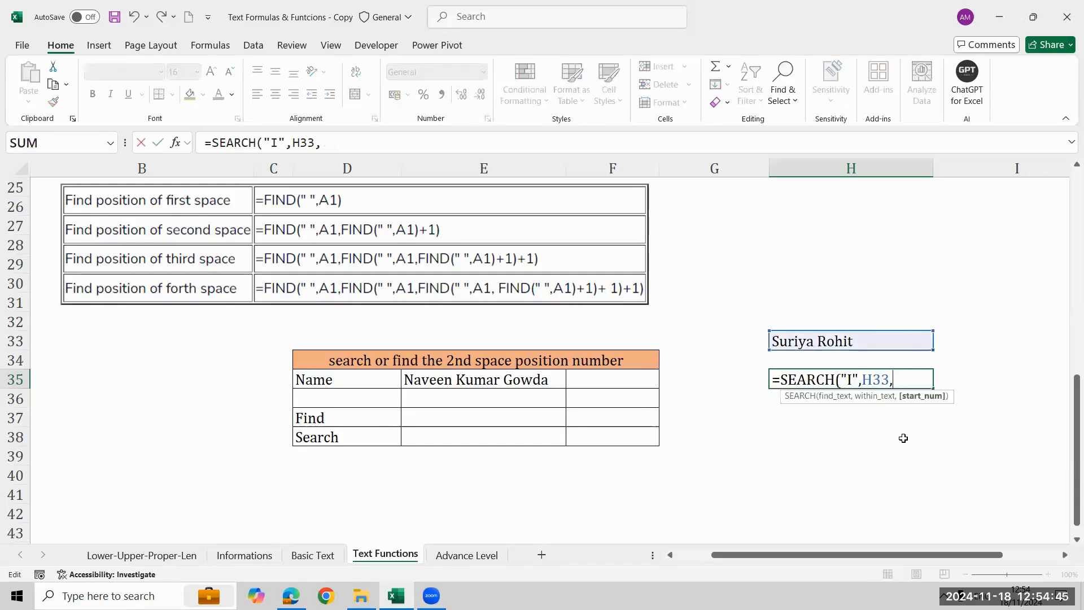
{"action": "type", "text": ")"}
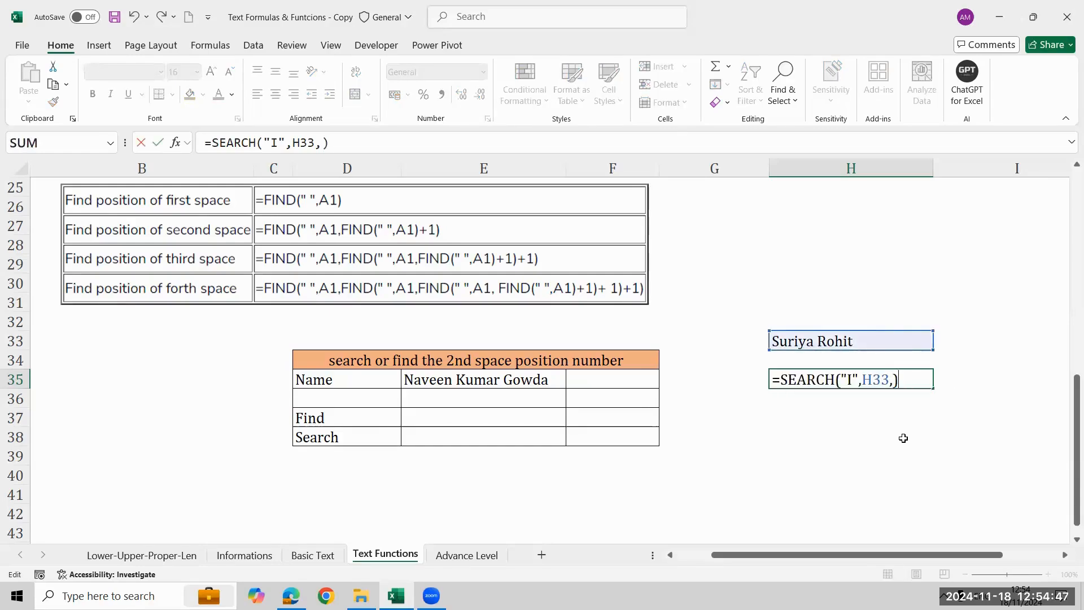
{"action": "key", "text": "BackSpace"}
{"action": "key", "text": "BackSpace"}
{"action": "type", "text": ")+1"}
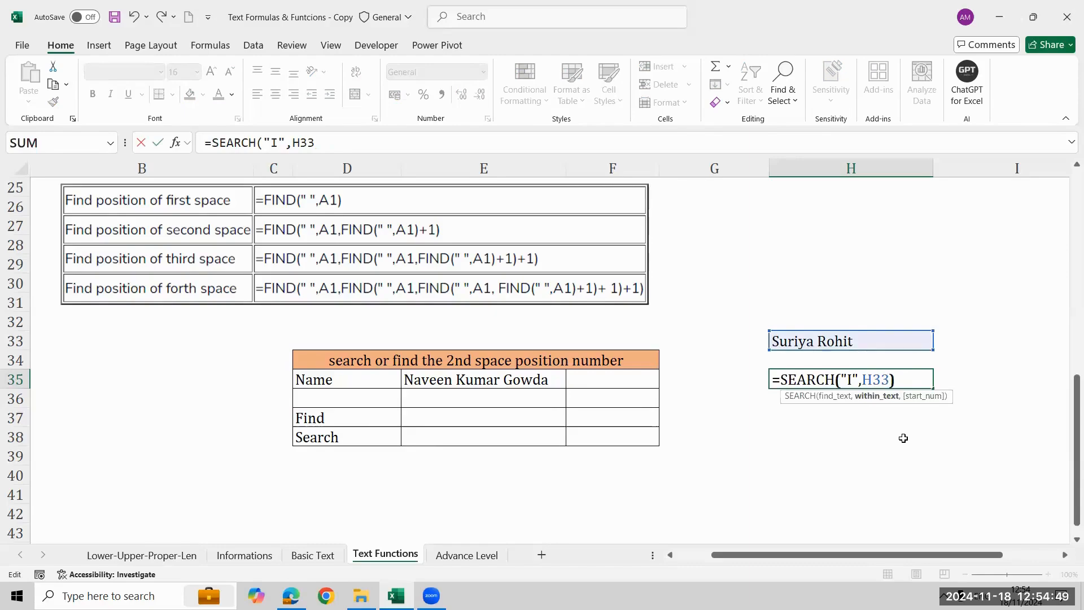
{"action": "key", "text": "Return"}
{"action": "key", "text": "Up"}
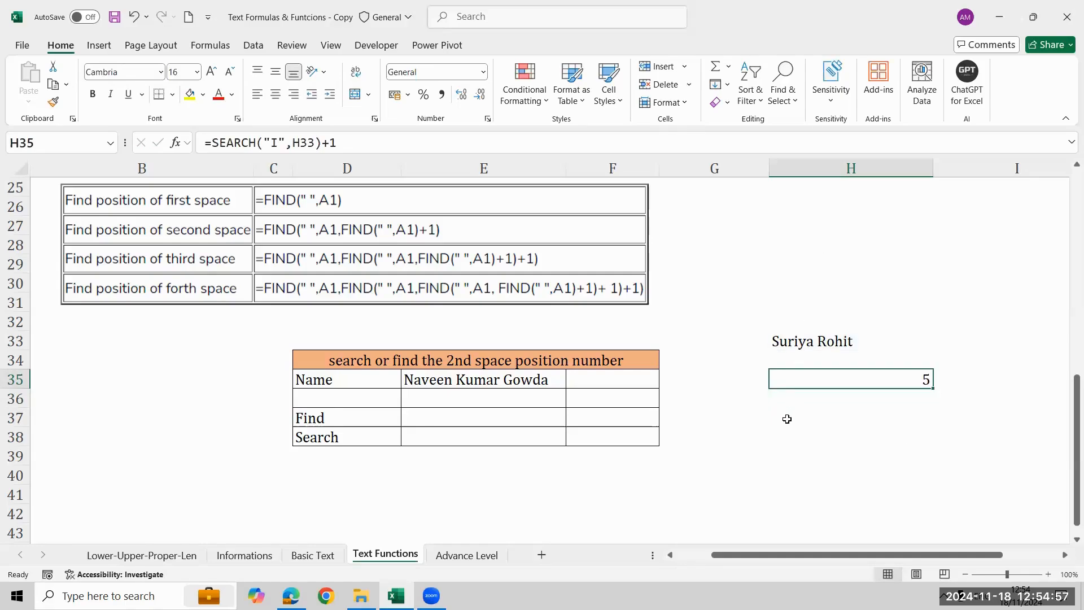
Highlight the expression SEARCH("I",H33)+1 in H35 and mark the part of the H33 name that follows its first i.
{"action": "key", "text": "F2"}
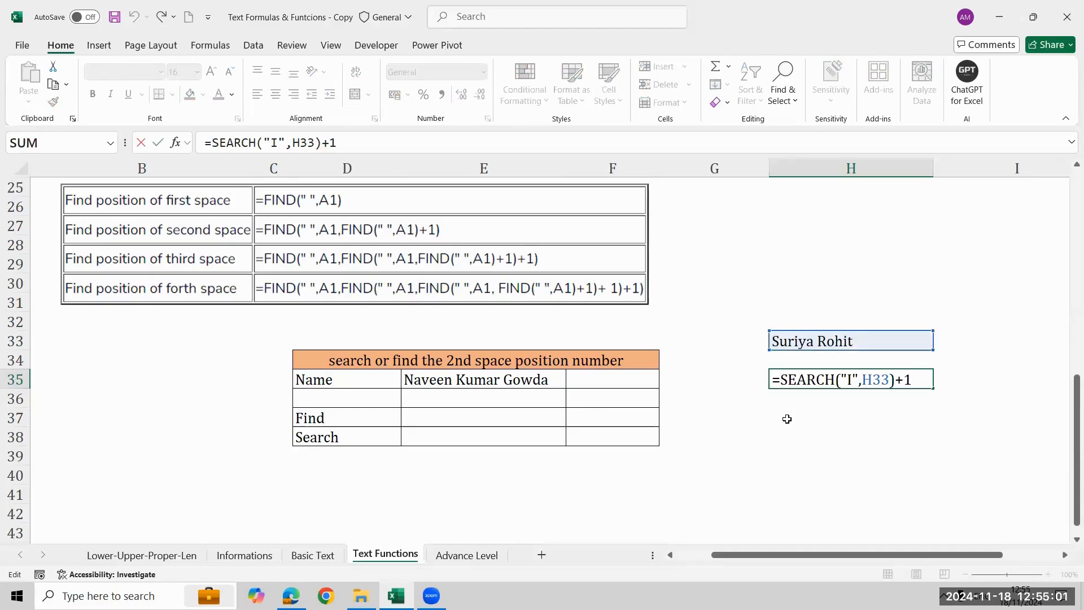
{"action": "key", "text": "shift+Right"}
{"action": "key", "text": "shift+Right"}
{"action": "key", "text": "shift+Right"}
{"action": "key", "text": "shift+Right"}
{"action": "key", "text": "shift+Right"}
{"action": "key", "text": "shift+Right"}
{"action": "key", "text": "shift+Right"}
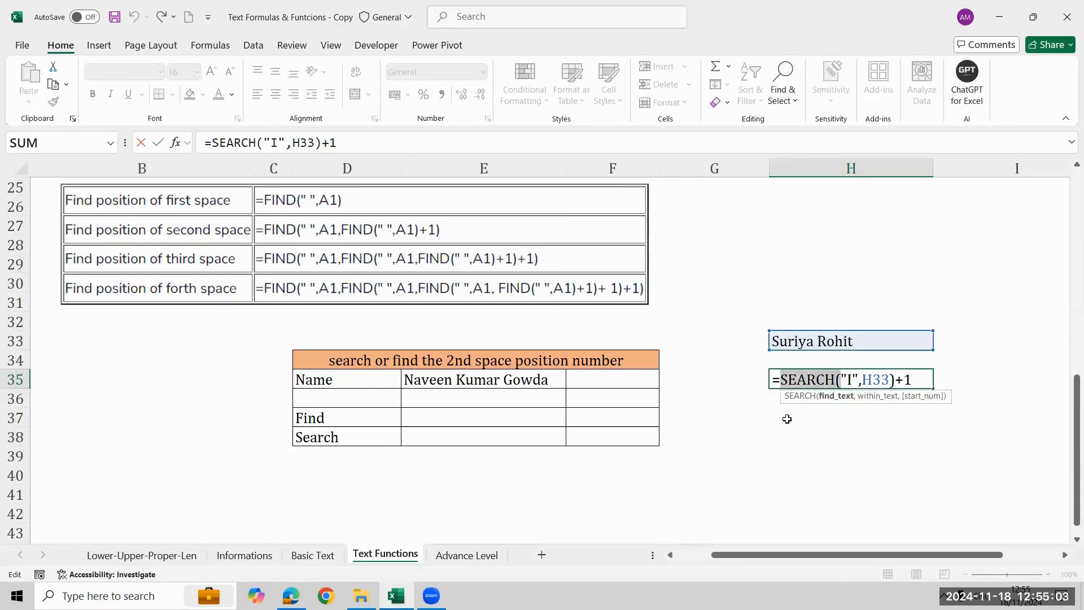
{"action": "key", "text": "shift+Right"}
{"action": "key", "text": "shift+Right"}
{"action": "key", "text": "shift+Right"}
{"action": "key", "text": "shift+Right"}
{"action": "key", "text": "shift+Right"}
{"action": "key", "text": "shift+Right"}
{"action": "key", "text": "shift+Right"}
{"action": "key", "text": "shift+Right"}
{"action": "key", "text": "shift+Right"}
{"action": "key", "text": "shift+Right"}
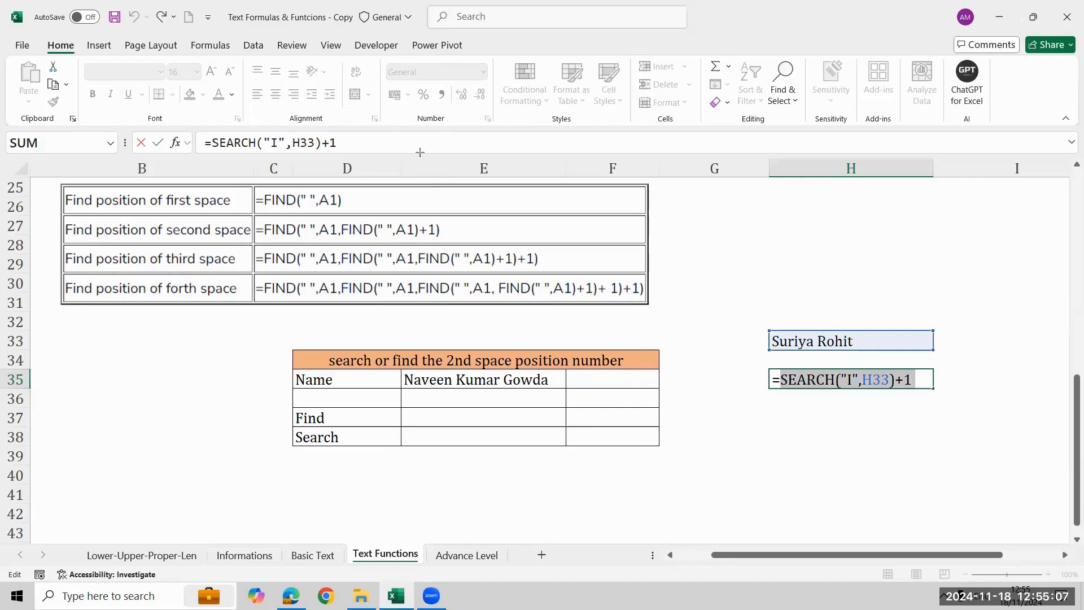
{"action": "mouse_move", "coordinate": [795, 313]}
{"action": "left_mouse_down"}
{"action": "mouse_move", "coordinate": [803, 346]}
{"action": "mouse_move", "coordinate": [837, 338]}
{"action": "left_mouse_up"}
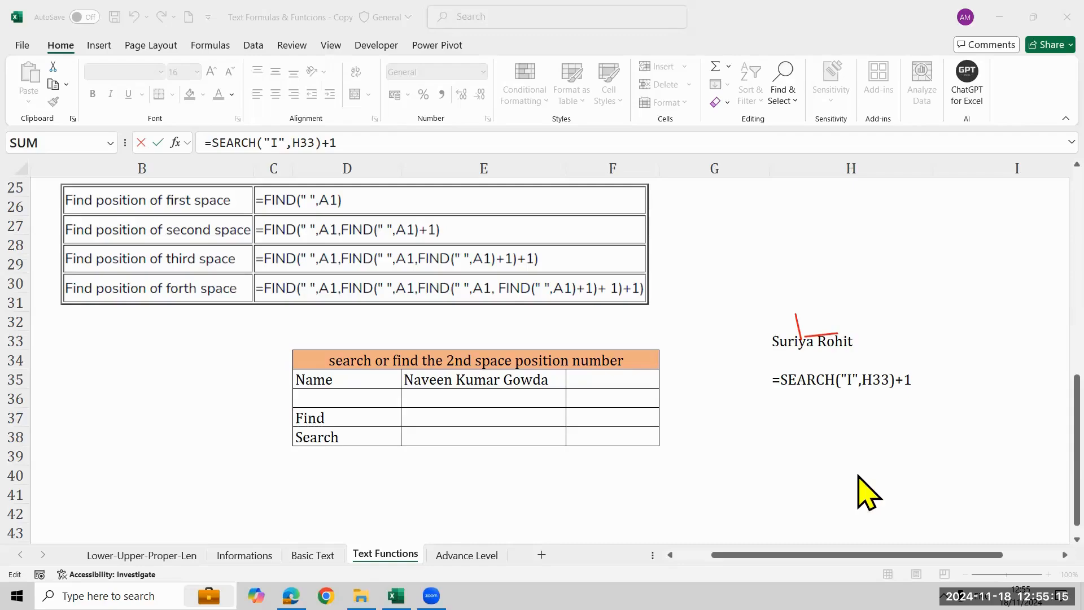
Wrap the expression in H35 in an outer SEARCH function with "i" as its find text.
{"action": "left_click", "coordinate": [782, 379]}
{"action": "key", "text": "Left"}
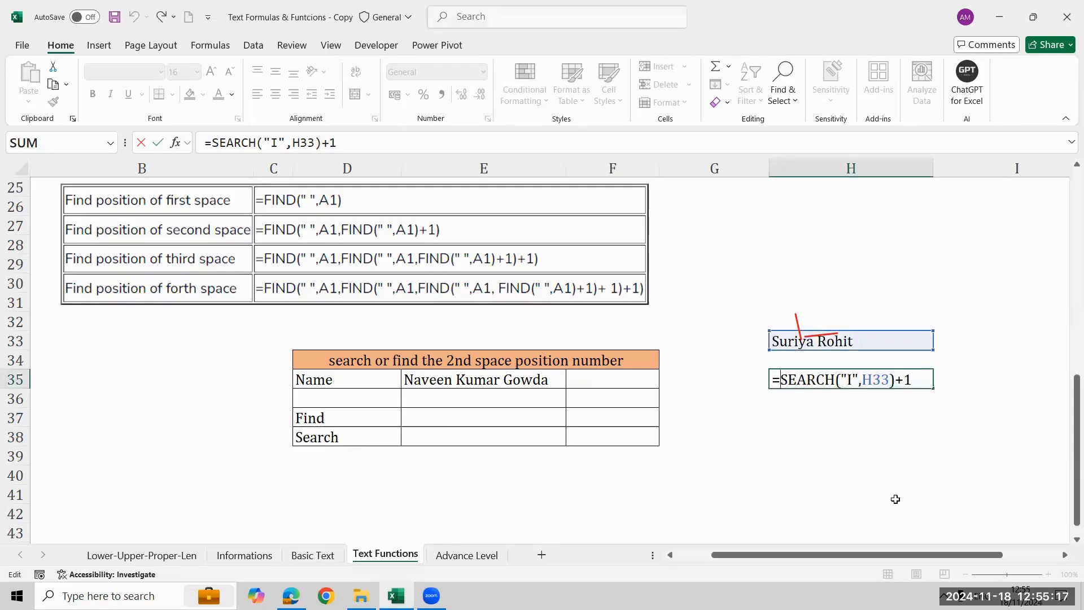
{"action": "type", "text": "se"}
{"action": "key", "text": "Tab"}
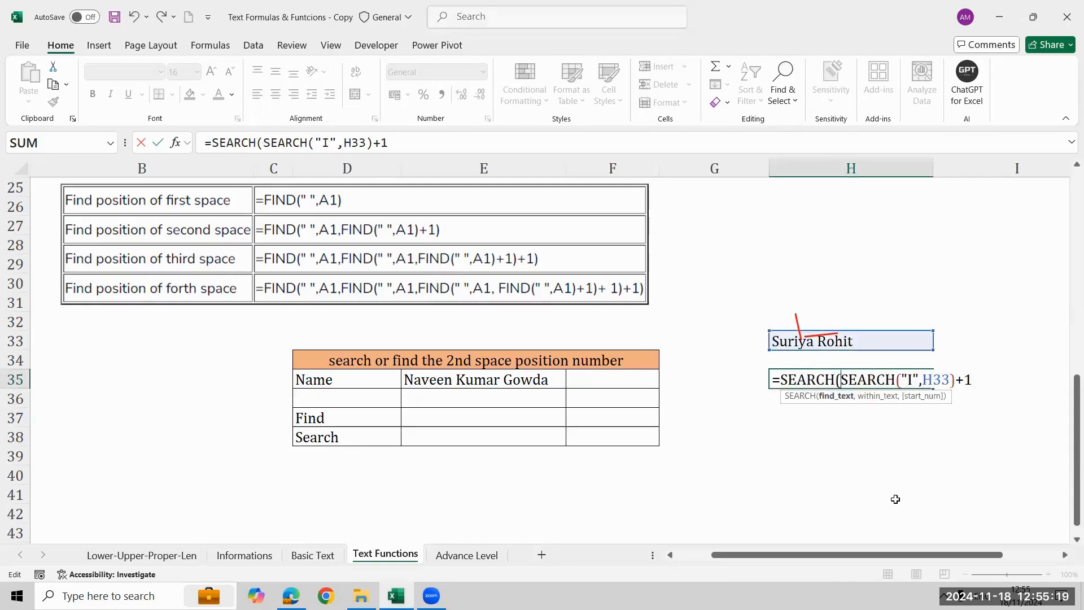
{"action": "type", "text": ","}
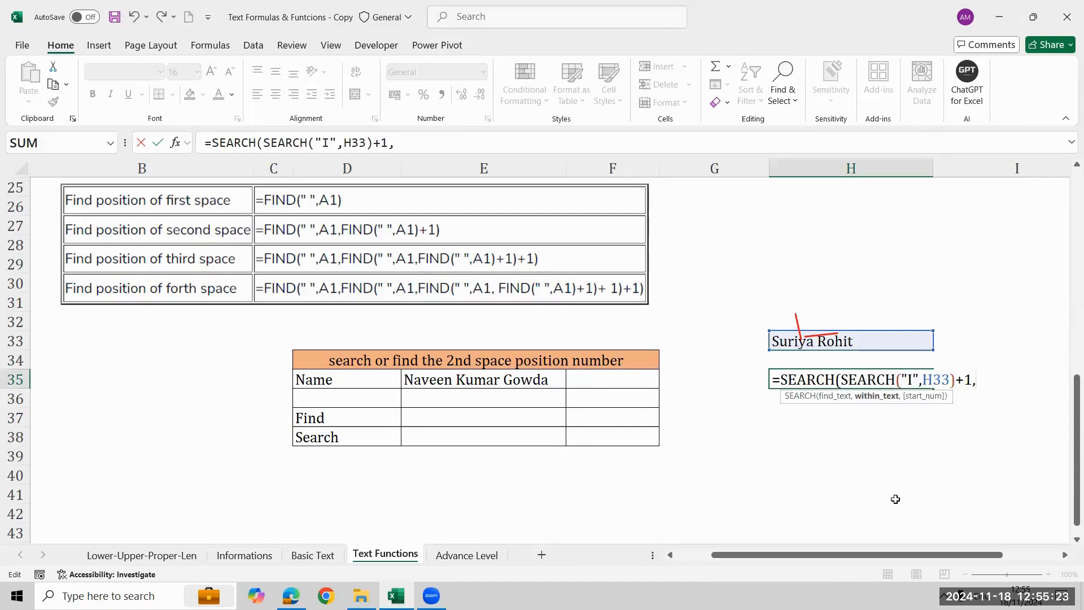
{"action": "key", "text": "BackSpace"}
{"action": "key", "text": "Left"}
{"action": "key", "text": "Left"}
{"action": "key", "text": "Left"}
{"action": "key", "text": "Left"}
{"action": "key", "text": "Left"}
{"action": "key", "text": "Left"}
{"action": "key", "text": "Left"}
{"action": "key", "text": "Left"}
{"action": "key", "text": "Left"}
{"action": "key", "text": "Left"}
{"action": "key", "text": "Left"}
{"action": "key", "text": "Left"}
{"action": "key", "text": "Left"}
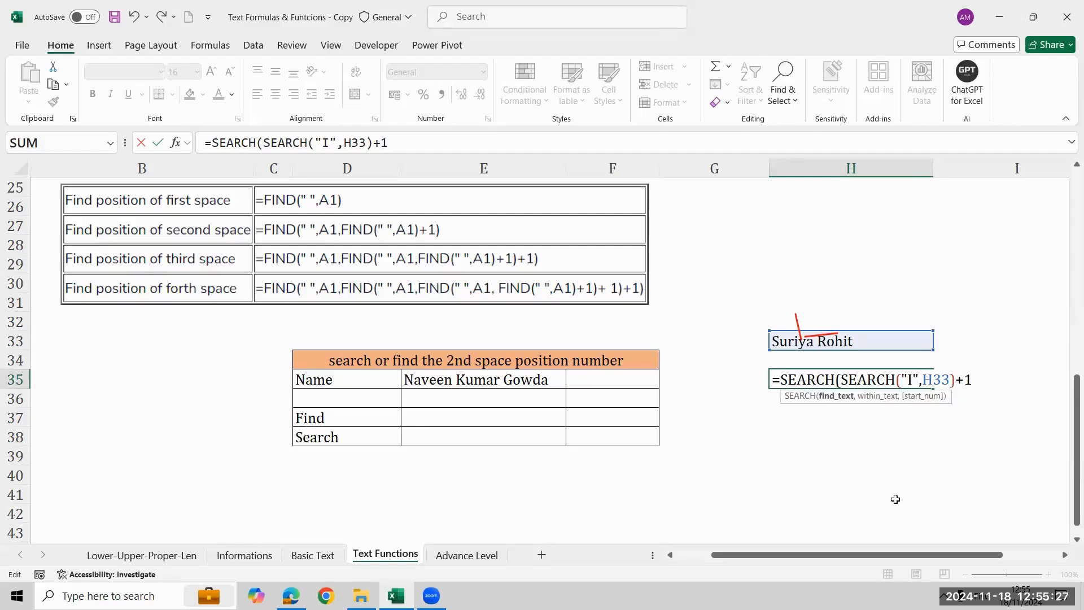
{"action": "type", "text": "\"i\","}
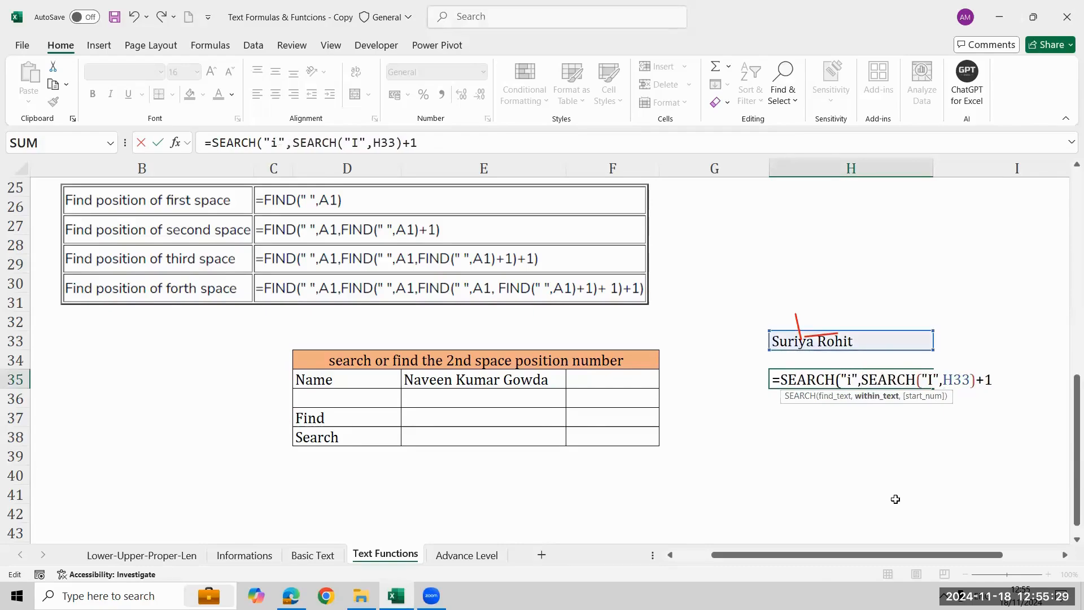
Set H33 as the outer SEARCH's within text, making SEARCH("I",H33)+1 its start number.
{"action": "key", "text": "F2"}
{"action": "key", "text": "Up"}
{"action": "key", "text": "Up"}
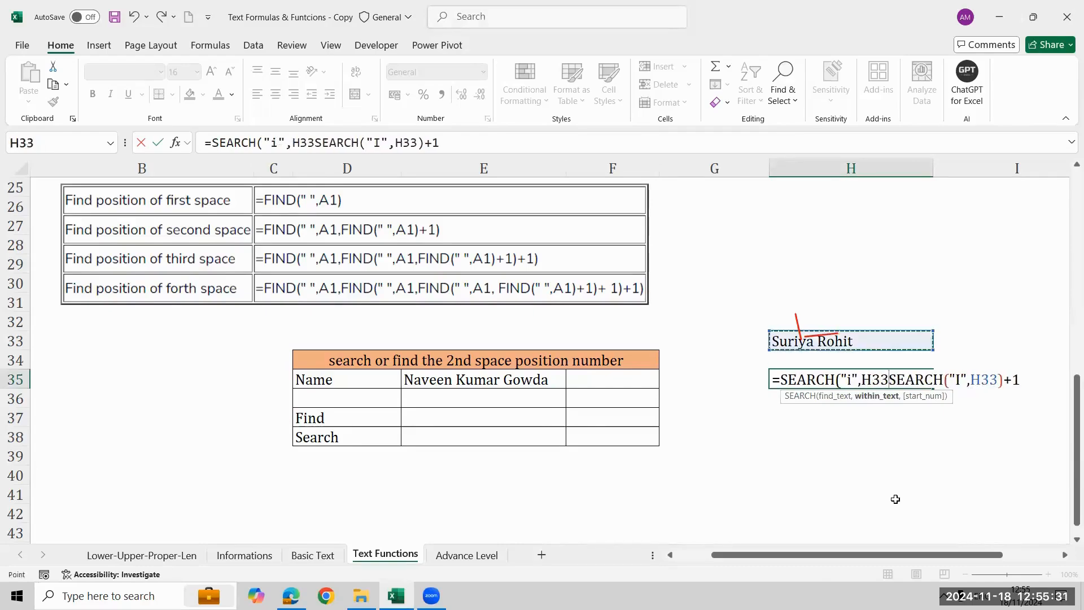
{"action": "type", "text": "."}
{"action": "key", "text": "BackSpace"}
{"action": "type", "text": ","}
{"action": "key", "text": "F2"}
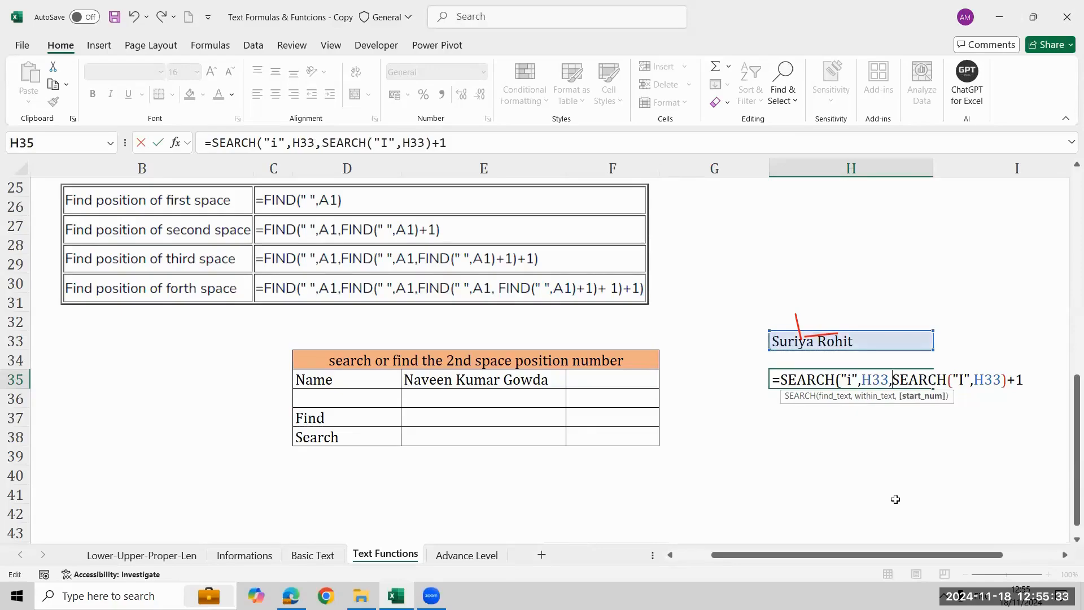
Highlight the start number expression in H35, then complete the formula as =SEARCH("i",H33,SEARCH("I",H33)+1).
{"action": "key", "text": "shift+Right"}
{"action": "key", "text": "shift+Right"}
{"action": "key", "text": "shift+Right"}
{"action": "key", "text": "shift+Right"}
{"action": "key", "text": "shift+Right"}
{"action": "key", "text": "shift+Right"}
{"action": "key", "text": "shift+Right"}
{"action": "key", "text": "shift+Right"}
{"action": "key", "text": "shift+Right"}
{"action": "key", "text": "shift+Right"}
{"action": "key", "text": "shift+Right"}
{"action": "key", "text": "shift+Right"}
{"action": "key", "text": "shift+Right"}
{"action": "key", "text": "shift+Right"}
{"action": "key", "text": "shift+Right"}
{"action": "key", "text": "shift+Right"}
{"action": "key", "text": "shift+Right"}
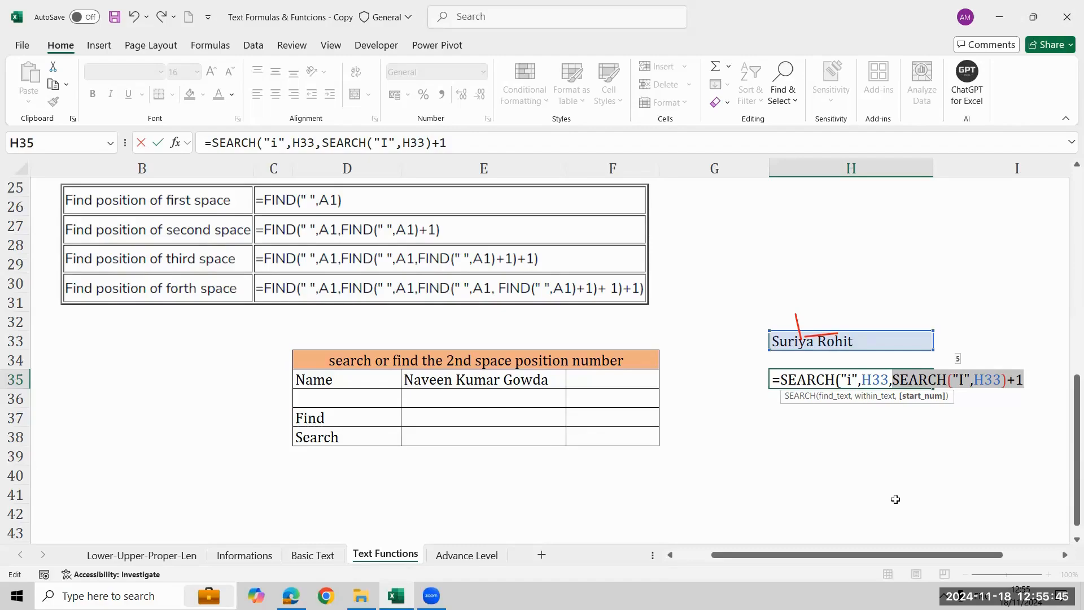
{"action": "key", "text": "Right"}
{"action": "type", "text": ")"}
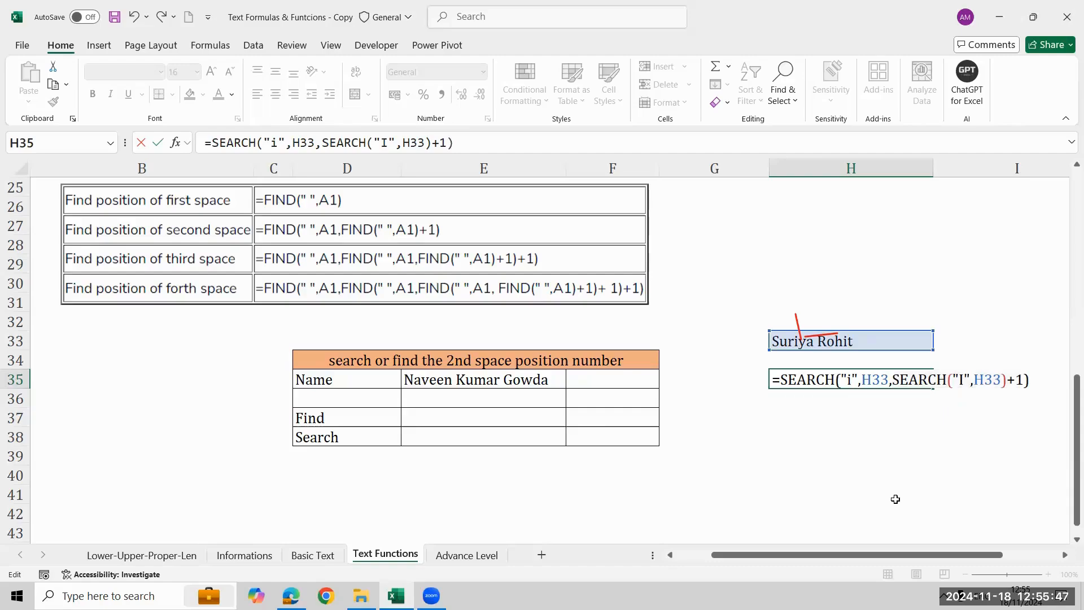
{"action": "key", "text": "ctrl+Return"}
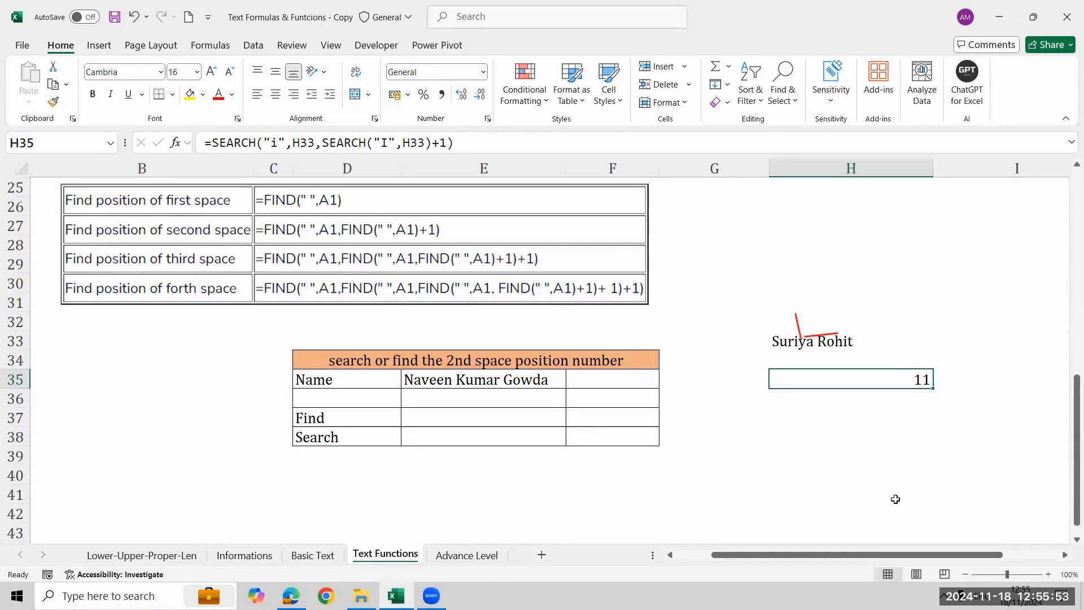
Clear H35 and select E37, the result cell beside the Find label.
{"action": "key", "text": "Up"}
{"action": "key", "text": "Up"}
{"action": "key", "text": "Left"}
{"action": "key", "text": "Left"}
{"action": "key", "text": "Down"}
{"action": "key", "text": "Down"}
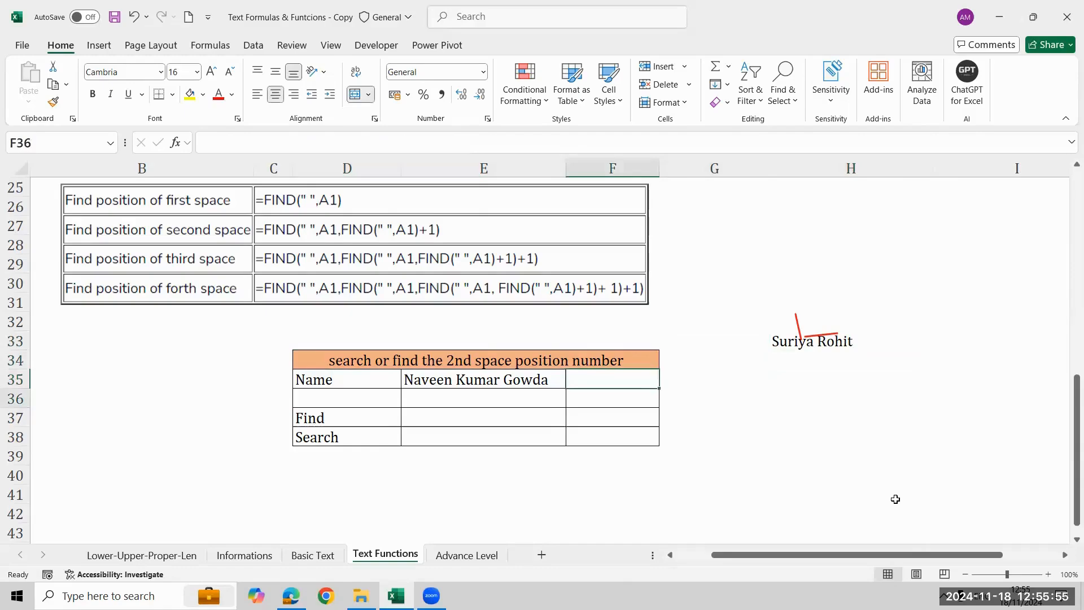
{"action": "key", "text": "Down"}
{"action": "key", "text": "Down"}
{"action": "key", "text": "Left"}
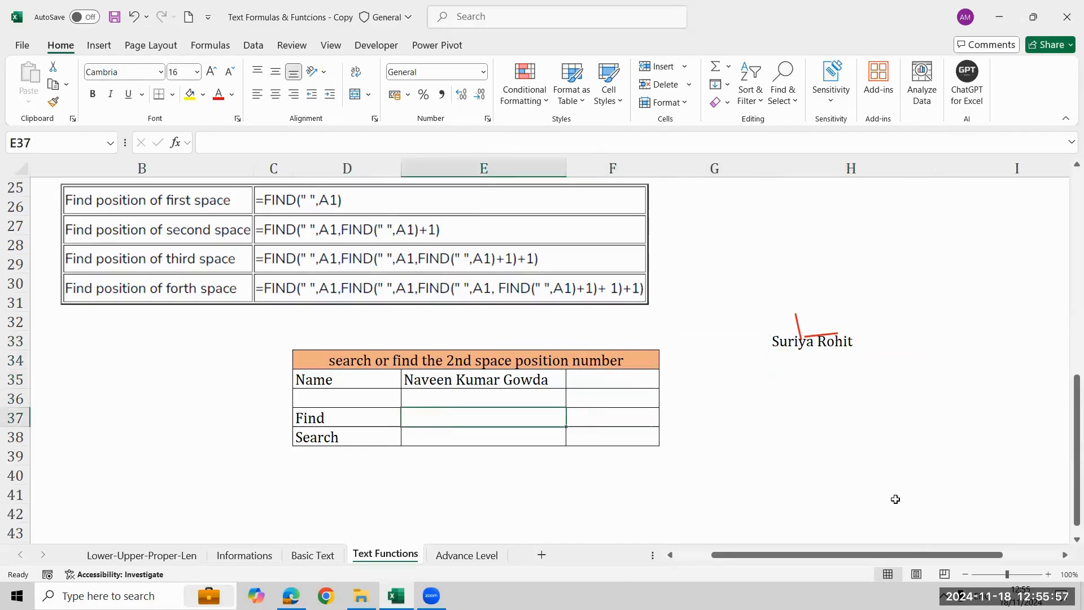
Enter =FIND(" ",E35) in E37 to locate the first space in the name.
{"action": "type", "text": "=fin"}
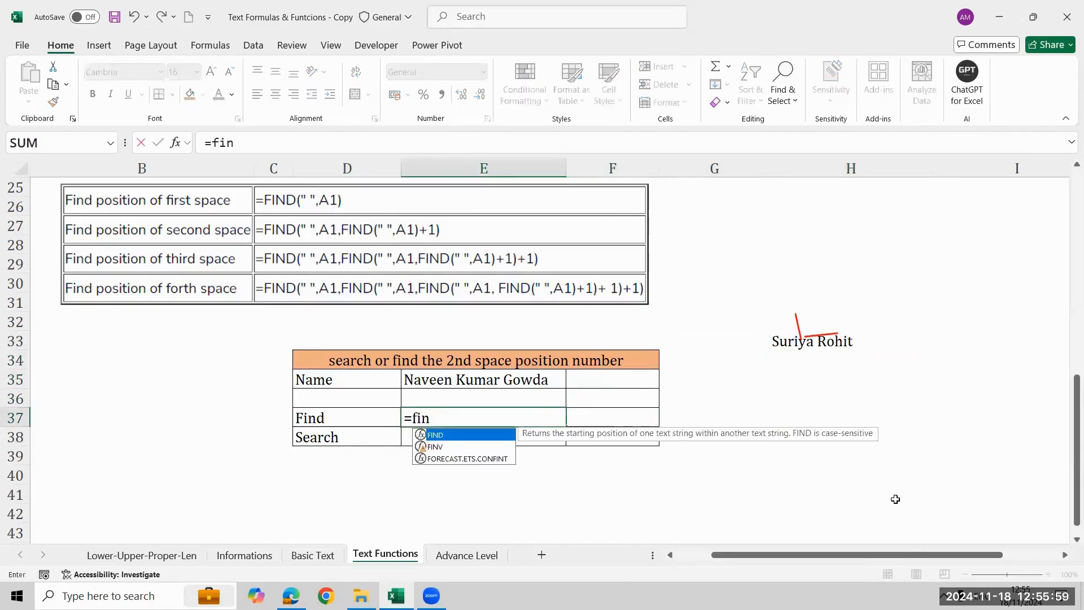
{"action": "key", "text": "Tab"}
{"action": "type", "text": "\" \","}
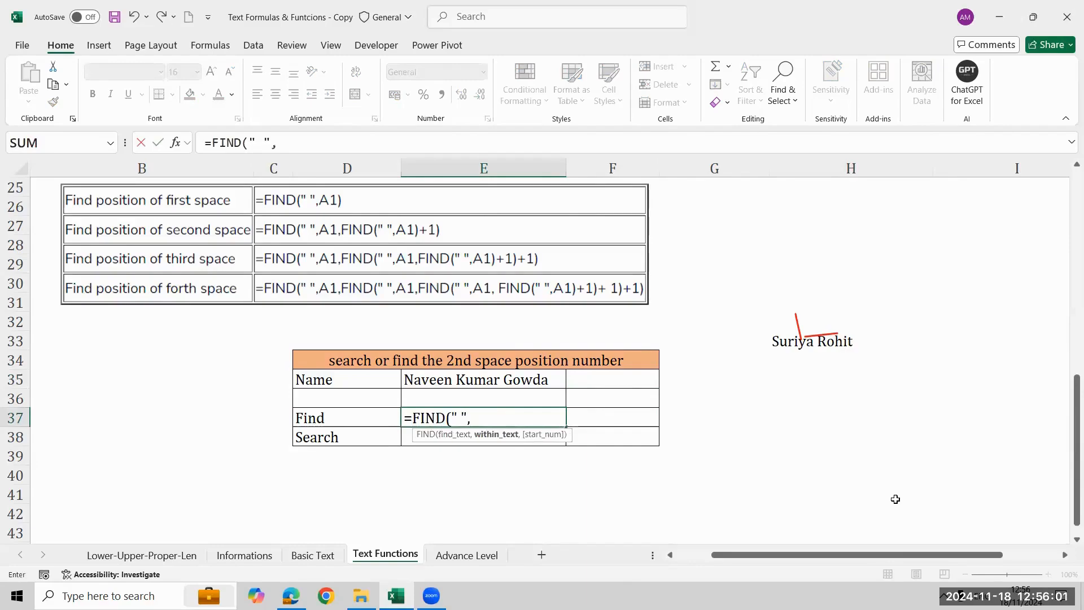
{"action": "key", "text": "Up"}
{"action": "key", "text": "Up"}
{"action": "key", "text": "Up"}
{"action": "key", "text": "Left"}
{"action": "key", "text": "Down"}
{"action": "key", "text": "Right"}
{"action": "type", "text": ")"}
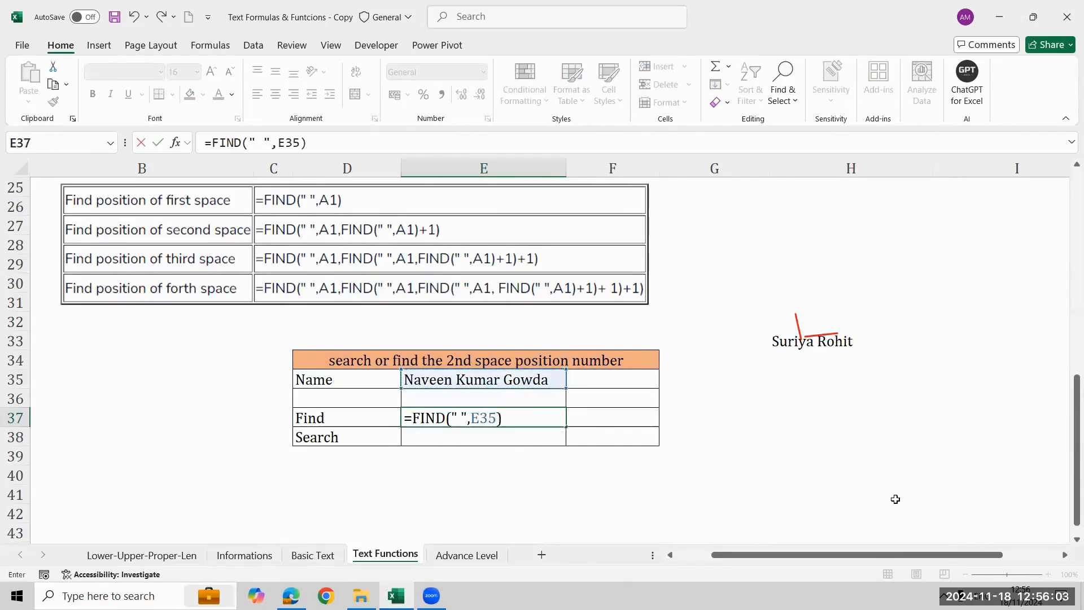
{"action": "key", "text": "Return"}
{"action": "key", "text": "Up"}
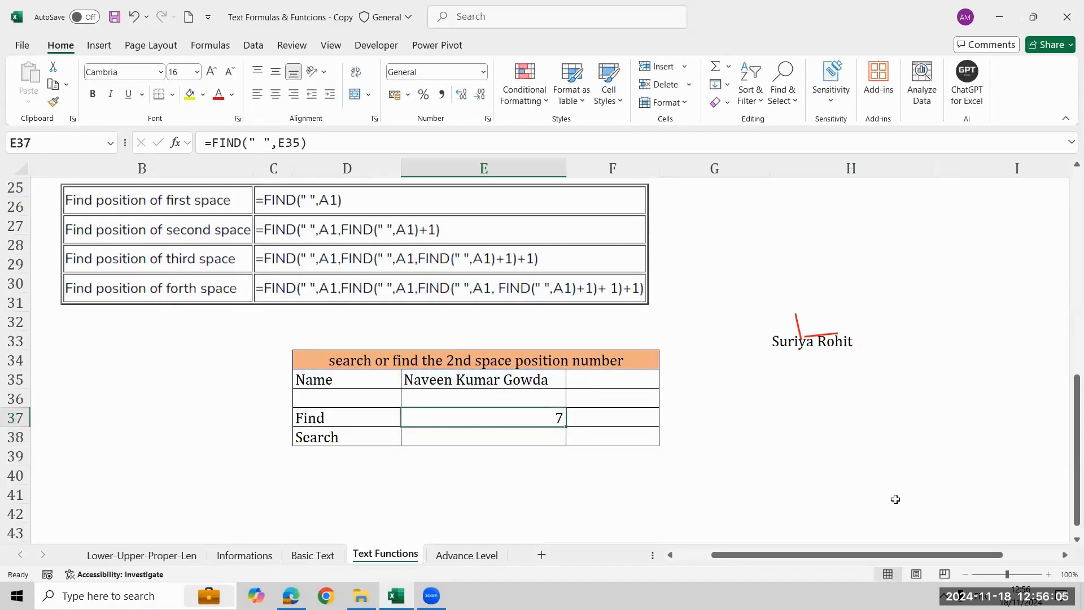
Add 1 to the E37 formula, making it =FIND(" ",E35)+1.
{"action": "key", "text": "F2"}
{"action": "type", "text": "+1"}
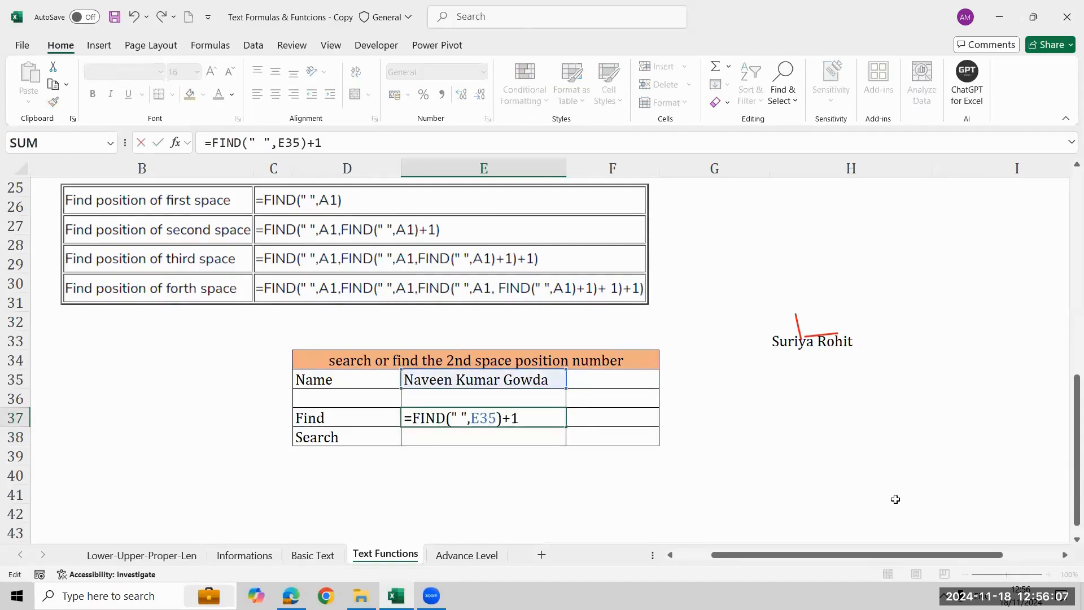
{"action": "key", "text": "Return"}
{"action": "key", "text": "Up"}
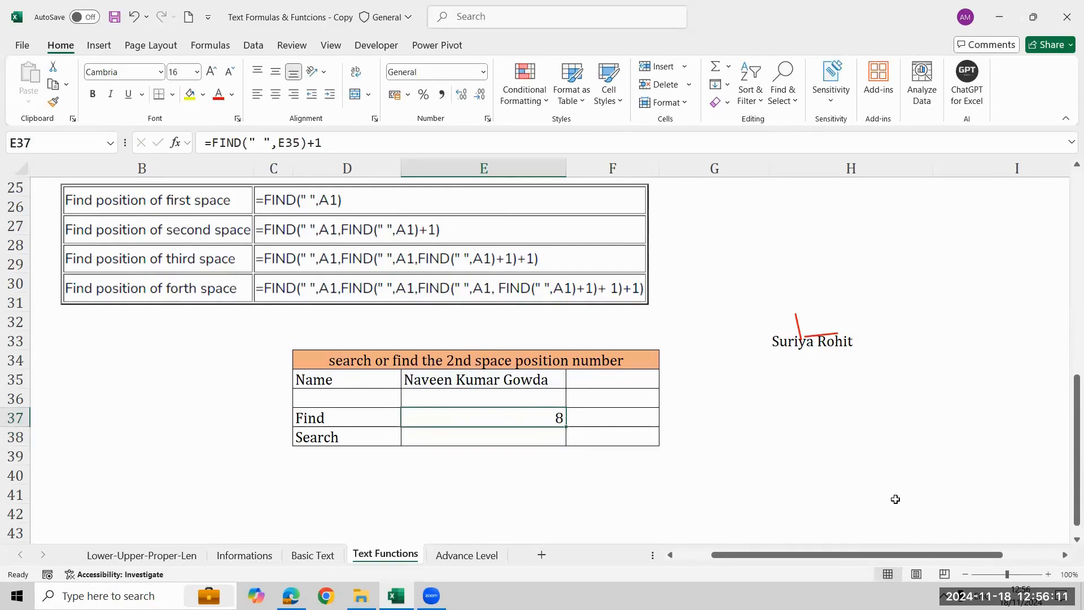
Wrap the E37 expression in an outer FIND with " " and E35, making the existing expression its start number.
{"action": "key", "text": "F2"}
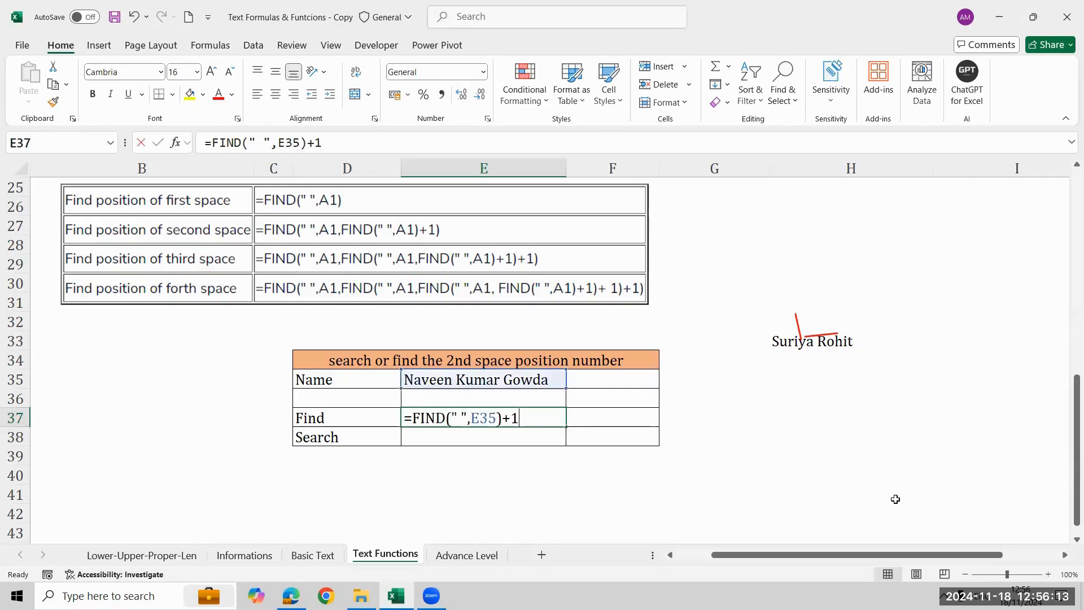
{"action": "type", "text": "fin"}
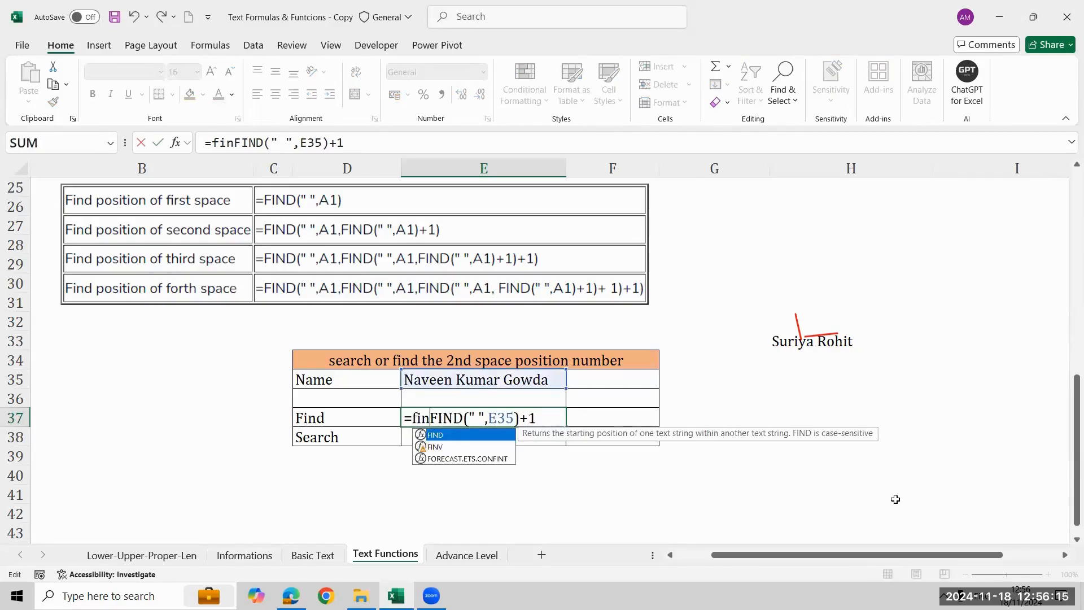
{"action": "key", "text": "Tab"}
{"action": "type", "text": "\" \","}
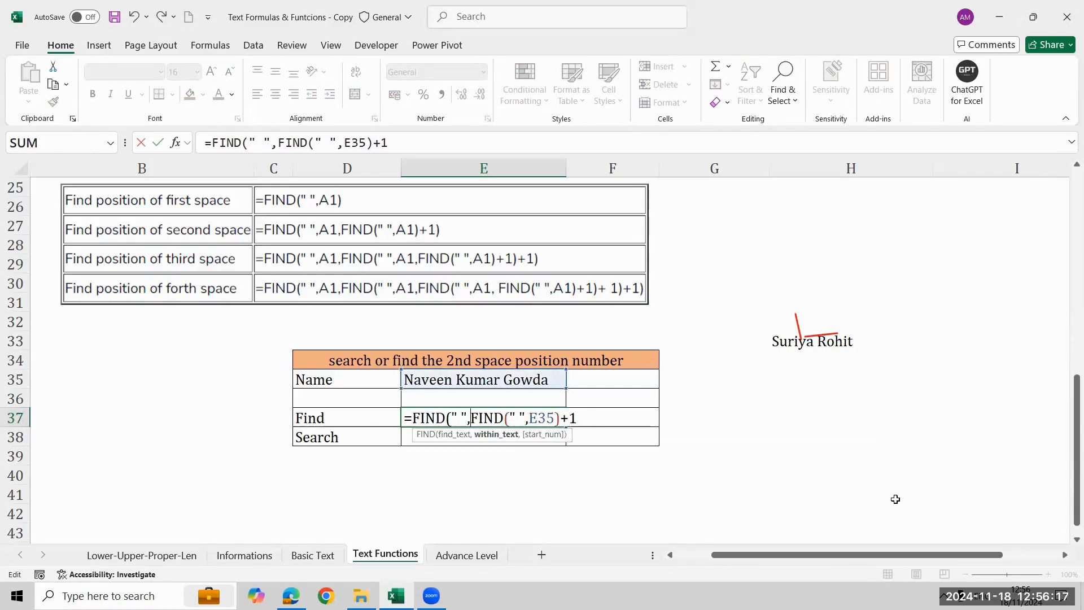
{"action": "key", "text": "Up"}
{"action": "key", "text": "Up"}
{"action": "key", "text": "Up"}
{"action": "key", "text": "Down"}
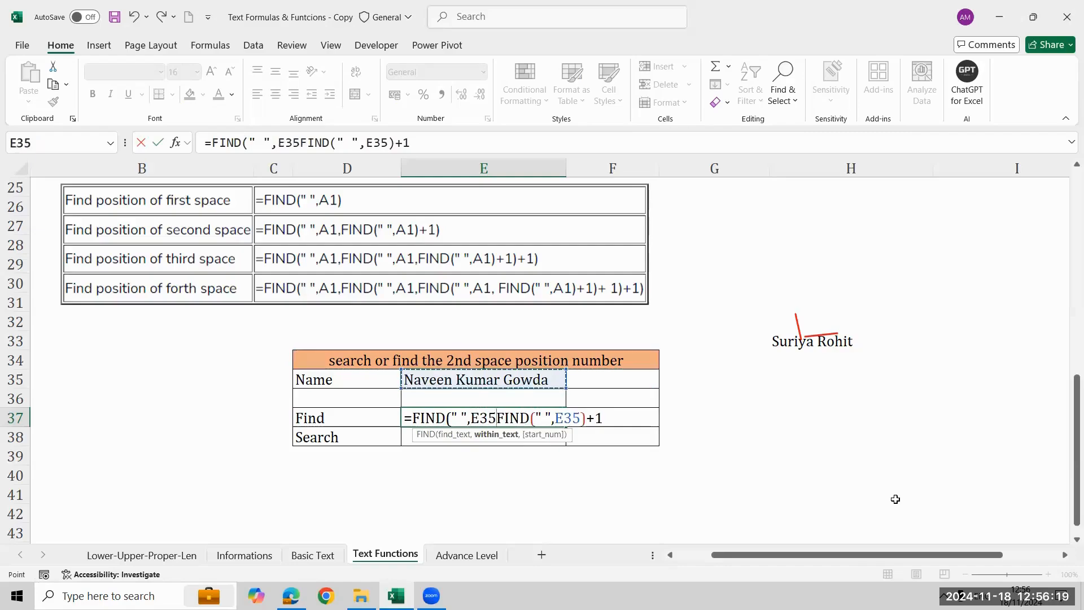
{"action": "type", "text": ","}
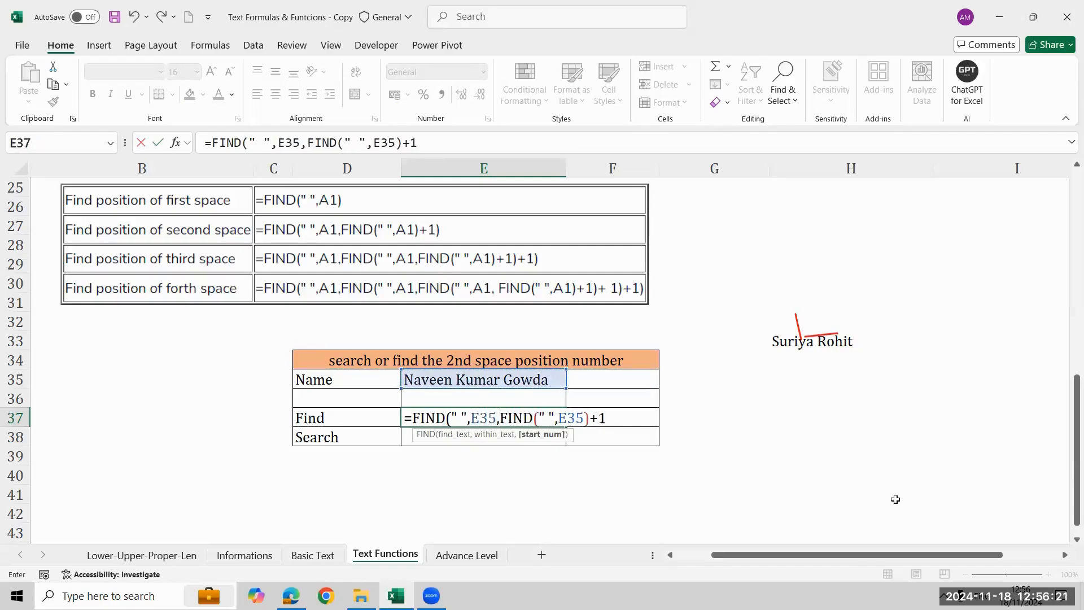
{"action": "key", "text": "shift+Right"}
{"action": "key", "text": "shift+Right"}
{"action": "key", "text": "shift+Right"}
{"action": "key", "text": "shift+Right"}
{"action": "key", "text": "shift+Right"}
{"action": "key", "text": "shift+Right"}
{"action": "key", "text": "BackSpace"}
{"action": "key", "text": "BackSpace"}
{"action": "key", "text": "BackSpace"}
{"action": "key", "text": "BackSpace"}
{"action": "key", "text": "BackSpace"}
{"action": "key", "text": "BackSpace"}
{"action": "key", "text": "BackSpace"}
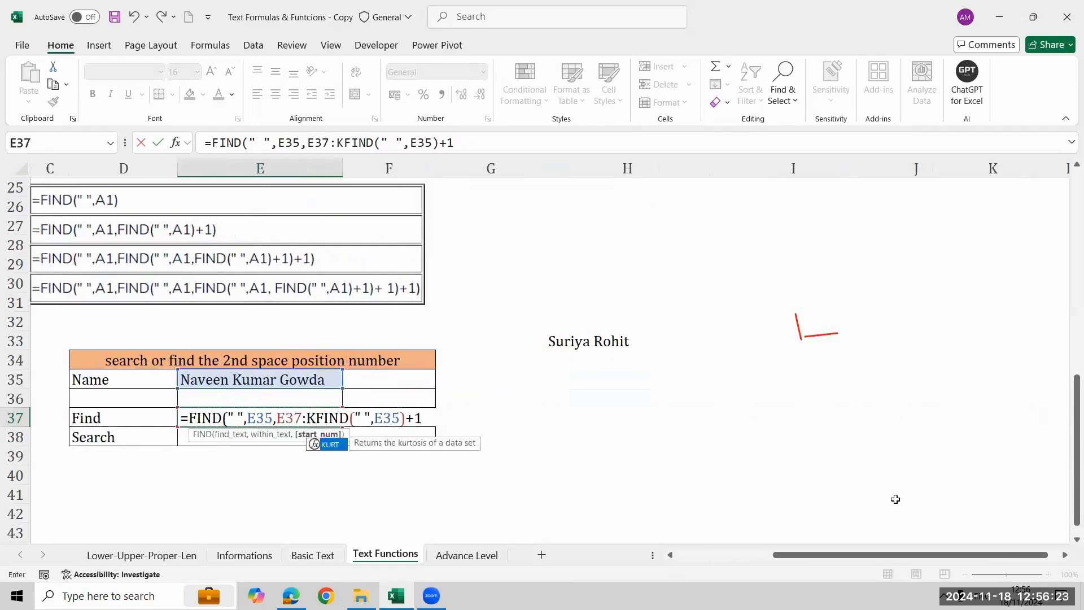
{"action": "key", "text": "F2"}
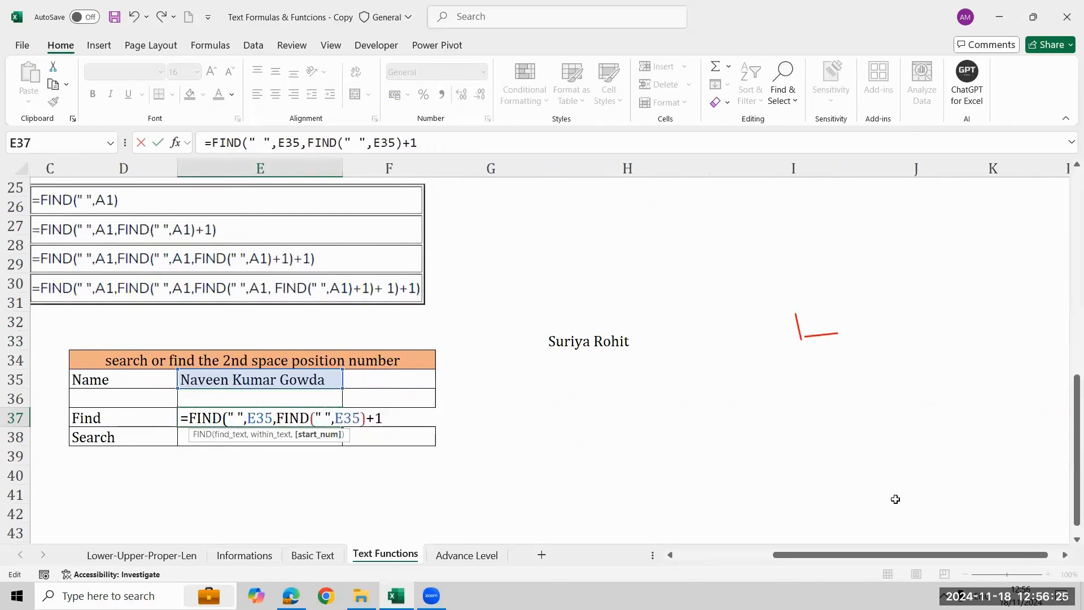
Highlight the start number expression in E37, then complete the formula as =FIND(" ",E35,FIND(" ",E35)+1).
{"action": "key", "text": "shift+Right"}
{"action": "key", "text": "shift+Right"}
{"action": "key", "text": "shift+Right"}
{"action": "key", "text": "shift+End"}
{"action": "key", "text": "shift+Left"}
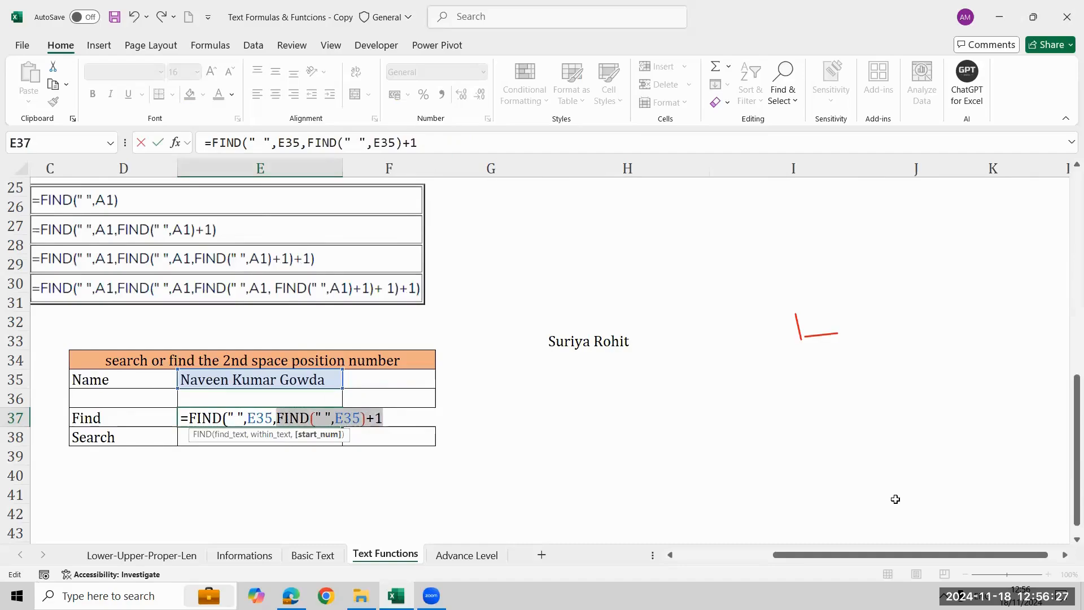
{"action": "key", "text": "End"}
{"action": "type", "text": ")"}
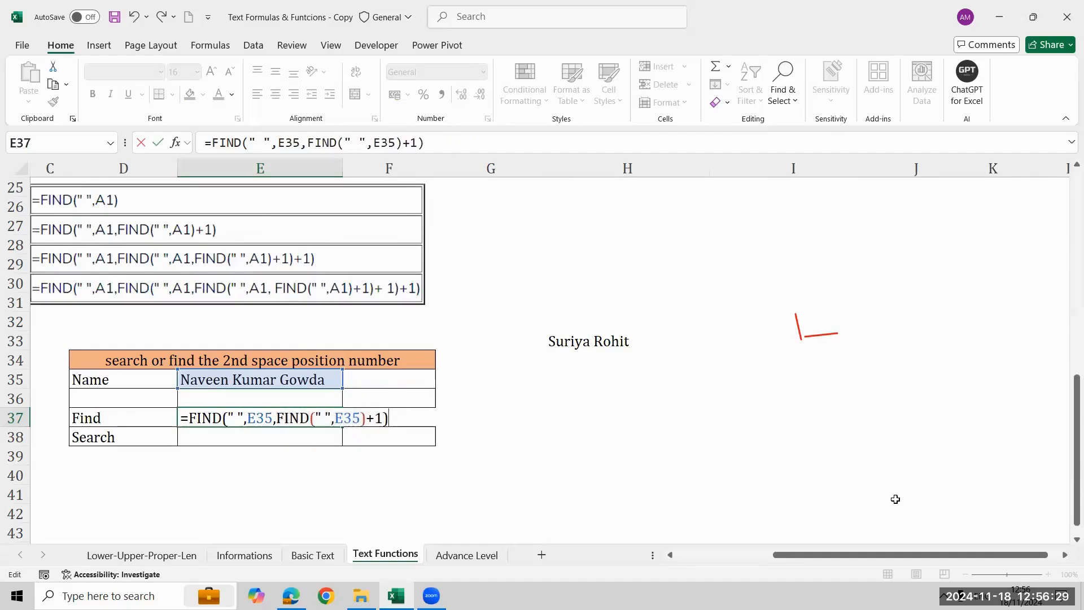
{"action": "type", "text": ")"}
{"action": "key", "text": "BackSpace"}
{"action": "key", "text": "ctrl+Return"}
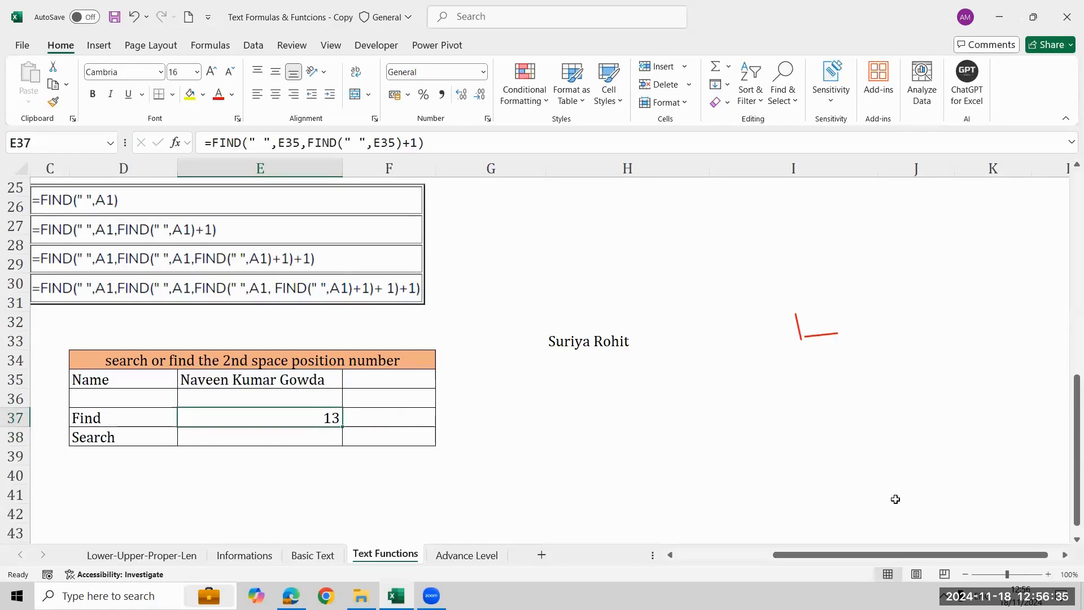
{"action": "key", "text": "Left"}
{"action": "key", "text": "Left"}
{"action": "key", "text": "Left"}
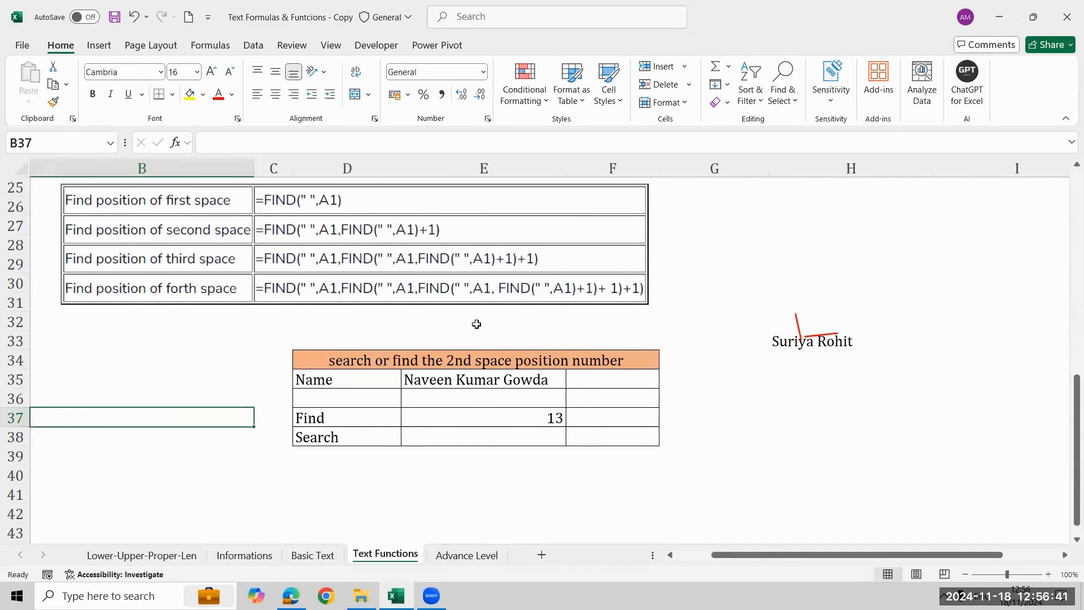
{"action": "key", "text": "Right"}
{"action": "key", "text": "Right"}
{"action": "key", "text": "Right"}
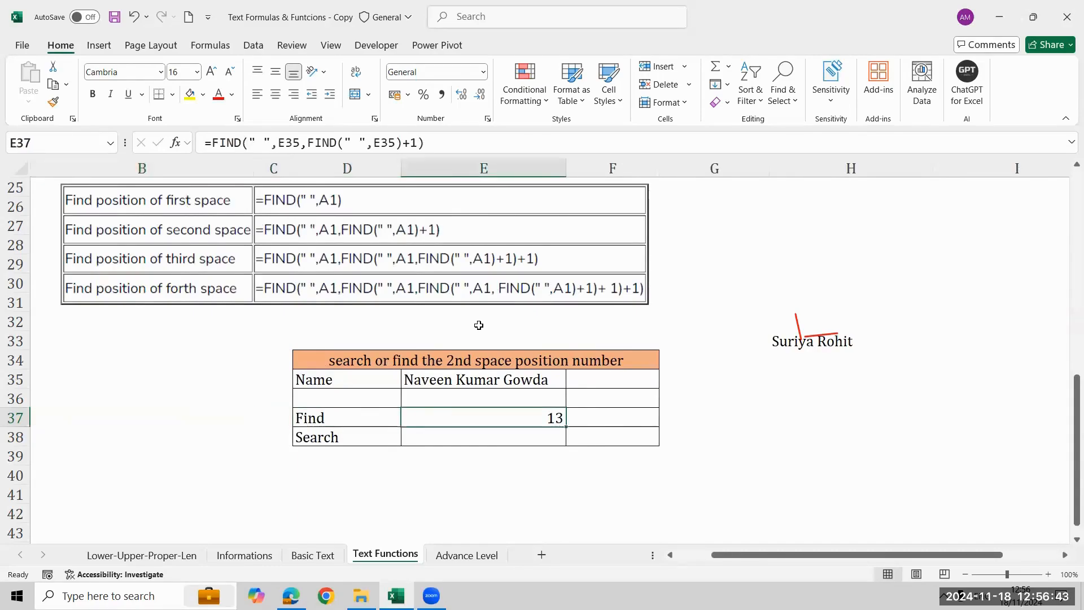
Start a SEARCH formula in E38 with " " as the find text and E35 as the within text.
{"action": "key", "text": "Down"}
{"action": "type", "text": "=se"}
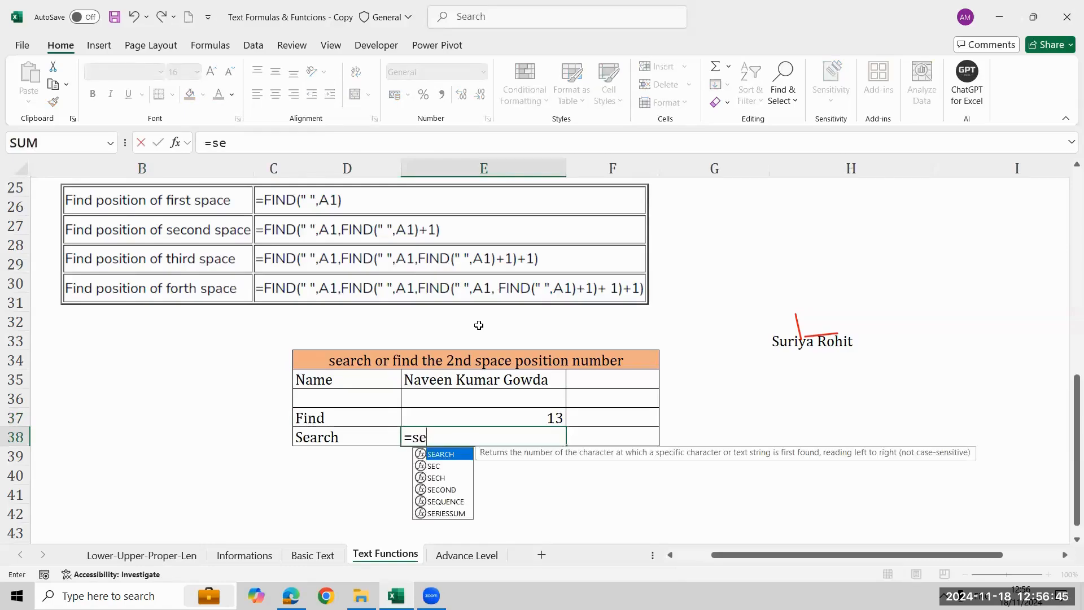
{"action": "key", "text": "Tab"}
{"action": "type", "text": "\" \","}
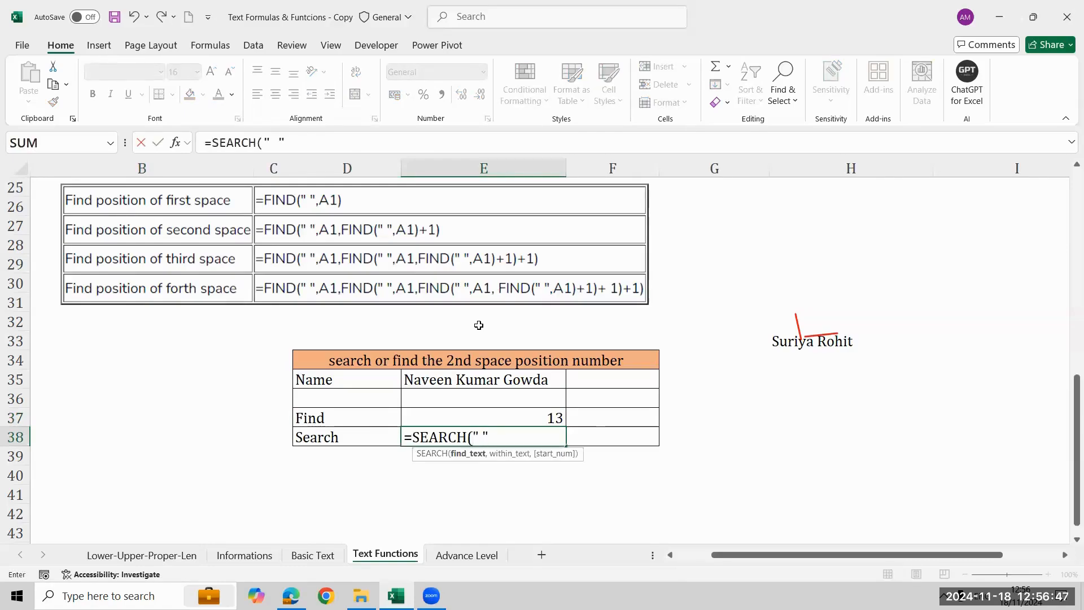
{"action": "key", "text": "Up"}
{"action": "key", "text": "Up"}
{"action": "key", "text": "Up"}
{"action": "type", "text": ","}
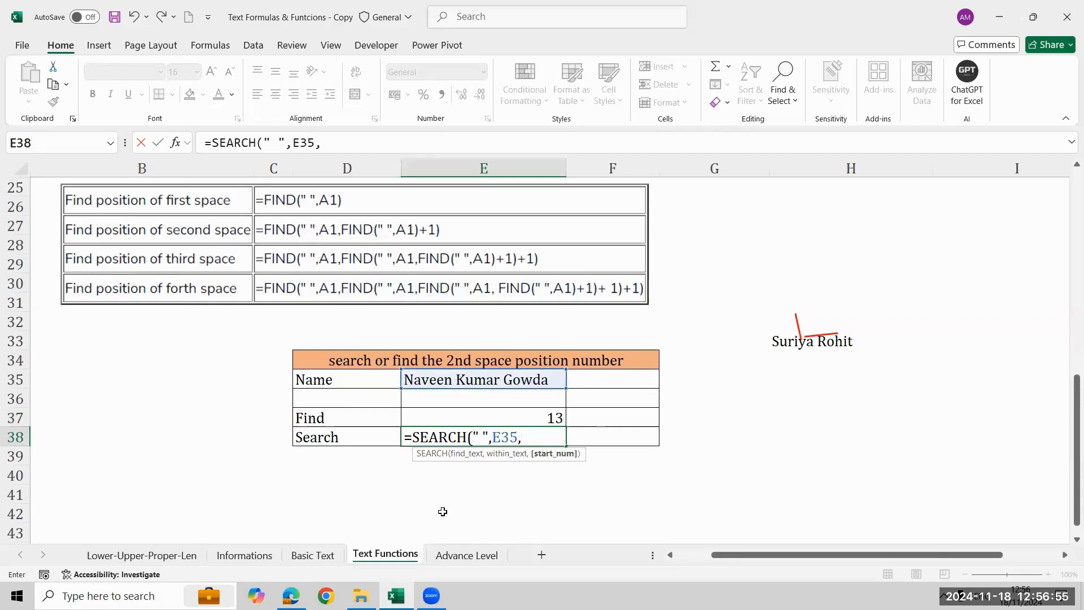
Complete the E38 formula as =SEARCH(" ",E35,SEARCH(" ",E35)+1), using a nested SEARCH as the start number.
{"action": "type", "text": "se"}
{"action": "key", "text": "Tab"}
{"action": "type", "text": "\" \","}
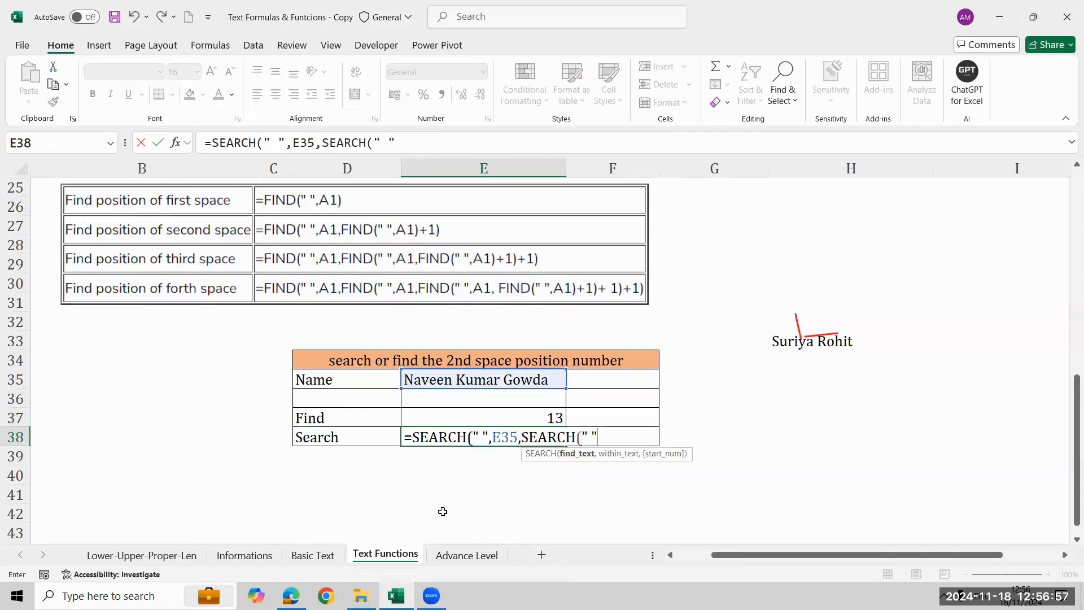
{"action": "key", "text": "Up"}
{"action": "key", "text": "Up"}
{"action": "key", "text": "Up"}
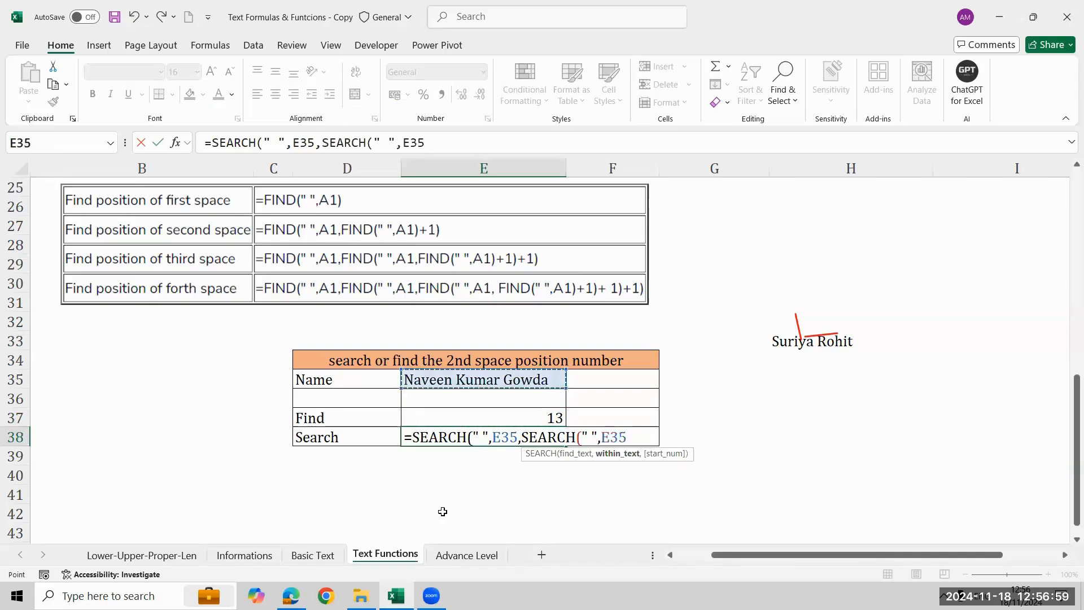
{"action": "type", "text": ")+1"}
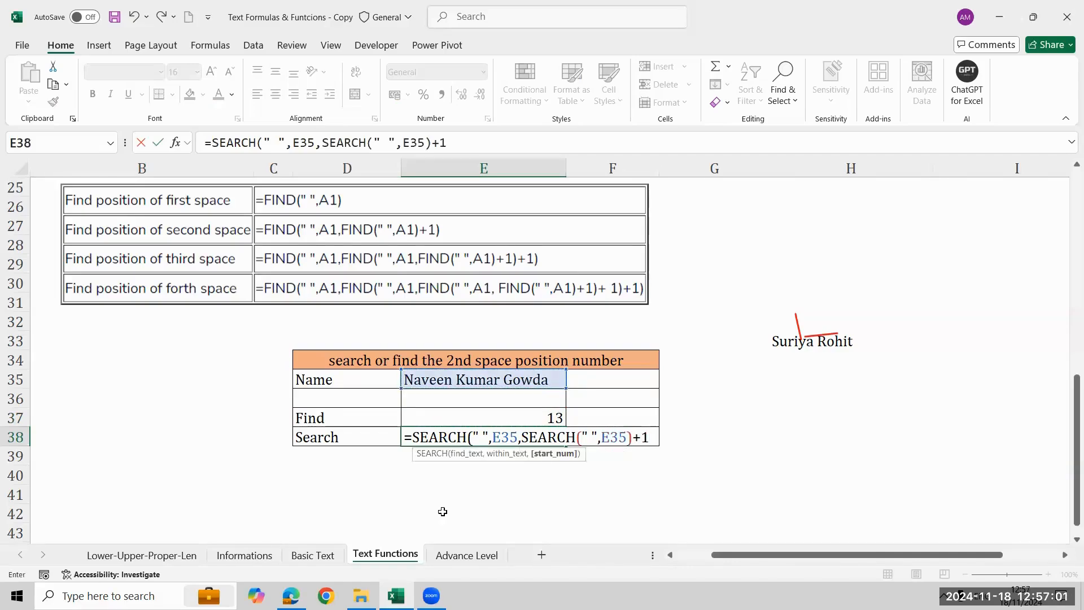
{"action": "type", "text": ")"}
{"action": "key", "text": "Return"}
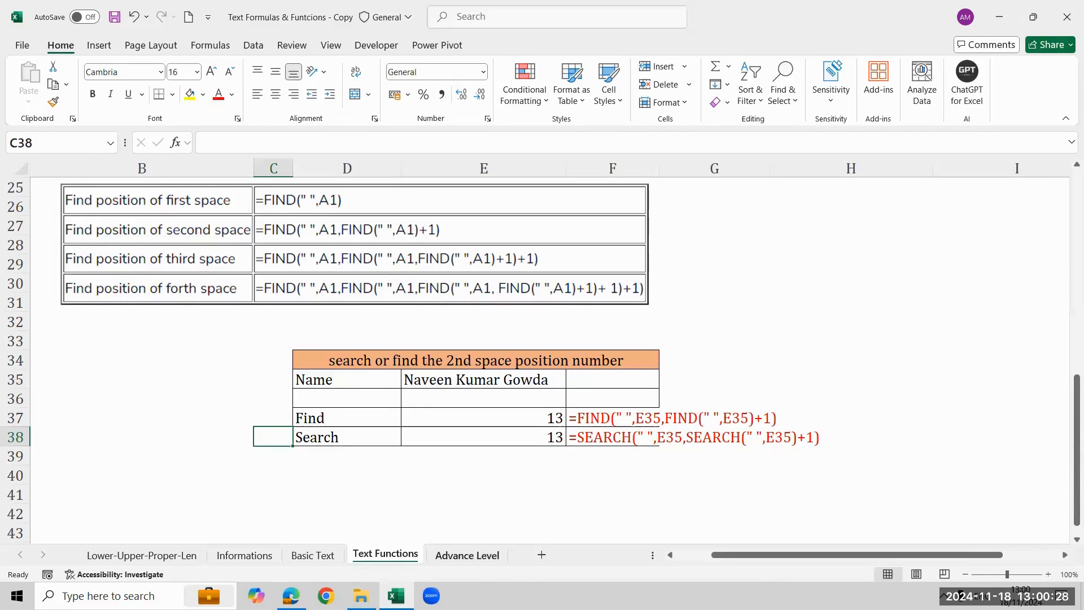
On the Advance Level sheet, enter =LEFT(B3,4) in B4 to extract the first four characters of the name.
{"action": "left_click", "coordinate": [467, 555]}
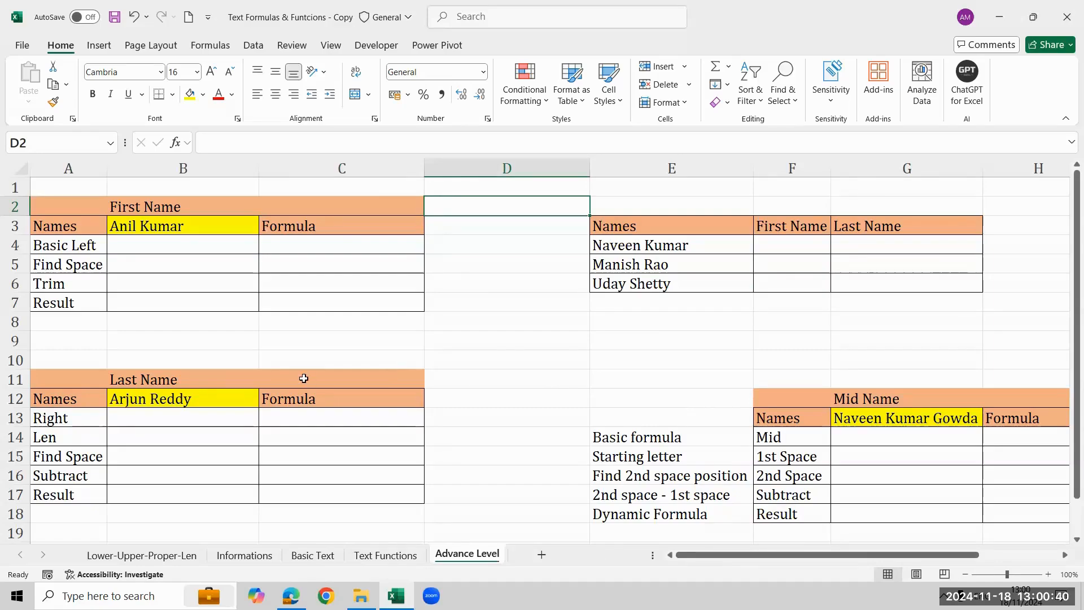
{"action": "left_click", "coordinate": [200, 246]}
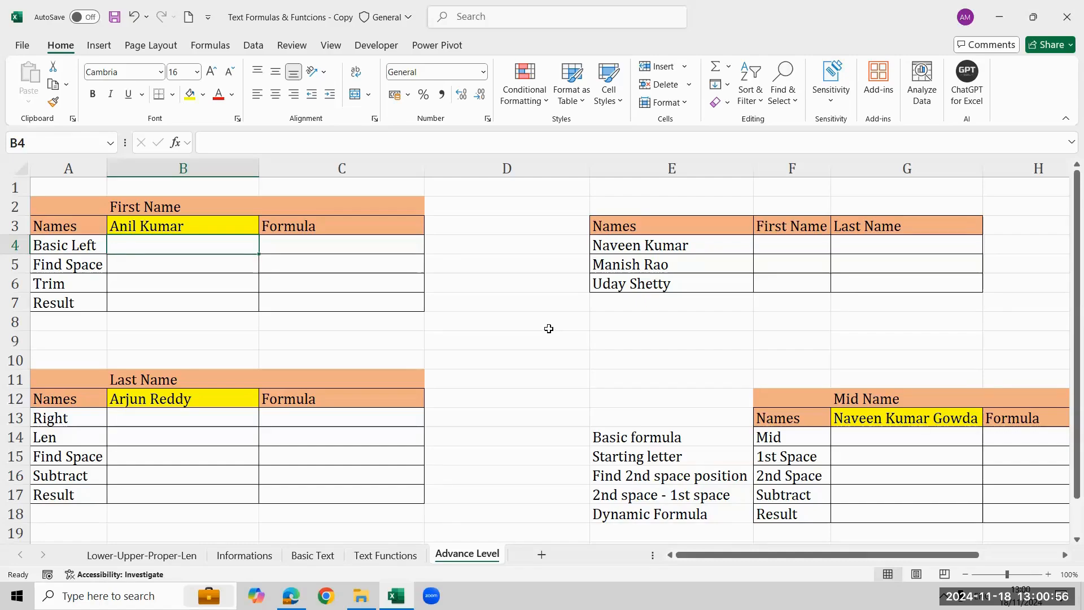
{"action": "type", "text": "=lef"}
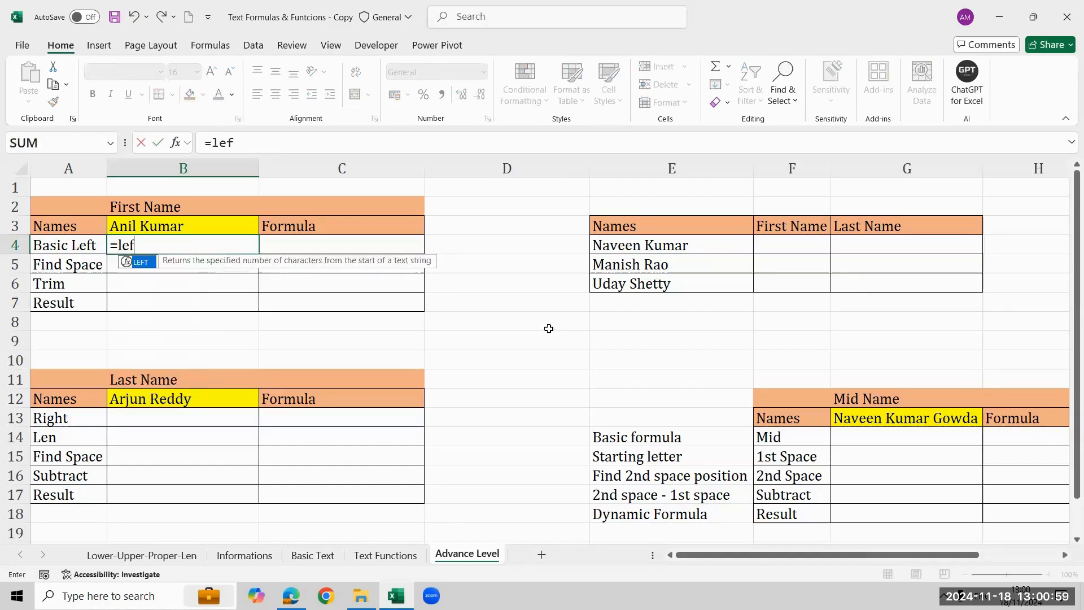
{"action": "key", "text": "Tab"}
{"action": "key", "text": "Up"}
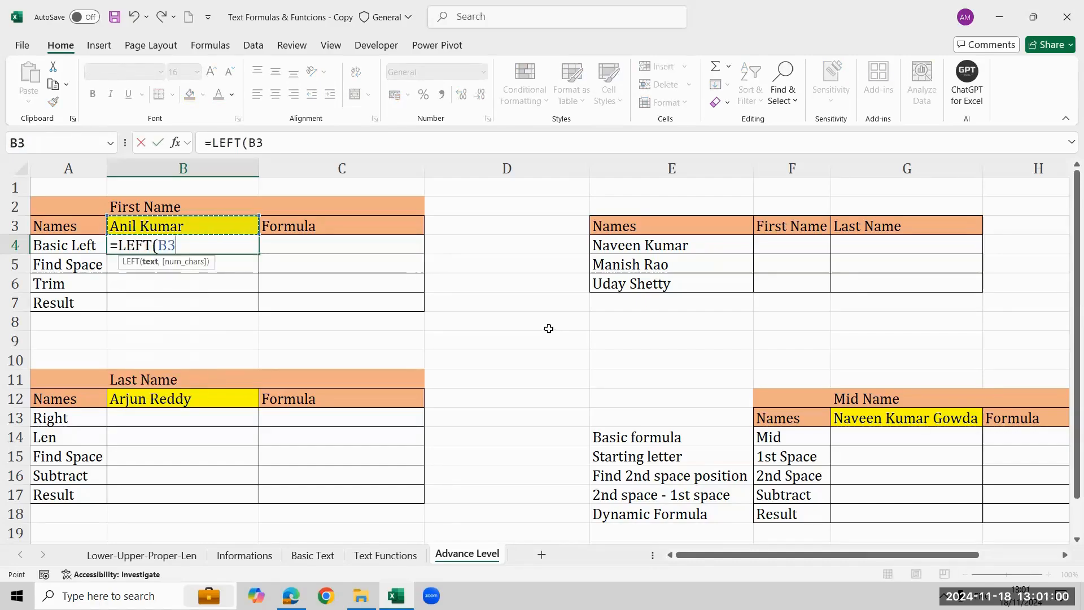
{"action": "type", "text": ",4"}
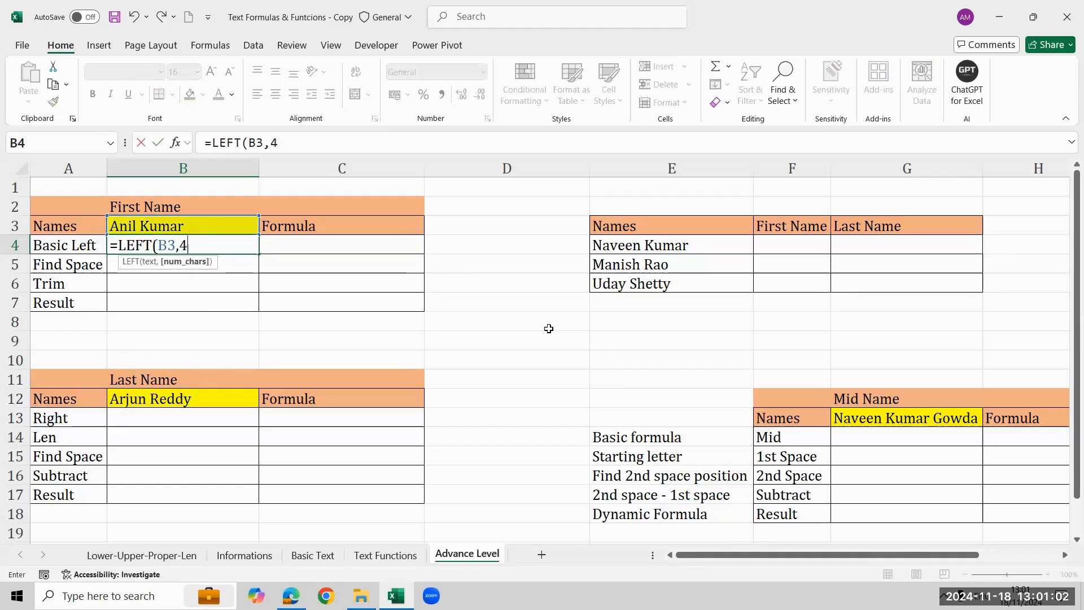
{"action": "type", "text": ")"}
{"action": "key", "text": "ctrl+Return"}
Show the B4 formula as text in C4 with FORMULATEXT referencing B4.
{"action": "key", "text": "Right"}
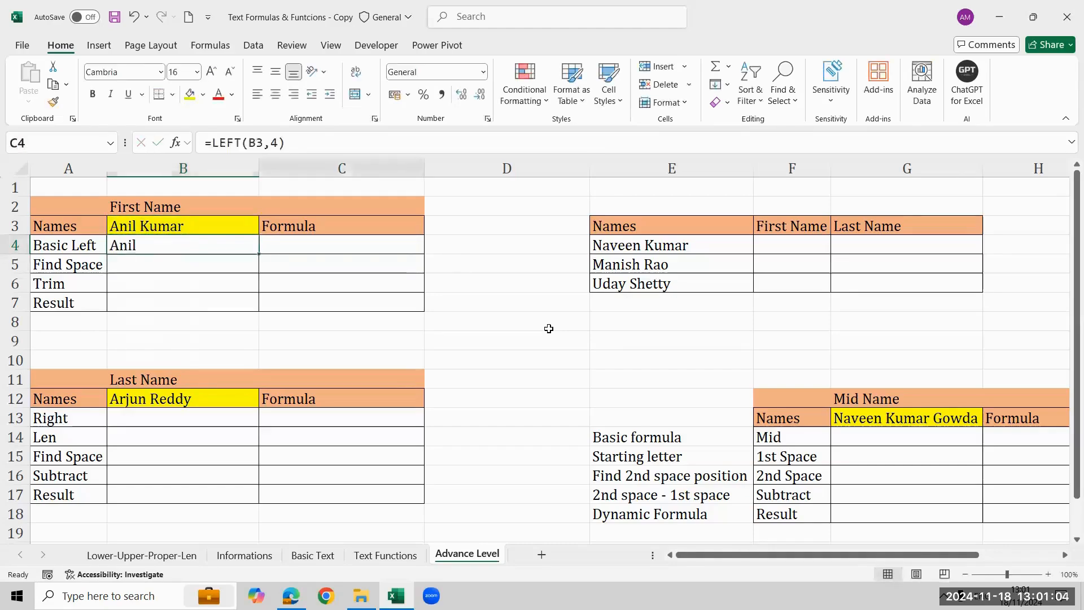
{"action": "type", "text": "=form"}
{"action": "key", "text": "Tab"}
{"action": "key", "text": "Left"}
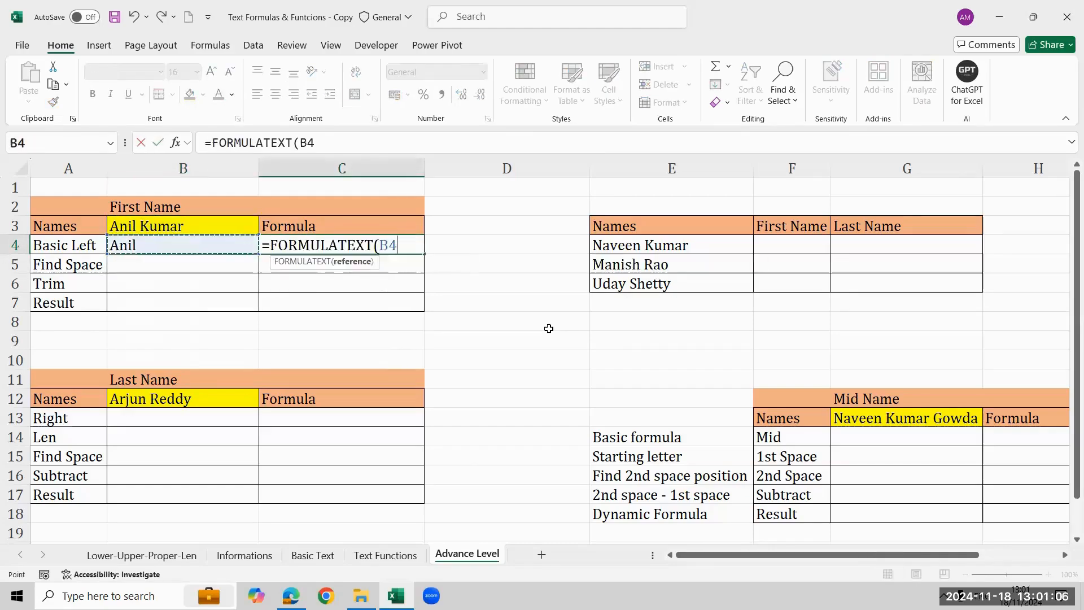
{"action": "key", "text": "ctrl+Return"}
Test the B4 formula by changing the first name in B3 to a five-letter one, and undo the change.
{"action": "key", "text": "Up"}
{"action": "key", "text": "Left"}
{"action": "key", "text": "F2"}
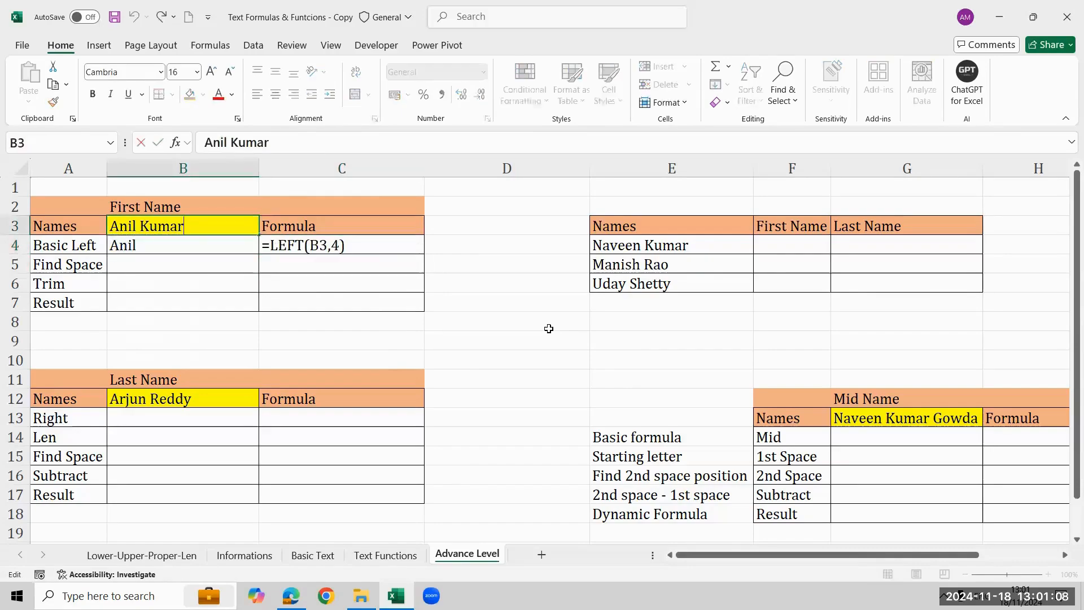
{"action": "key", "text": "Home"}
{"action": "key", "text": "Right"}
{"action": "key", "text": "BackSpace"}
{"action": "type", "text": "su"}
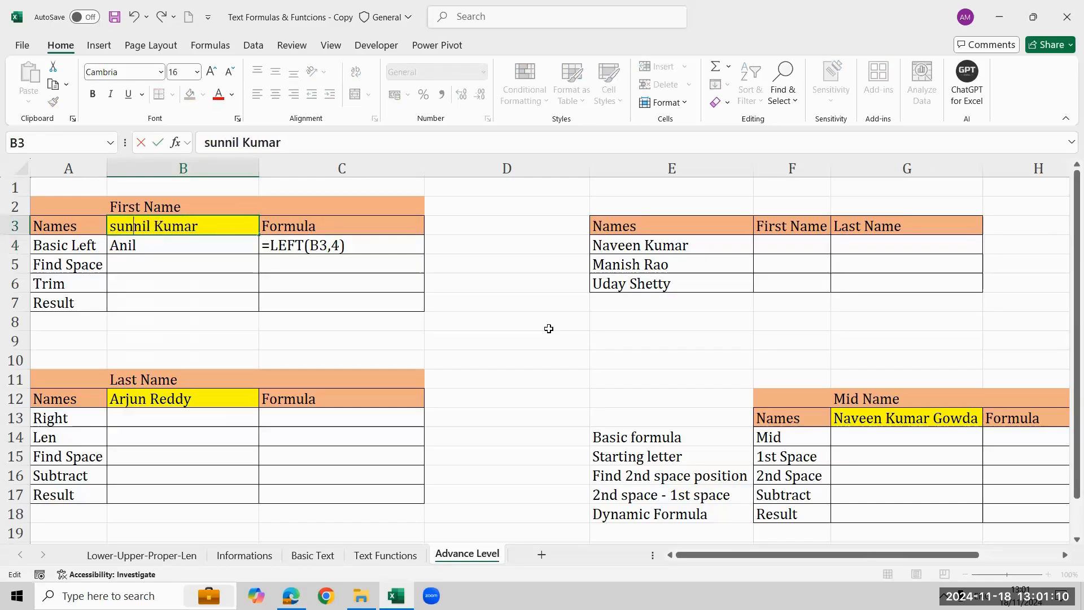
{"action": "key", "text": "Return"}
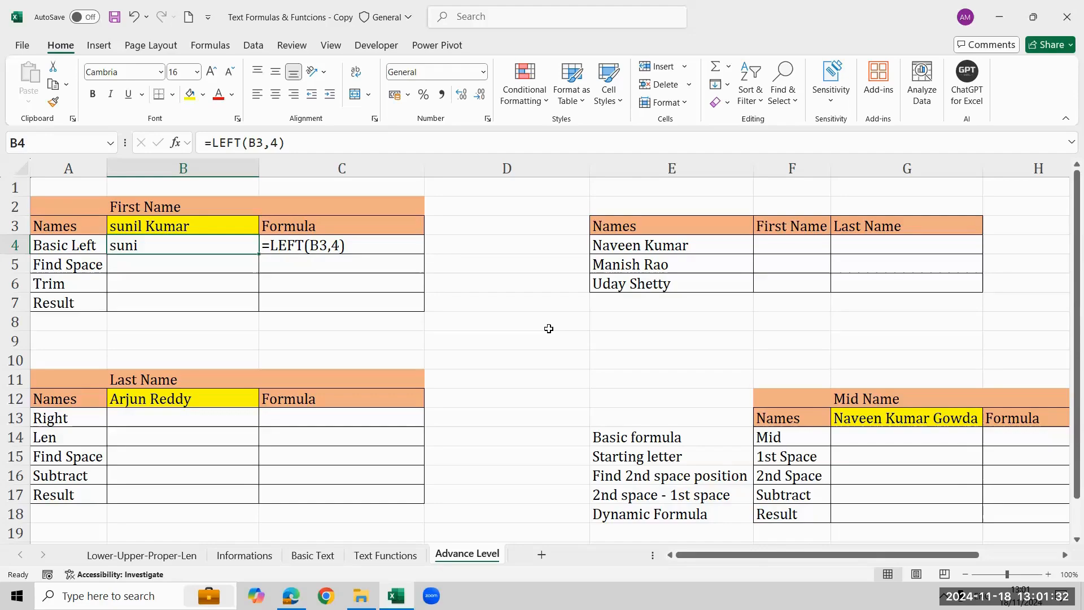
{"action": "key", "text": "Up"}
{"action": "key", "text": "ctrl+z"}
Start a FIND formula in B5 of the First Name table.
{"action": "key", "text": "Down"}
{"action": "key", "text": "Down"}
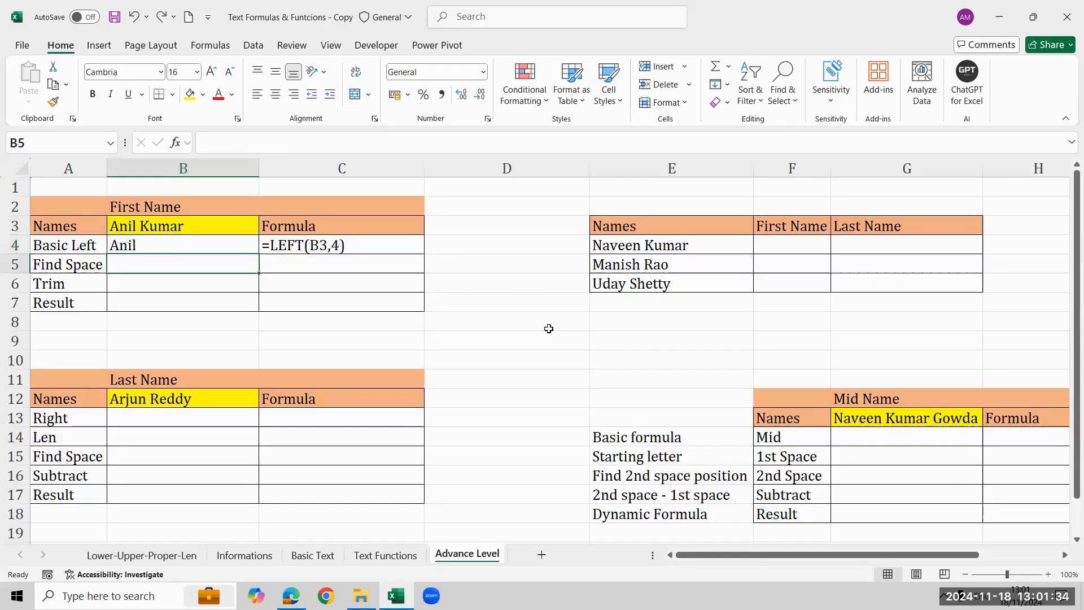
{"action": "type", "text": "="}
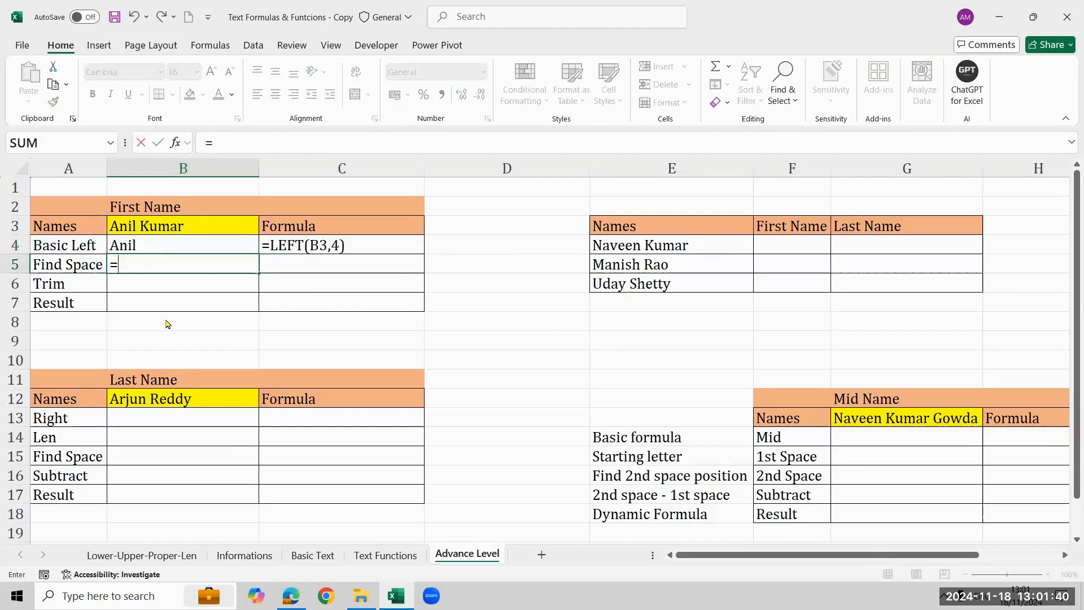
{"action": "type", "text": "fin"}
{"action": "key", "text": "Tab"}
{"action": "type", "text": ":"}
{"action": "key", "text": "shift+space"}
{"action": "key", "text": "BackSpace"}
{"action": "key", "text": "BackSpace"}
{"action": "key", "text": "BackSpace"}
{"action": "key", "text": "BackSpace"}
{"action": "key", "text": "BackSpace"}
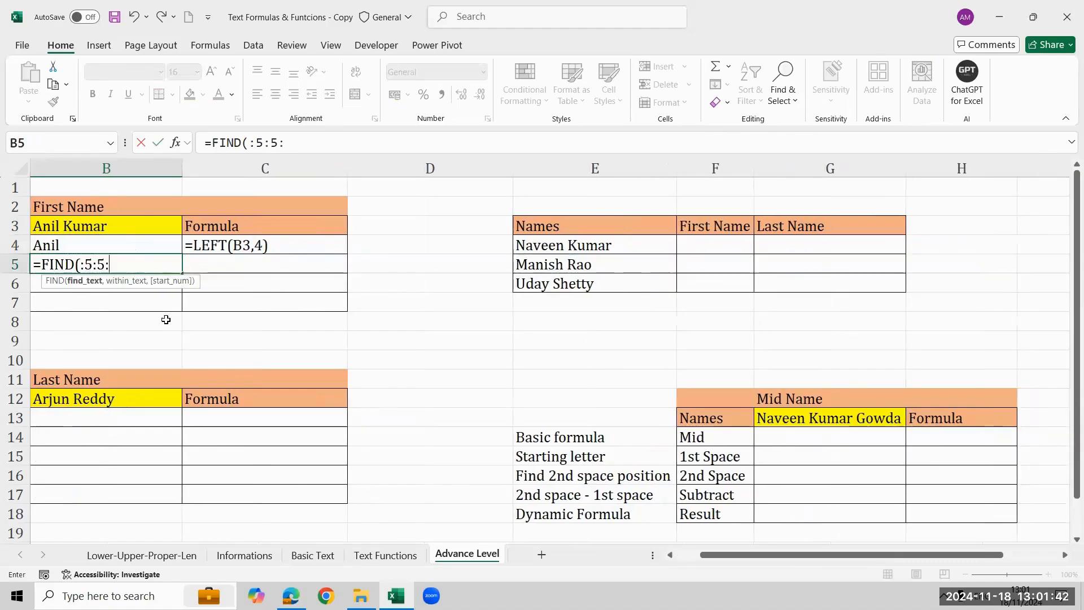
Complete the B5 formula as =FIND(" ",B3) to locate the space in the name.
{"action": "type", "text": "\" \","}
{"action": "key", "text": "Up"}
{"action": "key", "text": "Up"}
{"action": "type", "text": ")"}
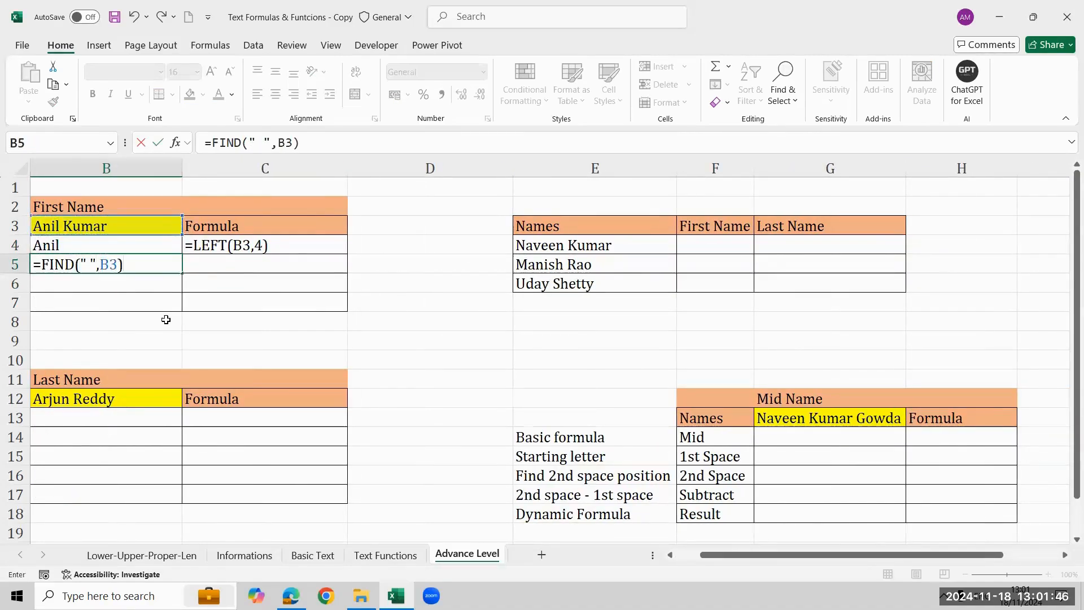
{"action": "key", "text": "Return"}
Paste the FORMULATEXT formula into C5 so it displays the B5 formula.
{"action": "key", "text": "Left"}
{"action": "key", "text": "Right"}
{"action": "key", "text": "Up"}
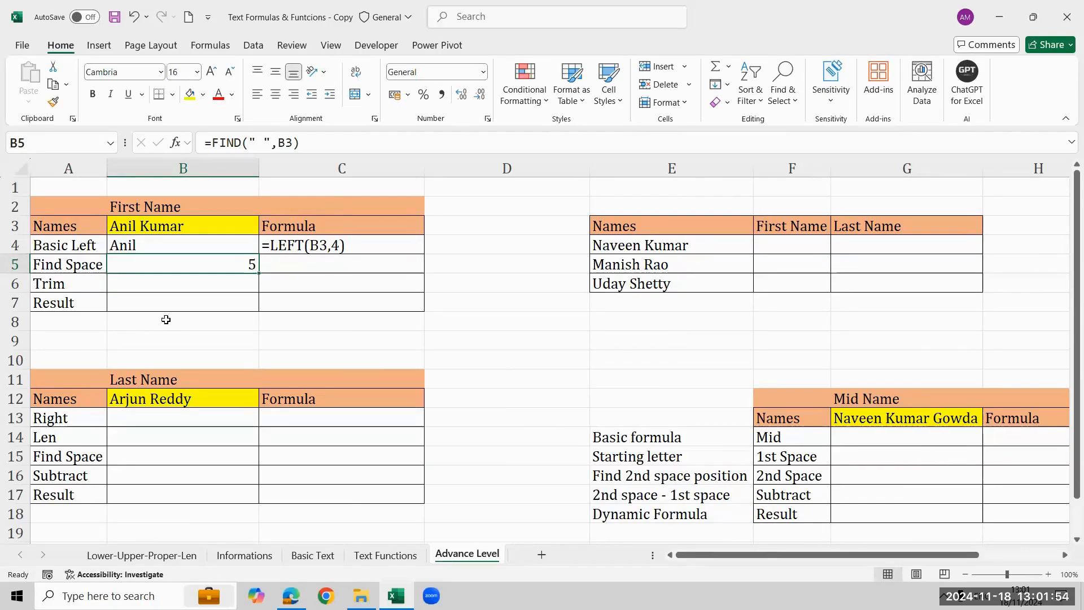
{"action": "key", "text": "Right"}
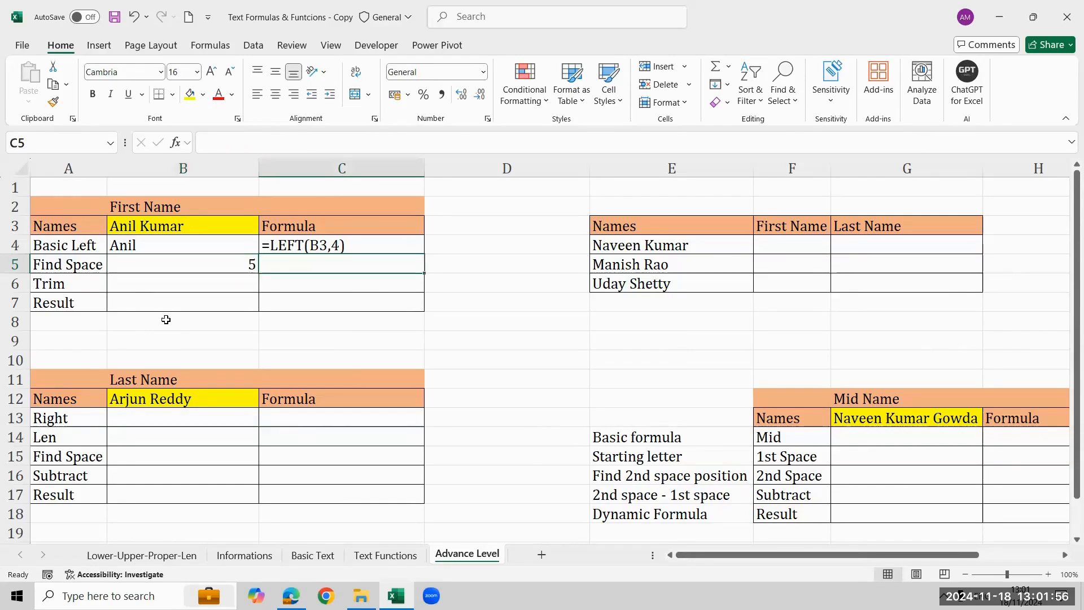
{"action": "type", "text": "=FIND(\" \",B3)"}
Subtract 1 from the B5 formula, making it =FIND(" ",B3)-1.
{"action": "key", "text": "Left"}
{"action": "key", "text": "Up"}
{"action": "key", "text": "Down"}
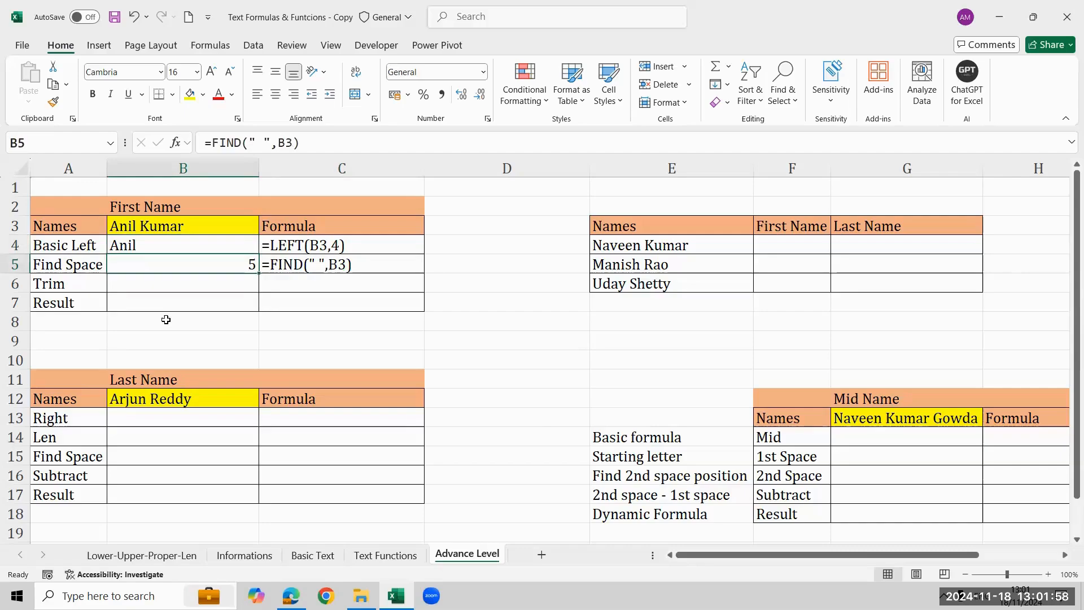
{"action": "key", "text": "F2"}
{"action": "type", "text": "-1"}
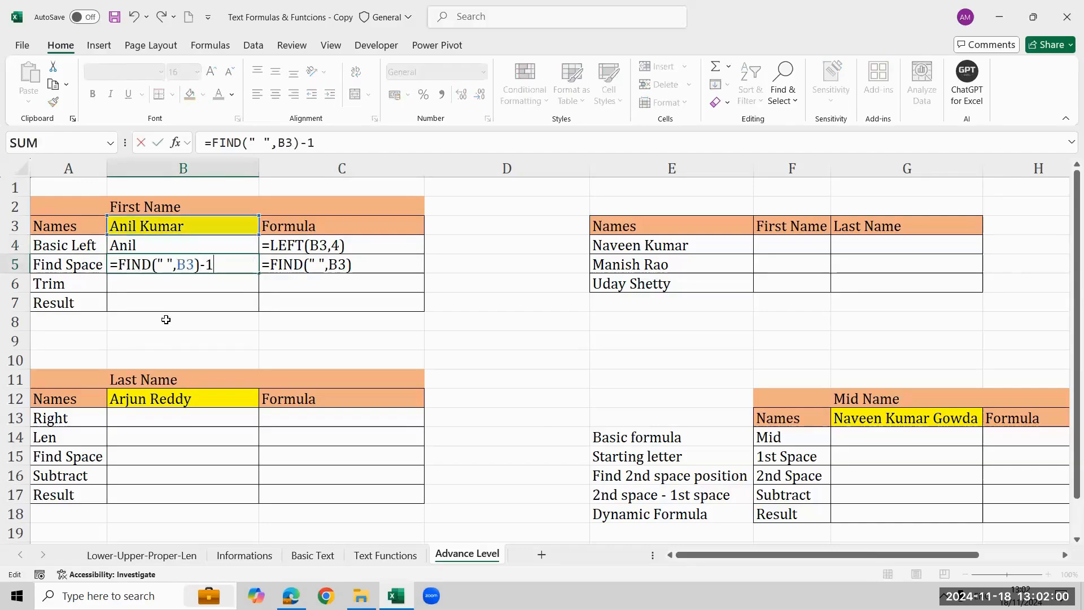
{"action": "key", "text": "Return"}
{"action": "key", "text": "Up"}
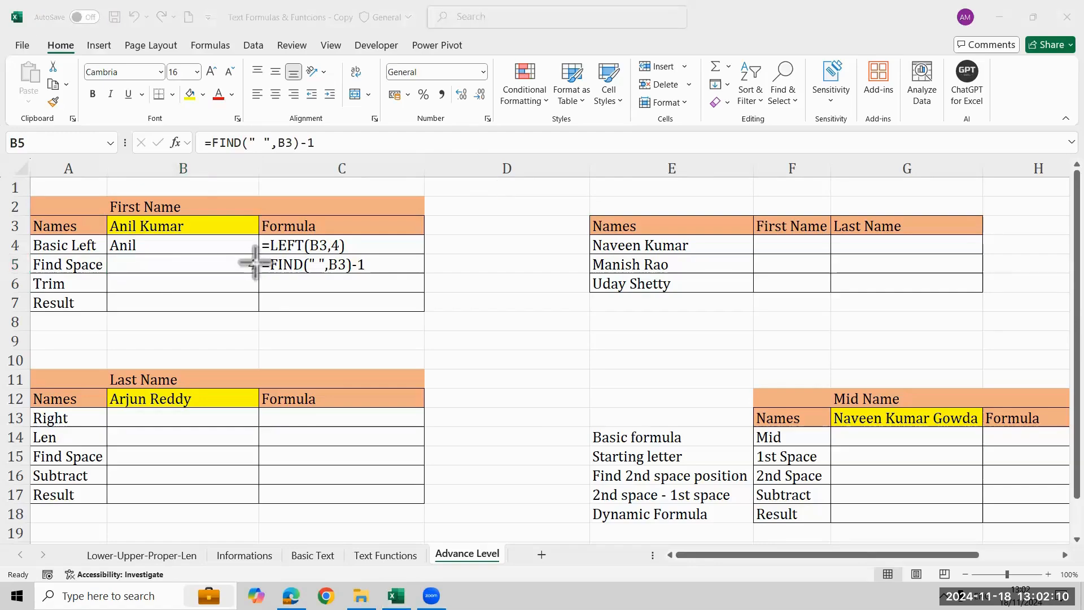
Draw a red arrow from the B5 result to the character count in C4's formula text, and clear it.
{"action": "left_click_drag", "start_coordinate": [254, 263], "coordinate": [327, 250]}
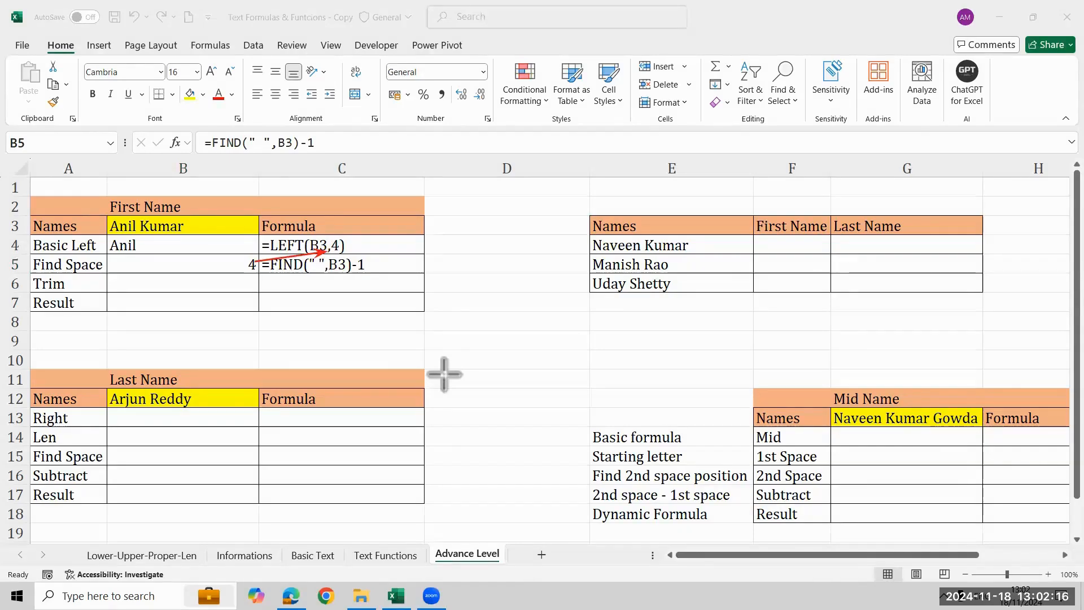
{"action": "left_click", "coordinate": [409, 123]}
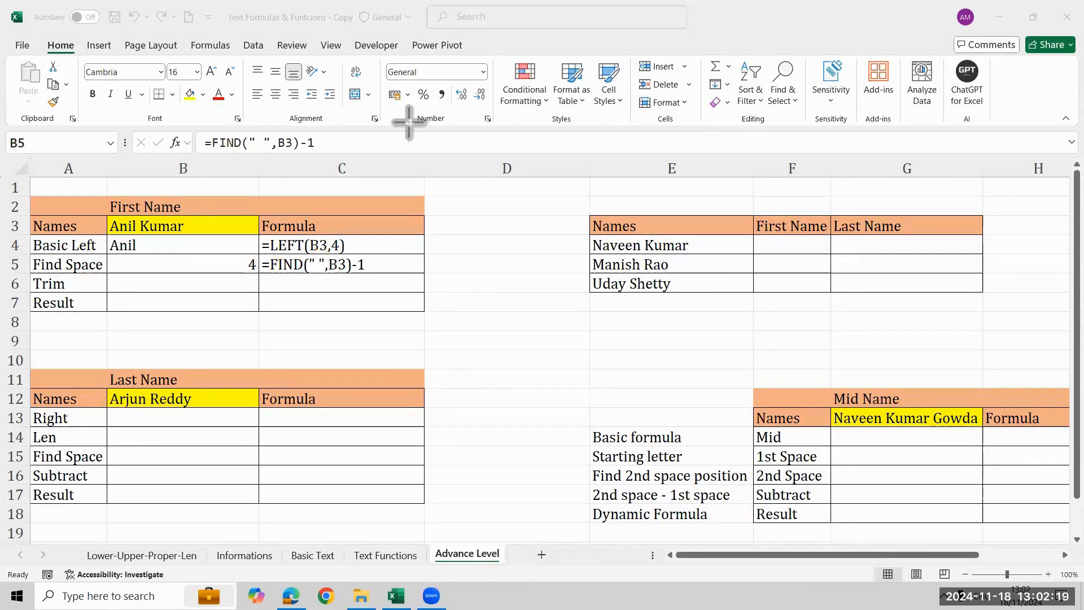
Start a LEFT formula in the Result cell B7 with B3 as the text.
{"action": "left_click", "coordinate": [223, 306]}
{"action": "left_click", "coordinate": [253, 308]}
{"action": "type", "text": "="}
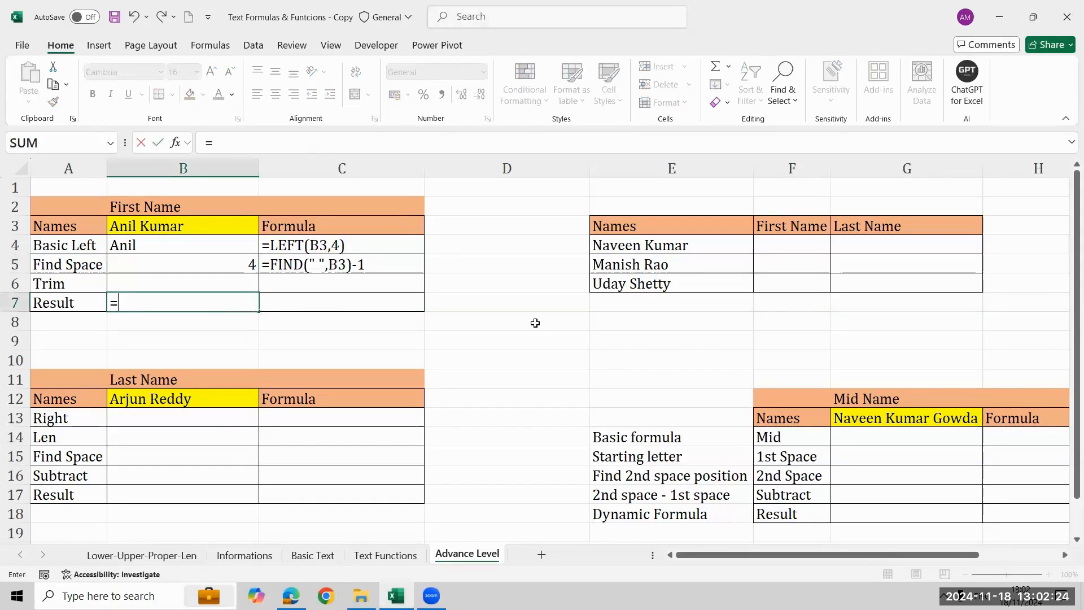
{"action": "type", "text": "lef"}
{"action": "key", "text": "Tab"}
{"action": "key", "text": "Up"}
{"action": "key", "text": "Up"}
{"action": "key", "text": "Up"}
{"action": "key", "text": "Up"}
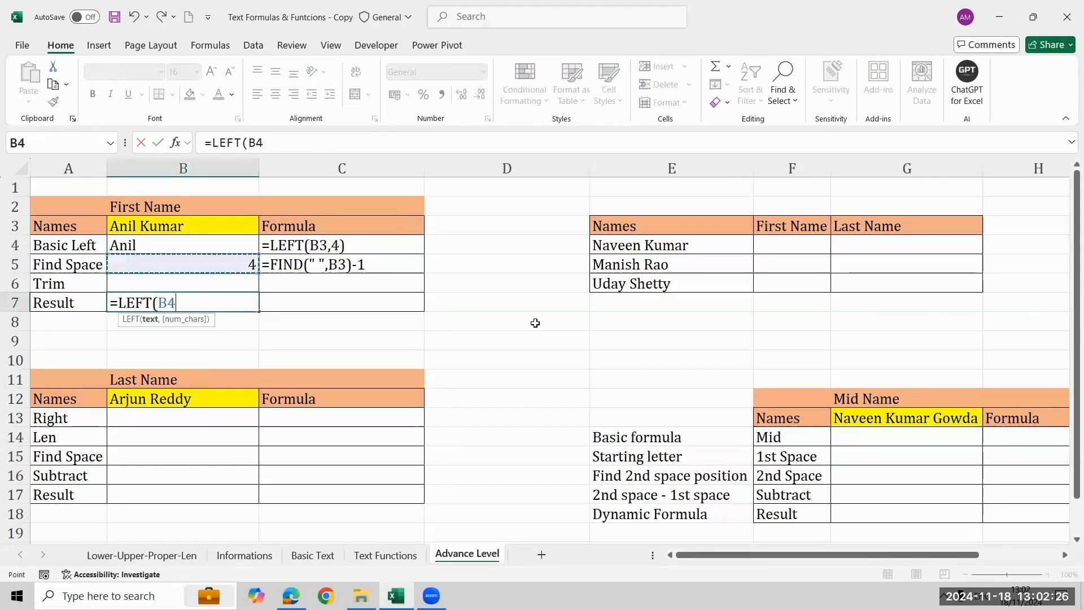
{"action": "type", "text": ","}
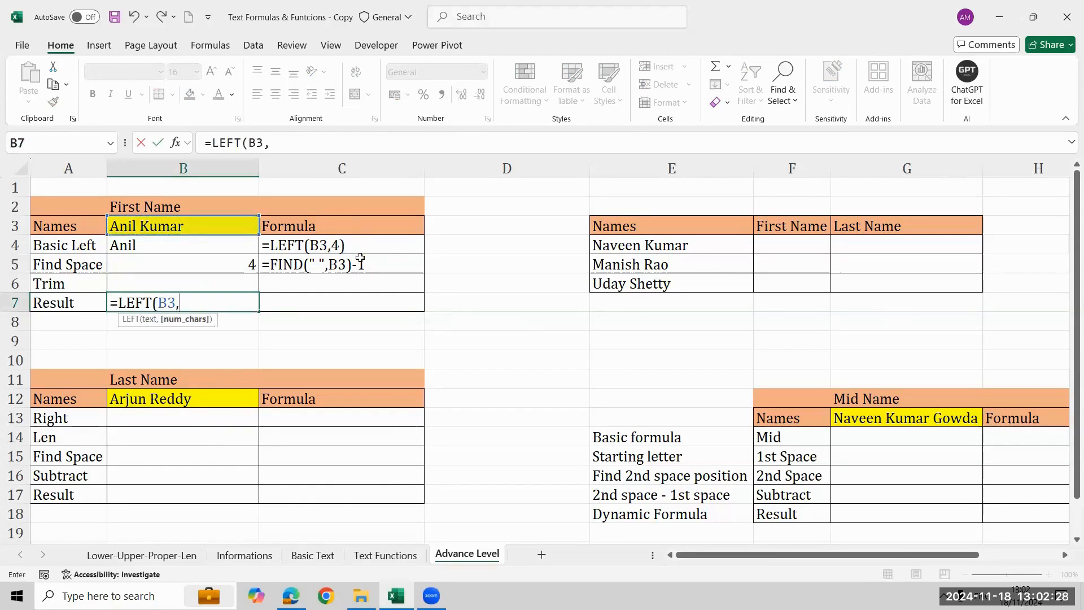
{"action": "type", "text": "fin"}
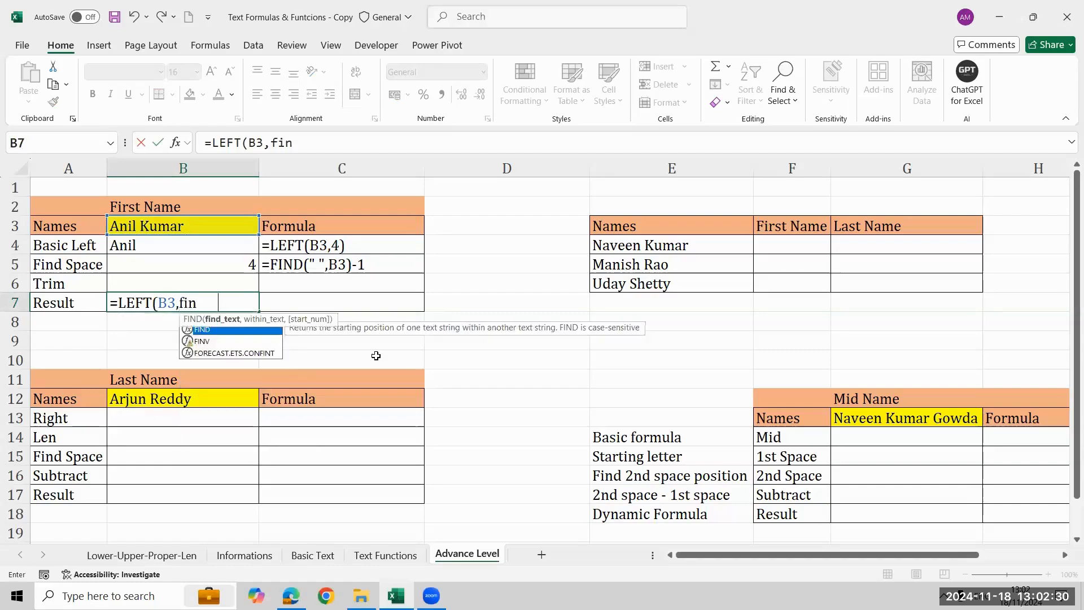
Complete the B7 formula as =LEFT(B3,FIND(" ",B3)-1), using the nested FIND as the number of characters.
{"action": "key", "text": "Tab"}
{"action": "type", "text": "\" \","}
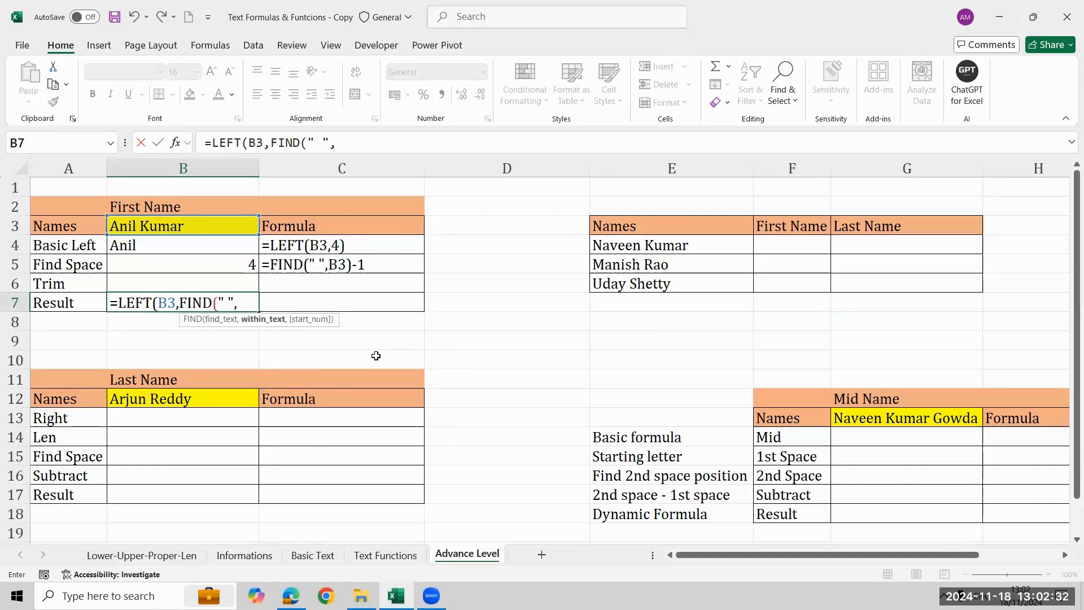
{"action": "key", "text": "Up"}
{"action": "key", "text": "Up"}
{"action": "key", "text": "Up"}
{"action": "key", "text": "Up"}
{"action": "type", "text": ")"}
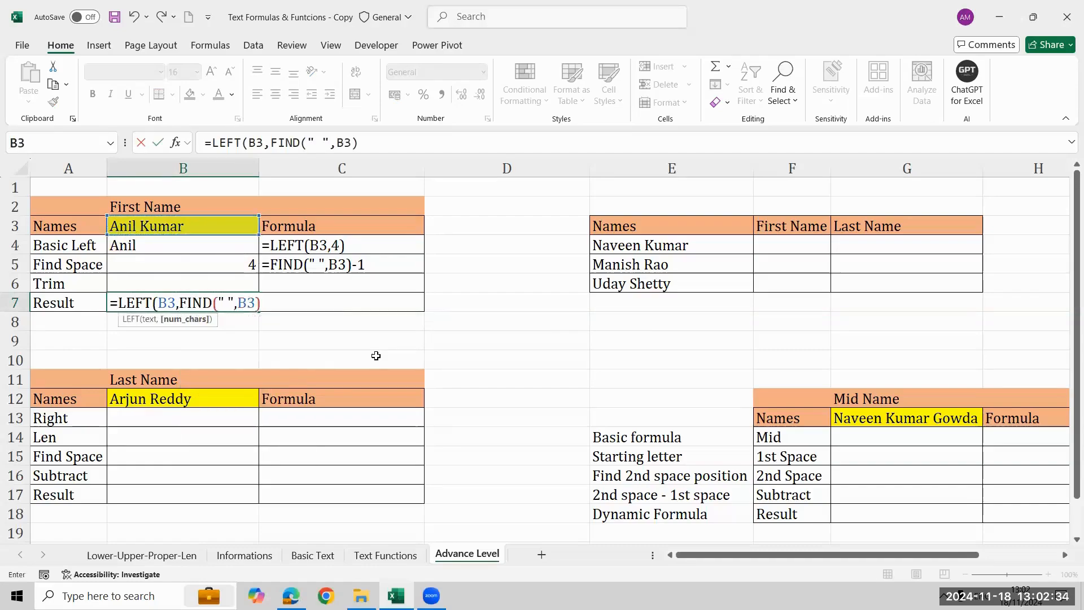
{"action": "type", "text": "-1)"}
{"action": "key", "text": "Return"}
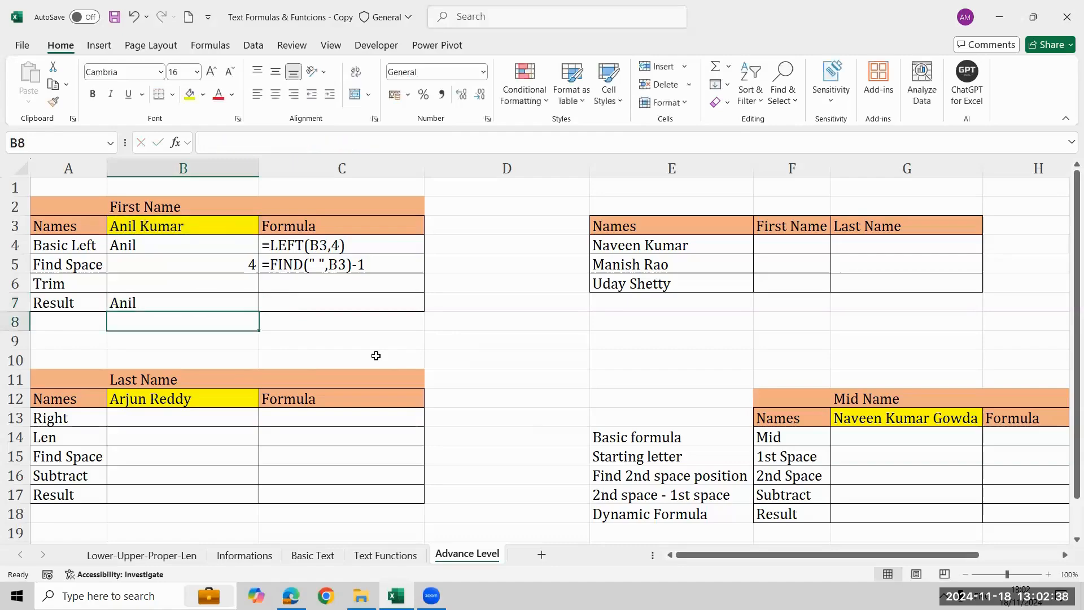
Replace the name in B3 with a full name whose first name has five letters, and check the B7 result.
{"action": "key", "text": "Up"}
{"action": "key", "text": "Up"}
{"action": "key", "text": "Up"}
{"action": "key", "text": "Up"}
{"action": "key", "text": "Up"}
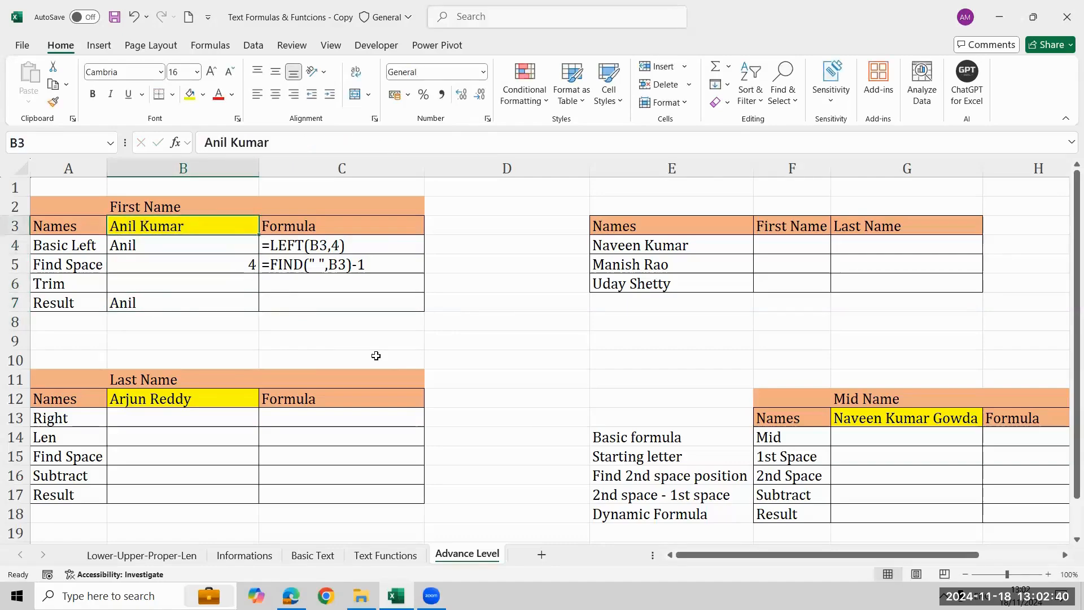
{"action": "type", "text": "Sunil Kumar"}
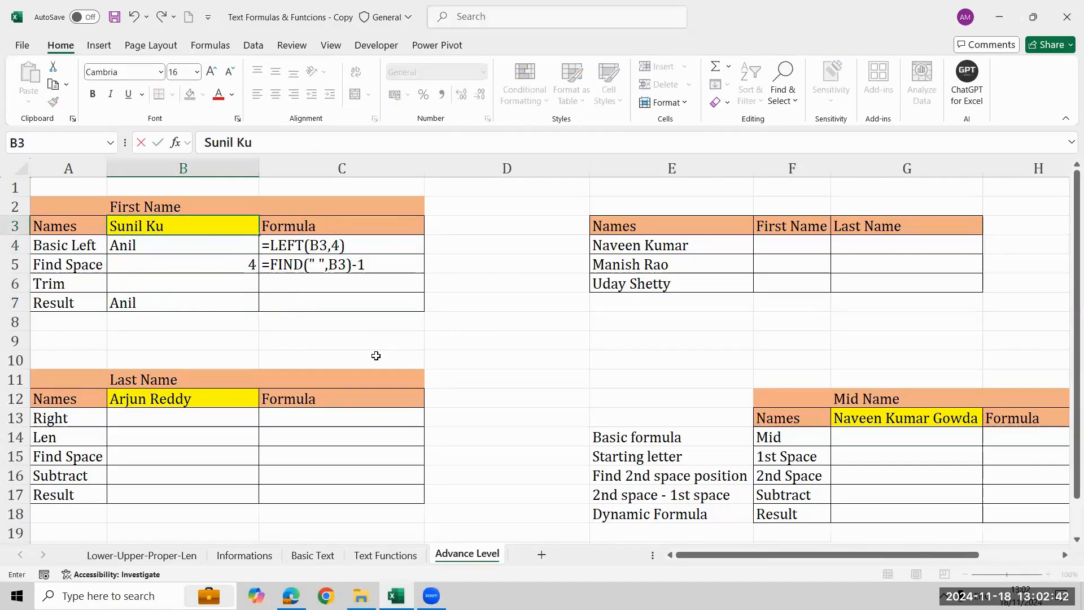
{"action": "key", "text": "Return"}
{"action": "key", "text": "Down"}
{"action": "key", "text": "Down"}
{"action": "key", "text": "Down"}
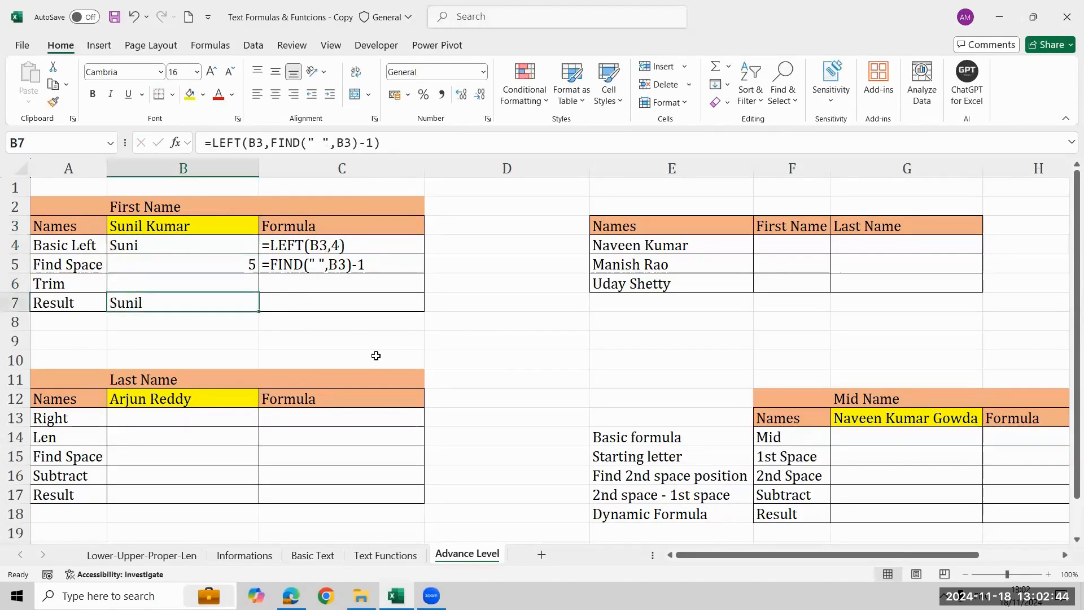
Change the first name in B3 to a six-letter one, keeping the surname, and check the B7 result.
{"action": "key", "text": "Up"}
{"action": "key", "text": "Up"}
{"action": "key", "text": "Up"}
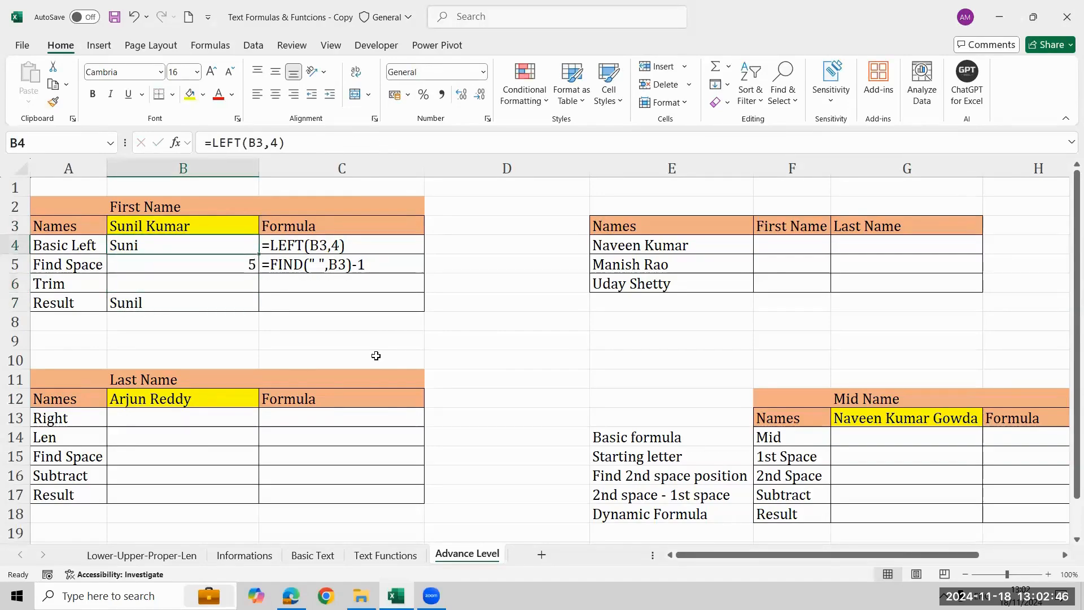
{"action": "key", "text": "Up"}
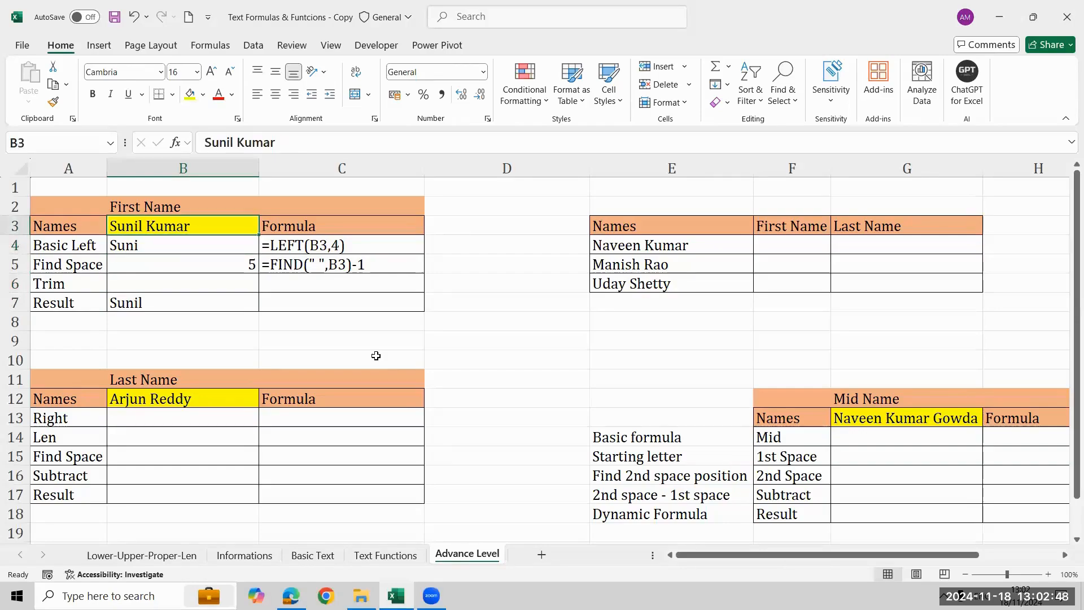
{"action": "key", "text": "F2"}
{"action": "key", "text": "Left"}
{"action": "key", "text": "Left"}
{"action": "key", "text": "Left"}
{"action": "key", "text": "Left"}
{"action": "key", "text": "Left"}
{"action": "key", "text": "Left"}
{"action": "key", "text": "Left"}
{"action": "key", "text": "BackSpace"}
{"action": "key", "text": "BackSpace"}
{"action": "key", "text": "BackSpace"}
{"action": "key", "text": "BackSpace"}
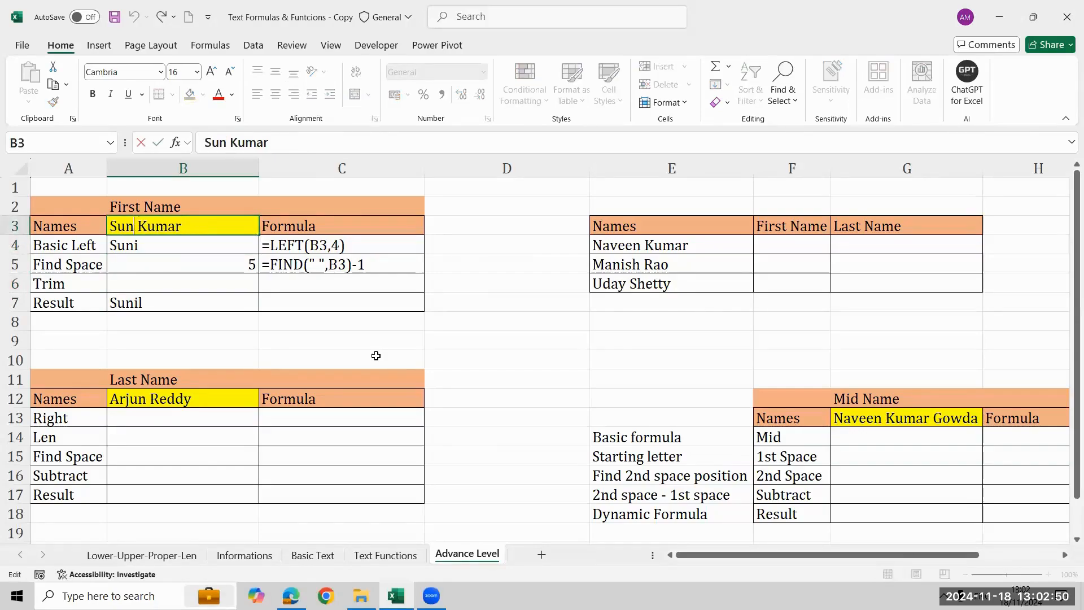
{"action": "type", "text": "anjay"}
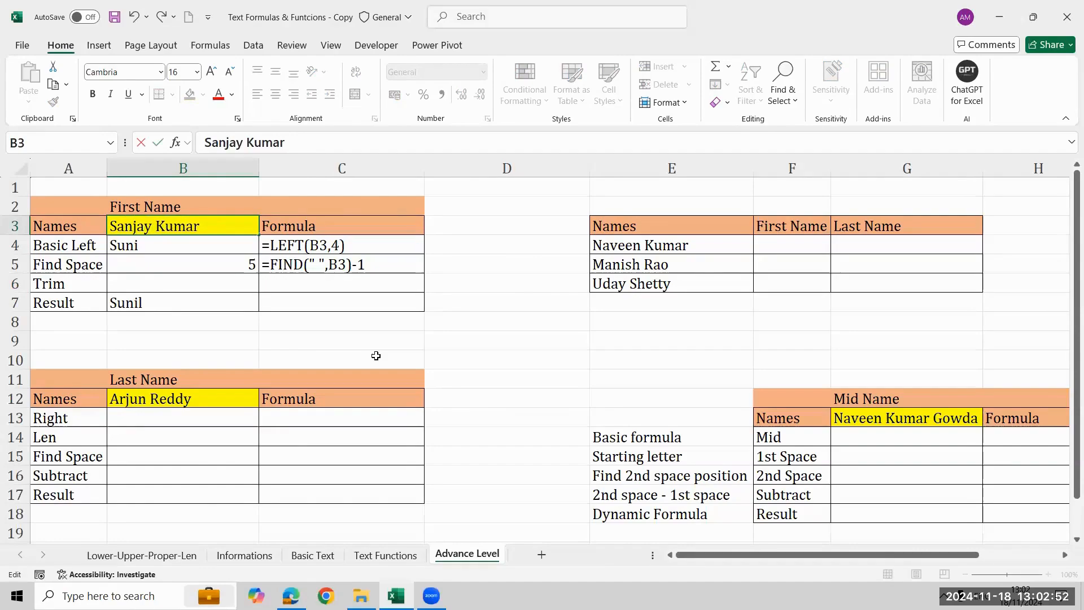
{"action": "key", "text": "Return"}
{"action": "key", "text": "Down"}
{"action": "key", "text": "Down"}
{"action": "key", "text": "Down"}
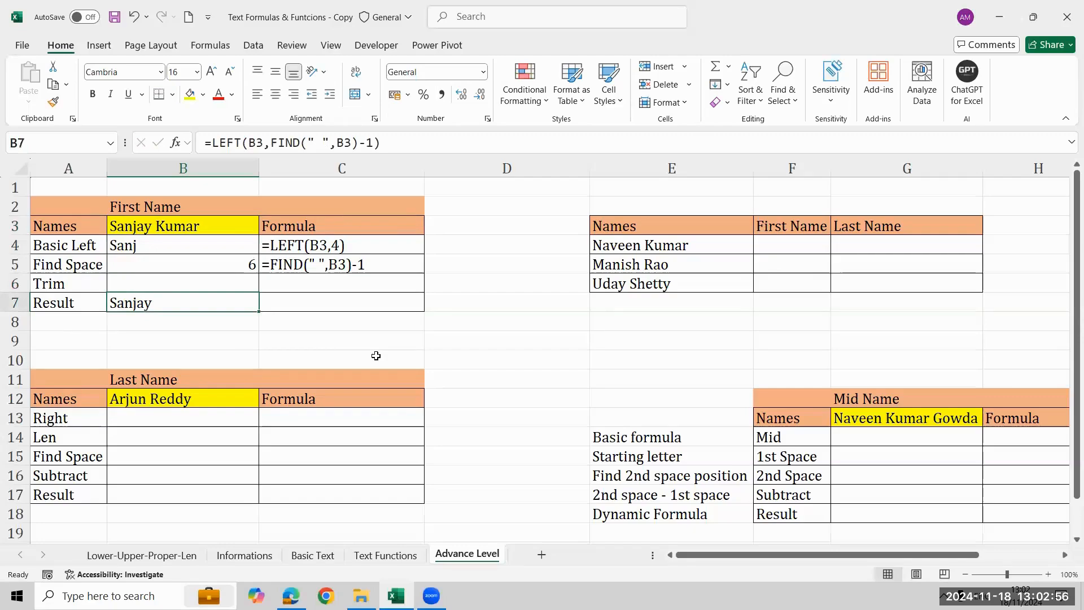
Undo the last two name changes in B3.
{"action": "key", "text": "ctrl+z"}
{"action": "key", "text": "ctrl+z"}
Show the Result formula of B7 as text in C7 with FORMULATEXT.
{"action": "key", "text": "Right"}
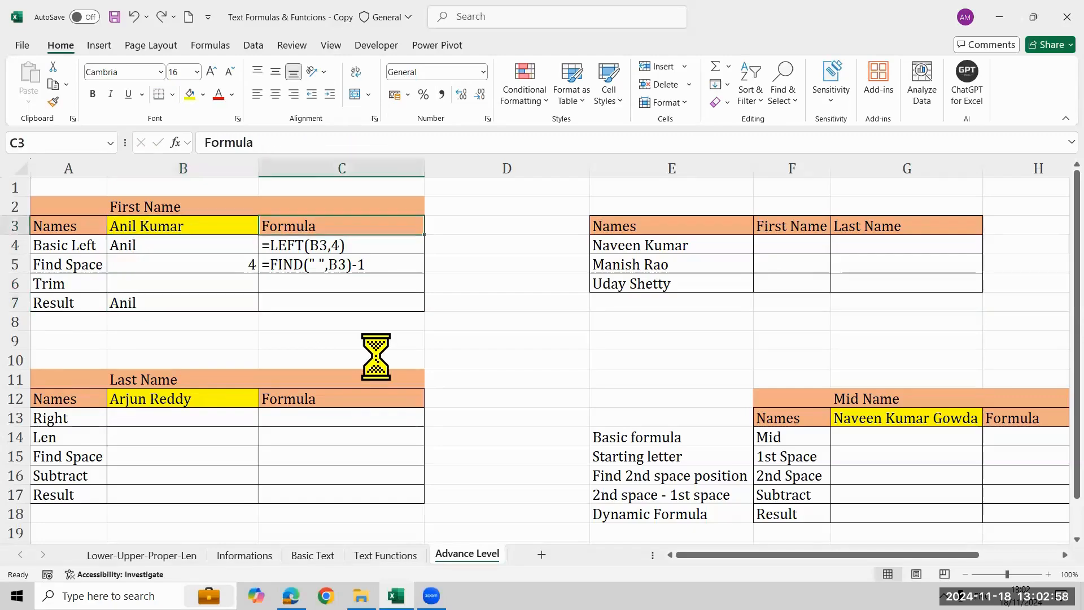
{"action": "key", "text": "Down"}
{"action": "key", "text": "Down"}
{"action": "key", "text": "Down"}
{"action": "key", "text": "Down"}
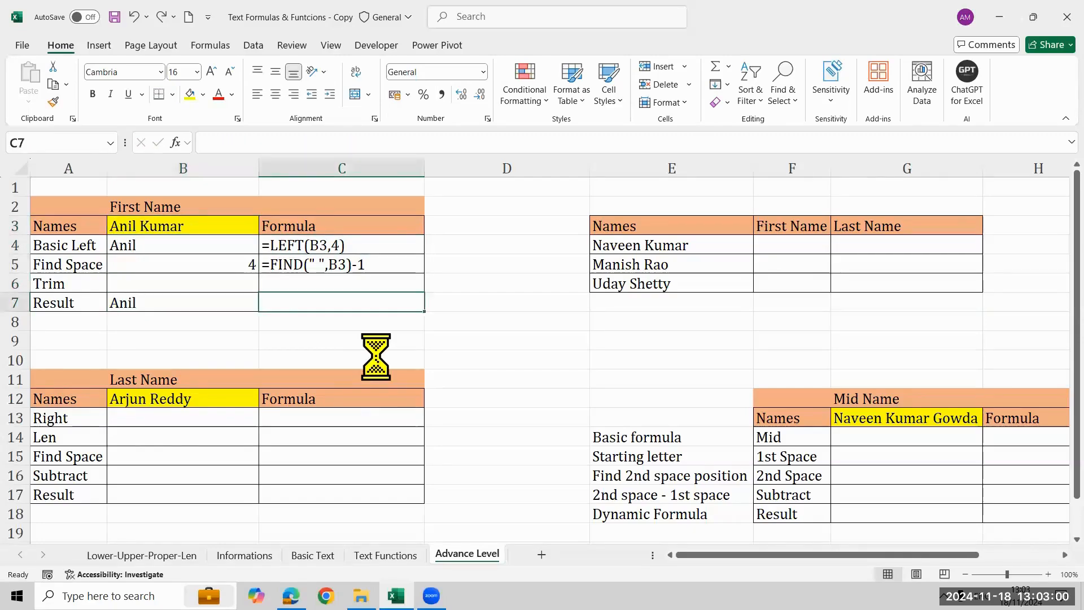
{"action": "type", "text": "=form"}
{"action": "key", "text": "Tab"}
{"action": "key", "text": "Left"}
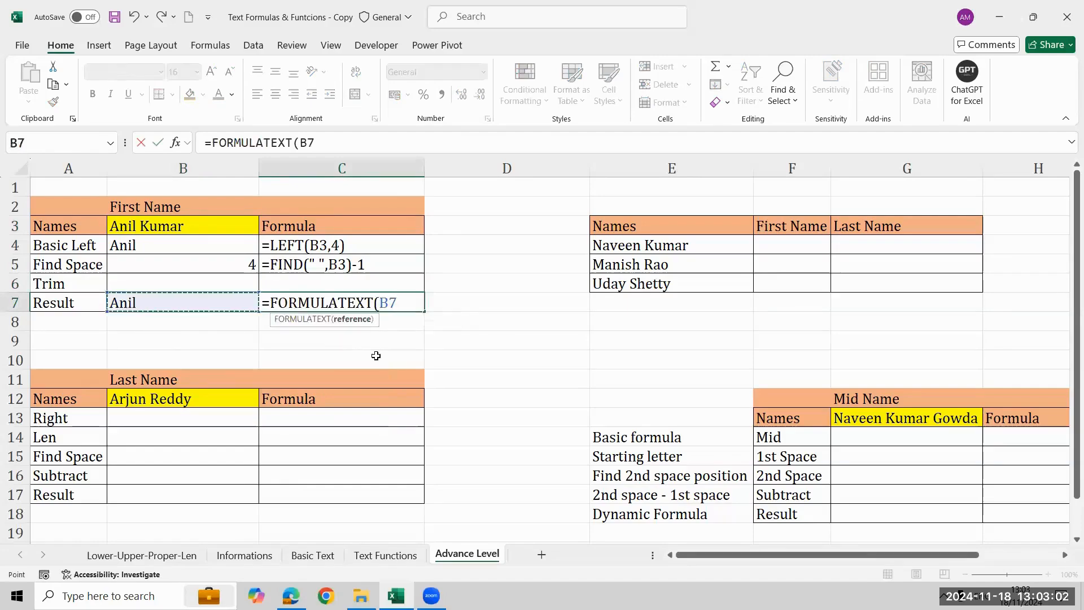
{"action": "key", "text": "Return"}
Start a LEFT formula in the Trim cell B6 with B3 as the text.
{"action": "key", "text": "Up"}
{"action": "key", "text": "Up"}
{"action": "key", "text": "Left"}
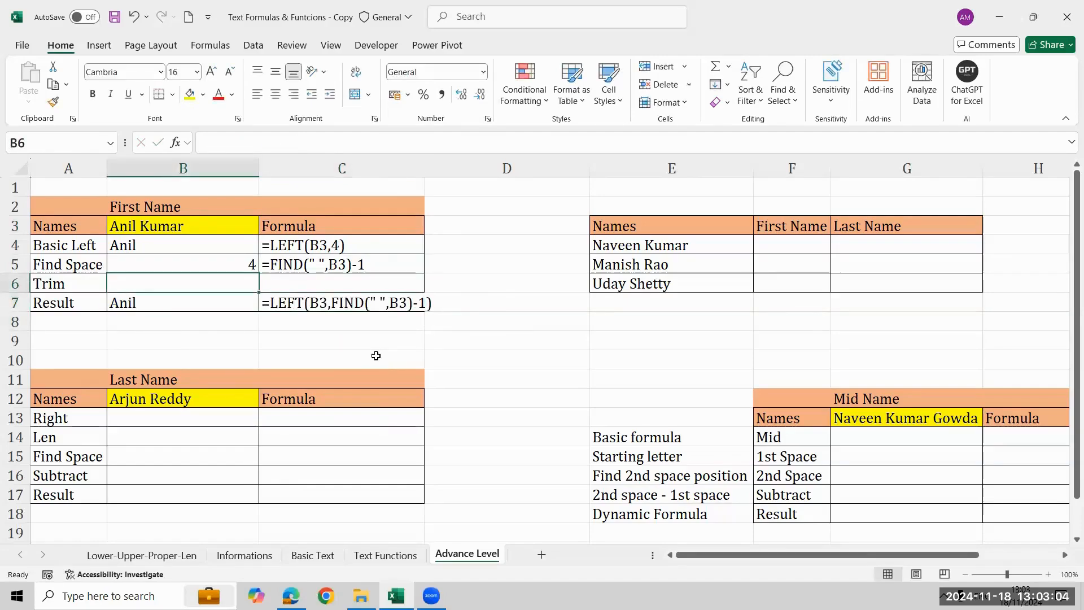
{"action": "type", "text": "=le"}
{"action": "key", "text": "Tab"}
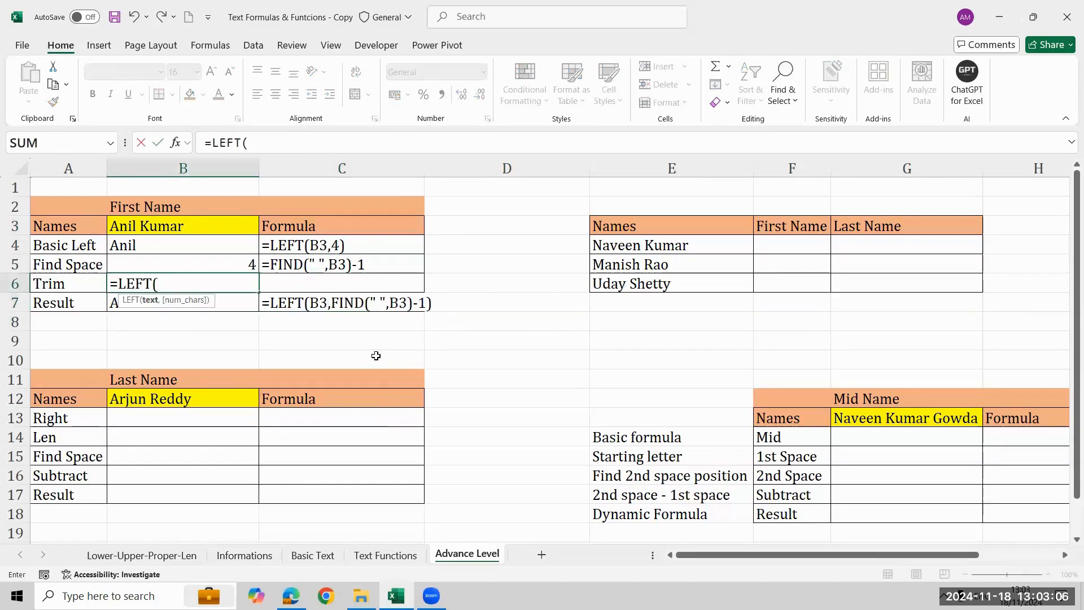
{"action": "key", "text": "Up"}
{"action": "key", "text": "Up"}
{"action": "key", "text": "Up"}
{"action": "type", "text": ","}
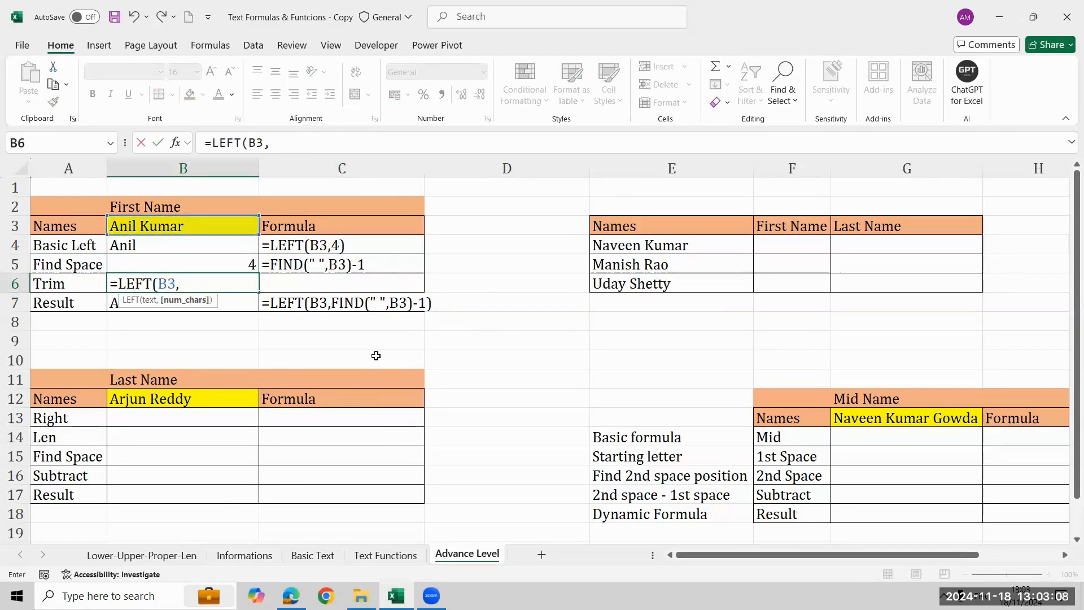
{"action": "type", "text": "fi"}
Complete the B6 formula as =LEFT(B3,FIND(" ",B3)), using the nested FIND without subtracting 1.
{"action": "key", "text": "Tab"}
{"action": "type", "text": "\" \","}
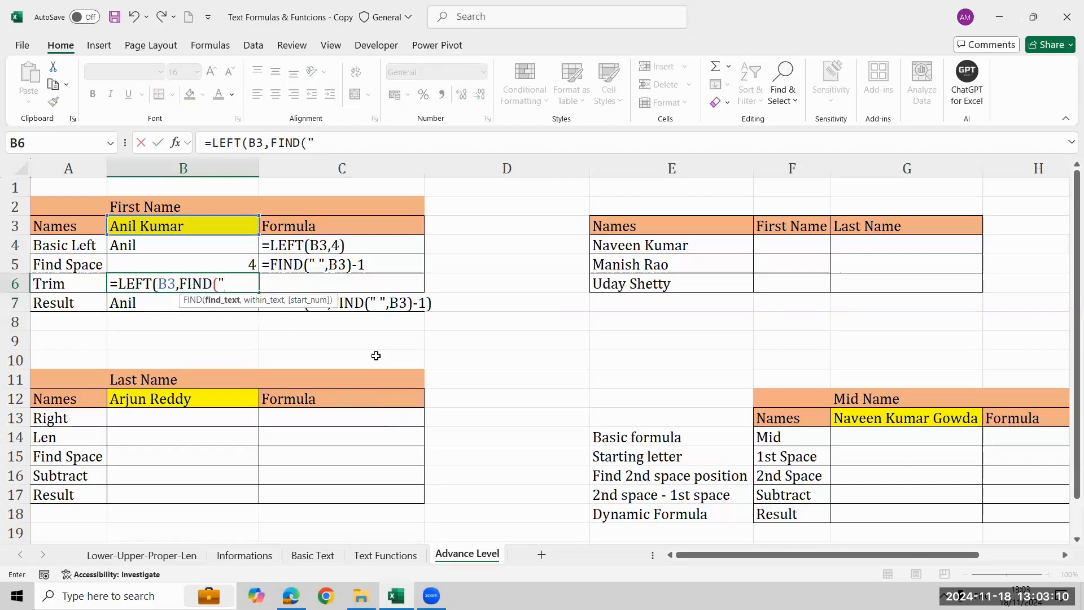
{"action": "key", "text": "Up"}
{"action": "key", "text": "Up"}
{"action": "key", "text": "Up"}
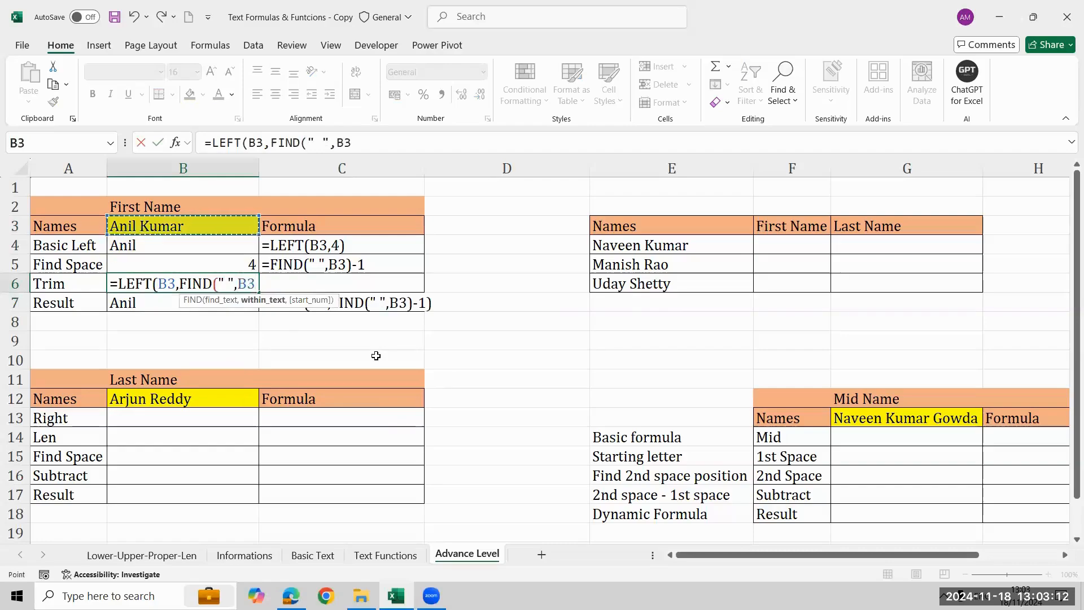
{"action": "type", "text": "))"}
{"action": "key", "text": "Return"}
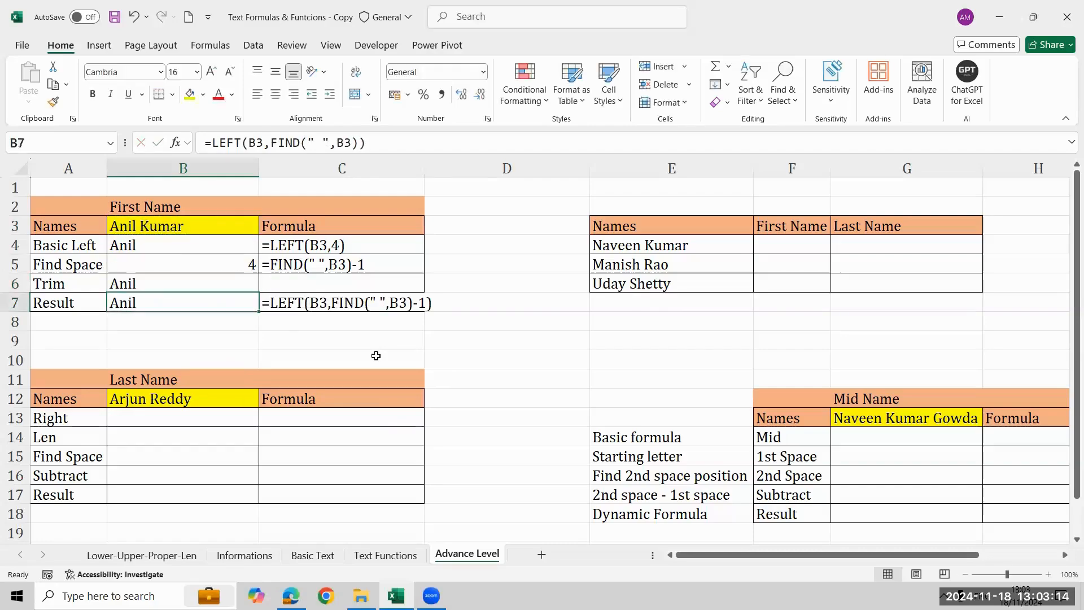
Compare the Trim and Result outputs in B6 and B7.
{"action": "key", "text": "Up"}
{"action": "key", "text": "shift+Down"}
{"action": "key", "text": "ctrl+d"}
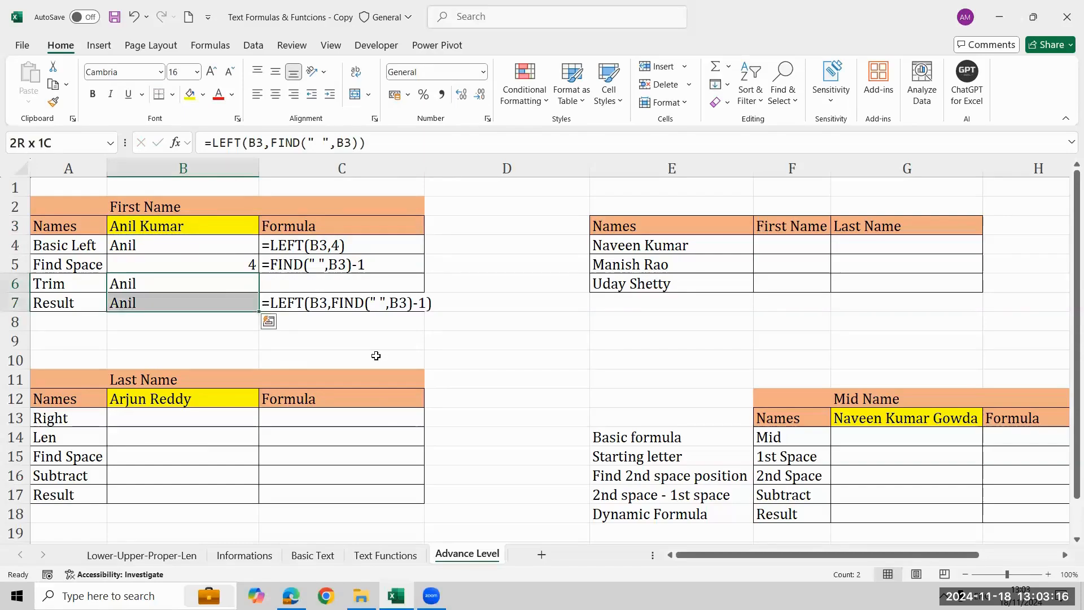
{"action": "key", "text": "Down"}
{"action": "key", "text": "Up"}
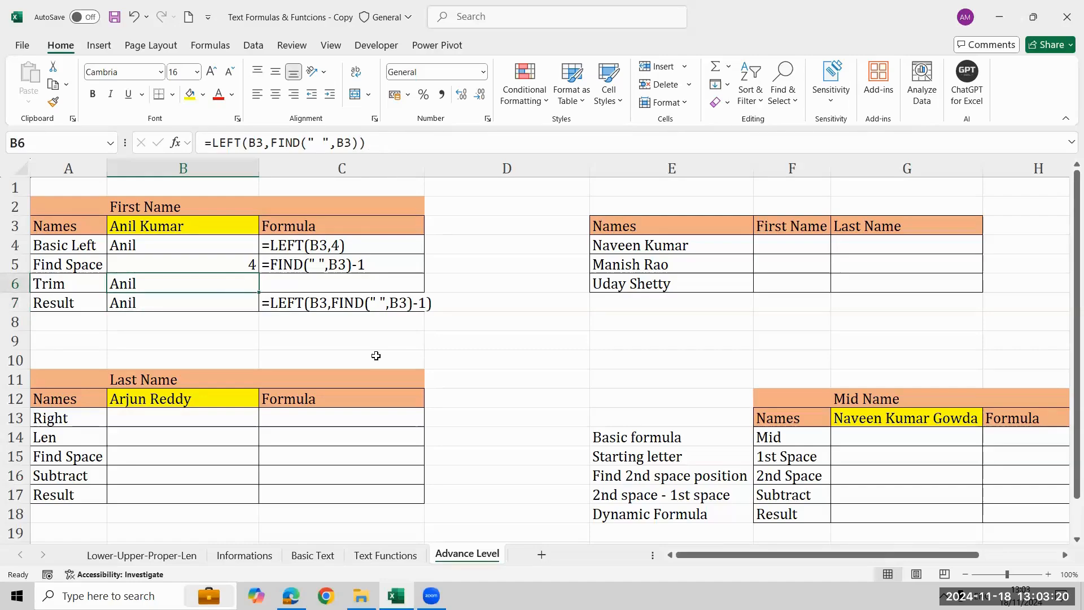
Wrap the B6 formula in TRIM so it reads =TRIM(LEFT(B3,FIND(" ",B3))).
{"action": "key", "text": "F2"}
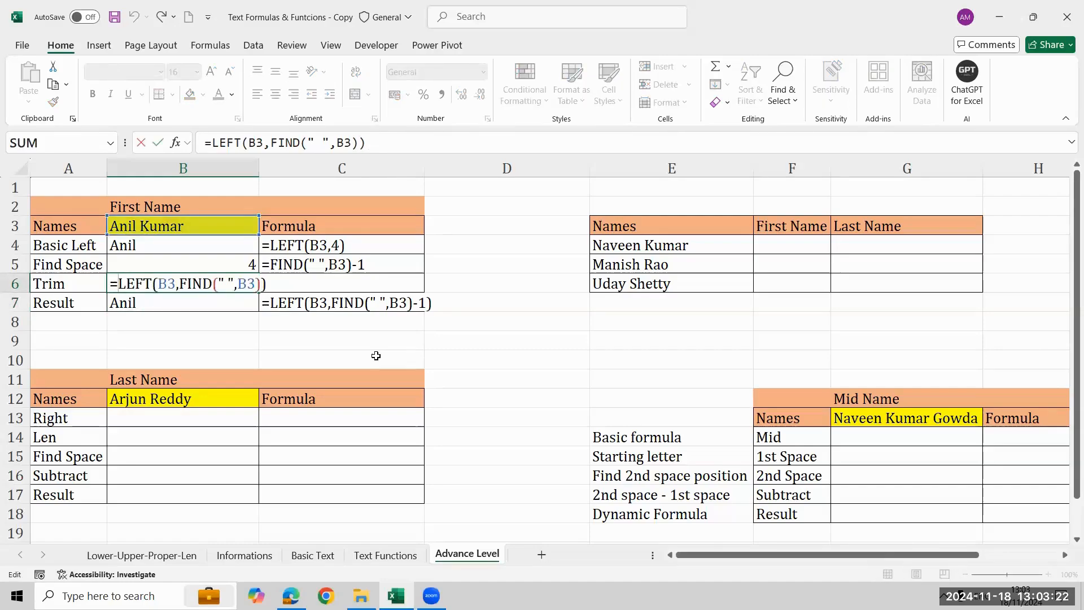
{"action": "type", "text": "trim"}
{"action": "key", "text": "Tab"}
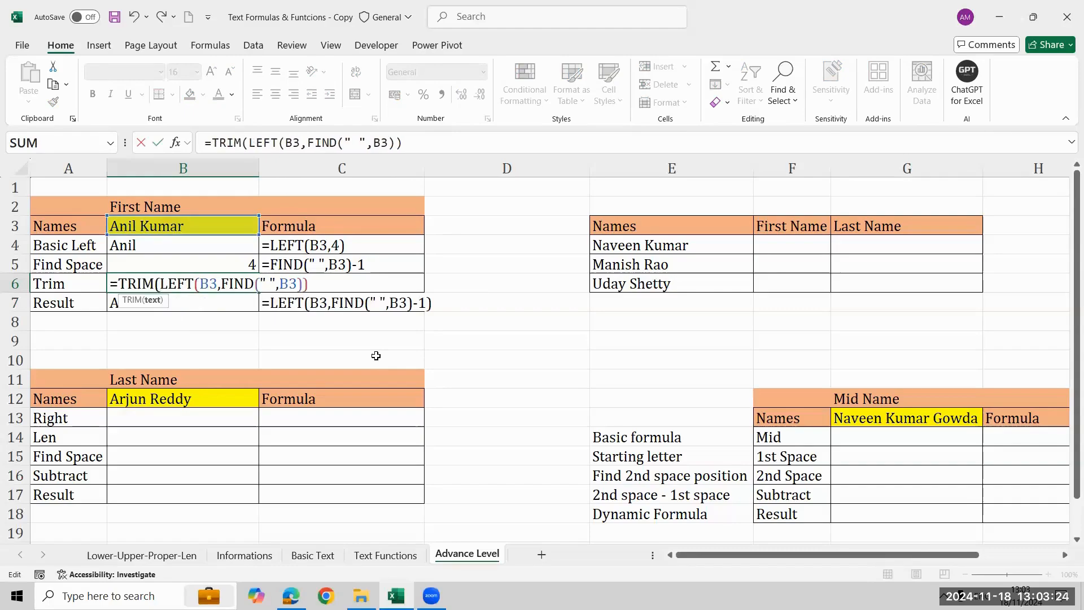
{"action": "type", "text": ")"}
{"action": "key", "text": "Tab"}
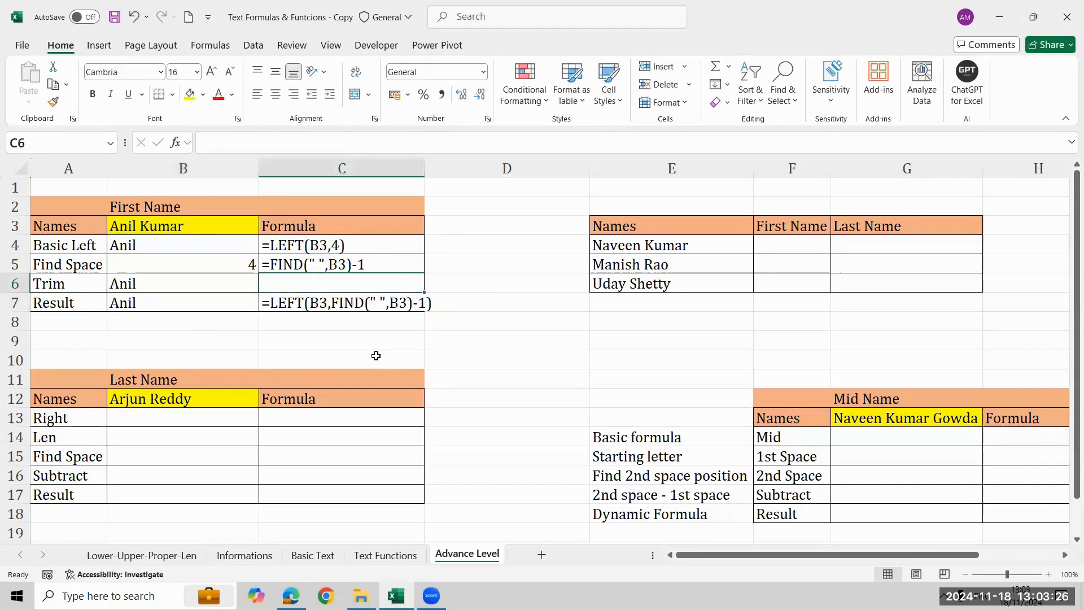
Fill the FORMULATEXT formula from C5 down into C6 and check it against B6.
{"action": "key", "text": "ctrl+d"}
{"action": "key", "text": "Down"}
{"action": "key", "text": "Up"}
{"action": "key", "text": "Left"}
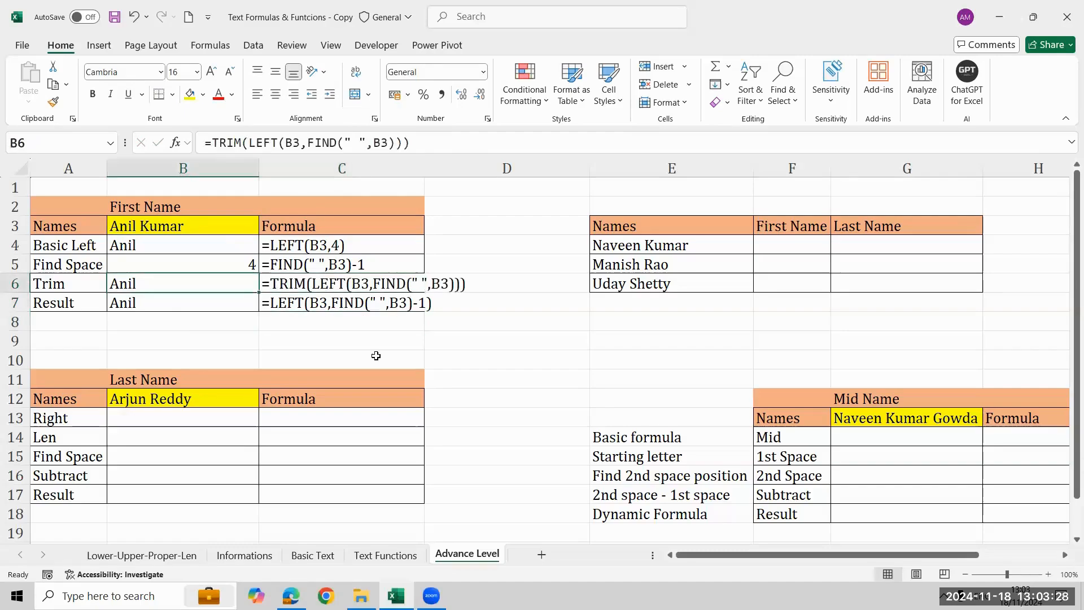
Colour the formula texts in C6:C7 red.
{"action": "key", "text": "Right"}
{"action": "key", "text": "shift+Down"}
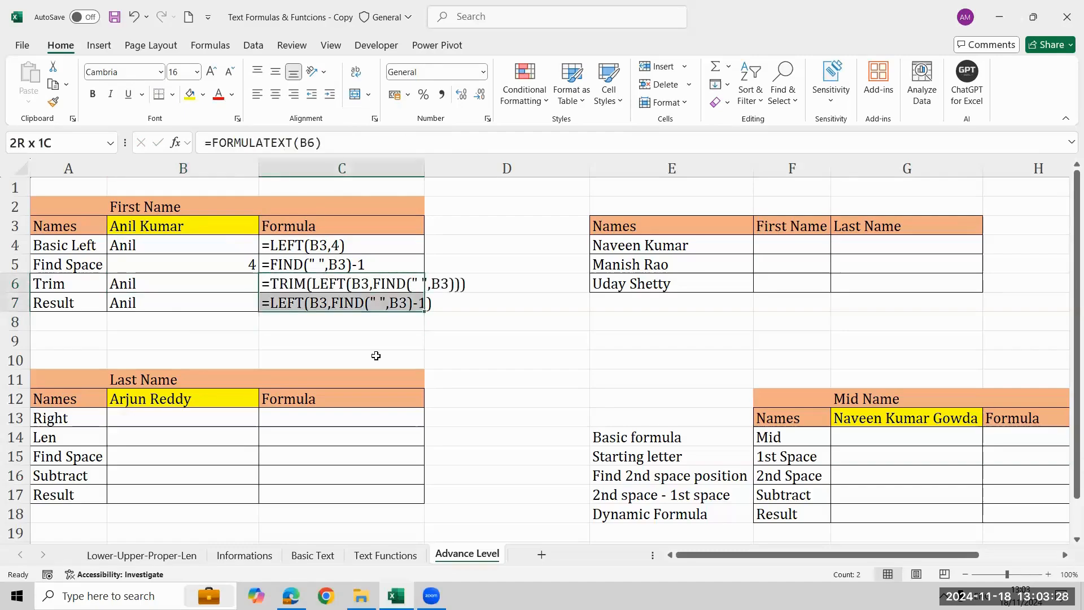
{"action": "left_click", "coordinate": [218, 95]}
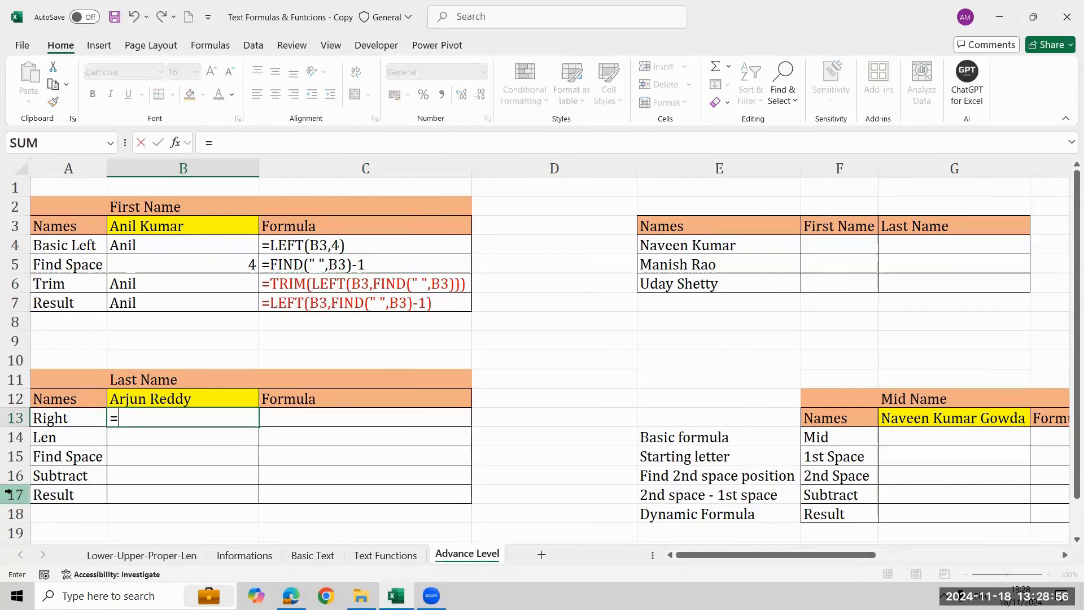
Enter =RIGHT(B12,5) in the Right cell B13 of the Last Name table.
{"action": "type", "text": "rig"}
{"action": "key", "text": "Tab"}
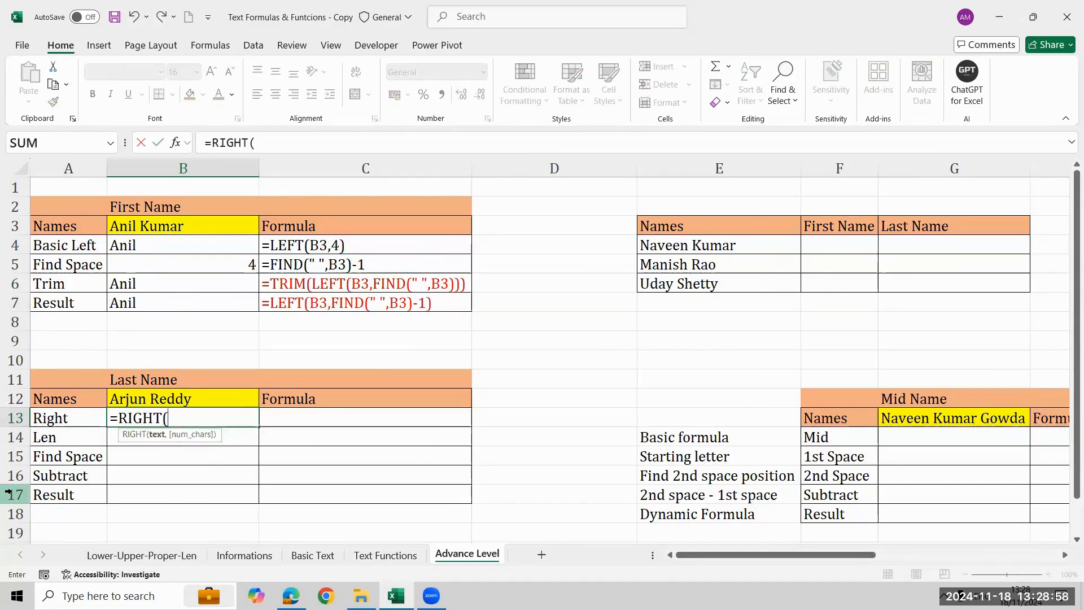
{"action": "key", "text": "Up"}
{"action": "type", "text": ","}
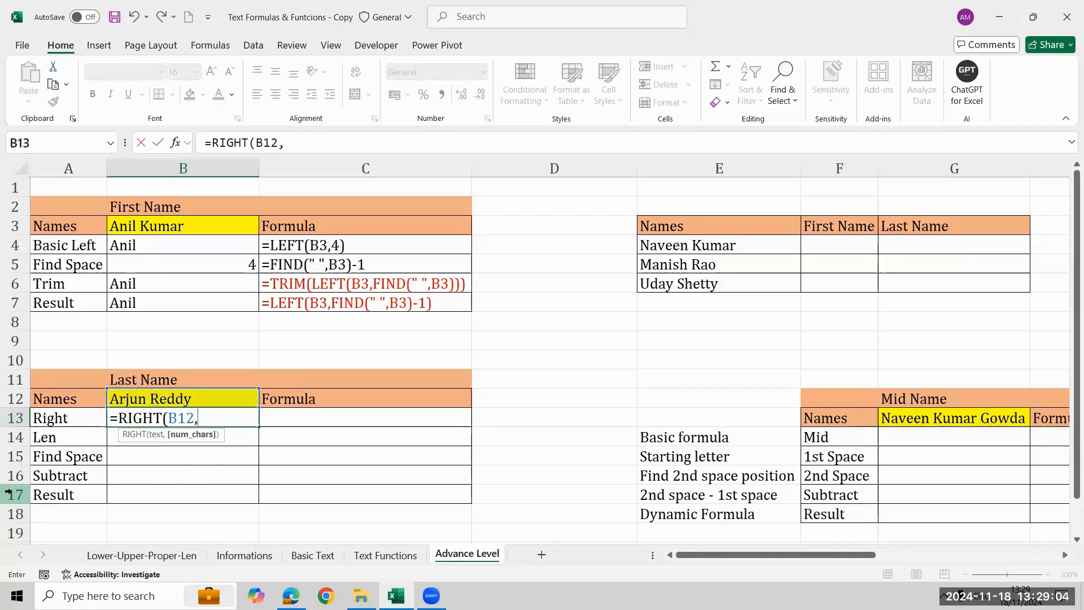
{"action": "type", "text": "5)"}
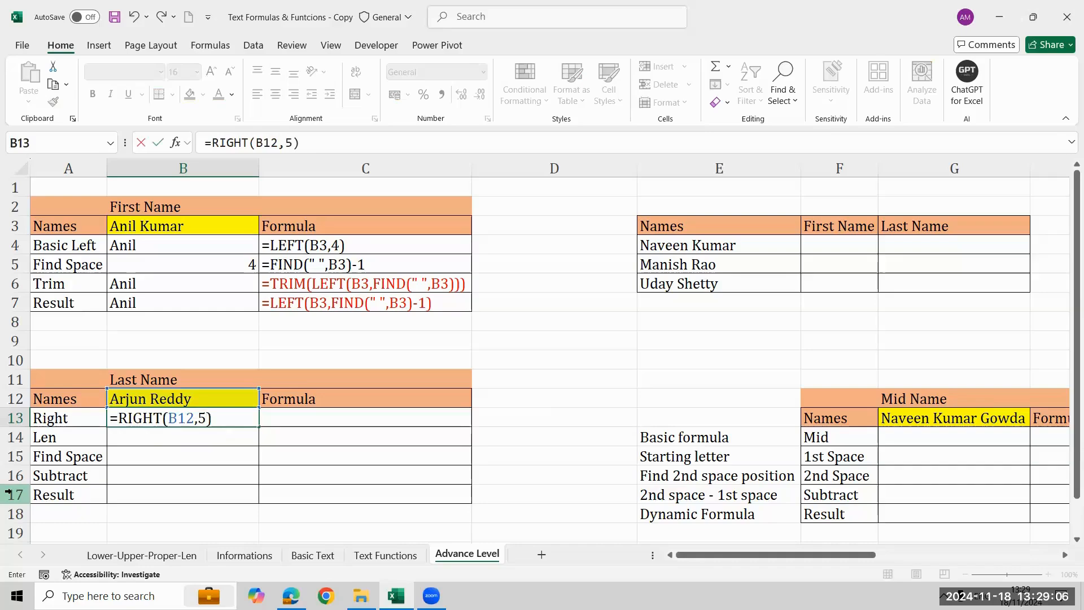
{"action": "key", "text": "Return"}
{"action": "key", "text": "Up"}
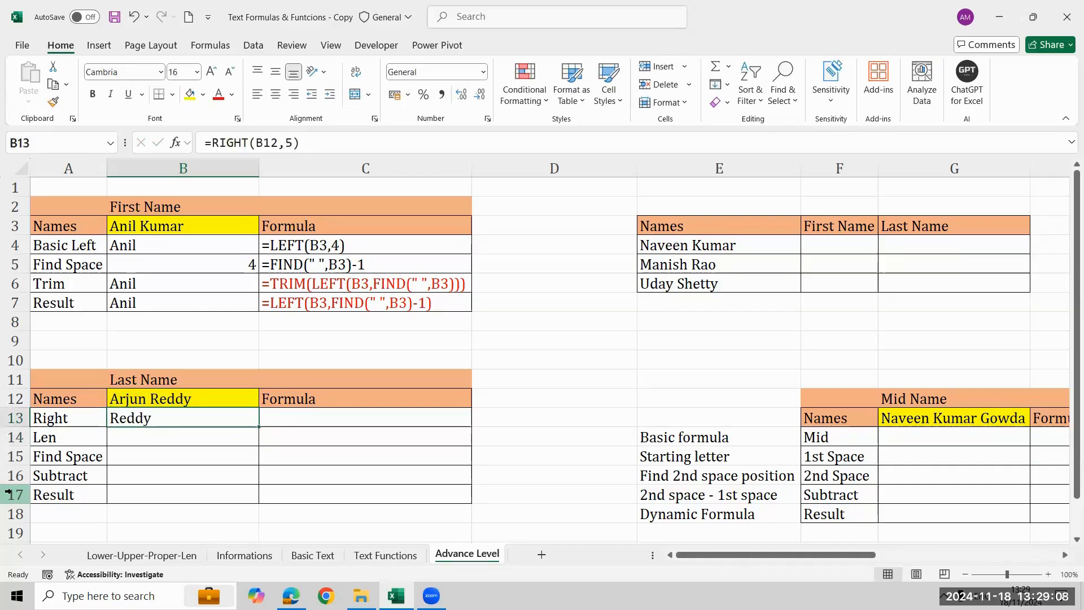
Show the RIGHT formula of B13 as text in C13 with FORMULATEXT.
{"action": "key", "text": "Up"}
{"action": "key", "text": "Down"}
{"action": "key", "text": "Right"}
{"action": "type", "text": "="}
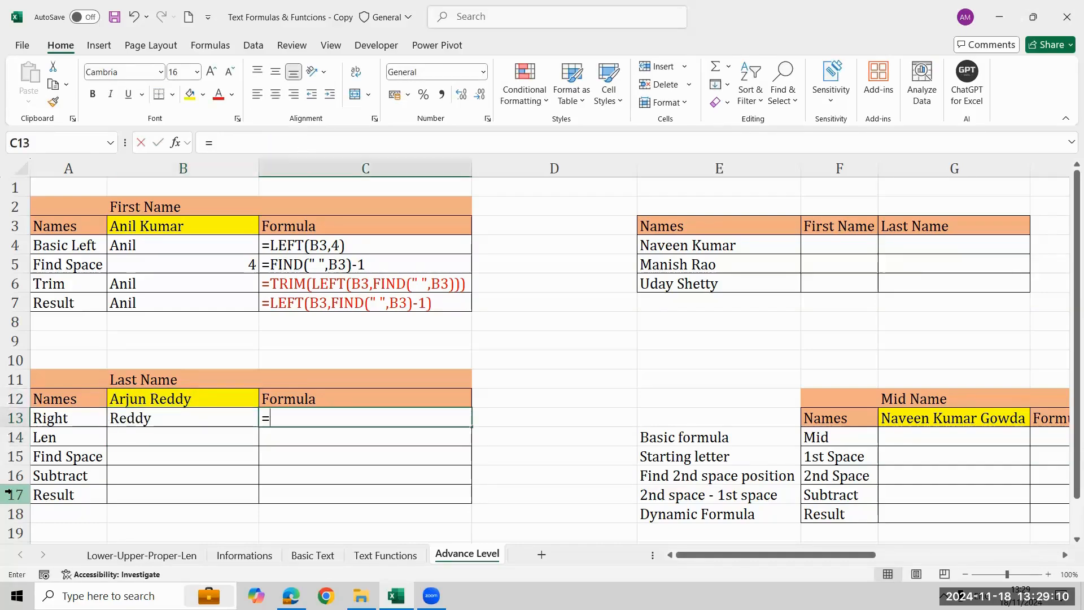
{"action": "type", "text": "for"}
{"action": "key", "text": "Tab"}
{"action": "type", "text": "B13"}
{"action": "key", "text": "Return"}
{"action": "key", "text": "Up"}
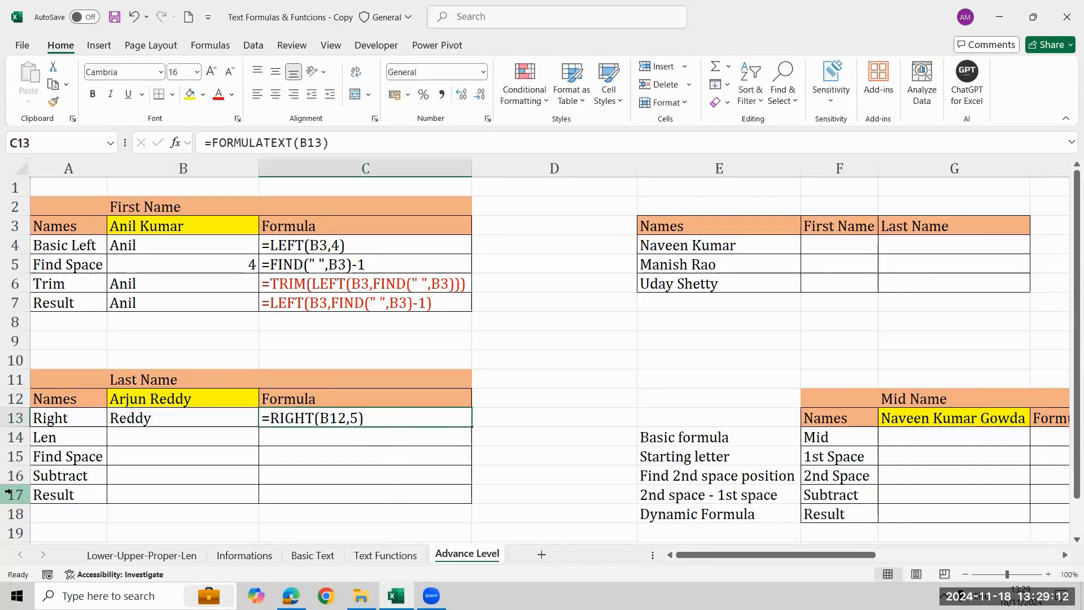
Test the RIGHT formula in B13 with a nine-letter last name in B12, and undo the name change.
{"action": "key", "text": "Left"}
{"action": "key", "text": "Up"}
{"action": "key", "text": "F2"}
{"action": "key", "text": "BackSpace"}
{"action": "key", "text": "BackSpace"}
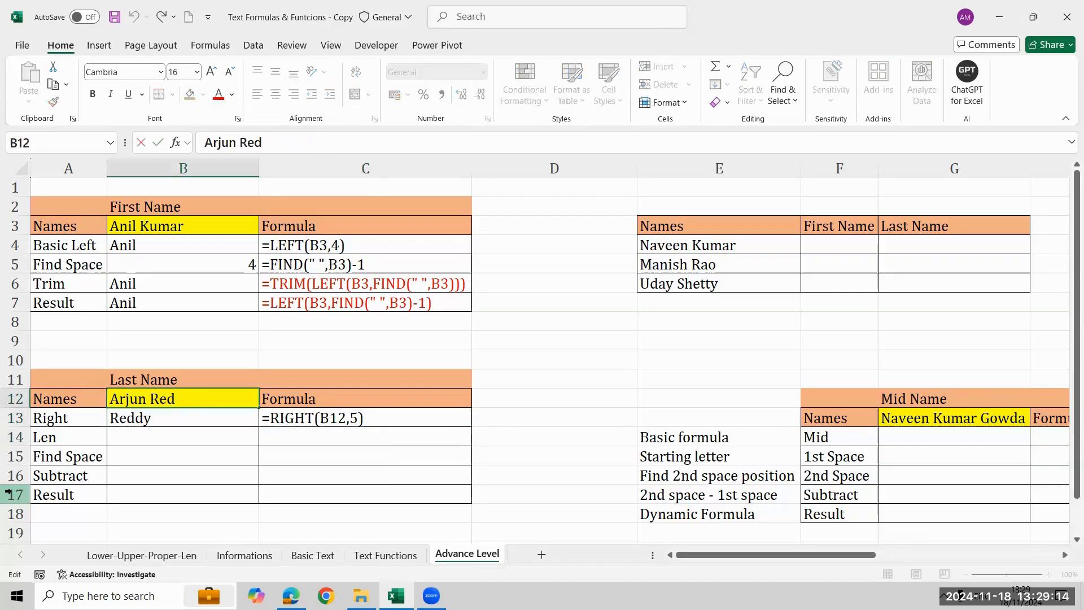
{"action": "key", "text": "BackSpace"}
{"action": "key", "text": "BackSpace"}
{"action": "key", "text": "BackSpace"}
{"action": "type", "text": "Naram"}
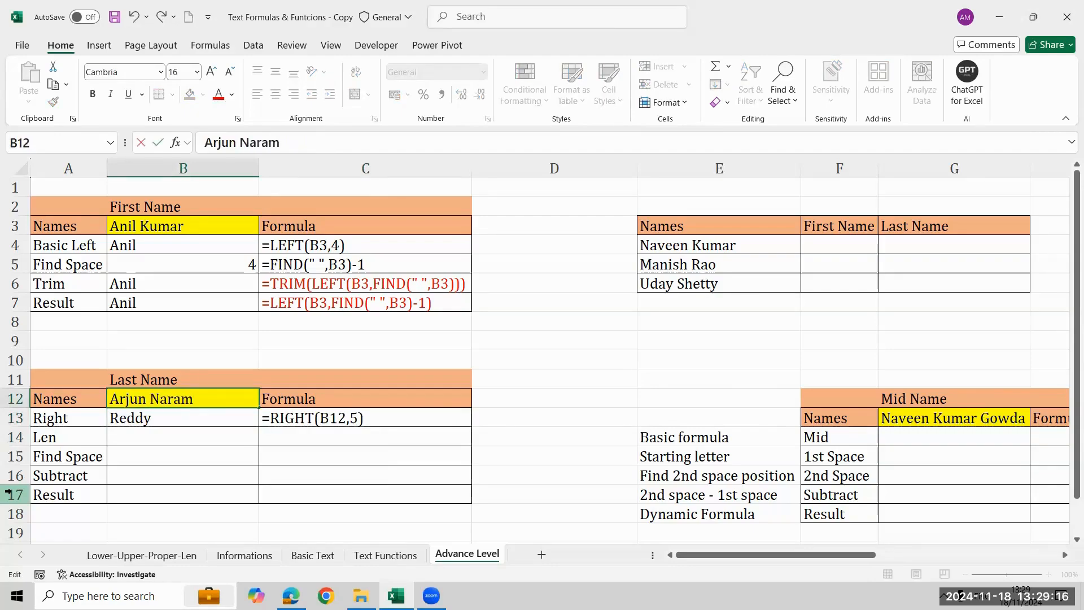
{"action": "key", "text": "BackSpace"}
{"action": "type", "text": "simha"}
{"action": "key", "text": "Return"}
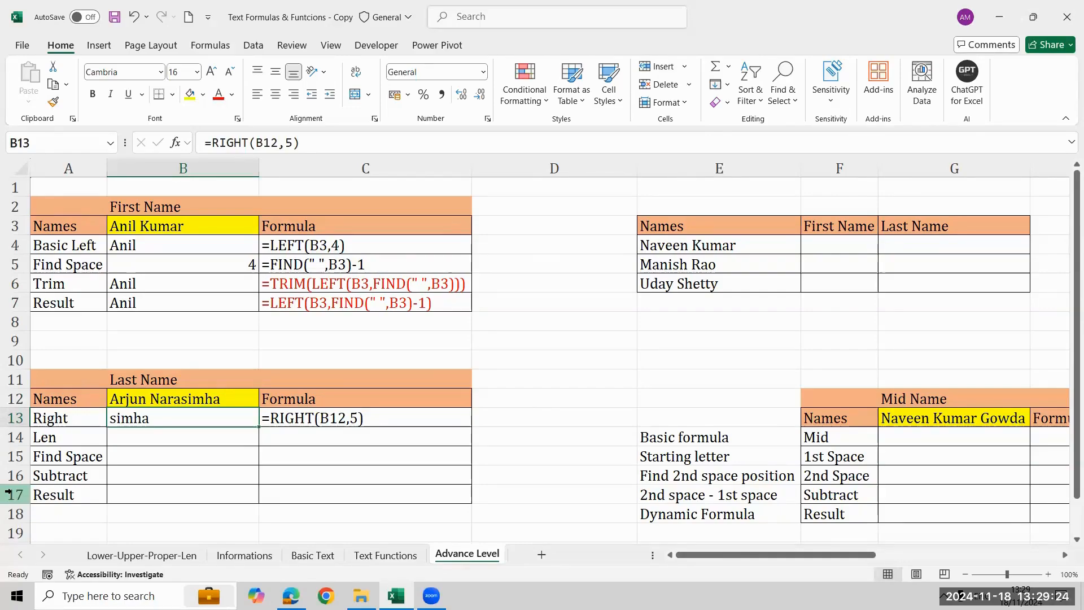
{"action": "key", "text": "ctrl+z"}
Enter =LEN(B12) in the Len cell B14 to count the full name's characters.
{"action": "key", "text": "Down"}
{"action": "key", "text": "Down"}
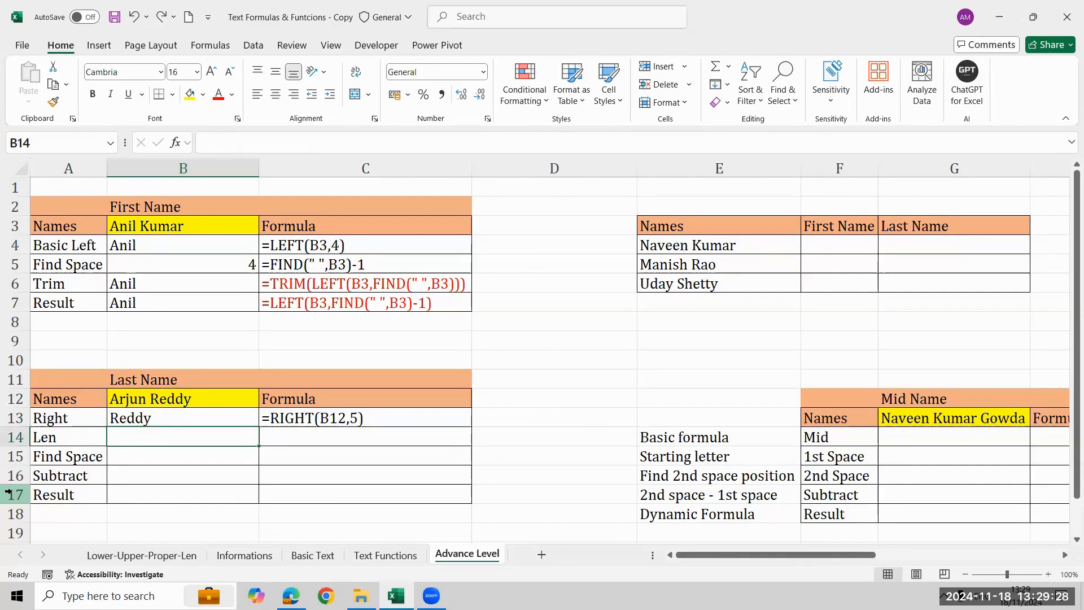
{"action": "type", "text": "=le"}
{"action": "key", "text": "Tab"}
{"action": "key", "text": "Up"}
{"action": "key", "text": "Up"}
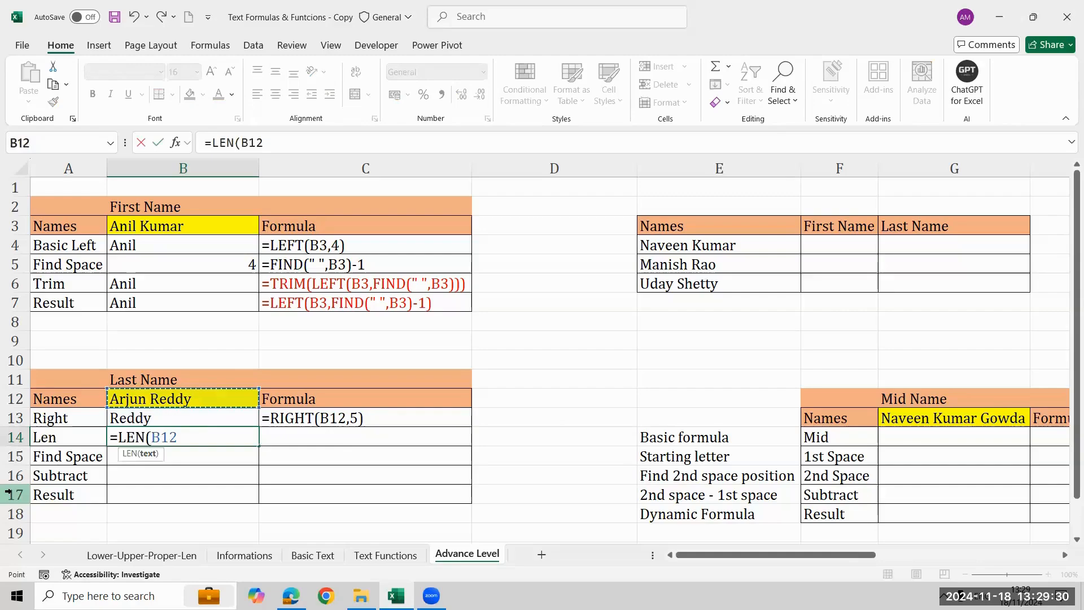
{"action": "type", "text": ")"}
{"action": "key", "text": "Return"}
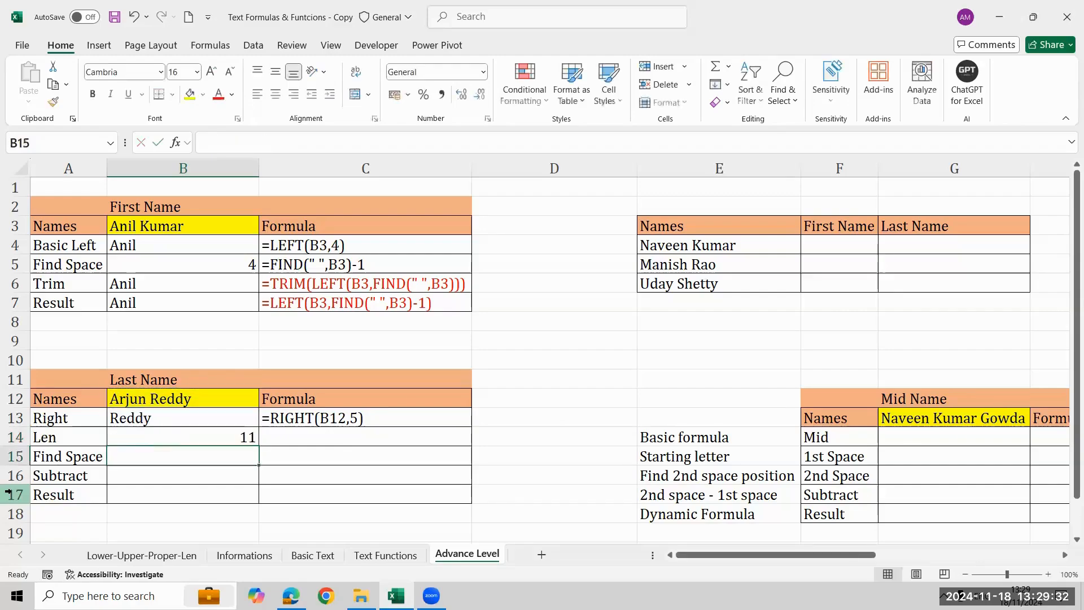
Fill the FORMULATEXT formula from C13 down into C14 to show the LEN formula as text.
{"action": "key", "text": "Up"}
{"action": "key", "text": "Right"}
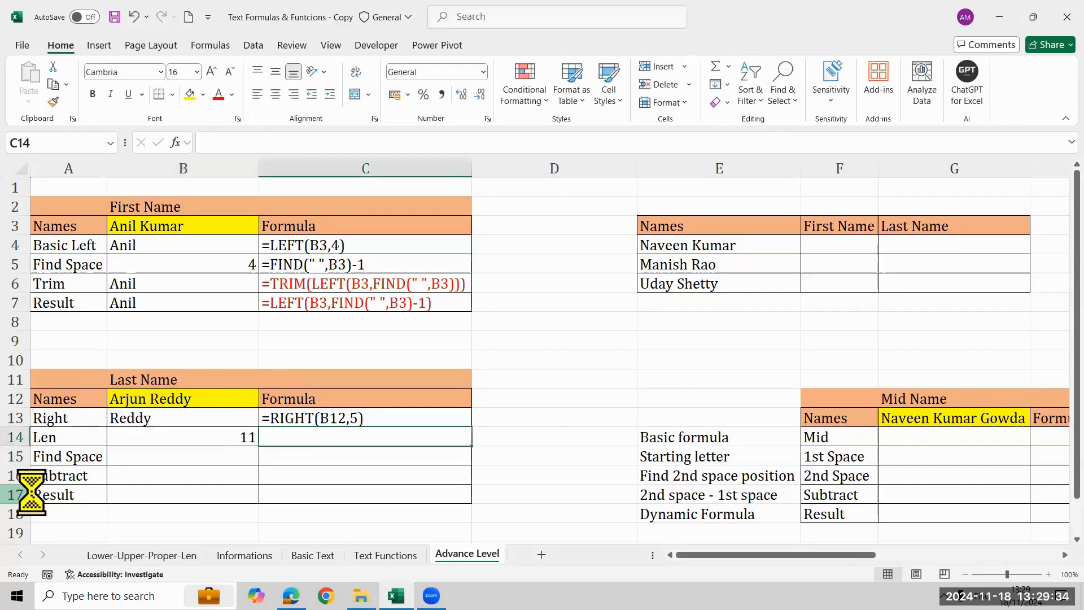
{"action": "key", "text": "ctrl+d"}
Enter =FIND(" ",B12) in the Find Space cell B15 and fill FORMULATEXT down into C15.
{"action": "key", "text": "Down"}
{"action": "key", "text": "Left"}
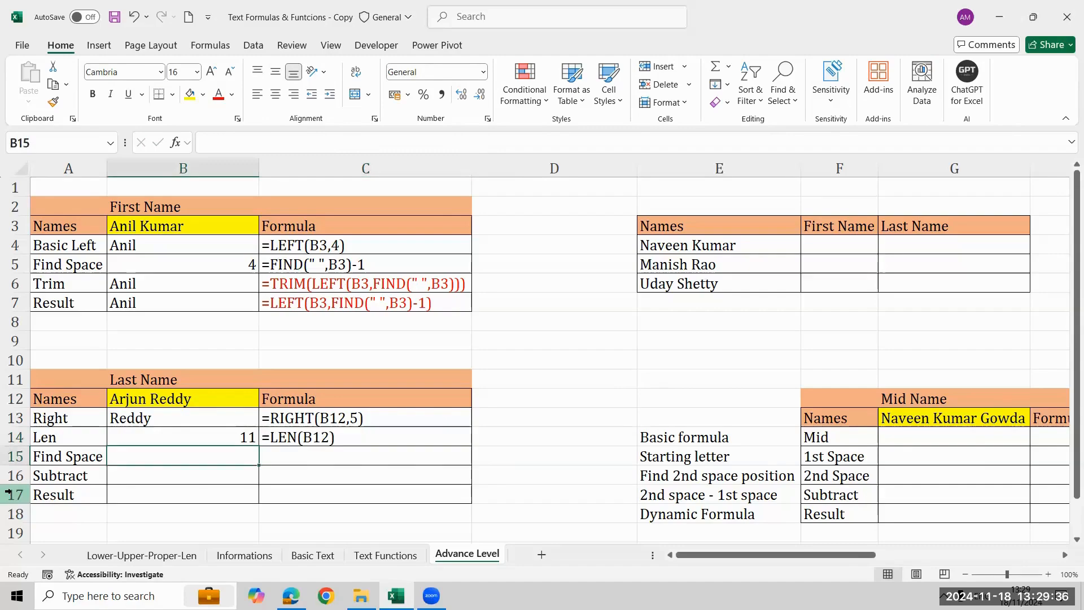
{"action": "type", "text": "=FIND(\" \""}
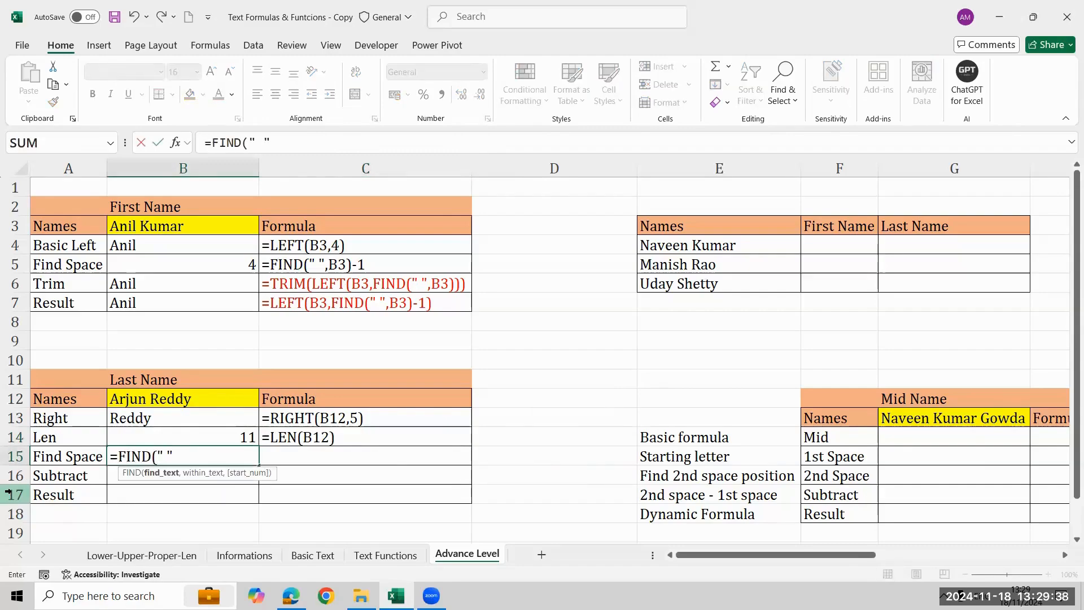
{"action": "type", "text": ","}
{"action": "key", "text": "Up"}
{"action": "key", "text": "Up"}
{"action": "key", "text": "Up"}
{"action": "type", "text": ")"}
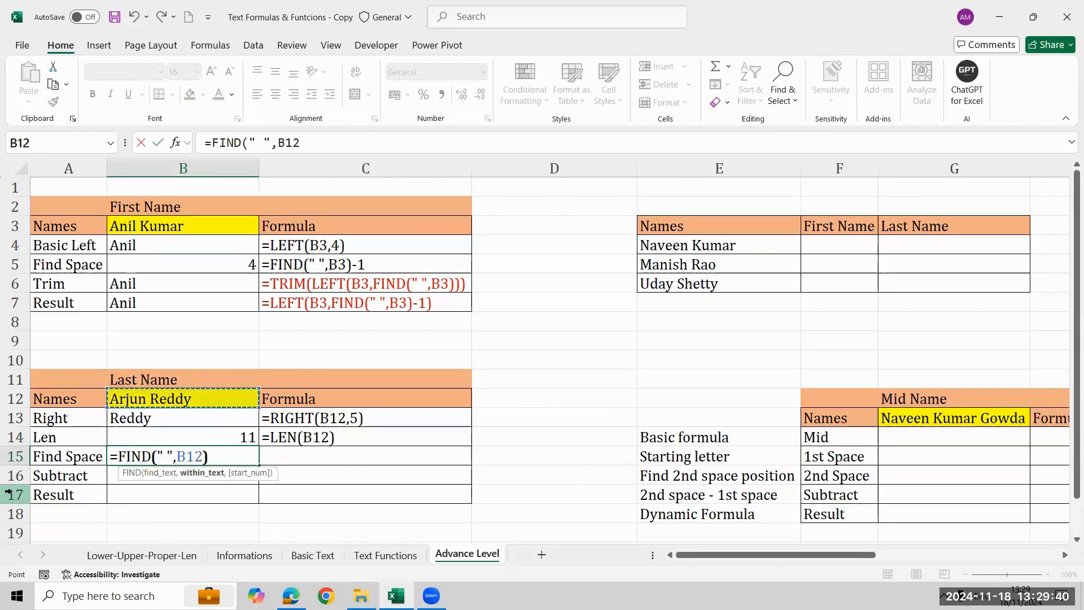
{"action": "key", "text": "Tab"}
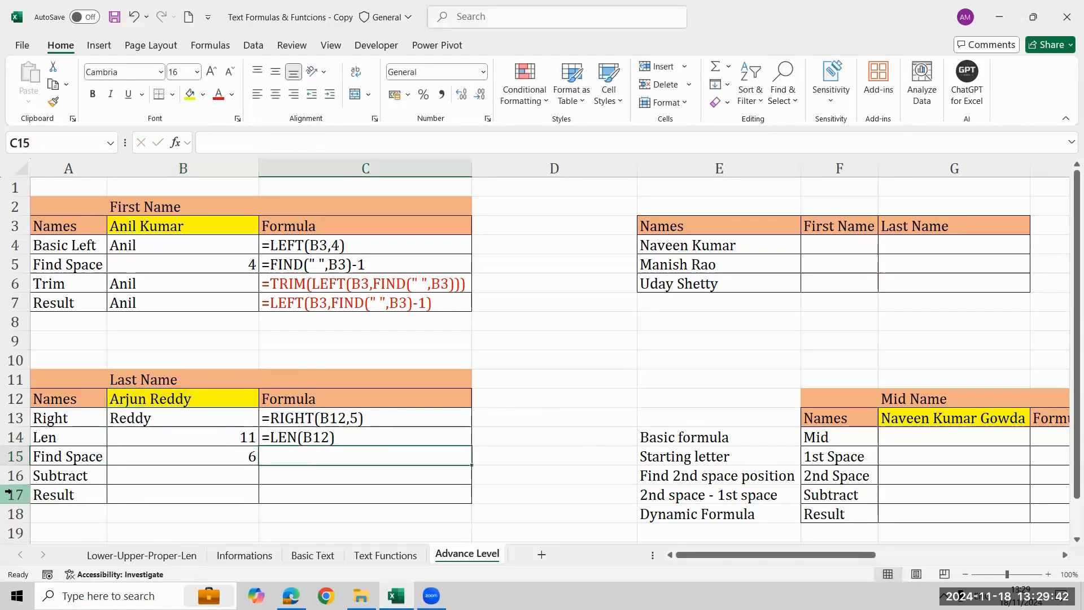
{"action": "key", "text": "ctrl+d"}
Enter =B14-B15 in the Subtract cell B16 to subtract the space position from the name's length.
{"action": "key", "text": "Return"}
{"action": "key", "text": "Up"}
{"action": "key", "text": "Up"}
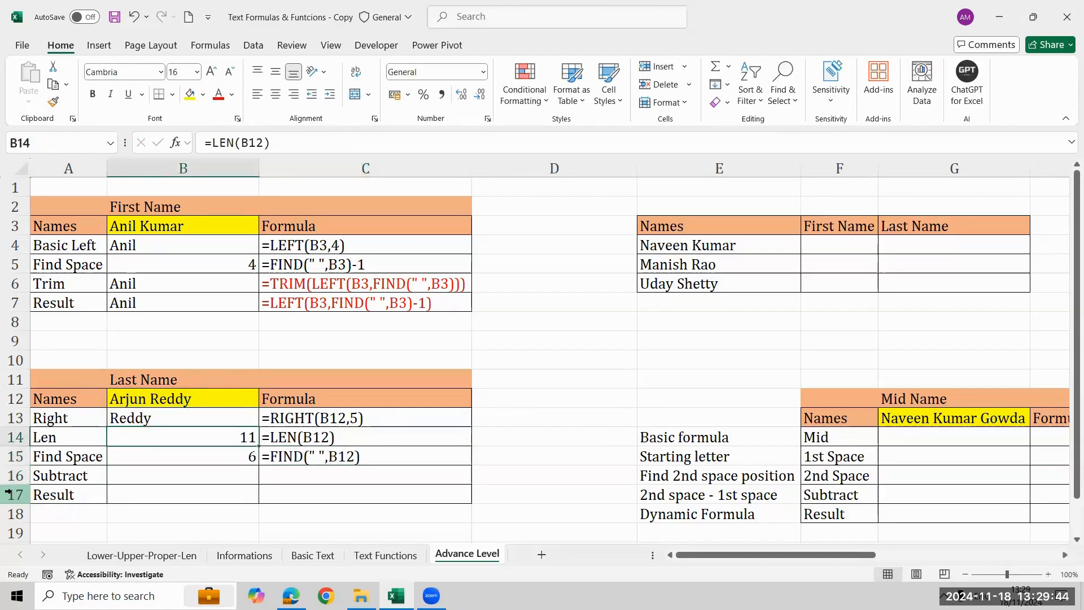
{"action": "key", "text": "shift+Down"}
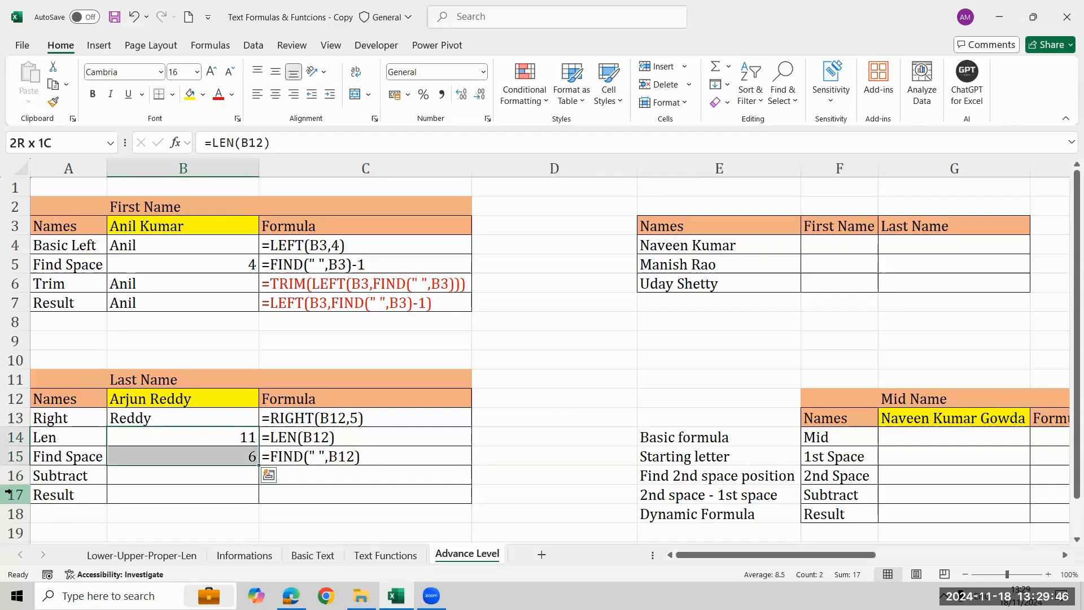
{"action": "key", "text": "Down"}
{"action": "key", "text": "Down"}
{"action": "type", "text": "="}
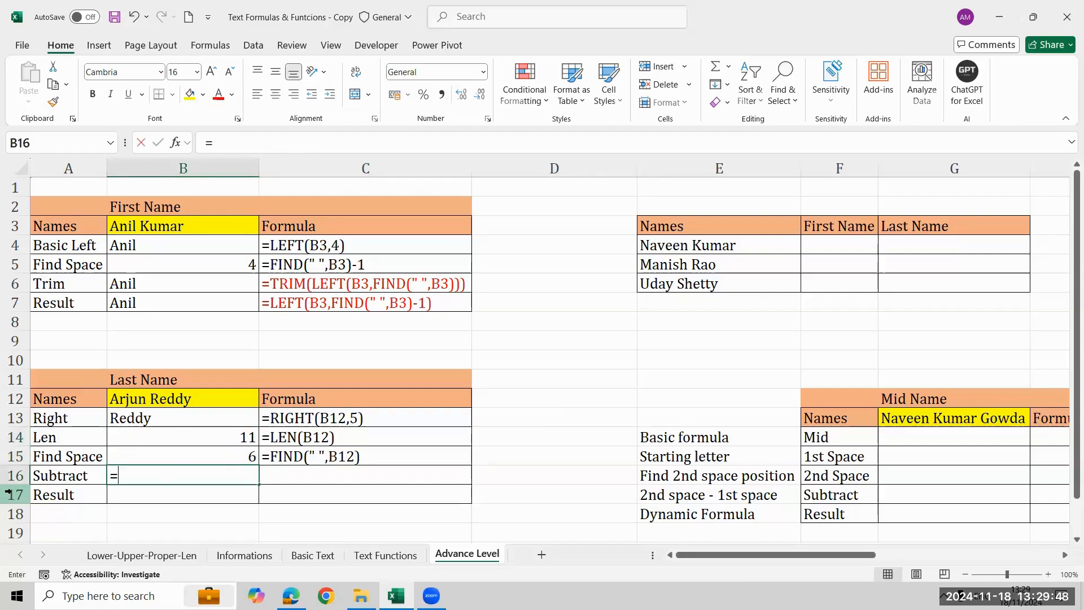
{"action": "key", "text": "Up"}
{"action": "key", "text": "Up"}
{"action": "type", "text": "-"}
{"action": "key", "text": "Up"}
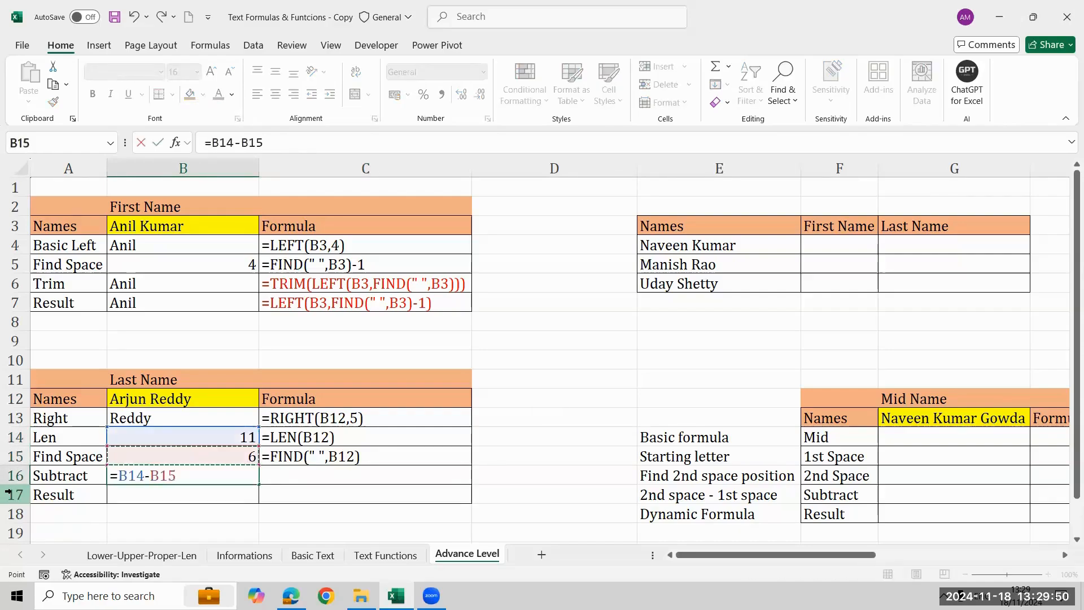
{"action": "key", "text": "Return"}
Fill the FORMULATEXT formula down into C16 to show the subtraction formula as text.
{"action": "key", "text": "Up"}
{"action": "key", "text": "Right"}
{"action": "key", "text": "ctrl+d"}
{"action": "key", "text": "Left"}
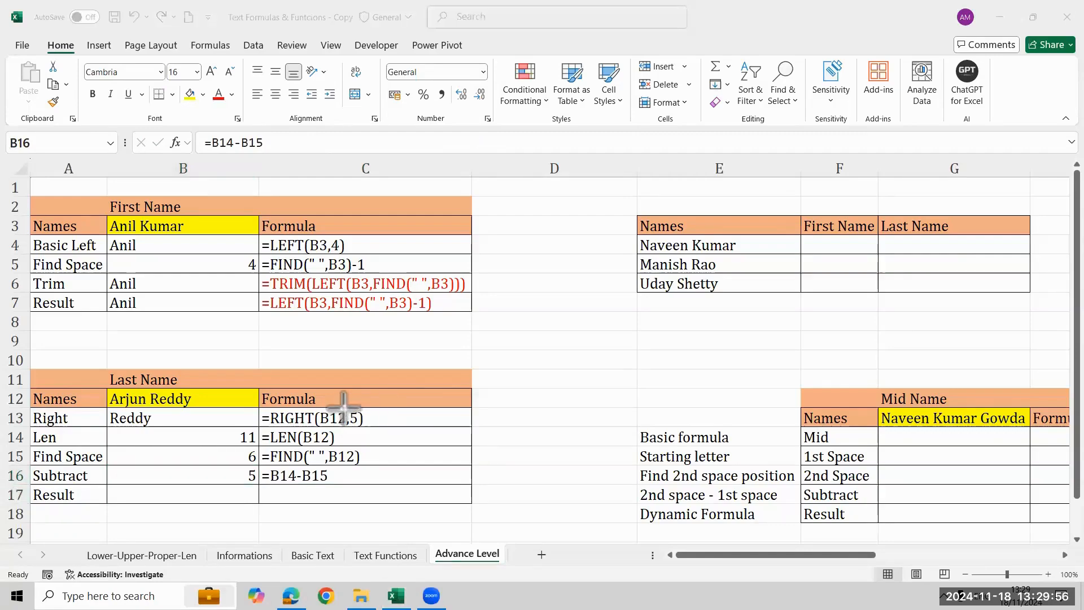
{"action": "mouse_move", "coordinate": [346, 411]}
{"action": "left_mouse_down"}
{"action": "mouse_move", "coordinate": [364, 425]}
{"action": "mouse_move", "coordinate": [347, 412]}
{"action": "left_mouse_up"}
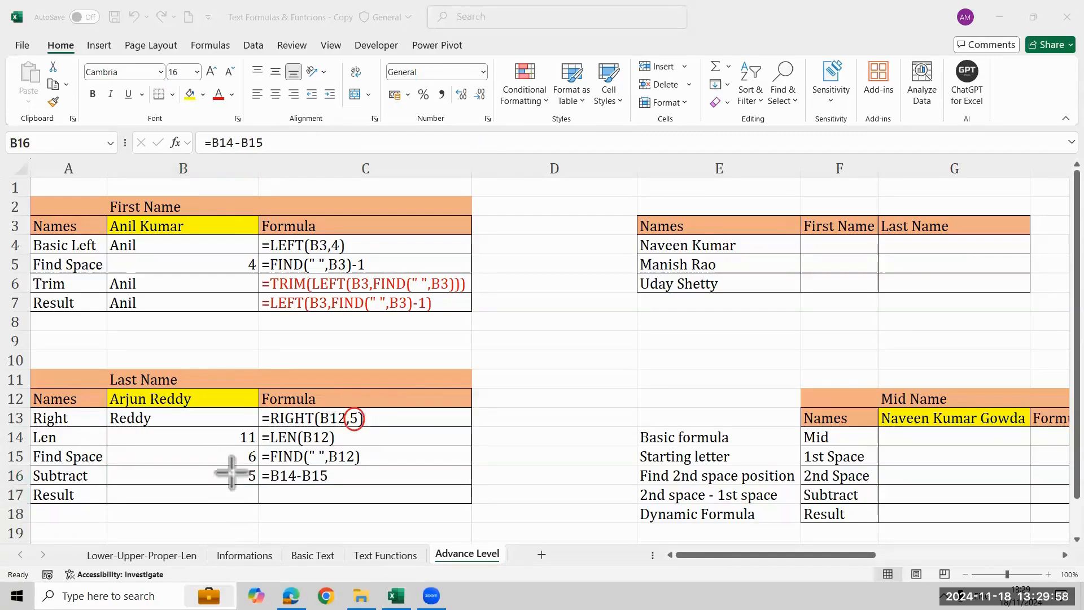
{"action": "mouse_move", "coordinate": [249, 466]}
{"action": "left_mouse_down"}
{"action": "mouse_move", "coordinate": [259, 489]}
{"action": "mouse_move", "coordinate": [247, 467]}
{"action": "left_mouse_up"}
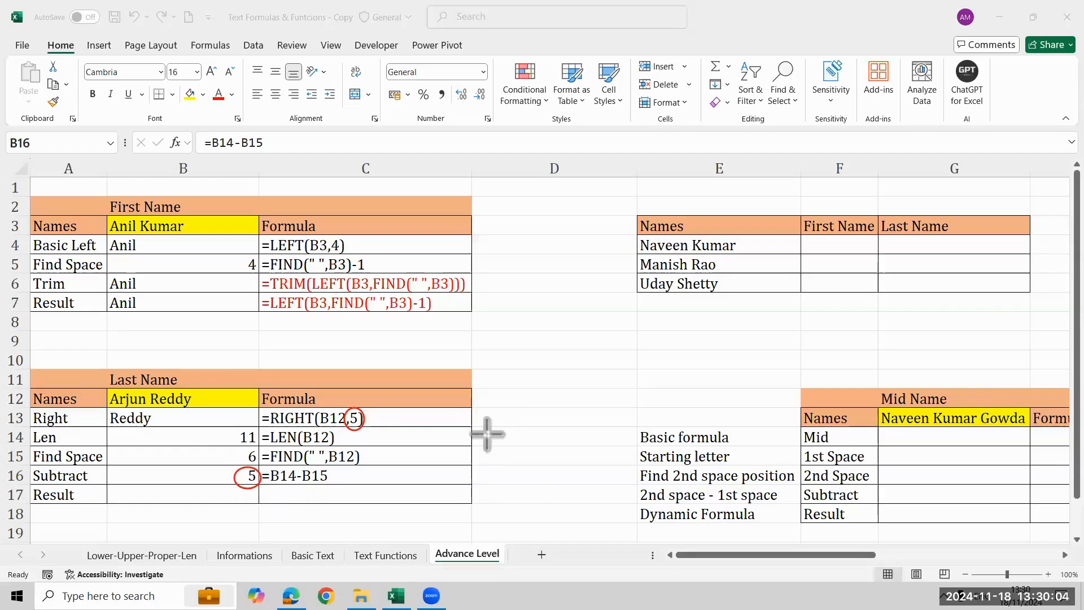
Enter the dynamic last-name formula =RIGHT(B12,LEN(B12)-FIND(" ",B12)) in the Result cell B17.
{"action": "left_click", "coordinate": [183, 489]}
{"action": "type", "text": "=rig"}
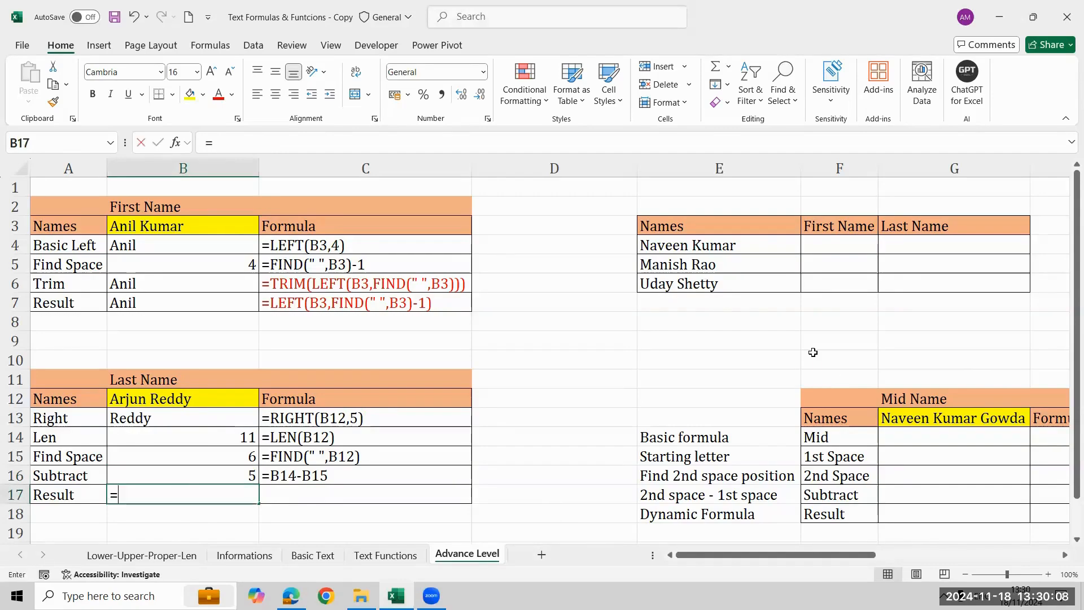
{"action": "key", "text": "Tab"}
{"action": "key", "text": "Up"}
{"action": "key", "text": "Up"}
{"action": "key", "text": "Up"}
{"action": "key", "text": "Up"}
{"action": "key", "text": "Up"}
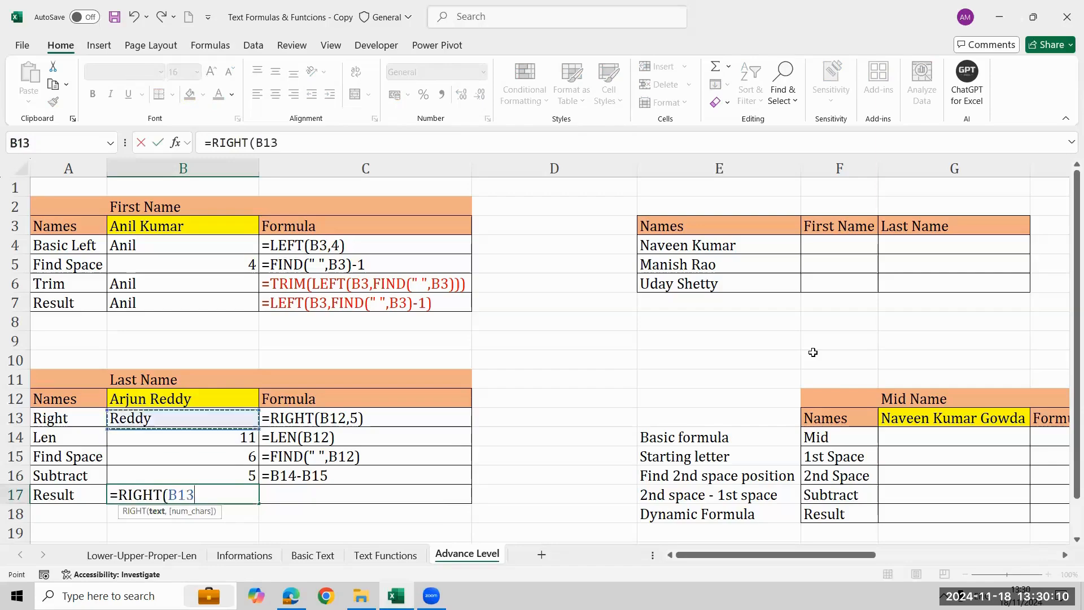
{"action": "type", "text": ","}
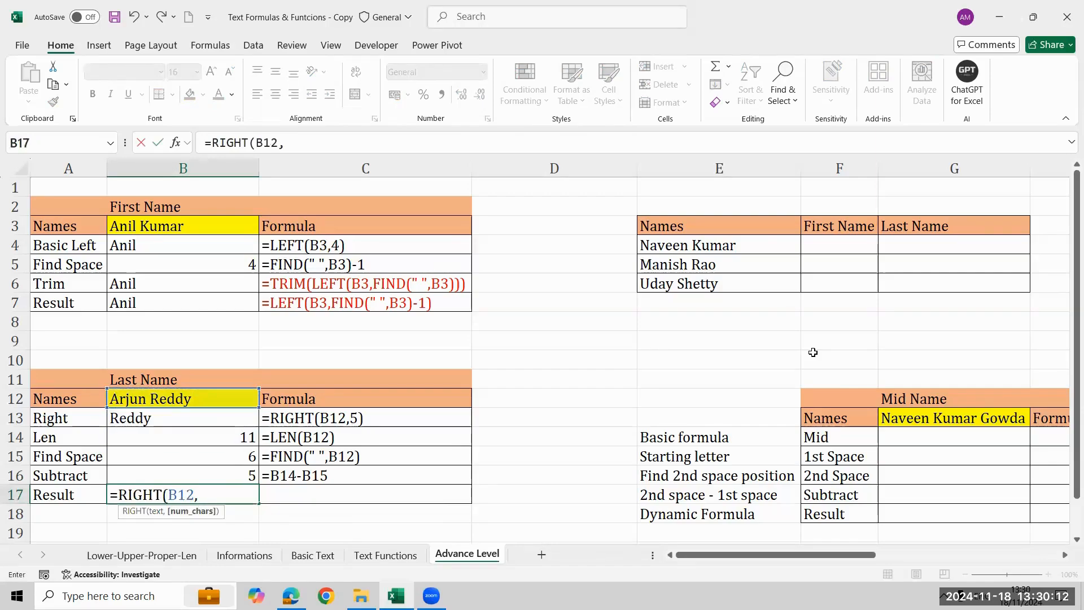
{"action": "type", "text": "len"}
{"action": "key", "text": "Tab"}
{"action": "key", "text": "Up"}
{"action": "key", "text": "Up"}
{"action": "key", "text": "Up"}
{"action": "key", "text": "Up"}
{"action": "key", "text": "Up"}
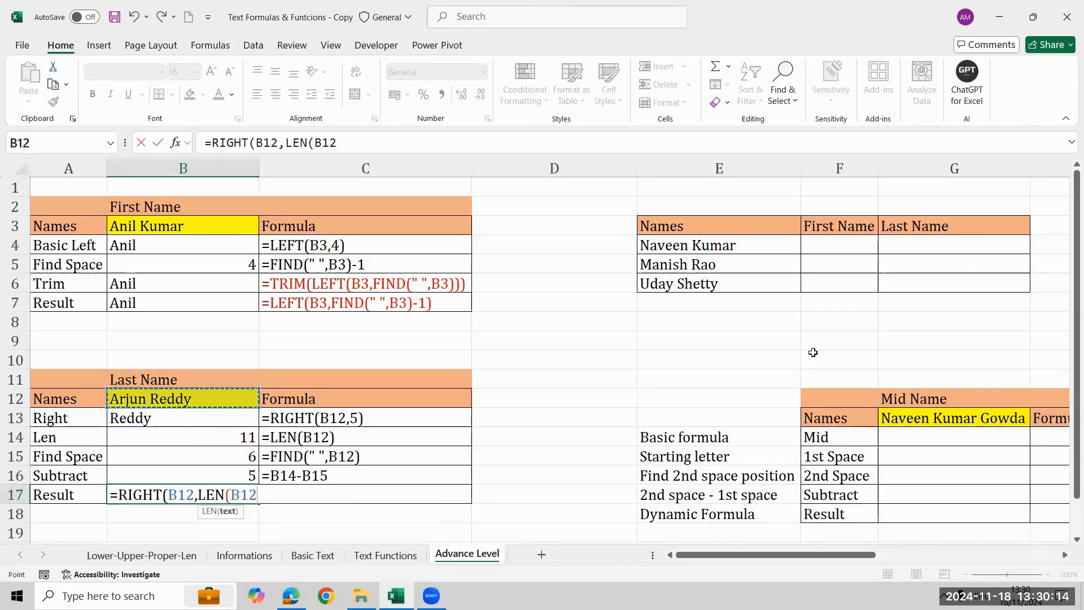
{"action": "type", "text": ")"}
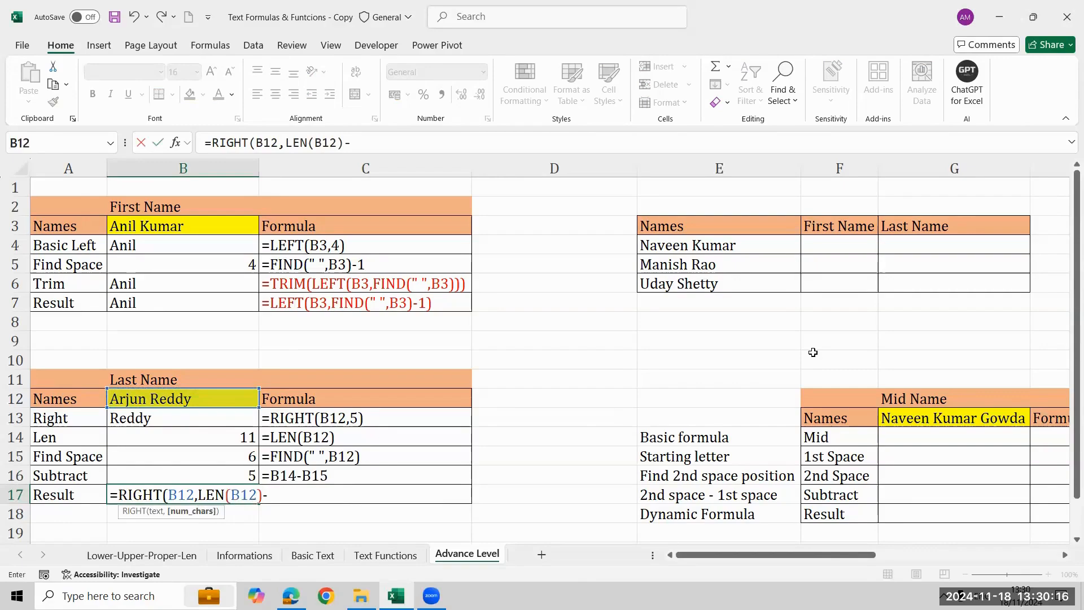
{"action": "type", "text": "-fin"}
{"action": "key", "text": "Tab"}
{"action": "type", "text": "\" \""}
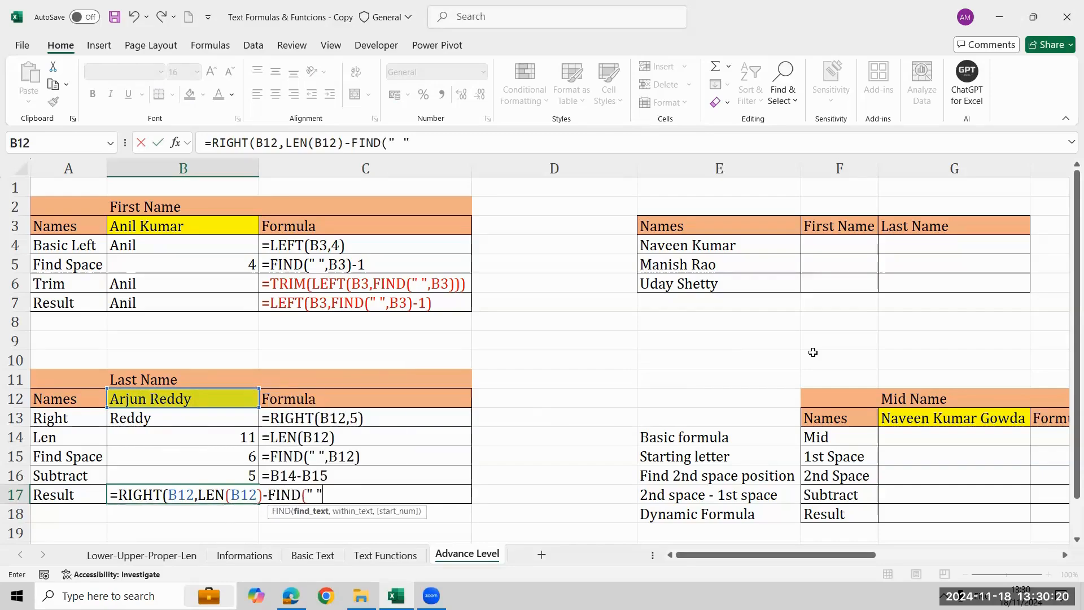
{"action": "type", "text": ","}
{"action": "key", "text": "Up"}
{"action": "key", "text": "Up"}
{"action": "key", "text": "Up"}
{"action": "key", "text": "Up"}
{"action": "key", "text": "Up"}
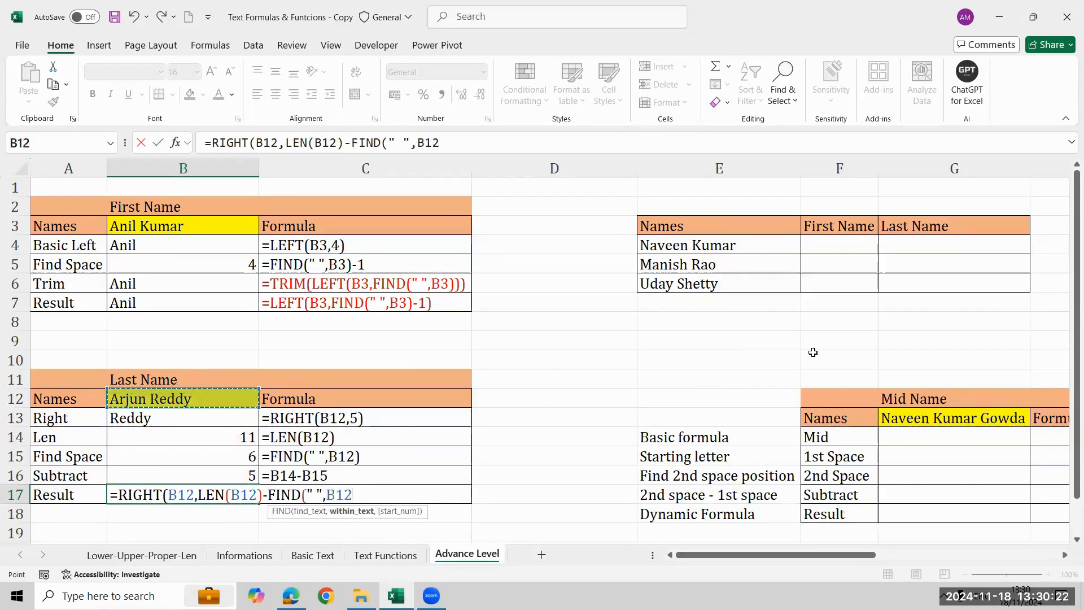
{"action": "type", "text": ")"}
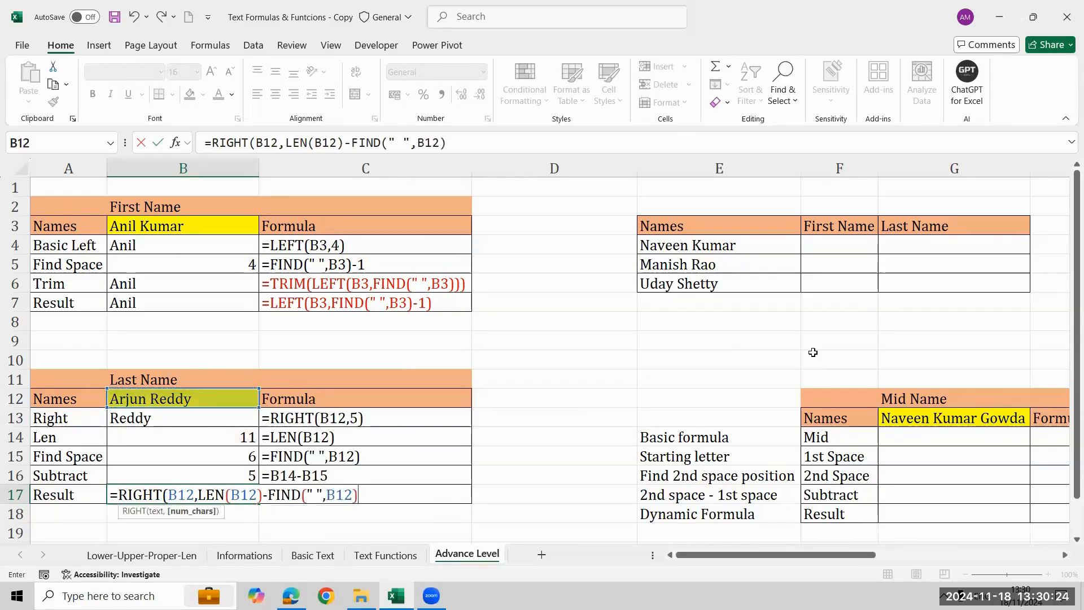
{"action": "type", "text": ")"}
{"action": "key", "text": "Return"}
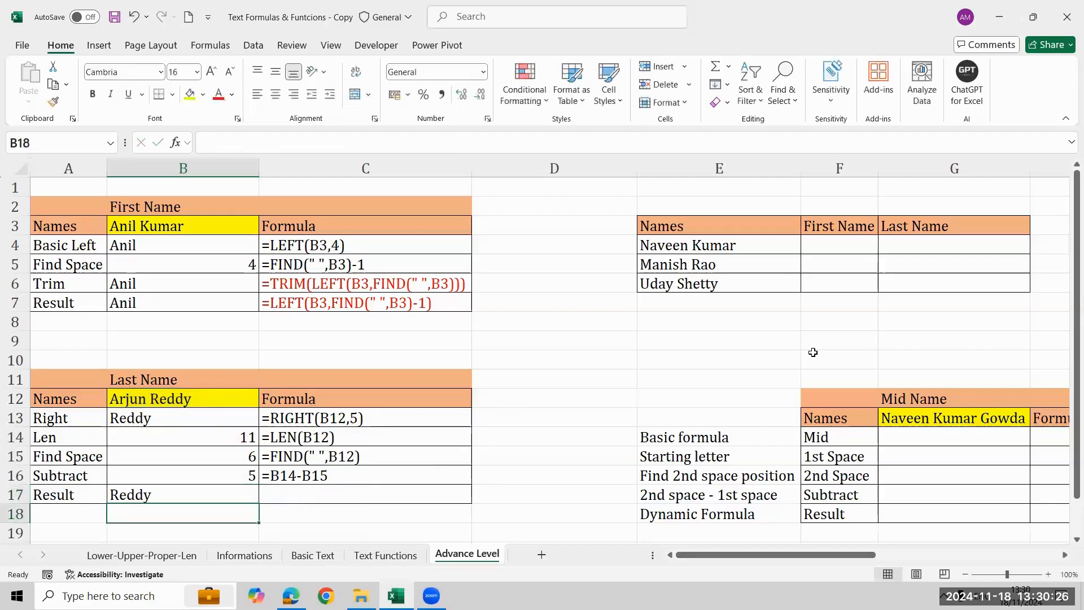
Fill the FORMULATEXT formula down into C17 to show the dynamic last-name formula as text.
{"action": "key", "text": "Up"}
{"action": "key", "text": "Right"}
{"action": "key", "text": "ctrl+d"}
{"action": "key", "text": "Left"}
Color the formula text in C17 red and autofit the width of column C.
{"action": "key", "text": "Right"}
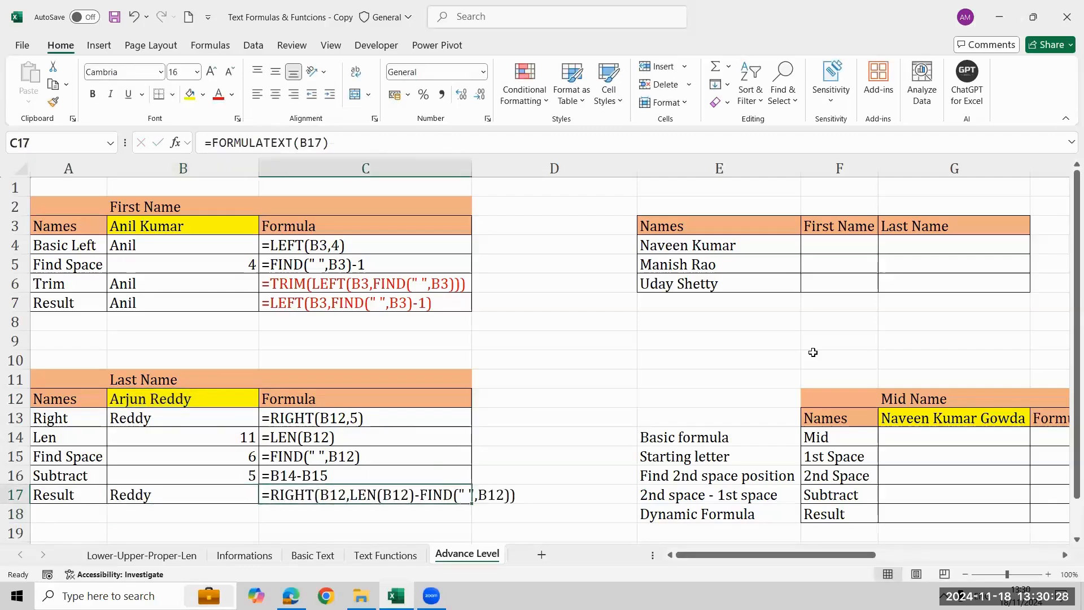
{"action": "left_click", "coordinate": [218, 95]}
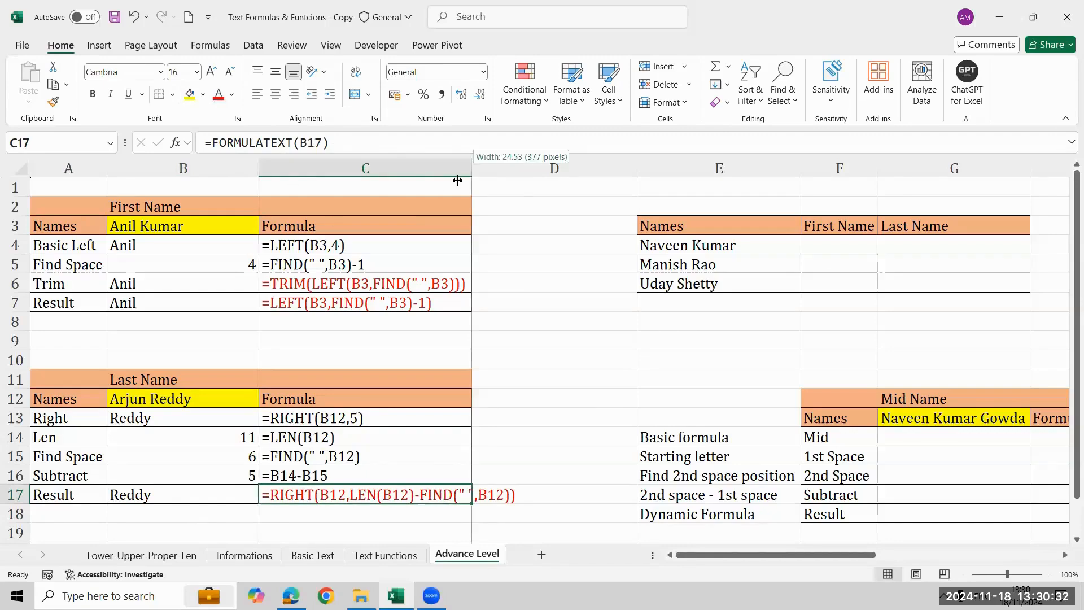
{"action": "double_click", "coordinate": [472, 168]}
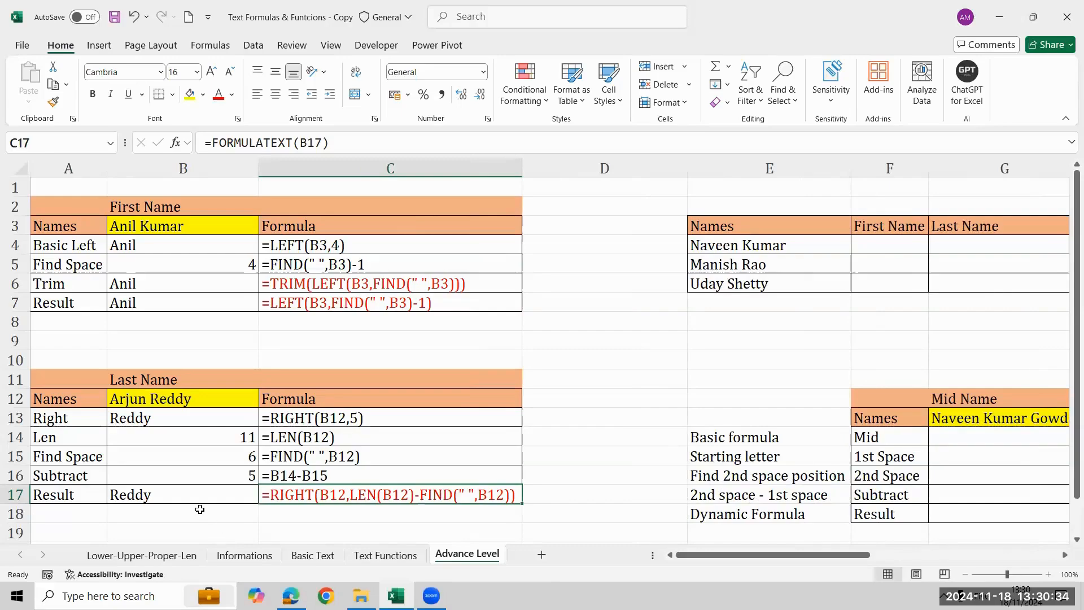
{"action": "left_click", "coordinate": [206, 398]}
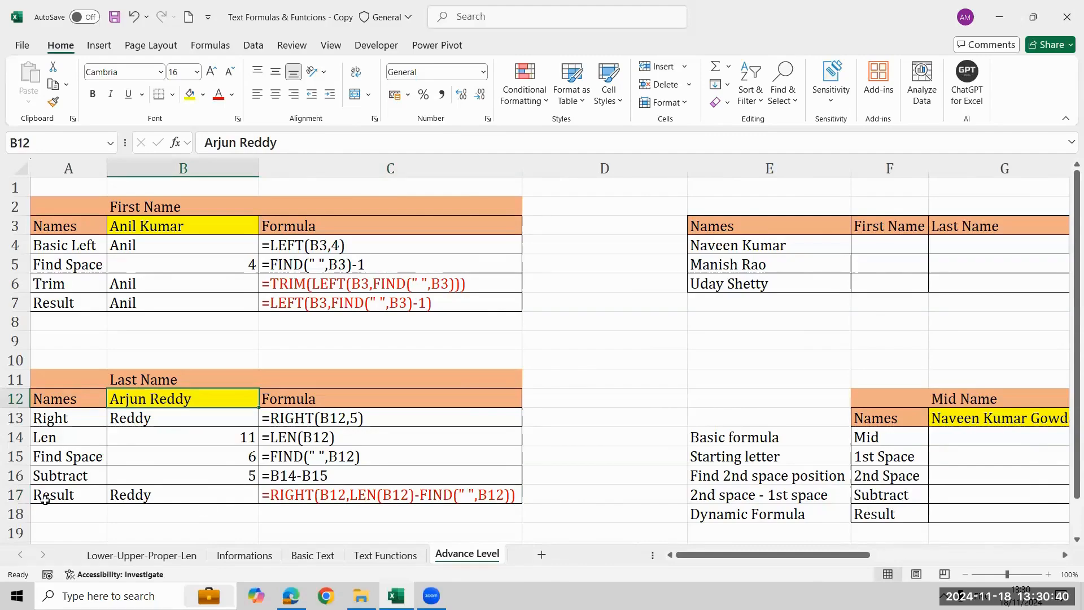
{"action": "left_click", "coordinate": [370, 419]}
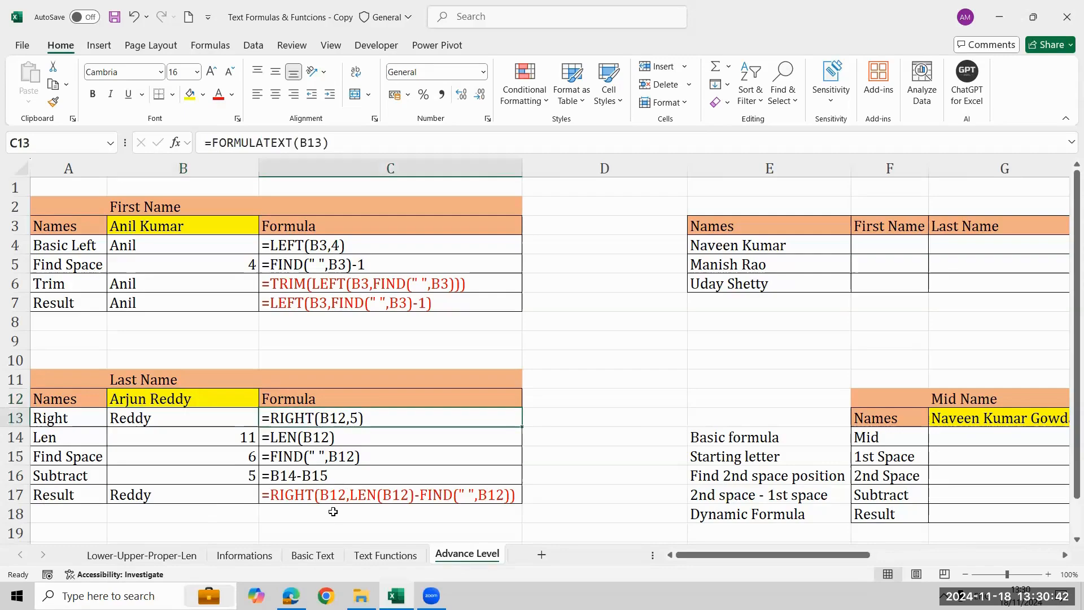
{"action": "left_click", "coordinate": [323, 497]}
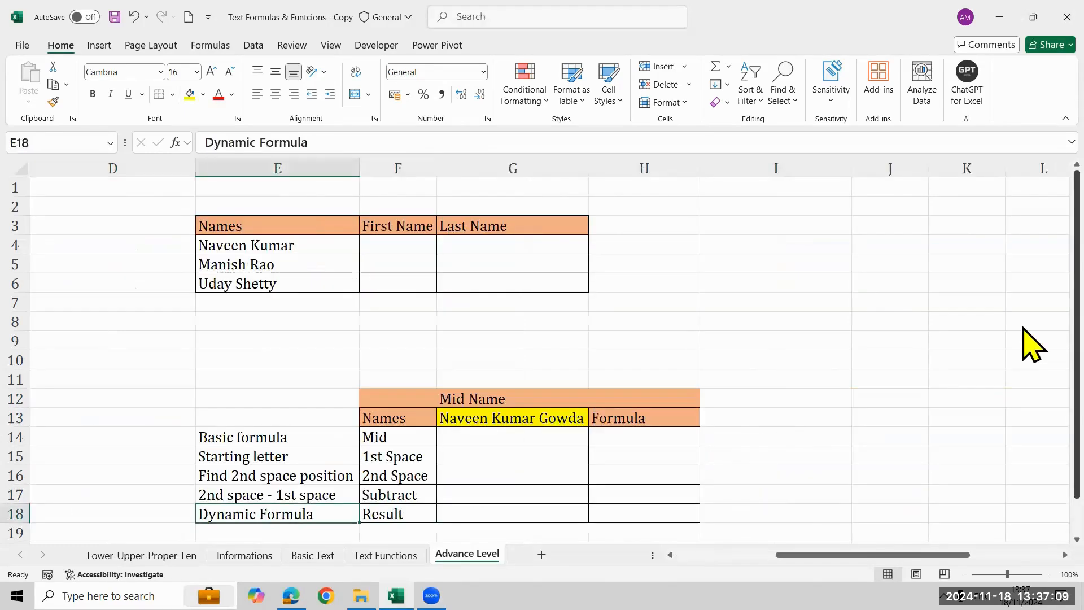
Enter =LEFT(E4,FIND(" ",E4)-1) in F4, the first cell of the First Name column in the names table.
{"action": "key", "text": "Right"}
{"action": "key", "text": "ctrl+Up"}
{"action": "key", "text": "Down"}
{"action": "key", "text": "ctrl+Up"}
{"action": "key", "text": "ctrl+Up"}
{"action": "key", "text": "ctrl+Up"}
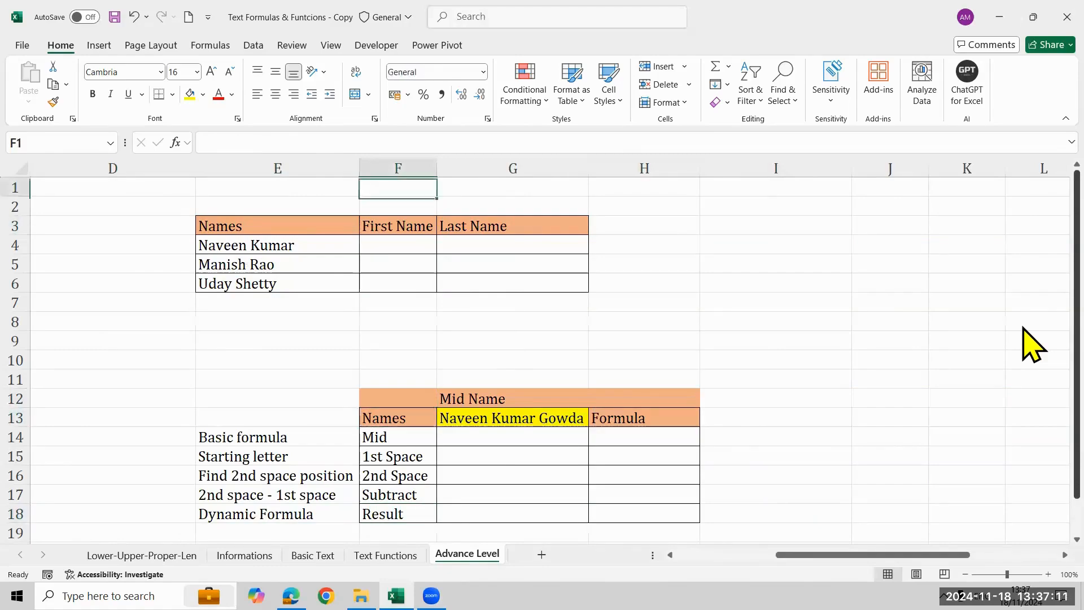
{"action": "key", "text": "Down"}
{"action": "key", "text": "Down"}
{"action": "key", "text": "Down"}
{"action": "type", "text": "=l"}
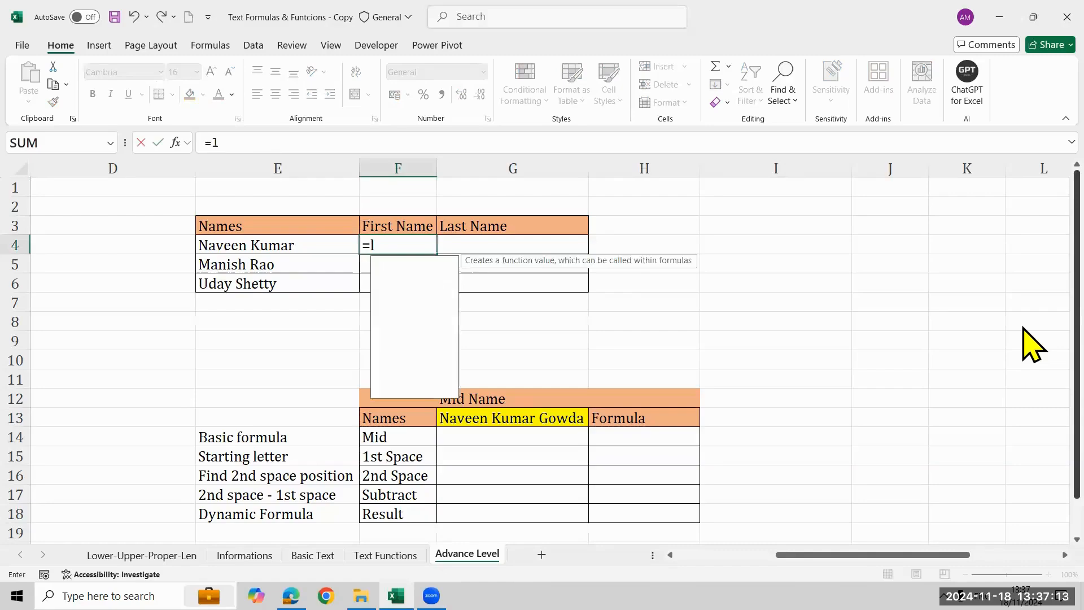
{"action": "type", "text": "e"}
{"action": "key", "text": "Tab"}
{"action": "key", "text": "Left"}
{"action": "type", "text": ","}
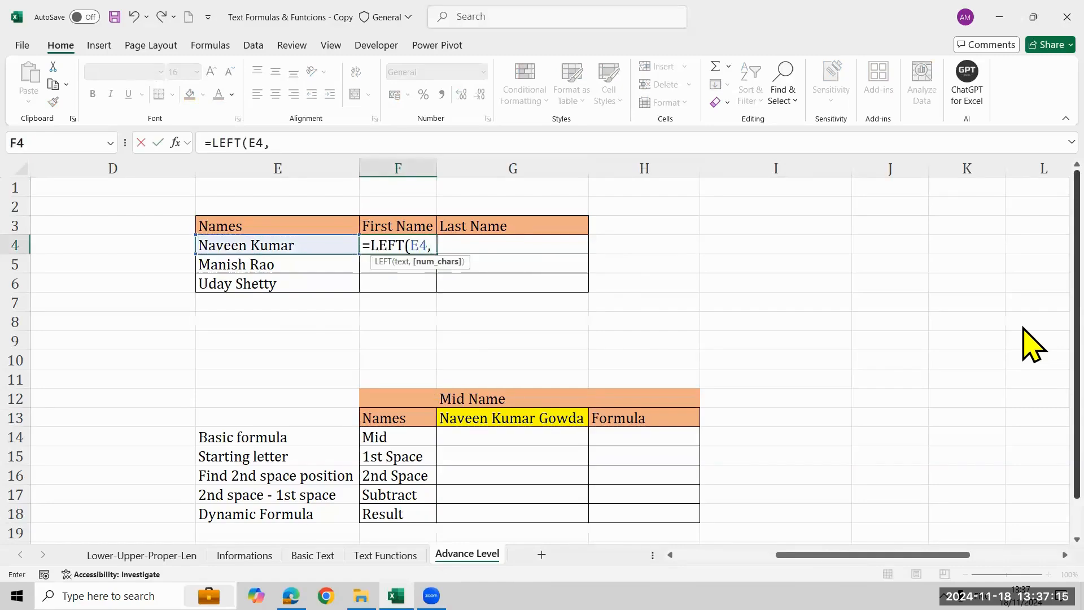
{"action": "type", "text": "FIND("}
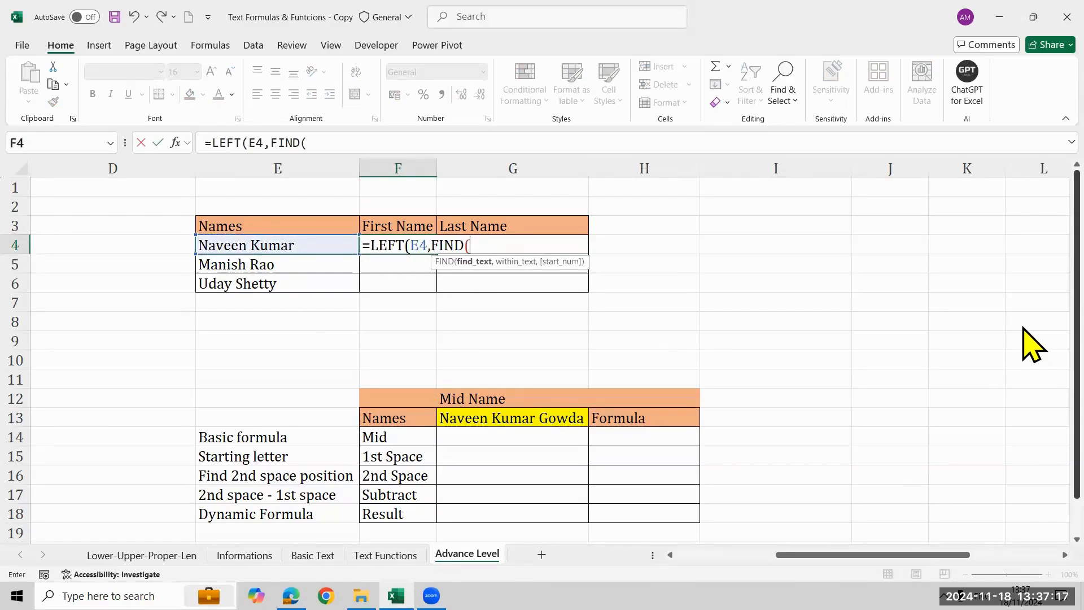
{"action": "type", "text": "\" \","}
{"action": "key", "text": "Left"}
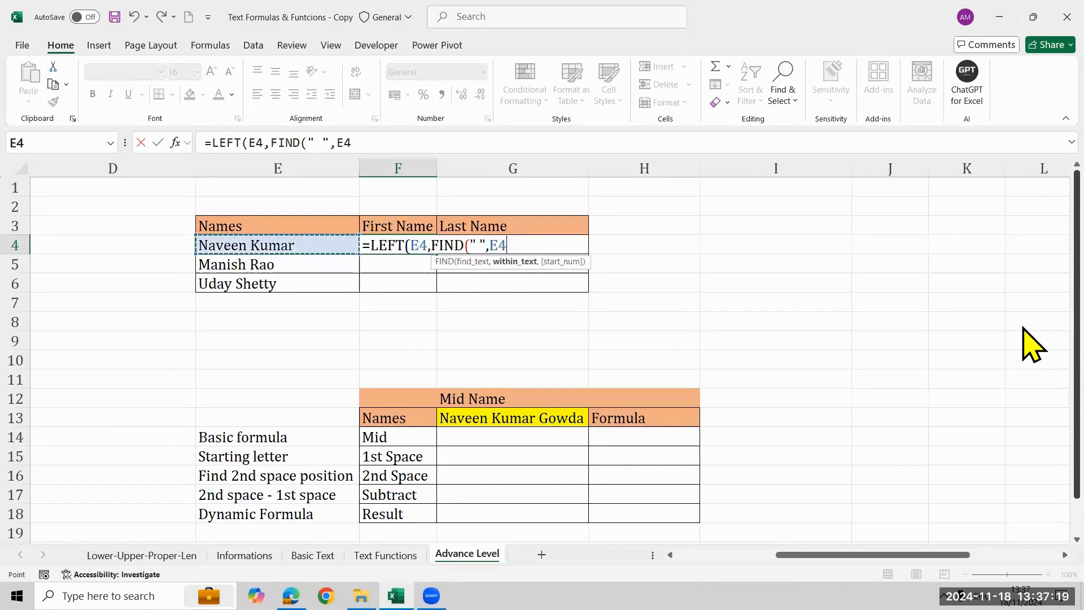
{"action": "type", "text": ")-1"}
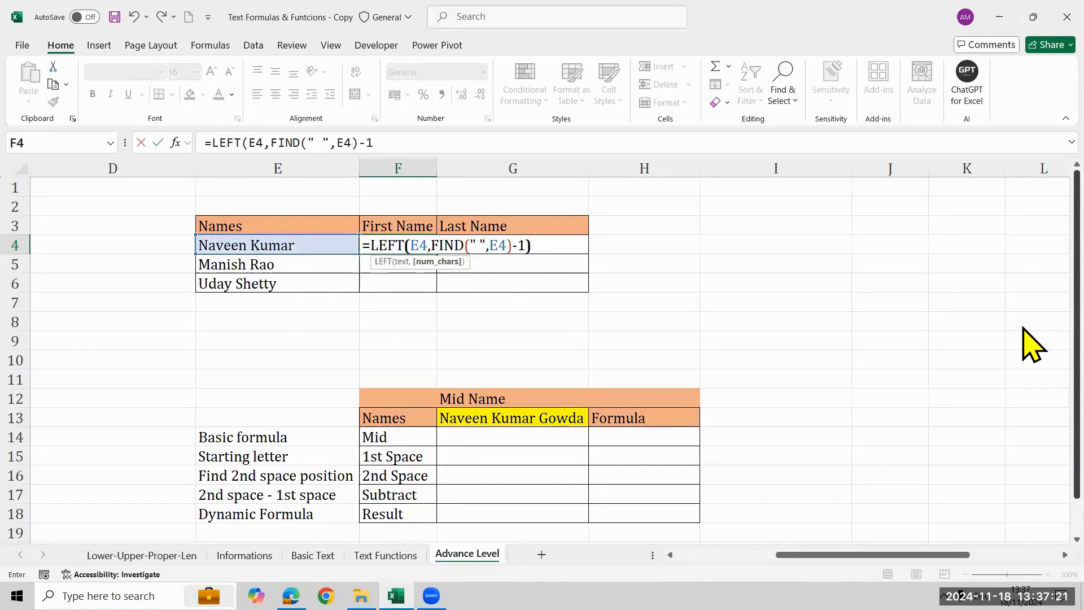
{"action": "key", "text": "Return"}
Fill the first-name formula from F4 down to F6 for the remaining names.
{"action": "key", "text": "Up"}
{"action": "key", "text": "shift+Down"}
{"action": "key", "text": "shift+Down"}
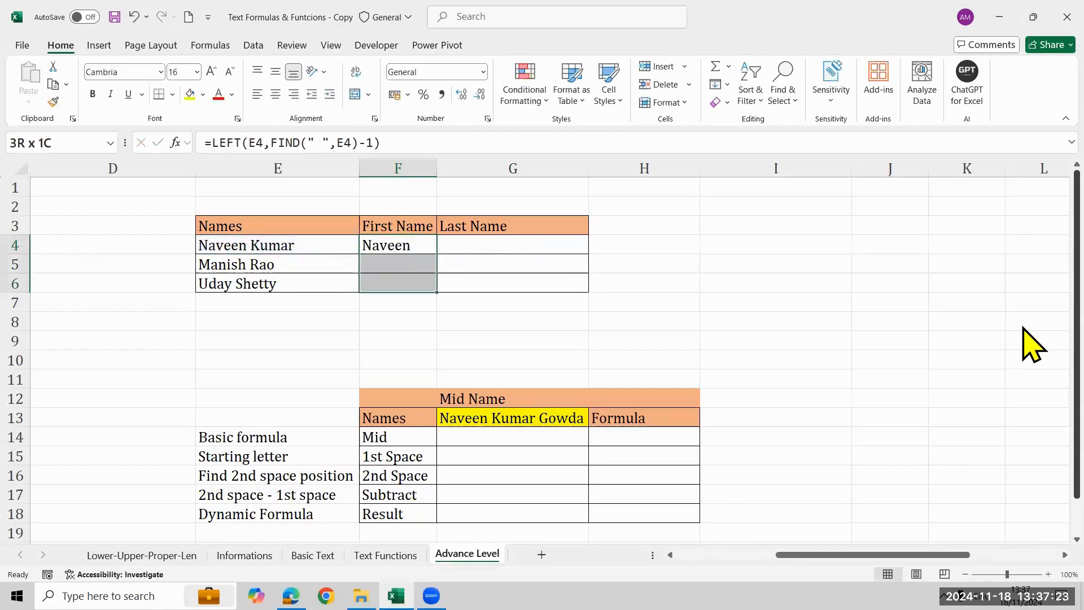
{"action": "key", "text": "ctrl+d"}
{"action": "key", "text": "Right"}
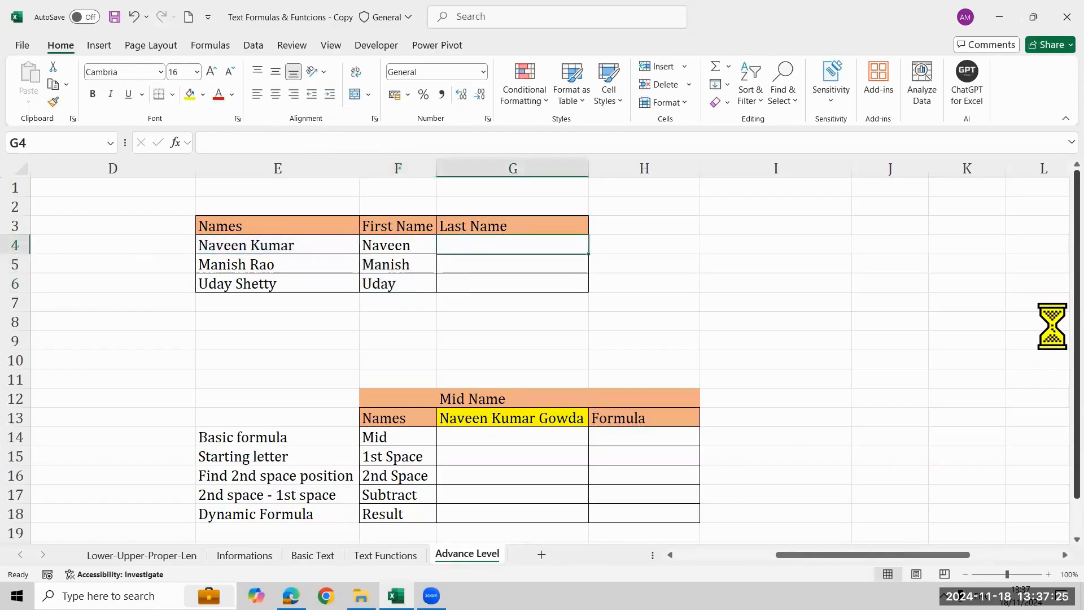
Enter =RIGHT(E4,LEN(E4)-FIND(" ",E4)) in G4, the first cell of the Last Name column in the names table.
{"action": "type", "text": "=ri"}
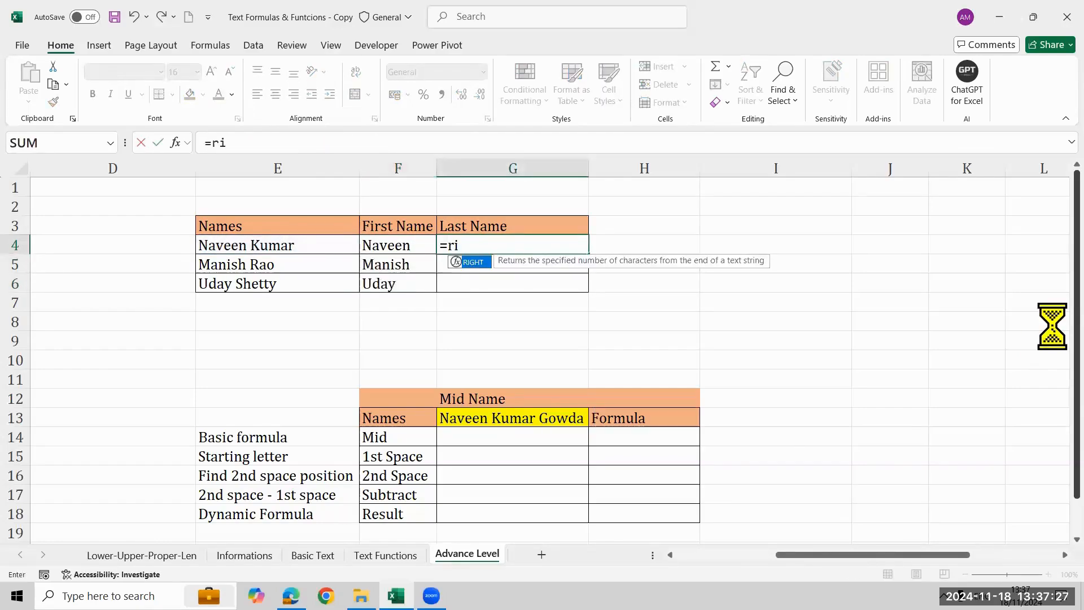
{"action": "key", "text": "Tab"}
{"action": "key", "text": "Left"}
{"action": "key", "text": "Left"}
{"action": "type", "text": ",len"}
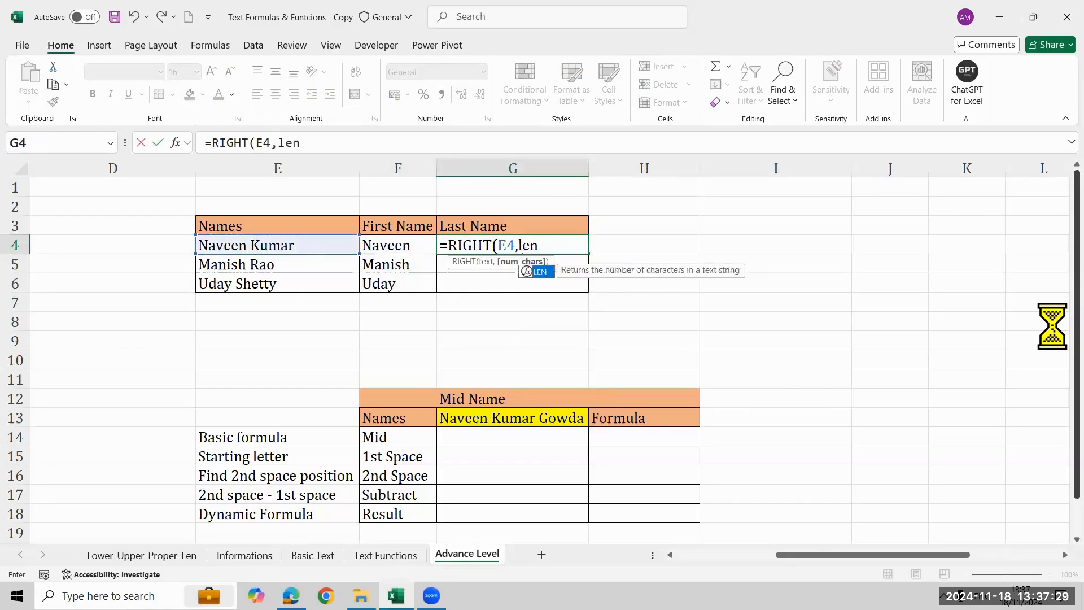
{"action": "key", "text": "Tab"}
{"action": "key", "text": "Left"}
{"action": "key", "text": "Left"}
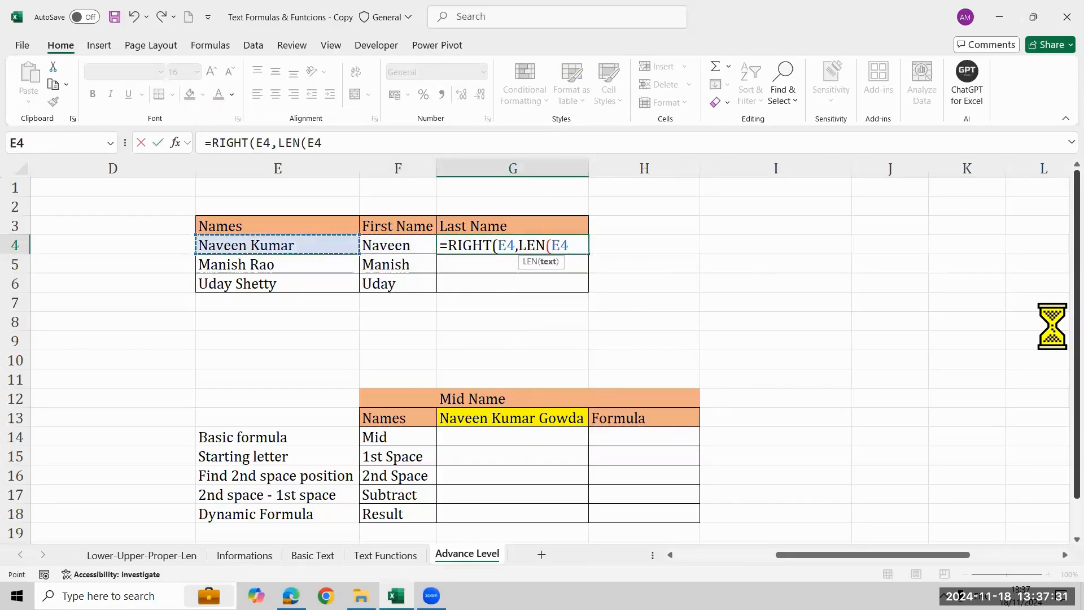
{"action": "type", "text": ")-fi"}
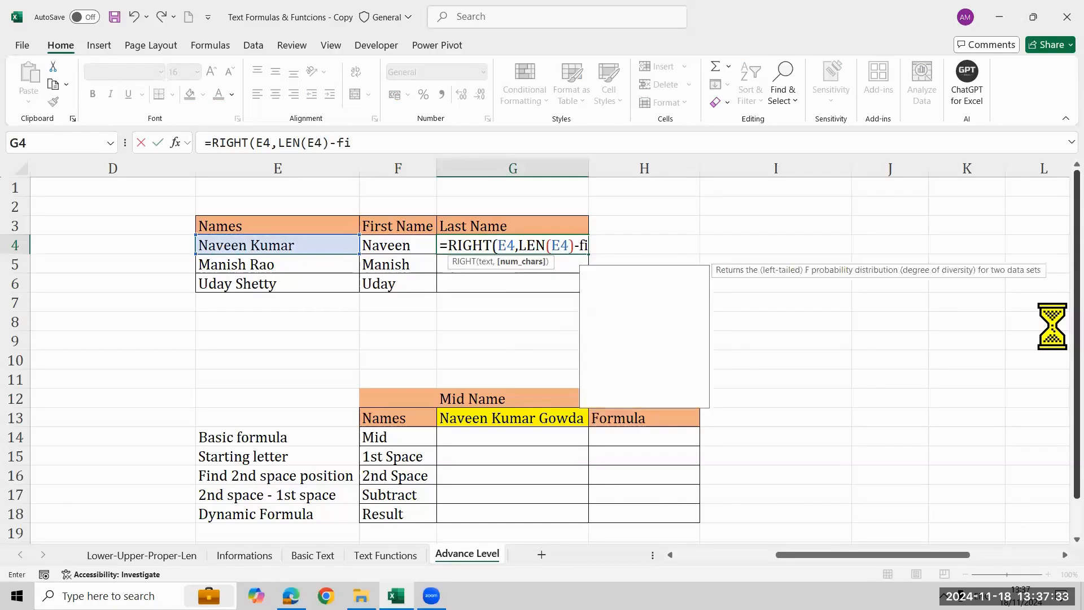
{"action": "key", "text": "Tab"}
{"action": "type", "text": "\" \","}
{"action": "key", "text": "Left"}
{"action": "key", "text": "Left"}
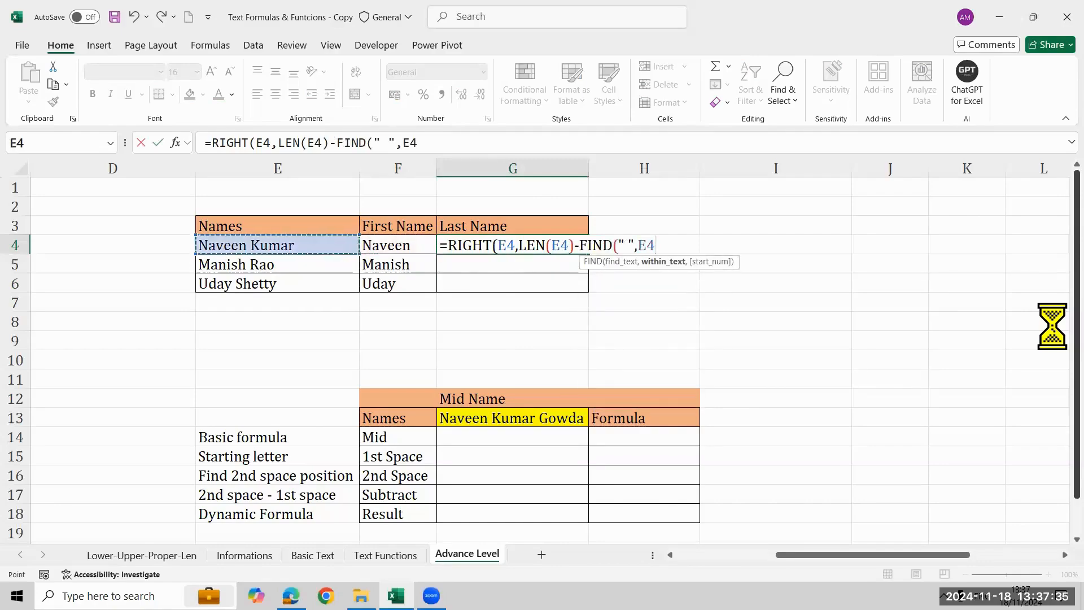
{"action": "type", "text": "))"}
{"action": "key", "text": "Return"}
Fill the last-name formula from G4 down to G6 for the remaining names.
{"action": "key", "text": "Left"}
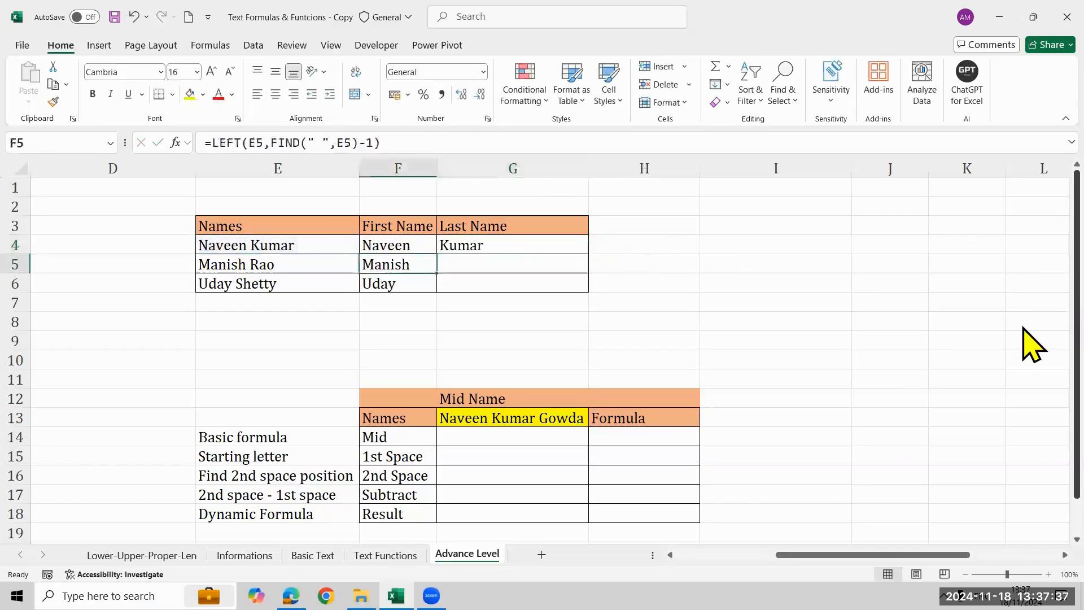
{"action": "key", "text": "Down"}
{"action": "key", "text": "Right"}
{"action": "key", "text": "shift+Up"}
{"action": "key", "text": "shift+Up"}
{"action": "key", "text": "ctrl+d"}
{"action": "key", "text": "Up"}
Enter =FORMULATEXT(F4) in H4 beside the names table to show the first-name formula as text.
{"action": "key", "text": "Up"}
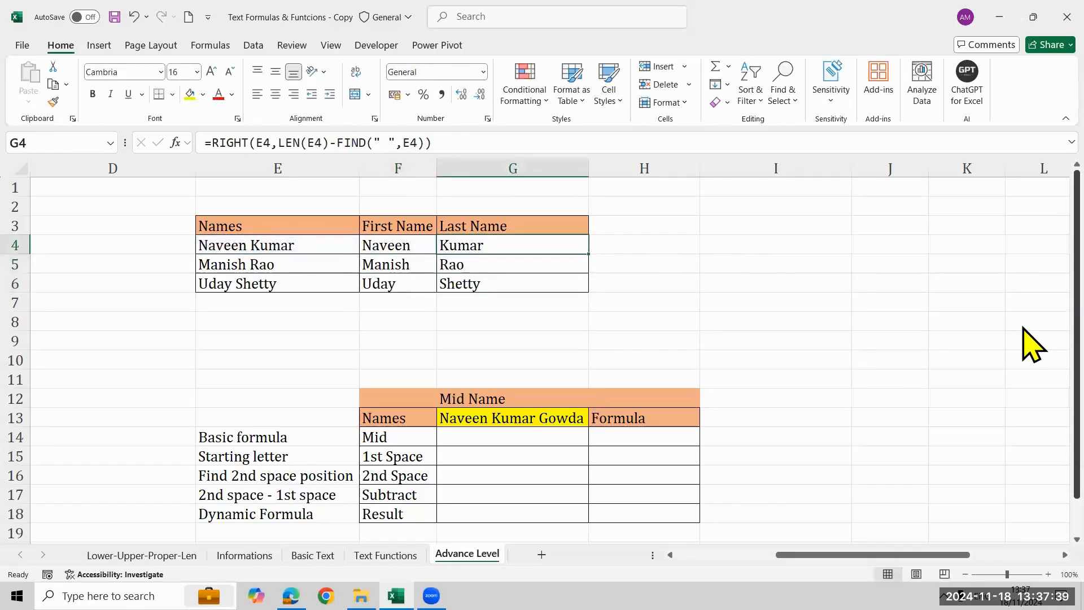
{"action": "key", "text": "Down"}
{"action": "key", "text": "Down"}
{"action": "key", "text": "Down"}
{"action": "key", "text": "Down"}
{"action": "key", "text": "Right"}
{"action": "key", "text": "Right"}
{"action": "key", "text": "Up"}
{"action": "key", "text": "Up"}
{"action": "key", "text": "Up"}
{"action": "key", "text": "Up"}
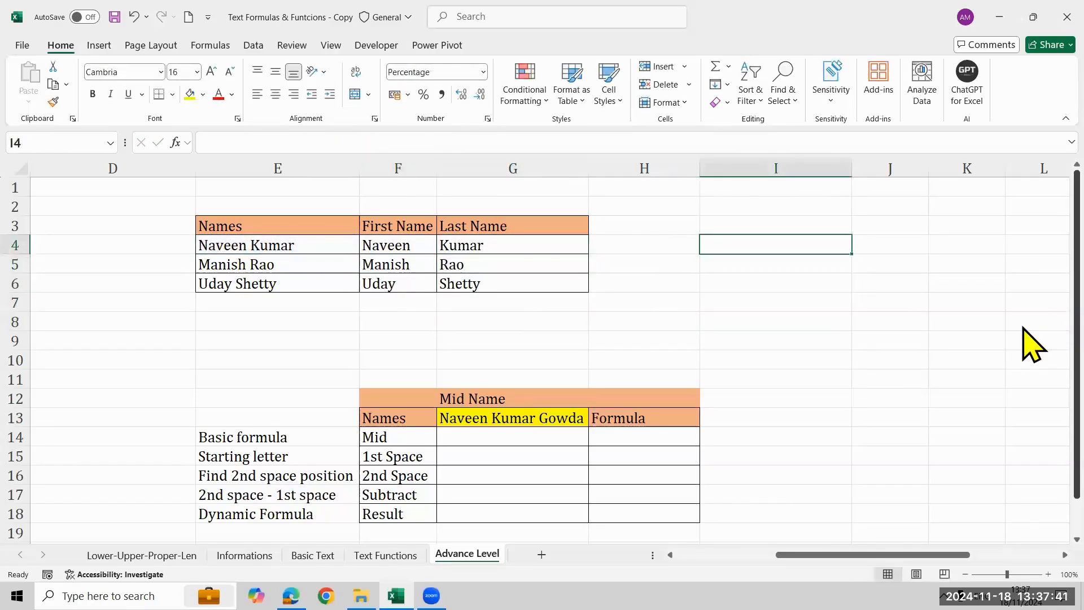
{"action": "key", "text": "Left"}
{"action": "type", "text": "=form"}
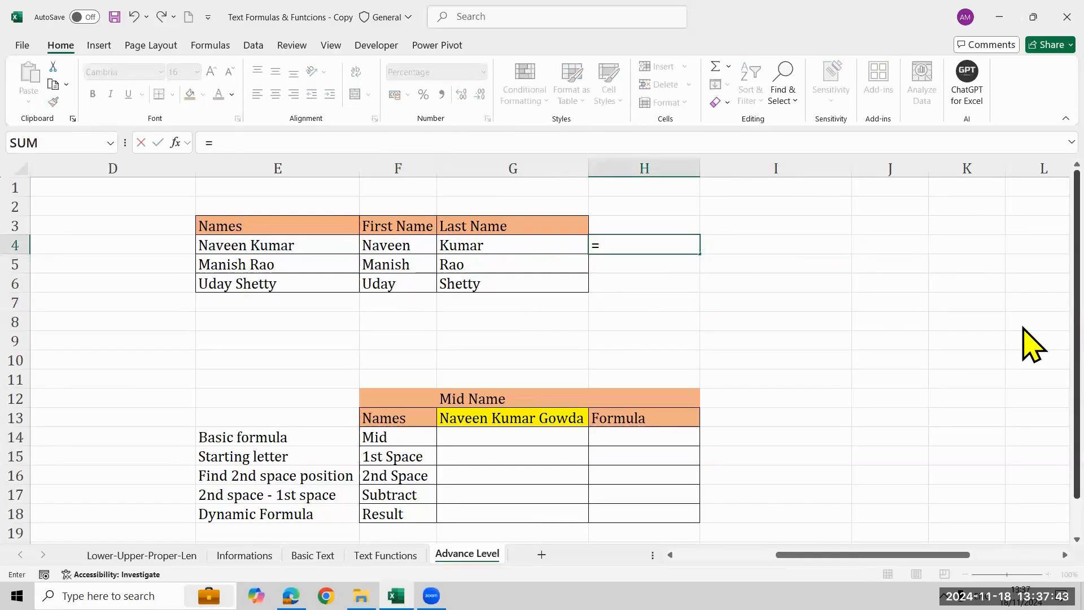
{"action": "key", "text": "Tab"}
{"action": "key", "text": "Left"}
{"action": "key", "text": "Left"}
{"action": "key", "text": "Left"}
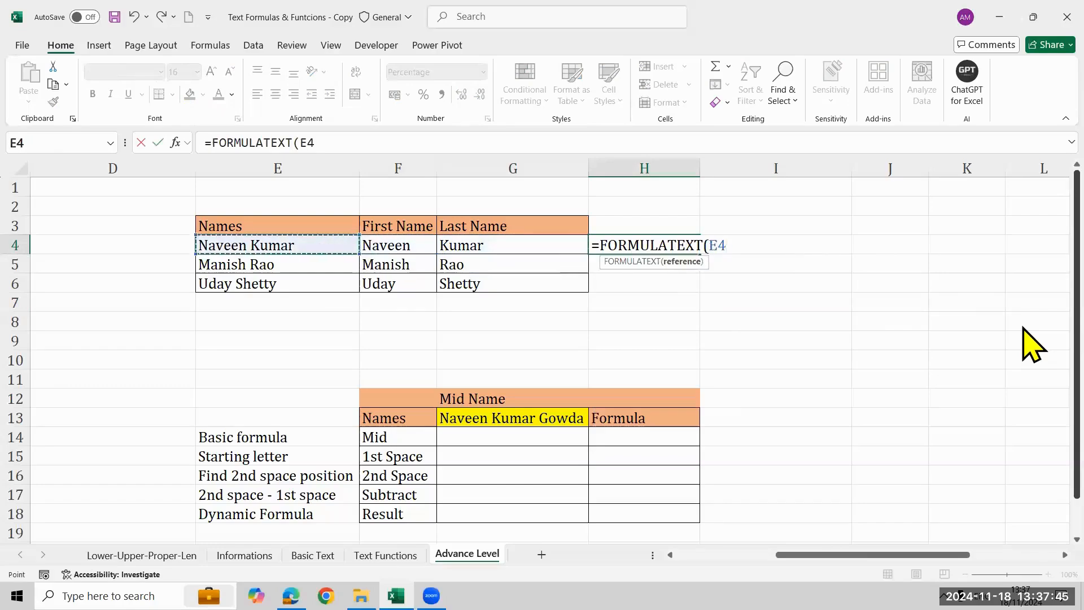
{"action": "key", "text": "Right"}
{"action": "key", "text": "Return"}
{"action": "key", "text": "Down"}
{"action": "key", "text": "Up"}
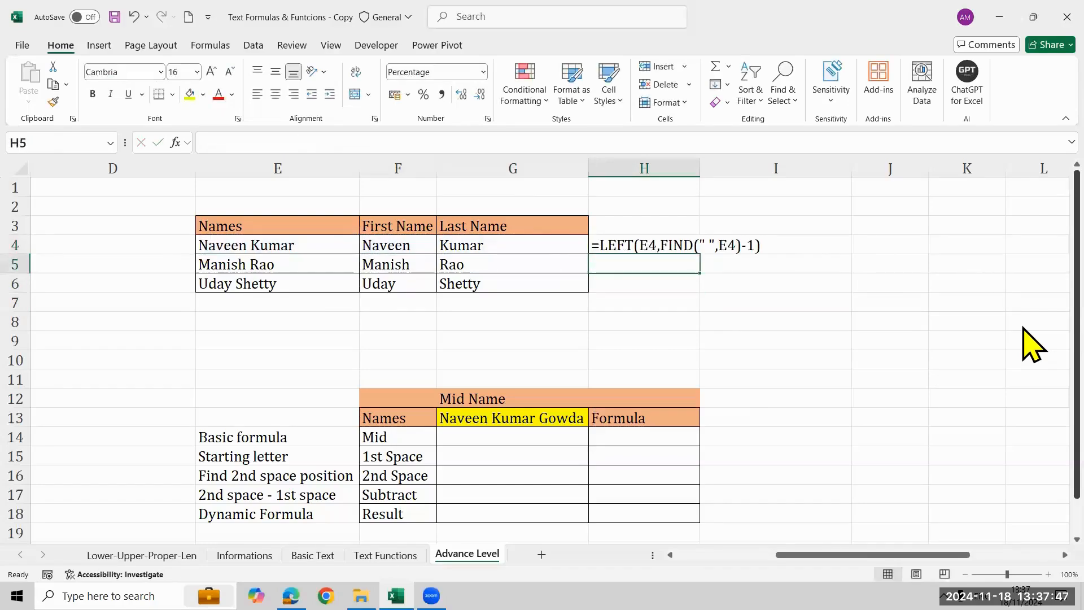
Enter =FORMULATEXT(G4) in H5 to show the last-name formula as text.
{"action": "type", "text": "="}
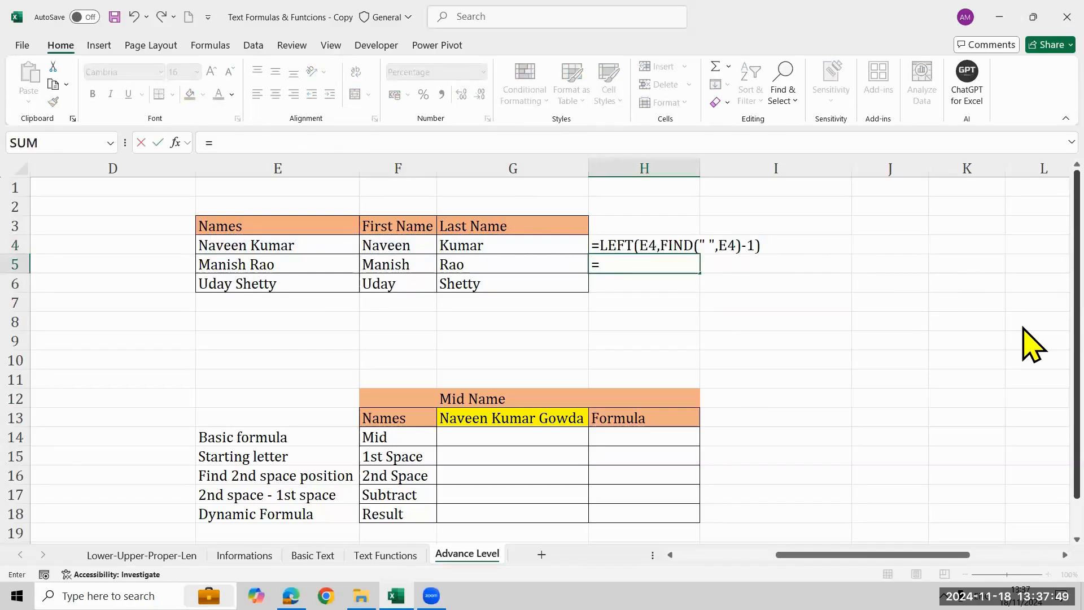
{"action": "type", "text": "form"}
{"action": "key", "text": "Tab"}
{"action": "key", "text": "Left"}
{"action": "key", "text": "Left"}
{"action": "key", "text": "Up"}
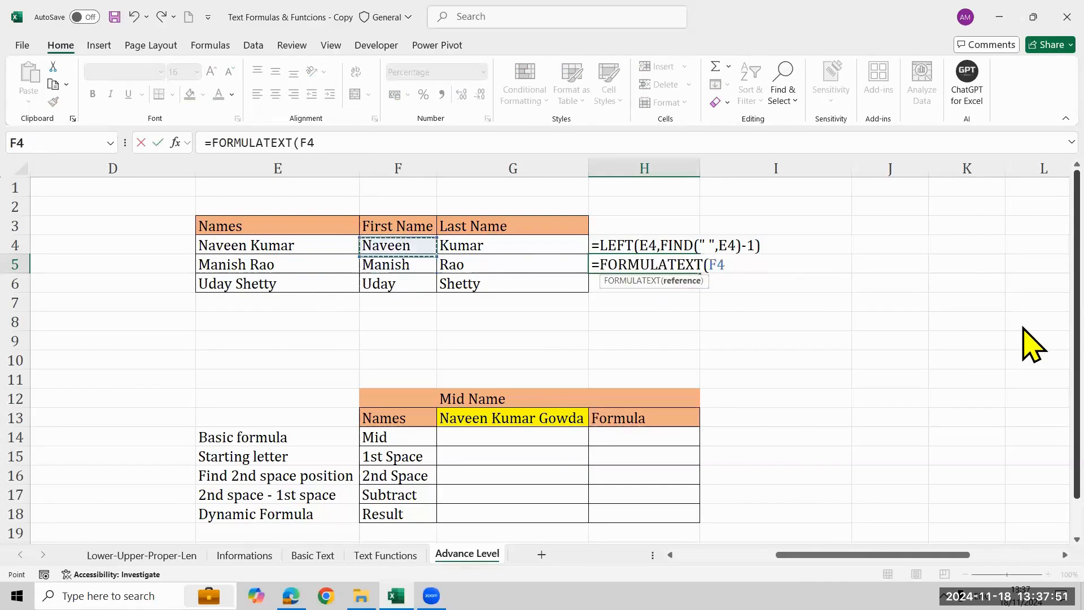
{"action": "key", "text": "Right"}
{"action": "key", "text": "Return"}
Color the two displayed formula texts in H4:H5 red.
{"action": "key", "text": "Up"}
{"action": "key", "text": "Up"}
{"action": "key", "text": "shift+Down"}
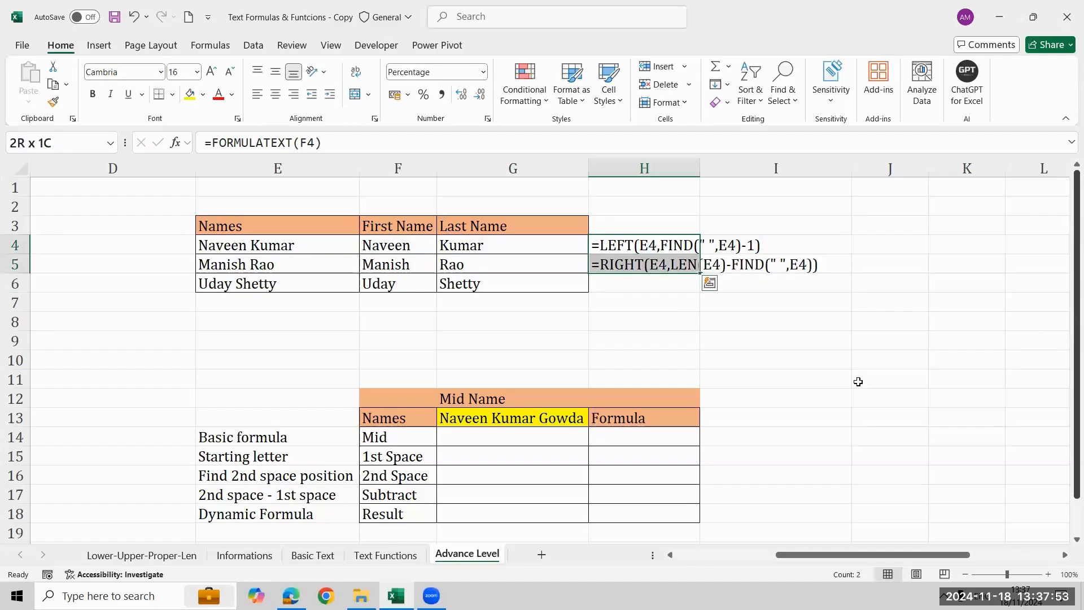
{"action": "left_click", "coordinate": [219, 94]}
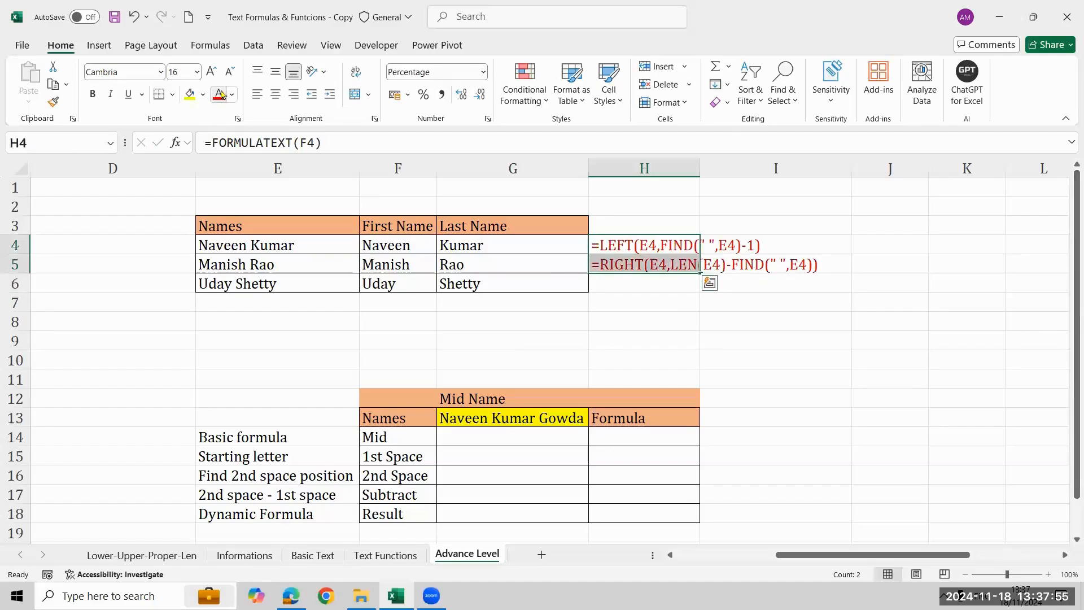
Examine the layout of the Mid Name table and its row labels in F14:F18.
{"action": "key", "text": "Down"}
{"action": "key", "text": "Down"}
{"action": "key", "text": "Down"}
{"action": "key", "text": "Down"}
{"action": "key", "text": "Down"}
{"action": "key", "text": "Down"}
{"action": "key", "text": "Down"}
{"action": "key", "text": "Down"}
{"action": "key", "text": "Down"}
{"action": "key", "text": "Down"}
{"action": "key", "text": "Down"}
{"action": "key", "text": "Down"}
{"action": "key", "text": "Down"}
{"action": "key", "text": "Down"}
{"action": "key", "text": "Down"}
{"action": "key", "text": "Down"}
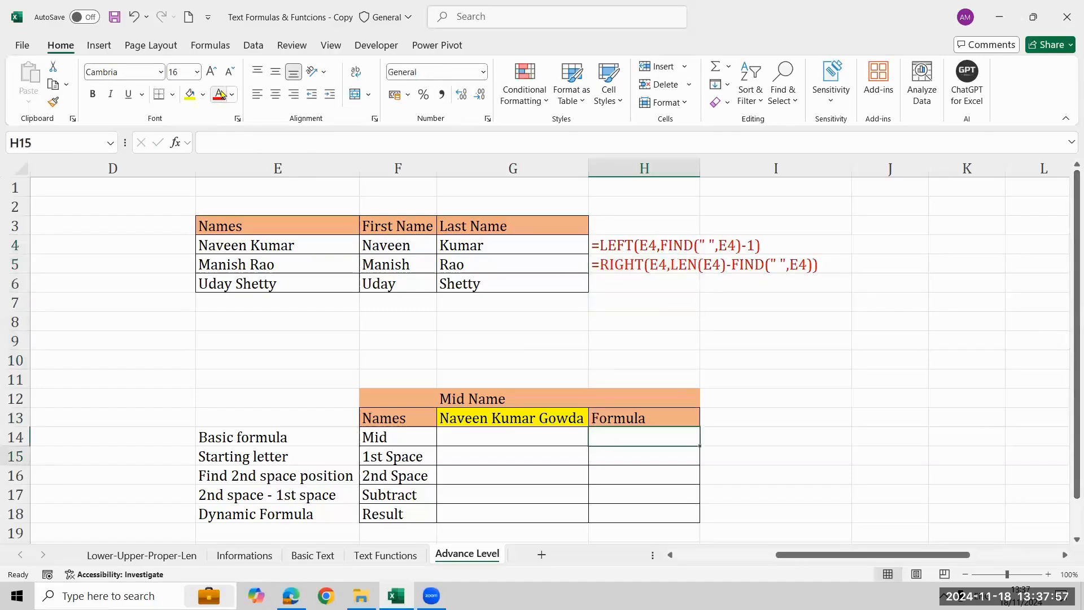
{"action": "key", "text": "Down"}
{"action": "key", "text": "Down"}
{"action": "key", "text": "Down"}
{"action": "key", "text": "Down"}
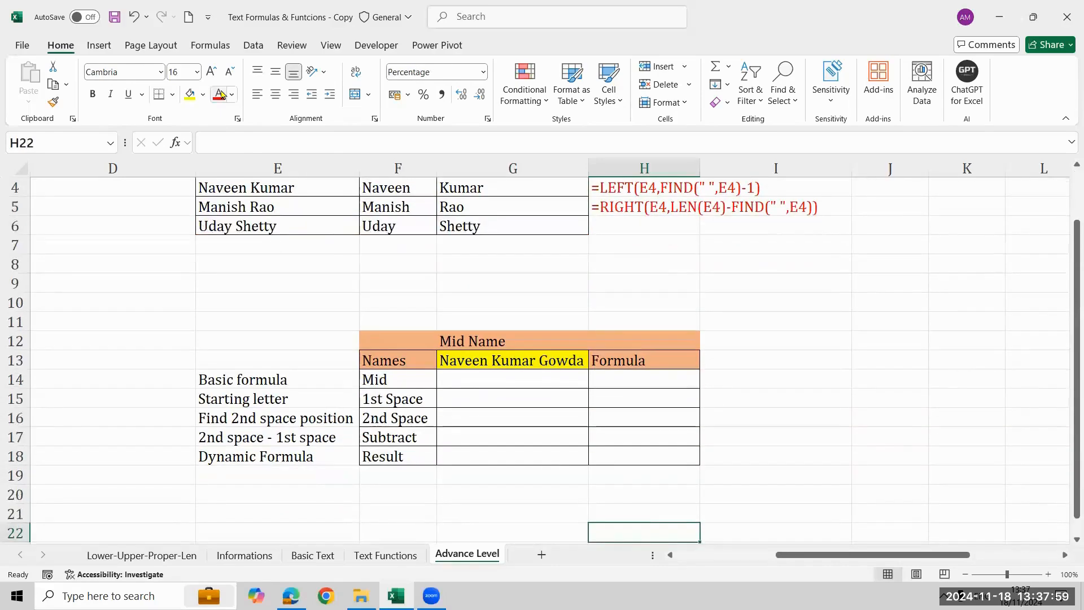
{"action": "key", "text": "Up"}
{"action": "key", "text": "Up"}
{"action": "key", "text": "Up"}
{"action": "key", "text": "Up"}
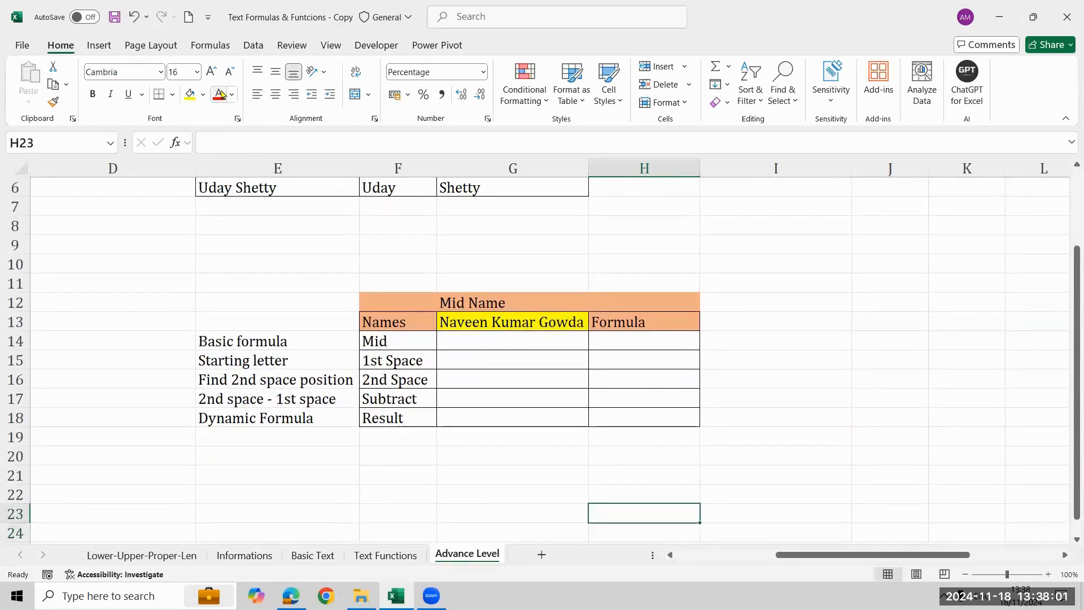
{"action": "key", "text": "Up"}
{"action": "key", "text": "Up"}
{"action": "key", "text": "Up"}
{"action": "key", "text": "Up"}
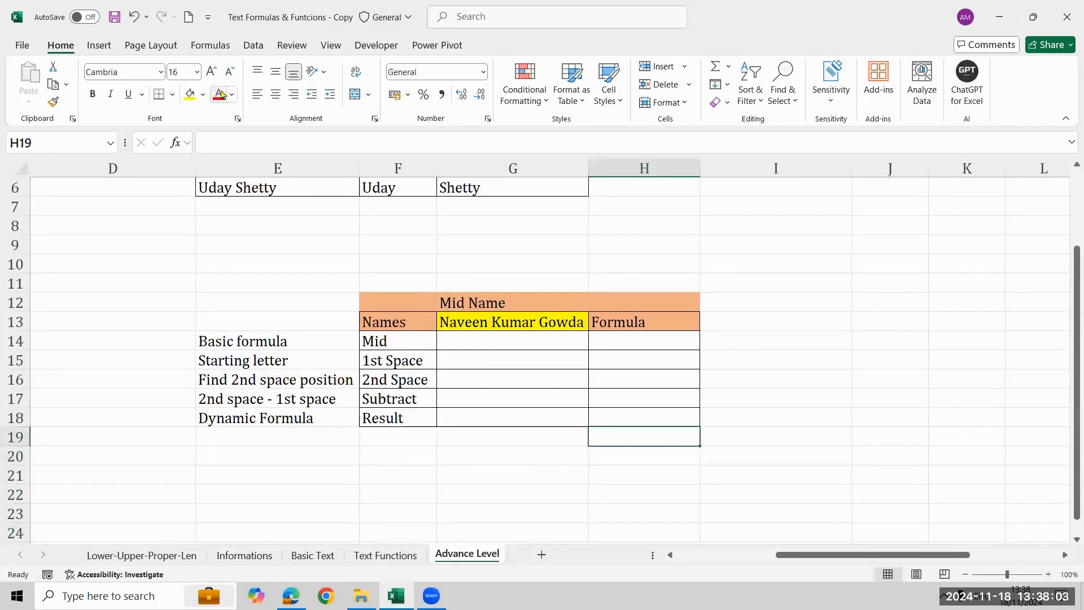
{"action": "key", "text": "Left"}
{"action": "key", "text": "Up"}
{"action": "key", "text": "Up"}
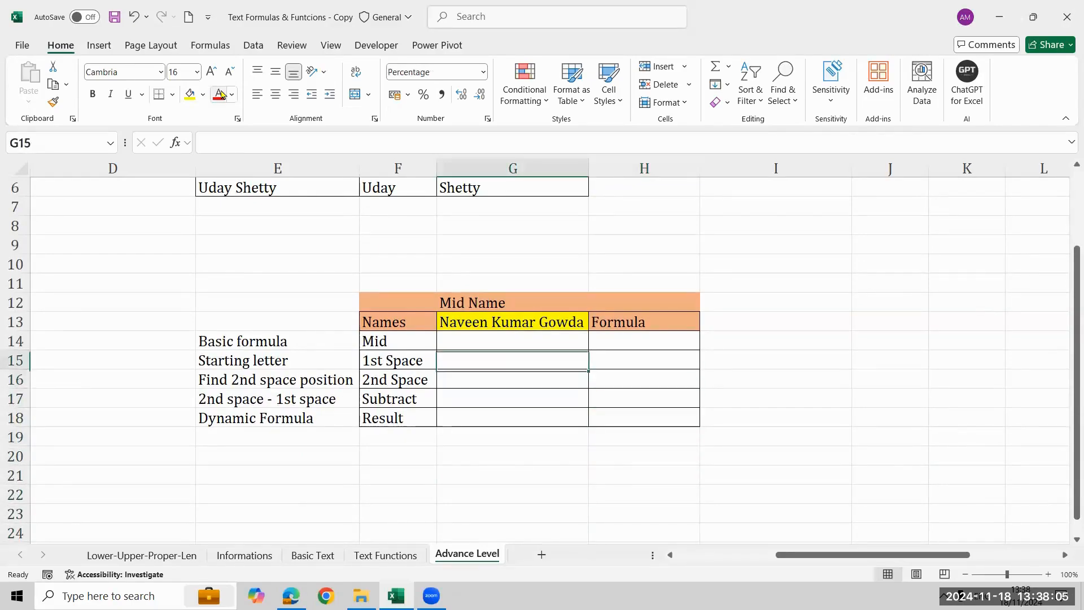
{"action": "key", "text": "Left"}
{"action": "key", "text": "shift+Down"}
{"action": "key", "text": "shift+Down"}
{"action": "key", "text": "shift+Down"}
{"action": "key", "text": "shift+Down"}
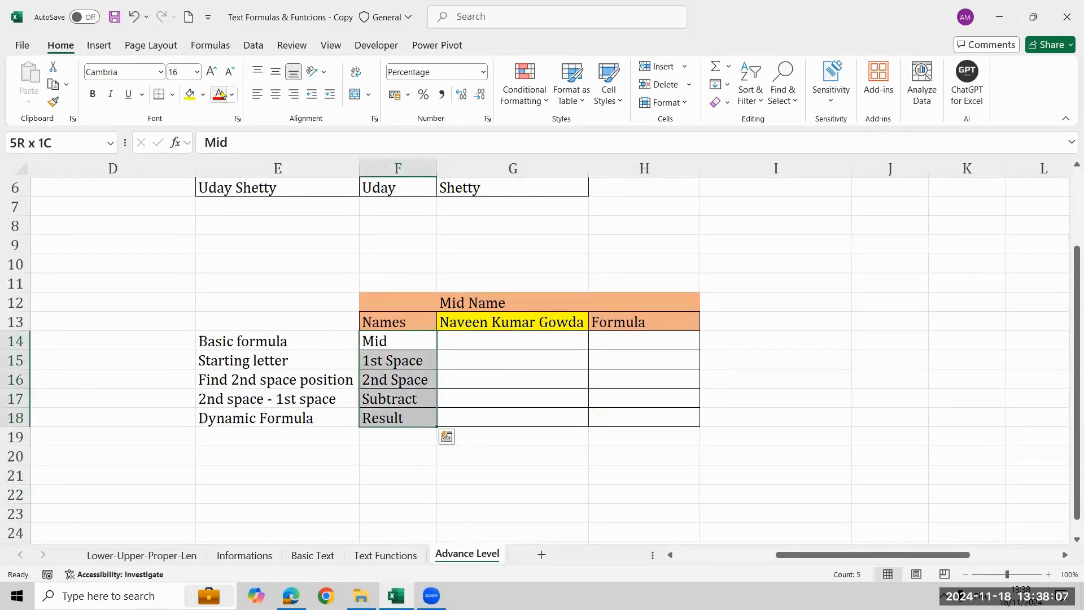
{"action": "key", "text": "Up"}
{"action": "key", "text": "Up"}
{"action": "key", "text": "Up"}
{"action": "key", "text": "Up"}
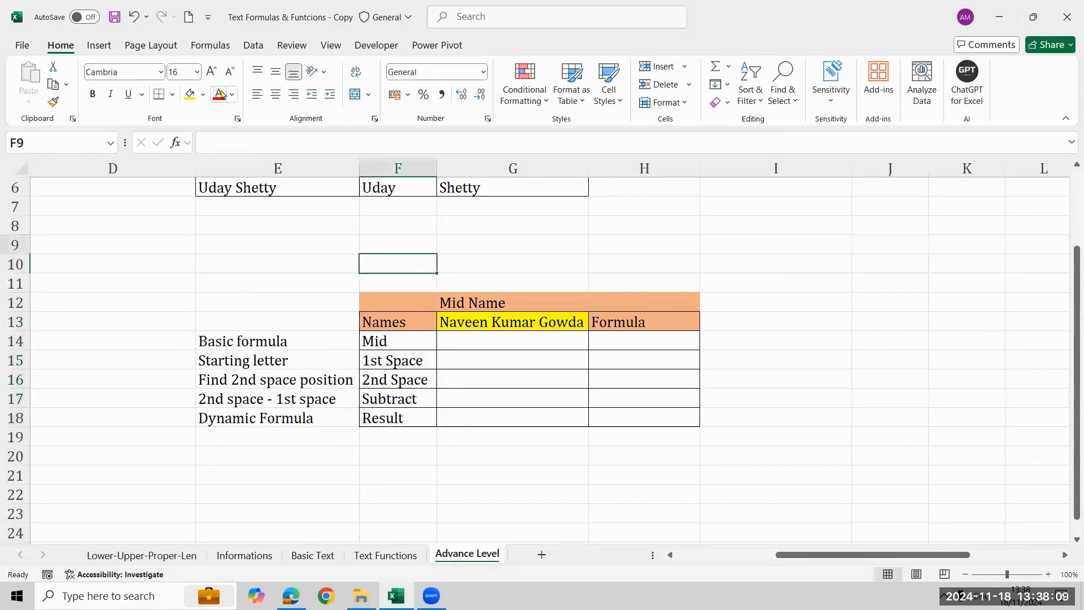
Enter 60% in G10 above the Mid Name table and clear the cell again.
{"action": "key", "text": "Right"}
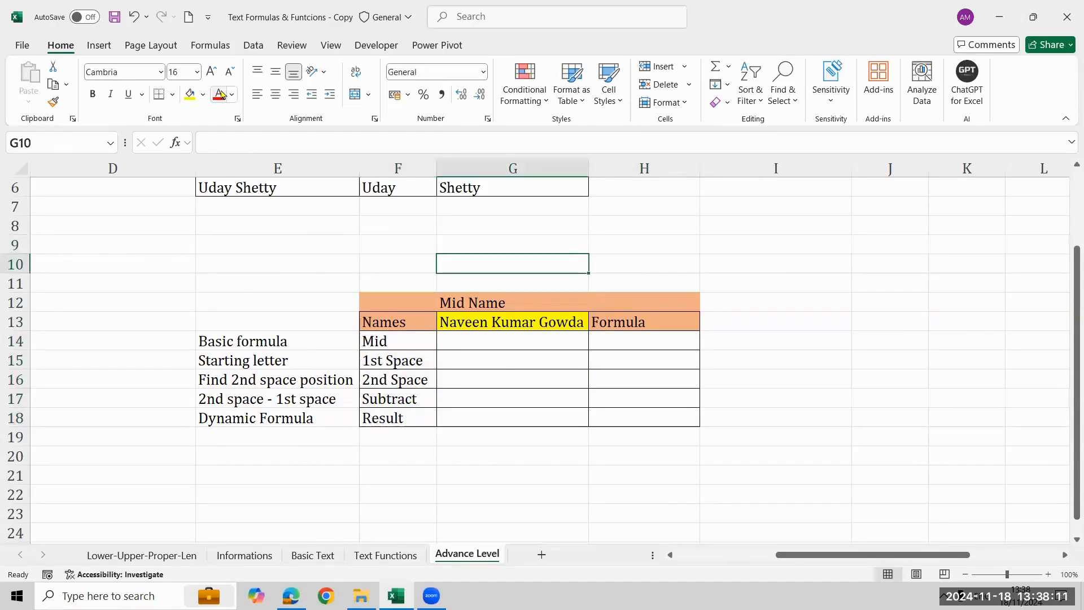
{"action": "type", "text": "60%"}
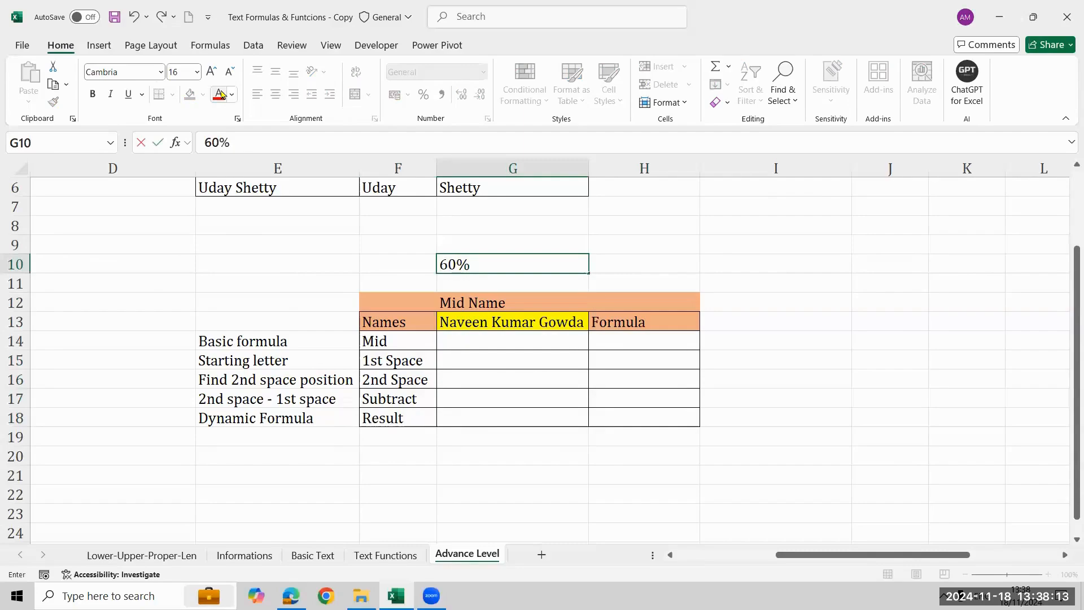
{"action": "key", "text": "Return"}
{"action": "key", "text": "Up"}
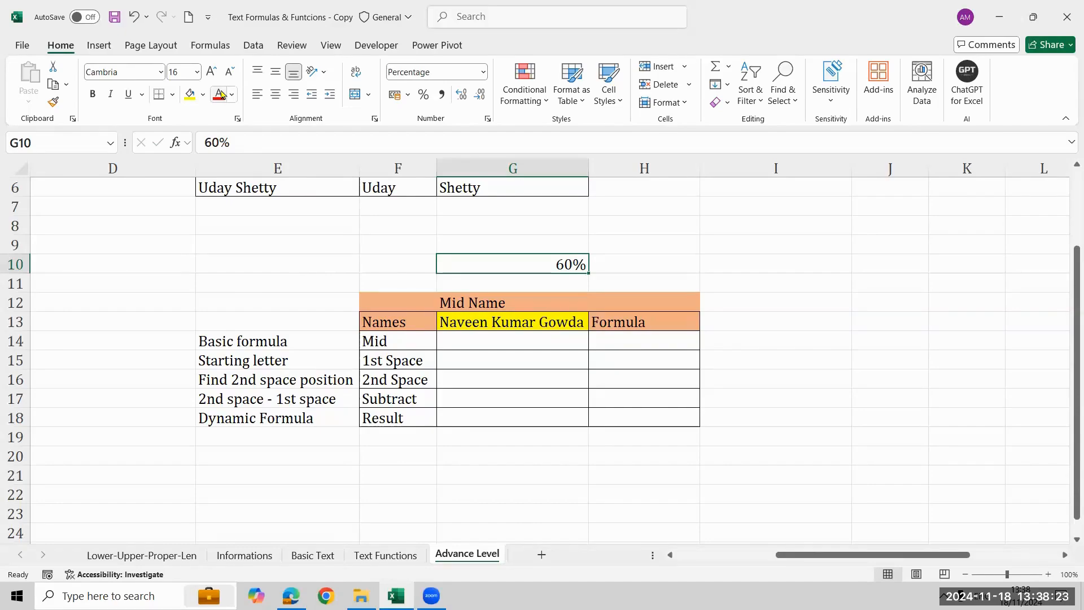
{"action": "left_click", "coordinate": [222, 94]}
{"action": "key", "text": "Delete"}
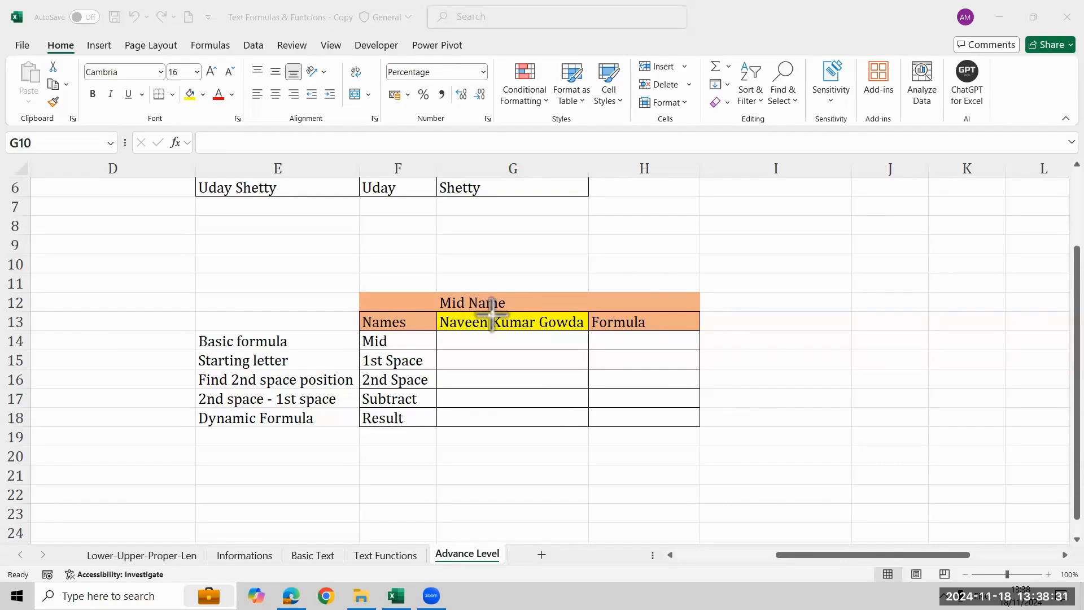
{"action": "mouse_move", "coordinate": [491, 313]}
{"action": "left_mouse_down"}
{"action": "mouse_move", "coordinate": [504, 332]}
{"action": "mouse_move", "coordinate": [535, 336]}
{"action": "left_mouse_up"}
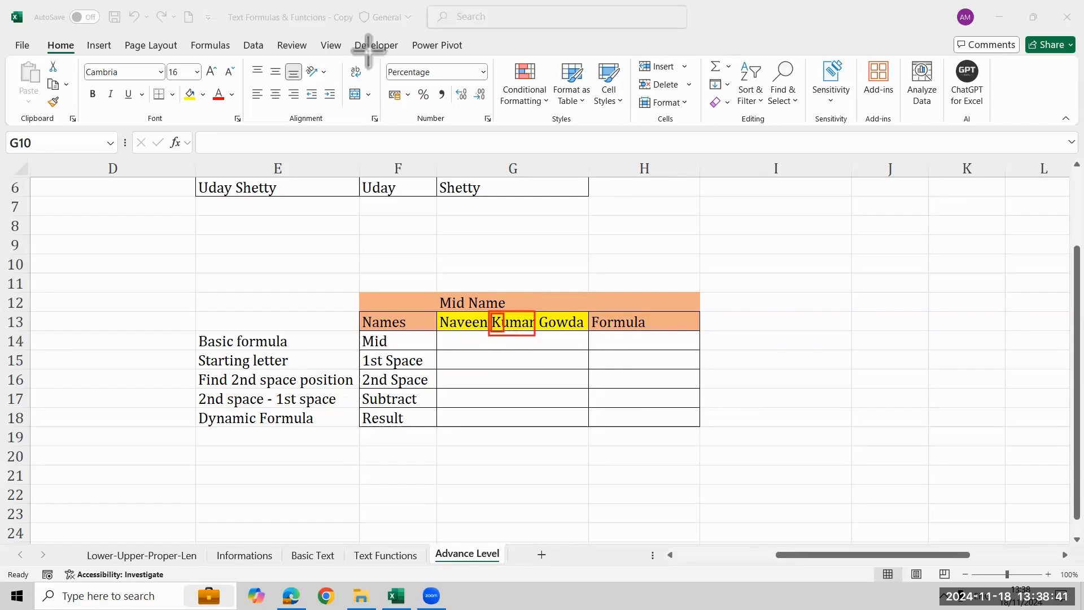
{"action": "key", "text": "Escape"}
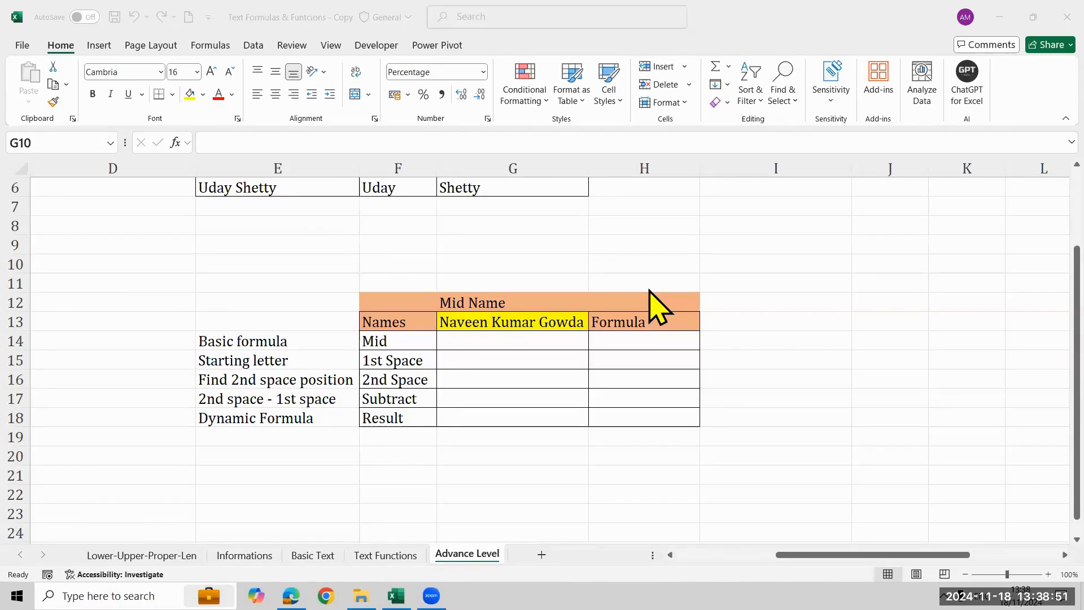
Enter =MID(G13,8,5) in G14 to extract the middle name from the full name.
{"action": "left_click", "coordinate": [550, 341]}
{"action": "type", "text": "="}
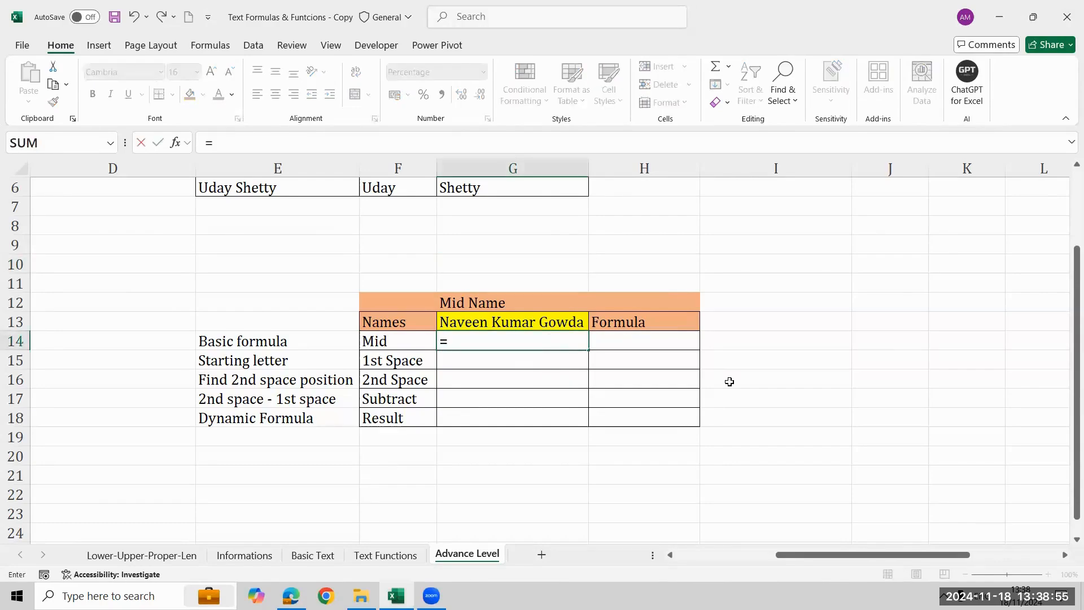
{"action": "type", "text": "mid"}
{"action": "key", "text": "Tab"}
{"action": "key", "text": "Up"}
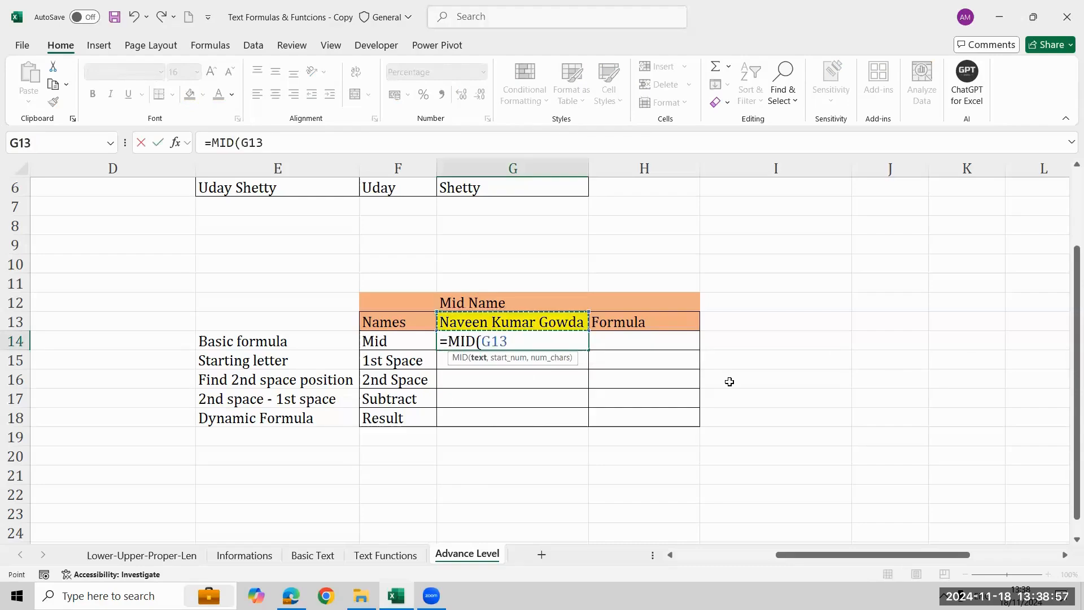
{"action": "type", "text": ","}
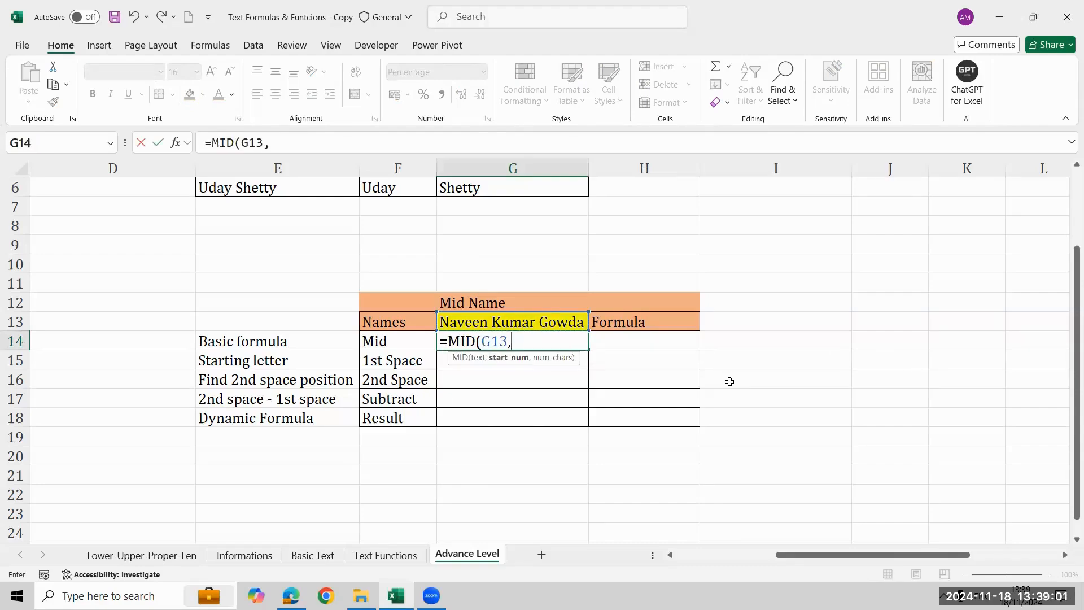
{"action": "type", "text": "8,"}
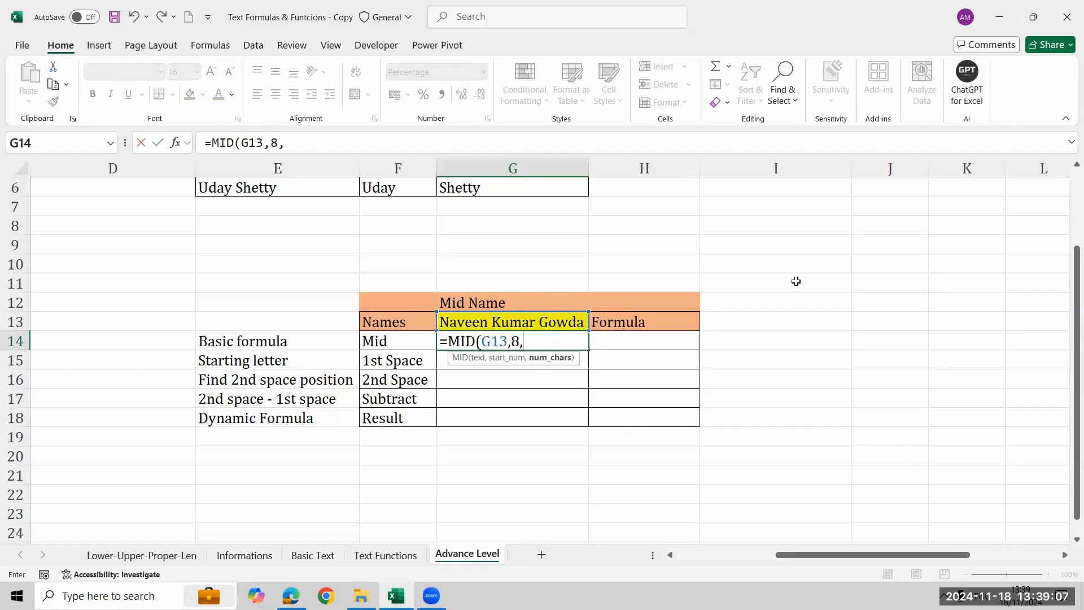
{"action": "type", "text": "5)"}
{"action": "key", "text": "Return"}
Add the note "k 8th letter & 5 text char" in I14 beside the basic formula row.
{"action": "key", "text": "Up"}
{"action": "key", "text": "Right"}
{"action": "key", "text": "Right"}
{"action": "key", "text": "Right"}
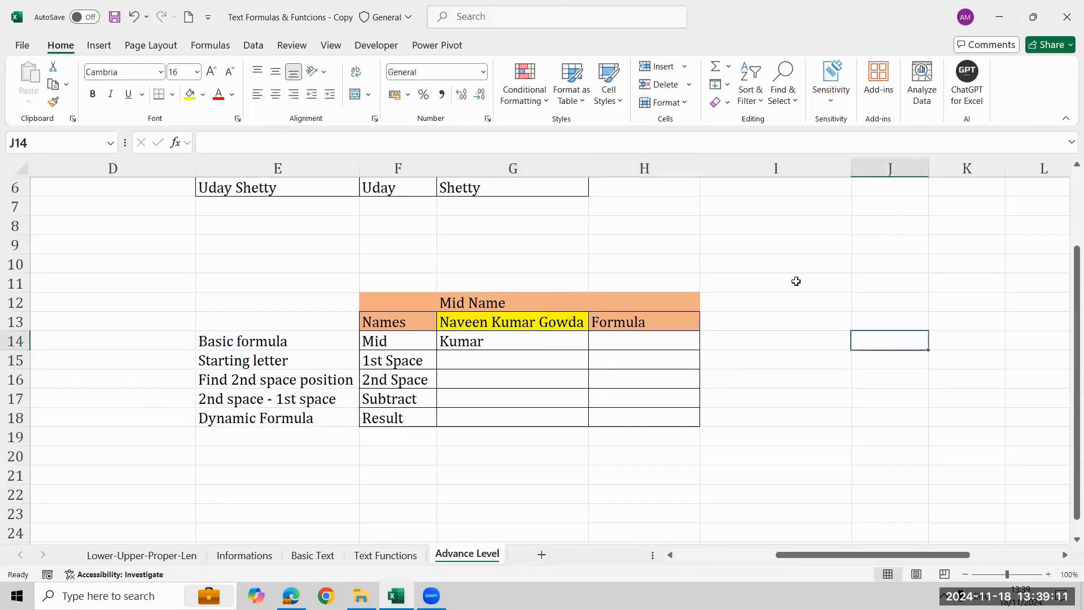
{"action": "key", "text": "Left"}
{"action": "key", "text": "Right"}
{"action": "key", "text": "Right"}
{"action": "key", "text": "Left"}
{"action": "key", "text": "Left"}
{"action": "key", "text": "Left"}
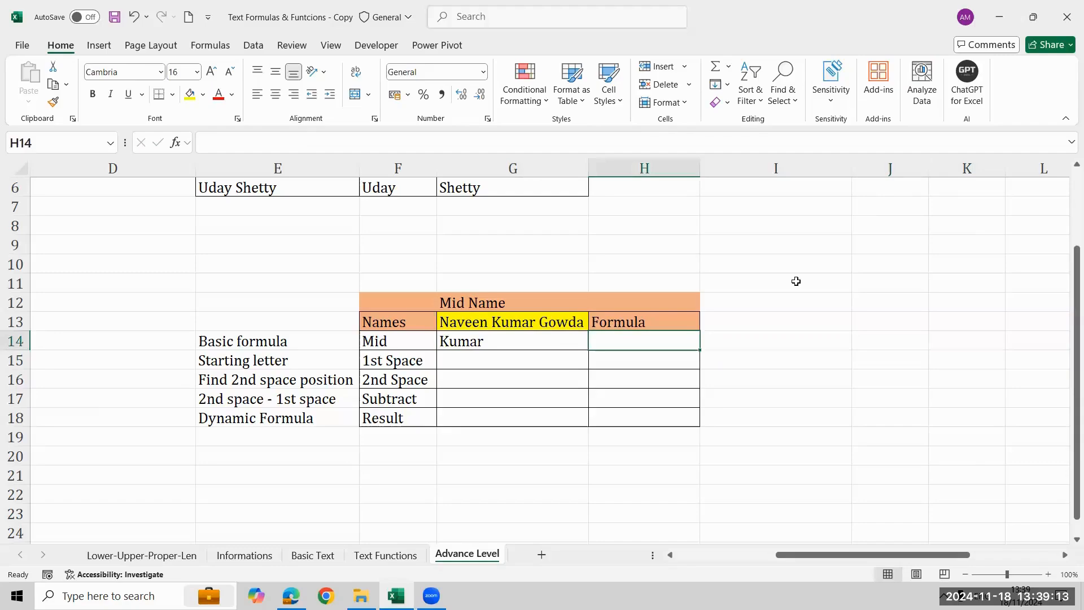
{"action": "key", "text": "Right"}
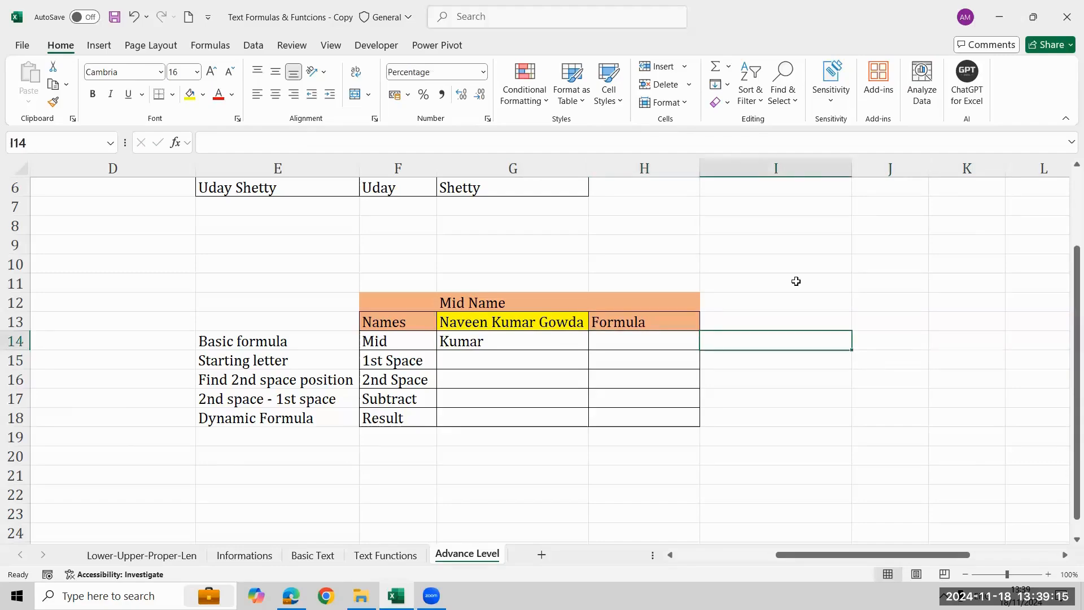
{"action": "type", "text": "k"}
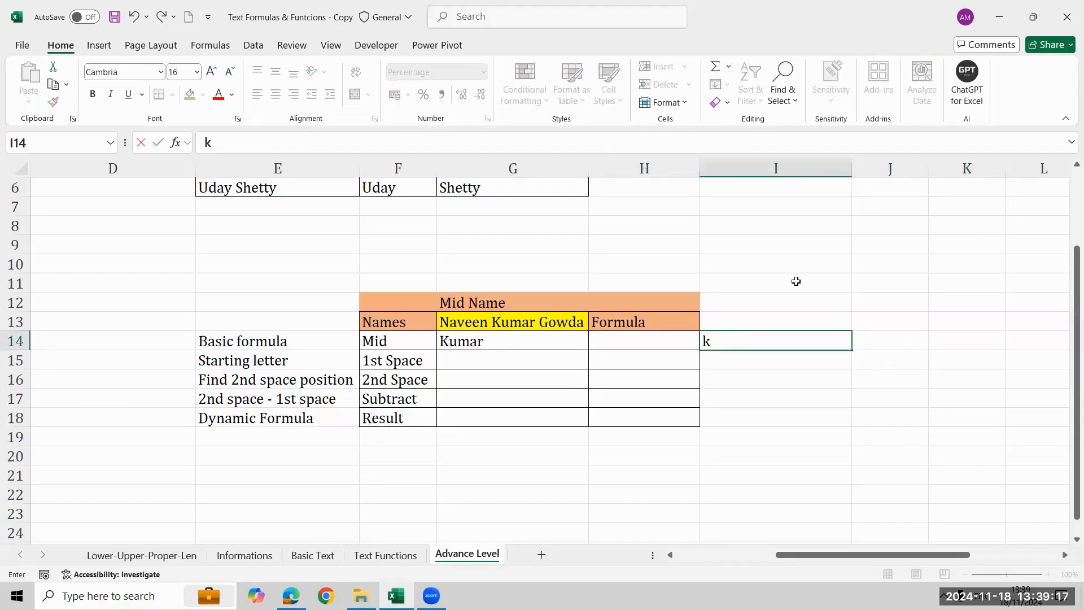
{"action": "type", "text": " 5"}
{"action": "key", "text": "BackSpace"}
{"action": "key", "text": "BackSpace"}
{"action": "type", "text": "8th le"}
{"action": "type", "text": "f"}
{"action": "type", "text": "ter &"}
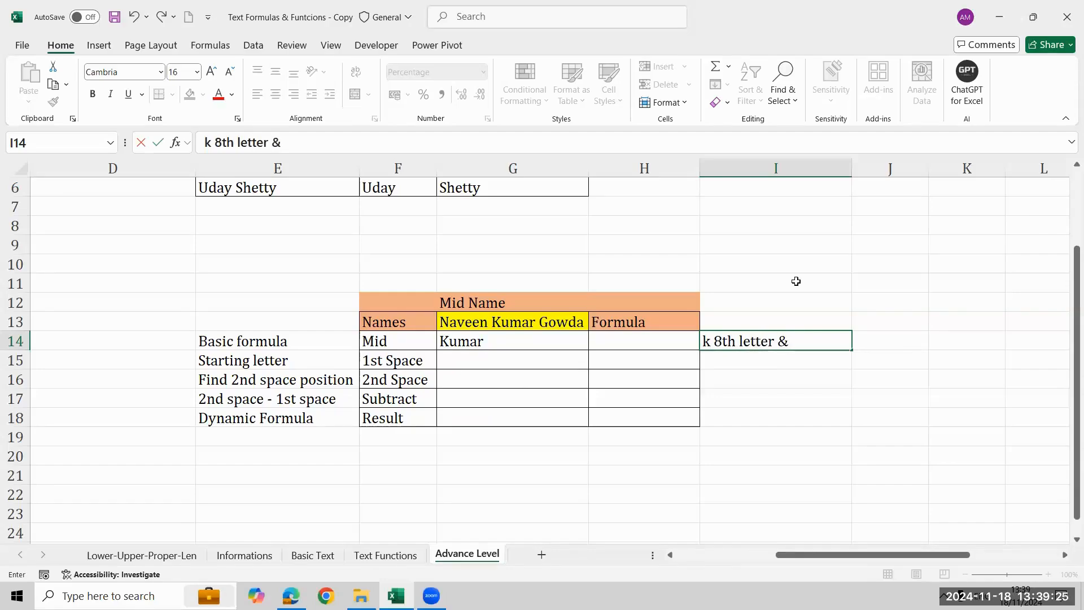
{"action": "type", "text": " 5 text char"}
{"action": "key", "text": "Return"}
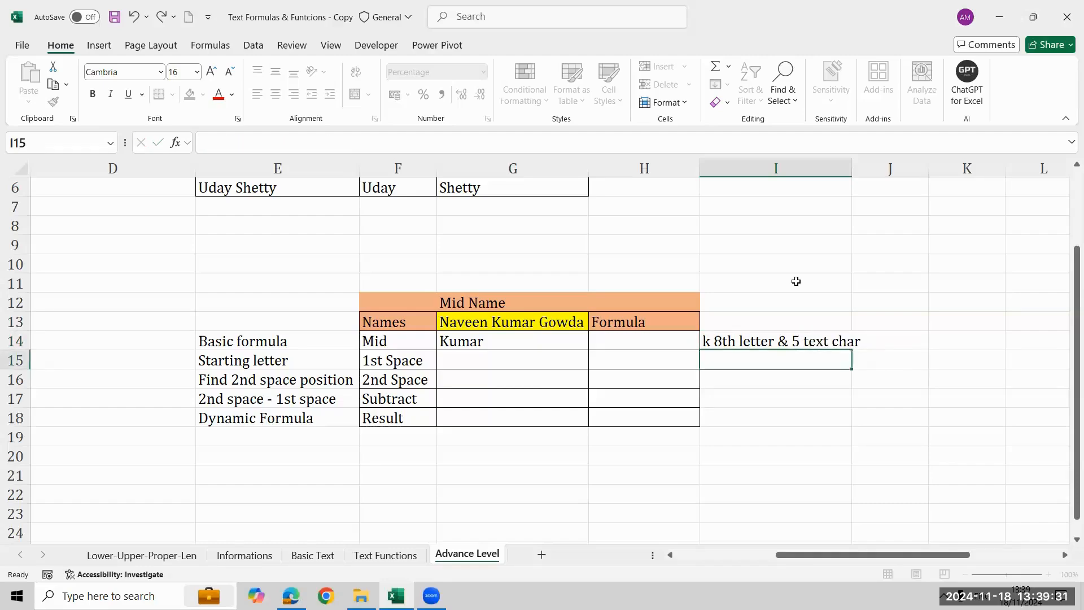
Enter =FORMULATEXT(G14) in H14 to show the MID formula as text.
{"action": "key", "text": "Up"}
{"action": "key", "text": "Left"}
{"action": "key", "text": "Left"}
{"action": "key", "text": "Right"}
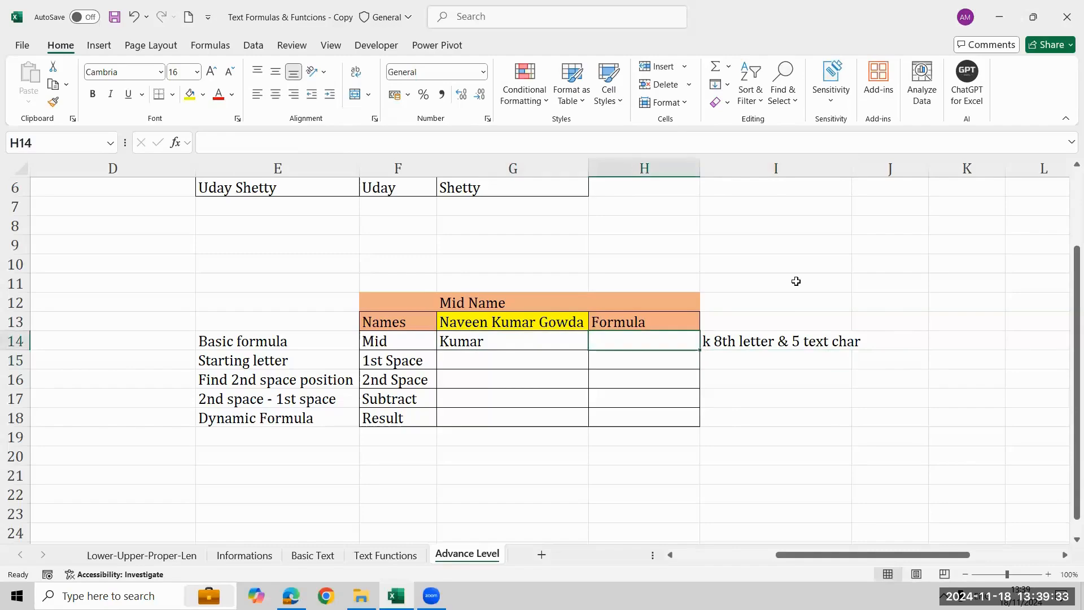
{"action": "type", "text": "=f"}
{"action": "key", "text": "Tab"}
{"action": "key", "text": "Left"}
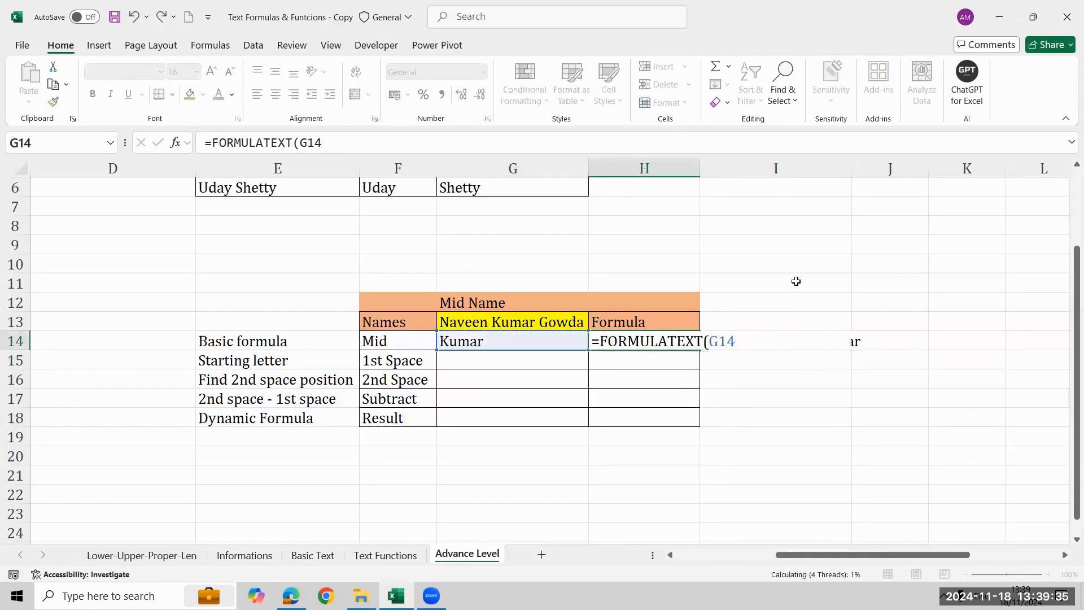
{"action": "key", "text": "ctrl+Return"}
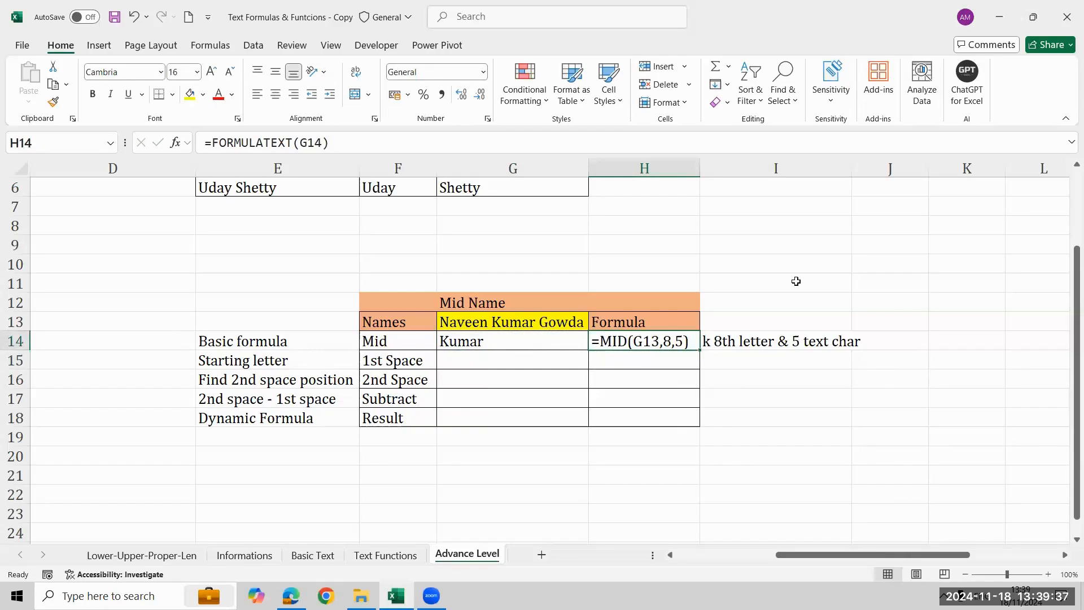
Enter =FIND(" ",G13)+1 in G15 for the middle name's starting position and format the cell as General.
{"action": "key", "text": "Left"}
{"action": "key", "text": "Left"}
{"action": "key", "text": "Left"}
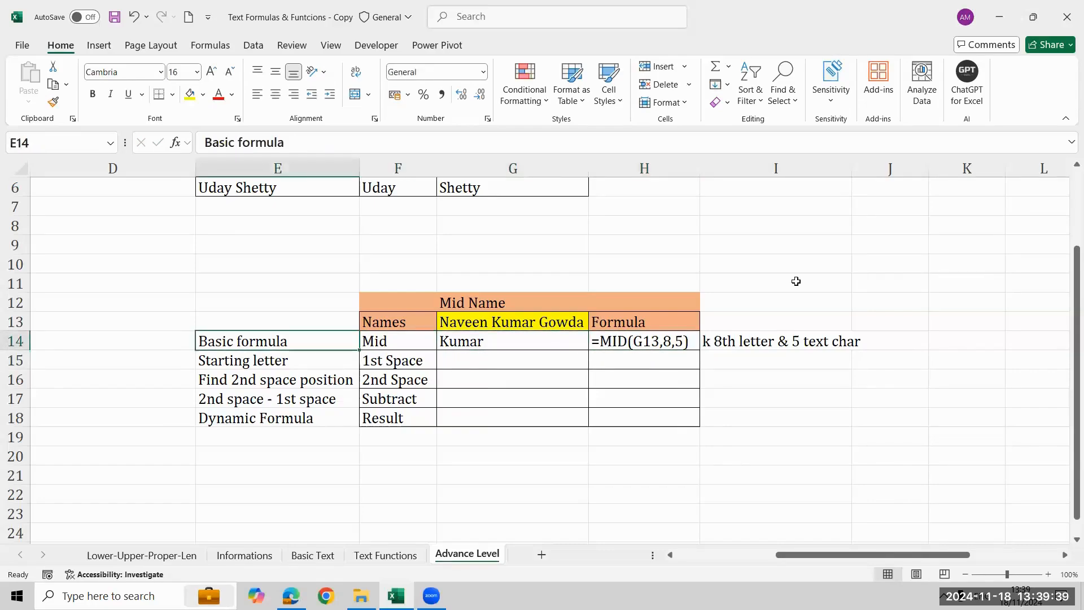
{"action": "key", "text": "Down"}
{"action": "key", "text": "Right"}
{"action": "key", "text": "Right"}
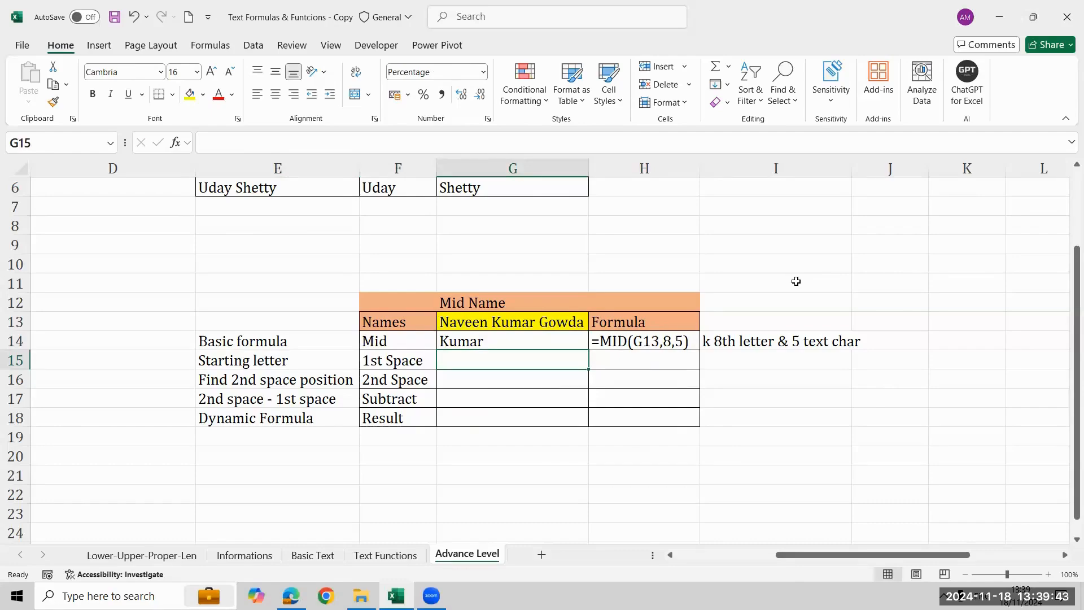
{"action": "type", "text": "=fi"}
{"action": "key", "text": "Tab"}
{"action": "type", "text": "\" \""}
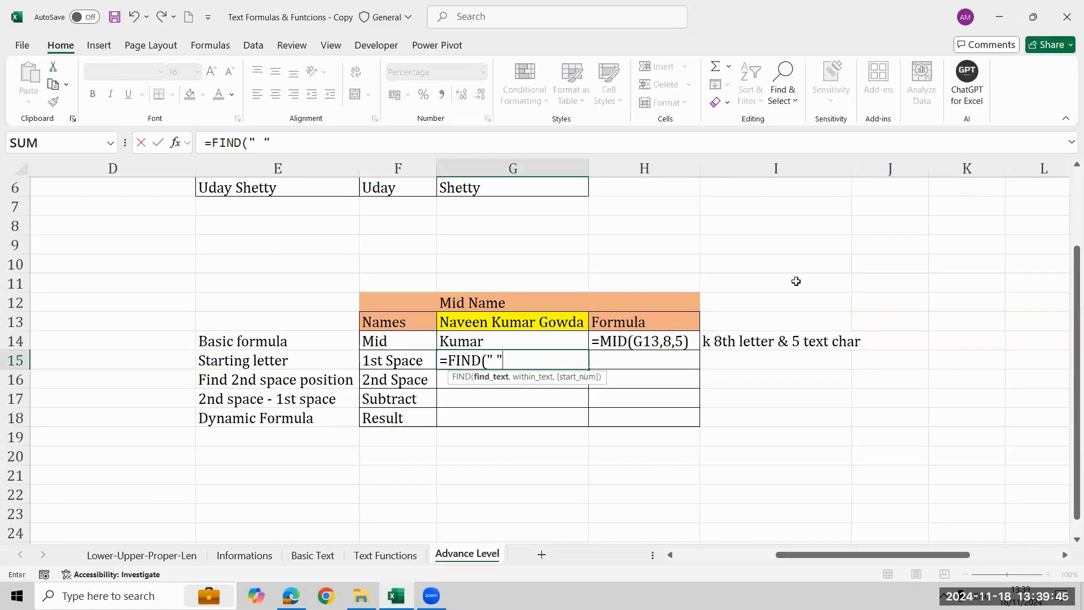
{"action": "type", "text": ","}
{"action": "key", "text": "Up"}
{"action": "key", "text": "Up"}
{"action": "type", "text": ")"}
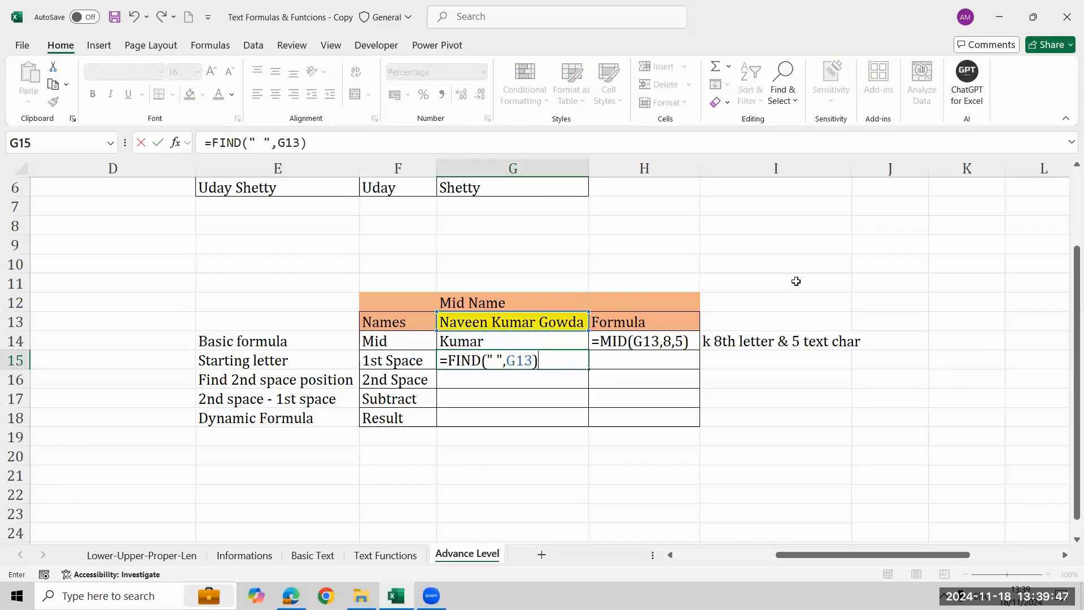
{"action": "type", "text": "+1"}
{"action": "key", "text": "ctrl+Return"}
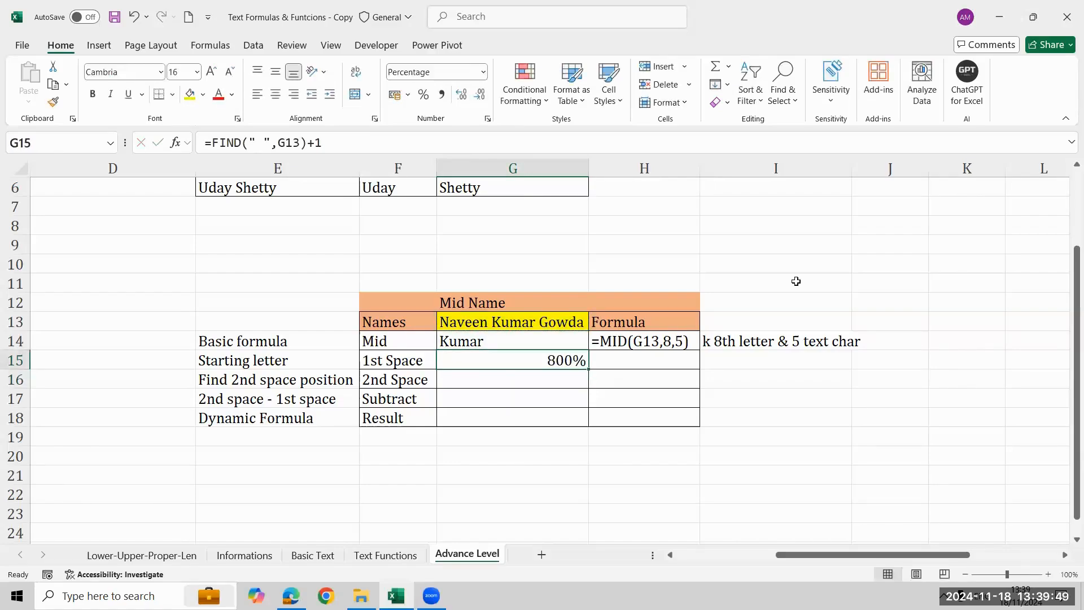
{"action": "key", "text": "ctrl+shift+grave"}
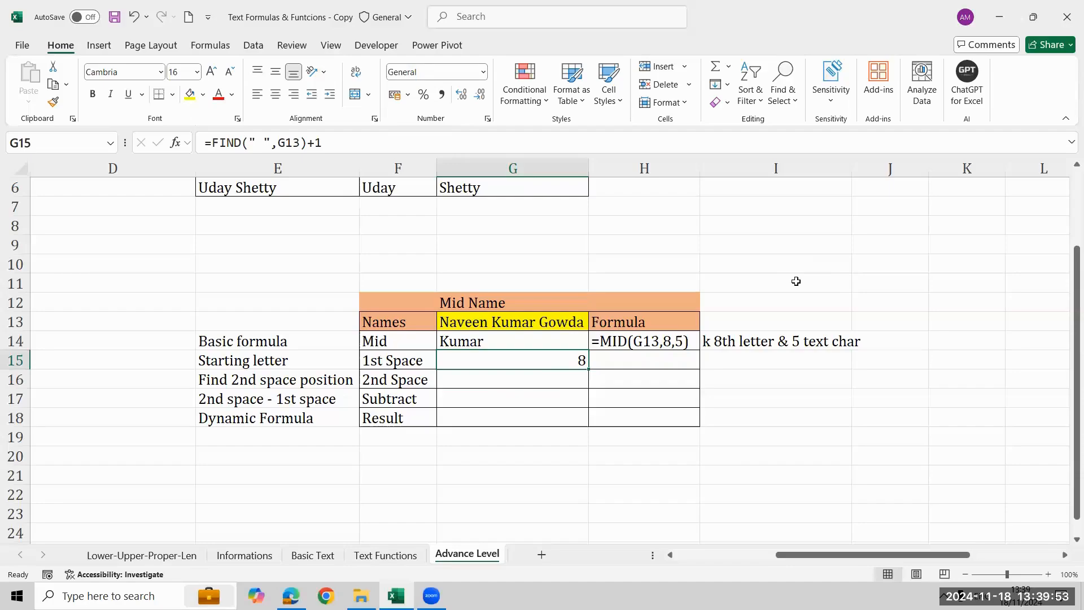
Add the note "K" in I15 beside the 1st Space row.
{"action": "key", "text": "Right"}
{"action": "key", "text": "Right"}
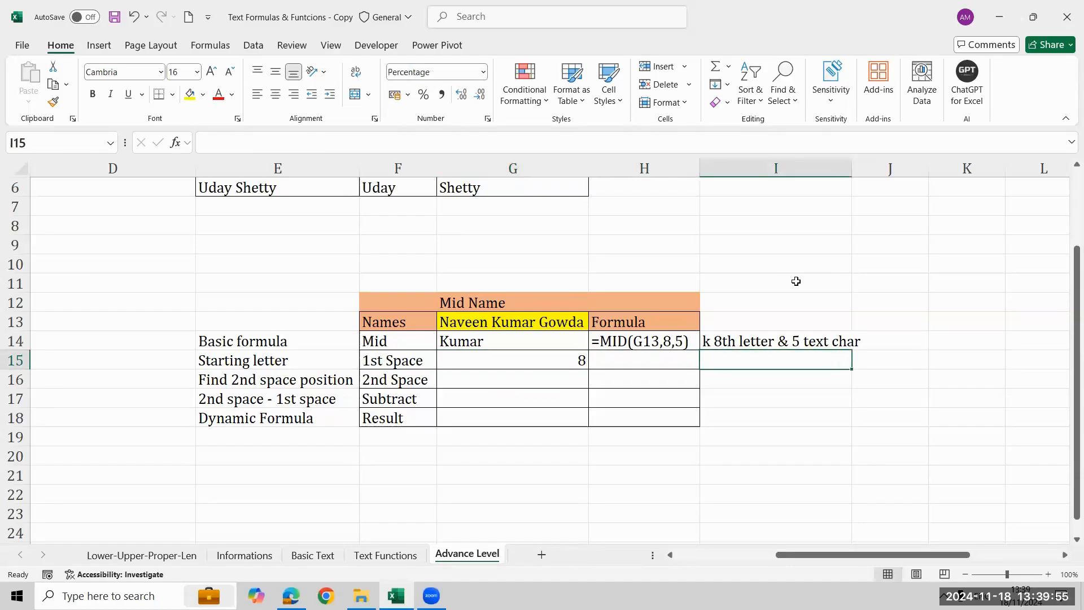
{"action": "type", "text": "K"}
{"action": "key", "text": "BackSpace"}
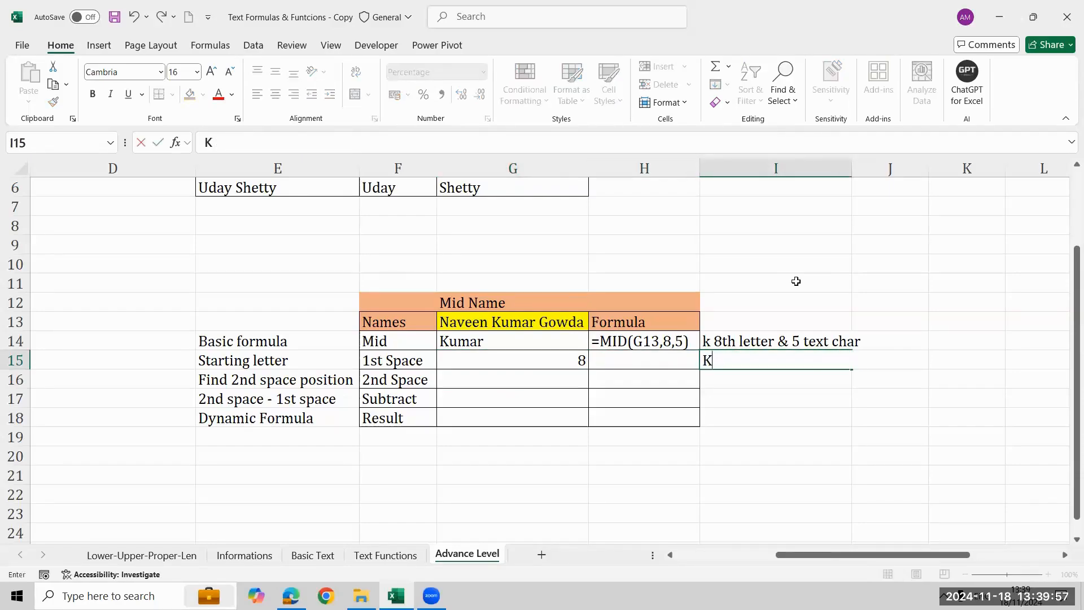
{"action": "key", "text": "Return"}
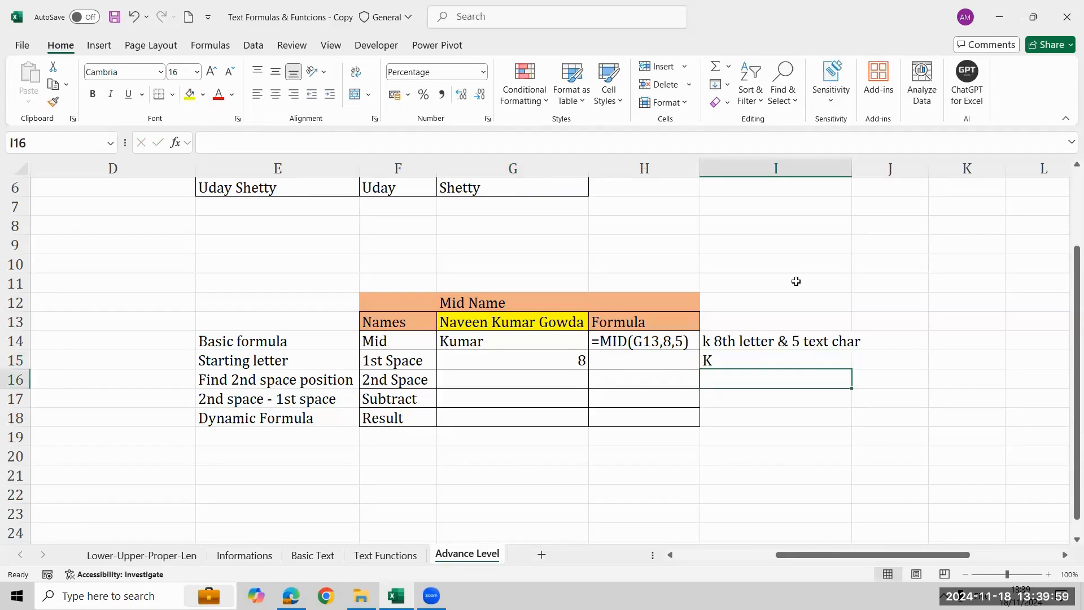
Enter =FIND(" ",G13,FIND(" ",G13)+1) in G16 for the second space's position and format the cell as General.
{"action": "key", "text": "Left"}
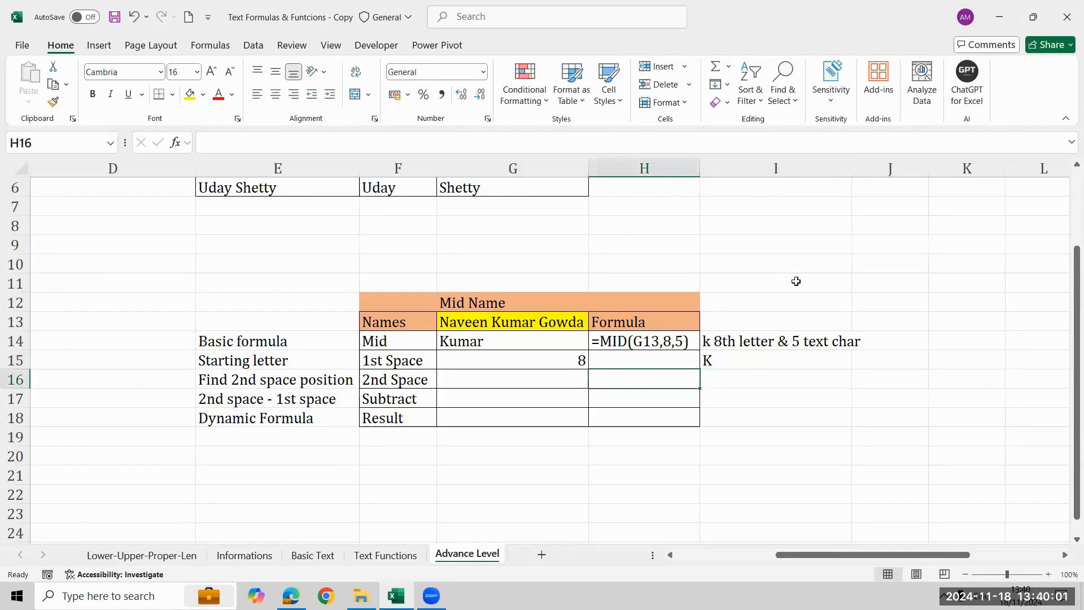
{"action": "key", "text": "Left"}
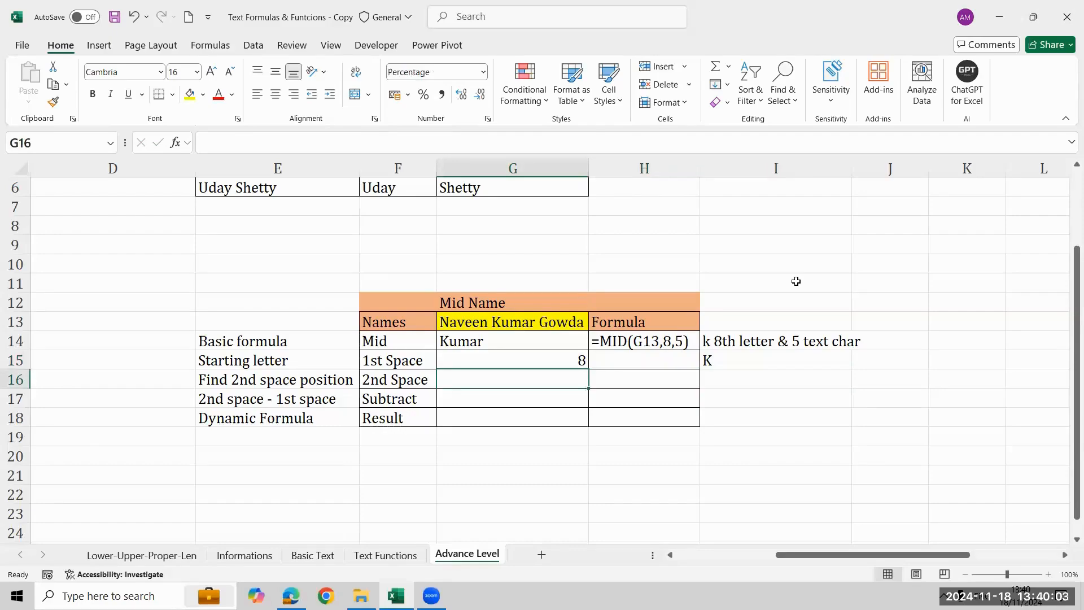
{"action": "type", "text": "="}
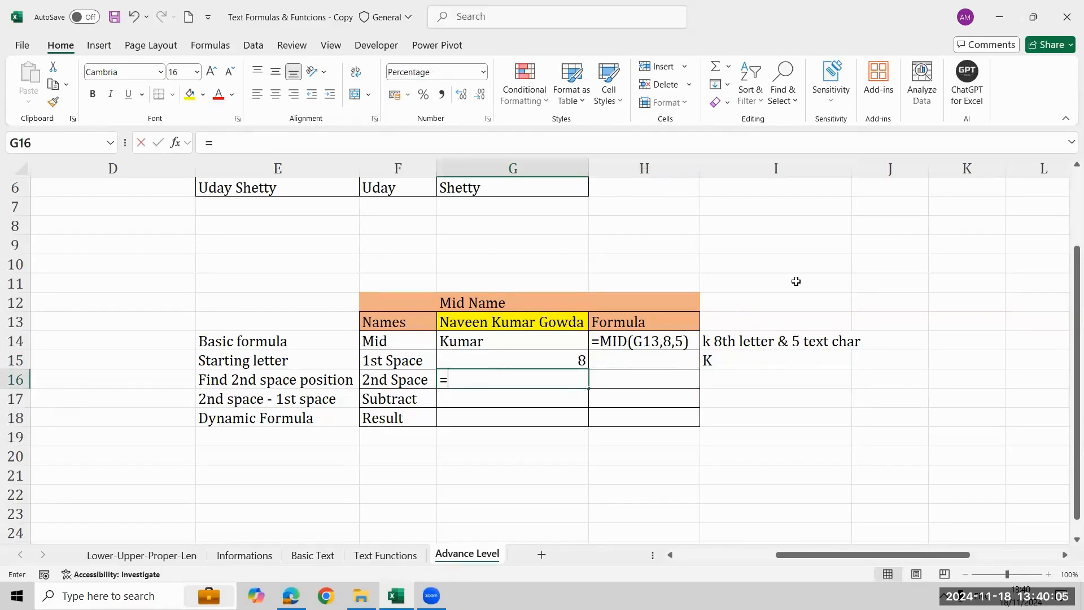
{"action": "type", "text": "FIND(\" \","}
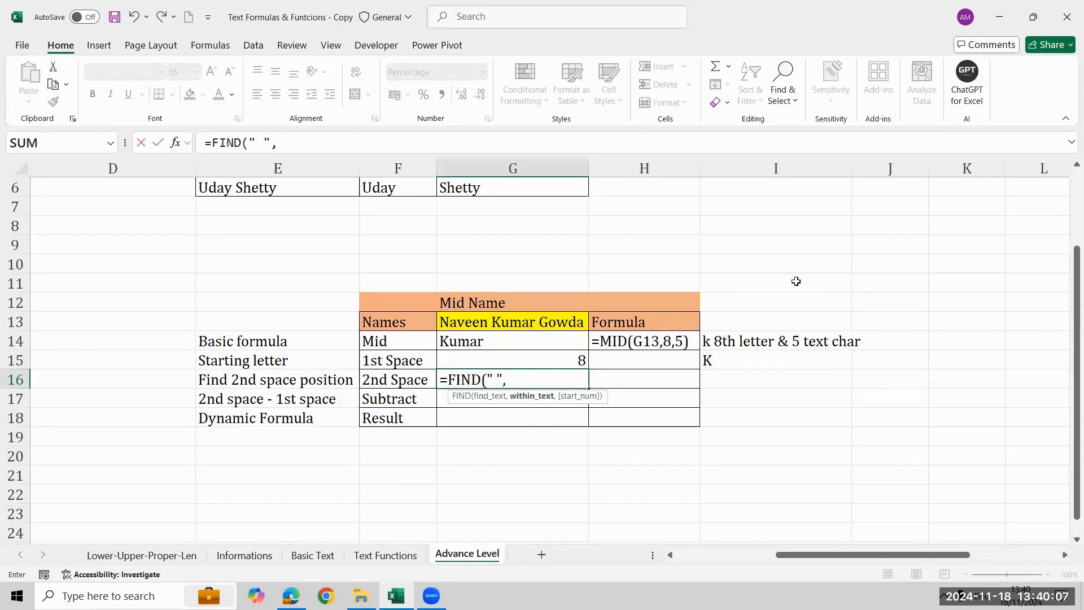
{"action": "key", "text": "Up"}
{"action": "key", "text": "Up"}
{"action": "key", "text": "Up"}
{"action": "type", "text": ","}
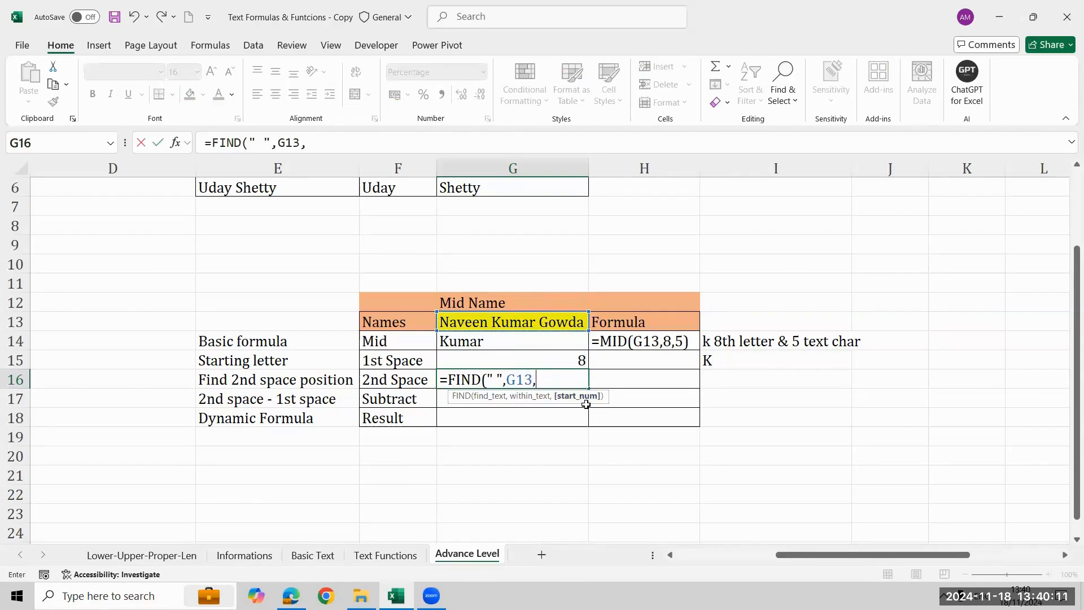
{"action": "type", "text": "FIND(\" \","}
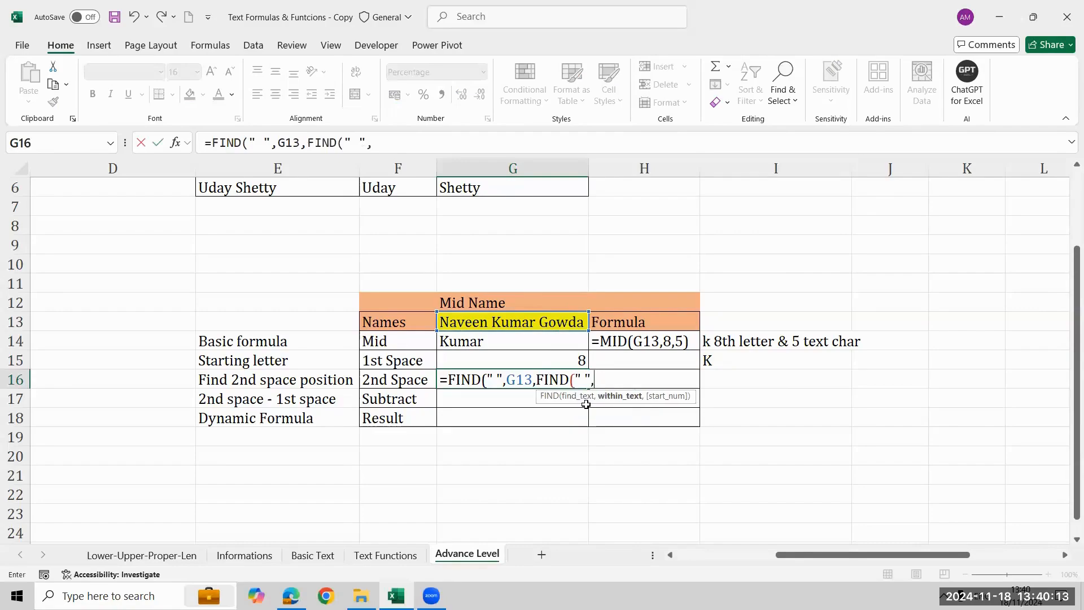
{"action": "key", "text": "Up"}
{"action": "key", "text": "Up"}
{"action": "key", "text": "Up"}
{"action": "type", "text": ")"}
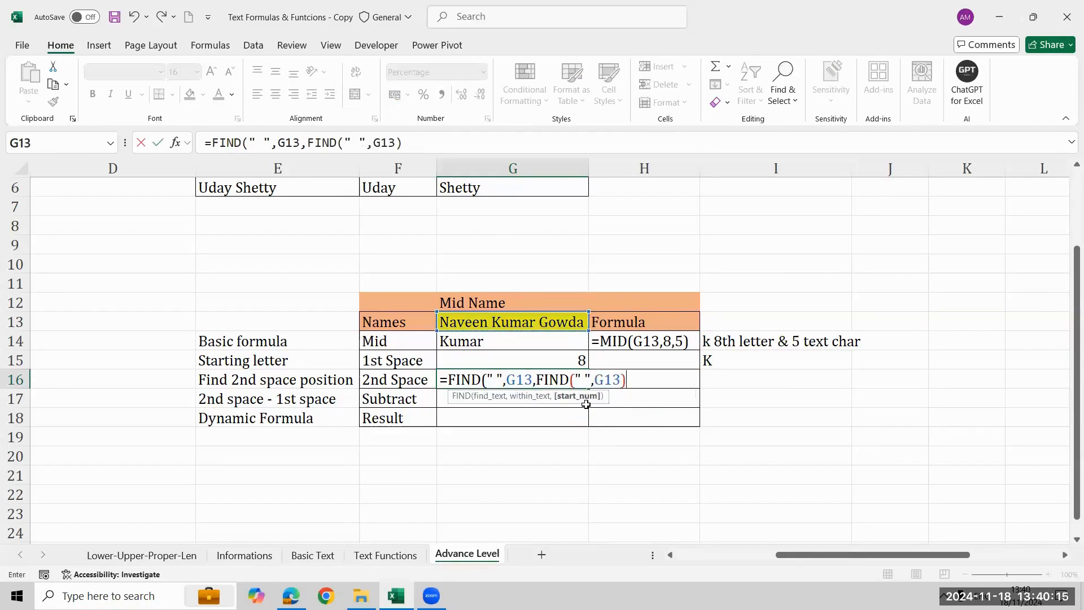
{"action": "type", "text": "+1)"}
{"action": "key", "text": "Up"}
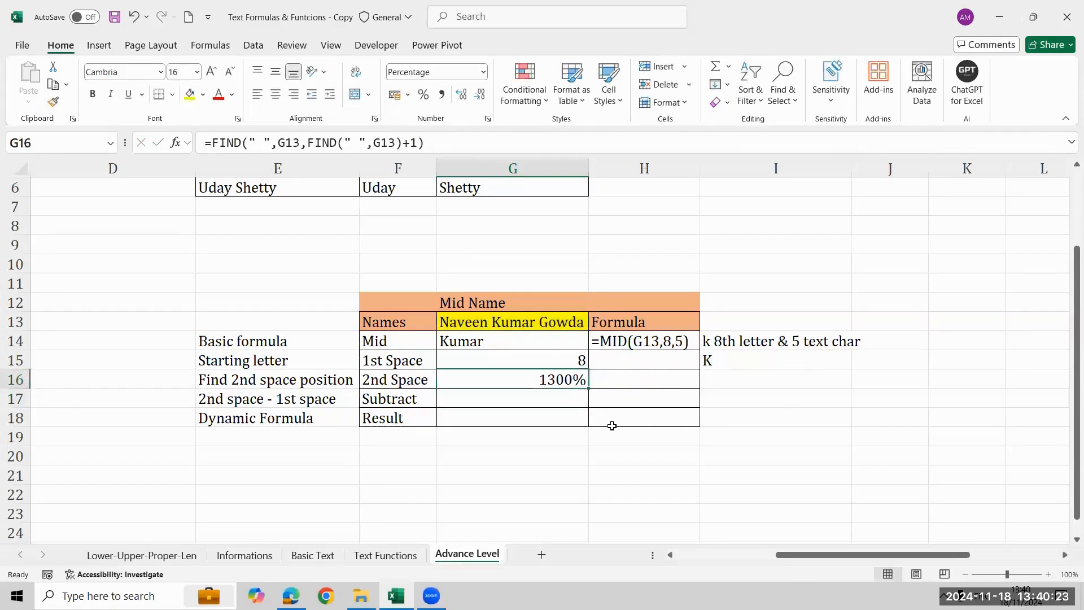
{"action": "key", "text": "ctrl+shift+asciitilde"}
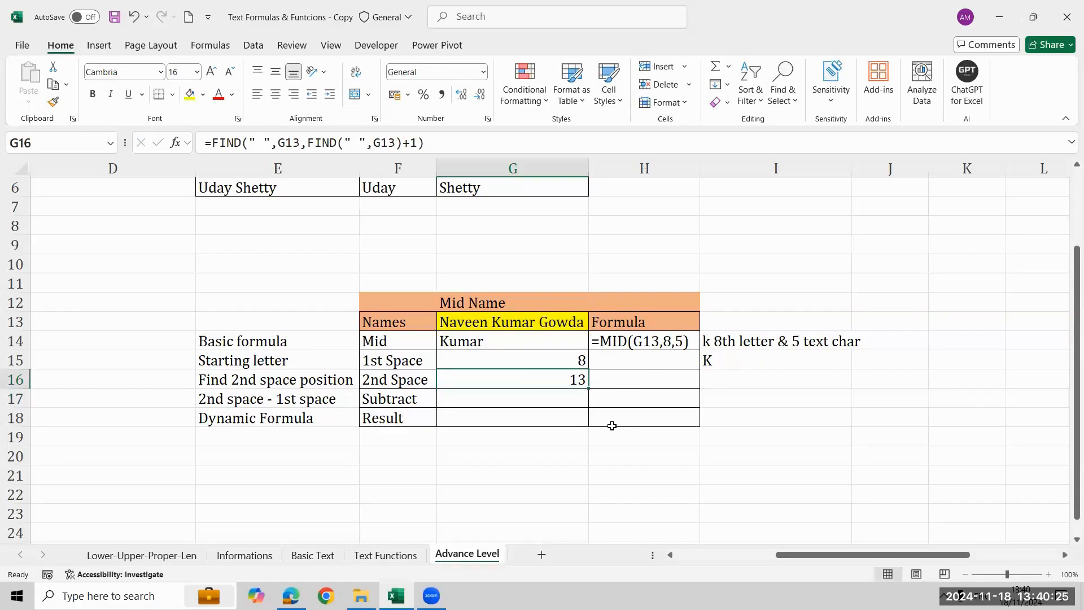
Add the note "2nd space" in I16 beside the 2nd Space row, without a percent sign.
{"action": "key", "text": "Right"}
{"action": "key", "text": "Right"}
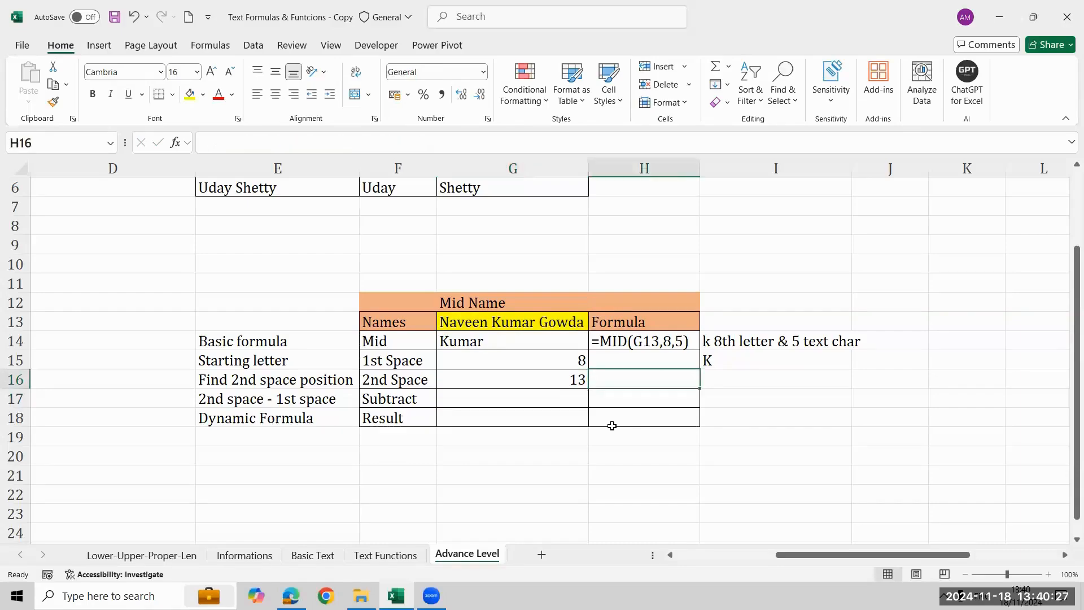
{"action": "type", "text": "2nd space%"}
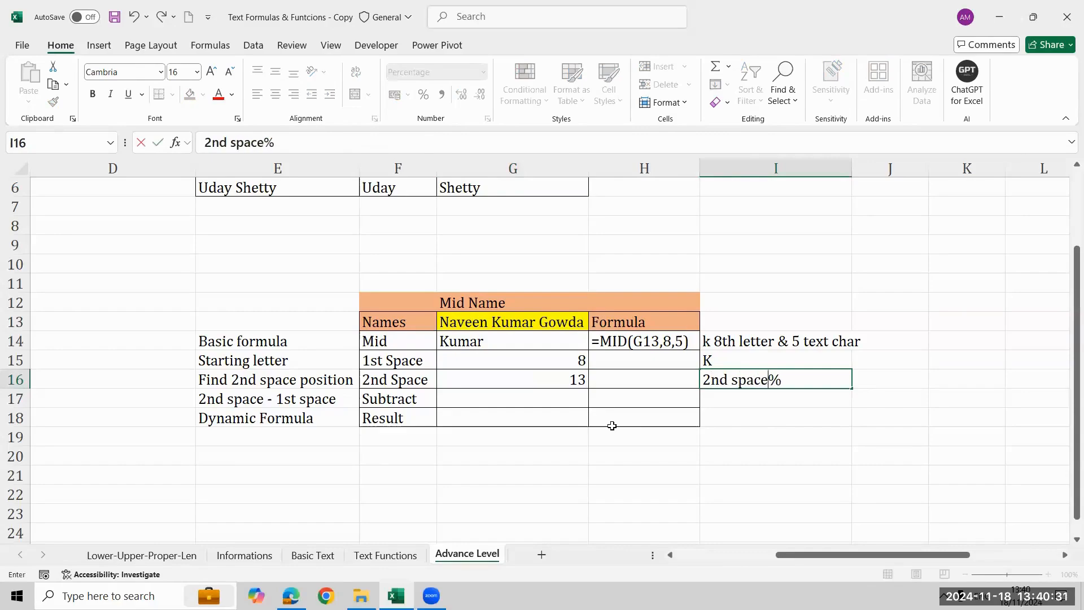
{"action": "key", "text": "Return"}
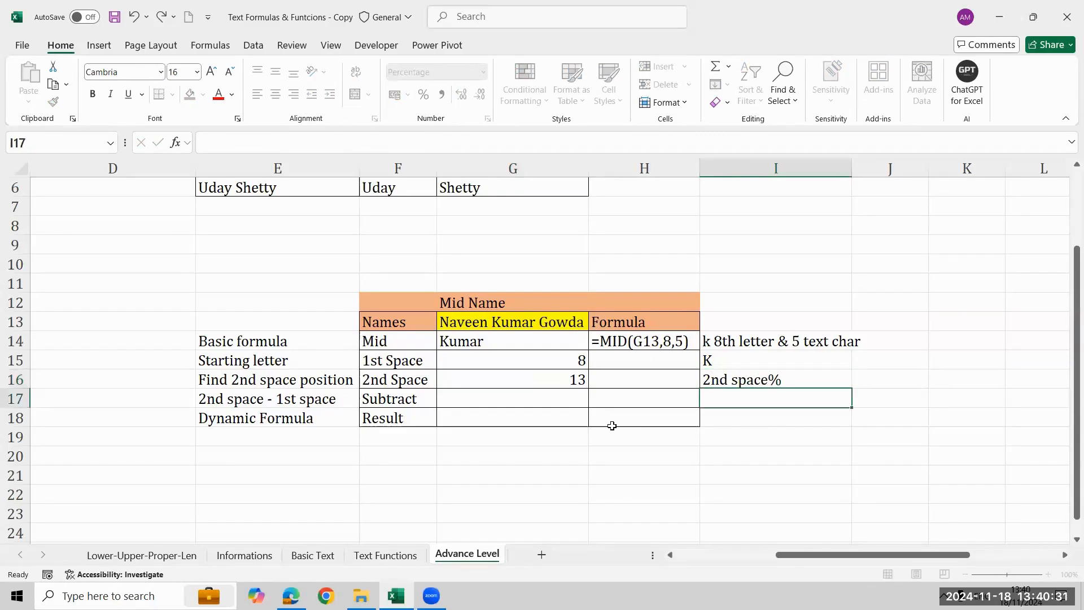
{"action": "key", "text": "Up"}
{"action": "key", "text": "F2"}
{"action": "key", "text": "BackSpace"}
{"action": "key", "text": "Return"}
{"action": "key", "text": "Left"}
{"action": "key", "text": "Left"}
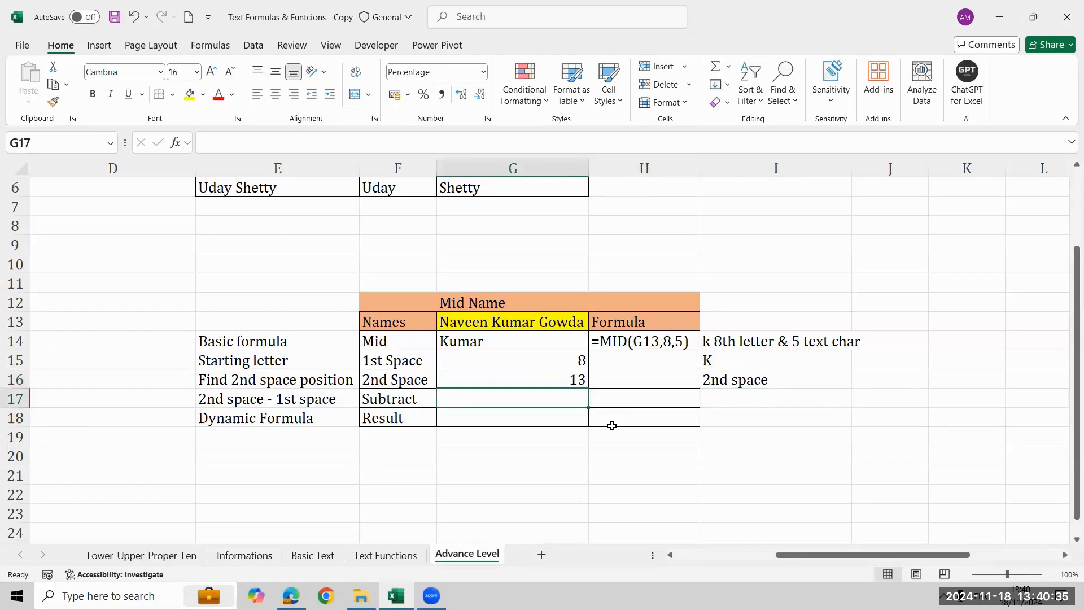
Enter =G16-G15 in G17 for the middle name's length and format the cell as General.
{"action": "type", "text": "="}
{"action": "key", "text": "Up"}
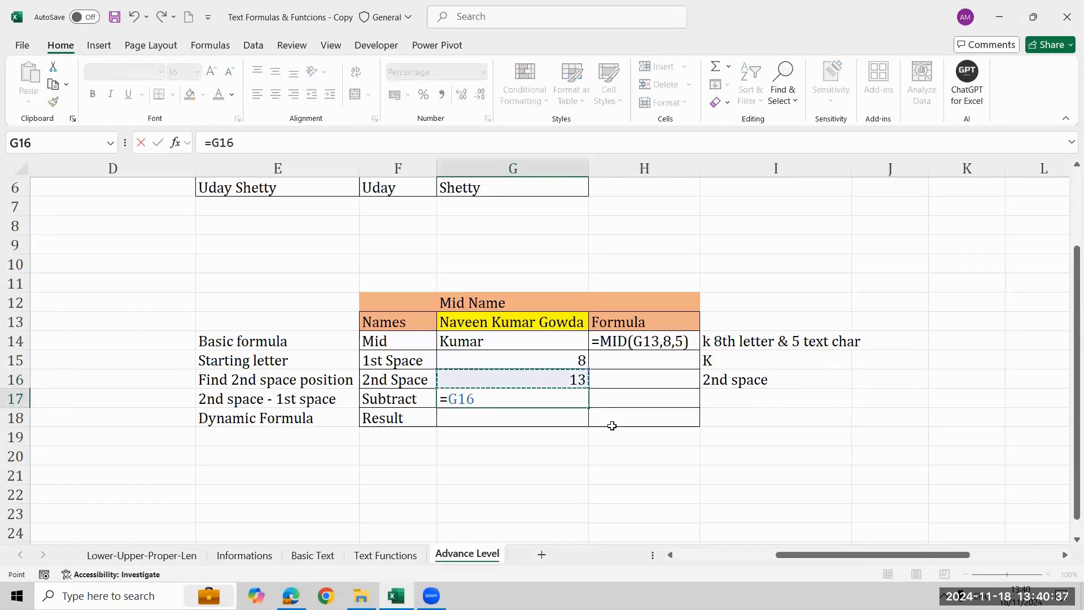
{"action": "type", "text": "-"}
{"action": "key", "text": "Up"}
{"action": "key", "text": "Up"}
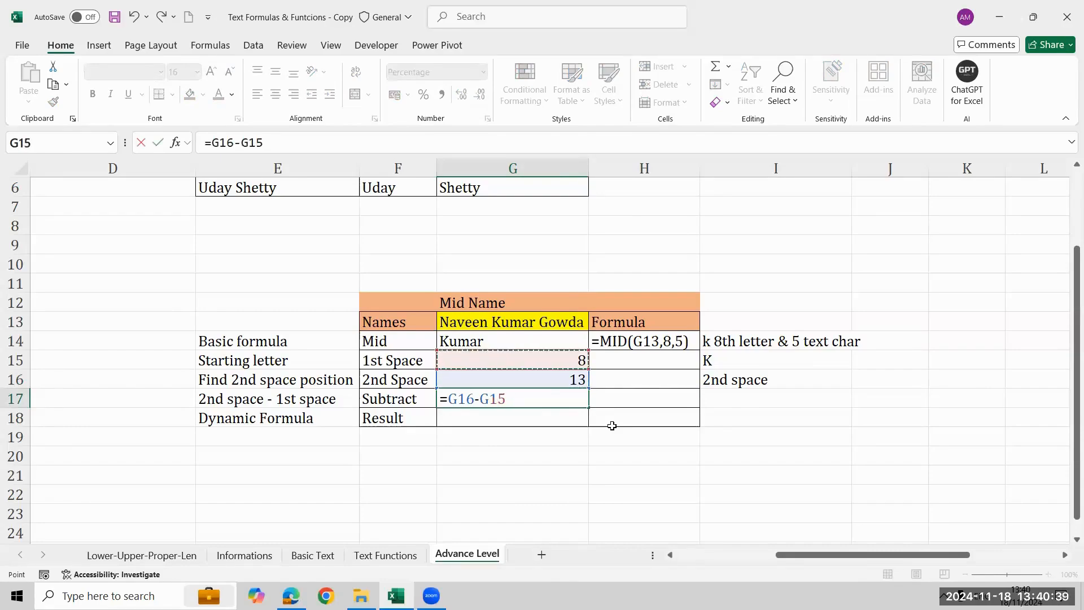
{"action": "key", "text": "Return"}
{"action": "key", "text": "Up"}
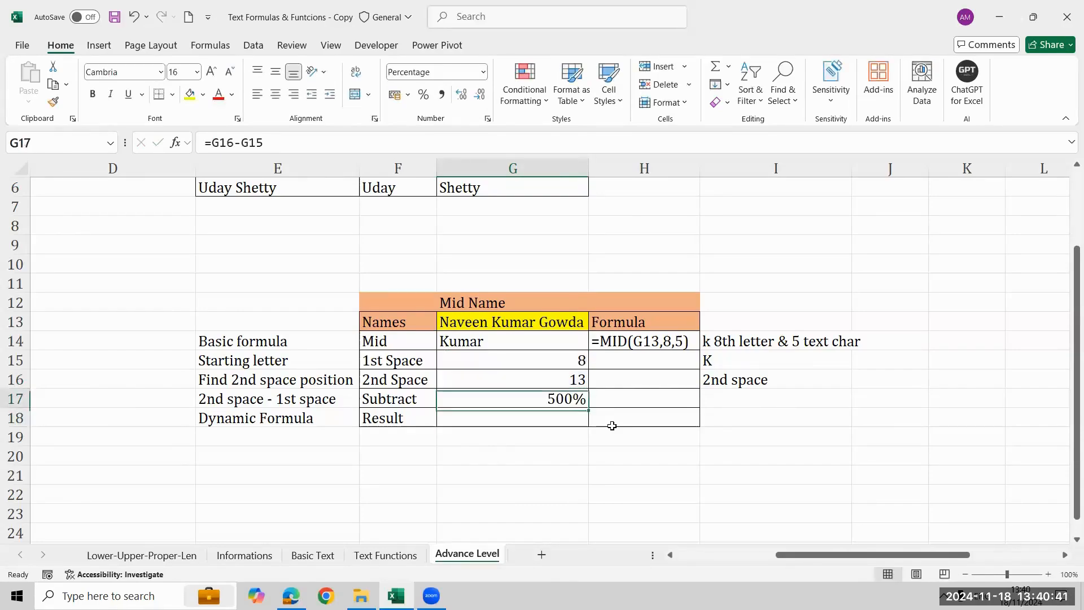
{"action": "key", "text": "ctrl+shift+grave"}
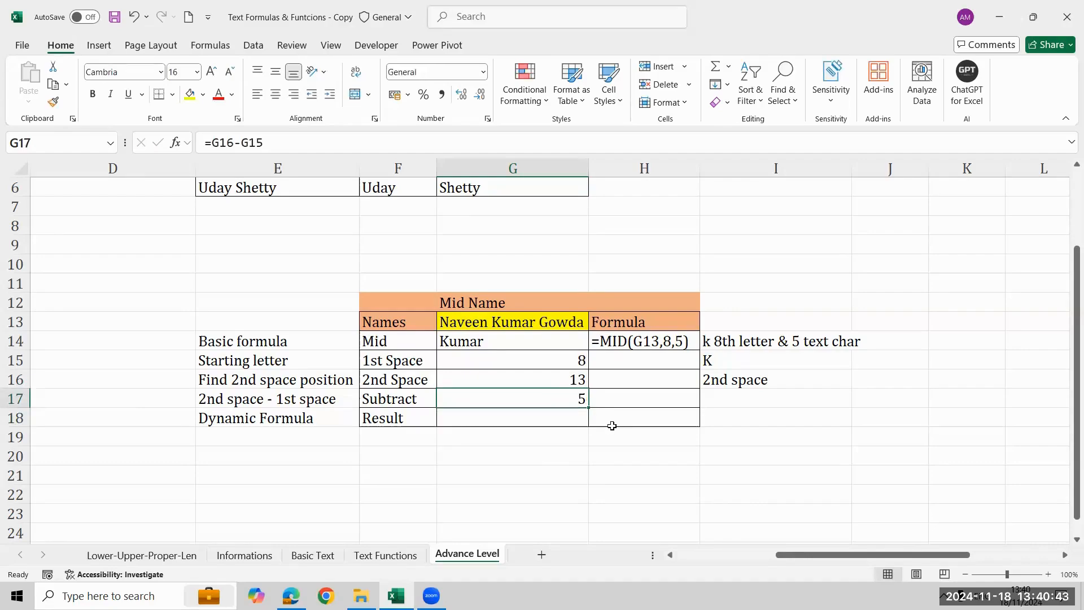
Add the note "5 Text char" in I17 beside the Subtract row, without a percent sign.
{"action": "key", "text": "Right"}
{"action": "key", "text": "Right"}
{"action": "key", "text": "Up"}
{"action": "key", "text": "Down"}
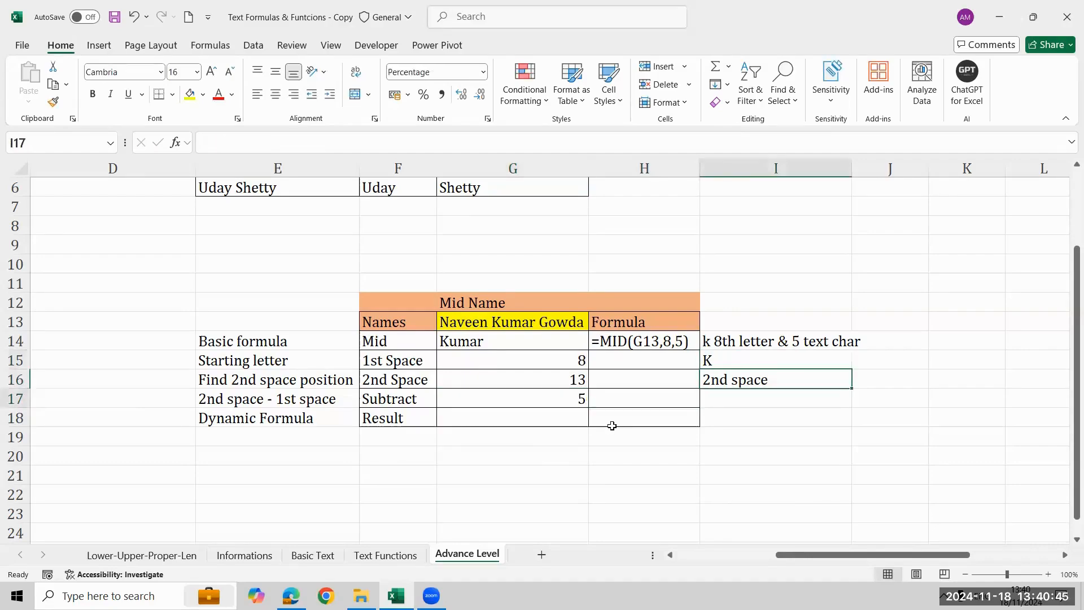
{"action": "type", "text": "5"}
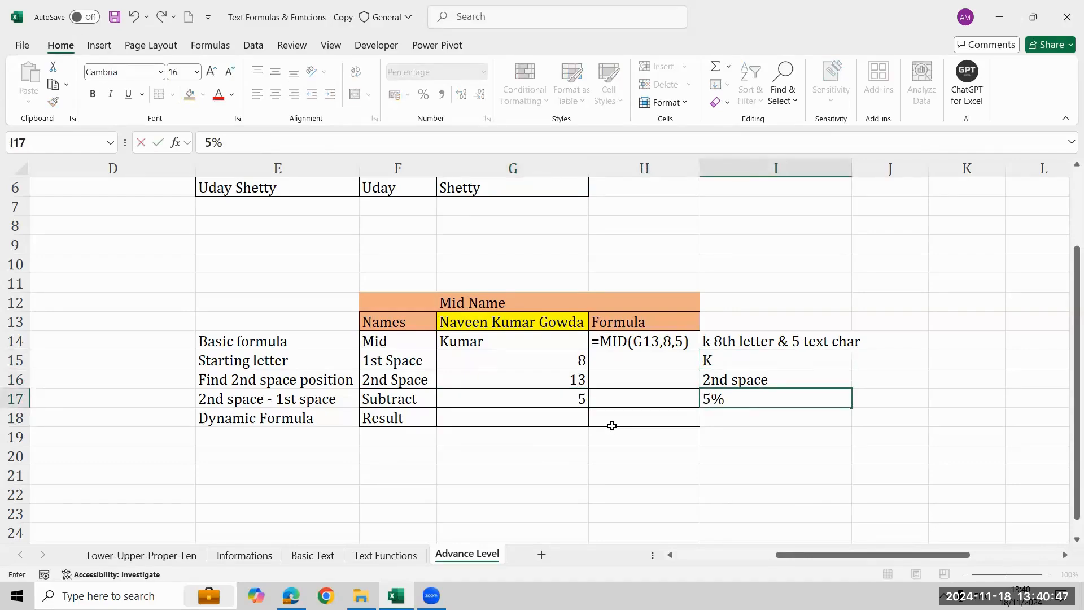
{"action": "type", "text": " Tec"}
{"action": "key", "text": "BackSpace"}
{"action": "type", "text": "x"}
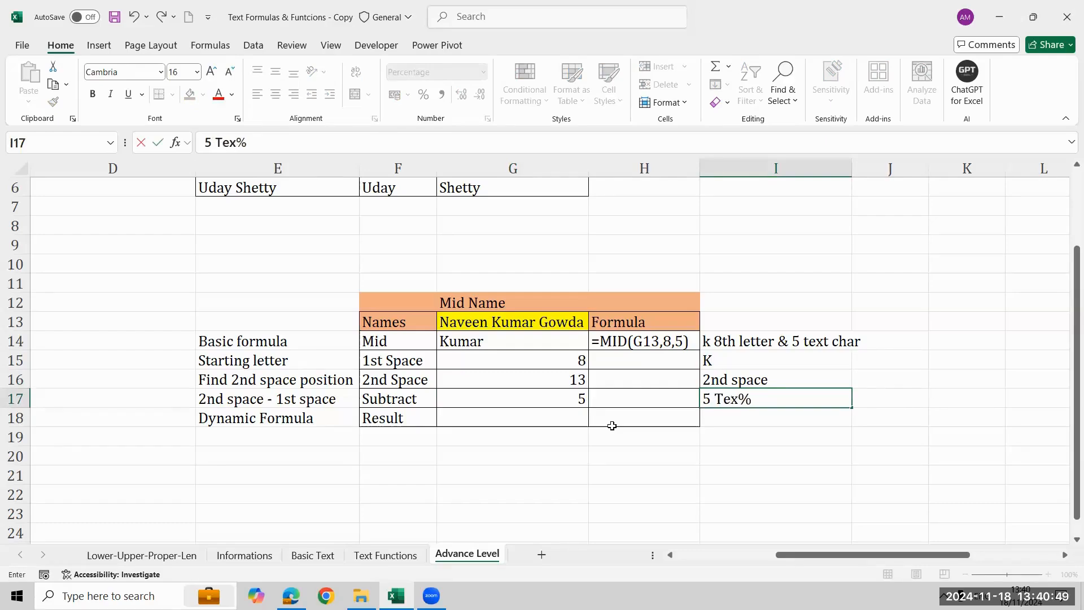
{"action": "type", "text": "t char"}
{"action": "key", "text": "Delete"}
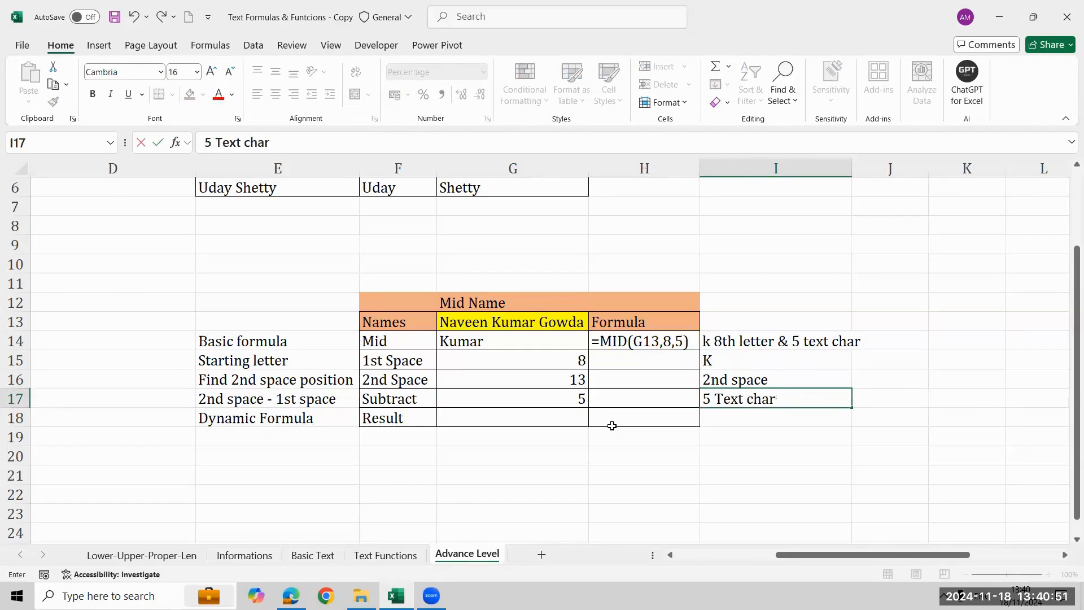
{"action": "key", "text": "Return"}
Review the helper values in G15:G17 that feed the dynamic middle-name formula.
{"action": "key", "text": "Left"}
{"action": "key", "text": "Left"}
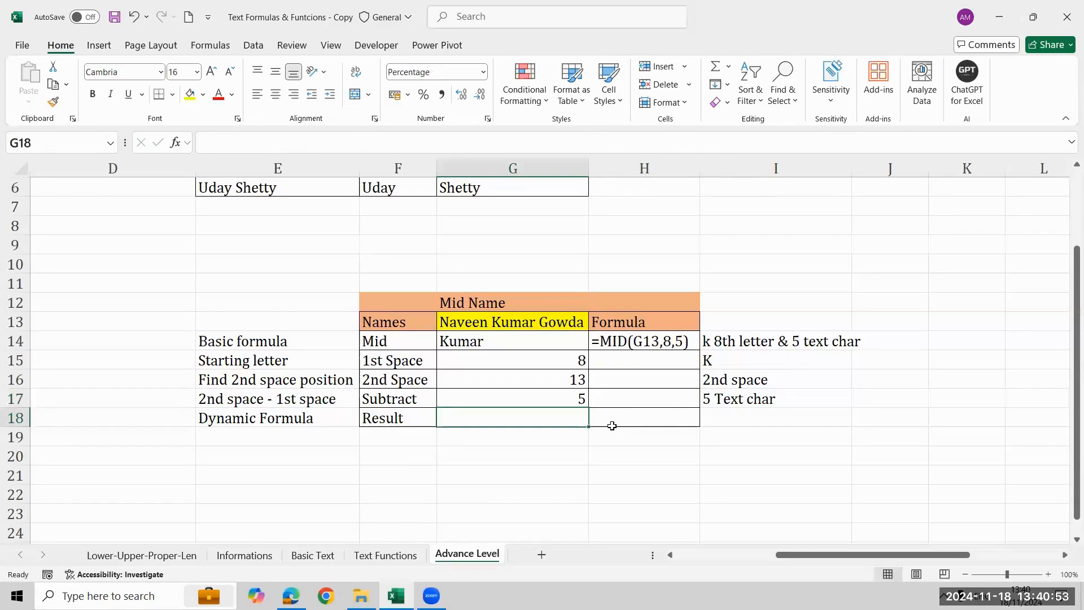
{"action": "key", "text": "Up"}
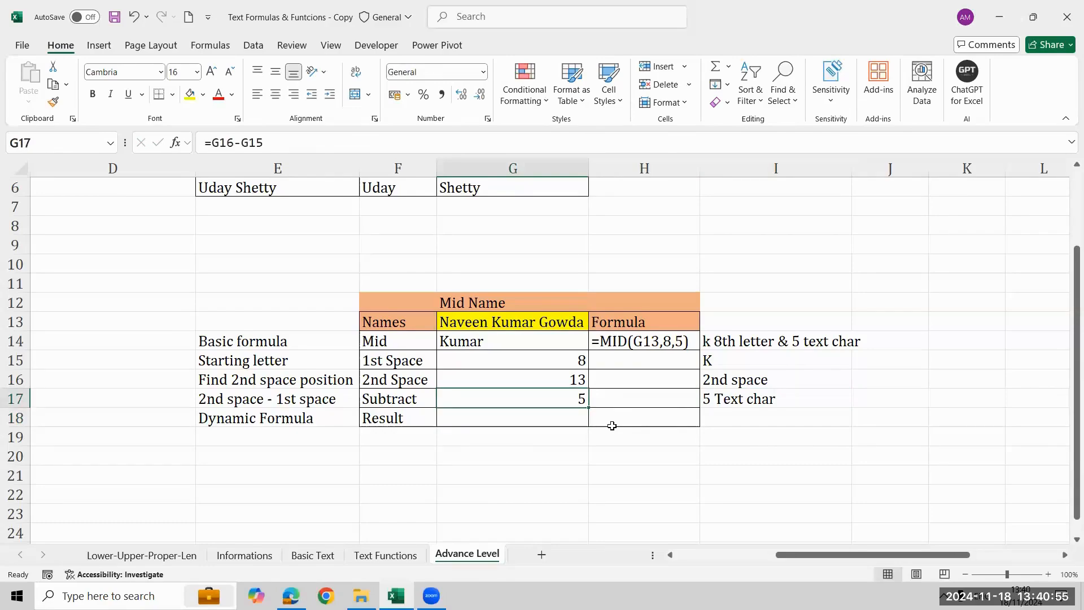
{"action": "key", "text": "shift+Up"}
{"action": "key", "text": "shift+Up"}
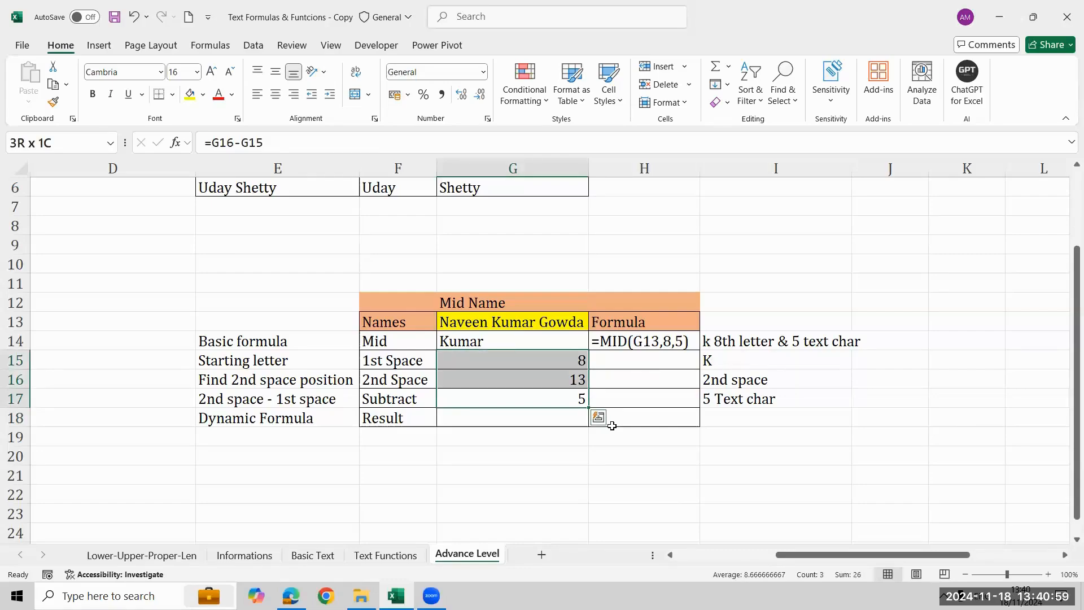
{"action": "key", "text": "Down"}
{"action": "key", "text": "Down"}
{"action": "key", "text": "Up"}
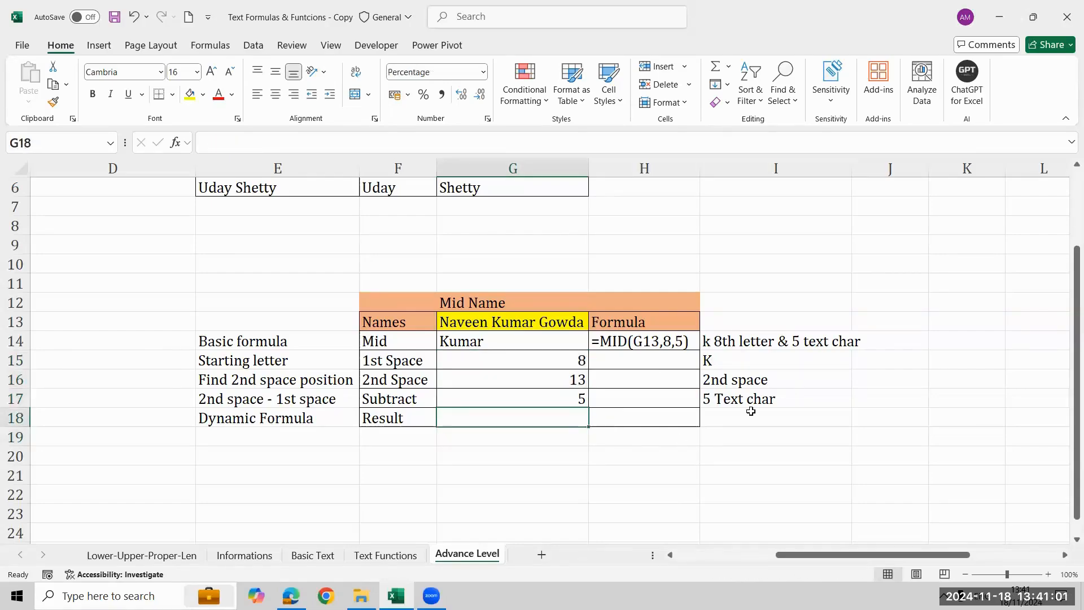
Start a MID formula in G18 with G13 as the text and FIND(" ",G13)+1 as the starting position.
{"action": "type", "text": "=mid"}
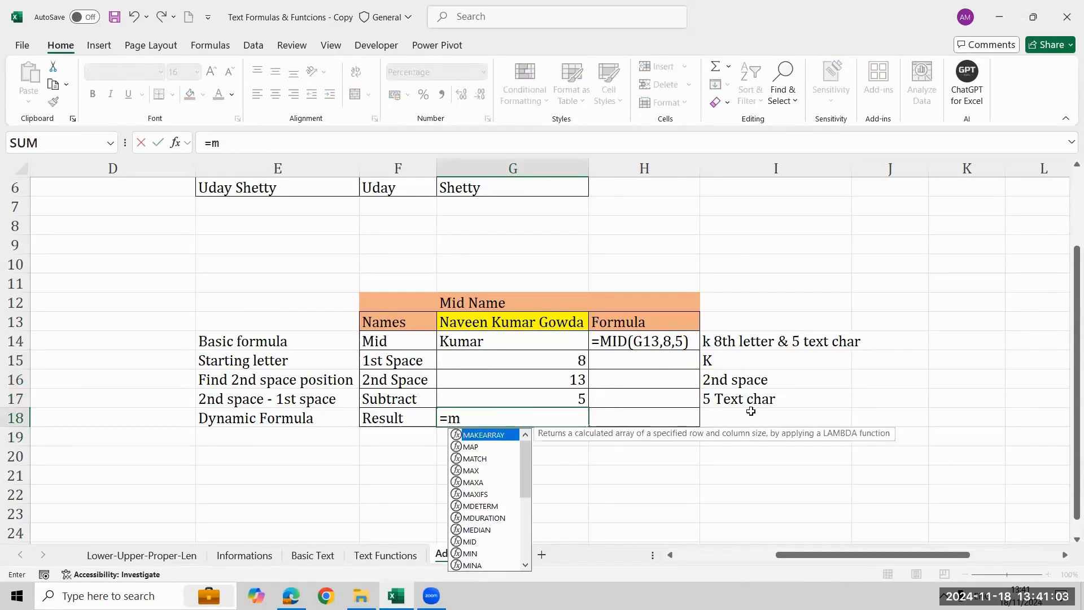
{"action": "key", "text": "Tab"}
{"action": "key", "text": "Up"}
{"action": "key", "text": "Up"}
{"action": "key", "text": "Up"}
{"action": "key", "text": "Up"}
{"action": "key", "text": "Up"}
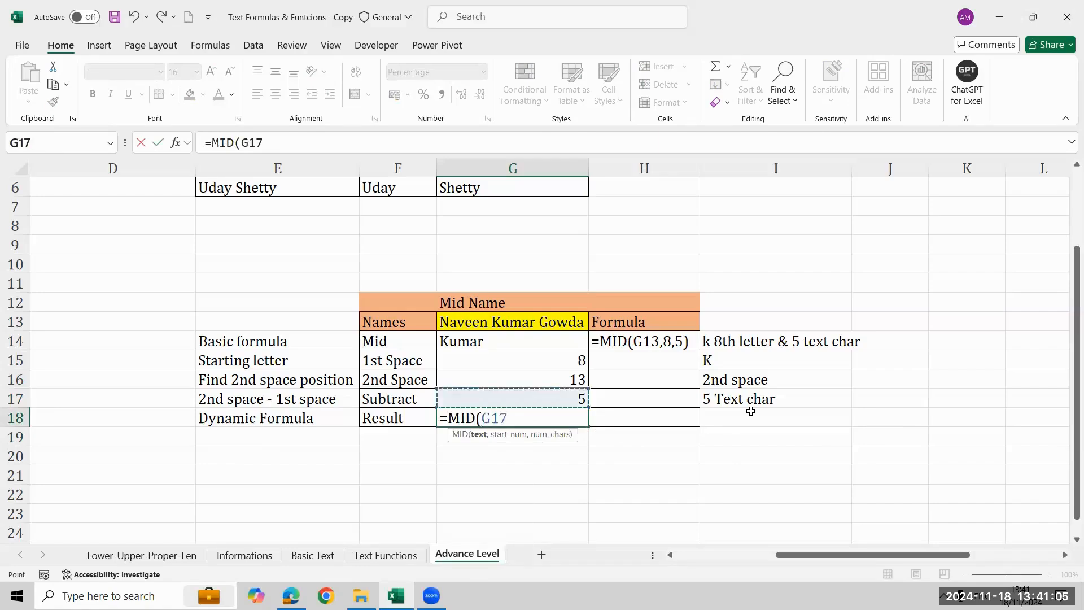
{"action": "type", "text": ",f"}
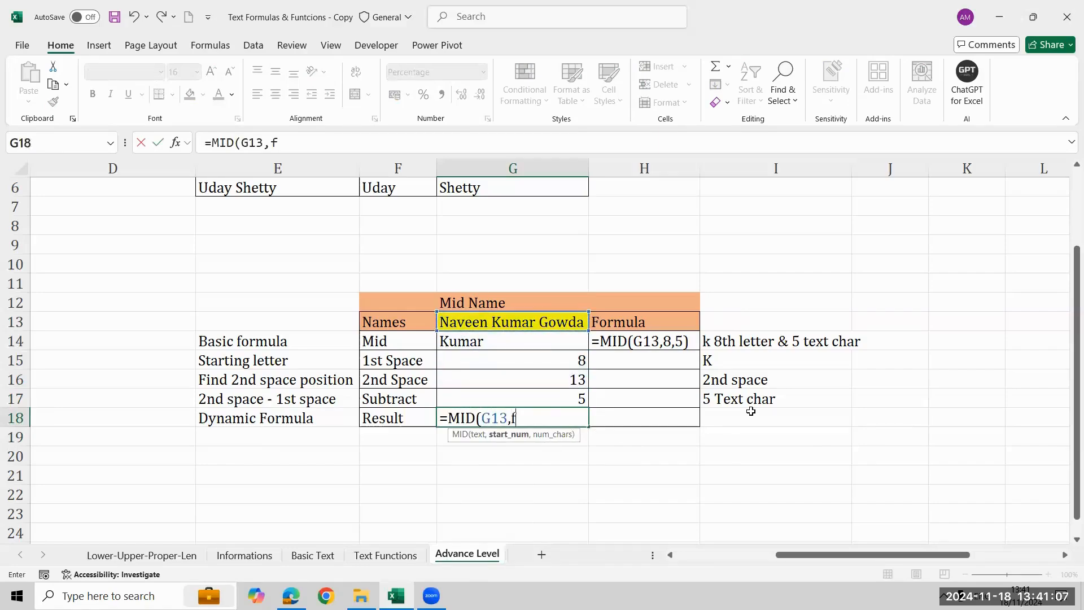
{"action": "type", "text": "ind(\" \","}
{"action": "key", "text": "Up"}
{"action": "key", "text": "Up"}
{"action": "key", "text": "Up"}
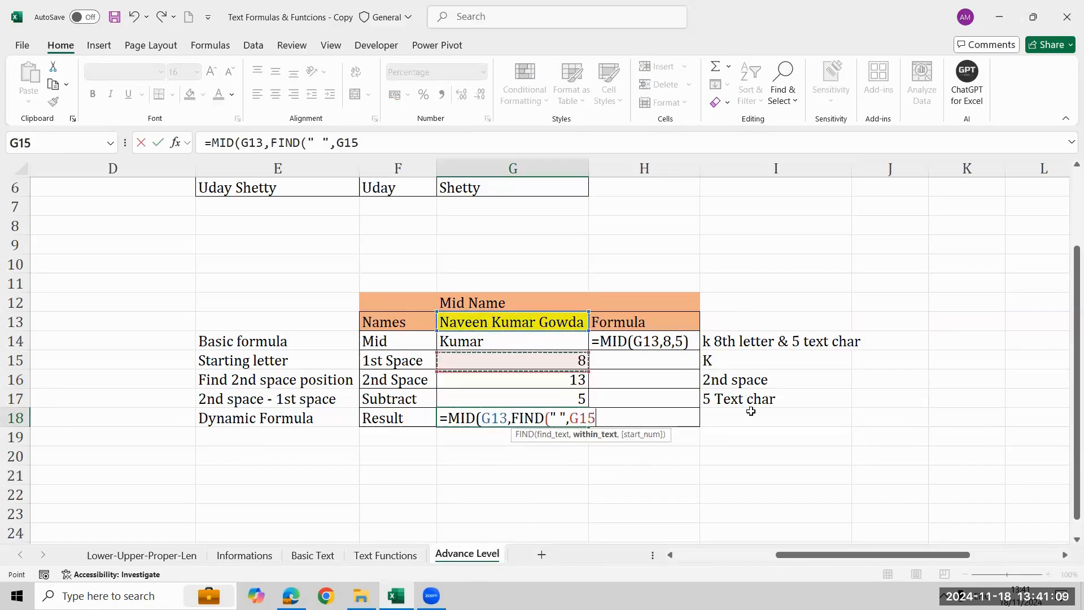
{"action": "key", "text": "Up"}
{"action": "key", "text": "Up"}
{"action": "key", "text": "Up"}
{"action": "key", "text": "Down"}
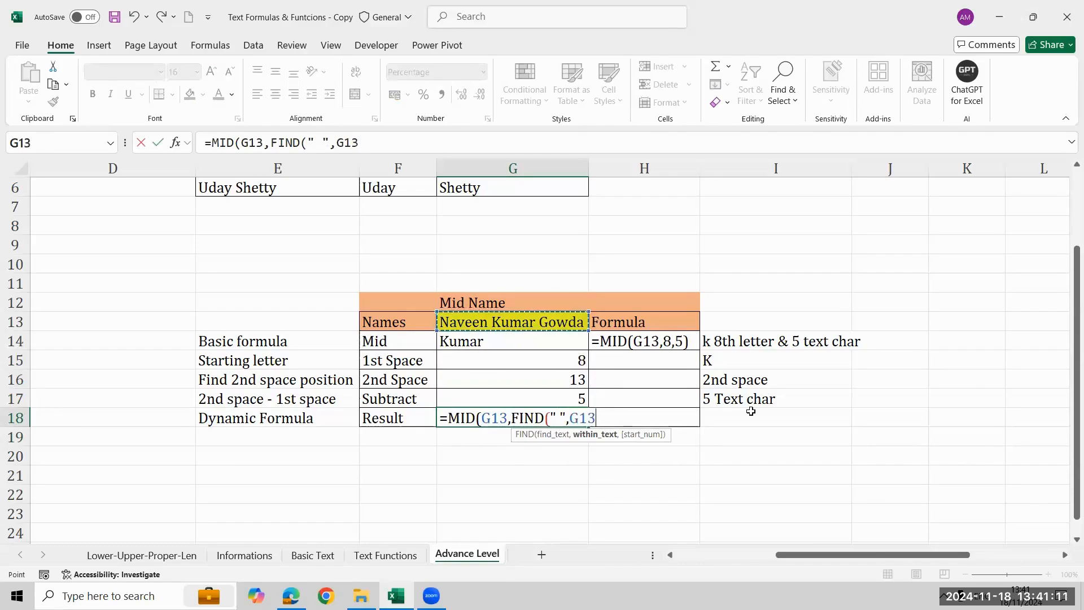
{"action": "type", "text": ")+1,"}
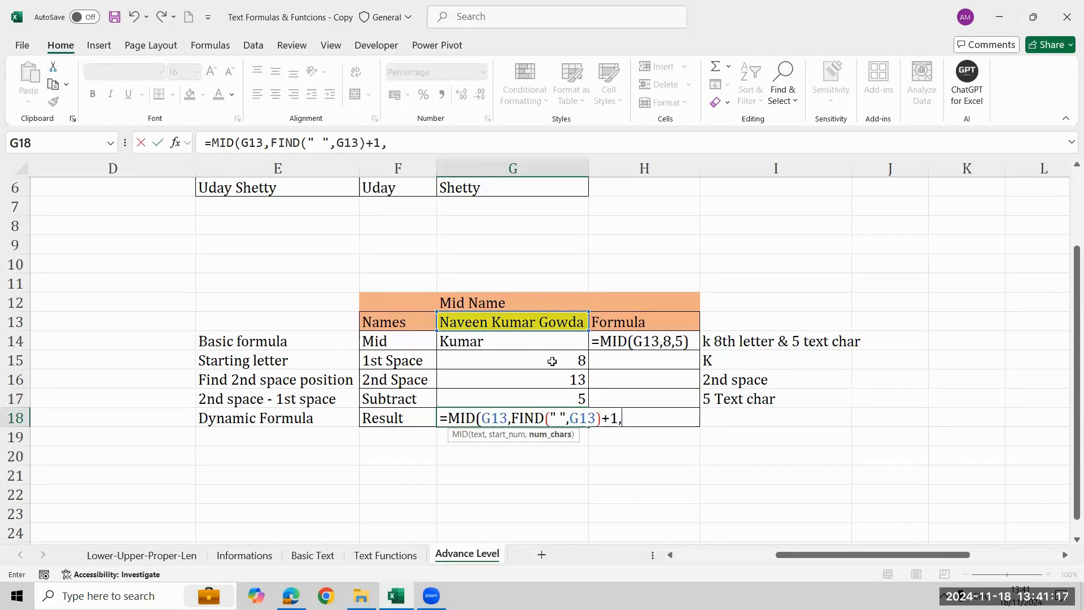
{"action": "type", "text": "FIND(\""}
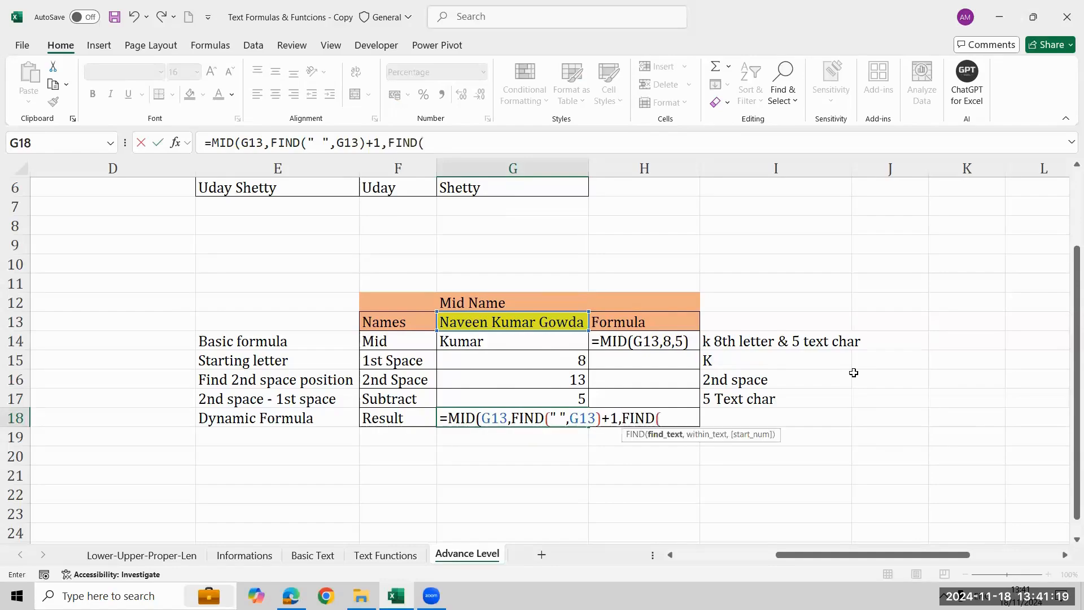
{"action": "type", "text": " \","}
Begin the MID formula's character-count argument with FIND(" ",G13,FIND(" ",G13)+1 to locate the second space.
{"action": "key", "text": "Up"}
{"action": "key", "text": "Up"}
{"action": "key", "text": "Up"}
{"action": "key", "text": "Up"}
{"action": "key", "text": "Up"}
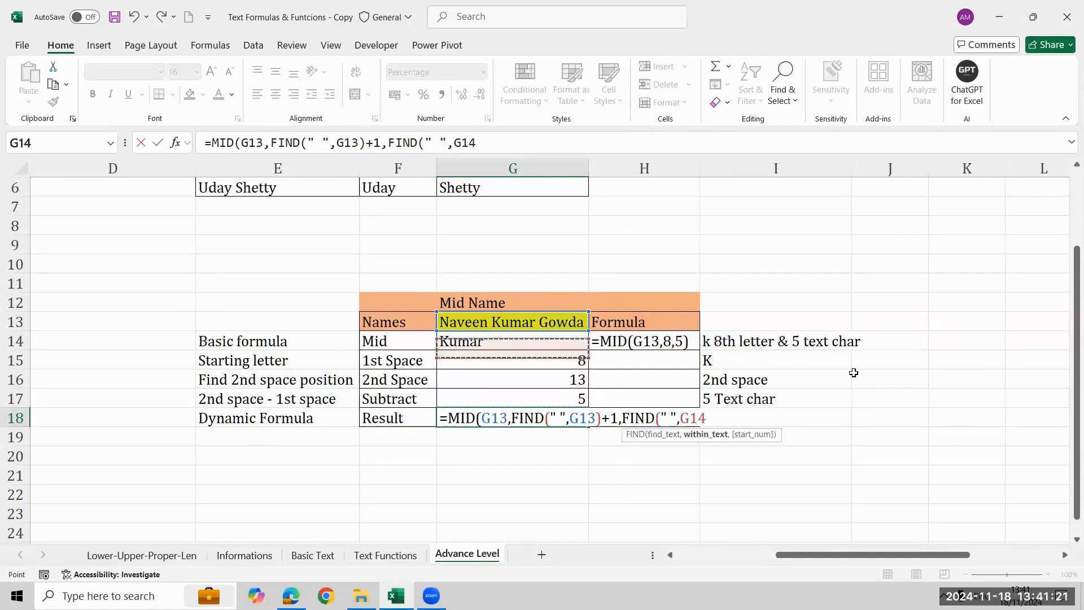
{"action": "type", "text": ",FIND(\" \","}
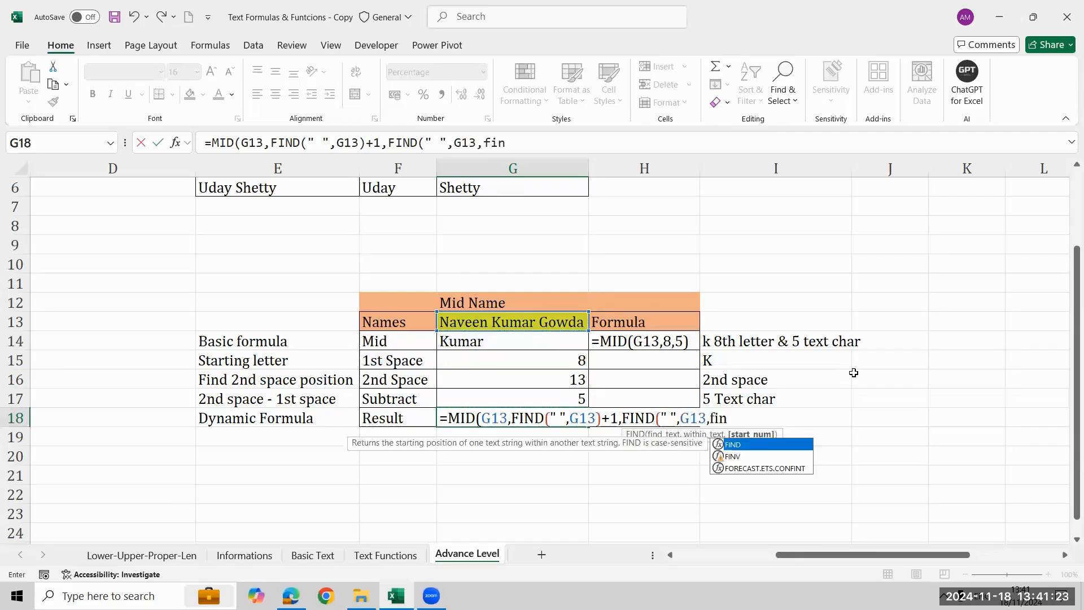
{"action": "key", "text": "Up"}
{"action": "key", "text": "Up"}
{"action": "key", "text": "Up"}
{"action": "key", "text": "Up"}
{"action": "key", "text": "Up"}
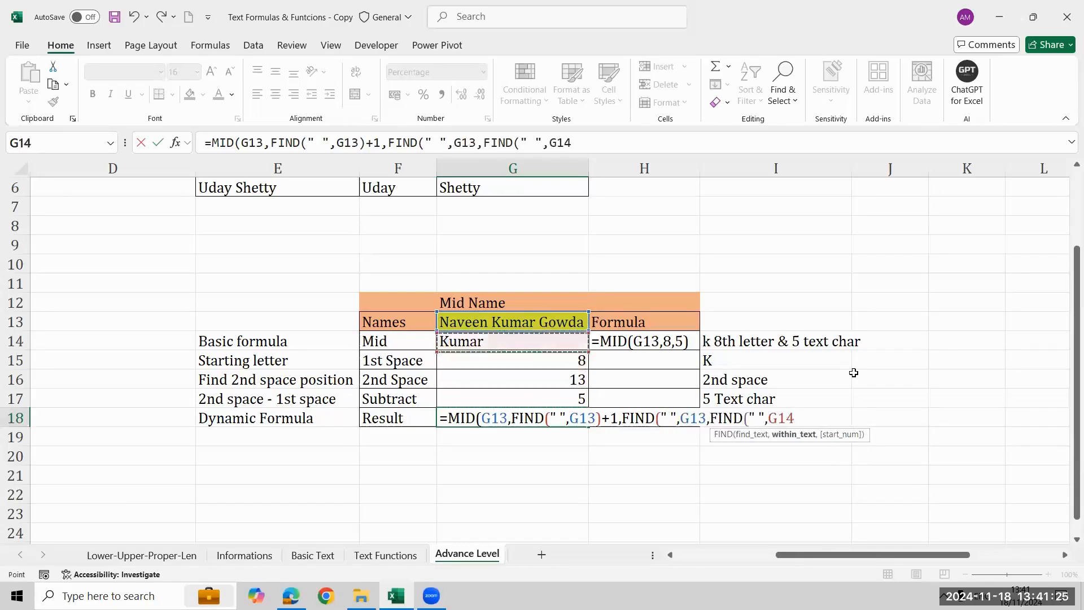
{"action": "type", "text": ")+1"}
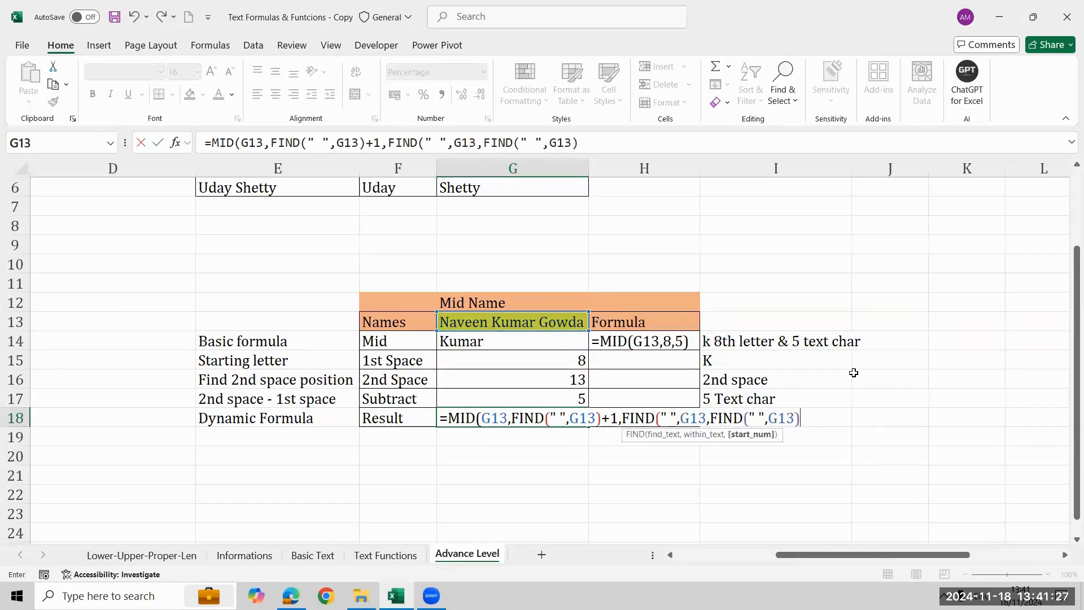
{"action": "type", "text": ")-"}
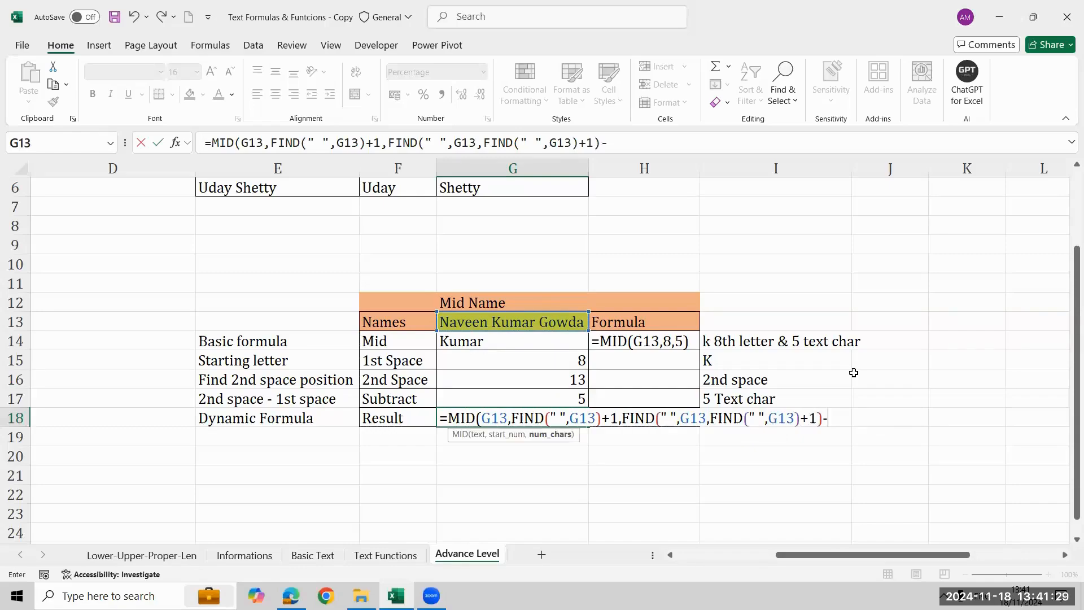
{"action": "type", "text": "fin"}
Close the second-space FIND, subtract FIND(" ",G13) from it, and complete the MID formula in G18.
{"action": "key", "text": "Tab"}
{"action": "type", "text": "\" \","}
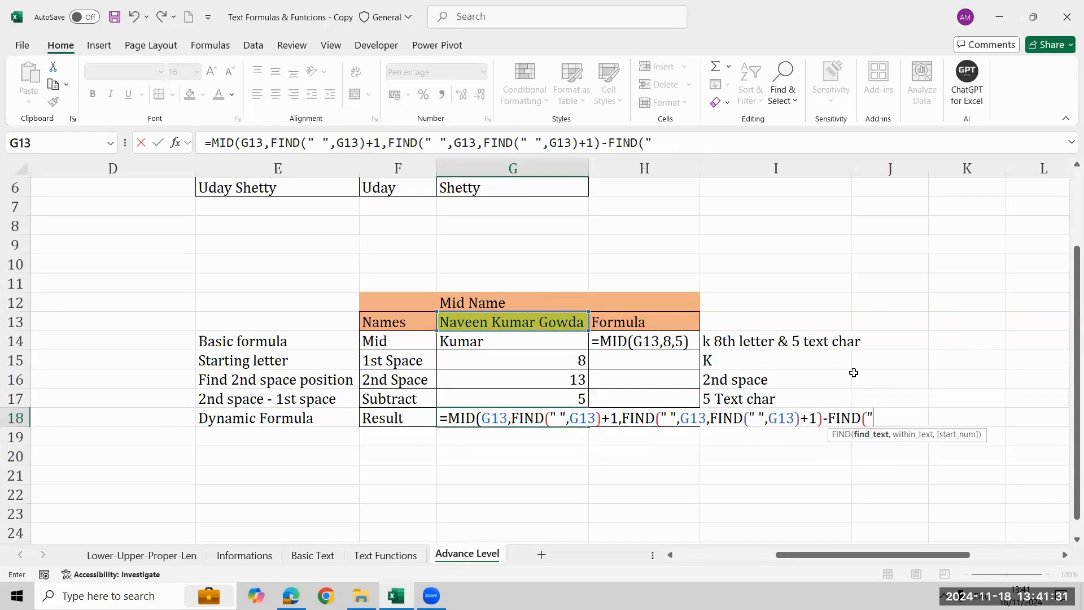
{"action": "key", "text": "Up"}
{"action": "key", "text": "Up"}
{"action": "key", "text": "Up"}
{"action": "key", "text": "Up"}
{"action": "key", "text": "Up"}
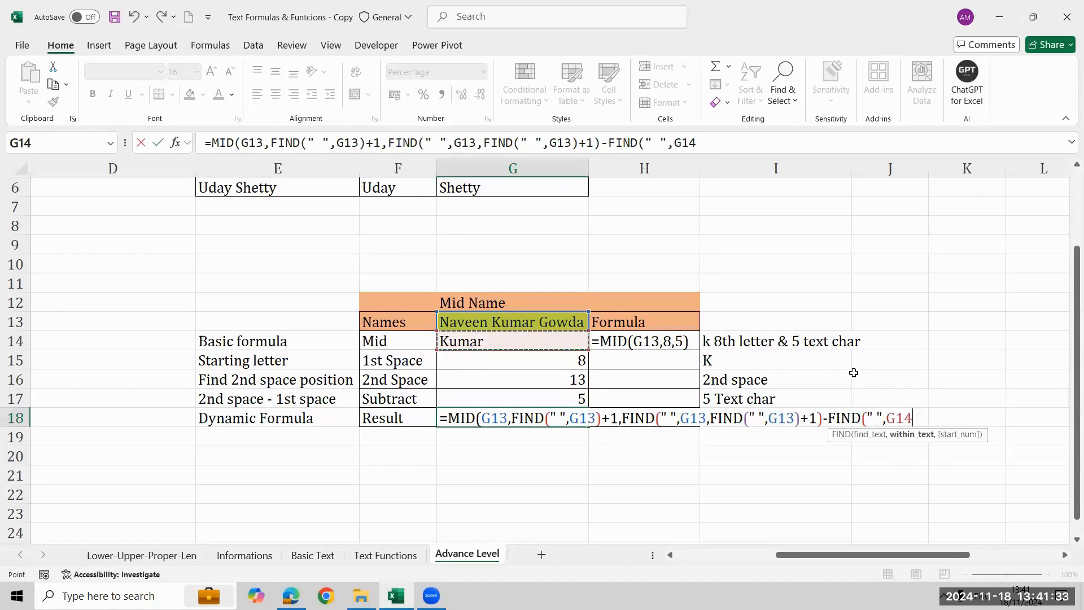
{"action": "type", "text": "))"}
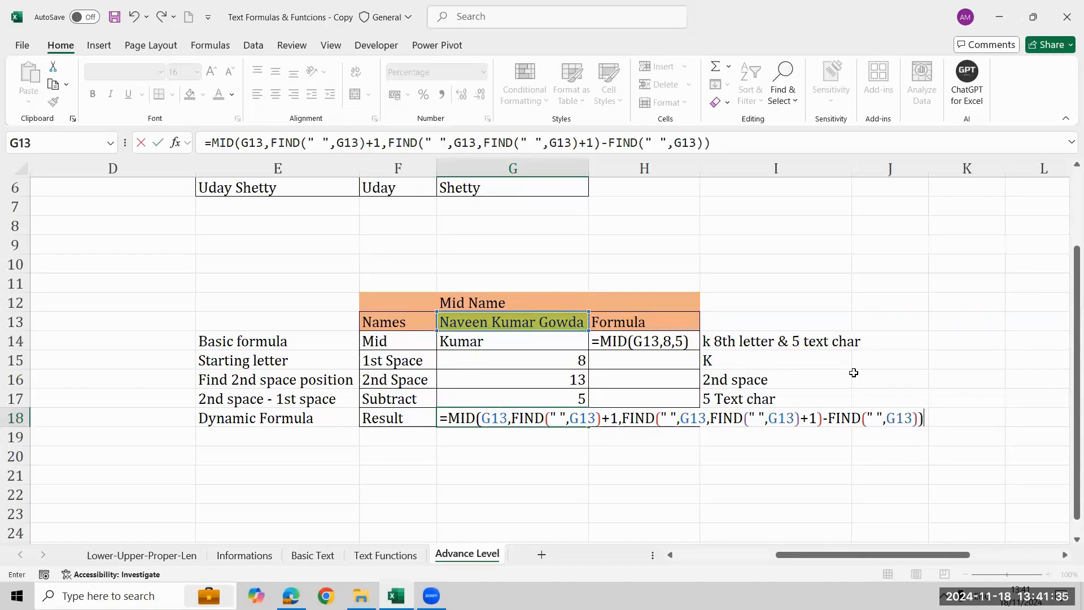
{"action": "key", "text": "ctrl+Return"}
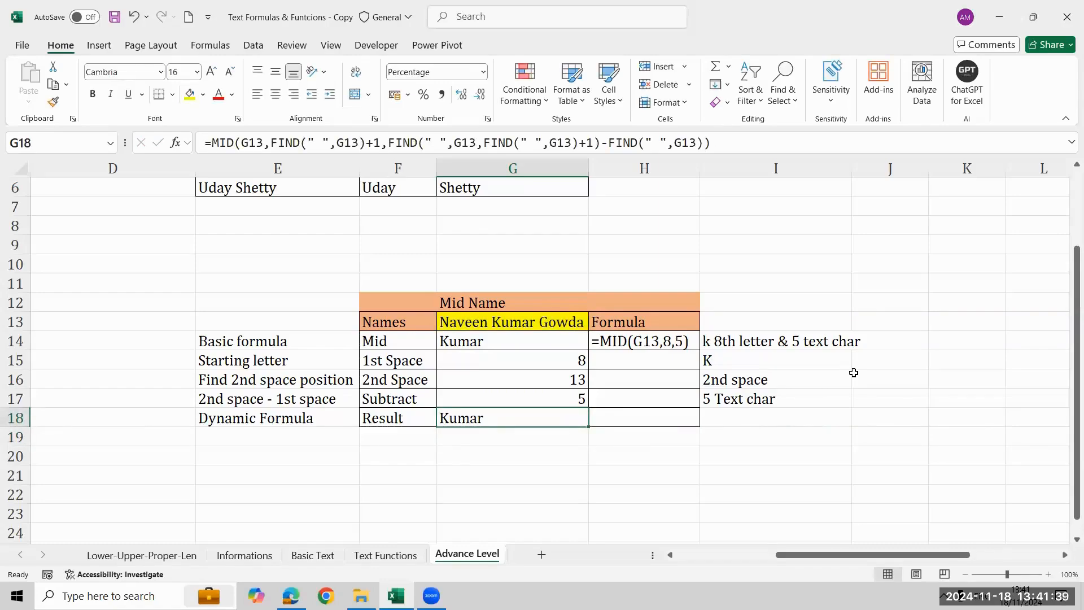
Enter =FORMULATEXT(G18) in H18 to show the dynamic formula beside its result.
{"action": "key", "text": "Up"}
{"action": "key", "text": "Down"}
{"action": "key", "text": "Right"}
{"action": "key", "text": "Up"}
{"action": "key", "text": "Down"}
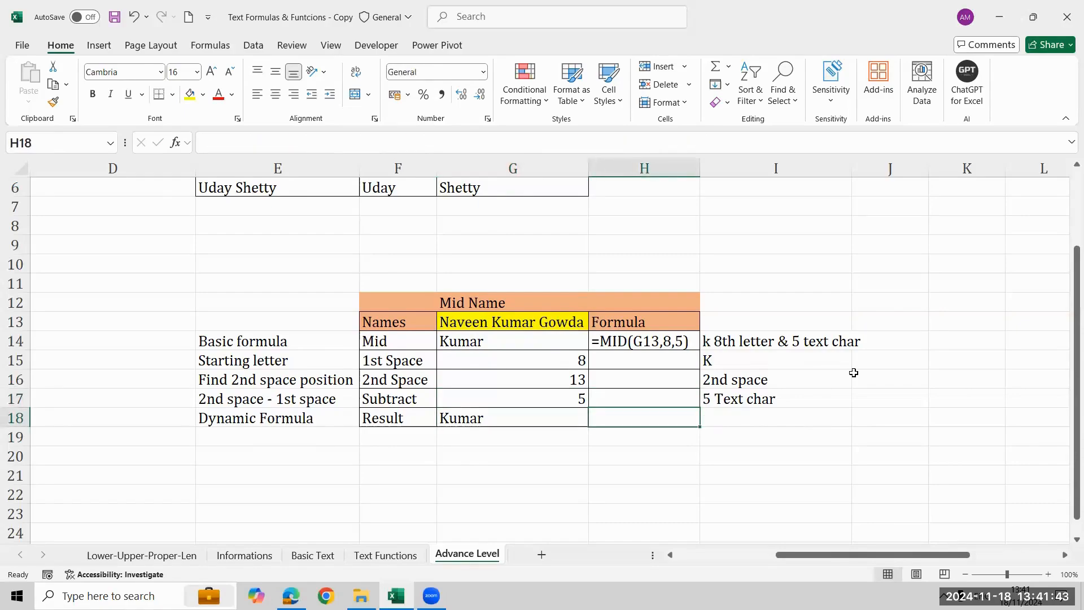
{"action": "type", "text": "=form"}
{"action": "key", "text": "Tab"}
{"action": "key", "text": "Left"}
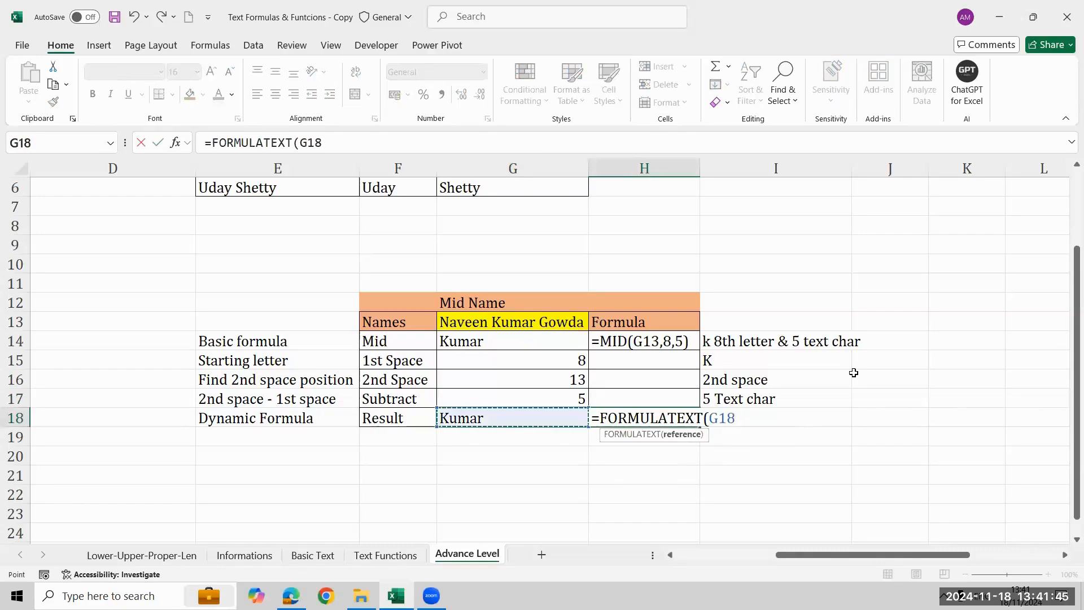
{"action": "key", "text": "Return"}
Fill the FORMULATEXT formula from H14 down through H17.
{"action": "key", "text": "Up"}
{"action": "key", "text": "Up"}
{"action": "key", "text": "Up"}
{"action": "key", "text": "Up"}
{"action": "key", "text": "Up"}
{"action": "key", "text": "shift+Down"}
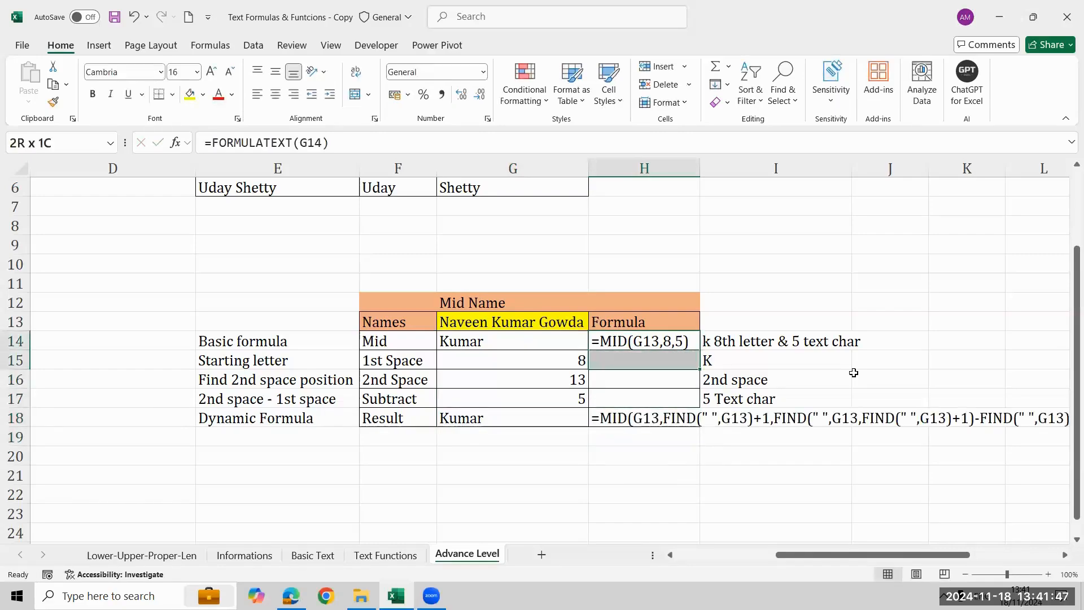
{"action": "key", "text": "shift+Down"}
{"action": "key", "text": "shift+Down"}
{"action": "key", "text": "ctrl+d"}
Review the helper formulas in rows 15 to 17 and the dynamic MID formula in G18.
{"action": "key", "text": "Down"}
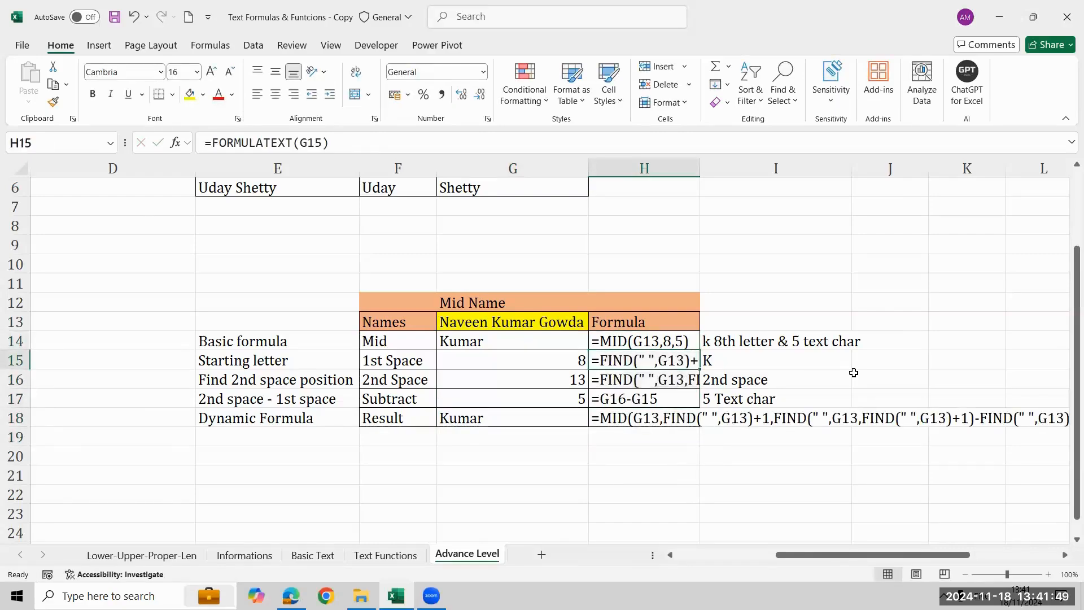
{"action": "key", "text": "Down"}
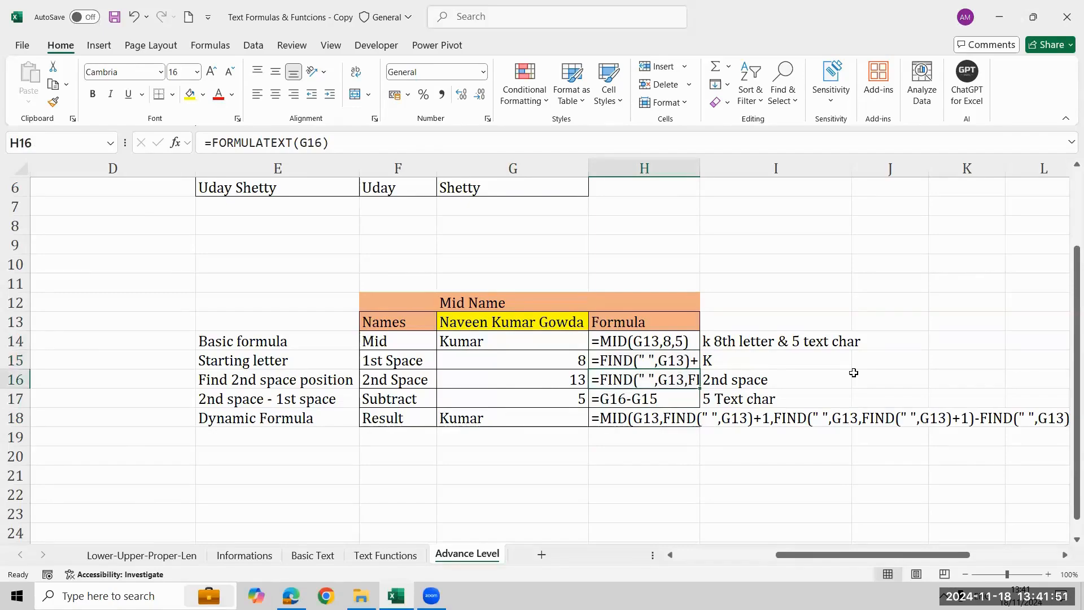
{"action": "key", "text": "Left"}
{"action": "key", "text": "Up"}
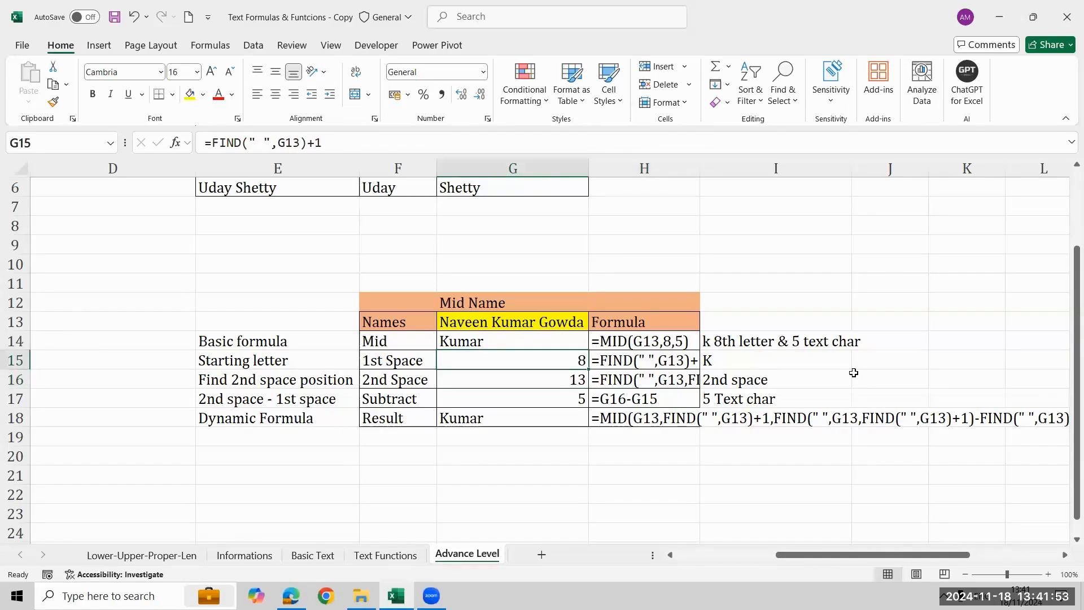
{"action": "key", "text": "Down"}
{"action": "key", "text": "Down"}
{"action": "key", "text": "Right"}
{"action": "key", "text": "Down"}
{"action": "key", "text": "Left"}
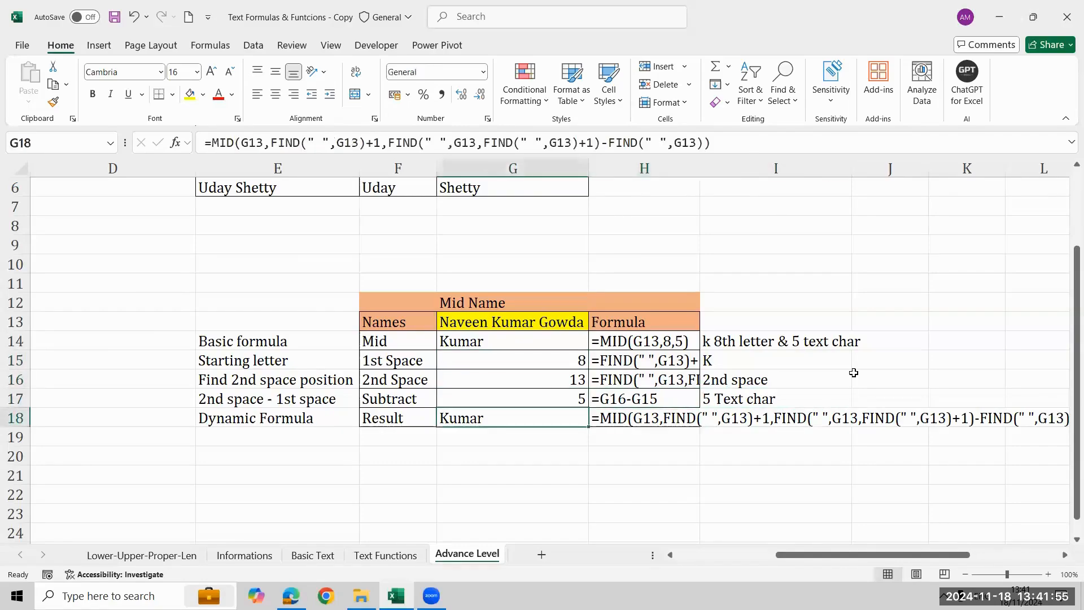
Change the font color of the dynamic formula text in H18 to red.
{"action": "key", "text": "Left"}
{"action": "key", "text": "Up"}
{"action": "key", "text": "Up"}
{"action": "key", "text": "Up"}
{"action": "key", "text": "Up"}
{"action": "key", "text": "Up"}
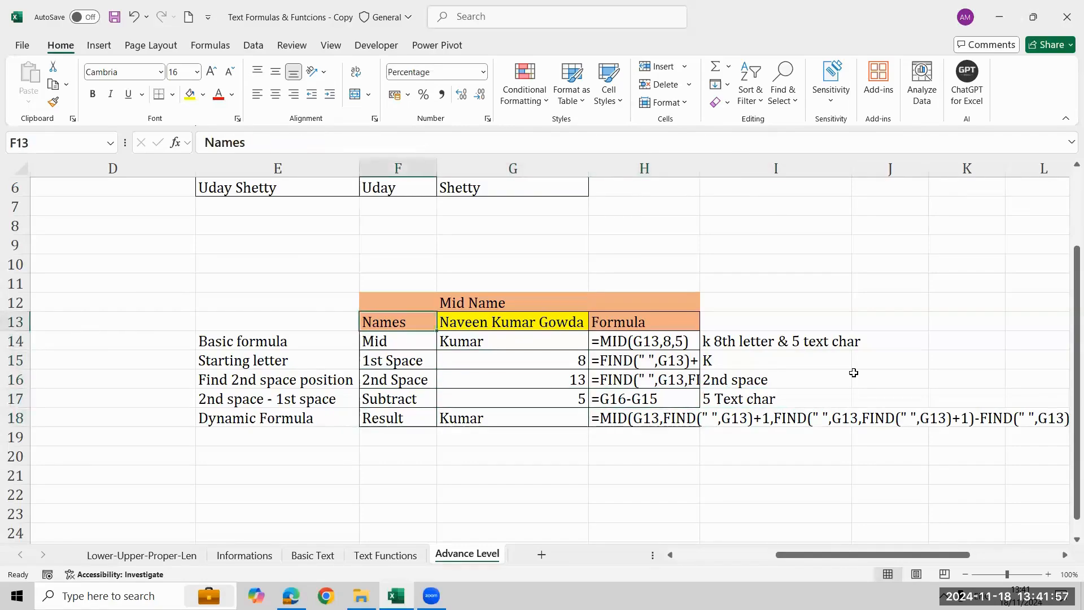
{"action": "key", "text": "Right"}
{"action": "key", "text": "Down"}
{"action": "key", "text": "Down"}
{"action": "key", "text": "Down"}
{"action": "key", "text": "Down"}
{"action": "key", "text": "Down"}
{"action": "key", "text": "Down"}
{"action": "key", "text": "Right"}
{"action": "key", "text": "Up"}
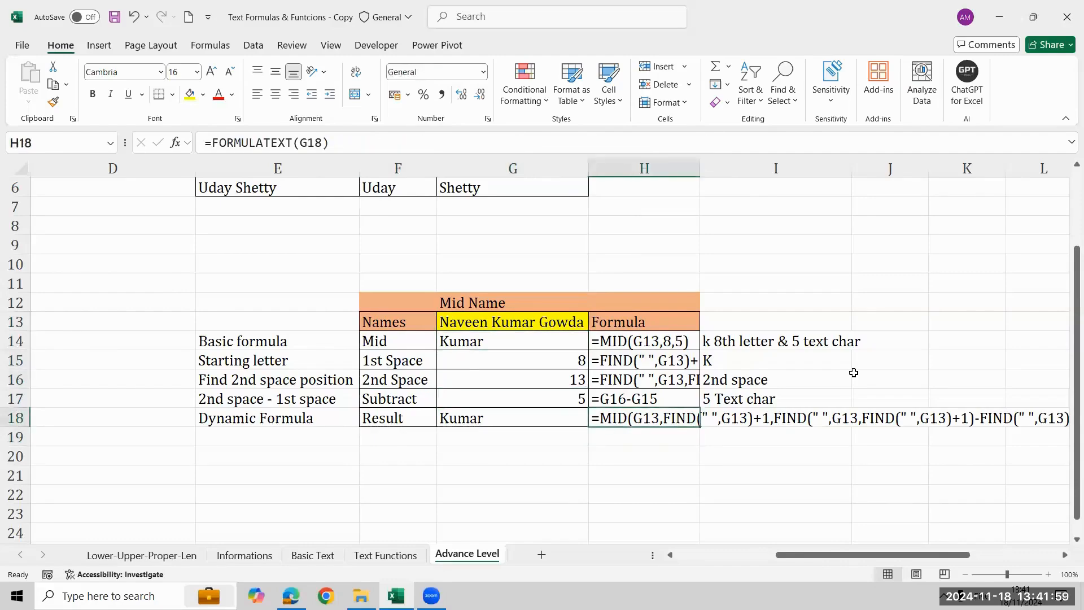
{"action": "left_click", "coordinate": [220, 95]}
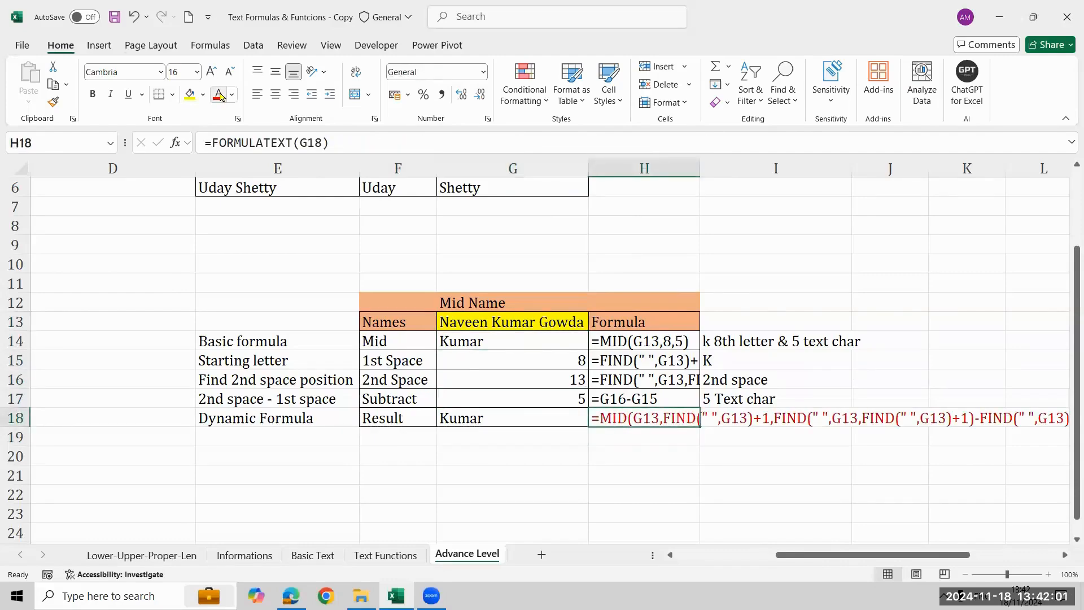
{"action": "key", "text": "Right"}
{"action": "key", "text": "Right"}
{"action": "key", "text": "Right"}
{"action": "key", "text": "Right"}
{"action": "key", "text": "Right"}
{"action": "key", "text": "Left"}
{"action": "key", "text": "Left"}
{"action": "key", "text": "Left"}
{"action": "key", "text": "Left"}
{"action": "key", "text": "Left"}
{"action": "key", "text": "Left"}
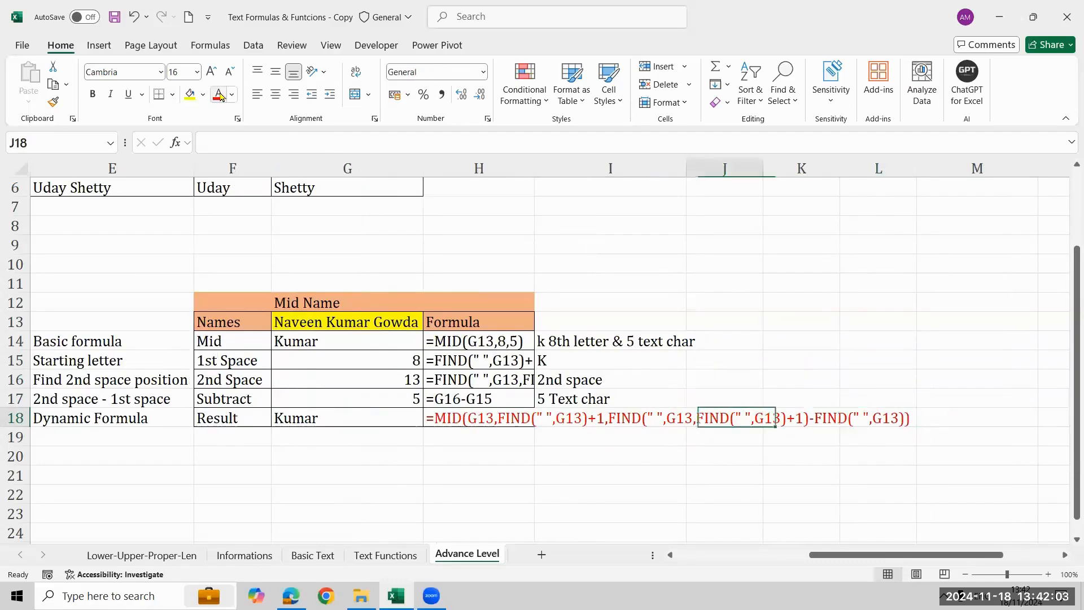
{"action": "key", "text": "Left"}
{"action": "key", "text": "Left"}
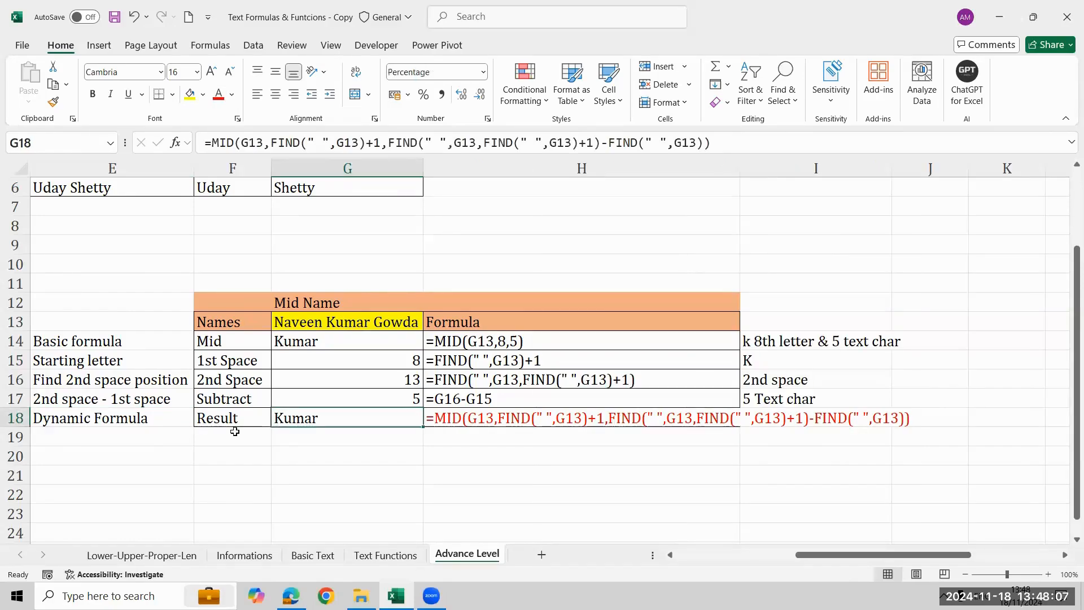
{"action": "key", "text": "Up"}
{"action": "key", "text": "Up"}
{"action": "key", "text": "Up"}
{"action": "key", "text": "Left"}
{"action": "key", "text": "Left"}
{"action": "key", "text": "Left"}
{"action": "key", "text": "Right"}
{"action": "key", "text": "Right"}
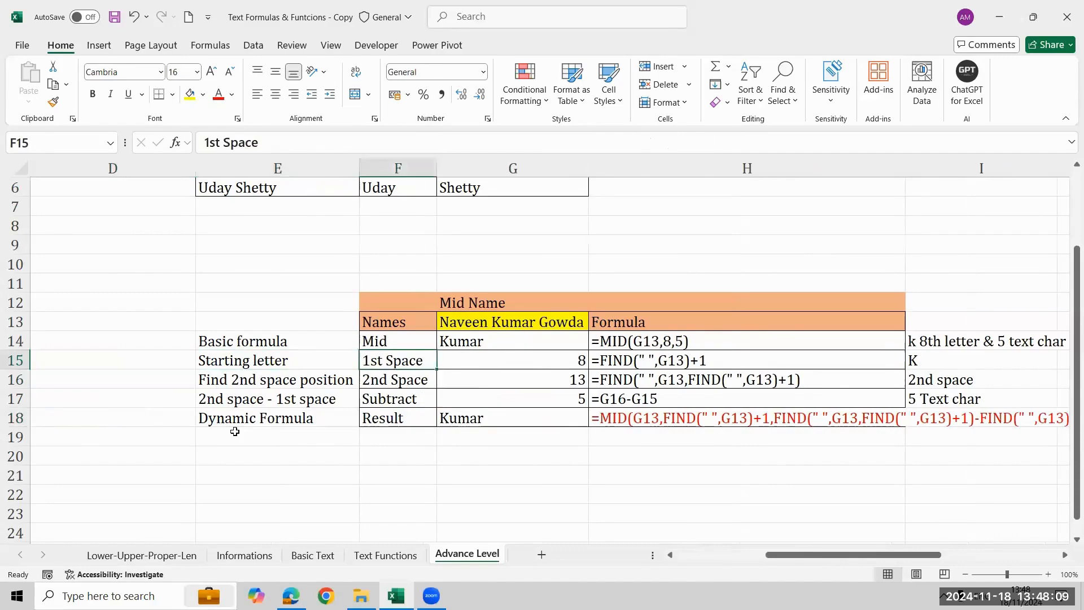
{"action": "key", "text": "Left"}
{"action": "key", "text": "Left"}
{"action": "key", "text": "Right"}
{"action": "key", "text": "shift+Right"}
{"action": "key", "text": "shift+Right"}
{"action": "key", "text": "shift+Right"}
{"action": "key", "text": "shift+Right"}
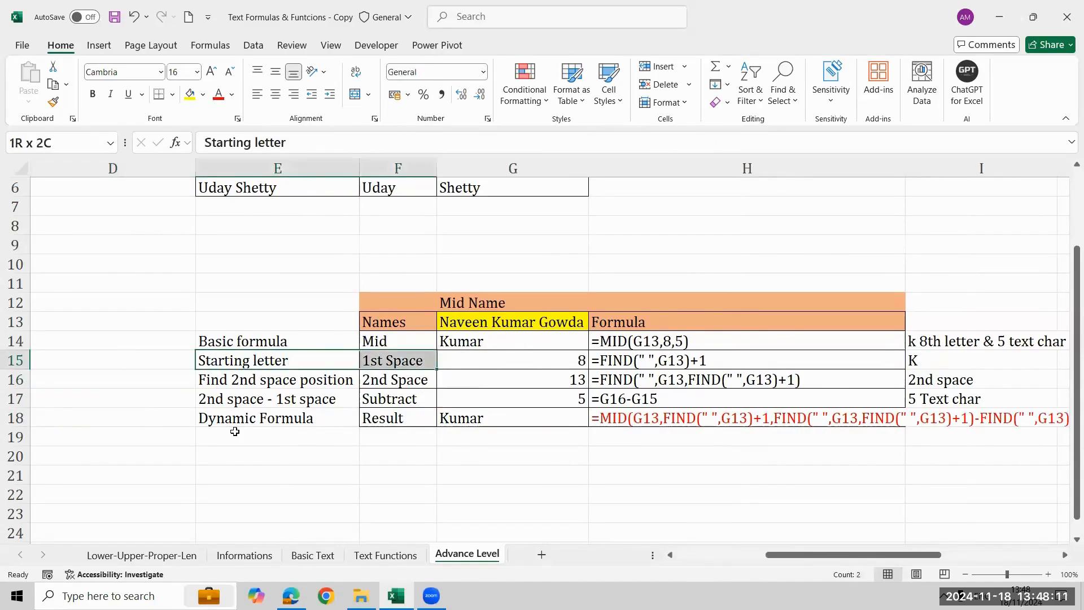
Try clearing only the description labels in E14:E18, and undo the deletion.
{"action": "key", "text": "Up"}
{"action": "key", "text": "shift+Right"}
{"action": "key", "text": "shift+Right"}
{"action": "key", "text": "shift+Right"}
{"action": "key", "text": "shift+Right"}
{"action": "key", "text": "shift+Down"}
{"action": "key", "text": "shift+Down"}
{"action": "key", "text": "shift+Down"}
{"action": "key", "text": "shift+Down"}
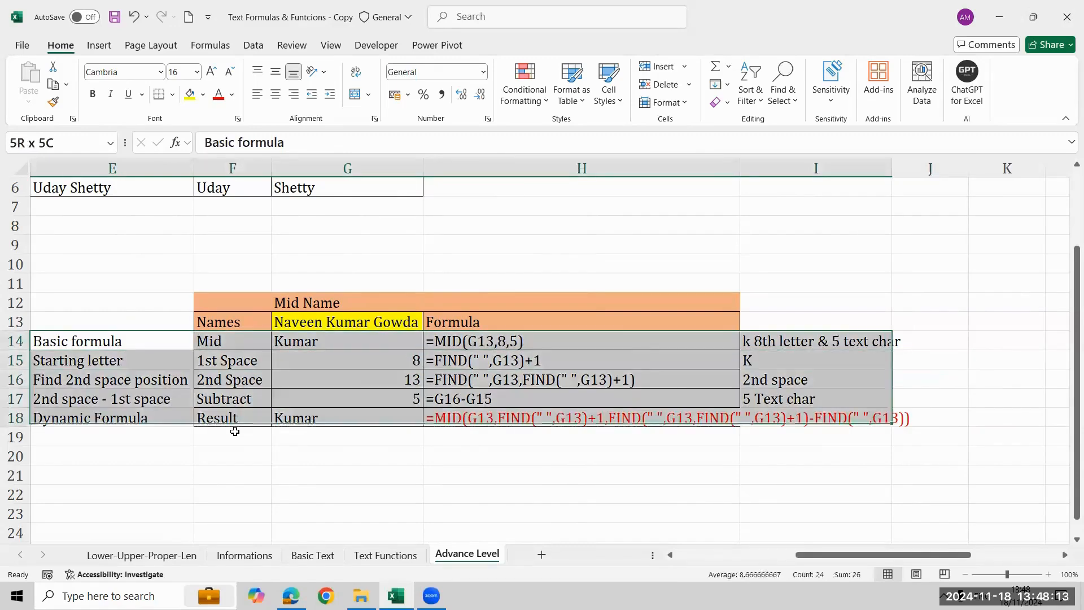
{"action": "key", "text": "Left"}
{"action": "key", "text": "Right"}
{"action": "key", "text": "shift+Down"}
{"action": "key", "text": "shift+Down"}
{"action": "key", "text": "shift+Down"}
{"action": "key", "text": "shift+Down"}
{"action": "key", "text": "Delete"}
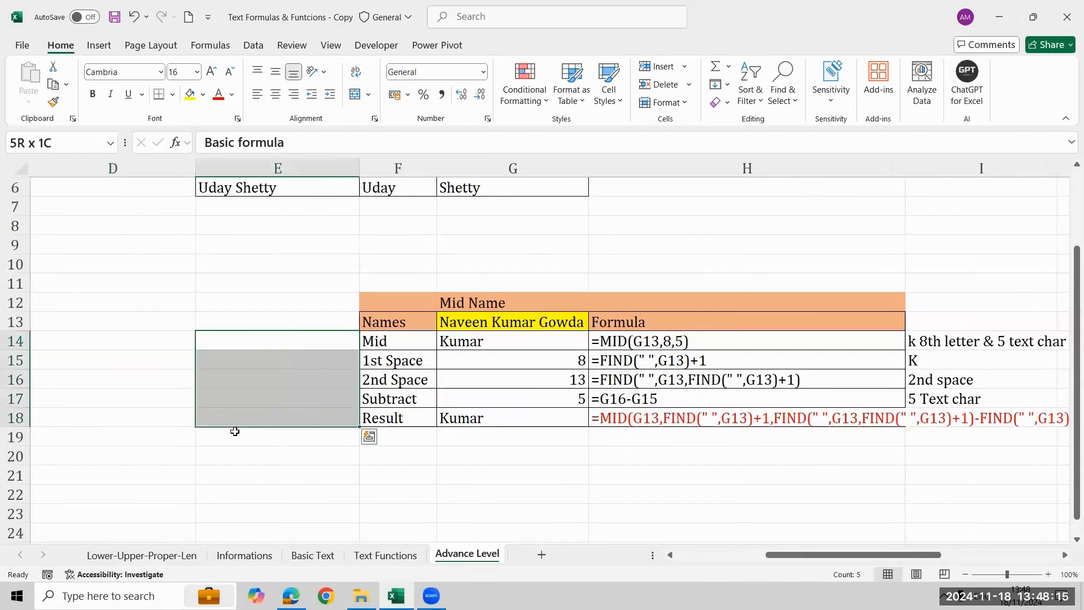
{"action": "key", "text": "Right"}
{"action": "key", "text": "Right"}
{"action": "key", "text": "Right"}
{"action": "key", "text": "Left"}
Clear the descriptions and row labels in E14:F18 beside the Mid Name table.
{"action": "key", "text": "Left"}
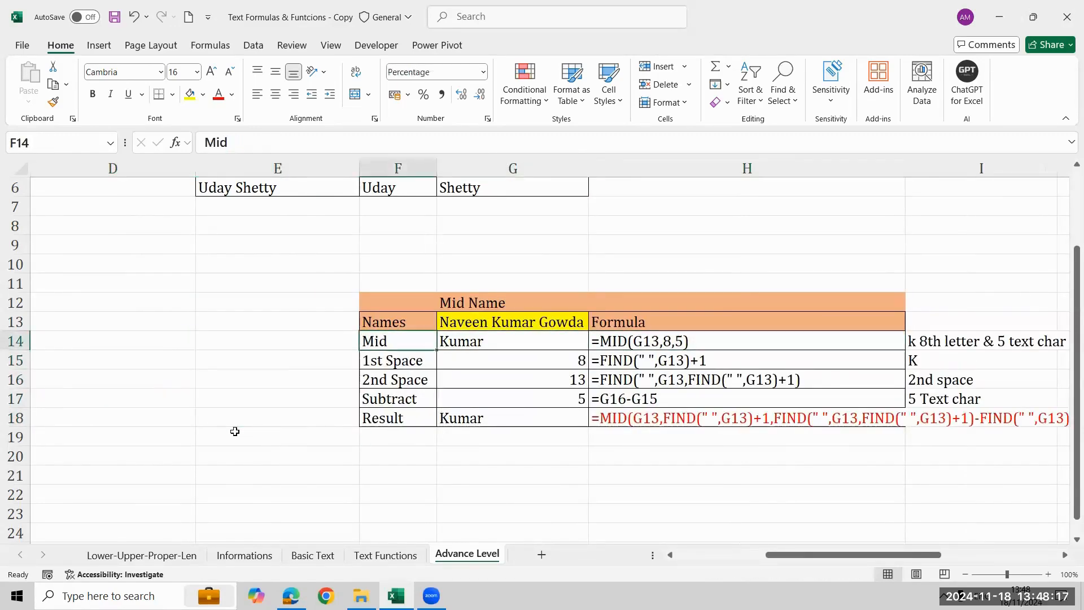
{"action": "key", "text": "ctrl+z"}
{"action": "key", "text": "Down"}
{"action": "key", "text": "Down"}
{"action": "key", "text": "Right"}
{"action": "key", "text": "Left"}
{"action": "key", "text": "Up"}
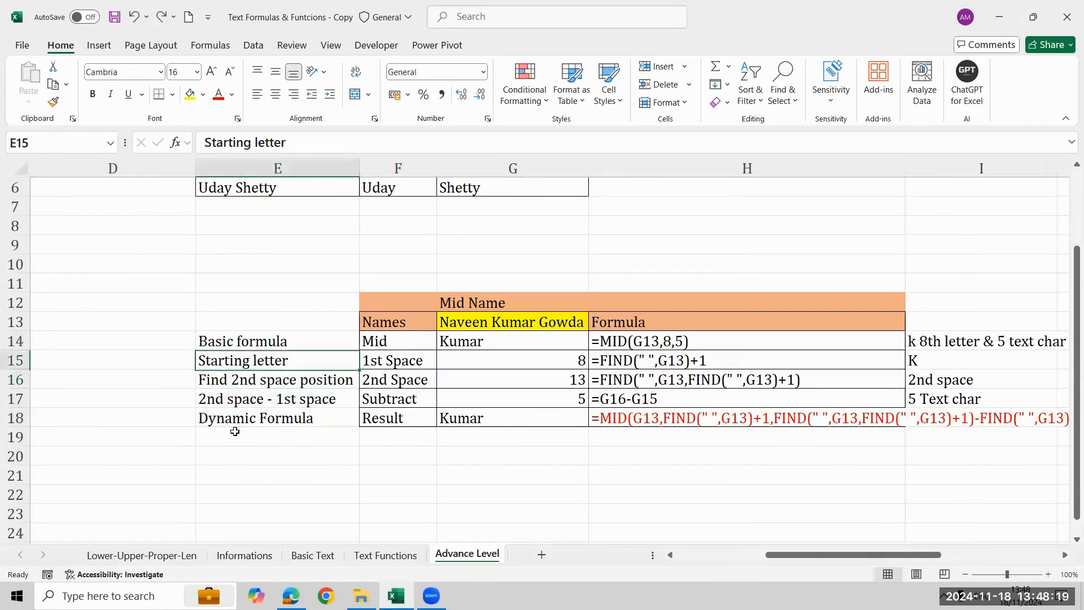
{"action": "key", "text": "Up"}
{"action": "key", "text": "shift+Down"}
{"action": "key", "text": "shift+Down"}
{"action": "key", "text": "shift+Down"}
{"action": "key", "text": "shift+Down"}
{"action": "key", "text": "shift+Right"}
{"action": "key", "text": "Delete"}
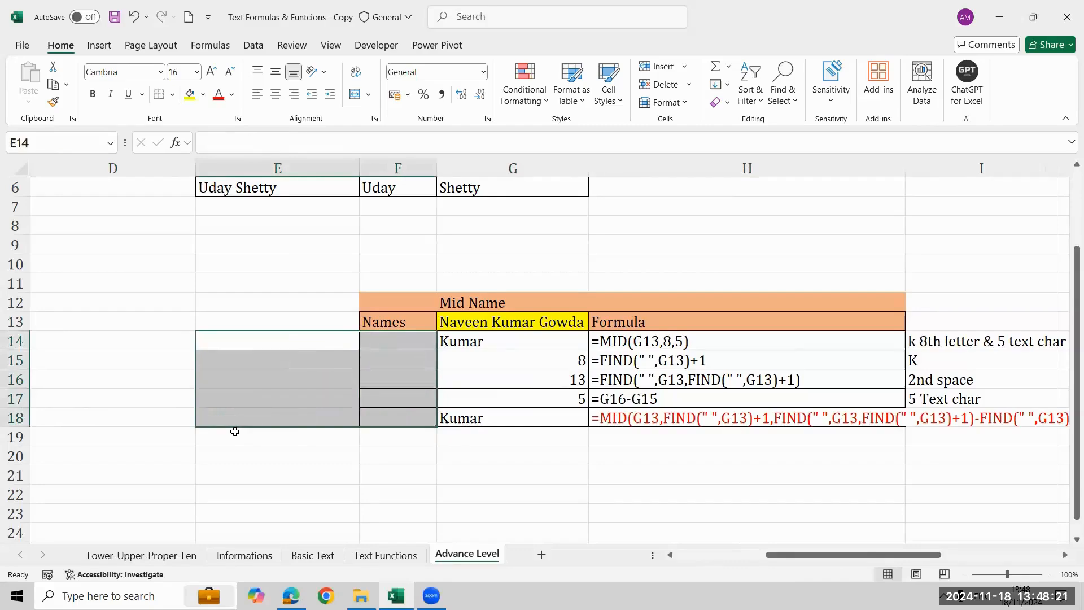
Clear the results, formula texts and notes in G14:I18.
{"action": "key", "text": "Right"}
{"action": "key", "text": "Right"}
{"action": "key", "text": "Right"}
{"action": "key", "text": "Right"}
{"action": "key", "text": "Left"}
{"action": "key", "text": "Left"}
{"action": "key", "text": "shift+Right"}
{"action": "key", "text": "shift+Right"}
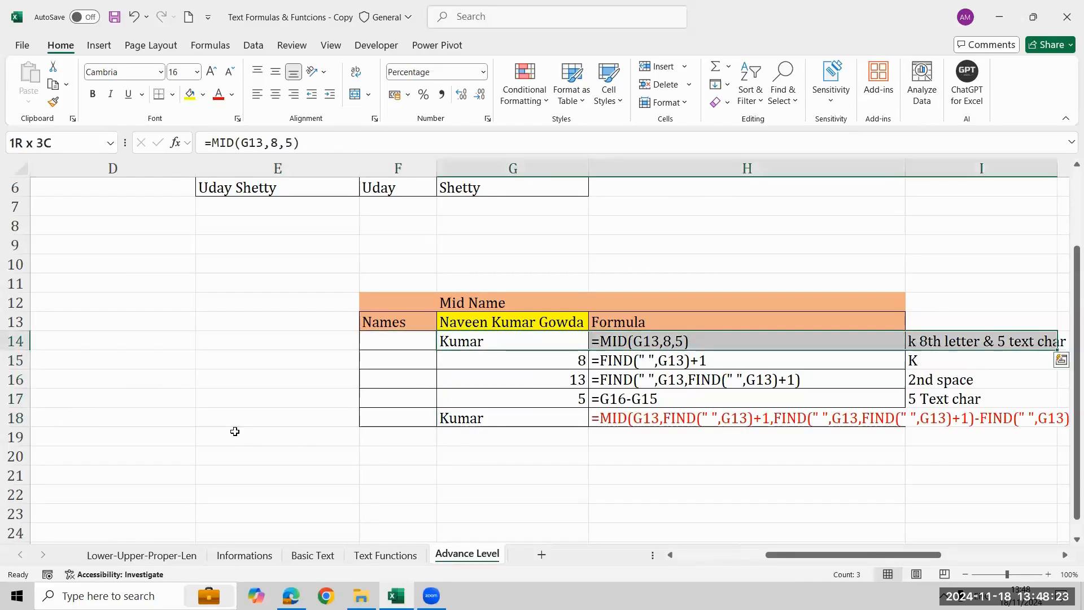
{"action": "key", "text": "shift+Down"}
{"action": "key", "text": "shift+Down"}
{"action": "key", "text": "shift+Down"}
{"action": "key", "text": "shift+Down"}
{"action": "key", "text": "Delete"}
{"action": "key", "text": "Down"}
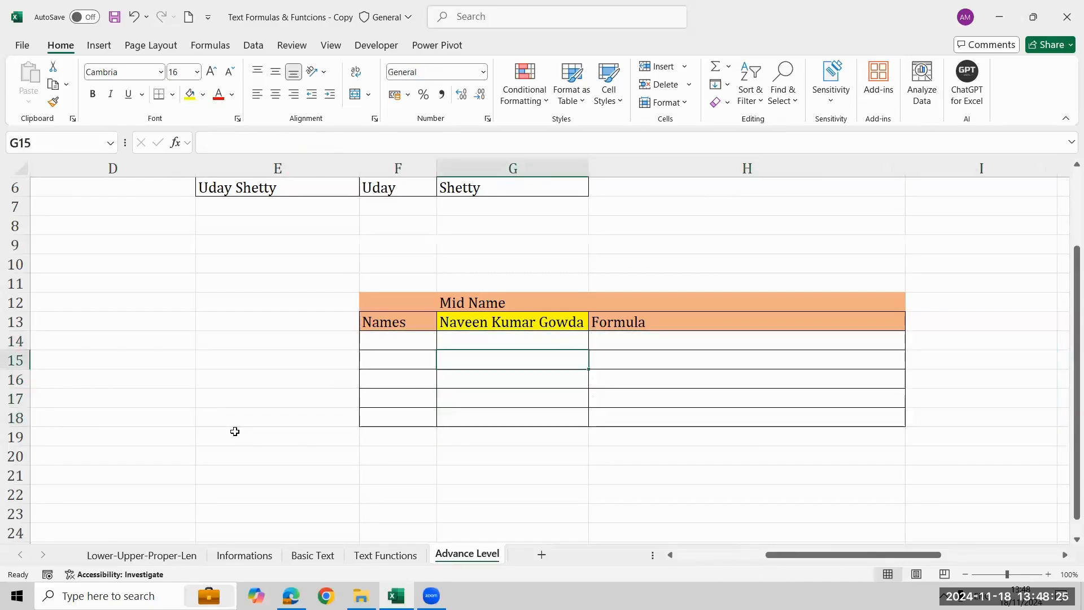
Enter the label "Basic Mid" in F14.
{"action": "key", "text": "Left"}
{"action": "key", "text": "Left"}
{"action": "key", "text": "Up"}
{"action": "key", "text": "Right"}
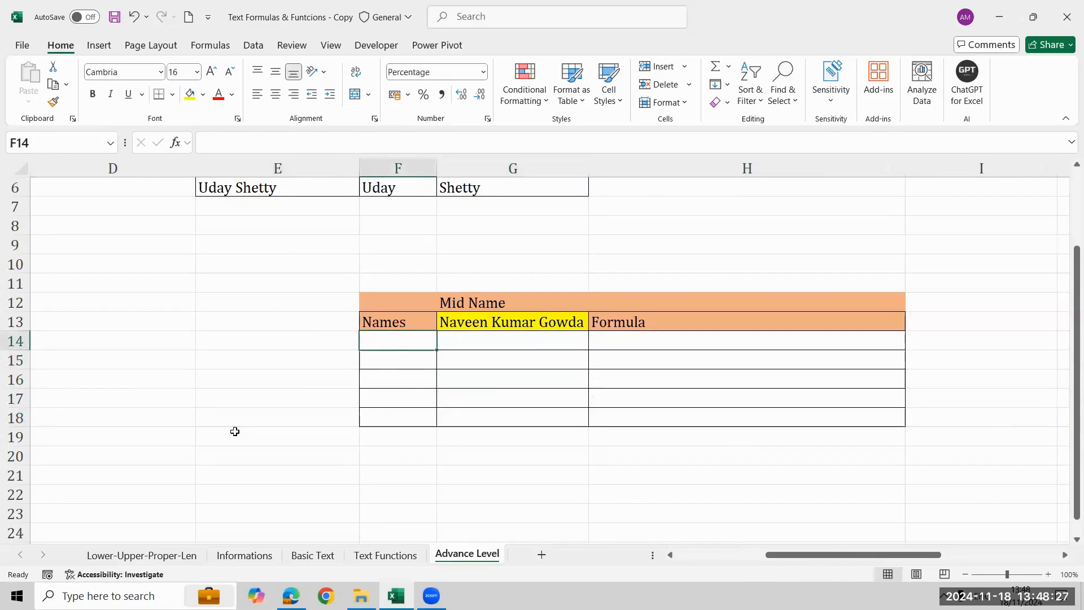
{"action": "type", "text": "Bais"}
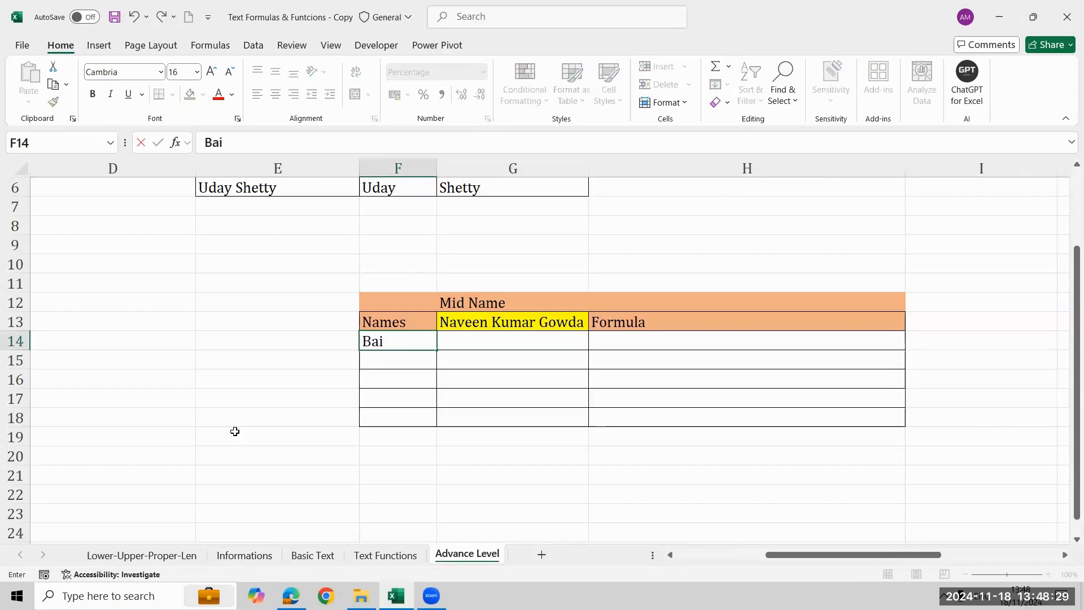
{"action": "key", "text": "BackSpace"}
{"action": "key", "text": "BackSpace"}
{"action": "type", "text": "sic Mid"}
{"action": "key", "text": "Tab"}
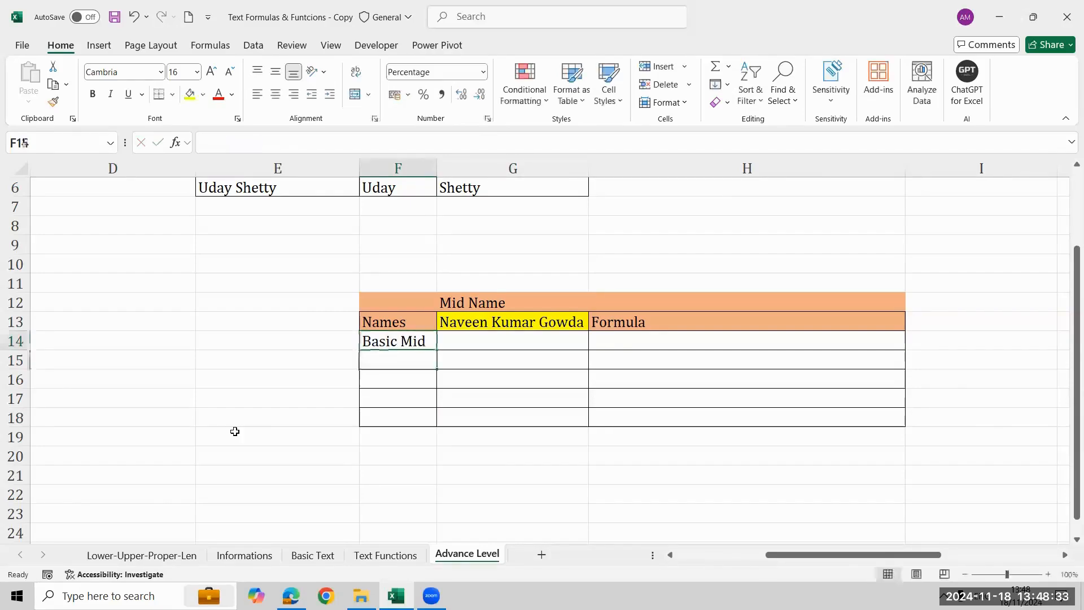
Enter =MID(G13,8,5) in G14 to extract the middle name.
{"action": "type", "text": "=mid"}
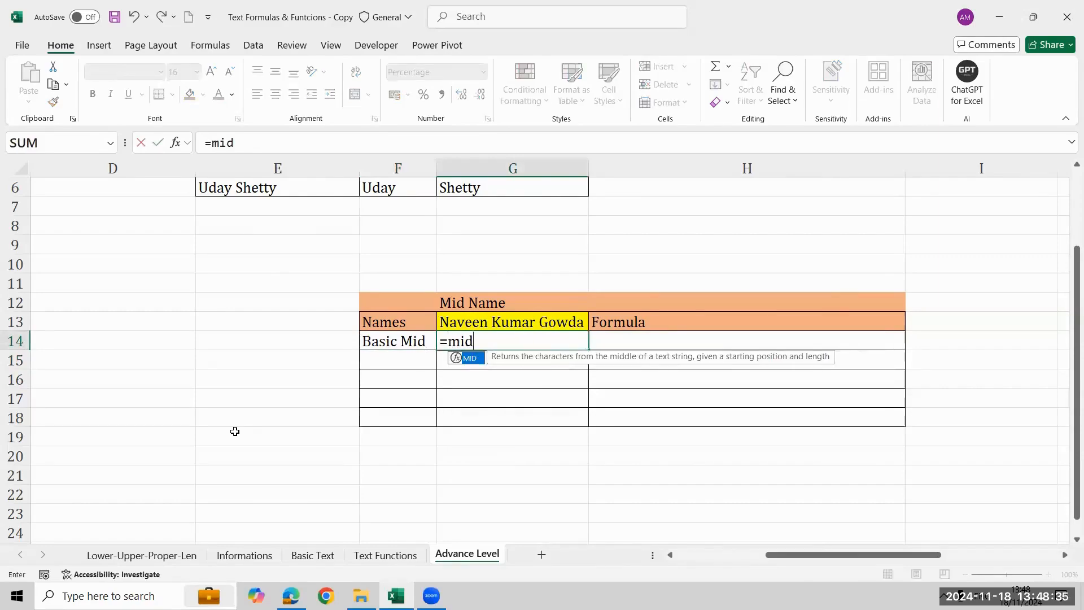
{"action": "key", "text": "Tab"}
{"action": "key", "text": "Up"}
{"action": "type", "text": ","}
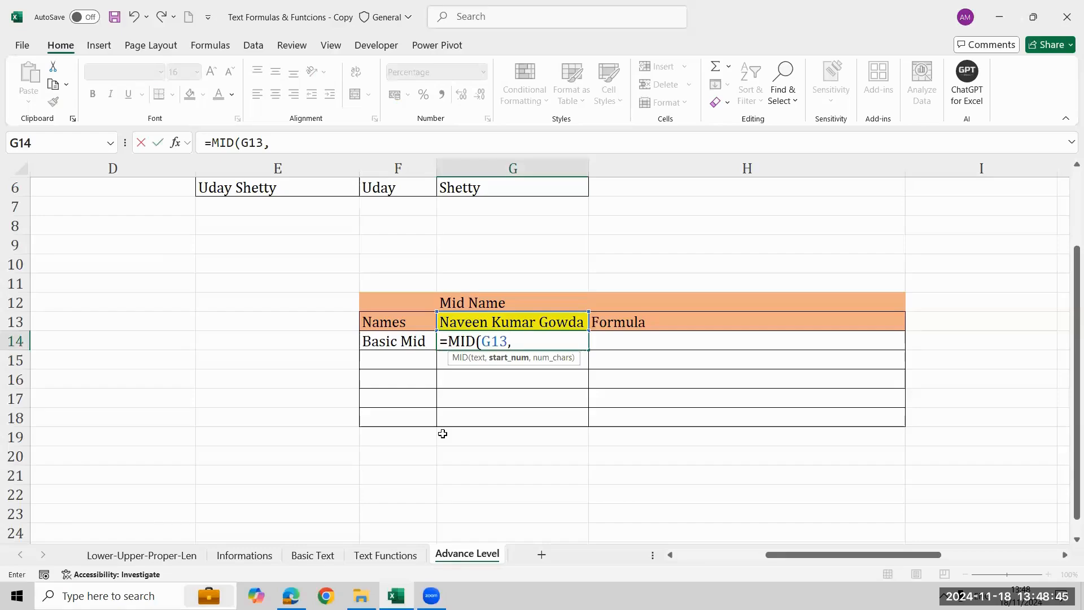
{"action": "type", "text": "8,5)"}
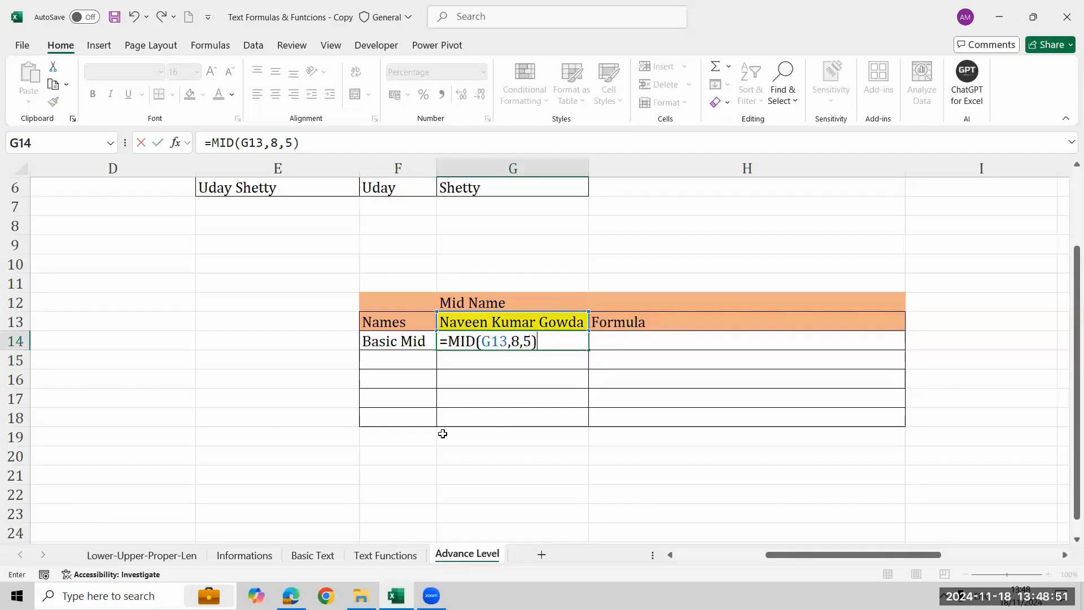
{"action": "key", "text": "Return"}
{"action": "key", "text": "Up"}
{"action": "key", "text": "Right"}
{"action": "key", "text": "Left"}
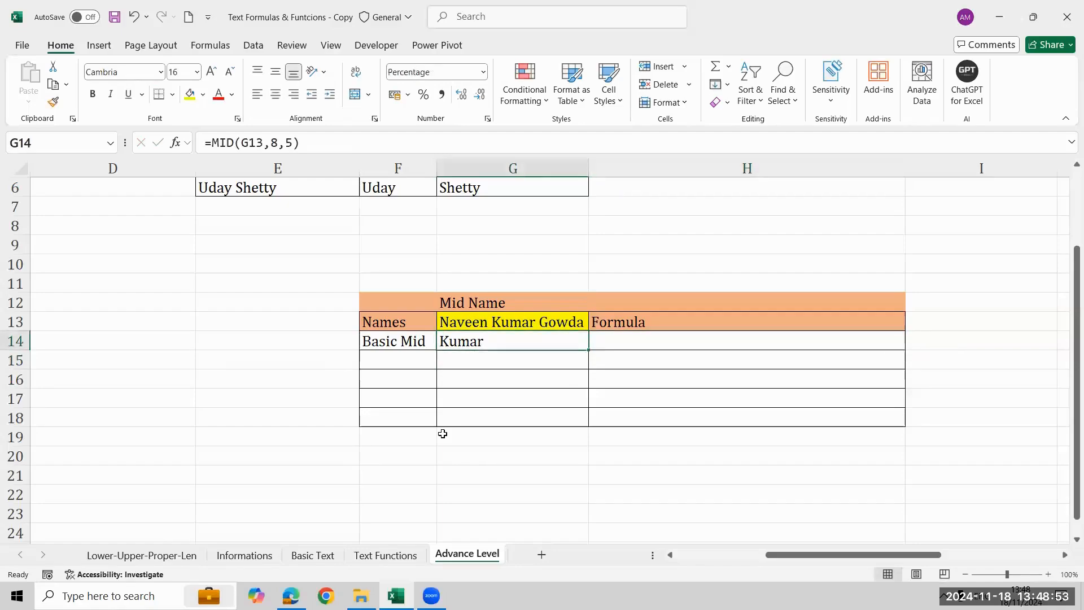
{"action": "key", "text": "Down"}
{"action": "key", "text": "Up"}
{"action": "key", "text": "shift+Down"}
{"action": "key", "text": "shift+Down"}
{"action": "key", "text": "shift+Down"}
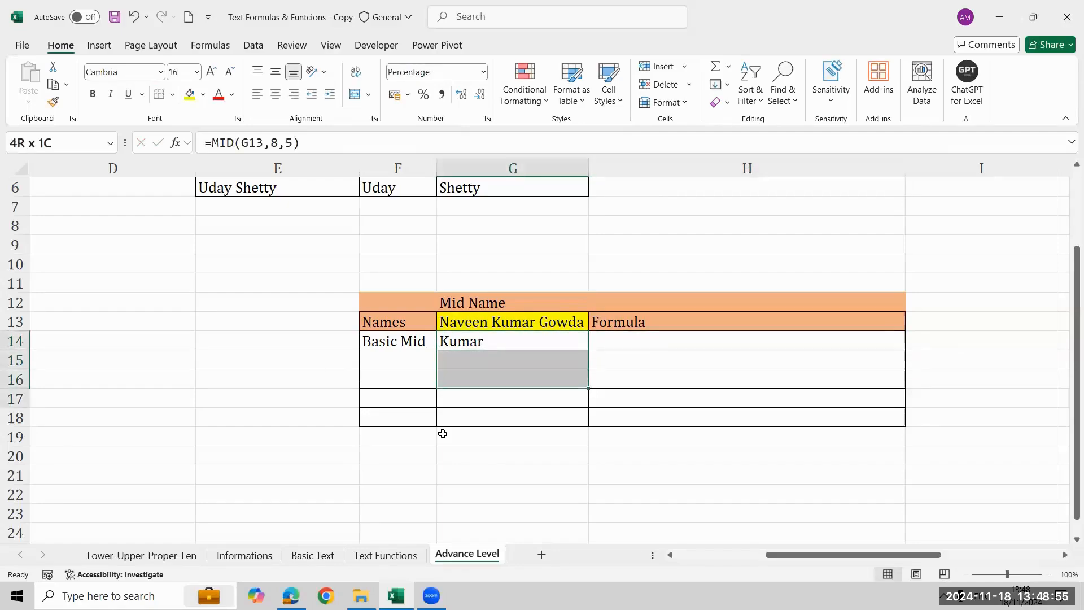
{"action": "key", "text": "shift+Down"}
{"action": "key", "text": "shift+Right"}
{"action": "key", "text": "shift+Right"}
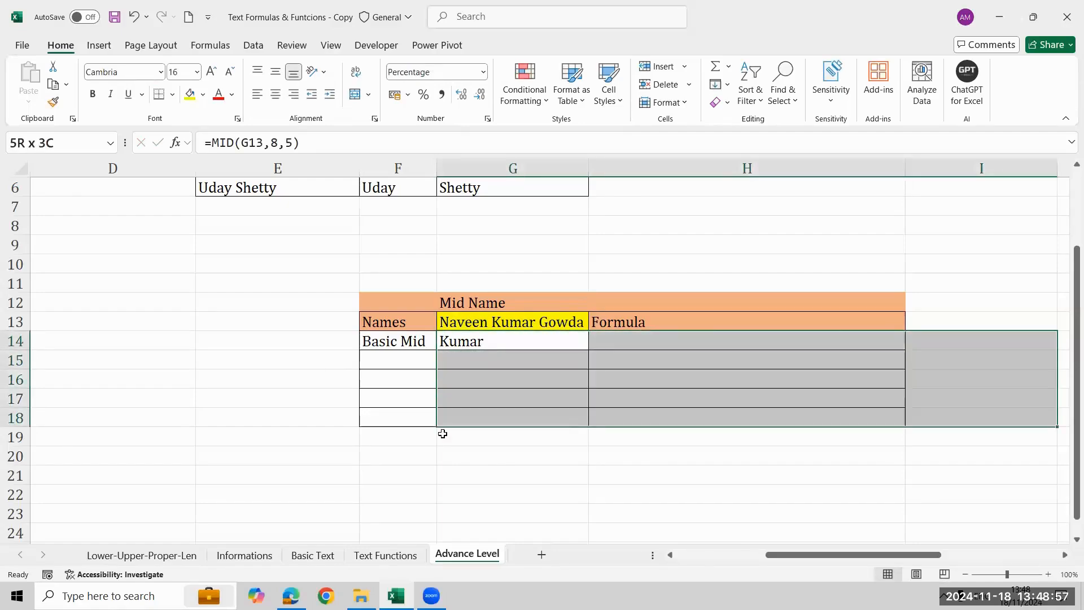
Enter =FORMULATEXT(G14) in H14 to show the basic MID formula as text.
{"action": "key", "text": "Right"}
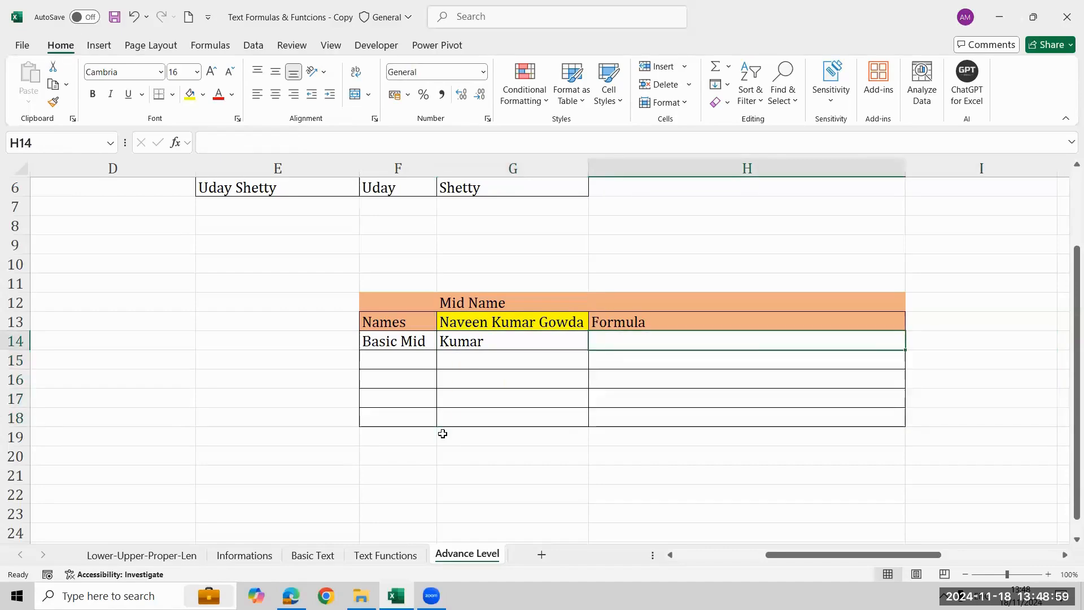
{"action": "type", "text": "=fo"}
{"action": "key", "text": "Tab"}
{"action": "key", "text": "Left"}
{"action": "key", "text": "Return"}
{"action": "key", "text": "Left"}
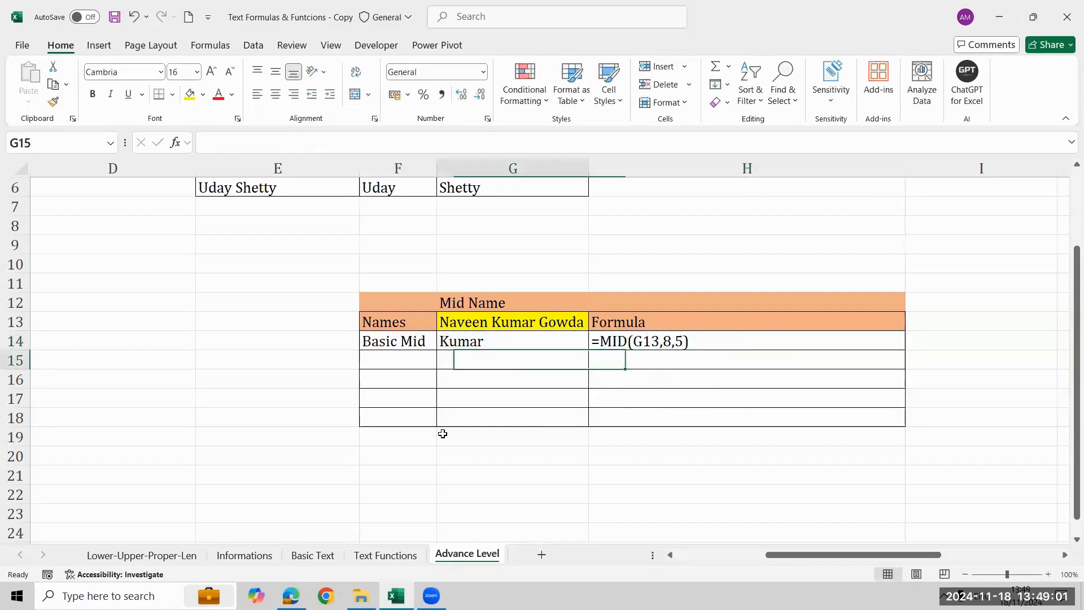
{"action": "key", "text": "Left"}
{"action": "key", "text": "Left"}
{"action": "key", "text": "Up"}
{"action": "key", "text": "Down"}
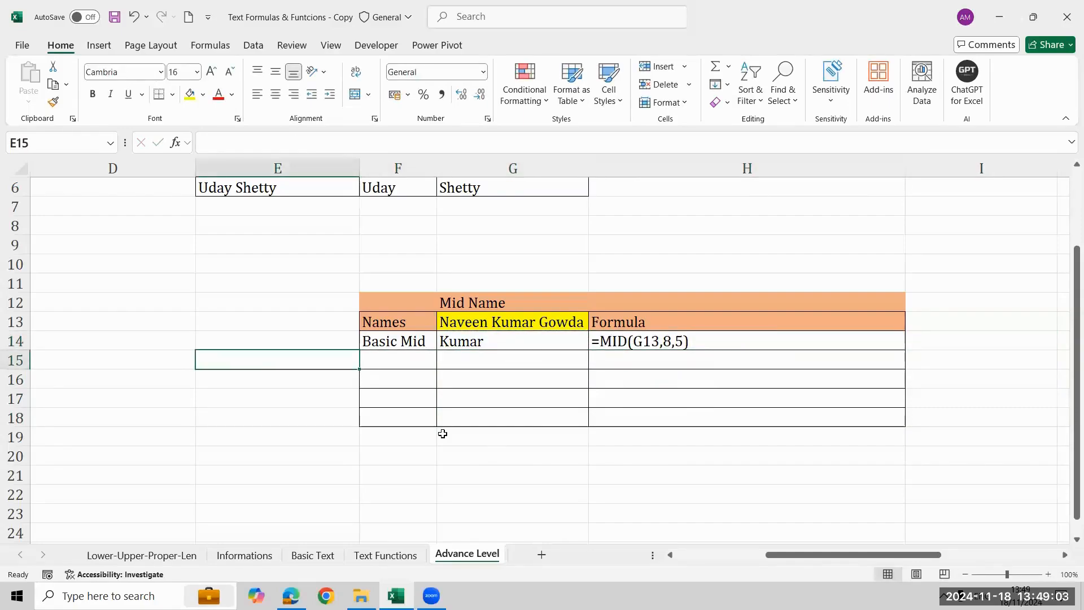
{"action": "key", "text": "Right"}
{"action": "key", "text": "Right"}
{"action": "key", "text": "Right"}
{"action": "key", "text": "Up"}
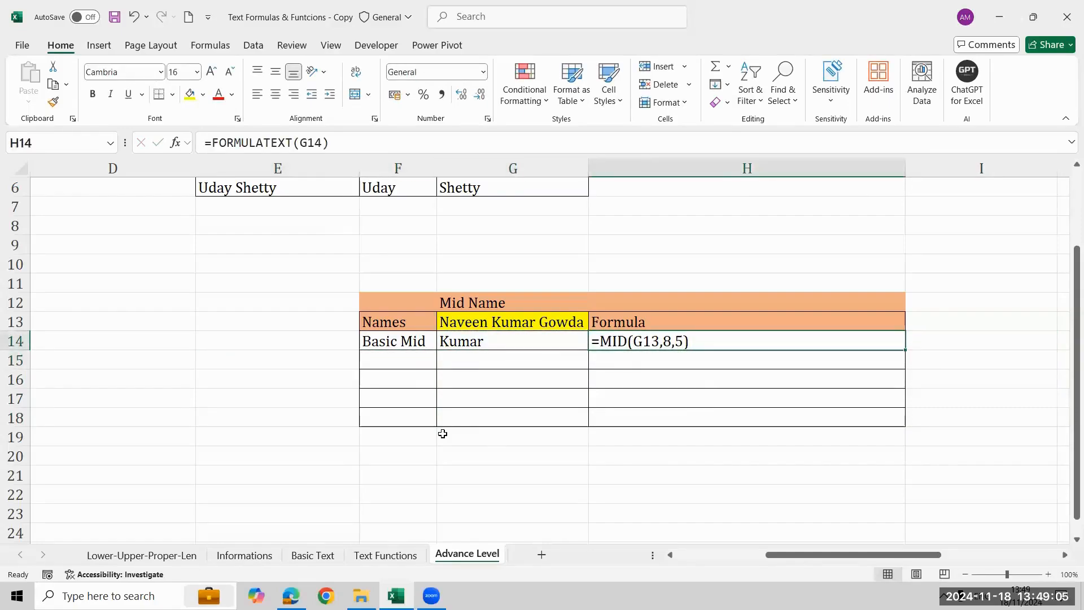
{"action": "key", "text": "Left"}
{"action": "key", "text": "Left"}
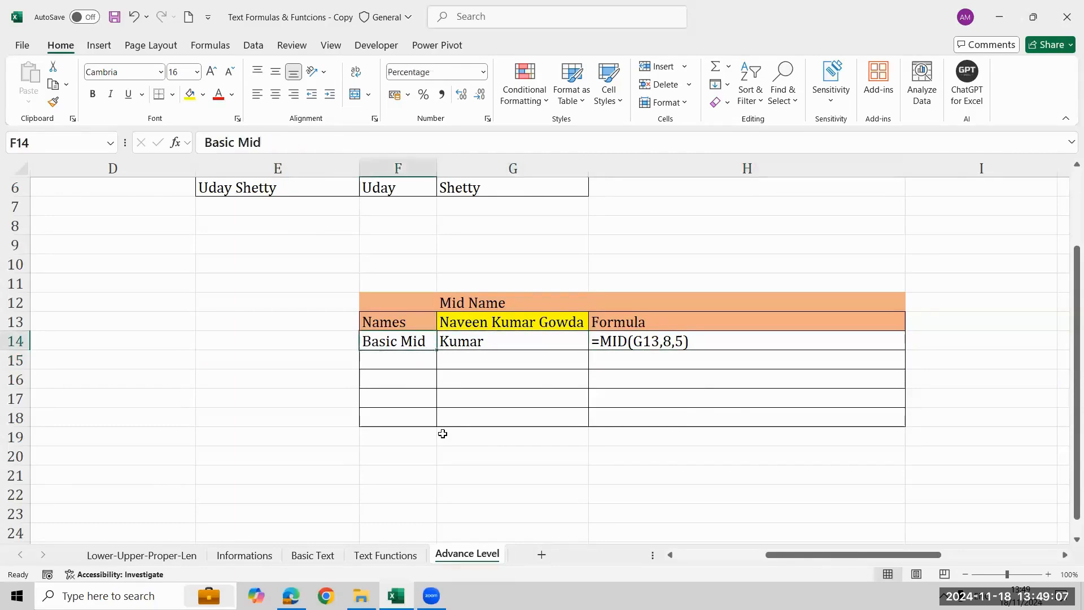
Test the basic MID formula by replacing the full name in G13 with a different three-part name.
{"action": "key", "text": "Up"}
{"action": "key", "text": "Right"}
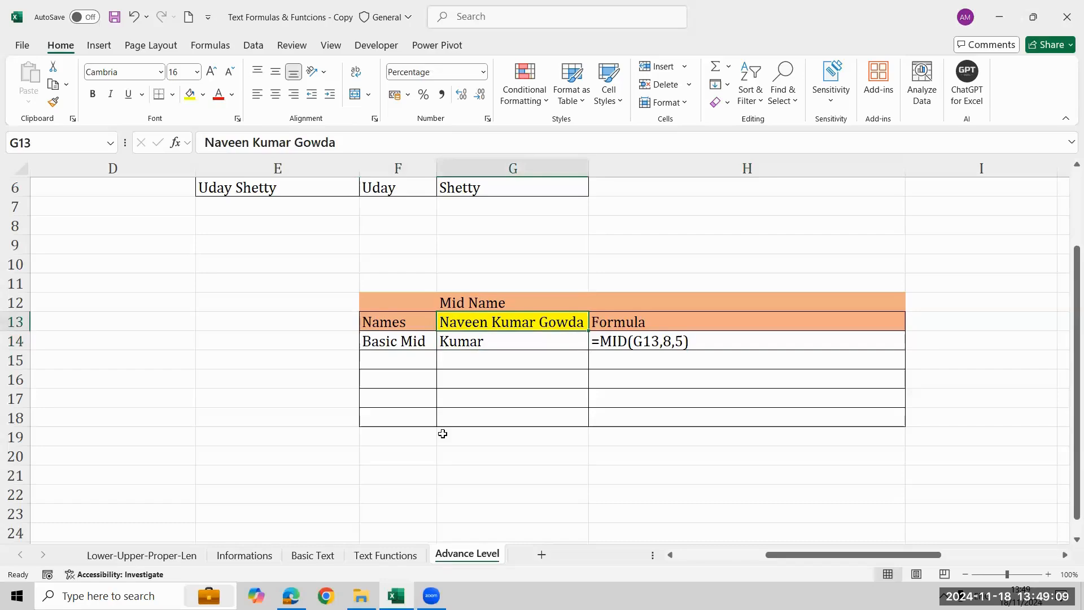
{"action": "type", "text": "Aja"}
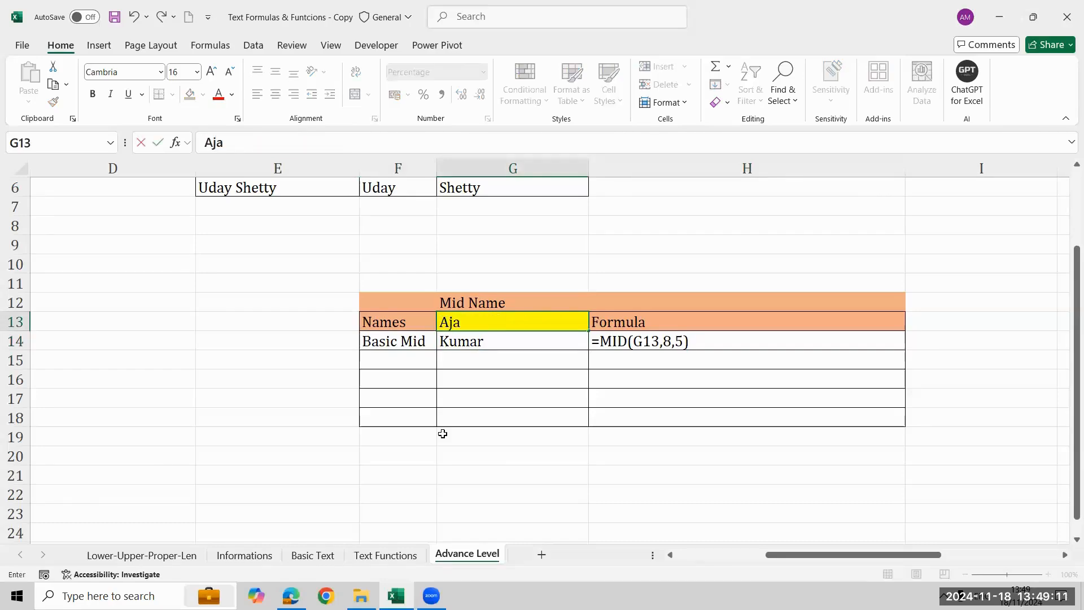
{"action": "type", "text": "y Kumar Singh"}
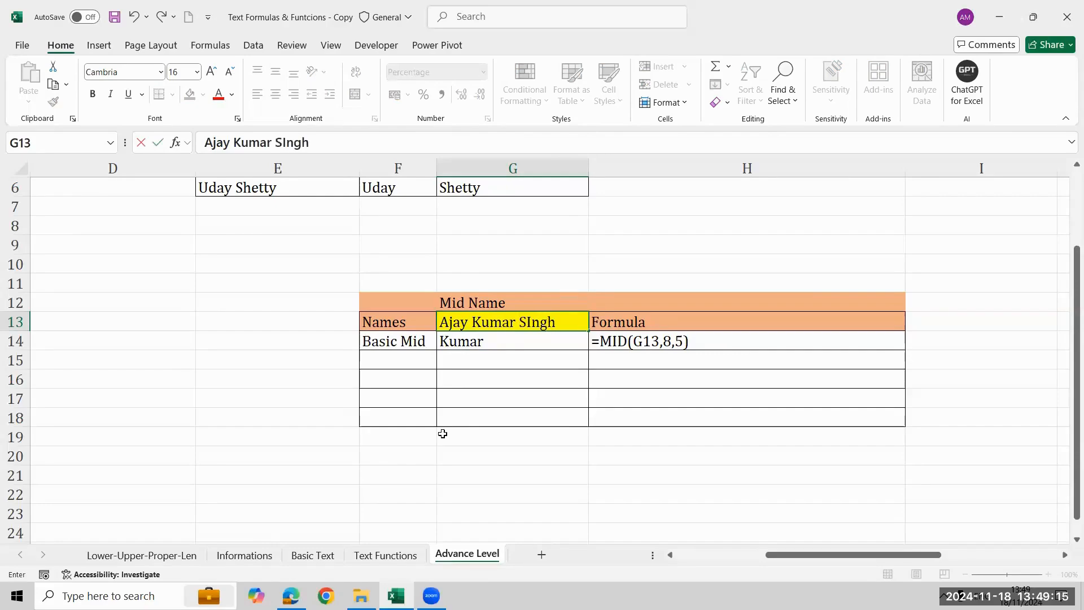
{"action": "key", "text": "Return"}
{"action": "key", "text": "Return"}
{"action": "key", "text": "Up"}
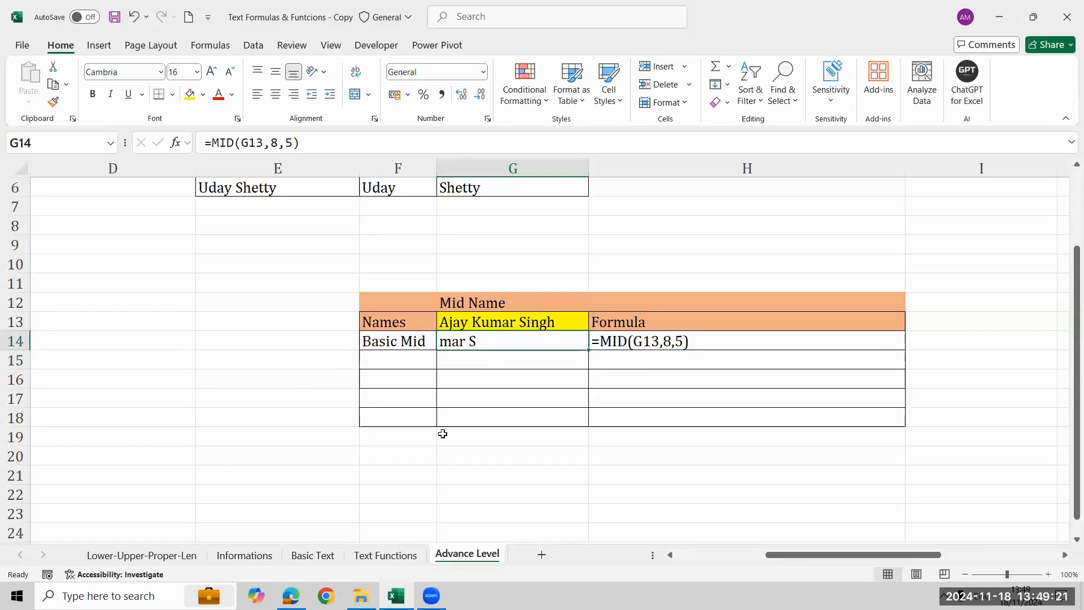
Undo the name change in G13 and make sure the FORMULATEXT formula in H14 is restored.
{"action": "key", "text": "ctrl+z"}
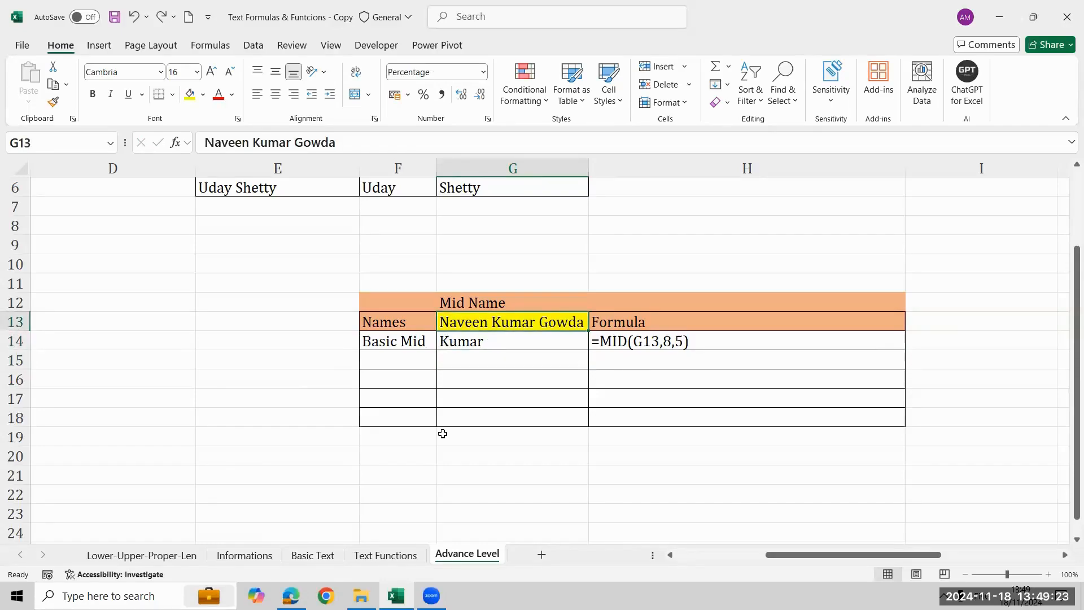
{"action": "key", "text": "ctrl+z"}
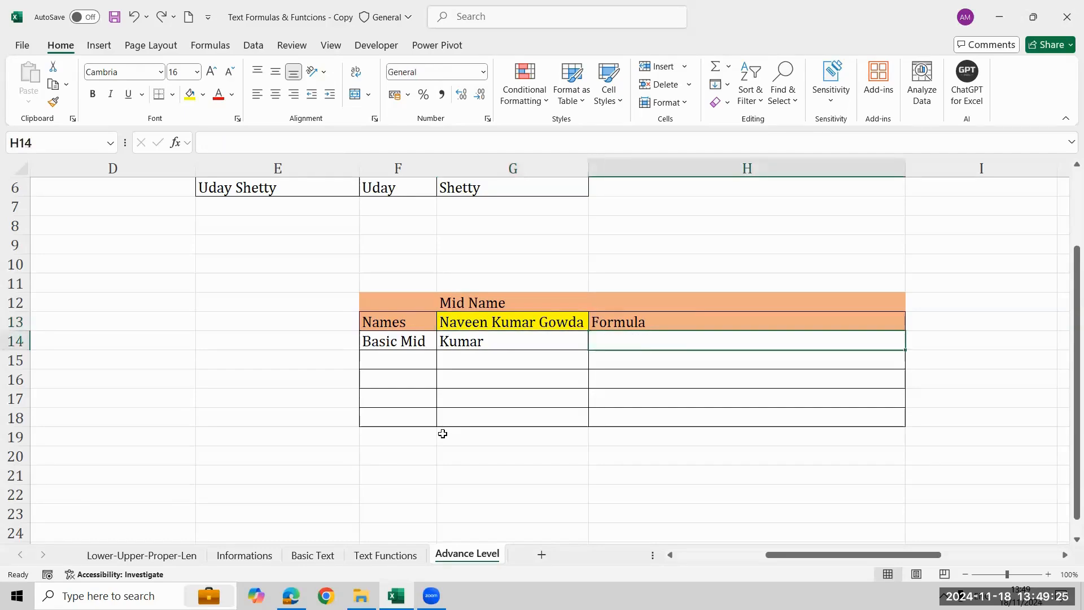
{"action": "key", "text": "ctrl+y"}
{"action": "key", "text": "Left"}
{"action": "key", "text": "Left"}
{"action": "key", "text": "Down"}
{"action": "key", "text": "Down"}
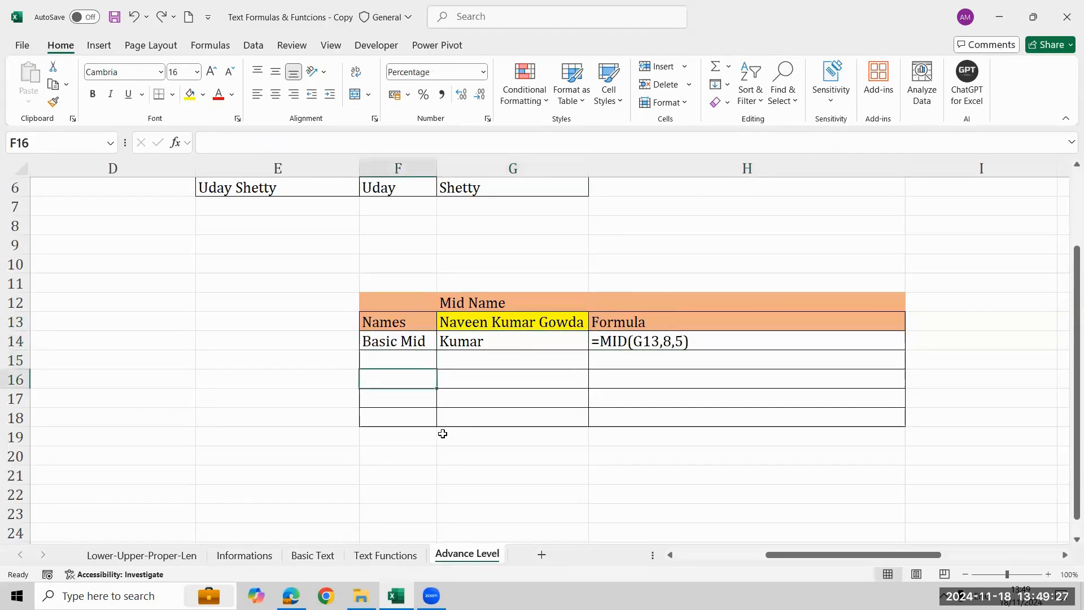
Enter =FIND(" ",G13)+1 in G15 to locate the first letter of the middle name.
{"action": "key", "text": "Up"}
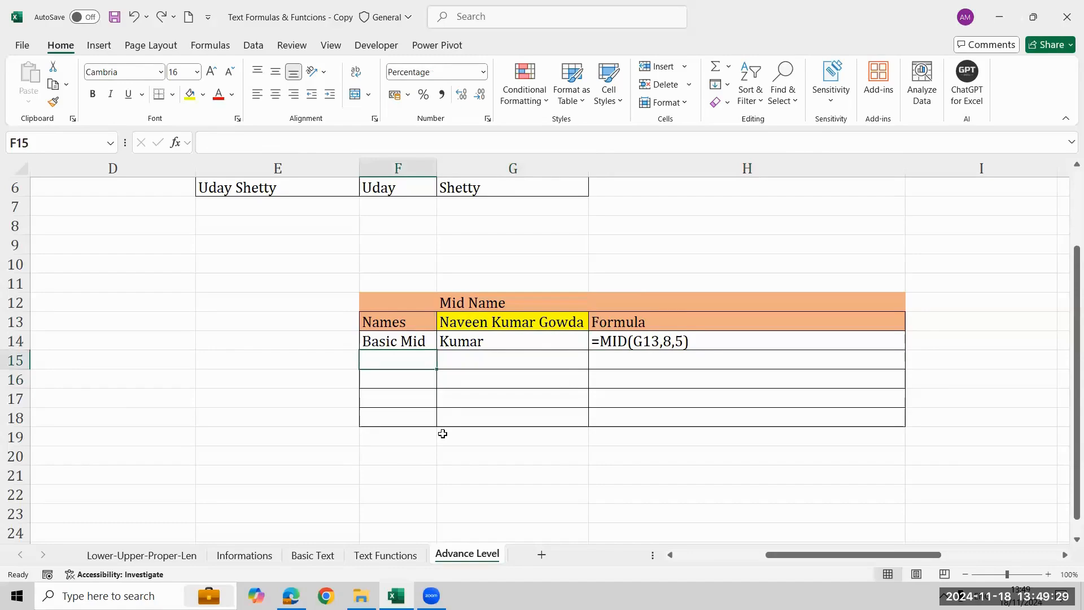
{"action": "key", "text": "Left"}
{"action": "key", "text": "Right"}
{"action": "key", "text": "Right"}
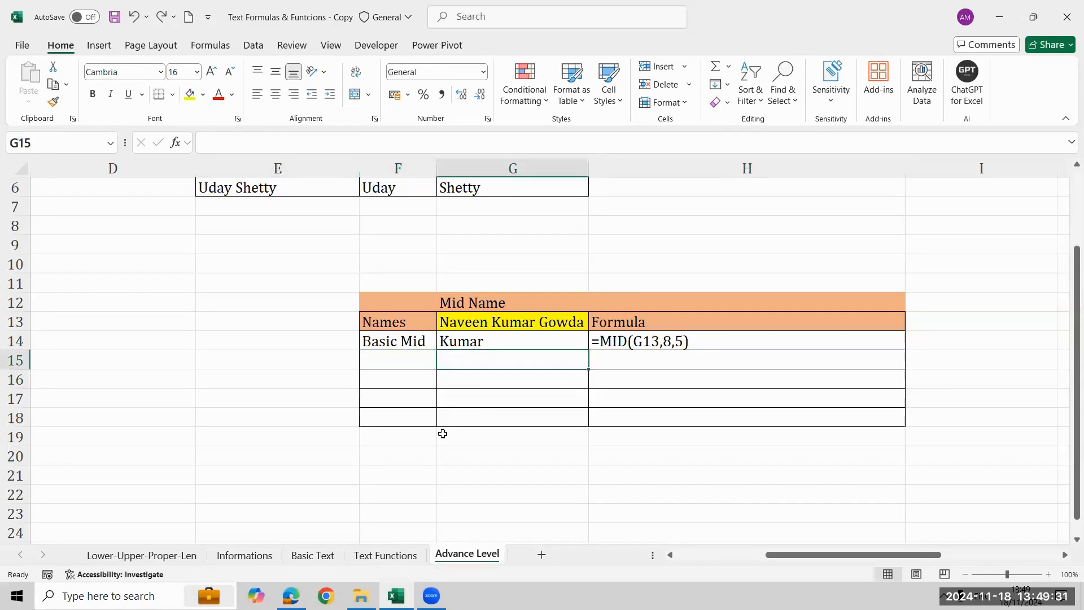
{"action": "key", "text": "Left"}
{"action": "key", "text": "Right"}
{"action": "key", "text": "Up"}
{"action": "key", "text": "Up"}
{"action": "key", "text": "Down"}
{"action": "key", "text": "Down"}
{"action": "type", "text": "="}
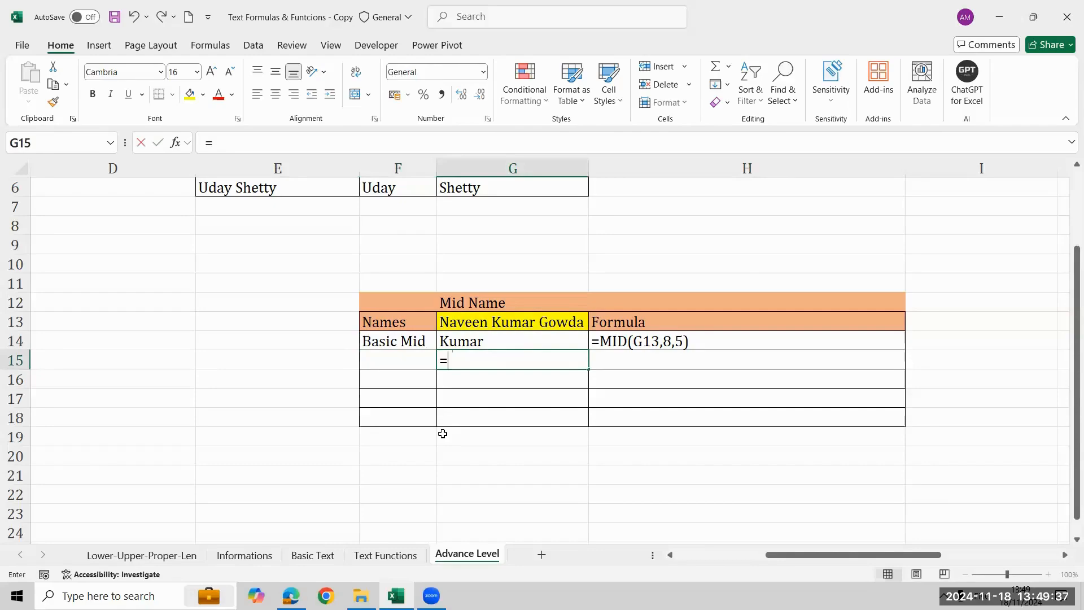
{"action": "type", "text": "FIND(\""}
{"action": "type", "text": ","}
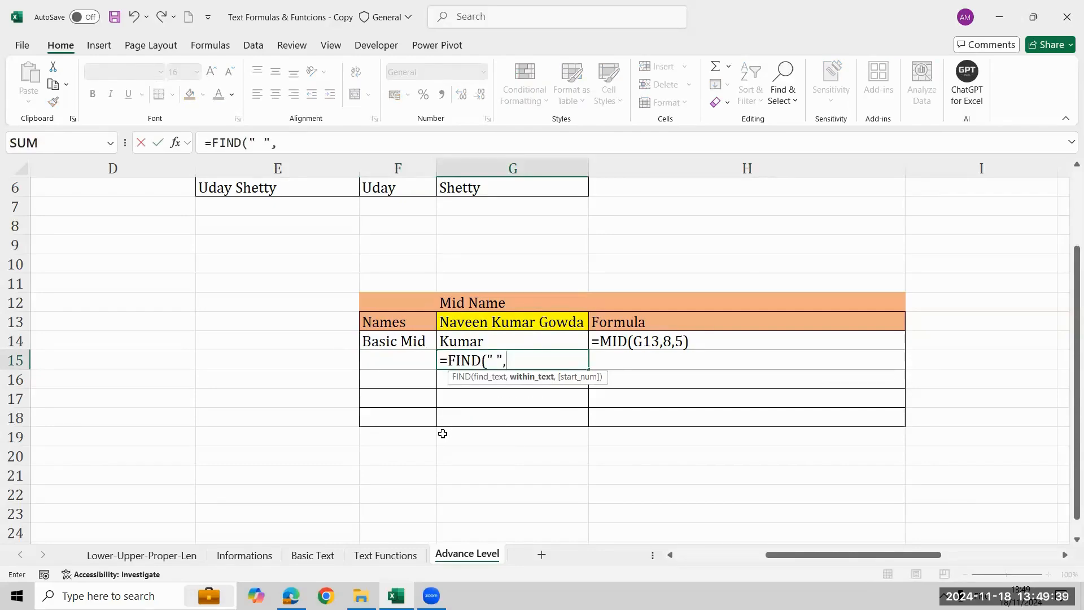
{"action": "key", "text": "Up"}
{"action": "key", "text": "Up"}
{"action": "type", "text": ")+"}
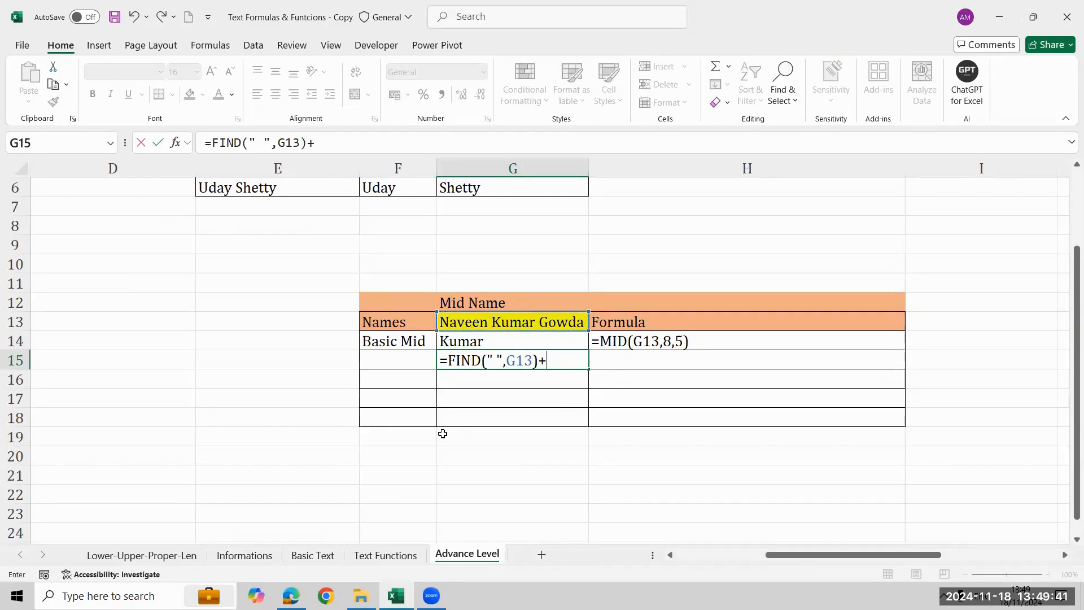
{"action": "type", "text": "1"}
{"action": "key", "text": "Return"}
Copy the FORMULATEXT formula from H14 down into H15 to show the FIND formula as text.
{"action": "key", "text": "Up"}
{"action": "key", "text": "Right"}
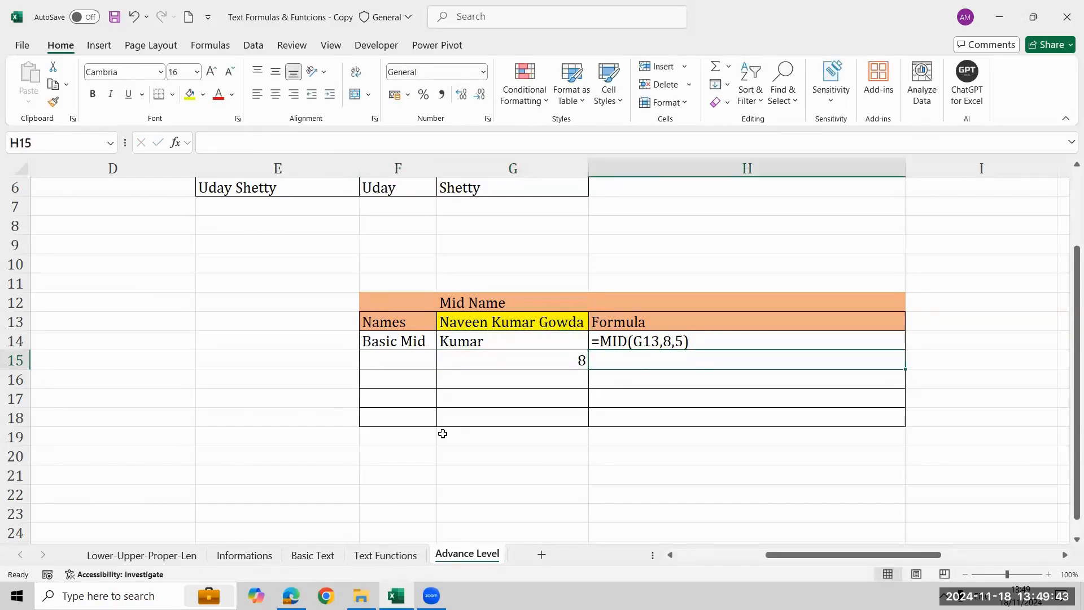
{"action": "key", "text": "ctrl+d"}
Label the first FIND row by entering "Find the 1st letter position num" in E15.
{"action": "key", "text": "Left"}
{"action": "key", "text": "Left"}
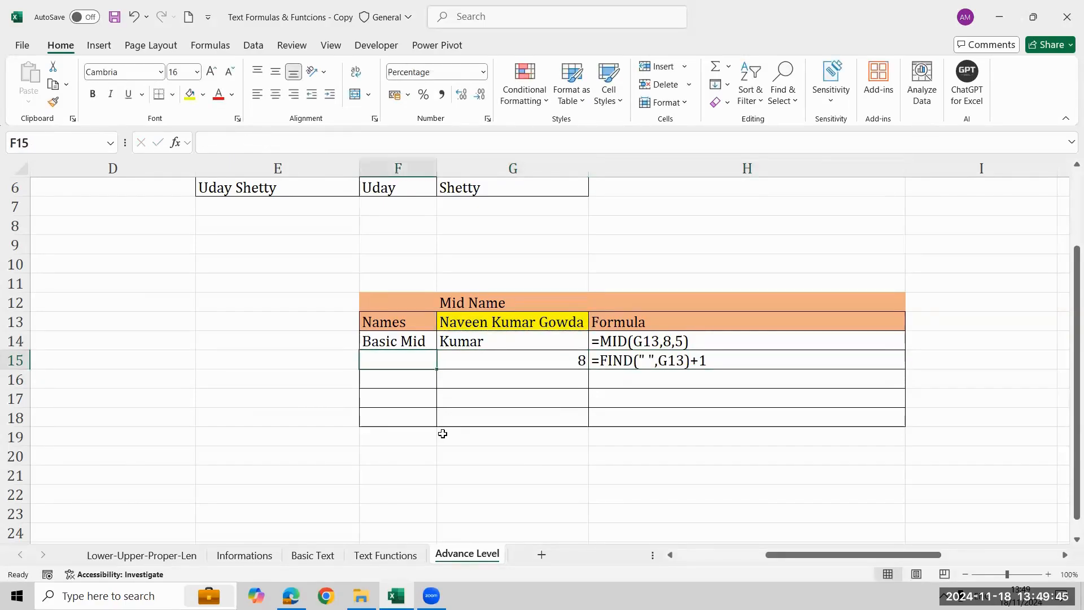
{"action": "key", "text": "Left"}
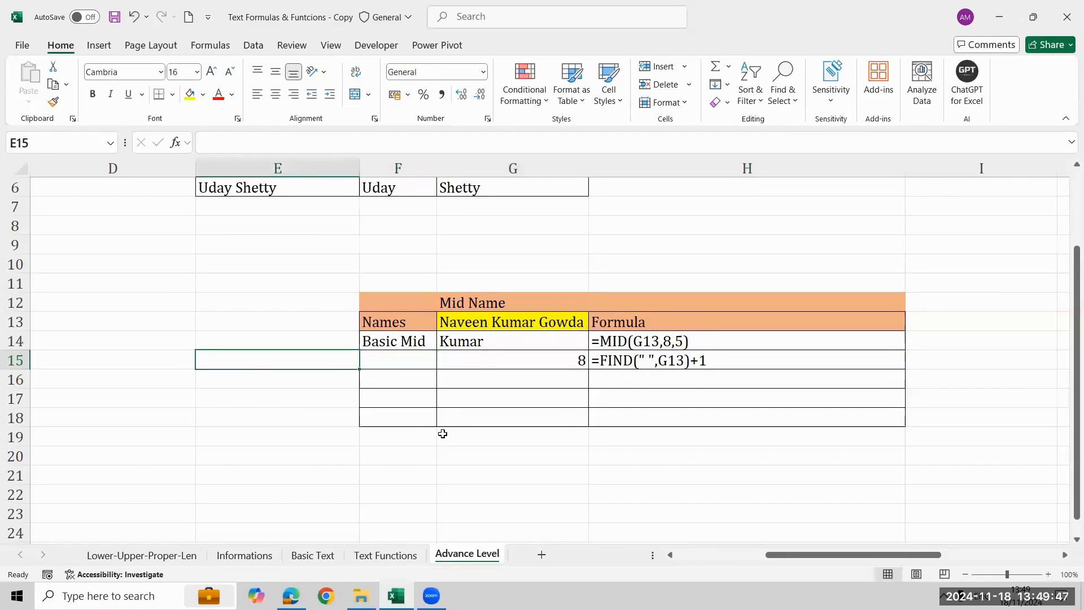
{"action": "type", "text": "Find the "}
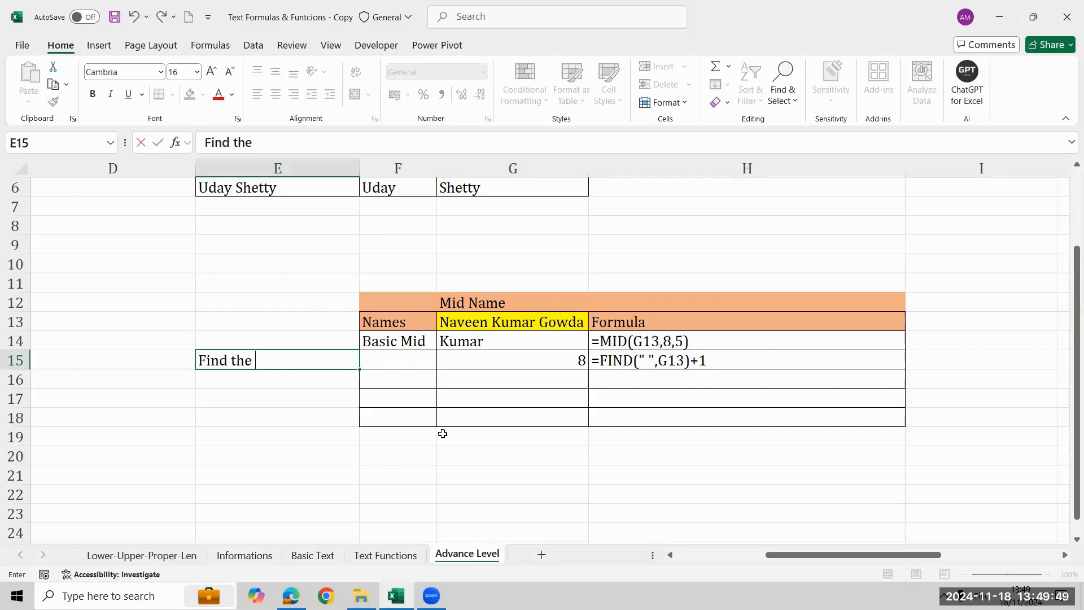
{"action": "type", "text": "1st lett"}
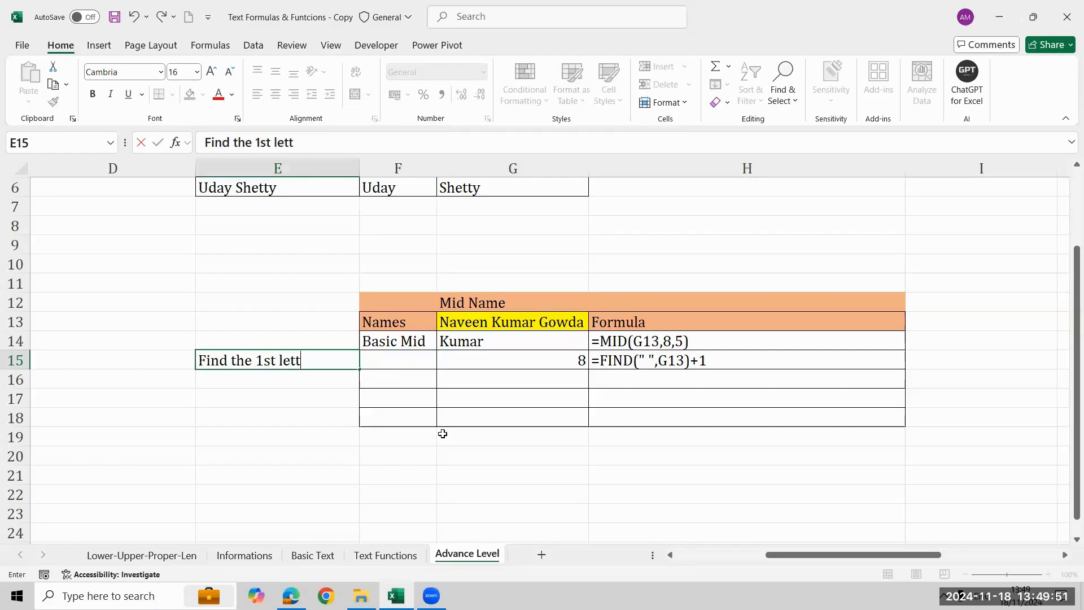
{"action": "type", "text": "er poi"}
{"action": "key", "text": "BackSpace"}
{"action": "key", "text": "BackSpace"}
{"action": "key", "text": "BackSpace"}
{"action": "key", "text": "BackSpace"}
{"action": "type", "text": "positio"}
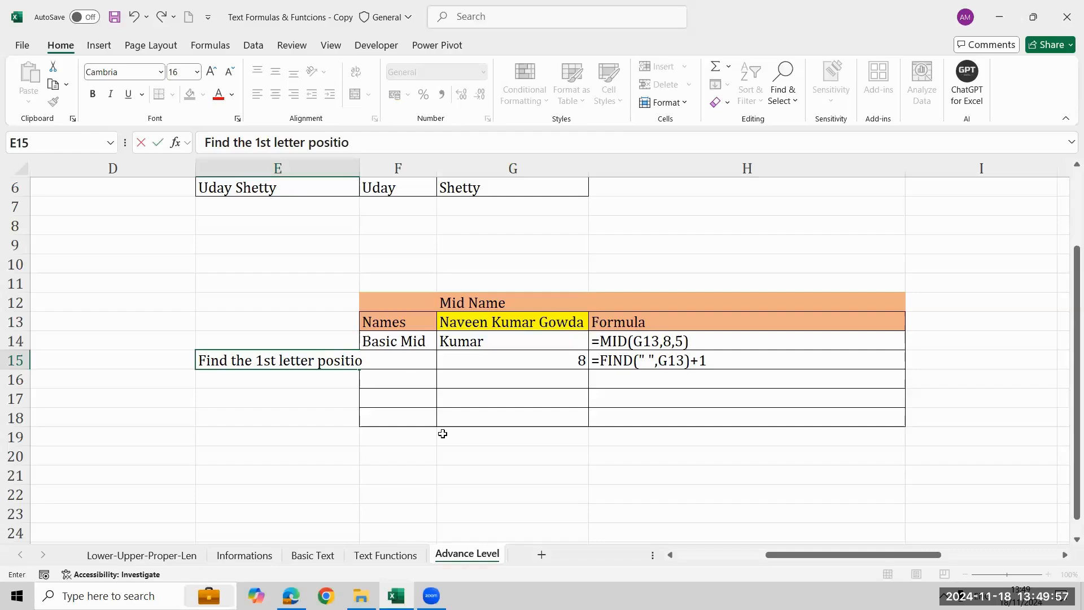
{"action": "type", "text": "n num"}
{"action": "key", "text": "Return"}
{"action": "key", "text": "Up"}
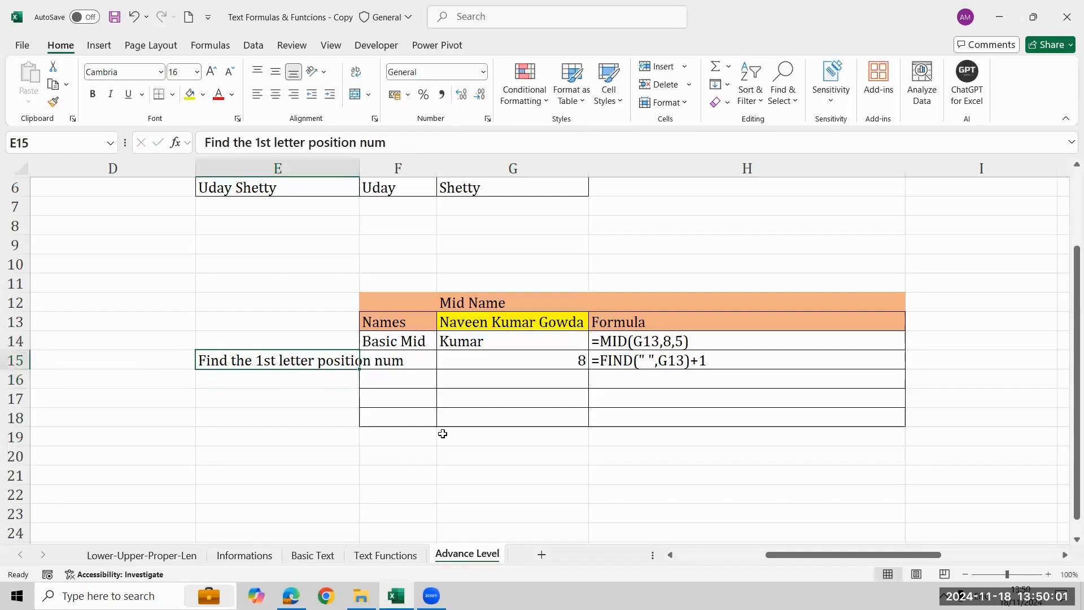
Enter =FIND(" ",G13,FIND(" ",G13)+1) in G16 to locate the second space in the full name.
{"action": "key", "text": "Down"}
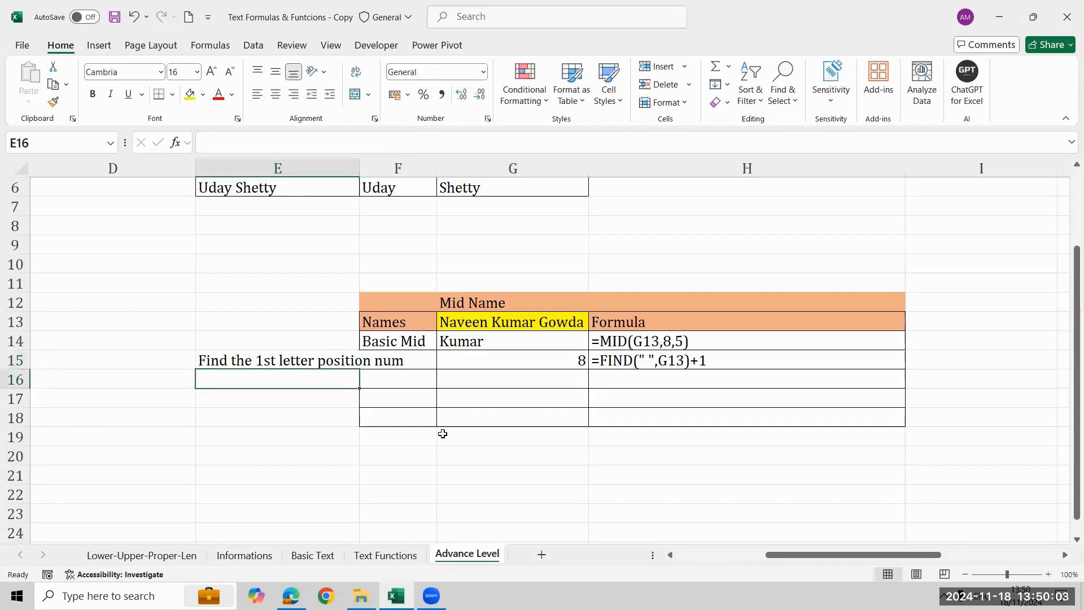
{"action": "key", "text": "Right"}
{"action": "key", "text": "Right"}
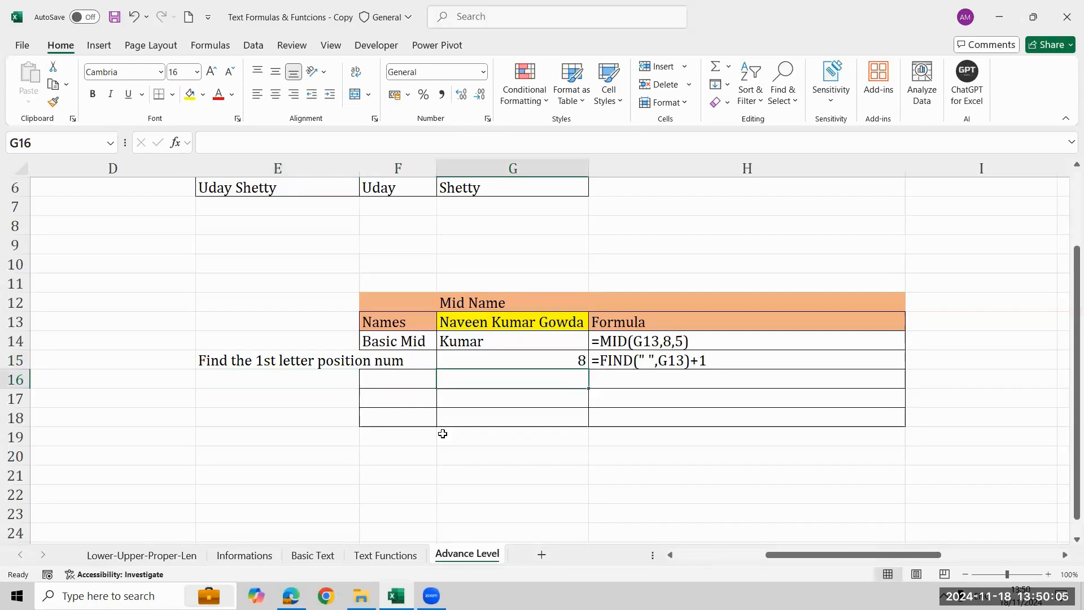
{"action": "key", "text": "Up"}
{"action": "key", "text": "Up"}
{"action": "key", "text": "Up"}
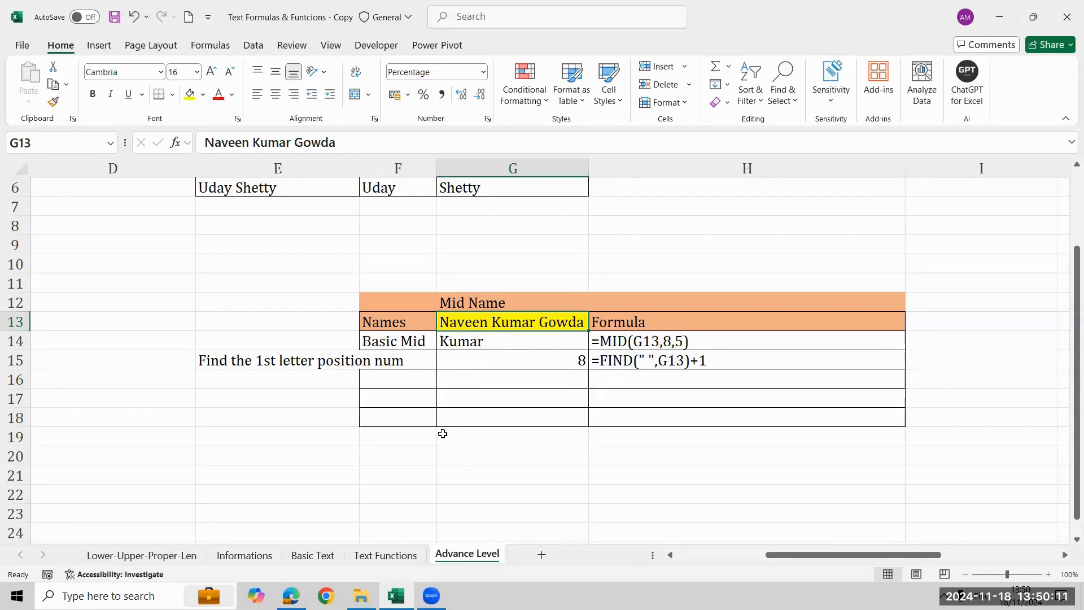
{"action": "key", "text": "Down"}
{"action": "key", "text": "Down"}
{"action": "key", "text": "Down"}
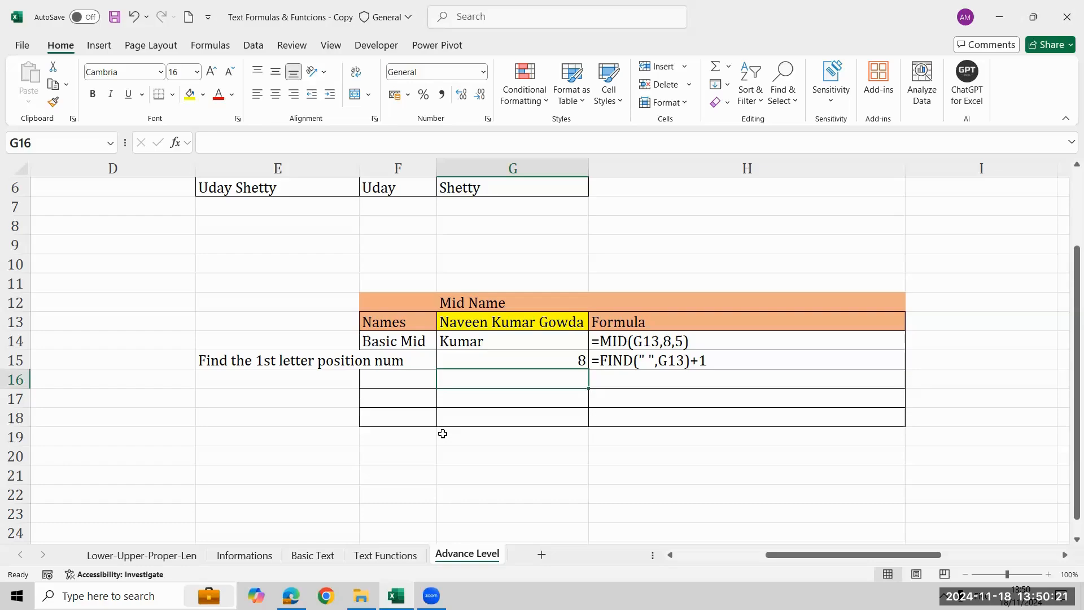
{"action": "type", "text": "=fin"}
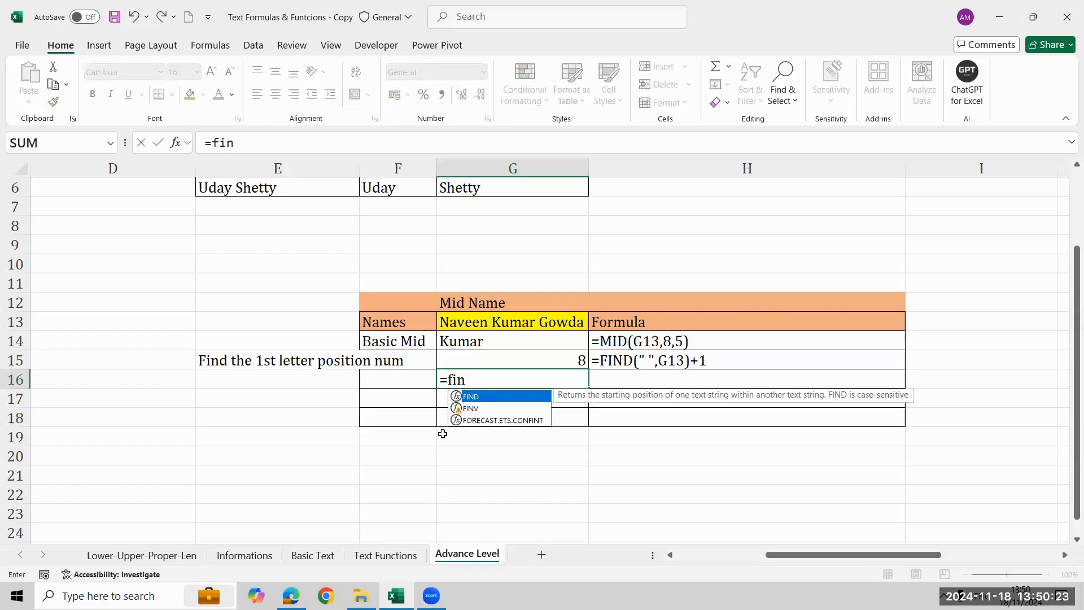
{"action": "key", "text": "Tab"}
{"action": "type", "text": "\" \","}
{"action": "key", "text": "Up"}
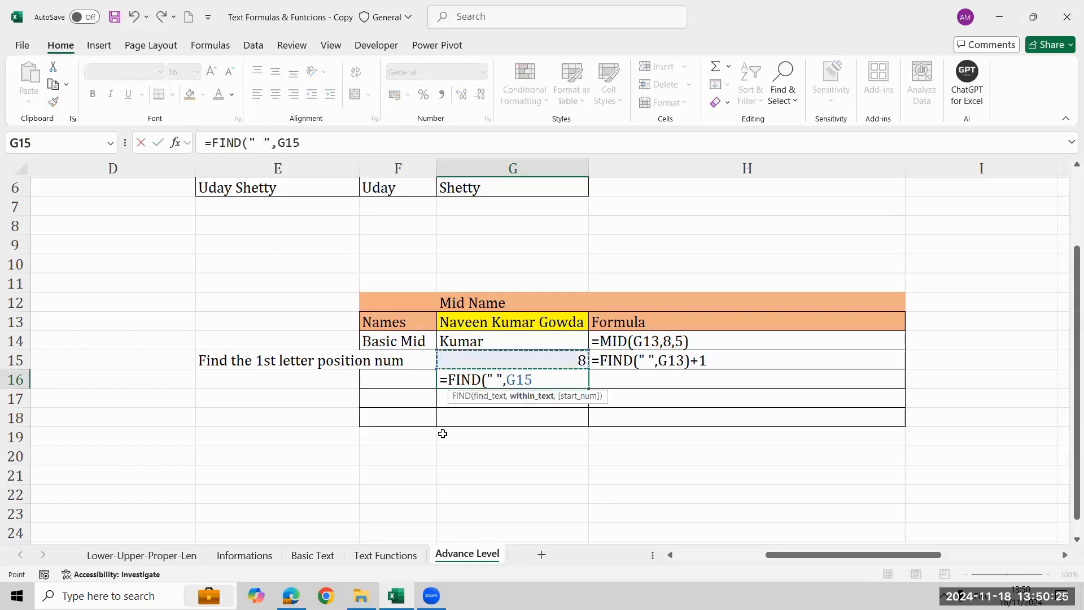
{"action": "key", "text": "Up"}
{"action": "key", "text": "Up"}
{"action": "type", "text": ","}
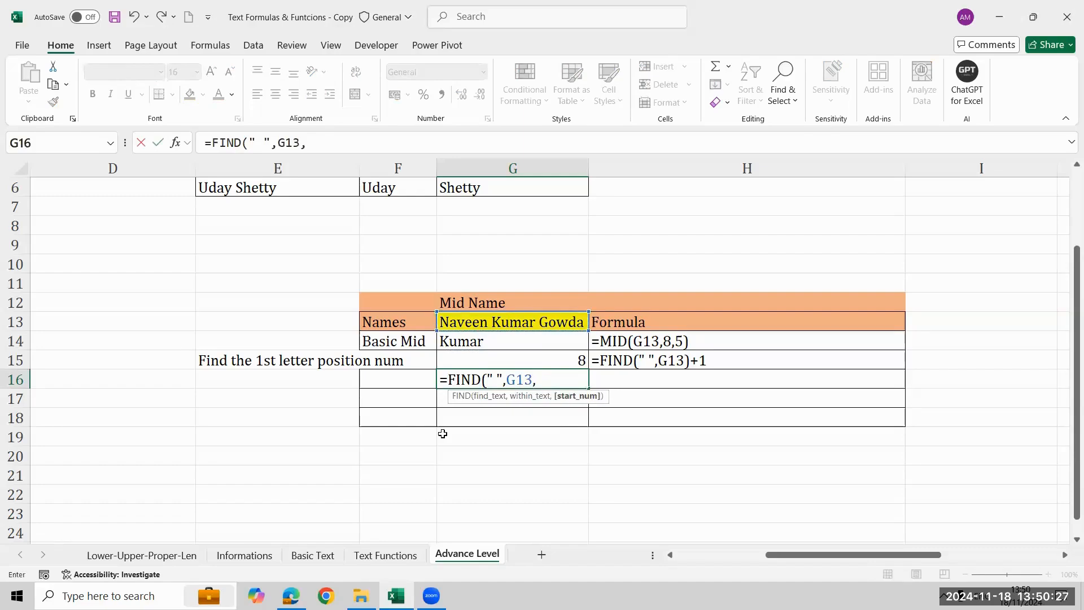
{"action": "type", "text": "fin"}
{"action": "key", "text": "Tab"}
{"action": "type", "text": "\" \","}
{"action": "key", "text": "Up"}
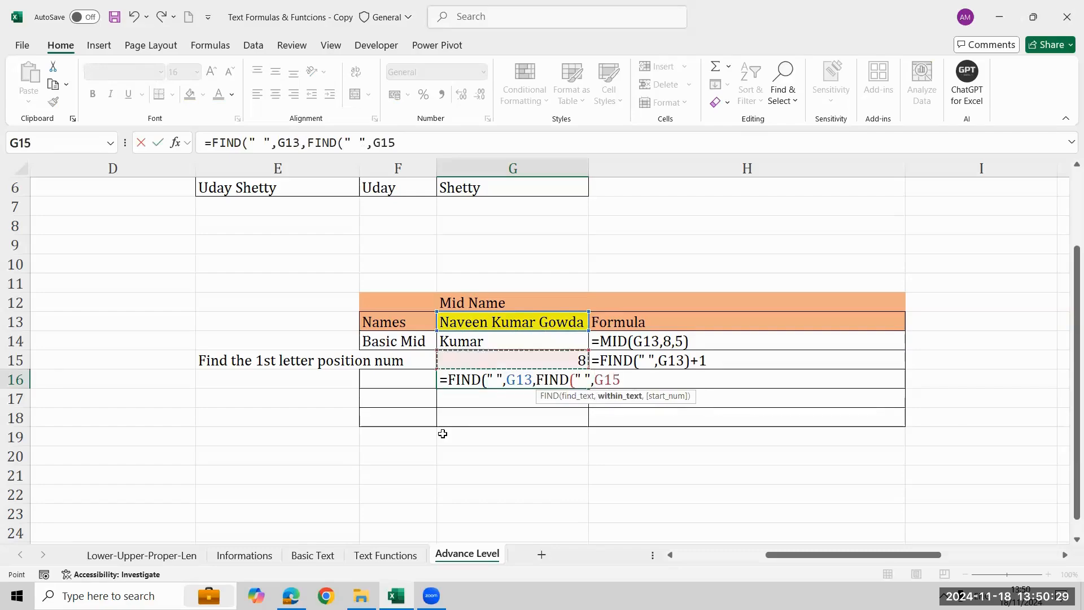
{"action": "key", "text": "Up"}
{"action": "key", "text": "Up"}
{"action": "type", "text": ")+1"}
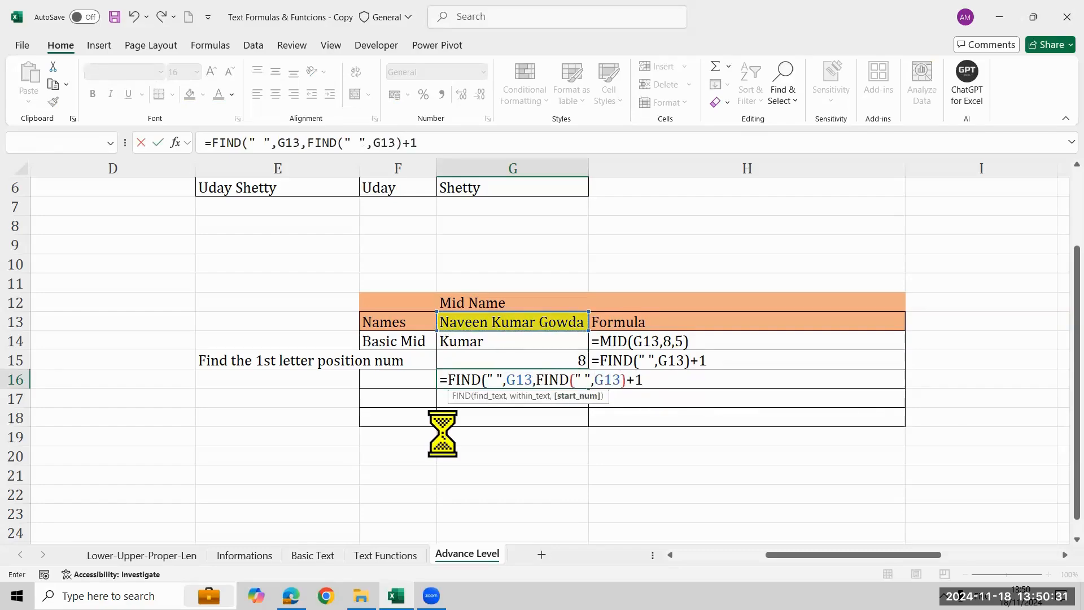
{"action": "key", "text": "Return"}
Copy the FORMULATEXT formula down into H16 to show the nested FIND formula as text.
{"action": "key", "text": "Up"}
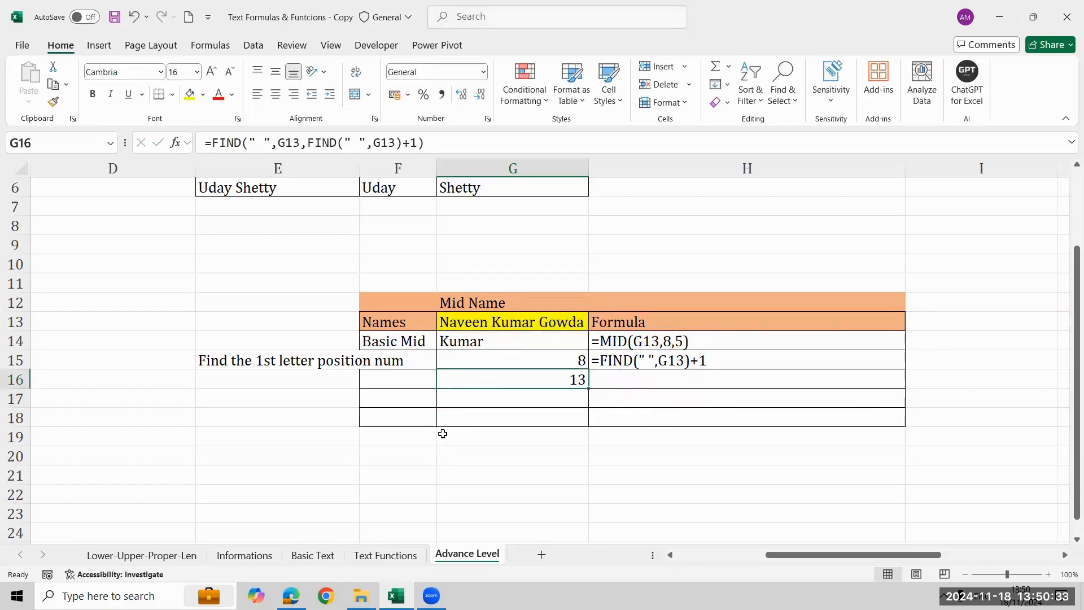
{"action": "key", "text": "Right"}
{"action": "key", "text": "ctrl+d"}
Compare the full name in G13 with the position formulas in G15 and G16.
{"action": "key", "text": "Left"}
{"action": "key", "text": "Down"}
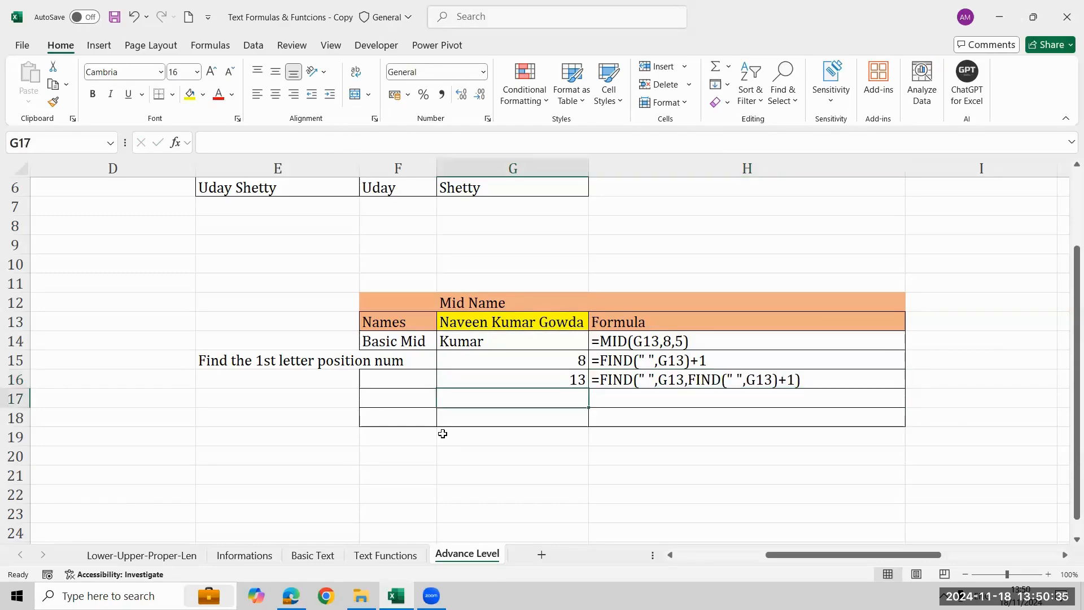
{"action": "key", "text": "Up"}
{"action": "key", "text": "Up"}
{"action": "key", "text": "Up"}
{"action": "key", "text": "Up"}
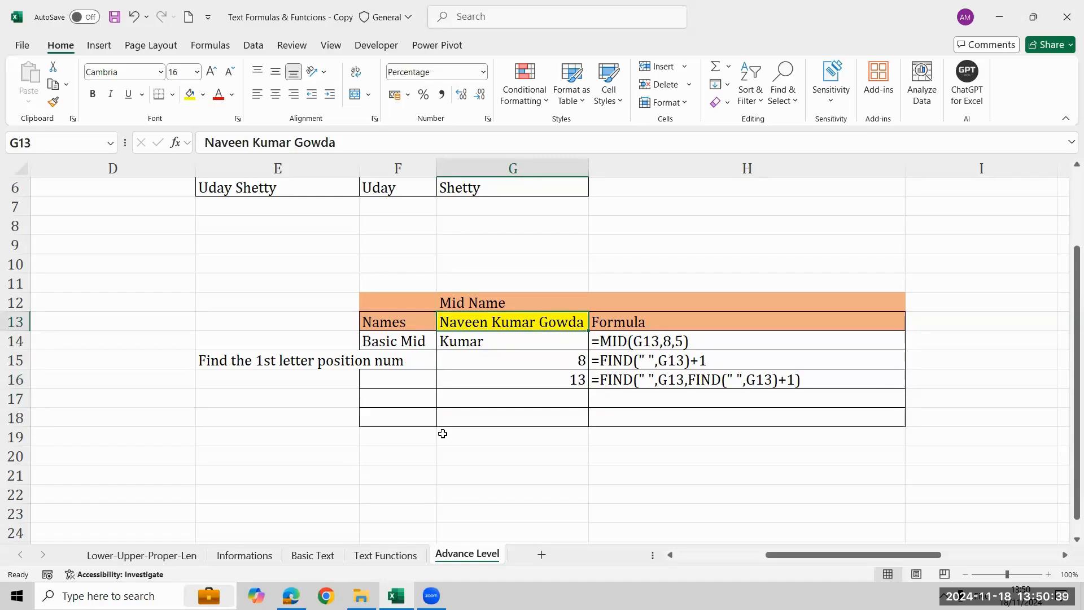
{"action": "key", "text": "Down"}
{"action": "key", "text": "Down"}
{"action": "key", "text": "Down"}
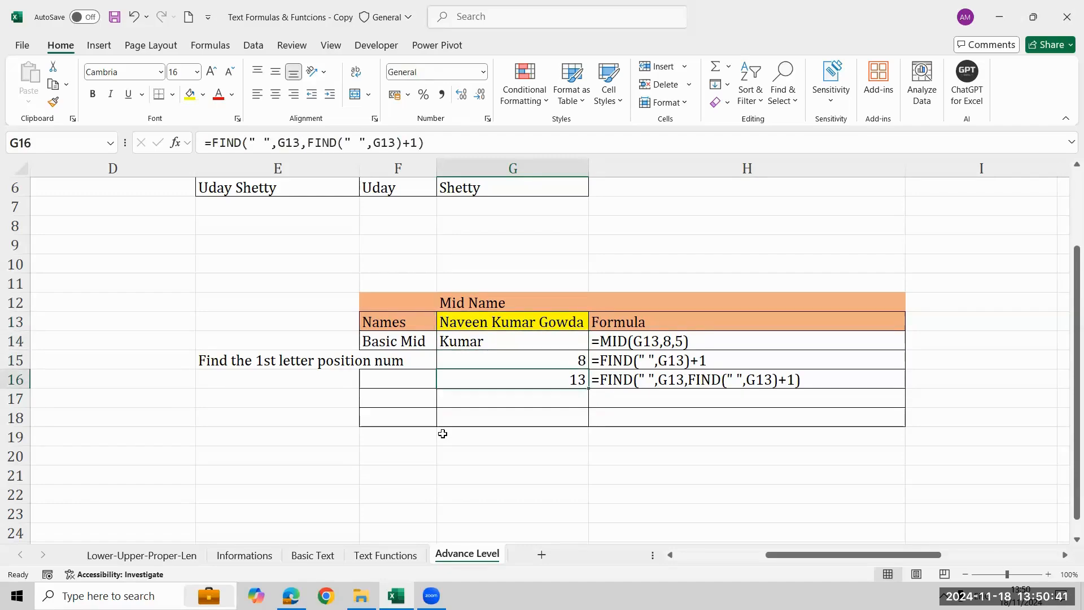
{"action": "key", "text": "Up"}
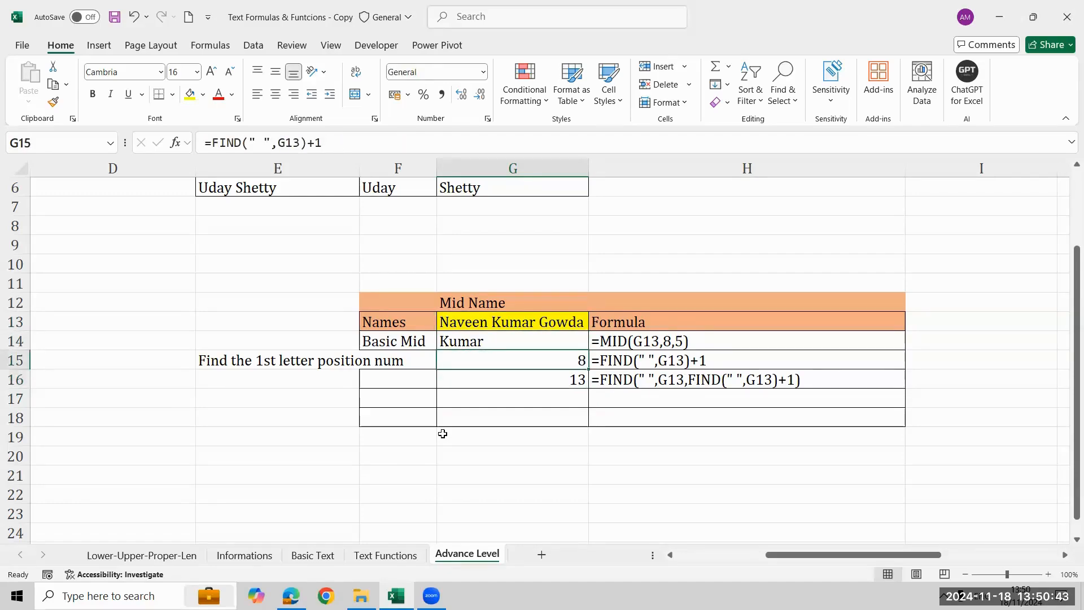
{"action": "key", "text": "Down"}
{"action": "key", "text": "Down"}
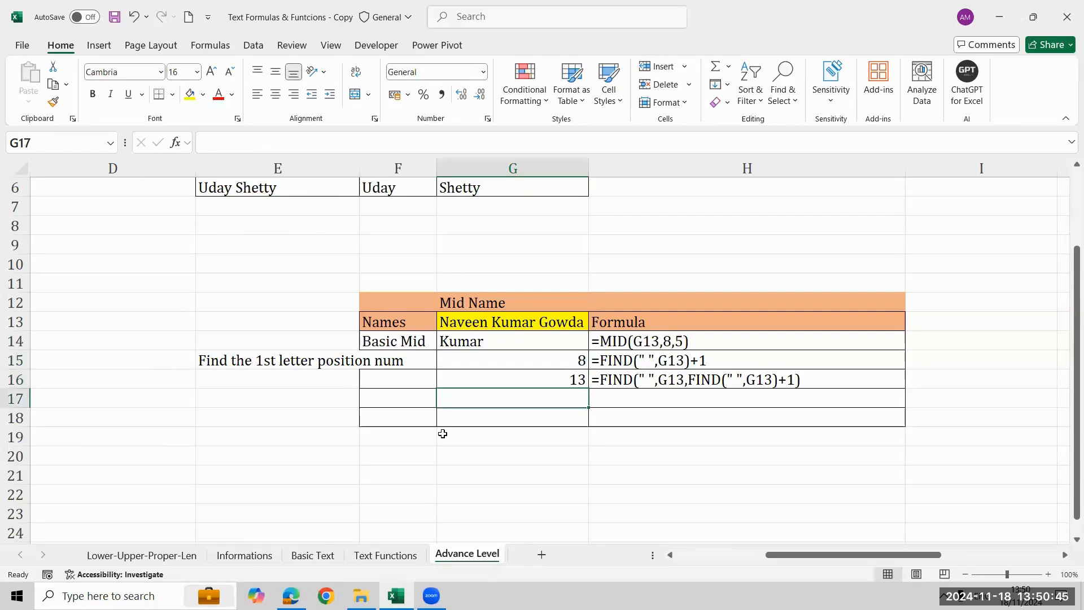
Enter =G16-G15 in G17 to calculate the number of characters in the middle name.
{"action": "type", "text": "="}
{"action": "key", "text": "Up"}
{"action": "type", "text": "-"}
{"action": "key", "text": "Up"}
{"action": "key", "text": "Up"}
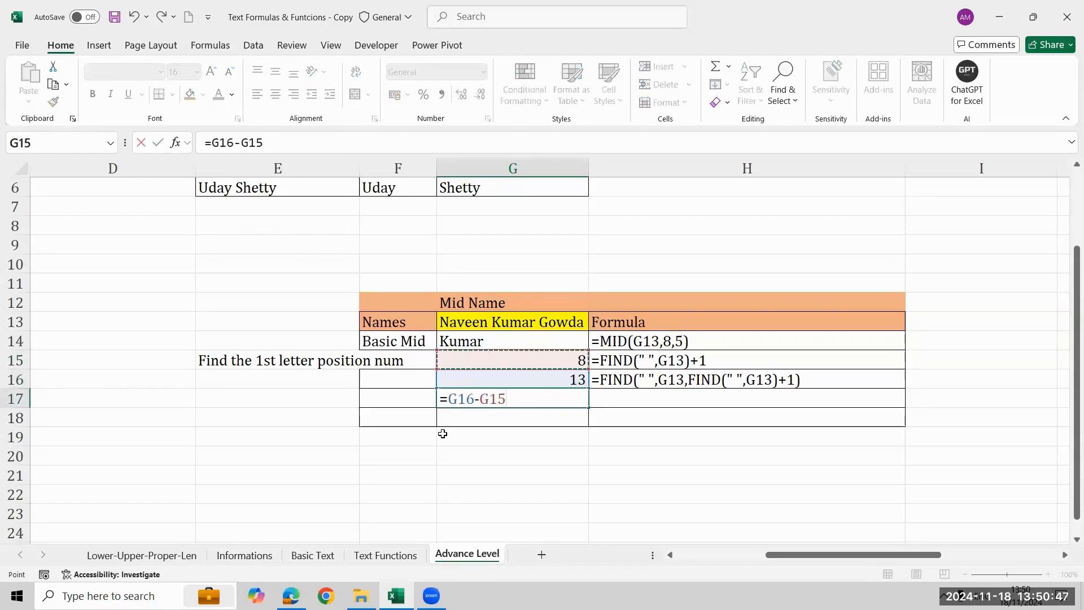
{"action": "key", "text": "Return"}
{"action": "key", "text": "Up"}
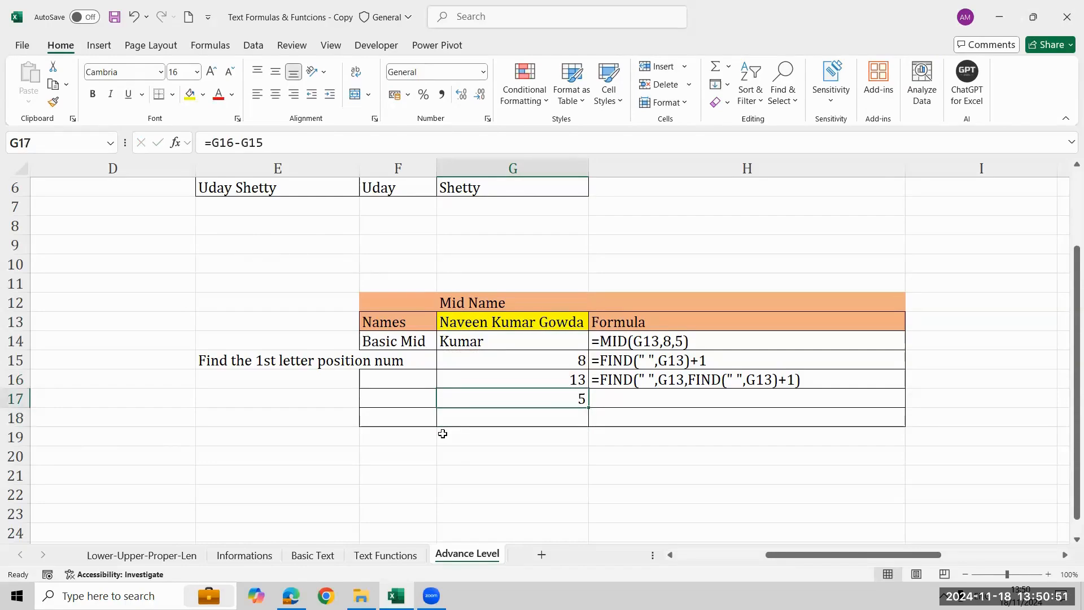
{"action": "key", "text": "Up"}
{"action": "key", "text": "Up"}
{"action": "key", "text": "Up"}
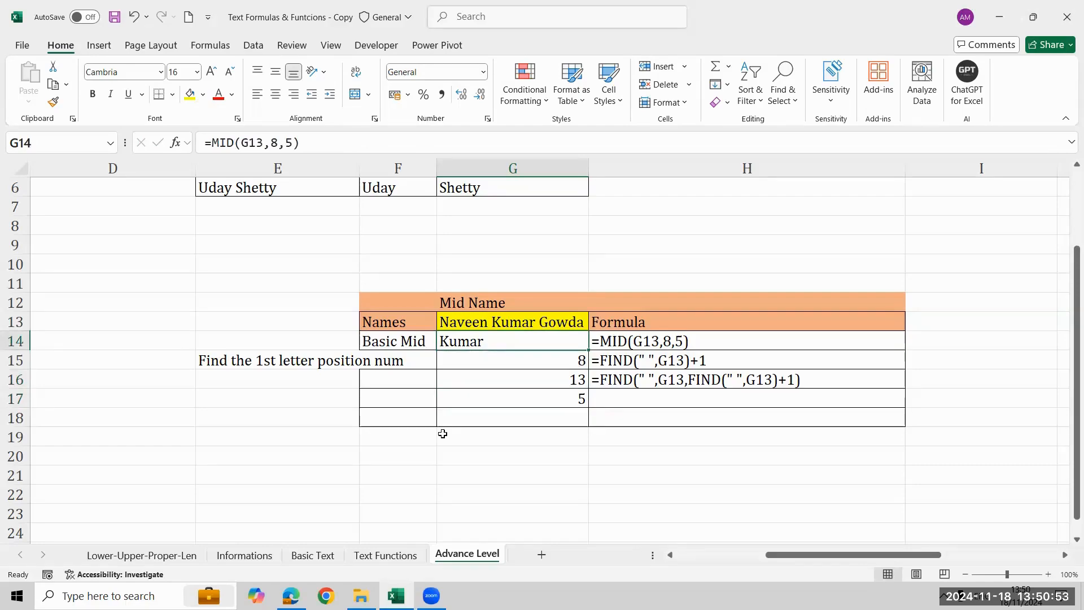
{"action": "key", "text": "Down"}
{"action": "key", "text": "Down"}
{"action": "key", "text": "Down"}
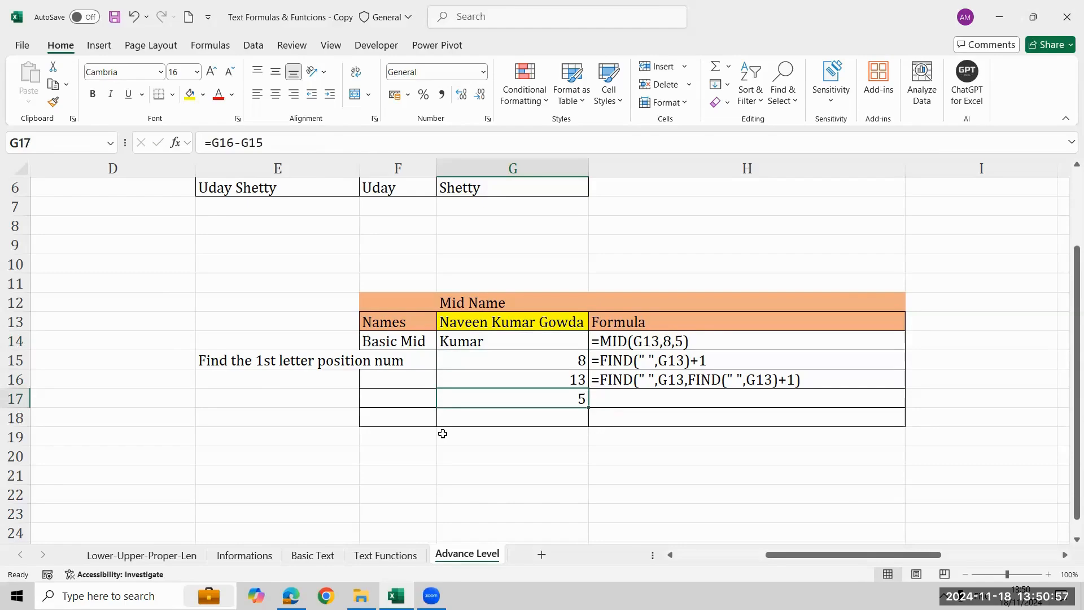
Enter the label "2nd space of mid name" in E16, beside the second-space formula.
{"action": "key", "text": "Up"}
{"action": "key", "text": "Left"}
{"action": "key", "text": "Left"}
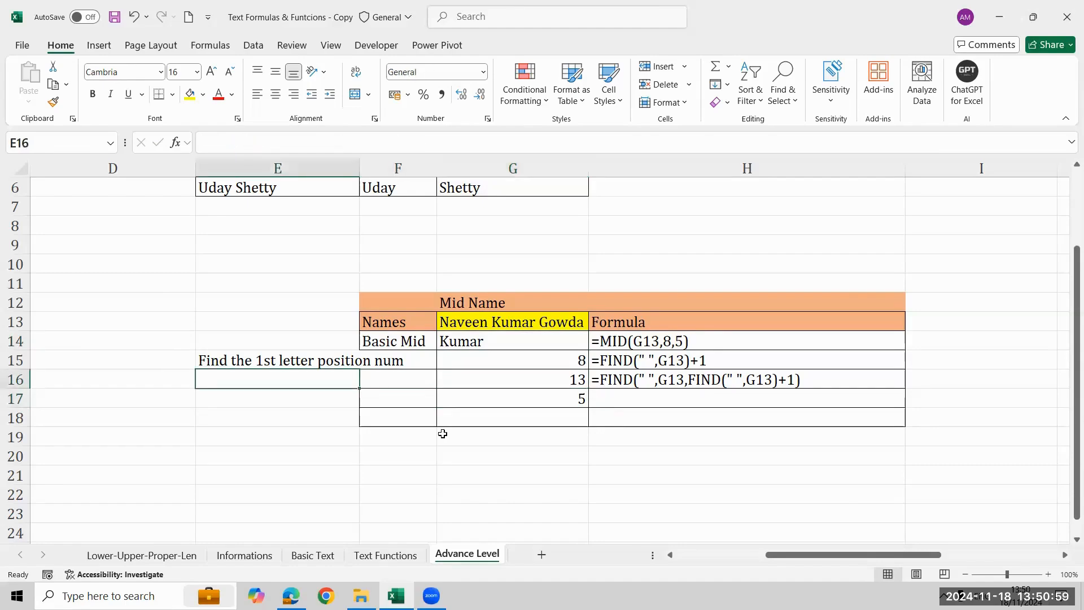
{"action": "type", "text": "2nd spa"}
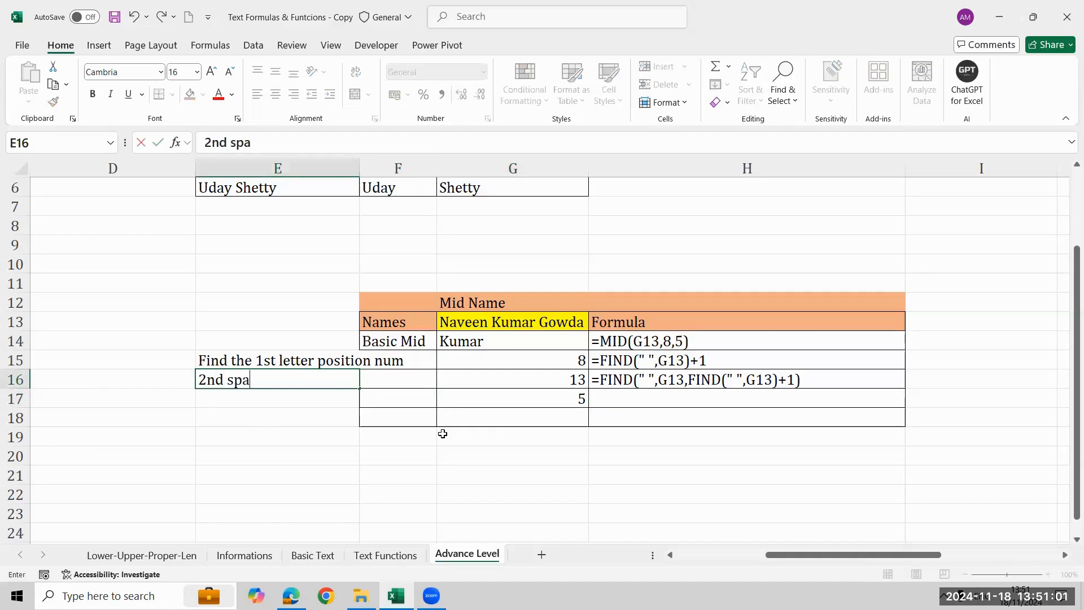
{"action": "type", "text": "ce of mid nname"}
{"action": "key", "text": "Return"}
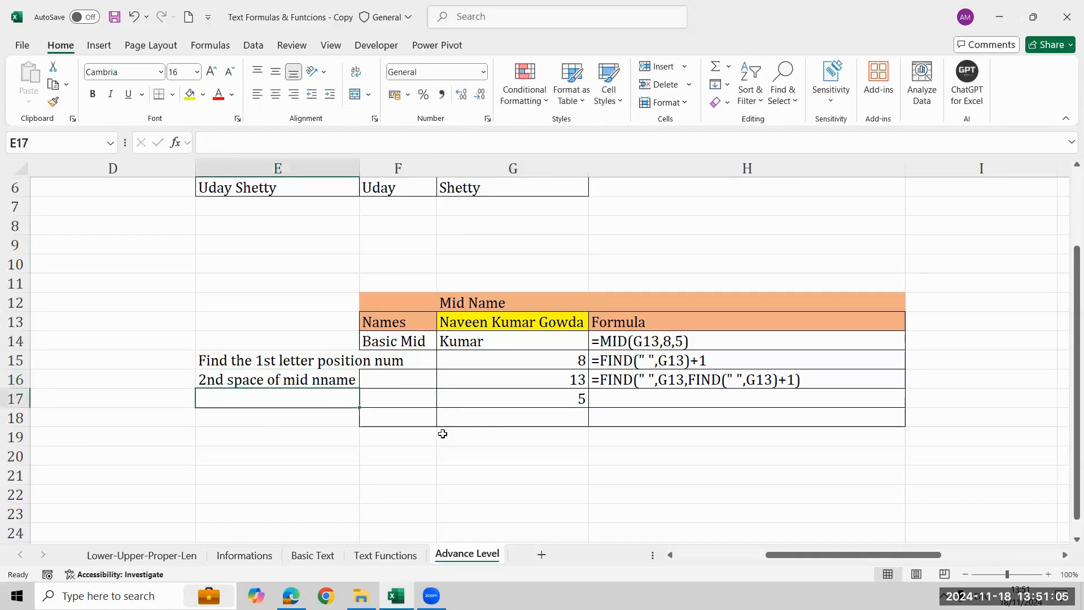
{"action": "key", "text": "Up"}
{"action": "key", "text": "F2"}
{"action": "key", "text": "BackSpace"}
{"action": "key", "text": "BackSpace"}
{"action": "key", "text": "BackSpace"}
{"action": "key", "text": "BackSpace"}
{"action": "type", "text": "ame"}
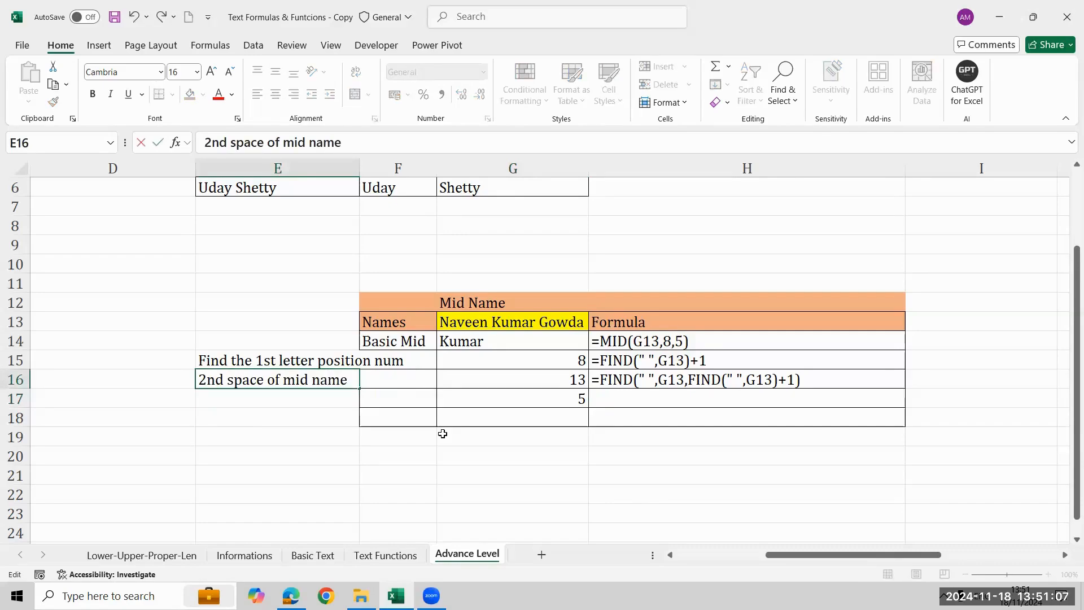
{"action": "key", "text": "Return"}
Enter the label "Sub of 2nd & Mid letter" in E17, beside the subtraction formula.
{"action": "key", "text": "Up"}
{"action": "key", "text": "Right"}
{"action": "key", "text": "Right"}
{"action": "key", "text": "Right"}
{"action": "key", "text": "Down"}
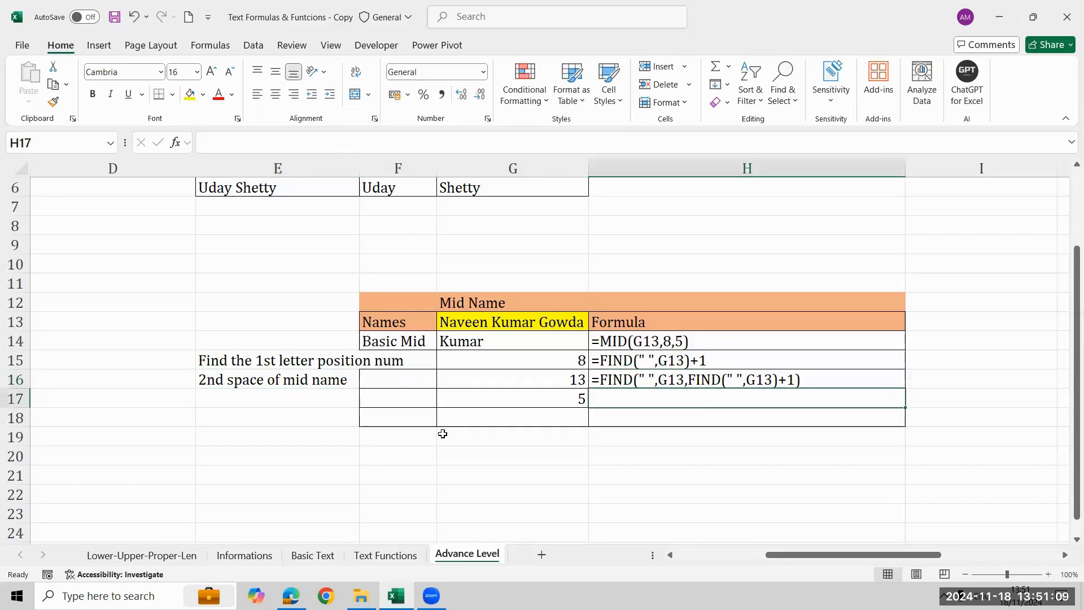
{"action": "key", "text": "Left"}
{"action": "key", "text": "Left"}
{"action": "key", "text": "Left"}
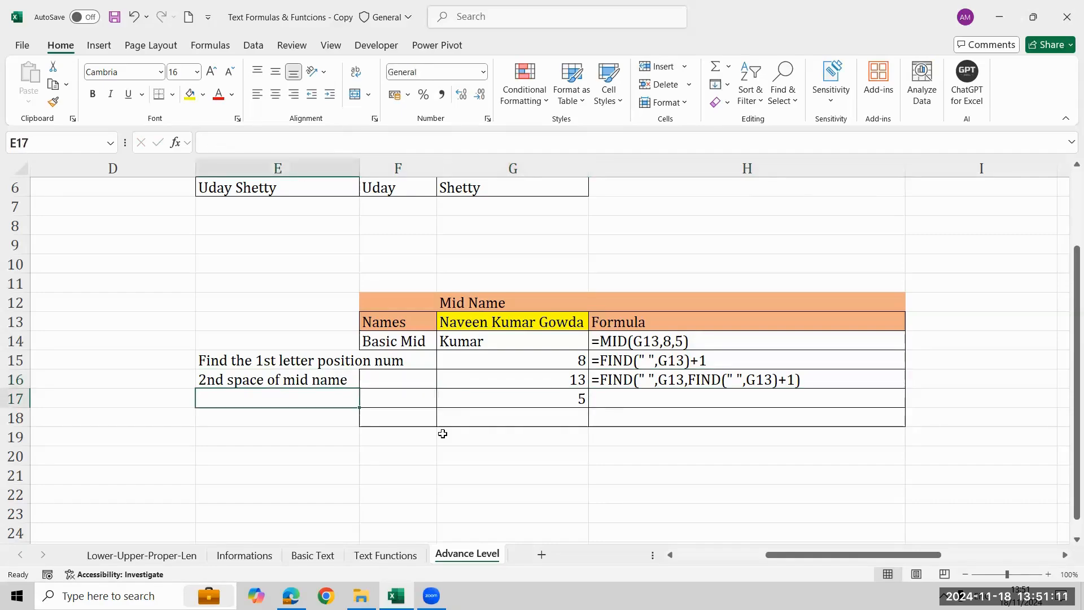
{"action": "type", "text": "Sub"}
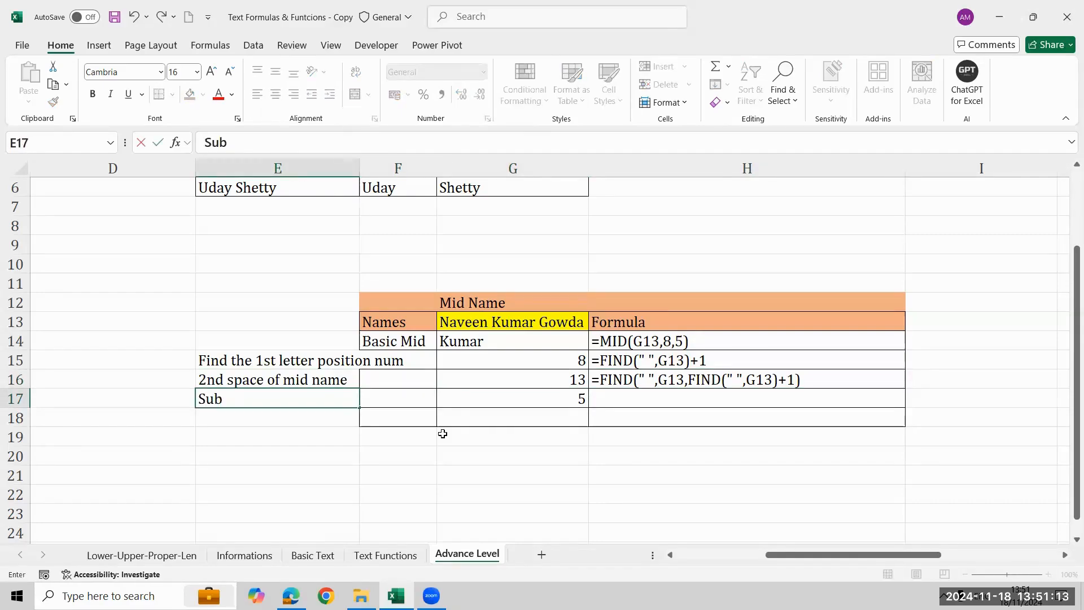
{"action": "type", "text": " of 2nd & k"}
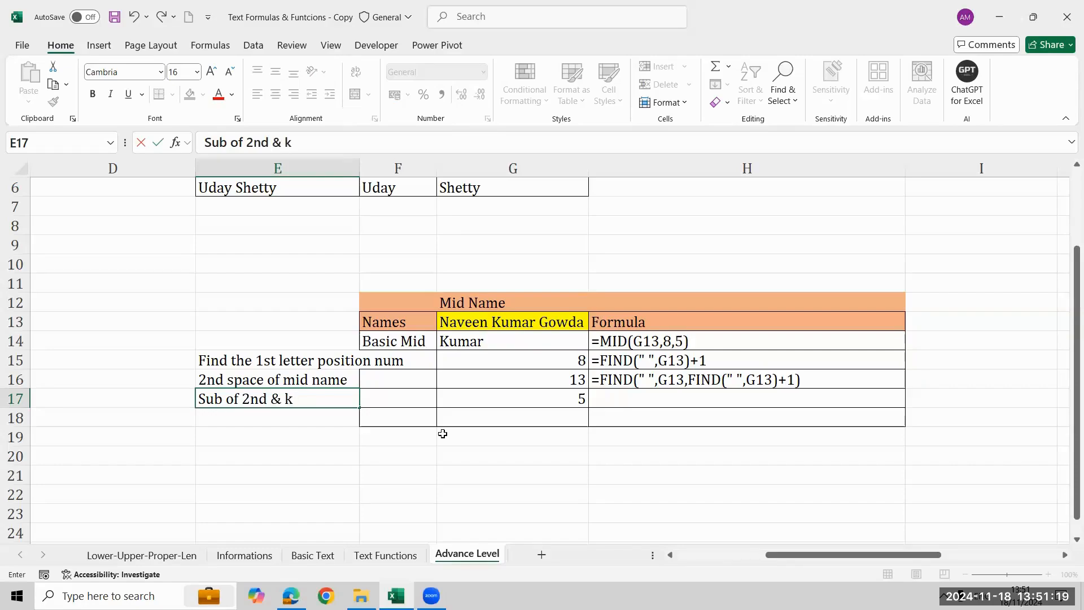
{"action": "key", "text": "BackSpace"}
{"action": "type", "text": "Mid letter"}
{"action": "key", "text": "Return"}
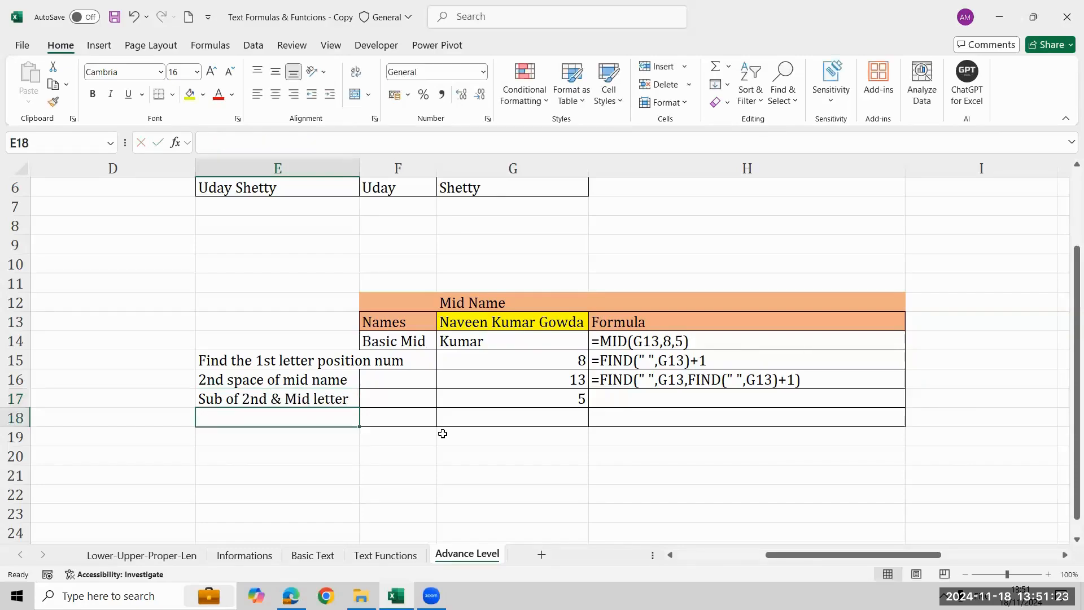
Begin a dynamic formula in G18 with =MID(G13,FIND(" ",G13)+1, to supply the text and the start number.
{"action": "key", "text": "Right"}
{"action": "key", "text": "Right"}
{"action": "type", "text": "="}
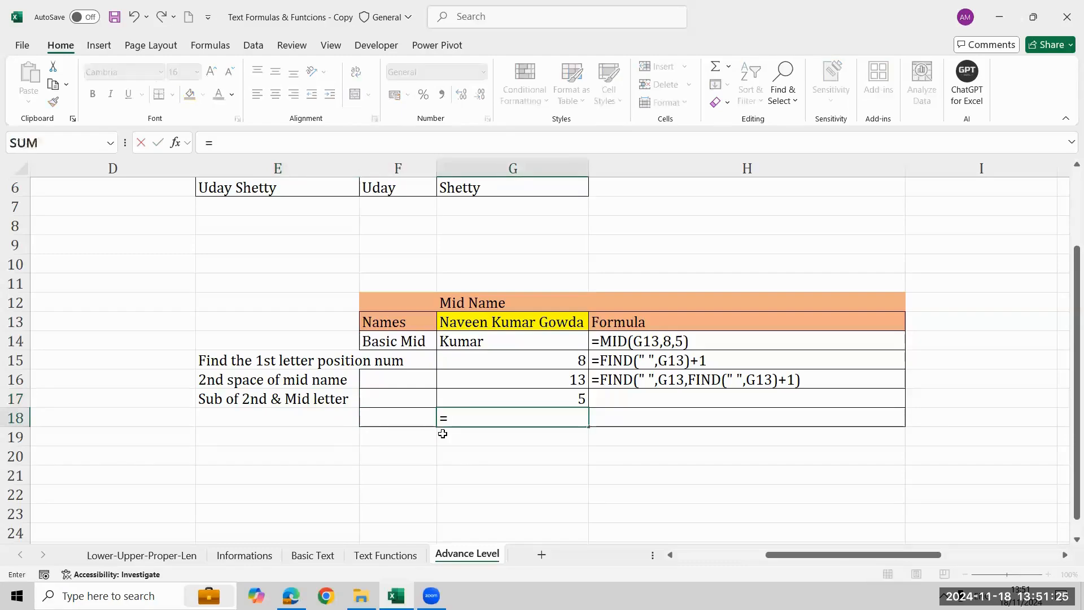
{"action": "type", "text": "mid"}
{"action": "key", "text": "Tab"}
{"action": "key", "text": "Up"}
{"action": "key", "text": "Up"}
{"action": "key", "text": "Up"}
{"action": "key", "text": "Up"}
{"action": "key", "text": "Up"}
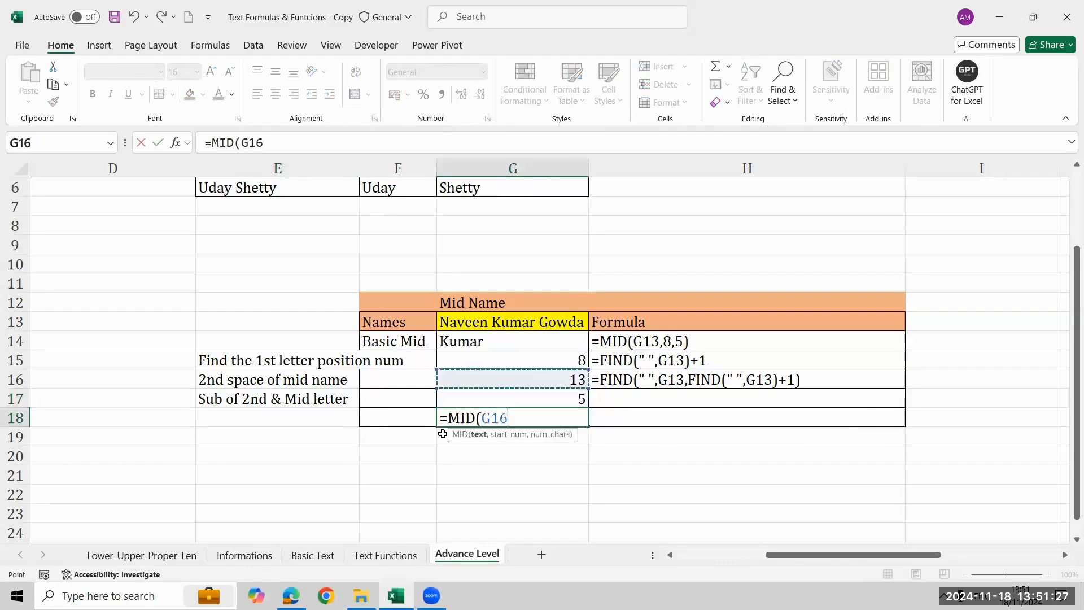
{"action": "type", "text": ","}
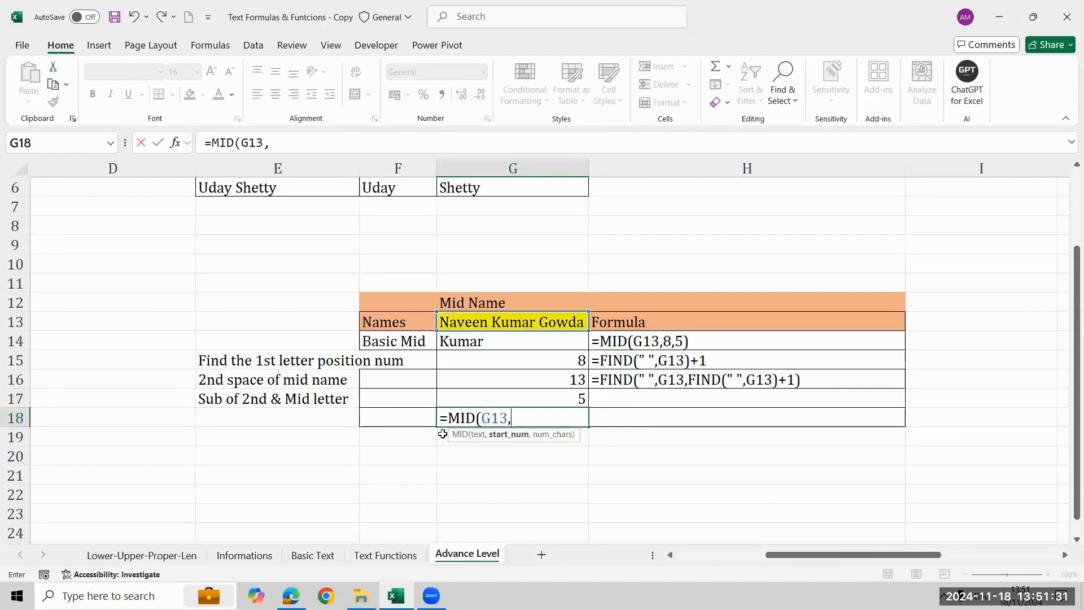
{"action": "type", "text": "FIND(\" \","}
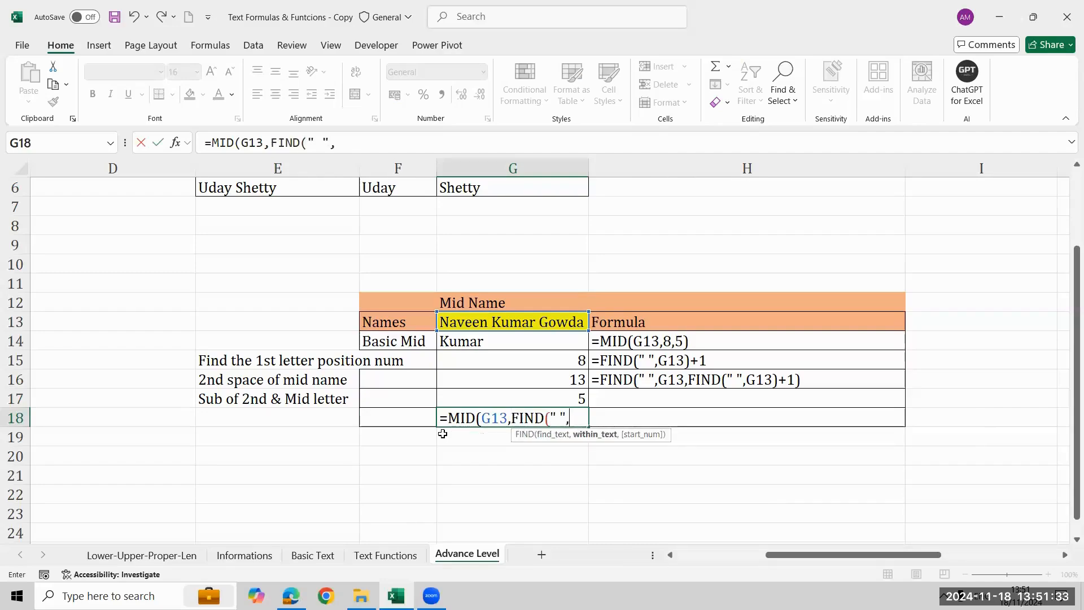
{"action": "key", "text": "Up"}
{"action": "key", "text": "Up"}
{"action": "key", "text": "Up"}
{"action": "key", "text": "Up"}
{"action": "key", "text": "Up"}
{"action": "type", "text": ")"}
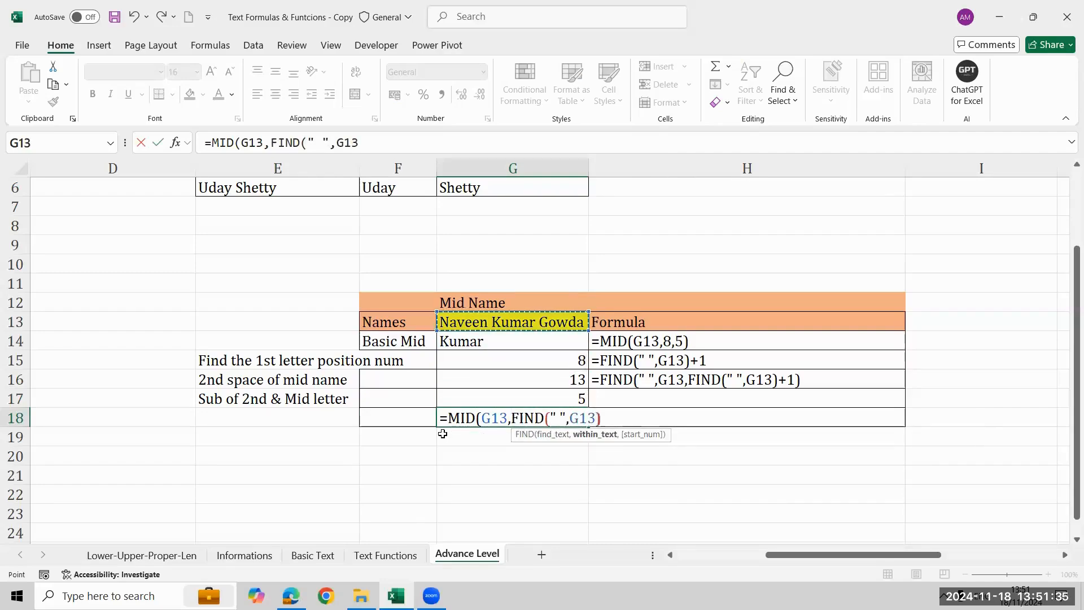
{"action": "type", "text": "+1)"}
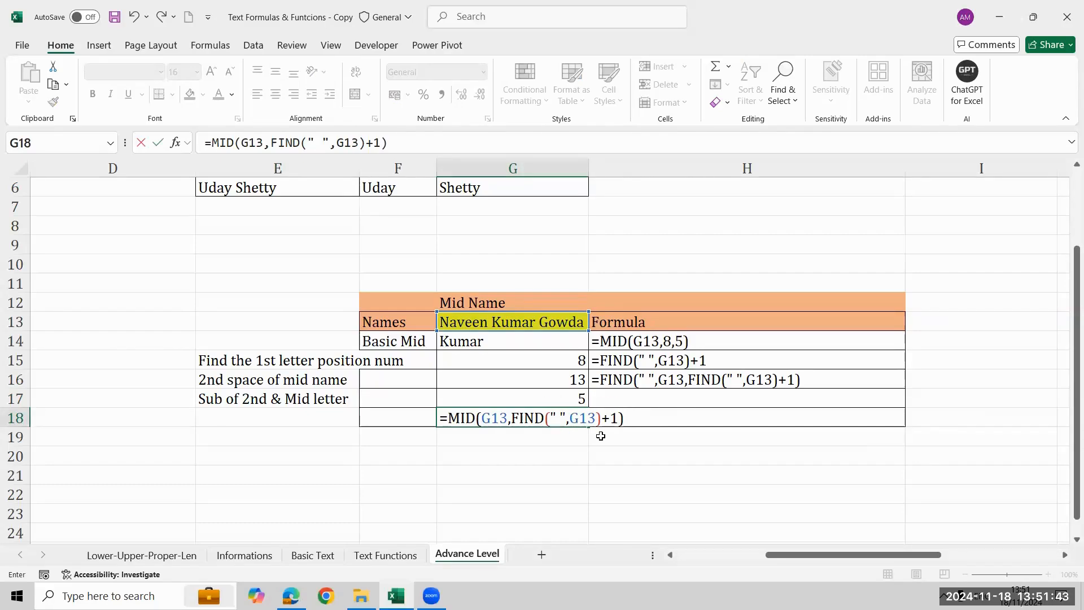
{"action": "key", "text": "BackSpace"}
{"action": "type", "text": ","}
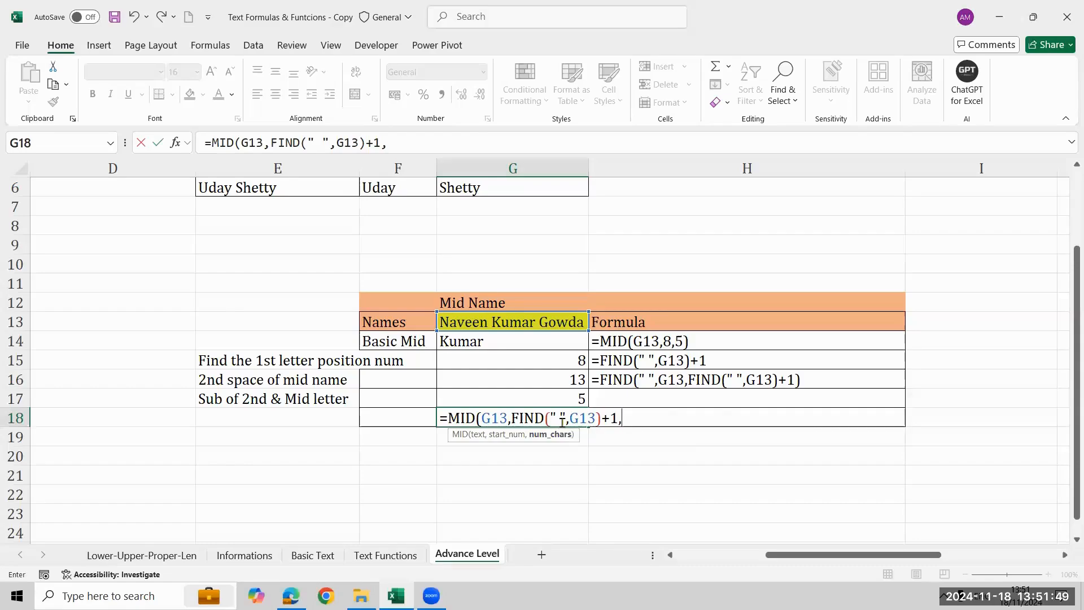
{"action": "type", "text": "FIND(\" \","}
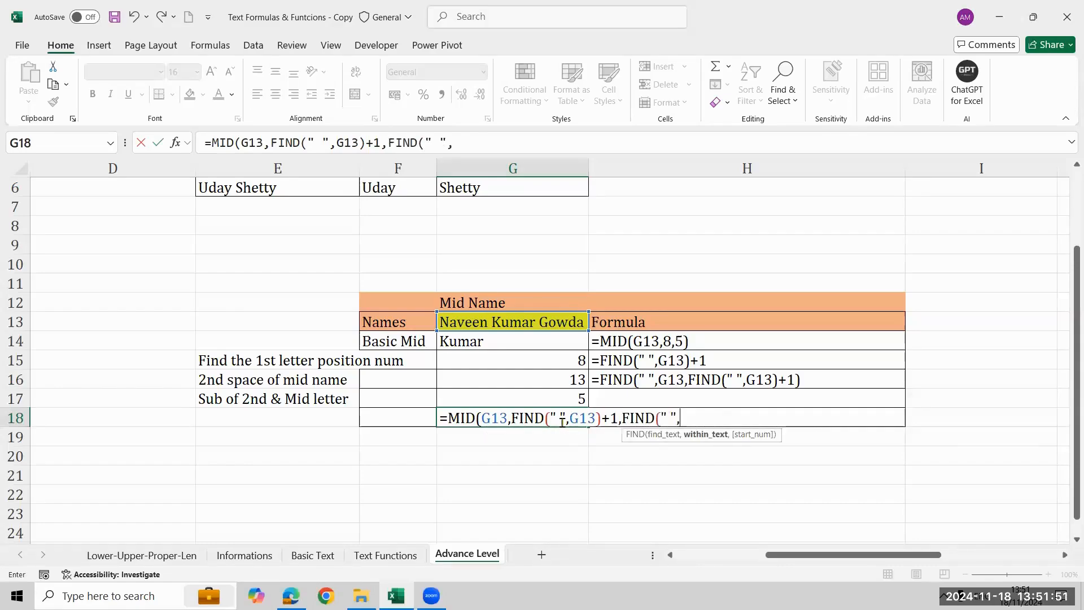
Add FIND(" ",G13,FIND(" ",G13)+1) to the G18 formula's num_chars argument for the second space's position.
{"action": "key", "text": "Up"}
{"action": "key", "text": "Up"}
{"action": "key", "text": "Up"}
{"action": "key", "text": "Up"}
{"action": "key", "text": "Up"}
{"action": "key", "text": "Up"}
{"action": "key", "text": "Down"}
{"action": "type", "text": ","}
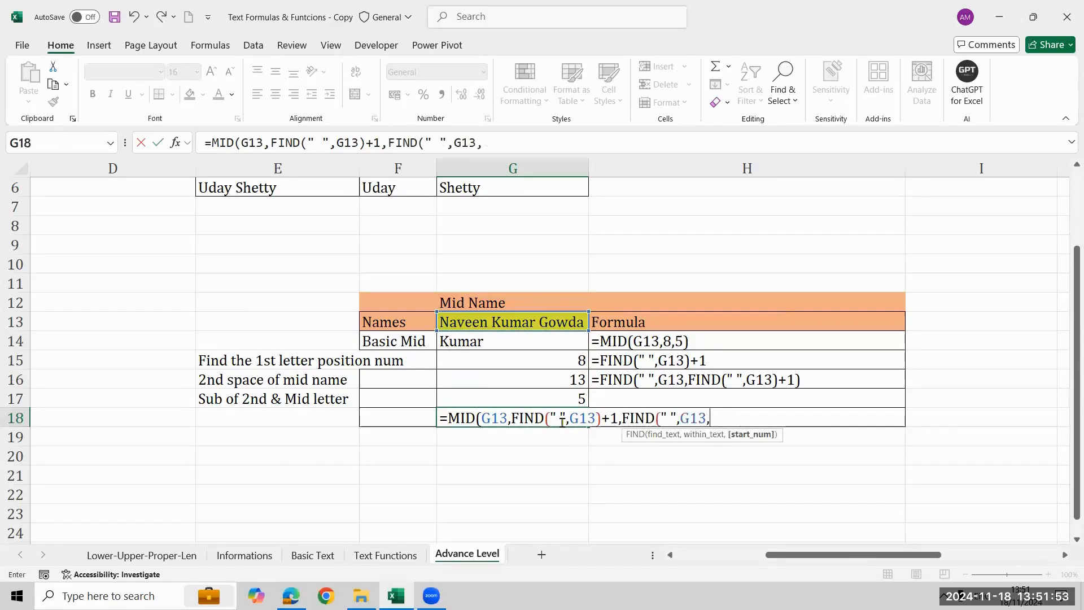
{"action": "type", "text": "fin"}
{"action": "key", "text": "Tab"}
{"action": "type", "text": "\" \","}
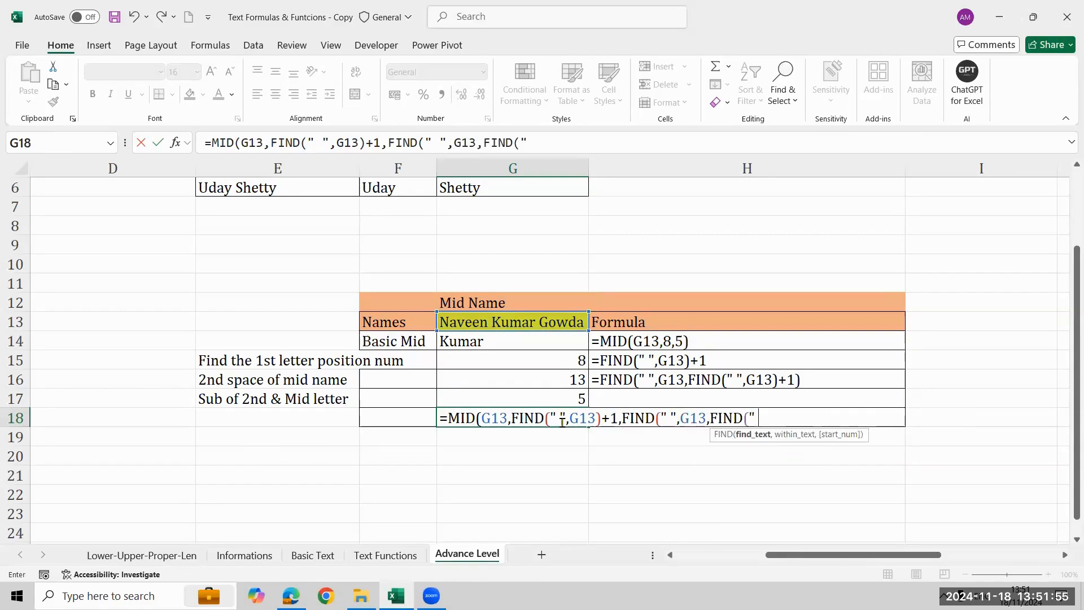
{"action": "key", "text": "Up"}
{"action": "key", "text": "Up"}
{"action": "key", "text": "Up"}
{"action": "key", "text": "Up"}
{"action": "key", "text": "Up"}
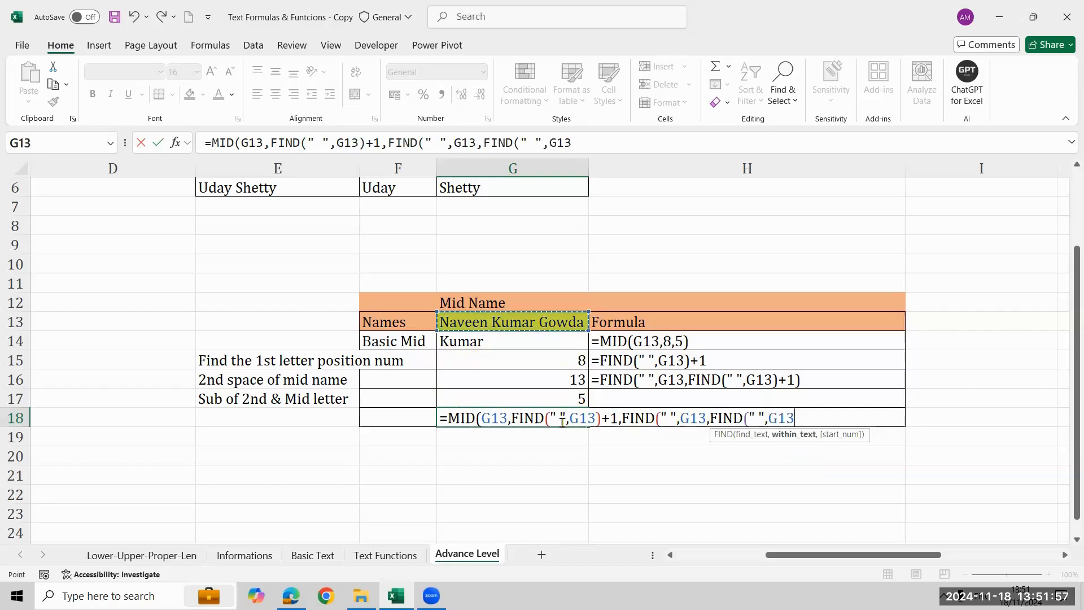
{"action": "type", "text": ")+1"}
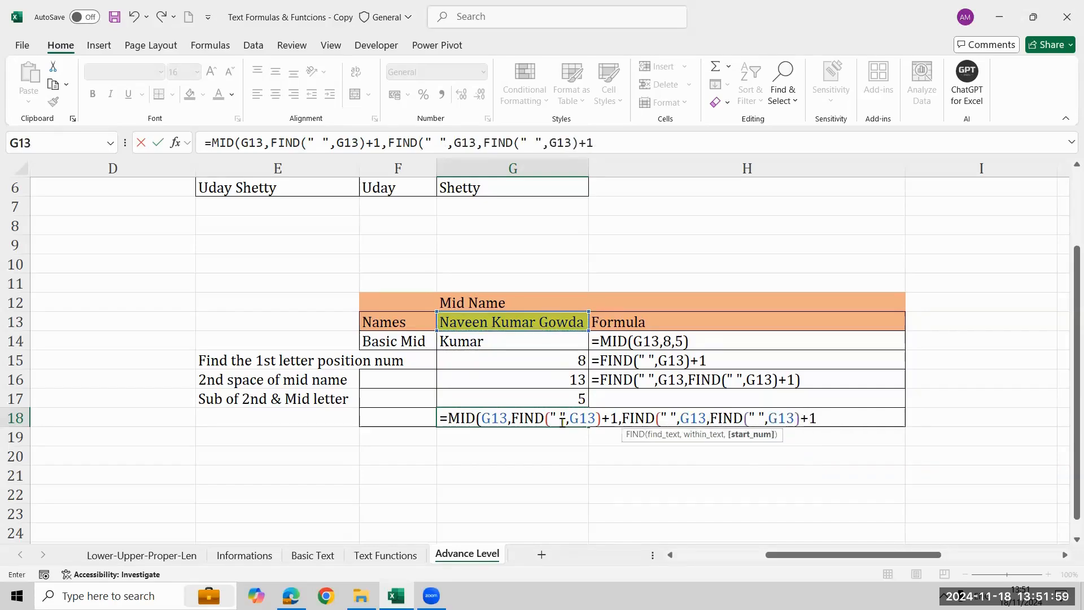
{"action": "type", "text": ")-"}
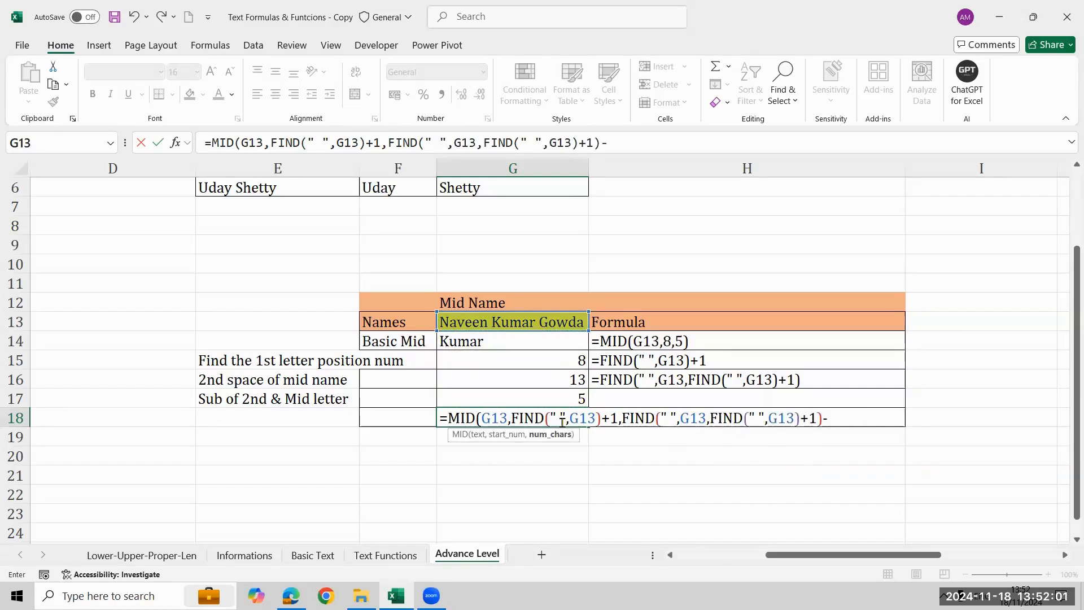
{"action": "type", "text": "fin"}
Subtract FIND(" ",G13) in the num_chars argument and complete the MID formula in G18.
{"action": "key", "text": "Tab"}
{"action": "type", "text": ":"}
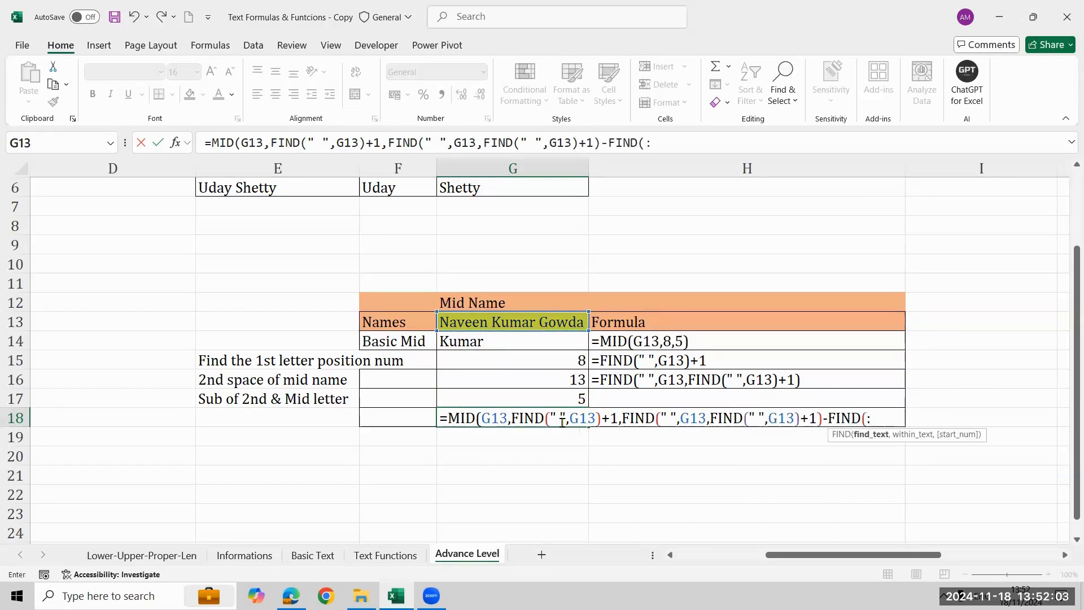
{"action": "key", "text": "BackSpace"}
{"action": "type", "text": "\" \","}
{"action": "key", "text": "Up"}
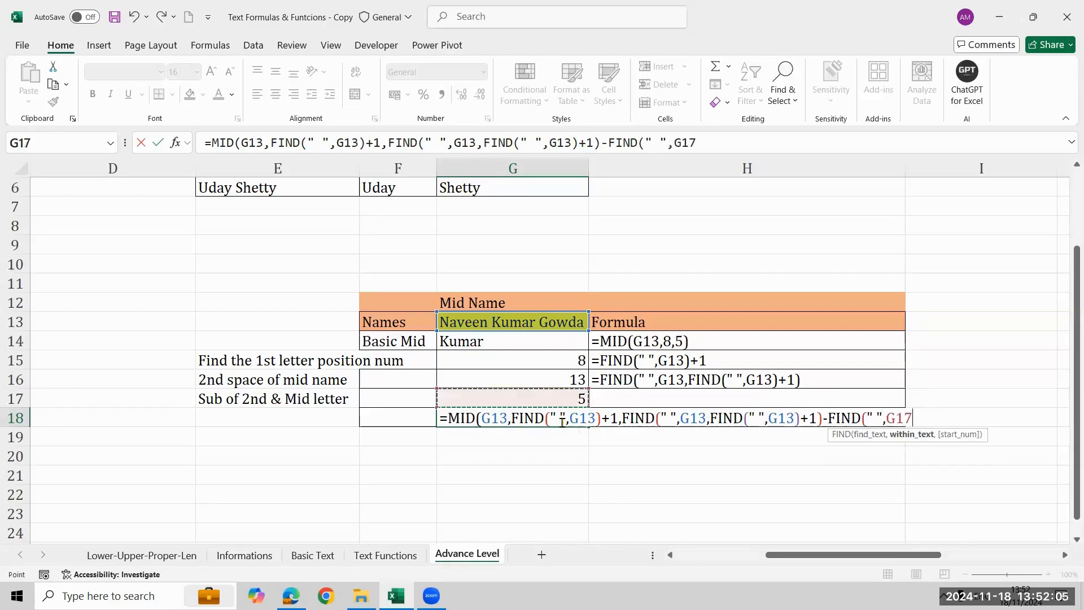
{"action": "key", "text": "Up"}
{"action": "key", "text": "Up"}
{"action": "key", "text": "Up"}
{"action": "key", "text": "Up"}
{"action": "type", "text": "))"}
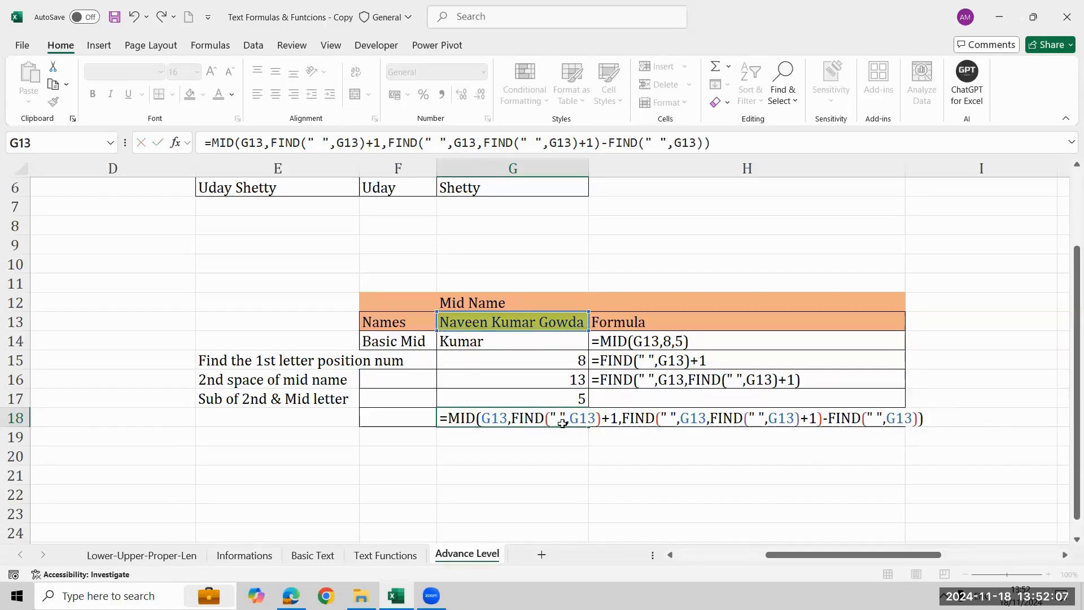
{"action": "key", "text": "Return"}
Copy the FORMULATEXT formula down into H17 and H18 to document the subtraction and the dynamic MID formula.
{"action": "key", "text": "Up"}
{"action": "key", "text": "Left"}
{"action": "key", "text": "Left"}
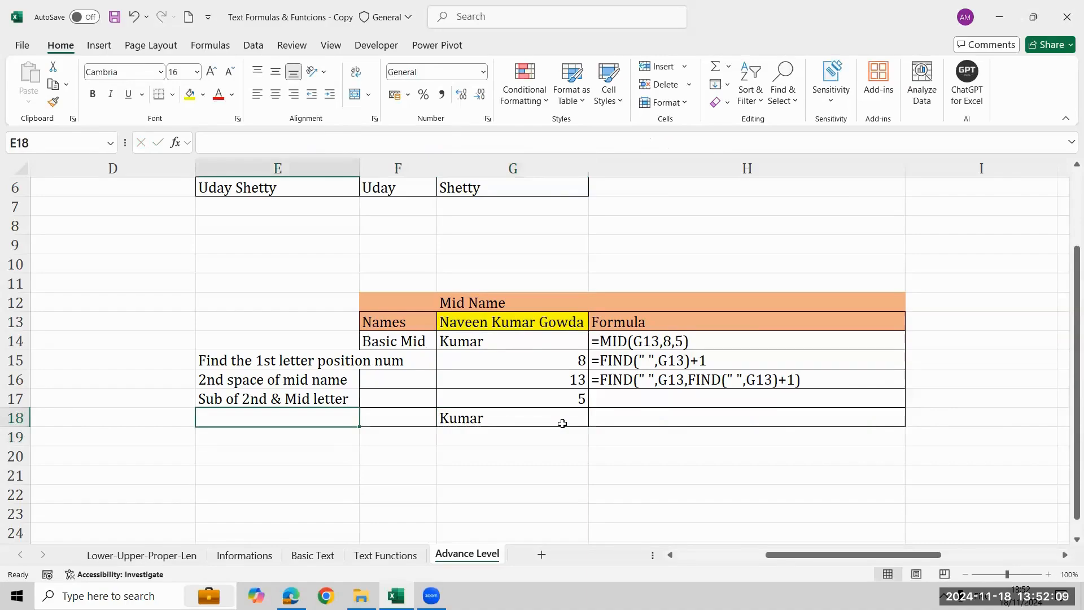
{"action": "key", "text": "Right"}
{"action": "key", "text": "Right"}
{"action": "key", "text": "Right"}
{"action": "key", "text": "Up"}
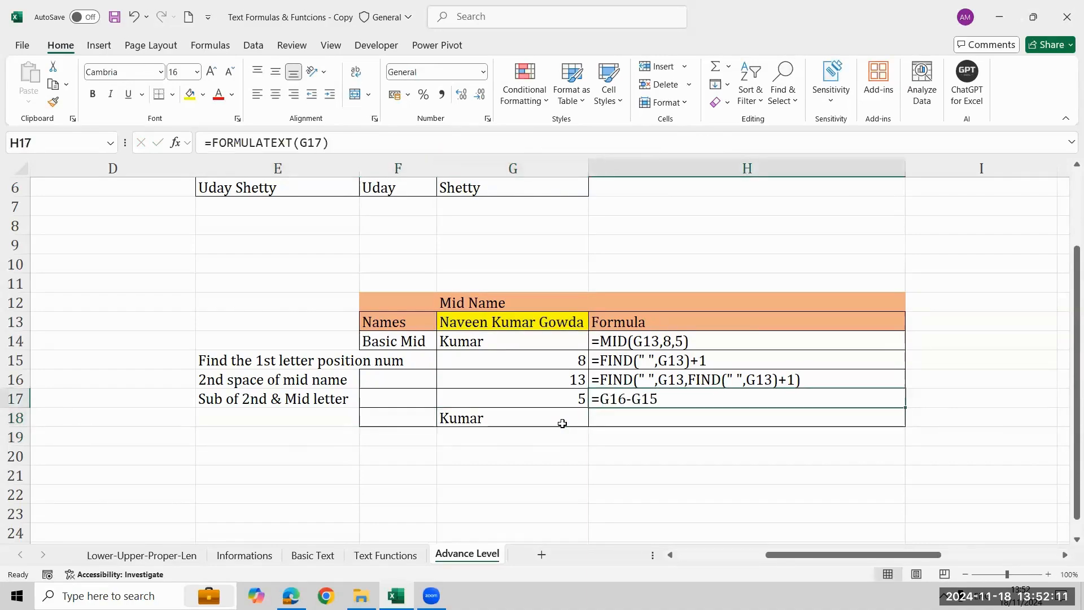
{"action": "key", "text": "Down"}
{"action": "key", "text": "ctrl+d"}
{"action": "scroll", "coordinate": [563, 424], "scroll_direction": "right", "scroll_amount": 1}
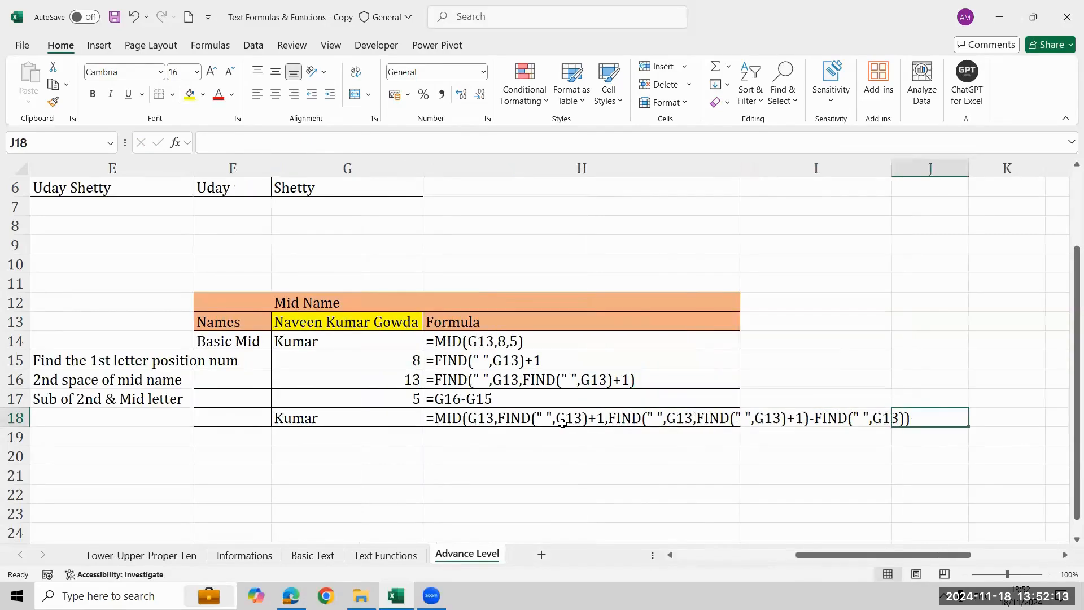
Apply the red font colour to the documented MID and FIND formula in H18.
{"action": "left_click", "coordinate": [224, 94]}
{"action": "left_click", "coordinate": [220, 94]}
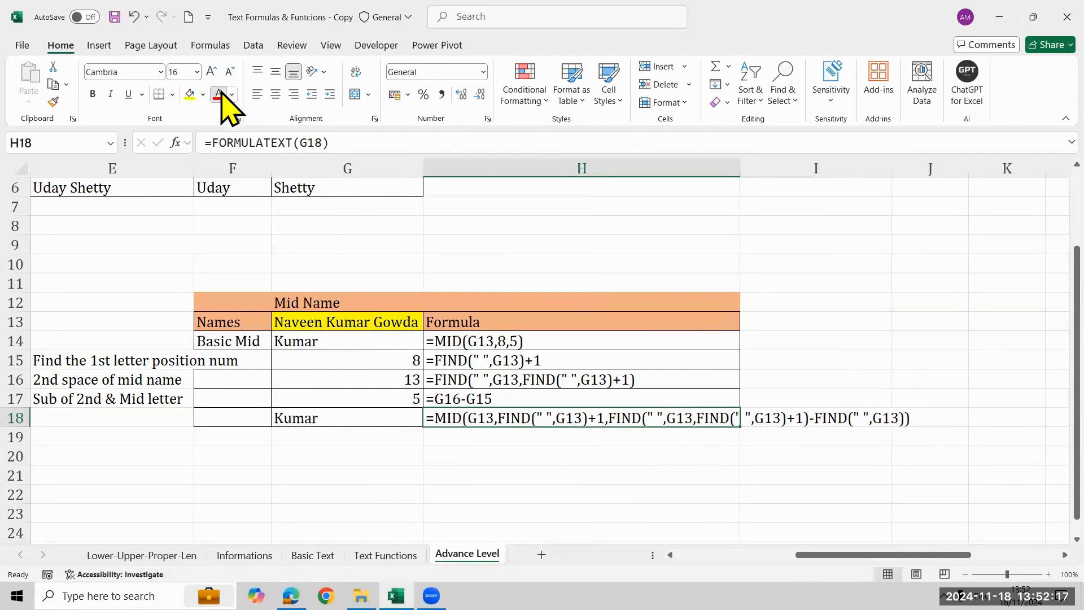
{"action": "key", "text": "Left"}
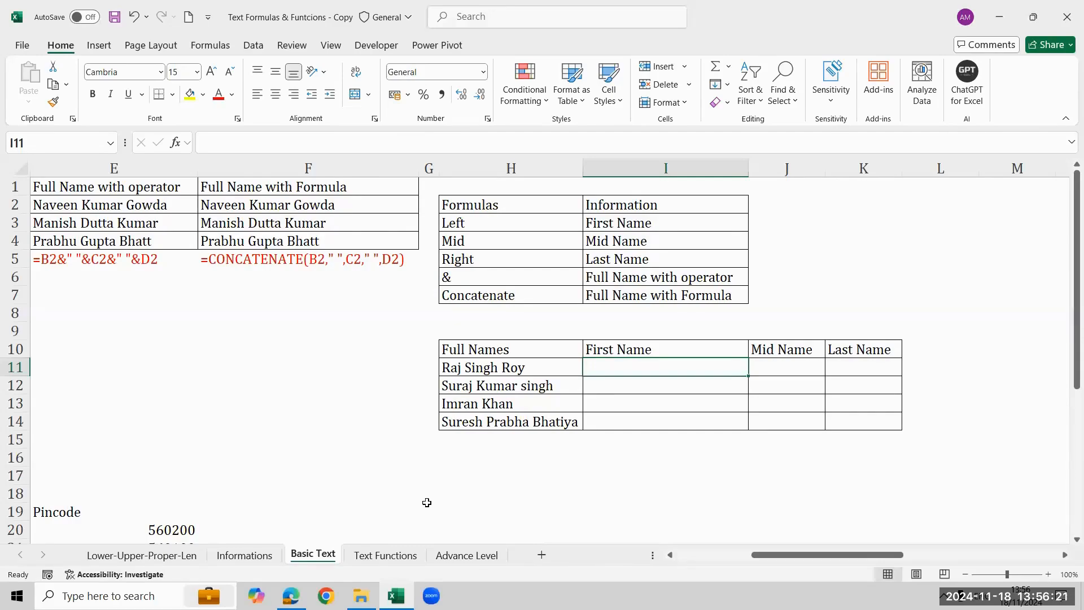
Examine the Full Names table and its empty First Name, Mid Name and Last Name columns on the Basic Text sheet.
{"action": "key", "text": "Down"}
{"action": "key", "text": "Down"}
{"action": "key", "text": "Up"}
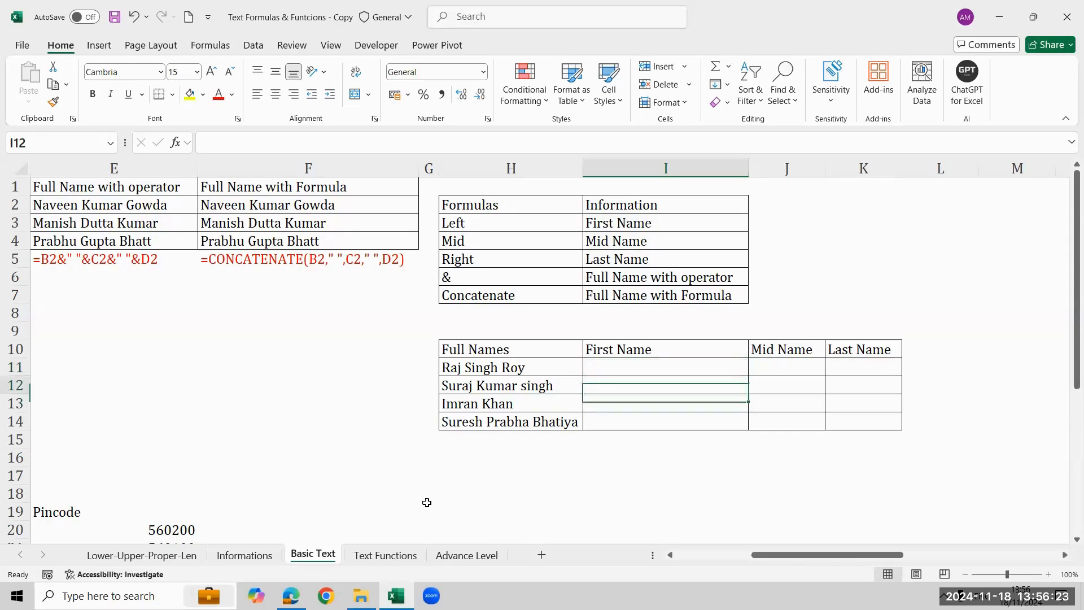
{"action": "key", "text": "Up"}
{"action": "key", "text": "shift+Down"}
{"action": "key", "text": "shift+Down"}
{"action": "key", "text": "shift+Down"}
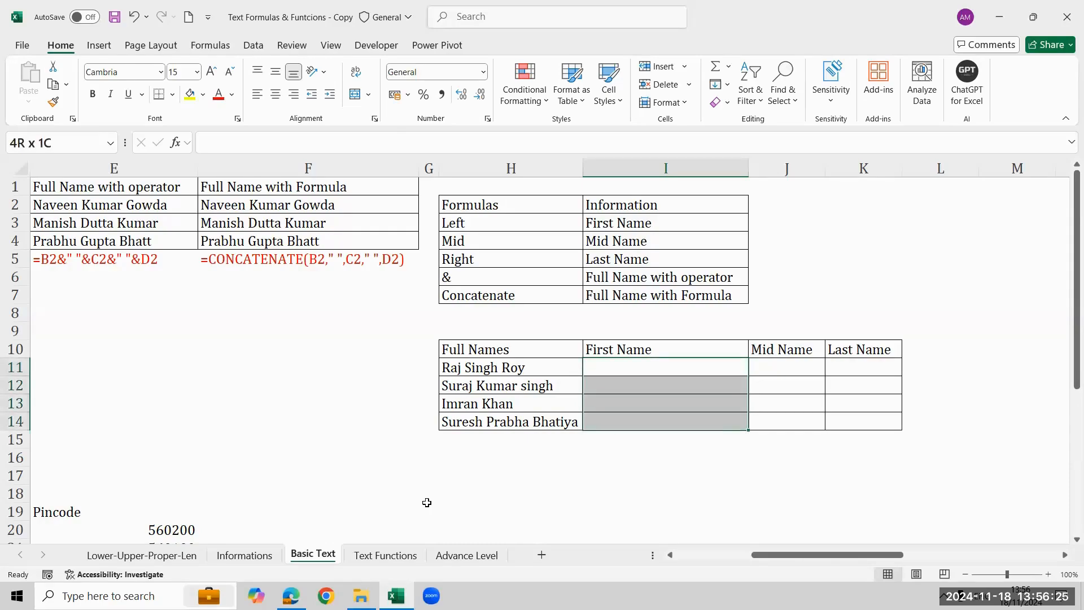
{"action": "key", "text": "Down"}
{"action": "key", "text": "Down"}
{"action": "key", "text": "Down"}
{"action": "key", "text": "Down"}
{"action": "key", "text": "Left"}
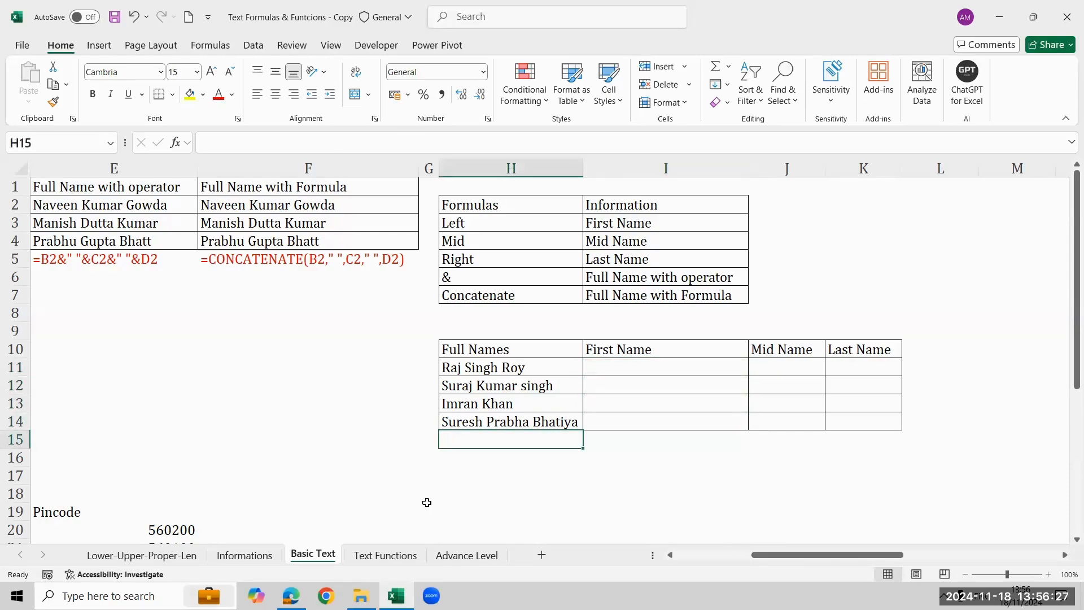
{"action": "key", "text": "Up"}
{"action": "key", "text": "Up"}
{"action": "key", "text": "Up"}
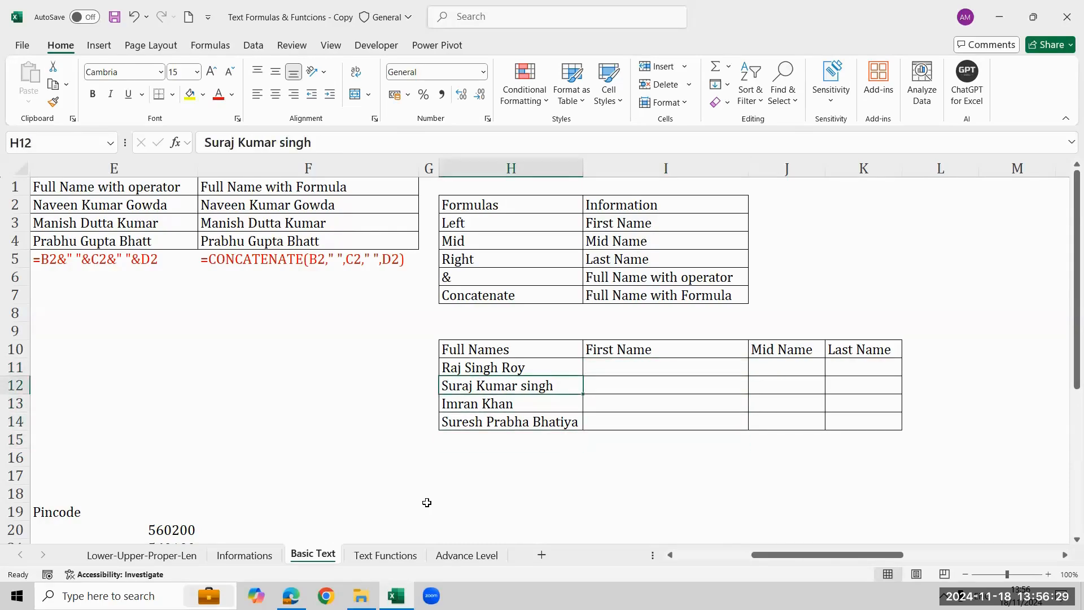